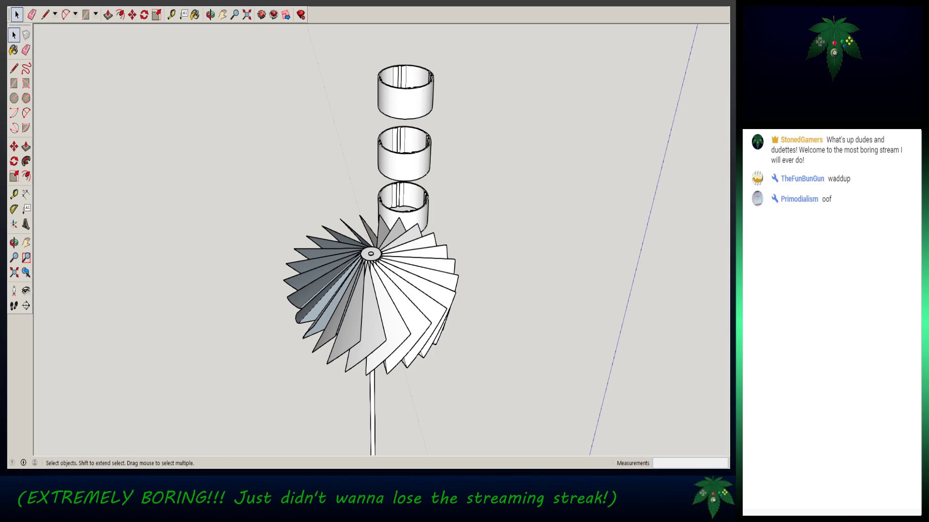
# - Examine the octagonal lander base from several sides, checking how the frame, centre panel and tank packs are grouped
pyautogui.moveTo(371, 254); pyautogui.dragTo(242, 111, button='middle')
pyautogui.moveTo(329, 271); pyautogui.dragTo(245, 274, button='middle')
pyautogui.scroll(8, 310, 256)
pyautogui.scroll(2, 462, 368)
pyautogui.moveTo(462, 369); pyautogui.dragTo(437, 305, button='middle')
pyautogui.press('space')
pyautogui.scroll(-3, 462, 228)
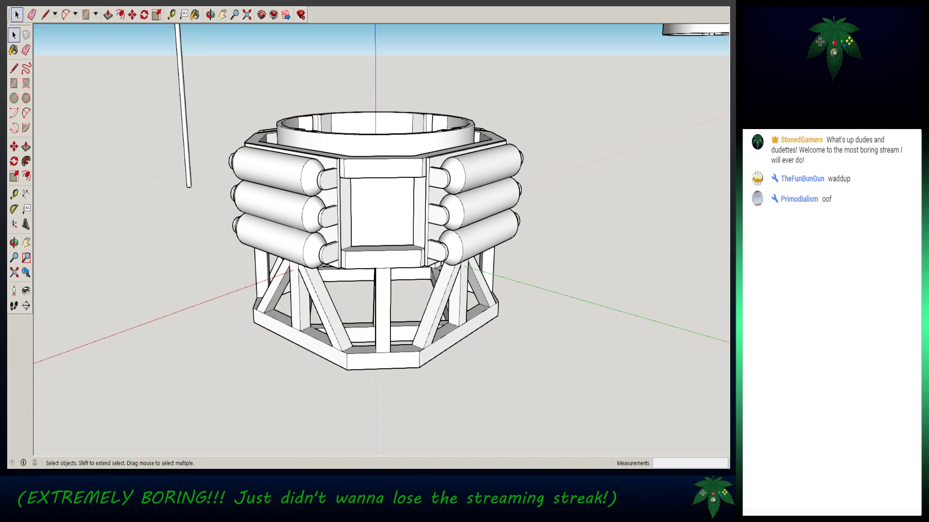
pyautogui.click(383, 259)
pyautogui.click(564, 271)
pyautogui.click(484, 203)
pyautogui.click(281, 206)
pyautogui.click(381, 213)
pyautogui.moveTo(338, 218); pyautogui.dragTo(512, 218, button='middle')
pyautogui.click(324, 212)
pyautogui.moveTo(338, 218); pyautogui.dragTo(513, 211, button='middle')
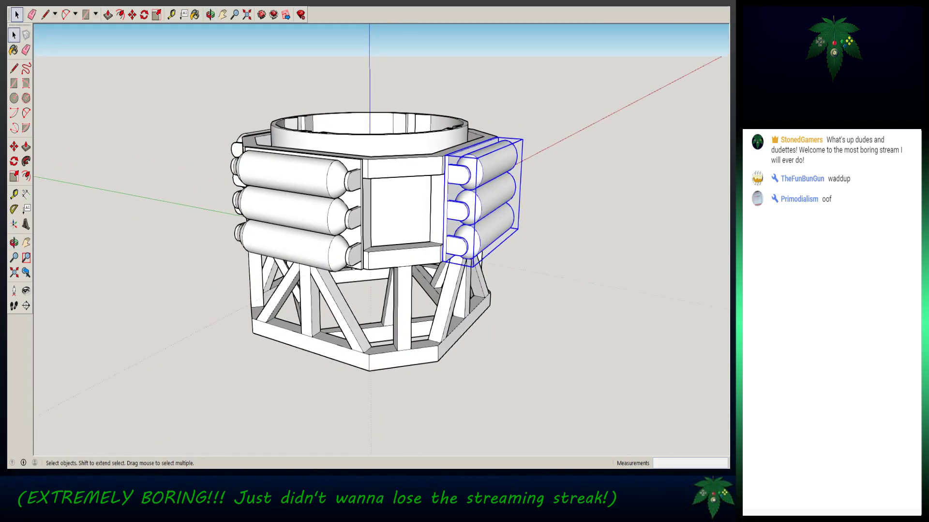
pyautogui.hotkey('ctrl', 't')
pyautogui.moveTo(435, 218); pyautogui.dragTo(295, 230, button='middle')
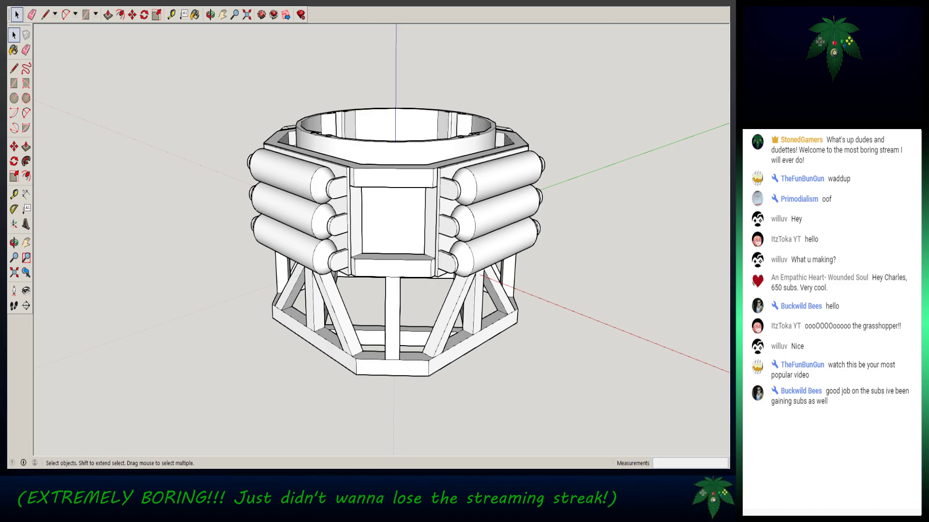
# - Inspect the base assembly from above and the side, checking the selection of the inner ring and side tank packs
pyautogui.moveTo(382, 242)
pyautogui.mouseDown(button='middle')
pyautogui.moveTo(428, 218)
pyautogui.moveTo(464, 181)
pyautogui.moveTo(377, 199)
pyautogui.moveTo(370, 247)
pyautogui.mouseUp(button='middle')
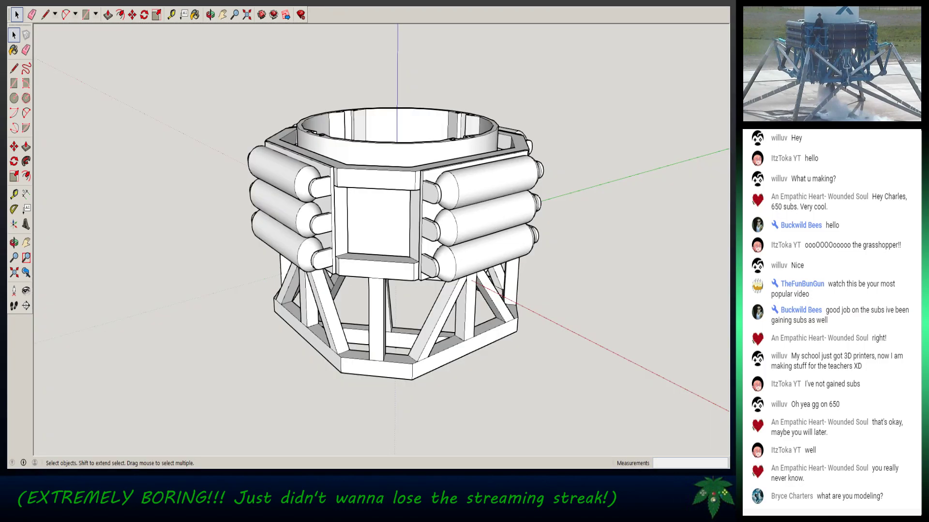
pyautogui.scroll(-2, 577, 289)
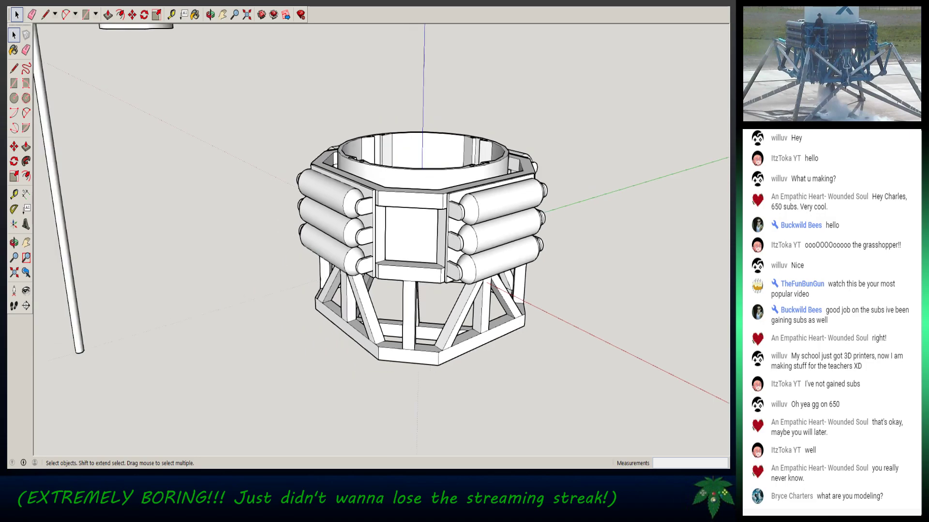
pyautogui.moveTo(483, 290); pyautogui.dragTo(431, 285, button='middle')
pyautogui.moveTo(430, 325); pyautogui.dragTo(434, 339, button='middle')
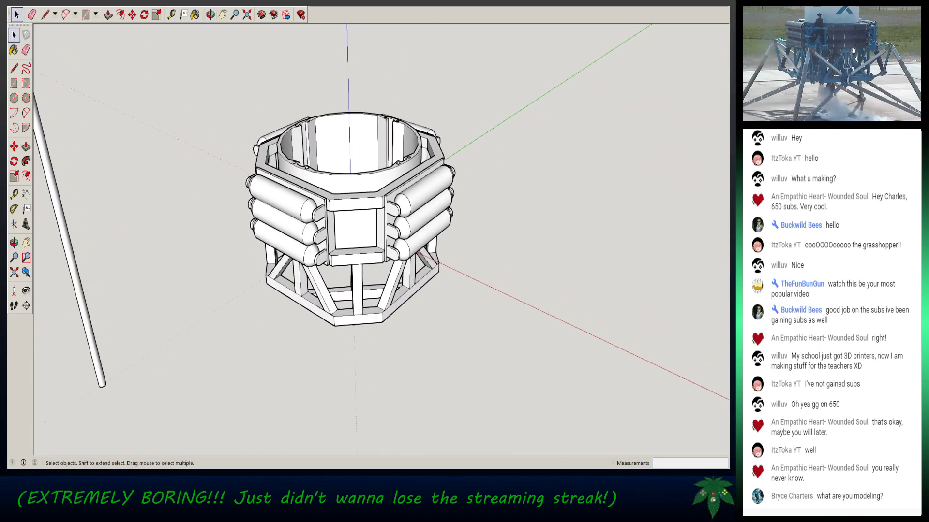
pyautogui.scroll(-3, 435, 339)
pyautogui.scroll(1, 430, 329)
pyautogui.scroll(5, 435, 367)
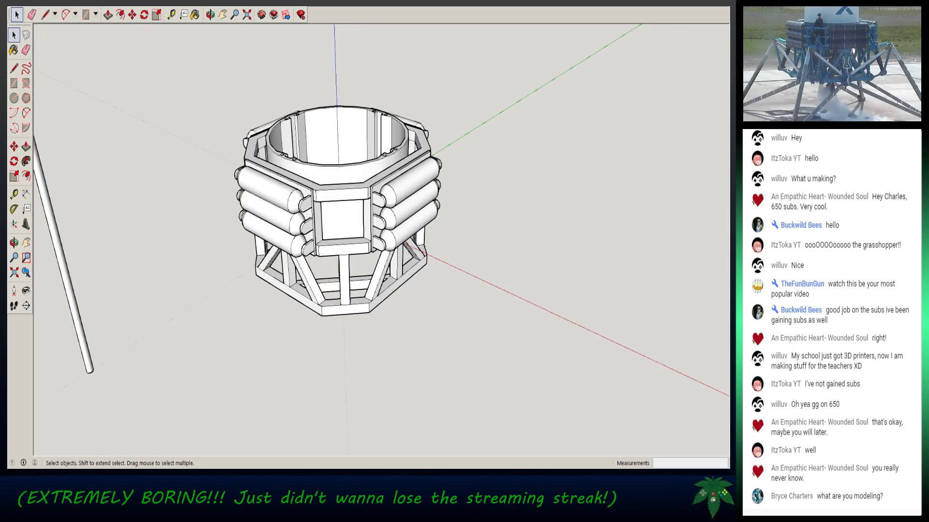
pyautogui.moveTo(435, 367); pyautogui.dragTo(604, 382, button='middle')
pyautogui.click(355, 195)
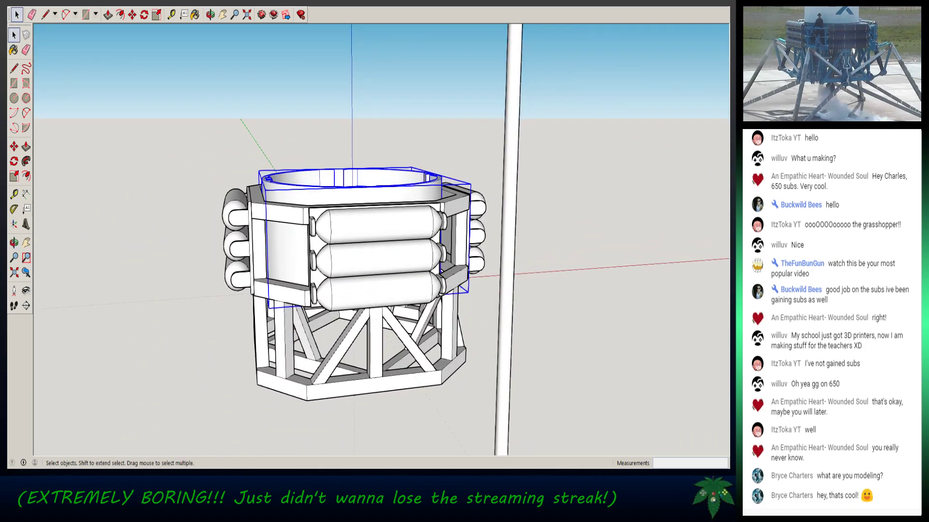
pyautogui.click(236, 248)
pyautogui.click(372, 258)
pyautogui.click(236, 248)
pyautogui.hotkey('ctrl', 't')
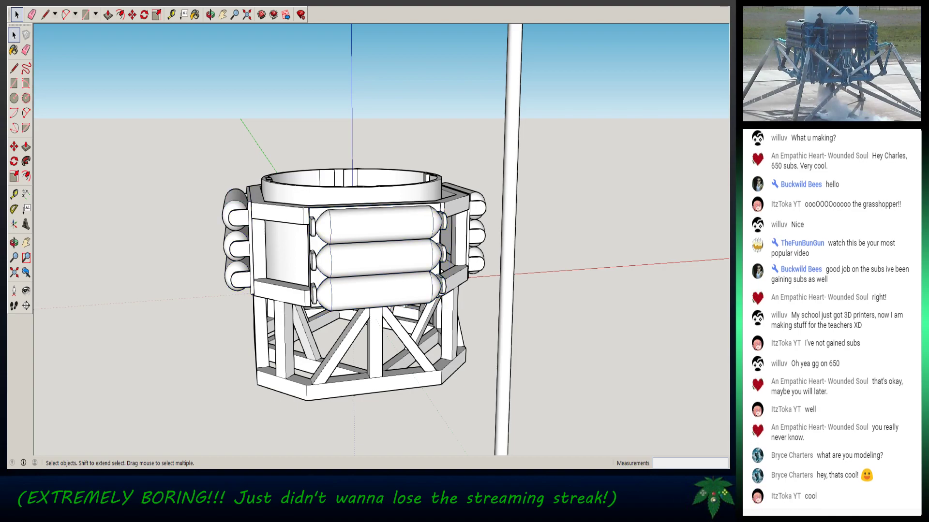
# - Delete three of the four triple-tank packs from the octagonal frame, keeping one
pyautogui.keyDown('shift'); pyautogui.moveTo(338, 242); pyautogui.dragTo(476, 254, button='middle'); pyautogui.keyUp('shift')
pyautogui.click(535, 278)
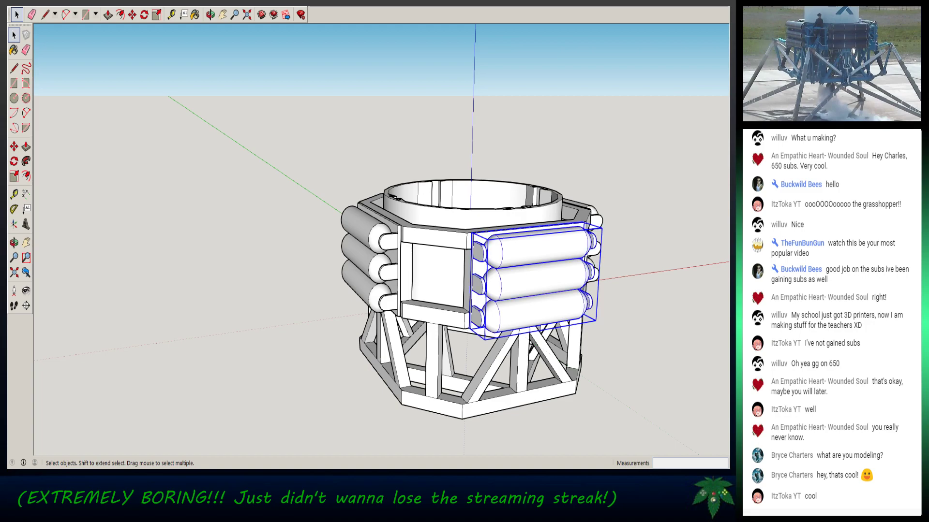
pyautogui.press('Delete')
pyautogui.click(367, 259)
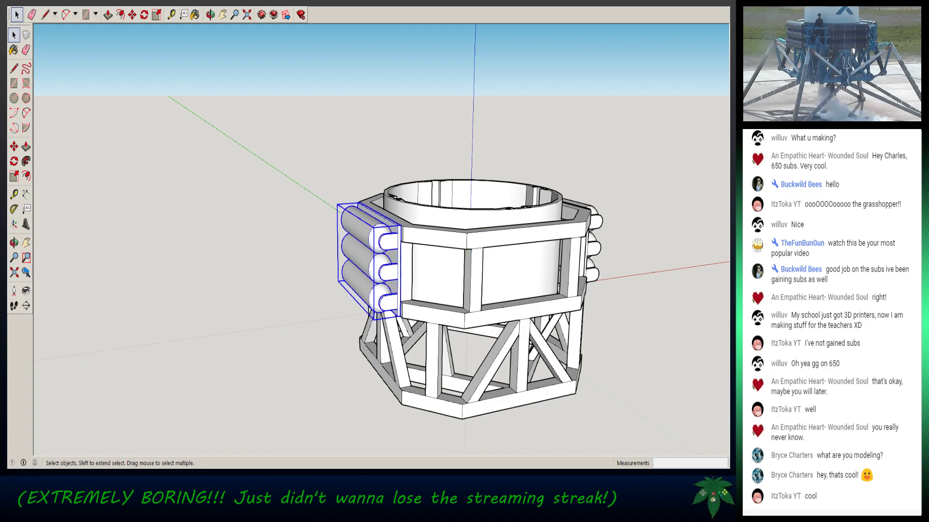
pyautogui.press('Delete')
pyautogui.click(594, 247)
pyautogui.press('Delete')
# - Move the remaining tank pack straight out from the frame, parallel to the green axis, into open space
pyautogui.moveTo(450, 246); pyautogui.dragTo(581, 309, button='middle')
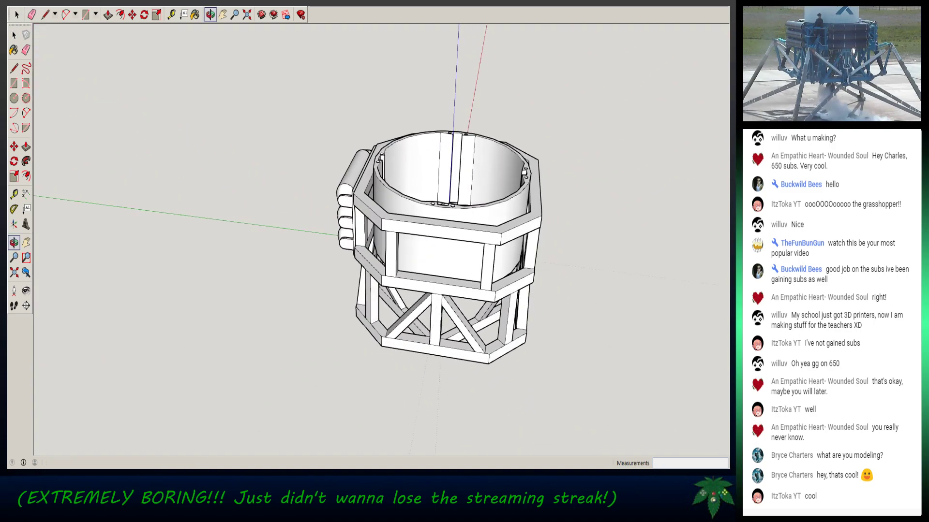
pyautogui.click(348, 224)
pyautogui.click(132, 15)
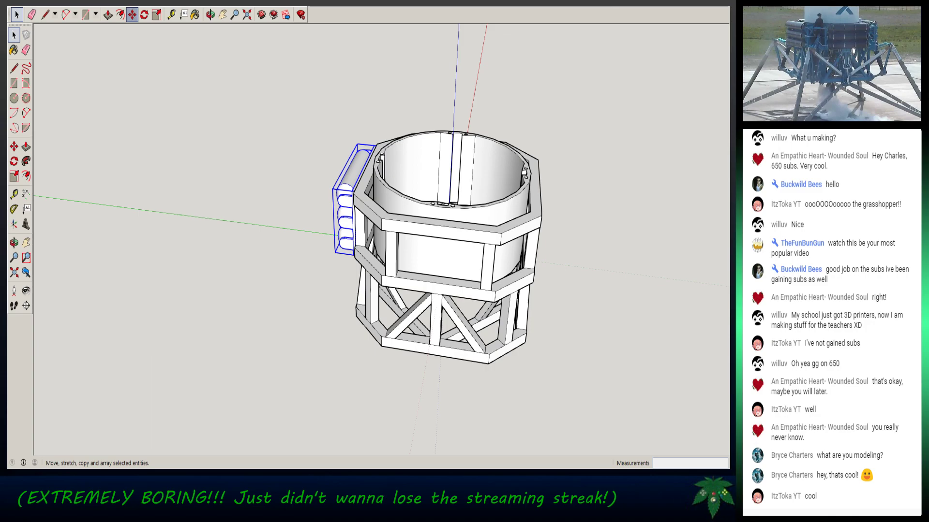
pyautogui.click(352, 191)
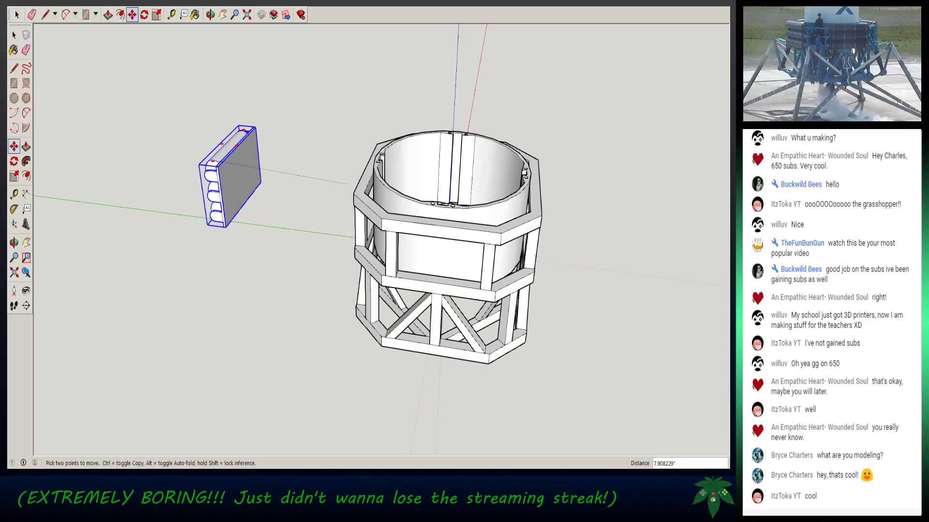
pyautogui.click(213, 178)
pyautogui.hotkey('ctrl', 't')
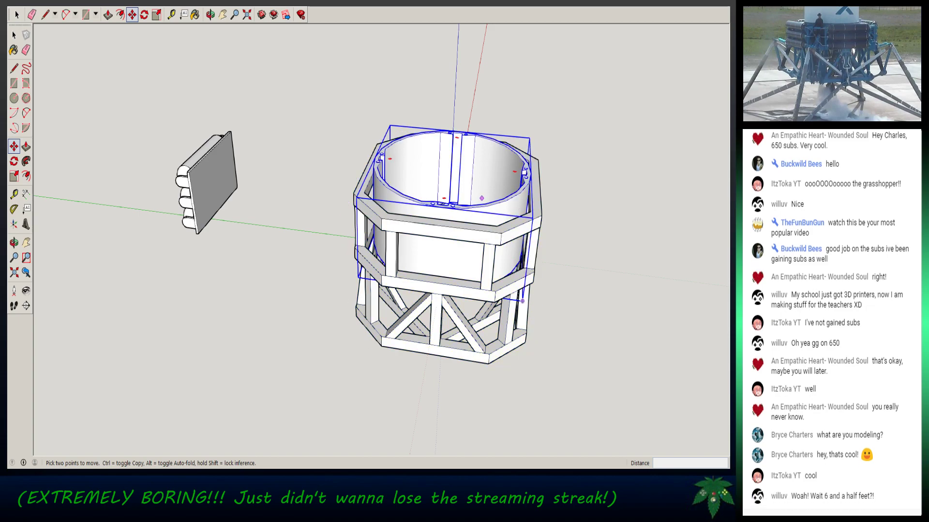
# - Move the cylindrical inner ring out of the octagonal frame and place it in open space behind it
pyautogui.click(482, 199)
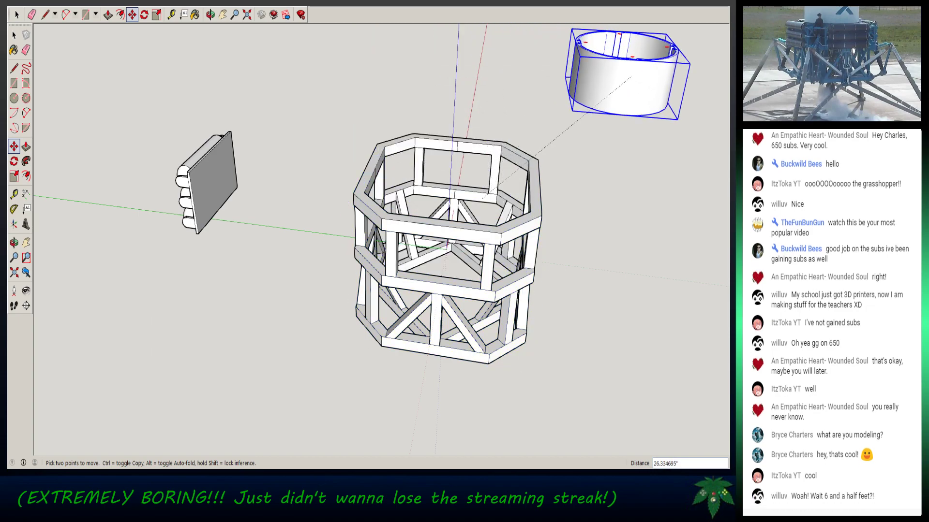
pyautogui.click(496, 52)
pyautogui.hotkey('ctrl', 't')
pyautogui.press('space')
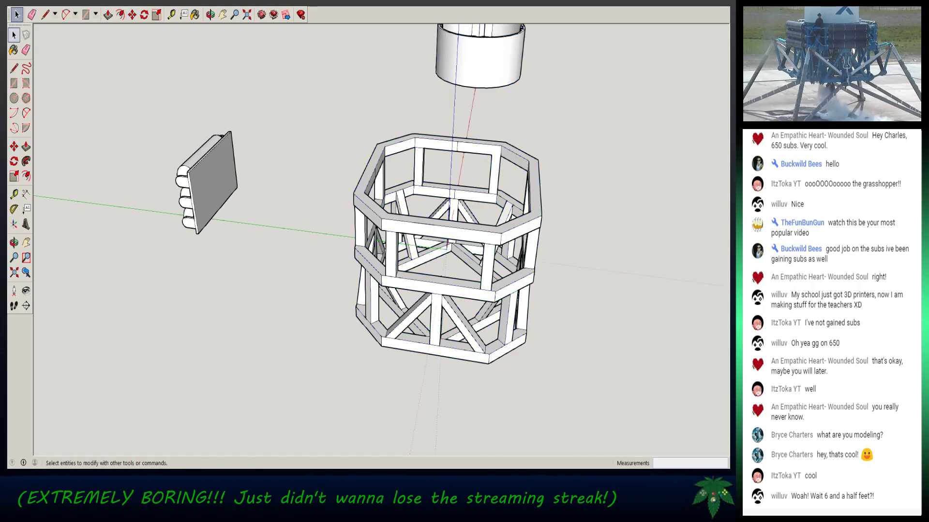
# - Examine the empty octagonal frame from several angles and from close up, then select the frame group
pyautogui.moveTo(464, 213); pyautogui.dragTo(351, 149, button='middle')
pyautogui.moveTo(415, 193); pyautogui.dragTo(312, 247, button='middle')
pyautogui.moveTo(426, 218); pyautogui.dragTo(340, 145, button='middle')
pyautogui.moveTo(367, 203); pyautogui.dragTo(397, 148, button='middle')
pyautogui.scroll(5, 417, 185)
pyautogui.moveTo(416, 185); pyautogui.dragTo(568, 440, button='middle')
pyautogui.keyDown('shift'); pyautogui.moveTo(382, 121); pyautogui.dragTo(329, 213, button='middle'); pyautogui.keyUp('shift')
pyautogui.scroll(6, 469, 300)
pyautogui.click(357, 181)
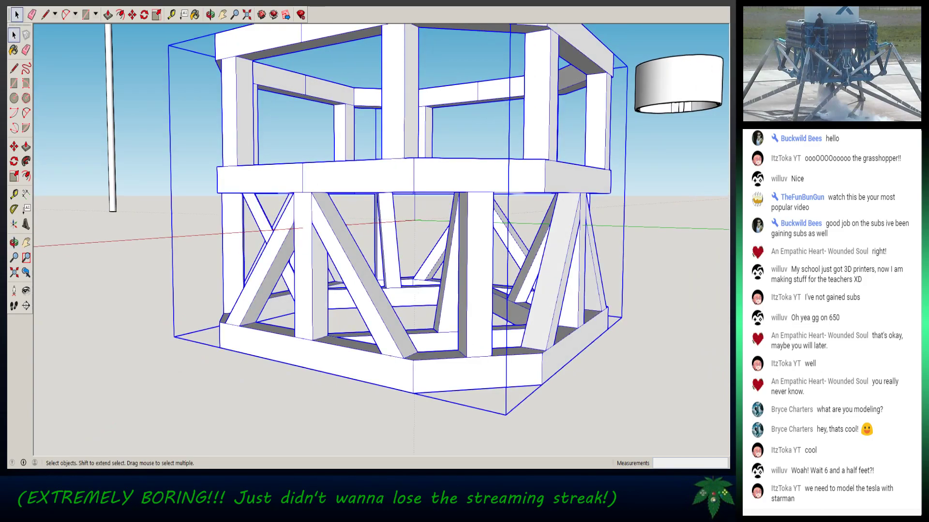
pyautogui.doubleClick(357, 182)
pyautogui.click(317, 357)
pyautogui.press('Escape')
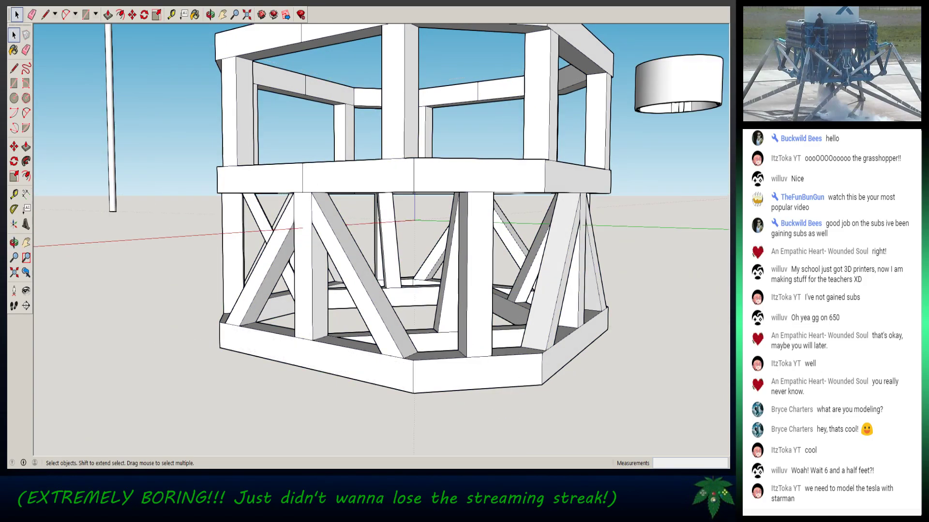
pyautogui.doubleClick(358, 182)
pyautogui.moveTo(221, 230); pyautogui.dragTo(222, 230)
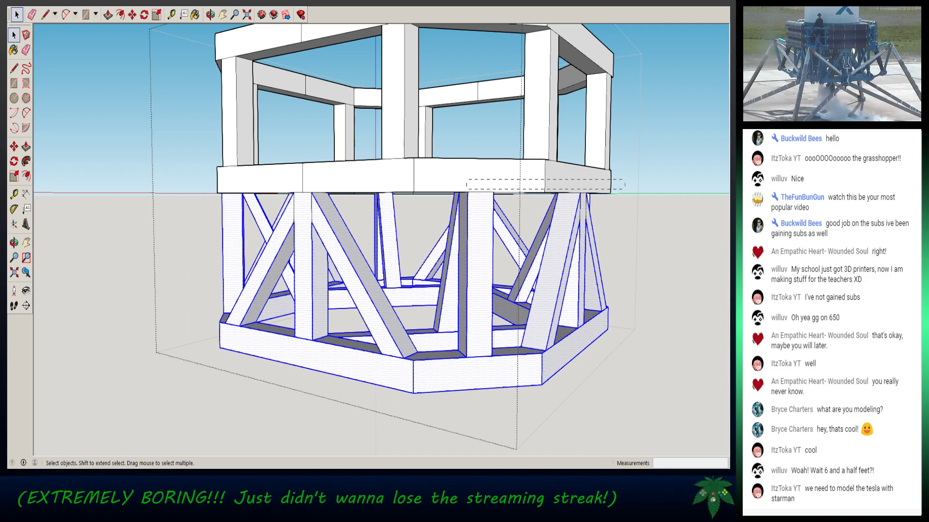
pyautogui.moveTo(208, 179); pyautogui.dragTo(208, 179)
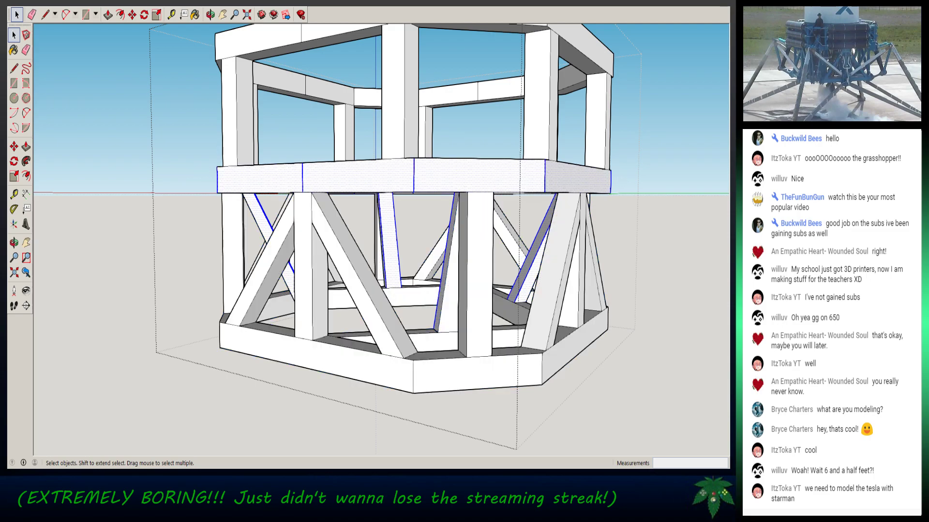
pyautogui.rightClick(119, 217)
pyautogui.click(138, 222)
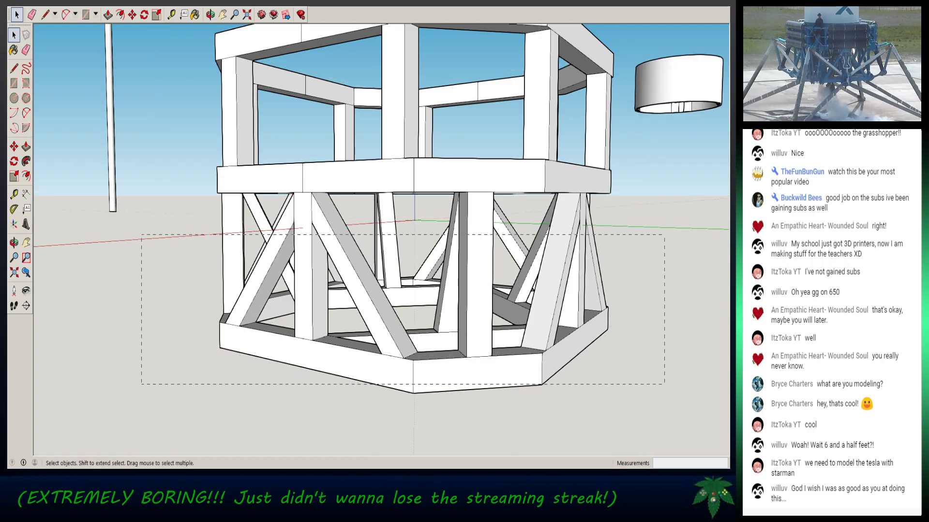
# - Inside the frame group, make the lower truss with its posts, diagonal braces and bottom ring a separate group
pyautogui.moveTo(132, 415); pyautogui.dragTo(132, 415)
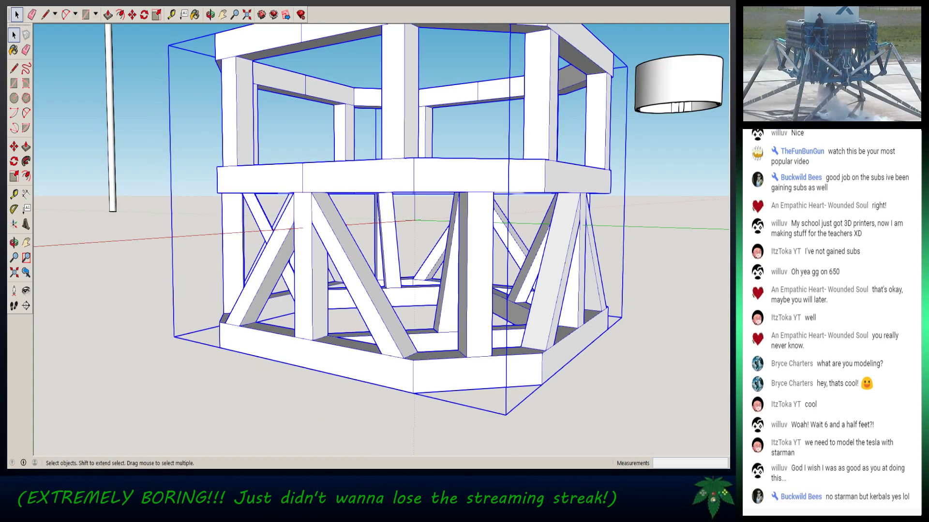
pyautogui.press('Return')
pyautogui.moveTo(111, 253); pyautogui.dragTo(111, 252)
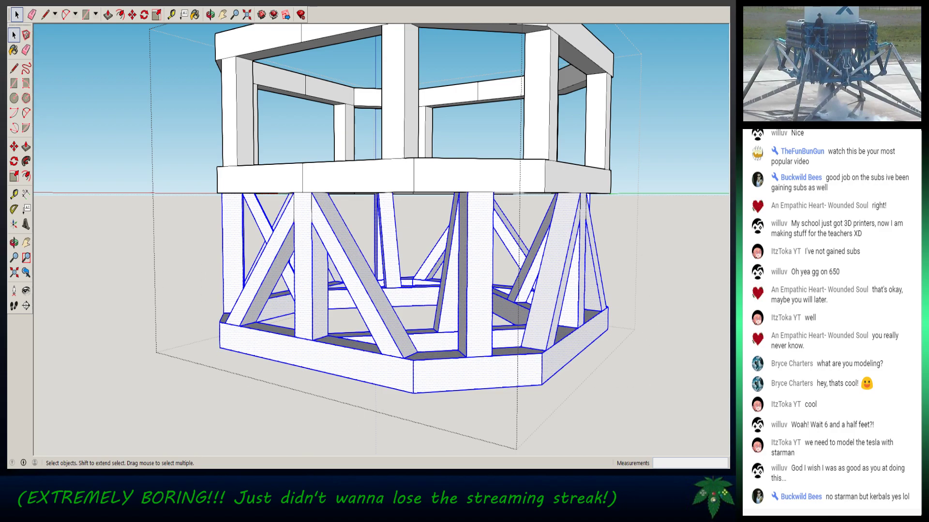
pyautogui.rightClick(316, 308)
pyautogui.click(339, 382)
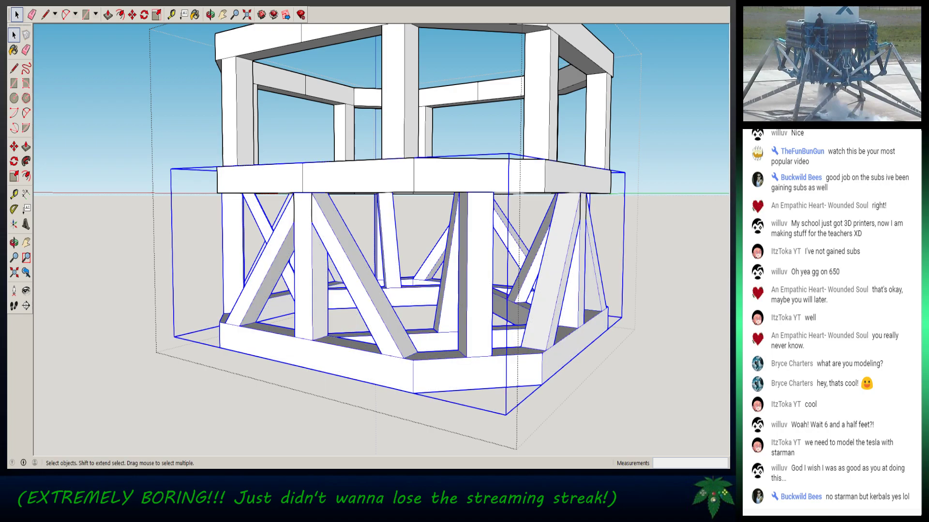
# - Move the lower truss group about 1.45" straight down along the blue axis, away from the upper frame
pyautogui.click(133, 15)
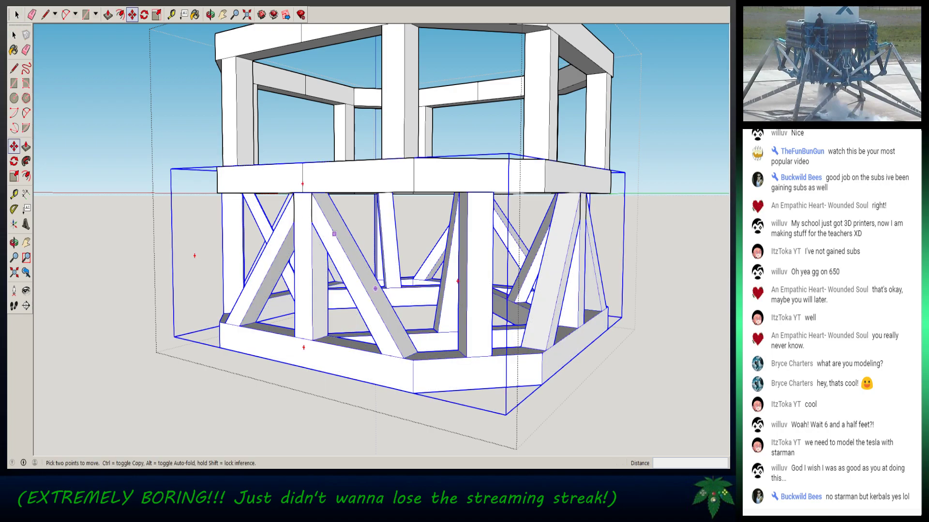
pyautogui.click(305, 231)
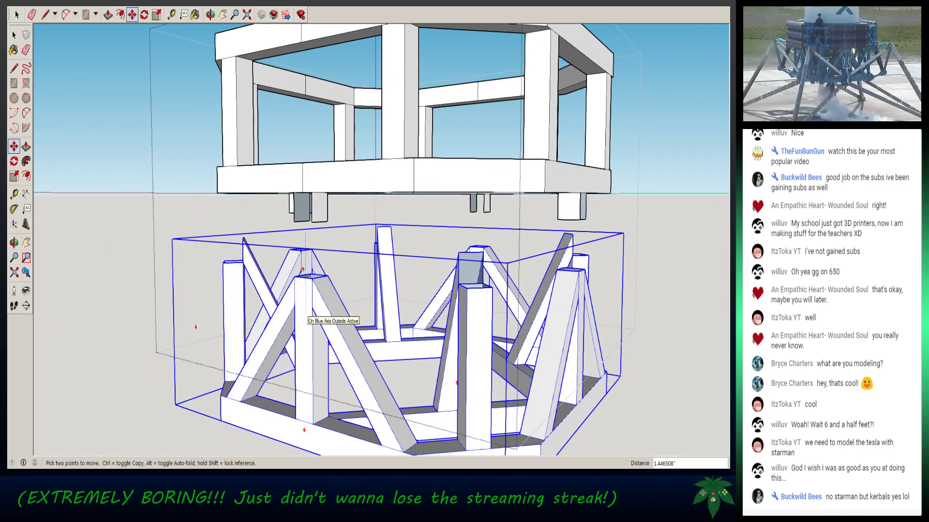
pyautogui.click(305, 307)
pyautogui.rightClick(363, 240)
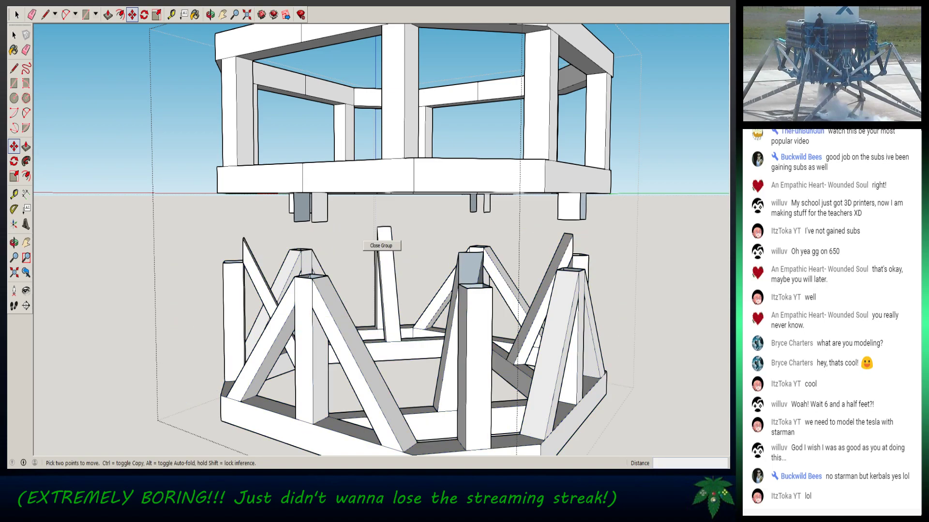
pyautogui.press('space')
# - Delete the leftover post stub beneath the front of the upper frame, including its remaining loose edges
pyautogui.moveTo(381, 245); pyautogui.dragTo(411, 247, button='middle')
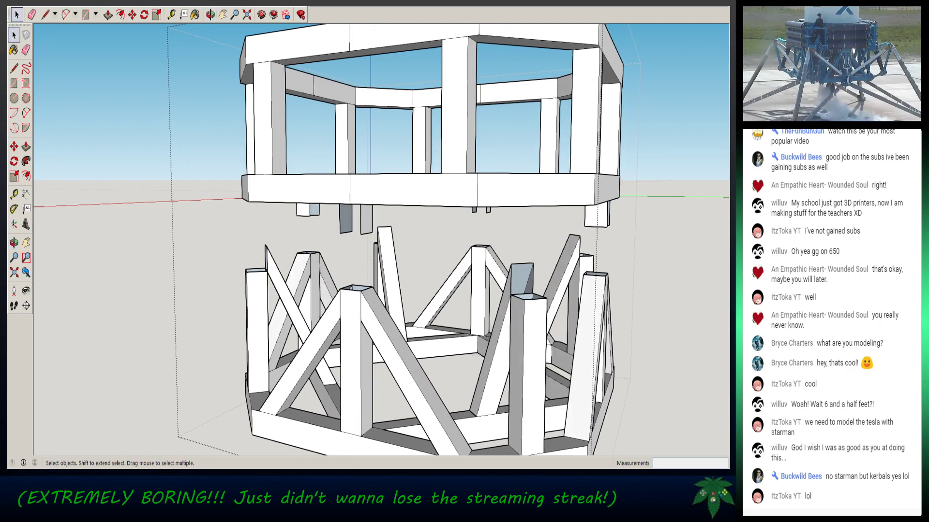
pyautogui.rightClick(451, 283)
pyautogui.click(463, 326)
pyautogui.moveTo(329, 212); pyautogui.dragTo(314, 211)
pyautogui.press('Delete')
pyautogui.moveTo(338, 223); pyautogui.dragTo(340, 213, button='middle')
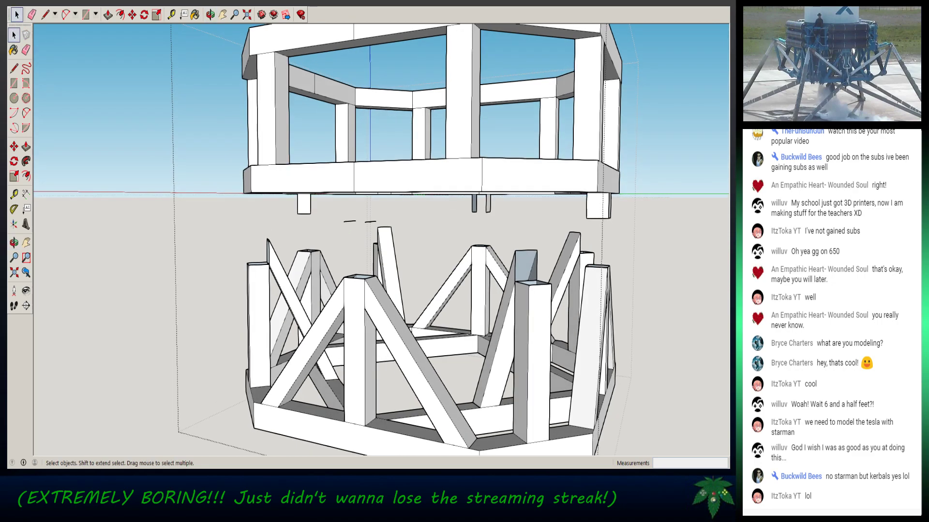
pyautogui.moveTo(328, 236); pyautogui.dragTo(328, 236)
pyautogui.press('Delete')
# - Delete the other leftover post stubs hanging beneath the sides and back of the upper frame
pyautogui.moveTo(279, 214); pyautogui.dragTo(279, 214)
pyautogui.press('Delete')
pyautogui.moveTo(468, 212); pyautogui.dragTo(467, 213)
pyautogui.press('Delete')
pyautogui.moveTo(566, 221); pyautogui.dragTo(567, 220)
pyautogui.press('Delete')
# - Cap the open top of the lower truss's front post by tracing its front top edge
pyautogui.moveTo(465, 271)
pyautogui.mouseDown(button='middle')
pyautogui.moveTo(307, 287)
pyautogui.moveTo(420, 256)
pyautogui.moveTo(375, 259)
pyautogui.moveTo(488, 276)
pyautogui.moveTo(382, 271)
pyautogui.moveTo(476, 278)
pyautogui.moveTo(416, 273)
pyautogui.moveTo(452, 271)
pyautogui.mouseUp(button='middle')
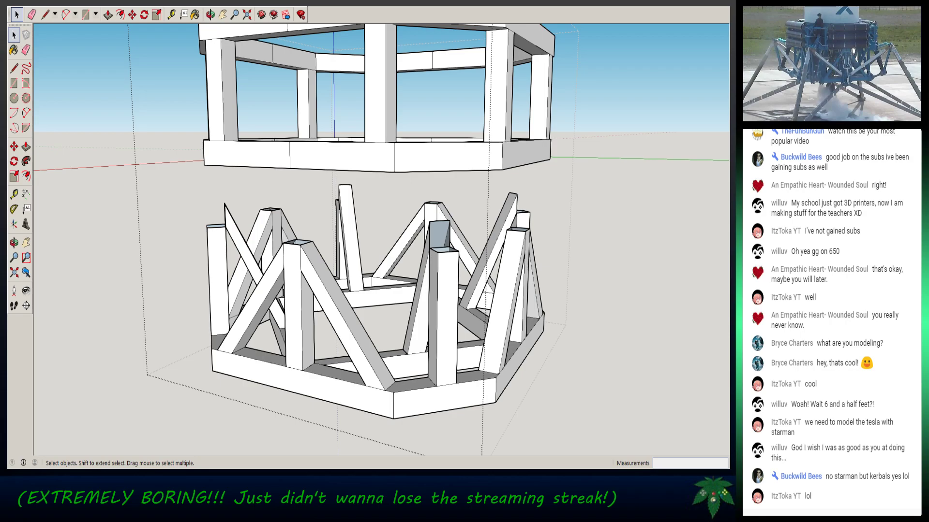
pyautogui.moveTo(382, 240); pyautogui.dragTo(391, 186, button='middle')
pyautogui.moveTo(377, 334); pyautogui.dragTo(376, 316, button='middle')
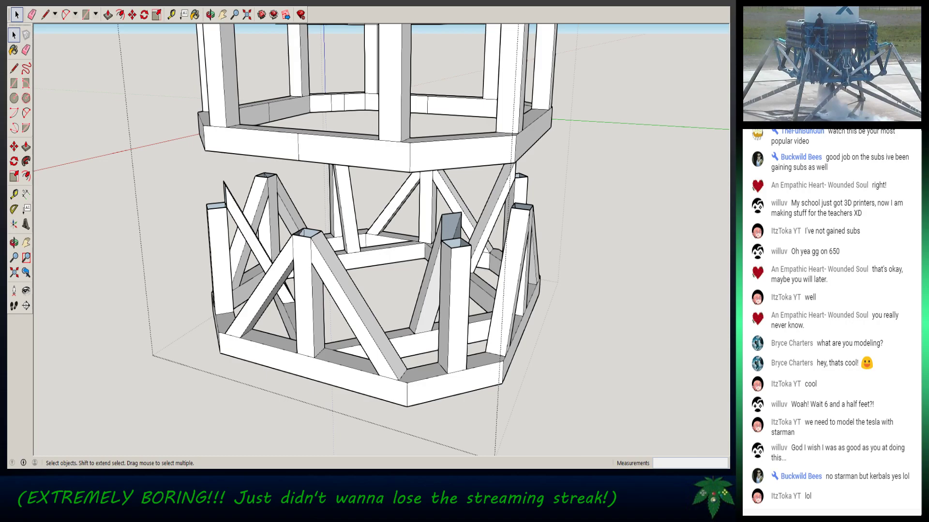
pyautogui.press('l')
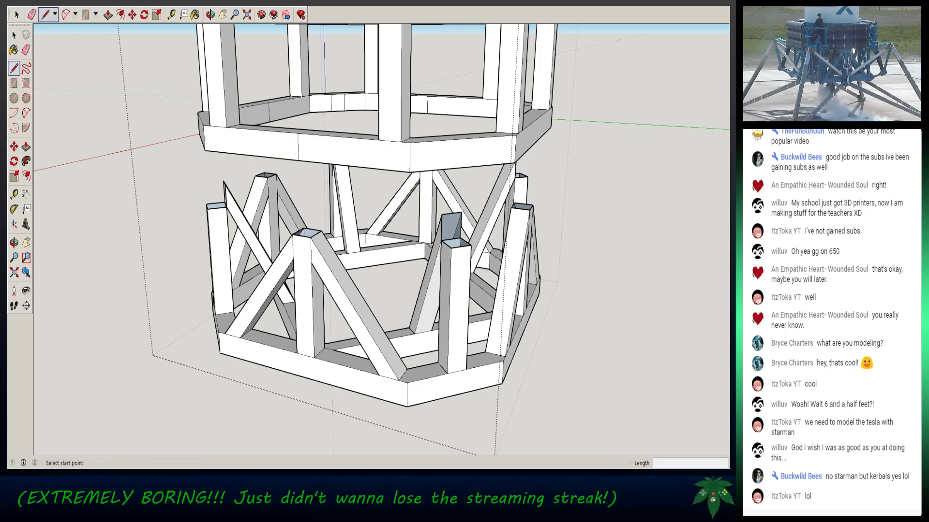
pyautogui.moveTo(304, 228); pyautogui.dragTo(304, 271, button='middle')
pyautogui.moveTo(376, 267); pyautogui.dragTo(377, 265, button='middle')
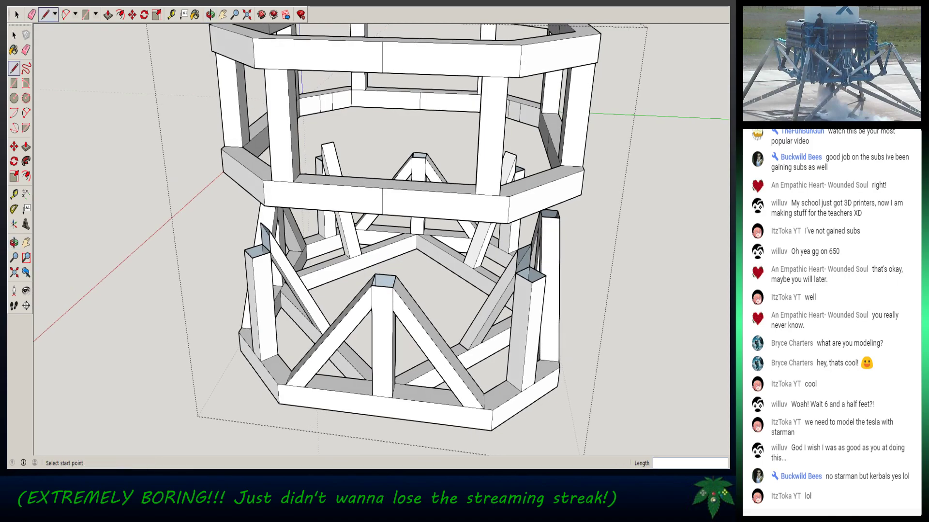
pyautogui.click(385, 275)
pyautogui.press('Escape')
pyautogui.scroll(6, 382, 287)
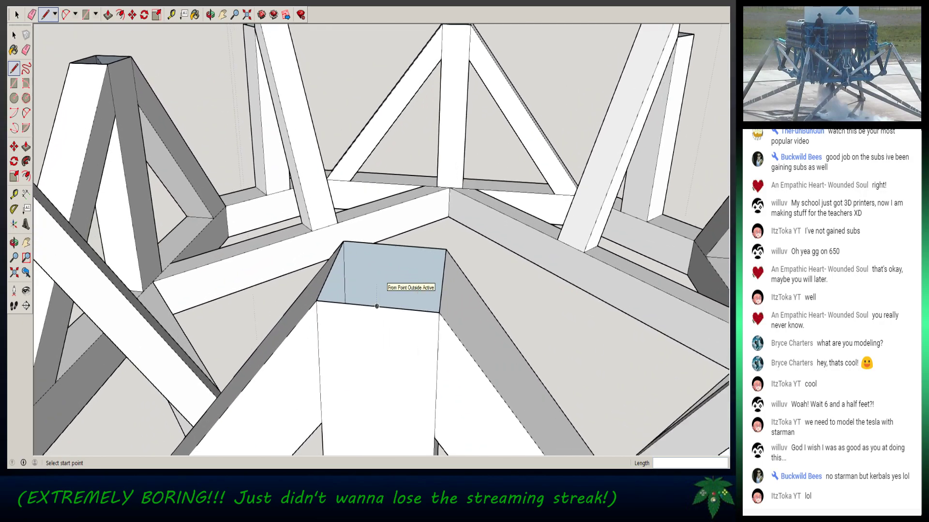
pyautogui.moveTo(382, 286); pyautogui.dragTo(402, 333, button='middle')
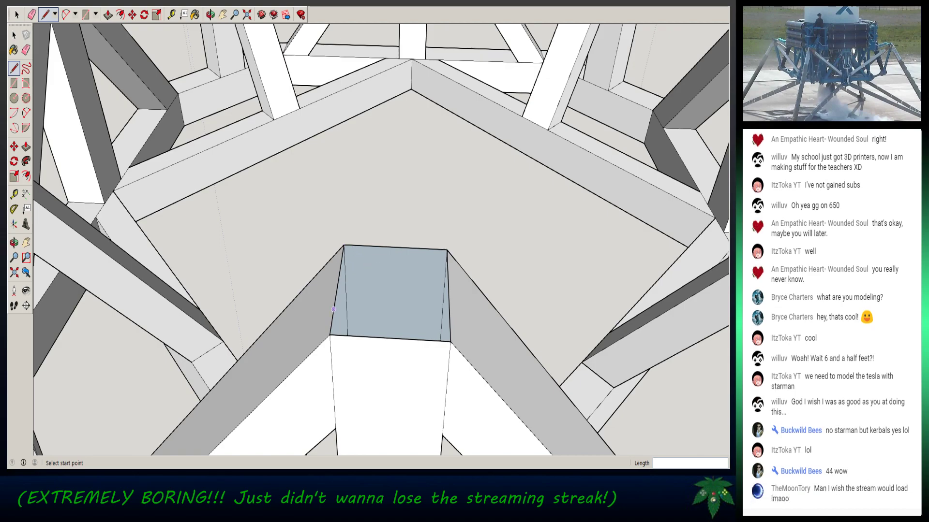
pyautogui.click(329, 335)
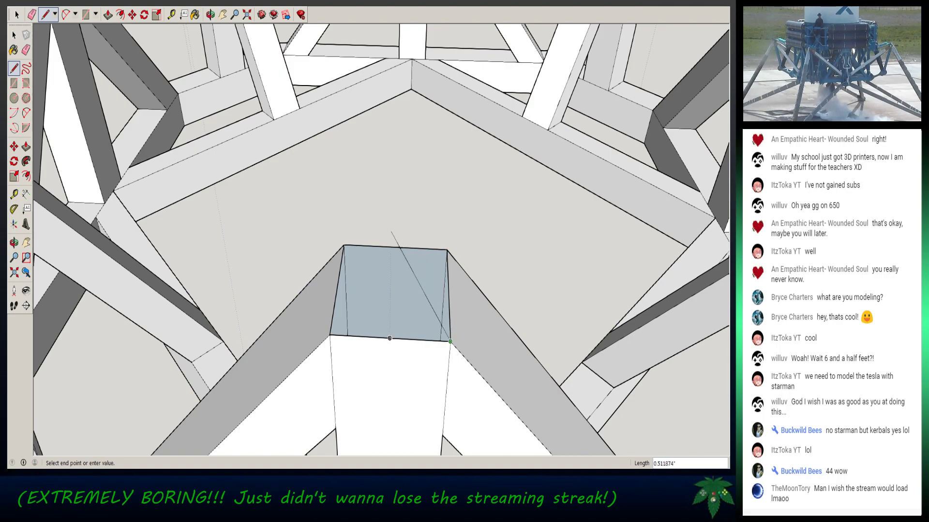
pyautogui.click(450, 342)
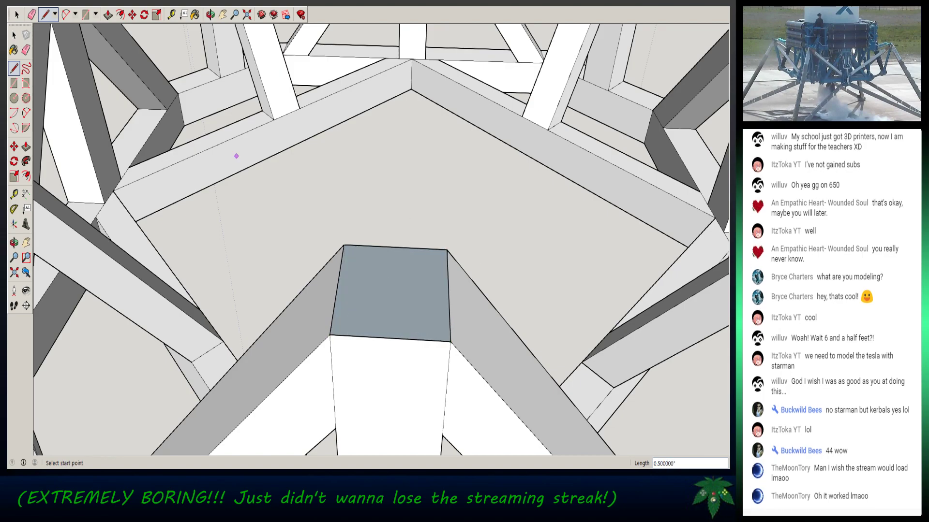
# - Reverse the cap face on top of the front post so its front side faces up
pyautogui.press('space')
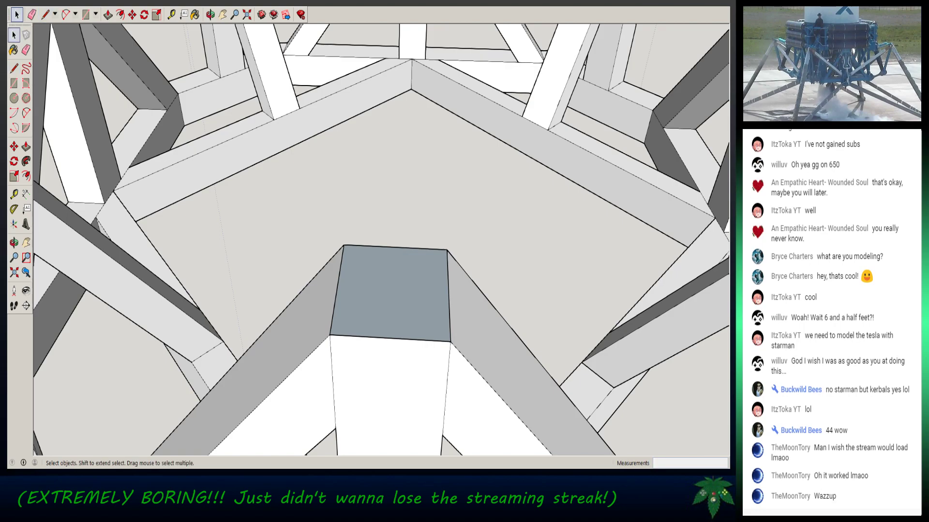
pyautogui.rightClick(393, 300)
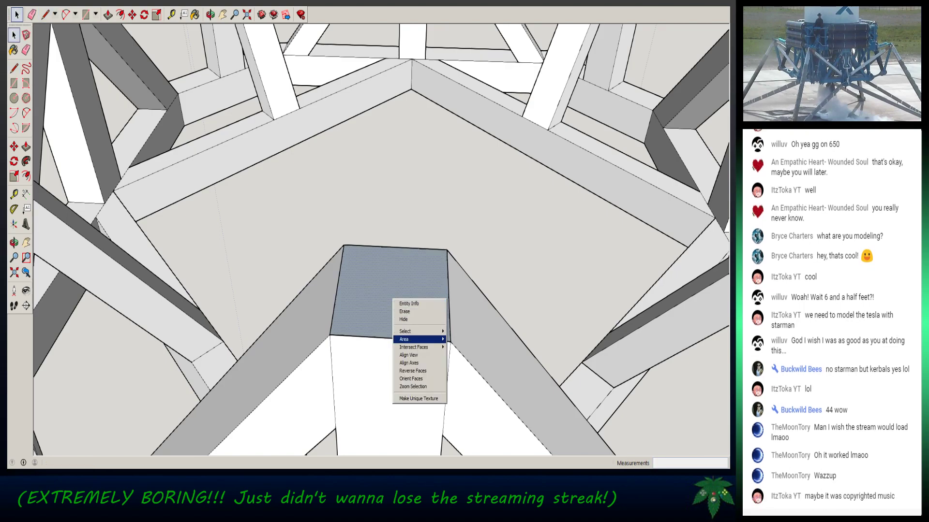
pyautogui.click(413, 371)
pyautogui.click(413, 208)
pyautogui.scroll(-4, 413, 207)
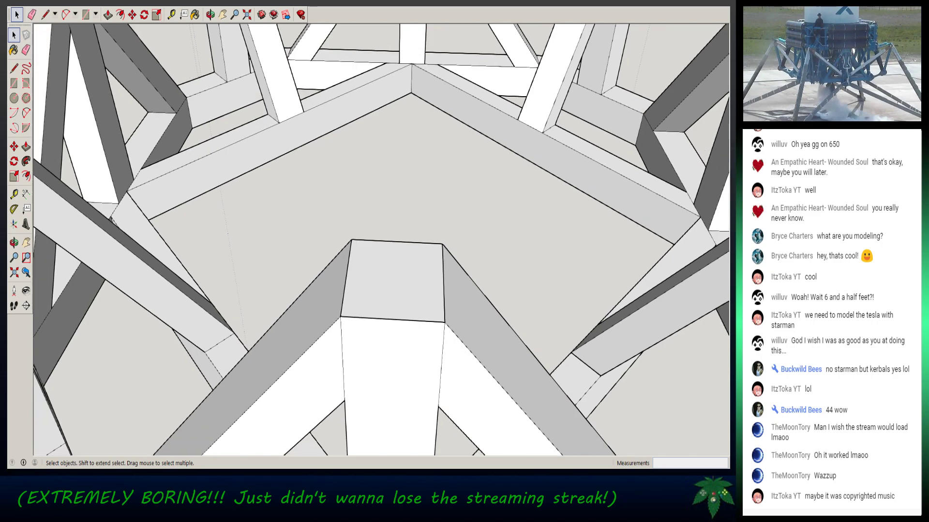
# - Group the upper frame's top ring together with its posts, leaving out the ring beneath them
pyautogui.scroll(-3, 414, 218)
pyautogui.moveTo(414, 218); pyautogui.dragTo(360, 218, button='middle')
pyautogui.moveTo(406, 449); pyautogui.dragTo(368, 450, button='middle')
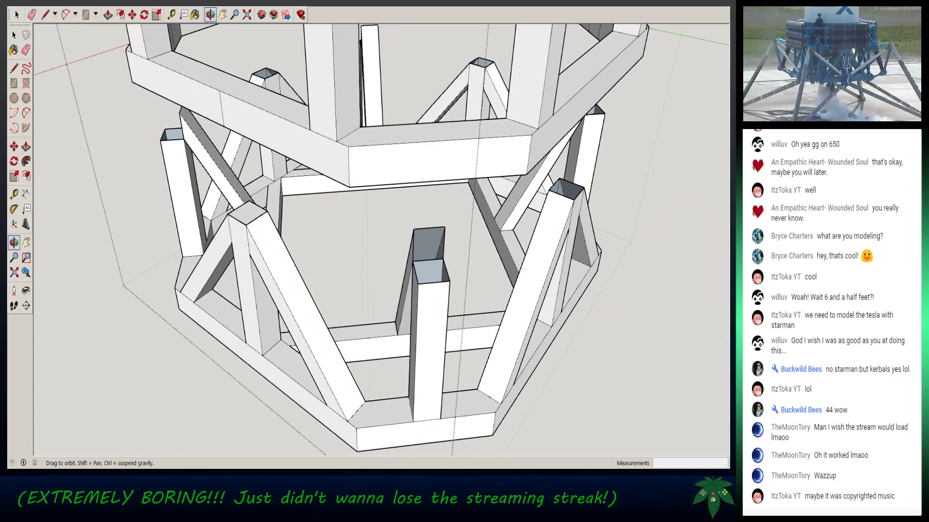
pyautogui.moveTo(479, 302); pyautogui.dragTo(476, 251, button='middle')
pyautogui.scroll(2, 478, 284)
pyautogui.scroll(-3, 479, 284)
pyautogui.scroll(-2, 483, 285)
pyautogui.moveTo(474, 285); pyautogui.dragTo(474, 266, button='middle')
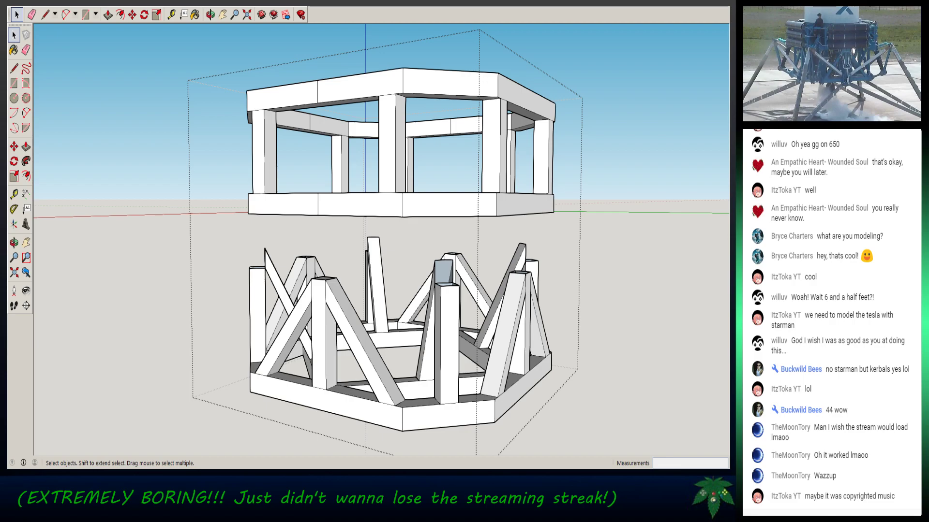
pyautogui.moveTo(168, 166); pyautogui.dragTo(167, 165)
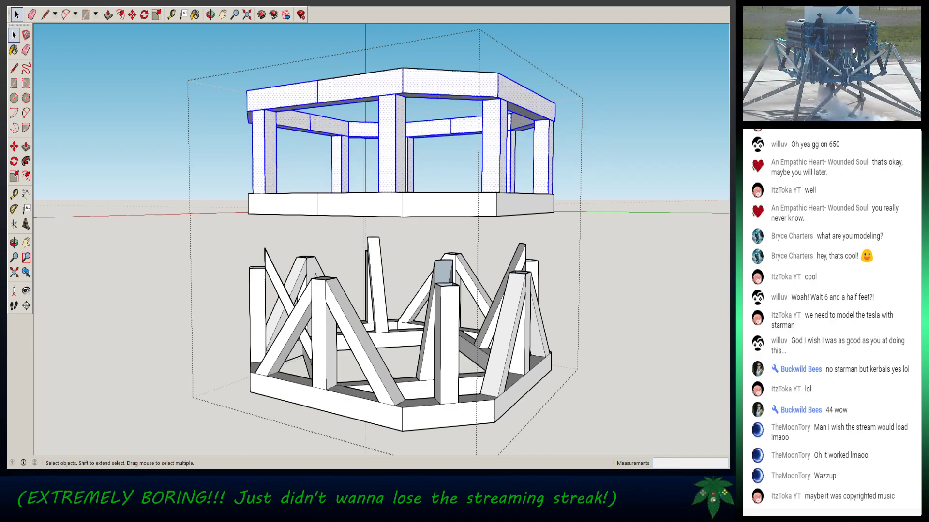
pyautogui.press('Escape')
pyautogui.moveTo(535, 131); pyautogui.dragTo(535, 131)
pyautogui.doubleClick(537, 133)
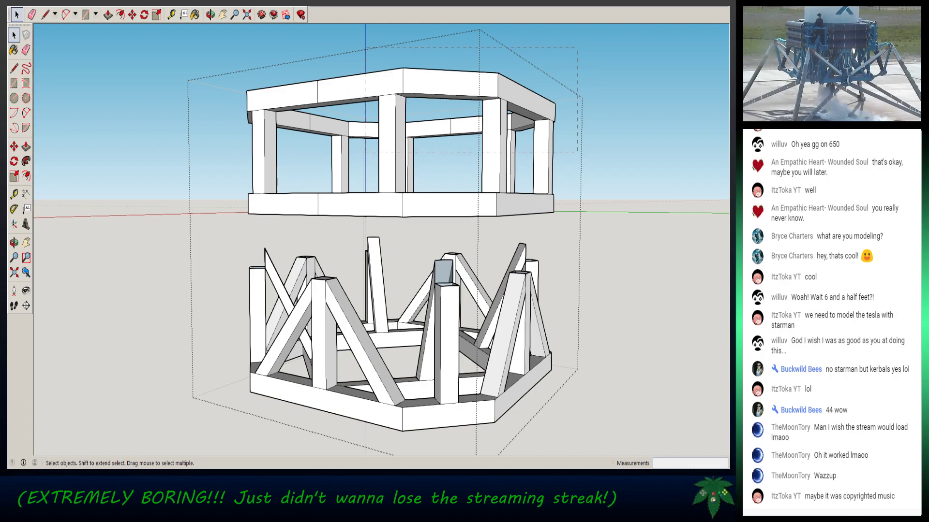
pyautogui.moveTo(225, 162); pyautogui.dragTo(225, 162)
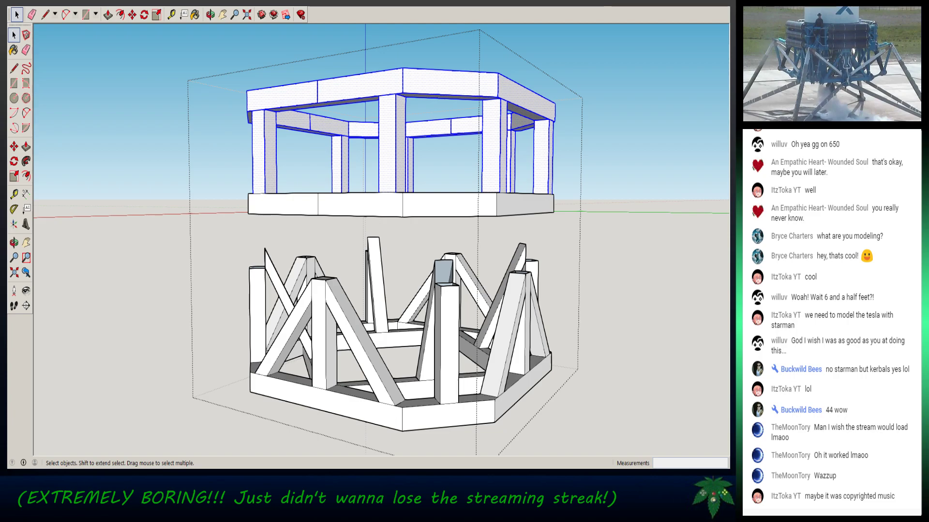
pyautogui.rightClick(323, 92)
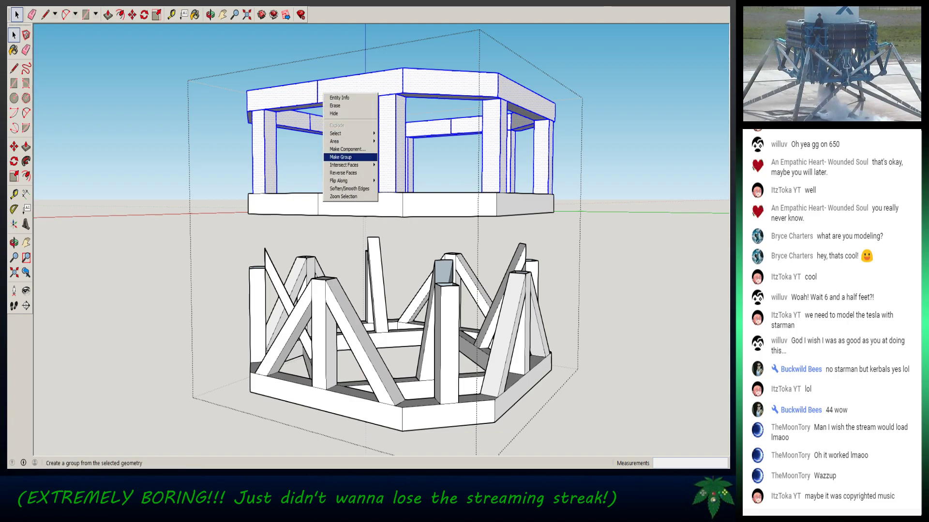
pyautogui.click(348, 157)
# - Move the top ring and posts group about 0.75" straight up along the blue axis, away from the ring beneath
pyautogui.press('m')
pyautogui.click(388, 82)
pyautogui.click(381, 55)
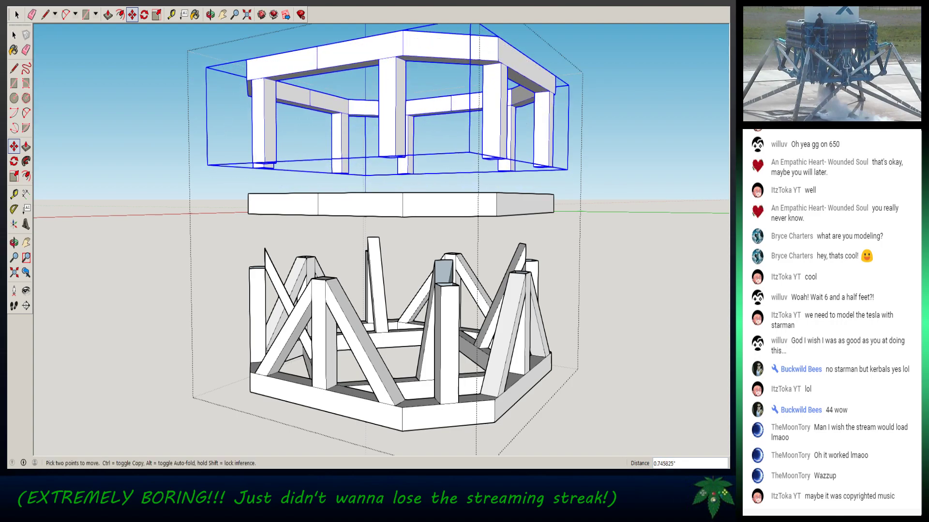
pyautogui.rightClick(648, 195)
pyautogui.press('Escape')
pyautogui.press('space')
# - Open the lower truss group for editing
pyautogui.moveTo(386, 217); pyautogui.dragTo(406, 166, button='middle')
pyautogui.keyDown('shift'); pyautogui.moveTo(498, 286); pyautogui.dragTo(379, 286, button='middle'); pyautogui.keyUp('shift')
pyautogui.moveTo(490, 261); pyautogui.dragTo(484, 206, button='middle')
pyautogui.scroll(3, 477, 173)
pyautogui.scroll(-2, 477, 173)
pyautogui.moveTo(488, 162); pyautogui.dragTo(467, 145, button='middle')
pyautogui.moveTo(539, 147); pyautogui.dragTo(537, 139, button='middle')
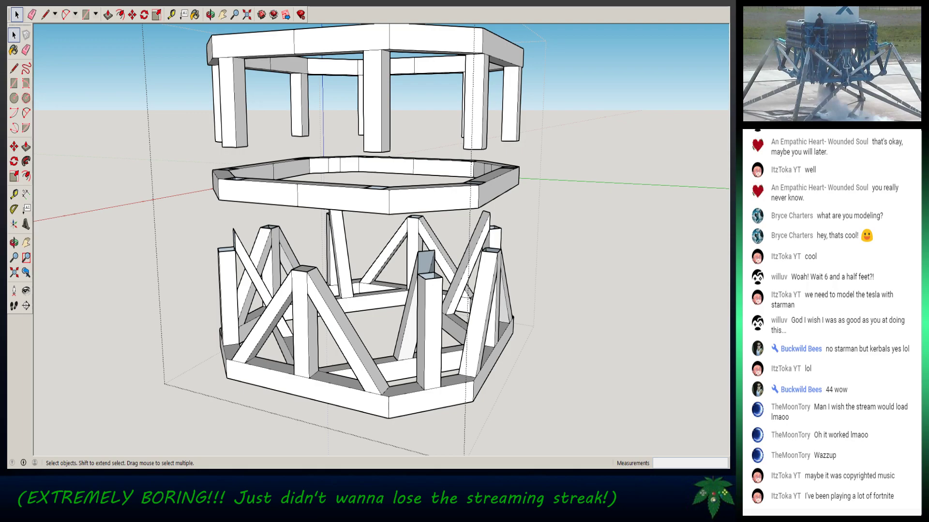
pyautogui.press('l')
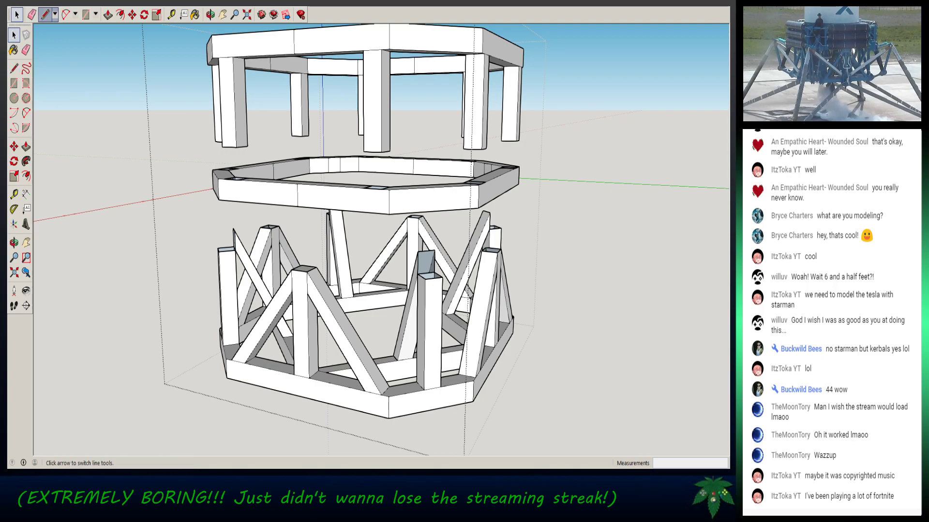
pyautogui.scroll(4, 416, 292)
pyautogui.moveTo(464, 263); pyautogui.dragTo(424, 261, button='middle')
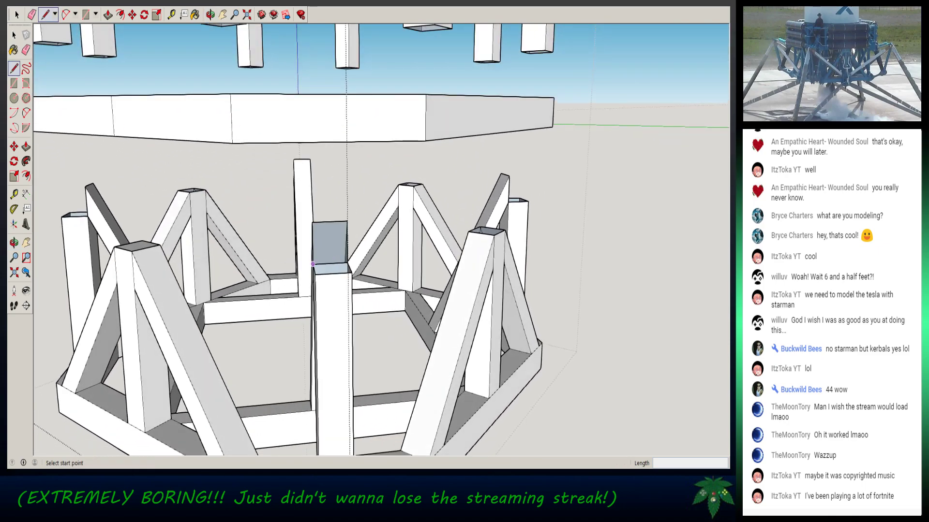
pyautogui.press('space')
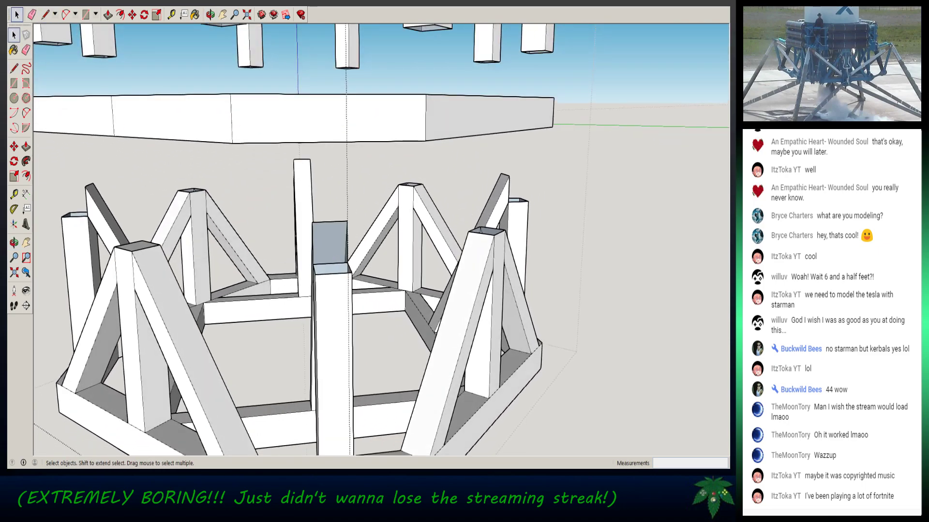
pyautogui.click(334, 315)
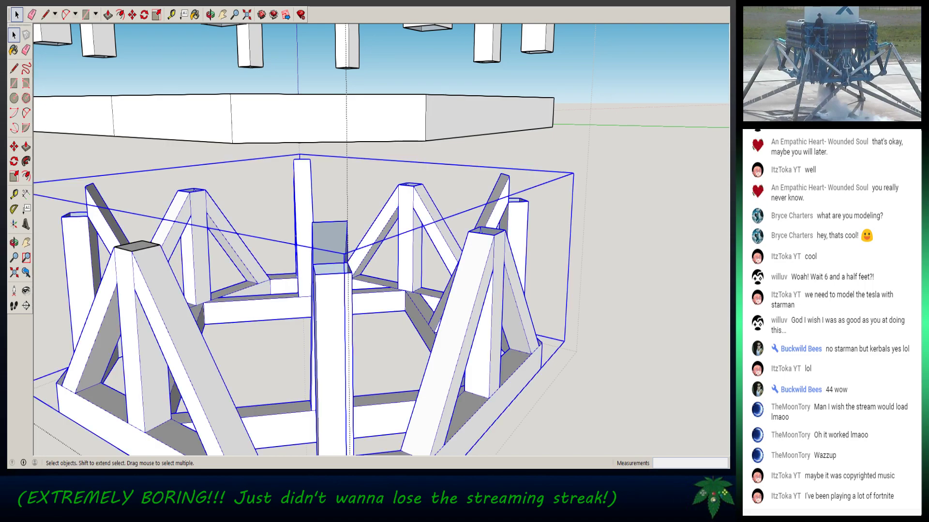
pyautogui.press('Return')
pyautogui.press('Escape')
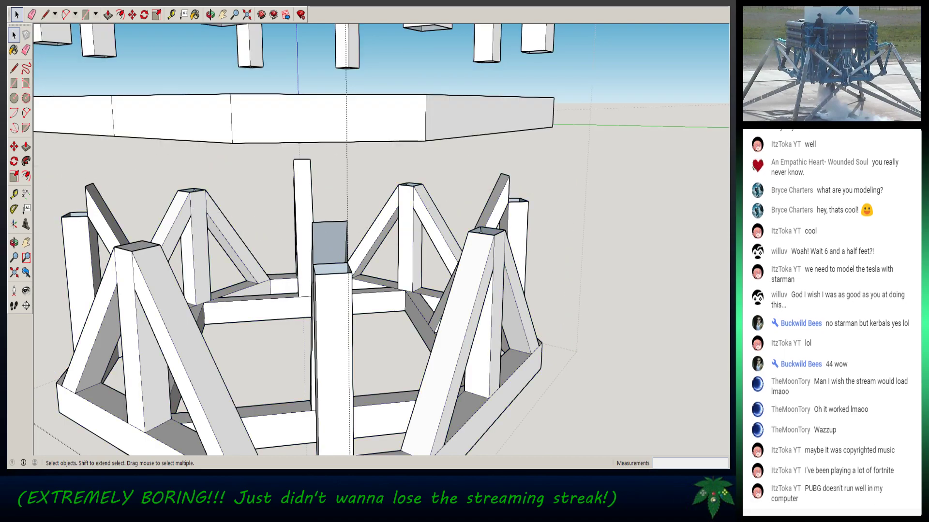
pyautogui.rightClick(128, 281)
pyautogui.press('Escape')
# - Cap the open top of the front post inside the truss group with a line between the midpoints of its front and back edges
pyautogui.moveTo(145, 309); pyautogui.dragTo(295, 334, button='middle')
pyautogui.scroll(5, 403, 330)
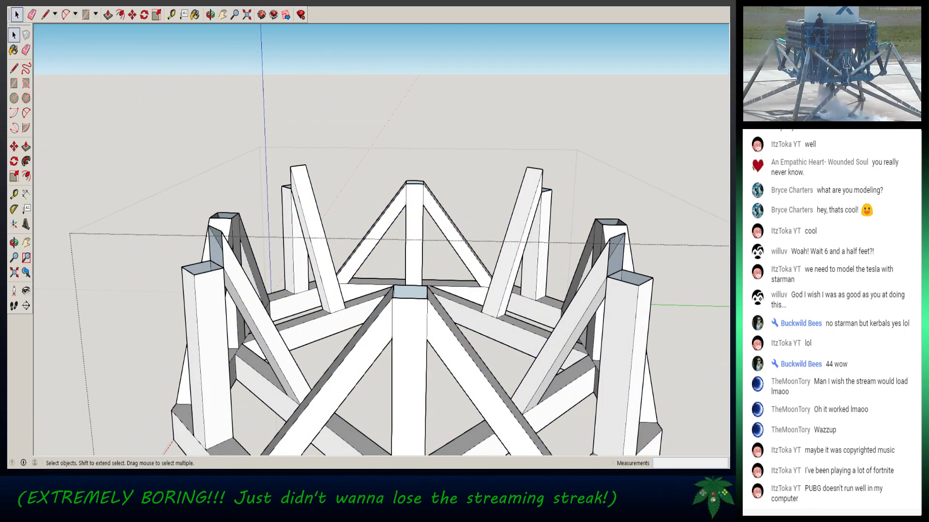
pyautogui.moveTo(371, 270); pyautogui.dragTo(373, 291, button='middle')
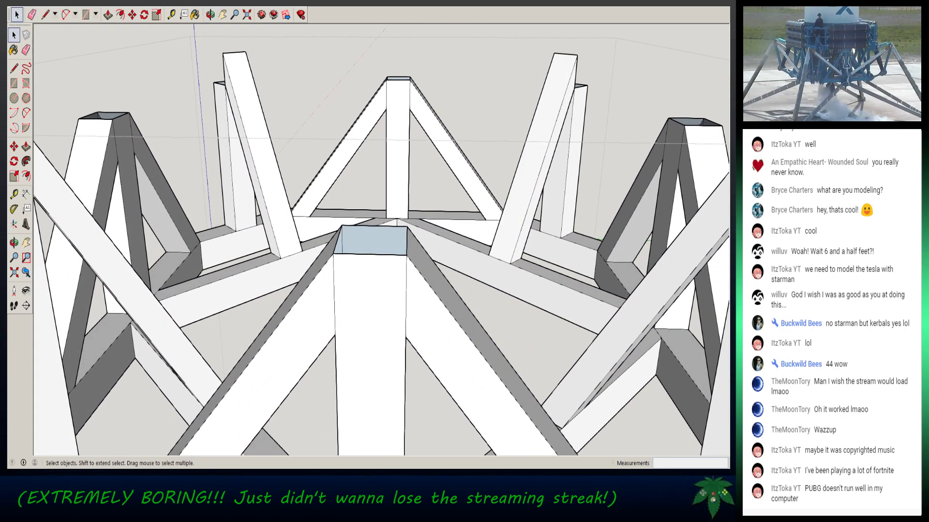
pyautogui.press('Delete')
pyautogui.hotkey('ctrl', 'z')
pyautogui.doubleClick(370, 241)
pyautogui.press('Delete')
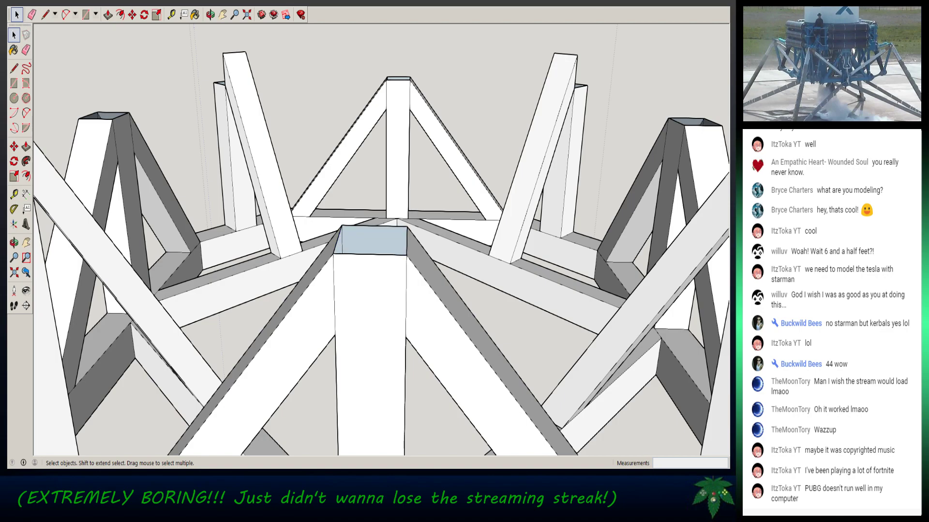
pyautogui.doubleClick(370, 240)
pyautogui.press('l')
pyautogui.click(369, 254)
pyautogui.click(374, 226)
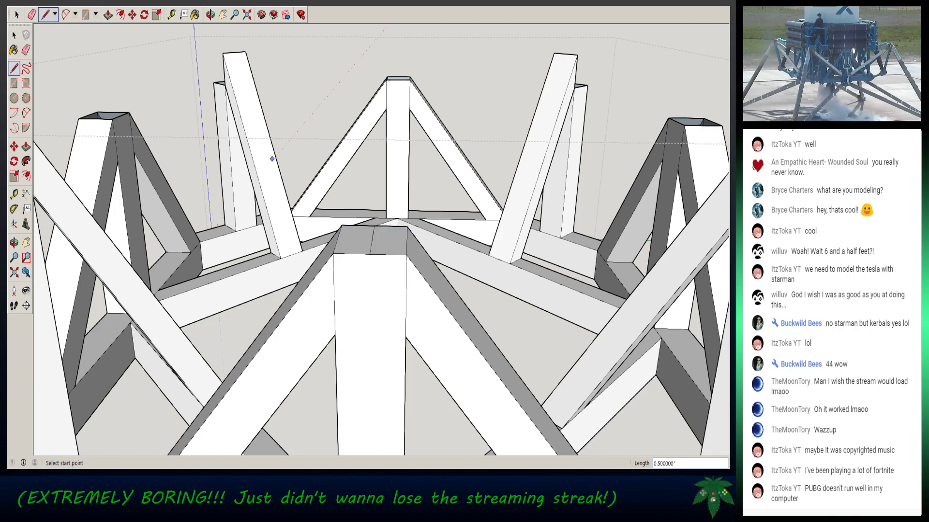
# - Delete the dividing line on the front post's cap so it forms one face
pyautogui.press('space')
pyautogui.click(394, 236)
pyautogui.click(371, 245)
pyautogui.press('Delete')
# - Cap the neighbouring post's open top and the upright brace opening behind it with lines joining the midpoints of opposite edges
pyautogui.moveTo(370, 244); pyautogui.dragTo(167, 171, button='middle')
pyautogui.keyDown('shift'); pyautogui.moveTo(624, 160); pyautogui.dragTo(403, 197, button='middle'); pyautogui.keyUp('shift')
pyautogui.press('l')
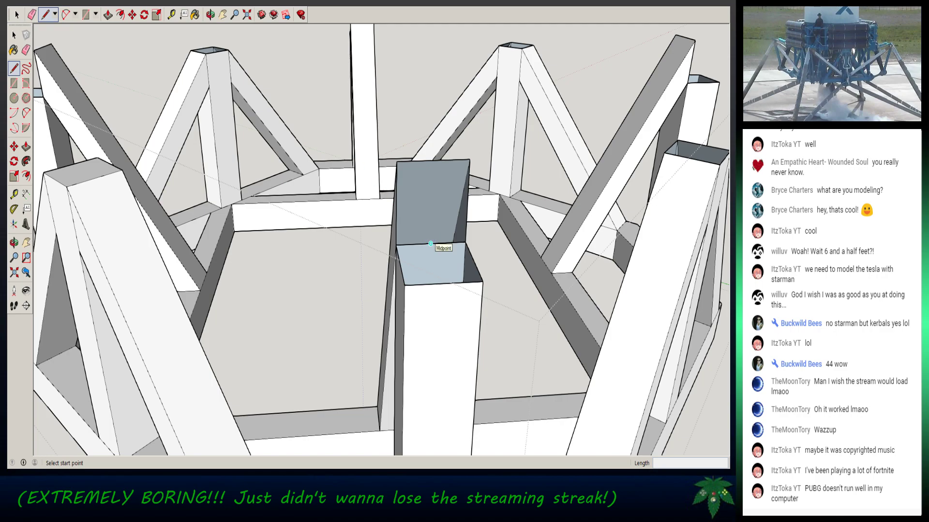
pyautogui.click(431, 244)
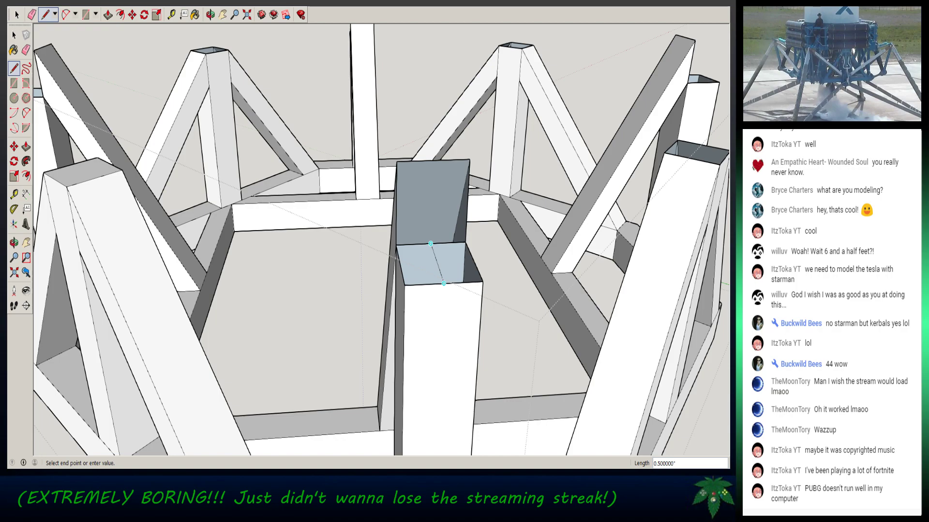
pyautogui.click(443, 283)
pyautogui.click(431, 244)
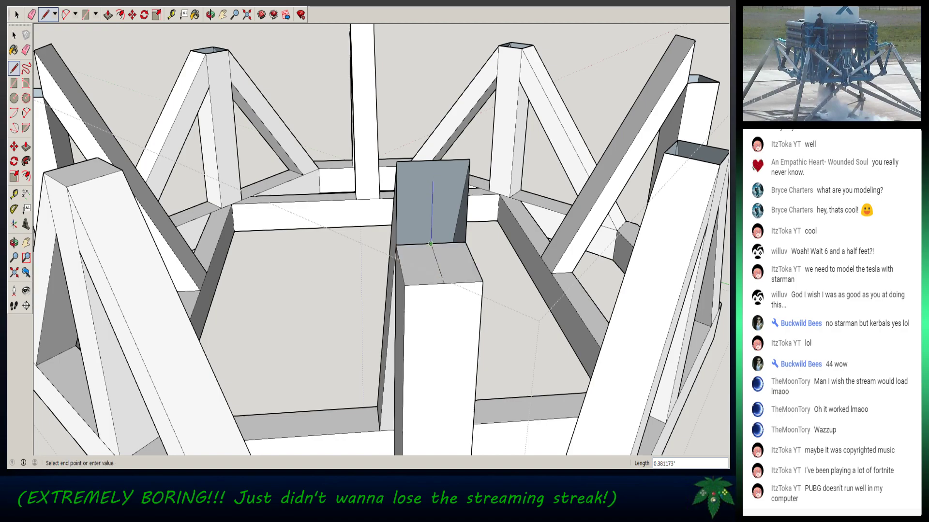
pyautogui.click(433, 161)
# - Delete the dividing line on the upright brace-end face and reverse that face
pyautogui.press('space')
pyautogui.click(432, 202)
pyautogui.press('Delete')
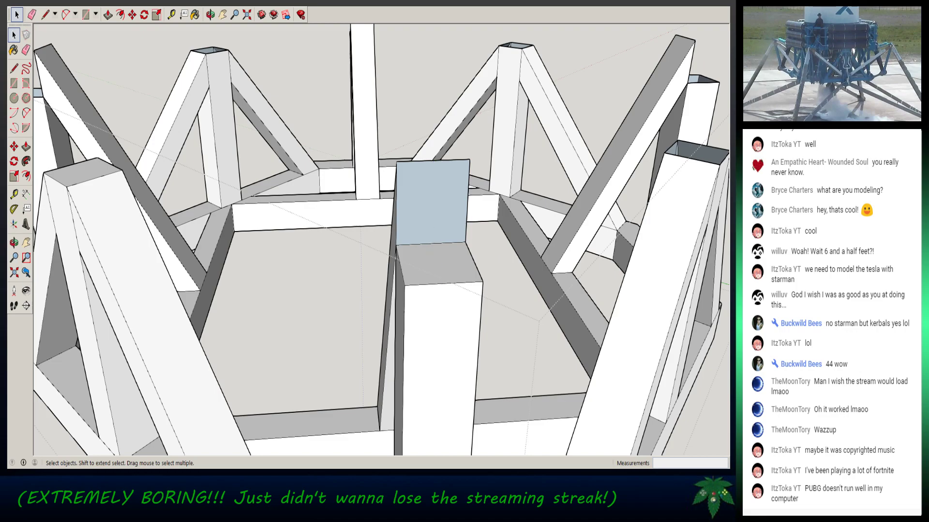
pyautogui.rightClick(430, 196)
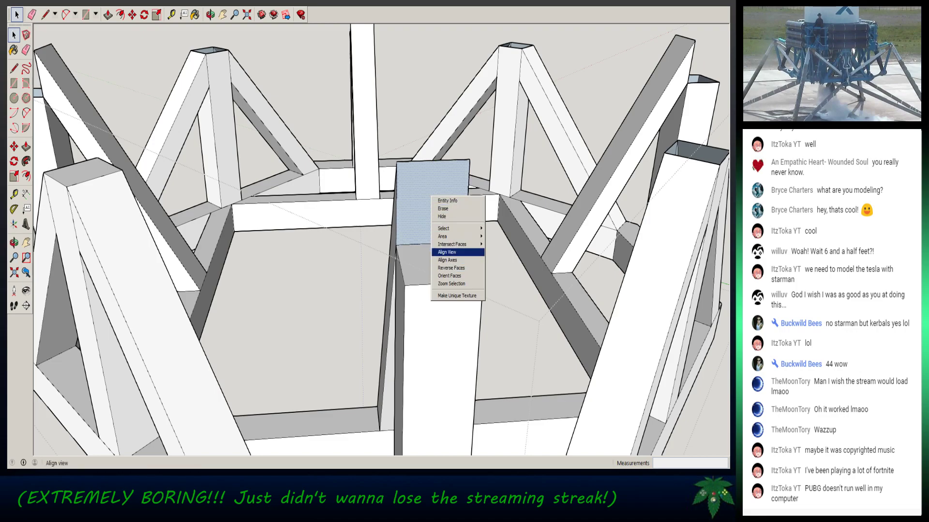
pyautogui.click(451, 267)
# - Cap the truss post's open top with a line between its front and back edge midpoints, and delete the dividing line
pyautogui.moveTo(450, 267); pyautogui.dragTo(339, 283, button='middle')
pyautogui.moveTo(401, 254); pyautogui.dragTo(336, 299, button='middle')
pyautogui.click(45, 14)
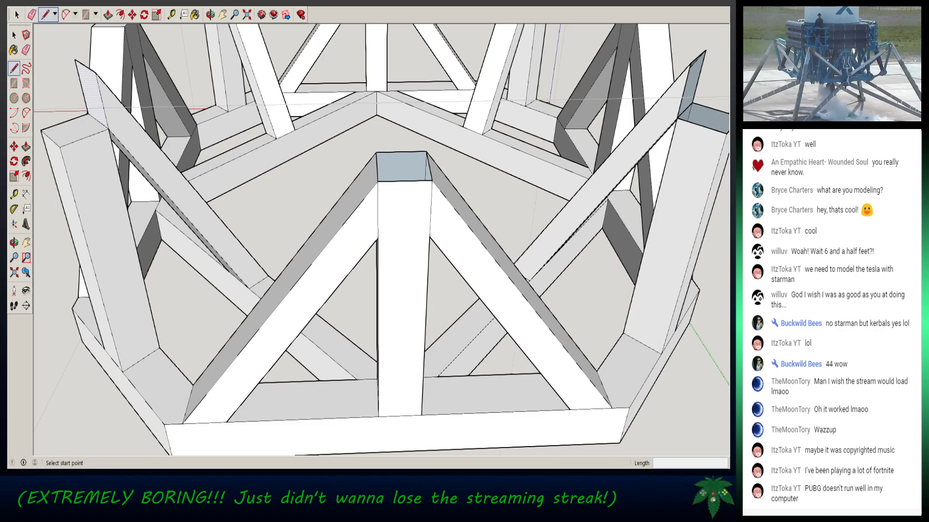
pyautogui.click(400, 151)
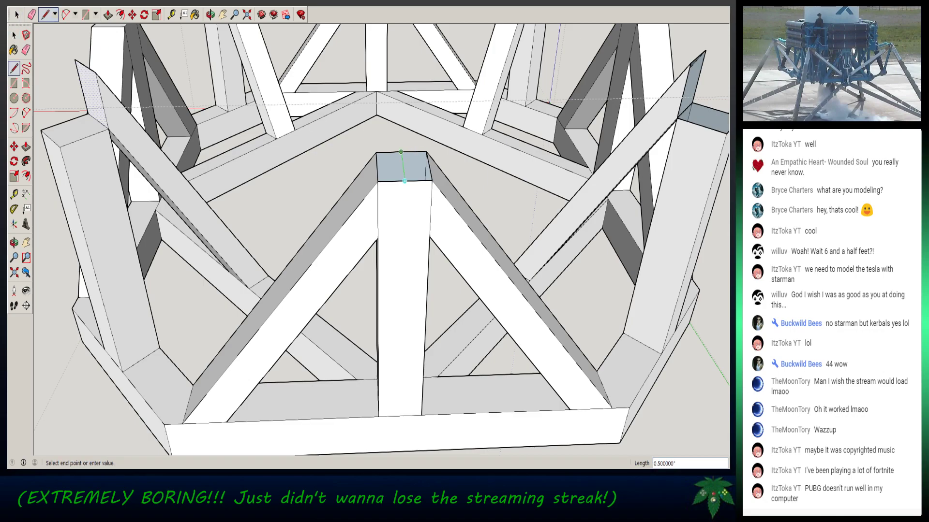
pyautogui.click(404, 180)
pyautogui.click(17, 14)
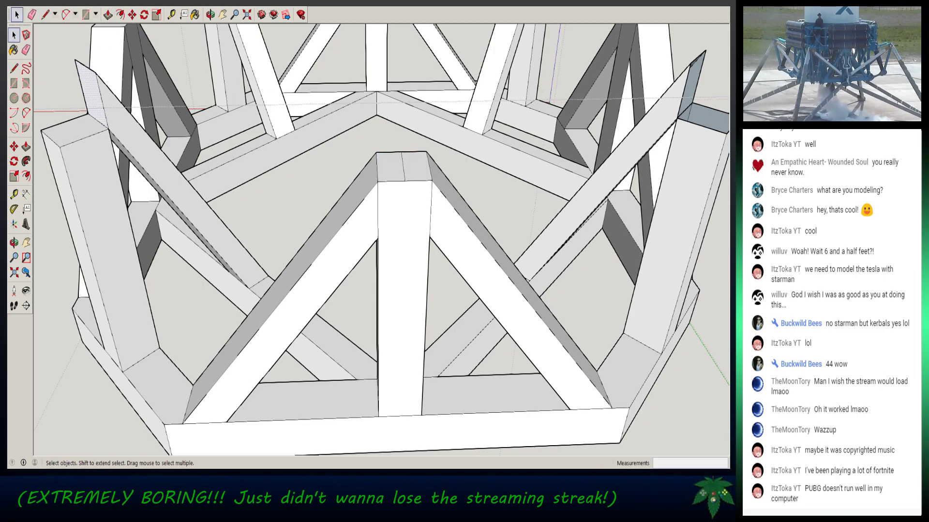
pyautogui.click(402, 166)
pyautogui.press('Delete')
# - Cap the next single post's open top and the upright brace opening behind it with lines joining the midpoints of opposite edges
pyautogui.moveTo(403, 167); pyautogui.dragTo(203, 208, button='middle')
pyautogui.click(45, 14)
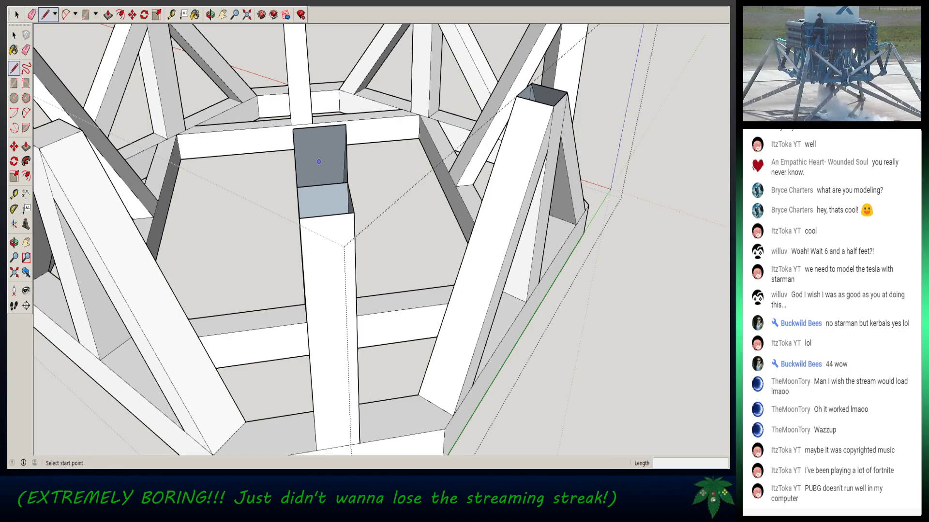
pyautogui.click(323, 184)
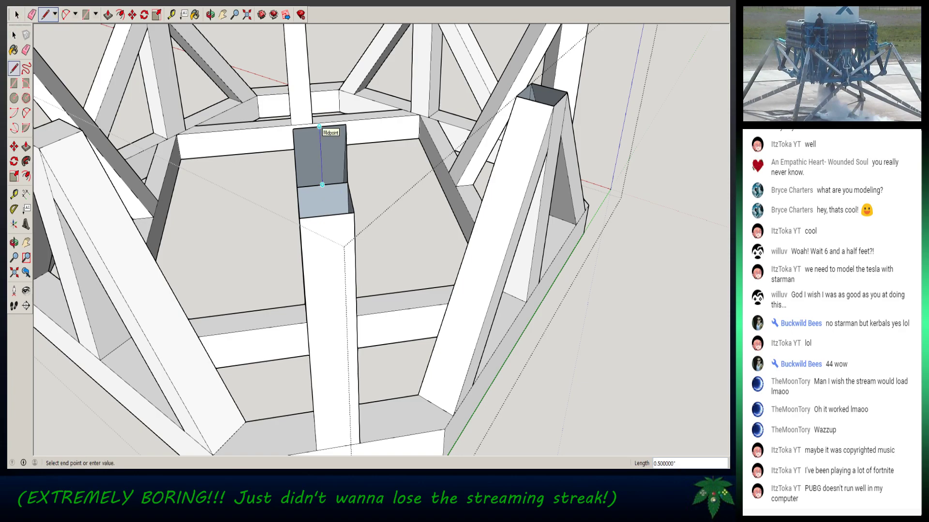
pyautogui.click(318, 126)
pyautogui.click(322, 184)
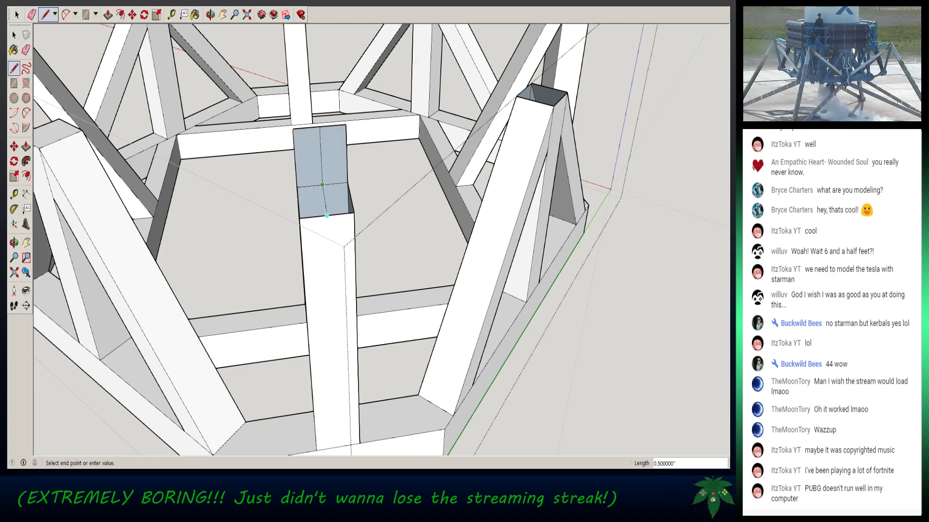
pyautogui.click(326, 215)
# - Delete the dividing lines on the brace-end face and the single post's cap, and reverse the brace-end face
pyautogui.click(16, 15)
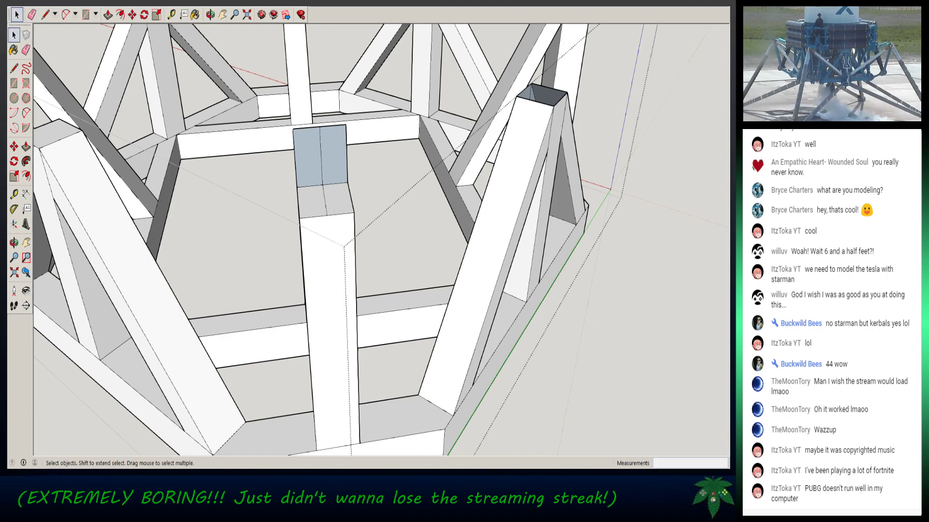
pyautogui.click(320, 156)
pyautogui.press('Delete')
pyautogui.click(325, 200)
pyautogui.press('Delete')
pyautogui.rightClick(323, 157)
pyautogui.click(343, 229)
# - Cap the following truss post's open top with a midpoint line and remove the dividing line so one face remains
pyautogui.moveTo(343, 229); pyautogui.dragTo(198, 240, button='middle')
pyautogui.moveTo(339, 242); pyautogui.dragTo(287, 199, button='middle')
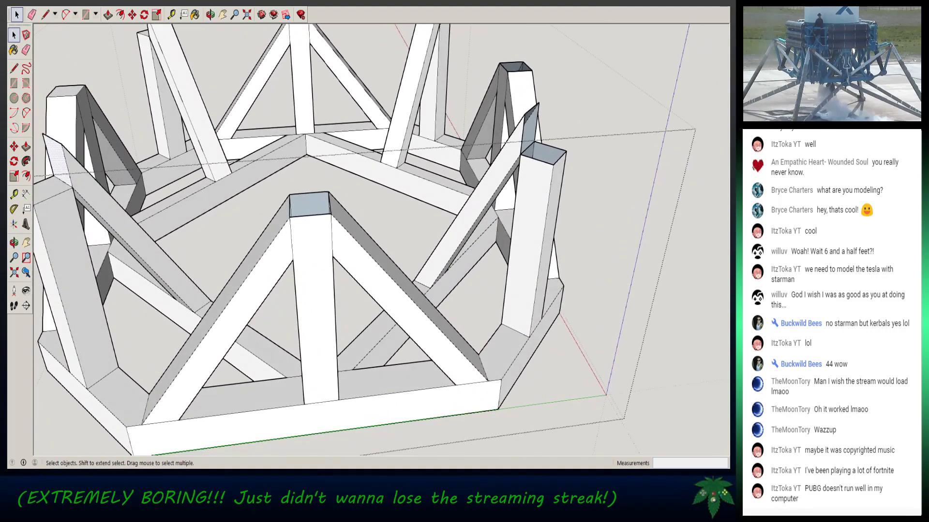
pyautogui.click(46, 15)
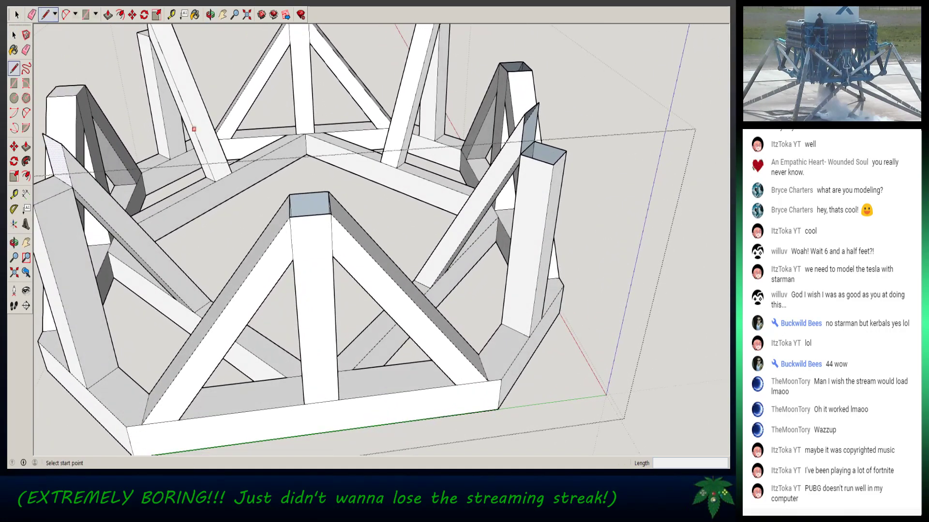
pyautogui.click(308, 192)
pyautogui.click(310, 215)
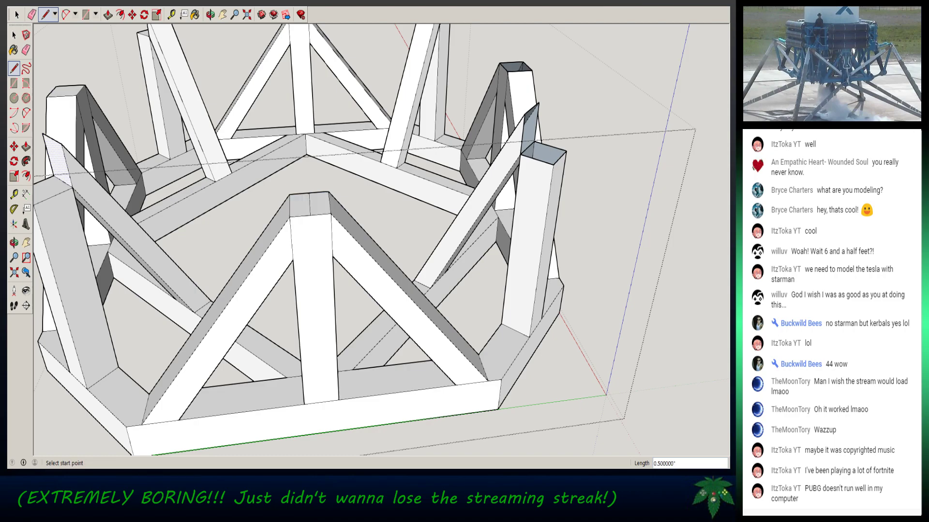
pyautogui.click(17, 15)
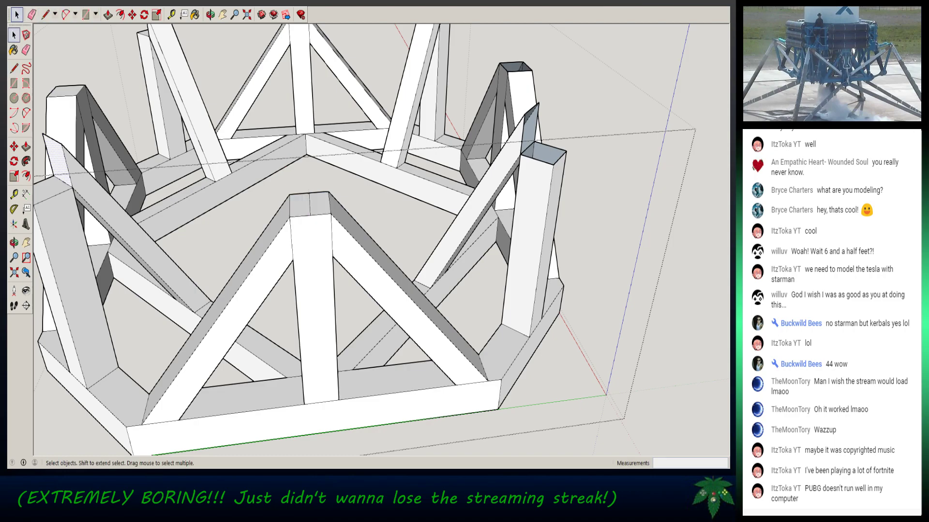
# - Close the next upright brace opening with a vertical midpoint line, delete the dividing line and reverse the resulting face
pyautogui.moveTo(464, 213); pyautogui.dragTo(279, 203, button='middle')
pyautogui.press('l')
pyautogui.click(350, 159)
pyautogui.click(349, 116)
pyautogui.press('space')
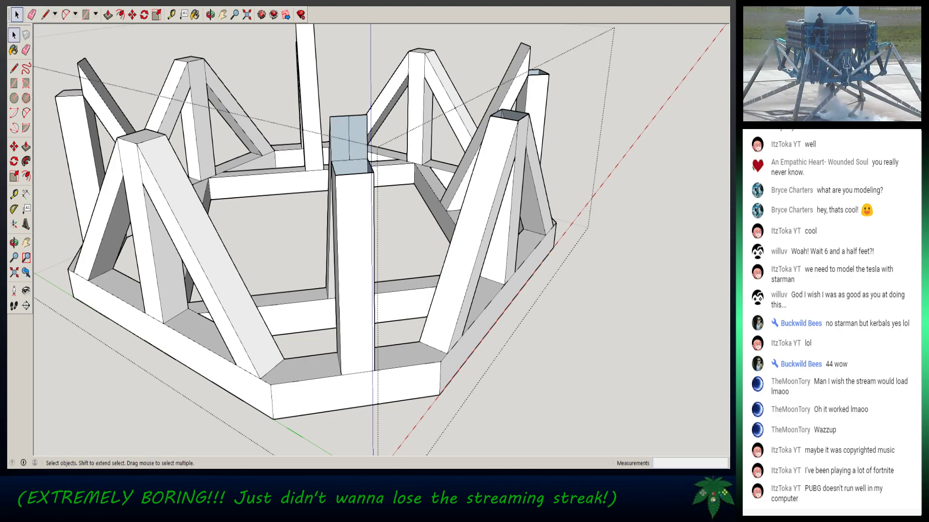
pyautogui.press('Delete')
pyautogui.rightClick(345, 151)
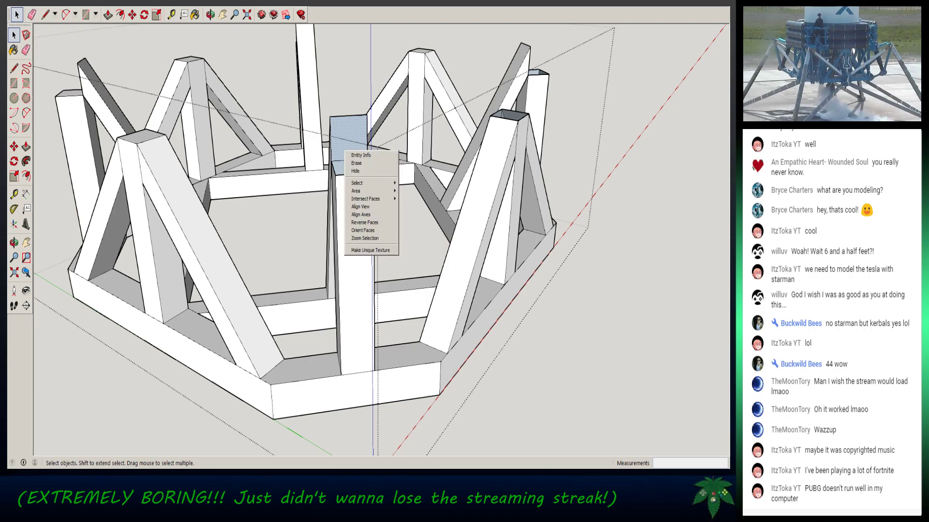
pyautogui.click(364, 222)
# - Cap the single post in front of that brace with a line between opposite edge midpoints, and clear the dividing line
pyautogui.press('l')
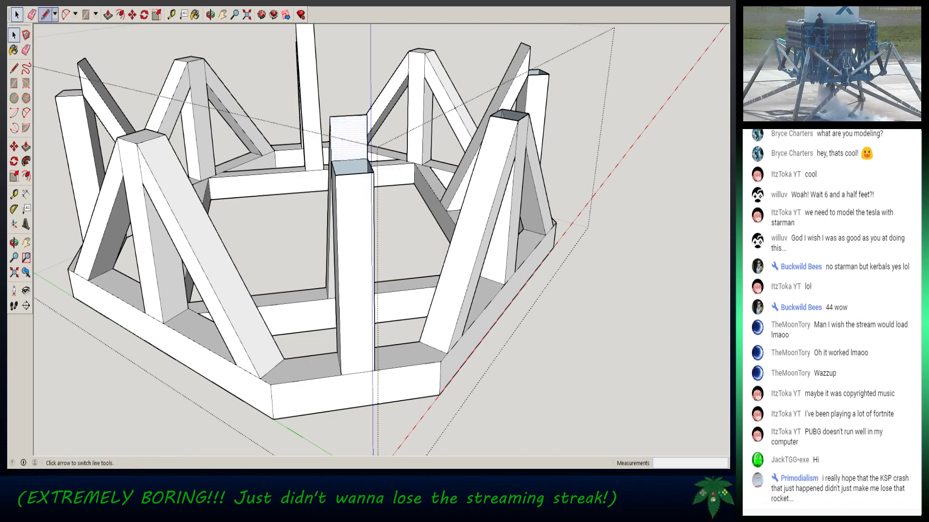
pyautogui.click(349, 160)
pyautogui.click(354, 173)
pyautogui.press('space')
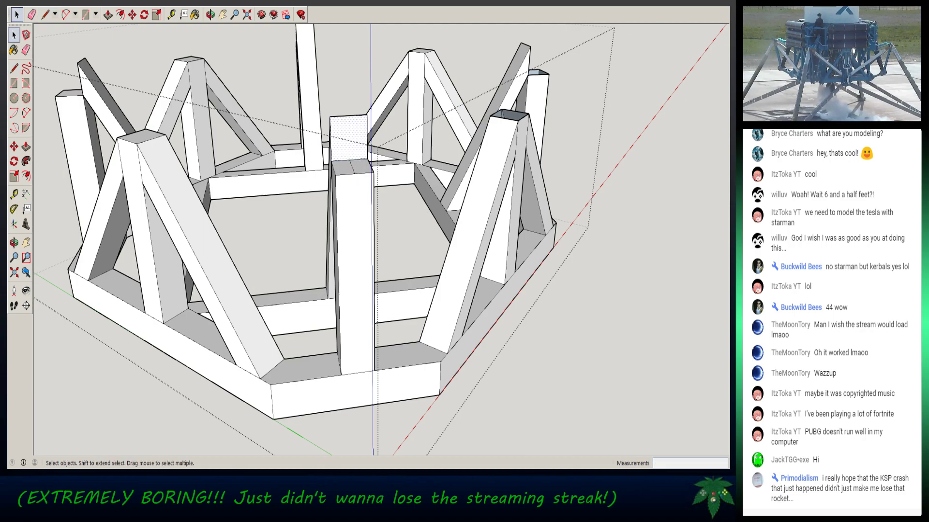
pyautogui.rightClick(604, 255)
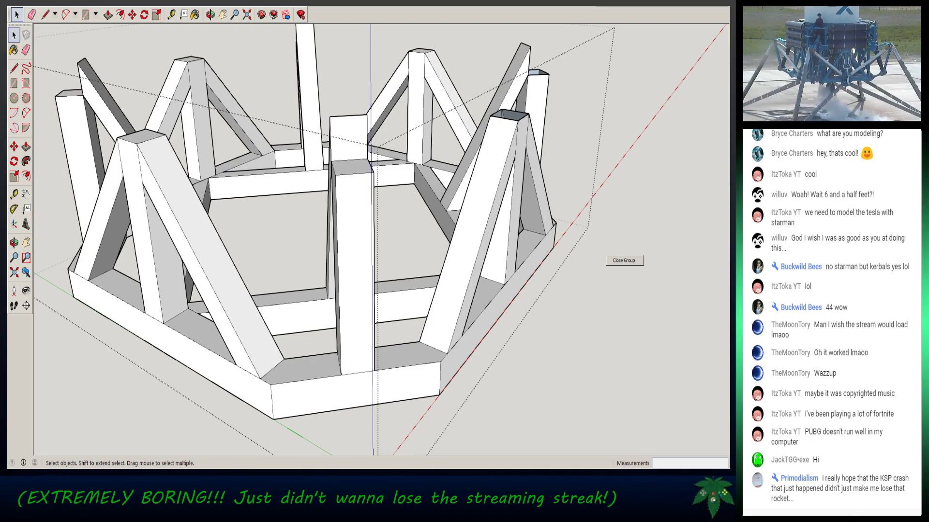
pyautogui.click(623, 261)
pyautogui.moveTo(623, 261); pyautogui.dragTo(435, 263, button='middle')
pyautogui.press('l')
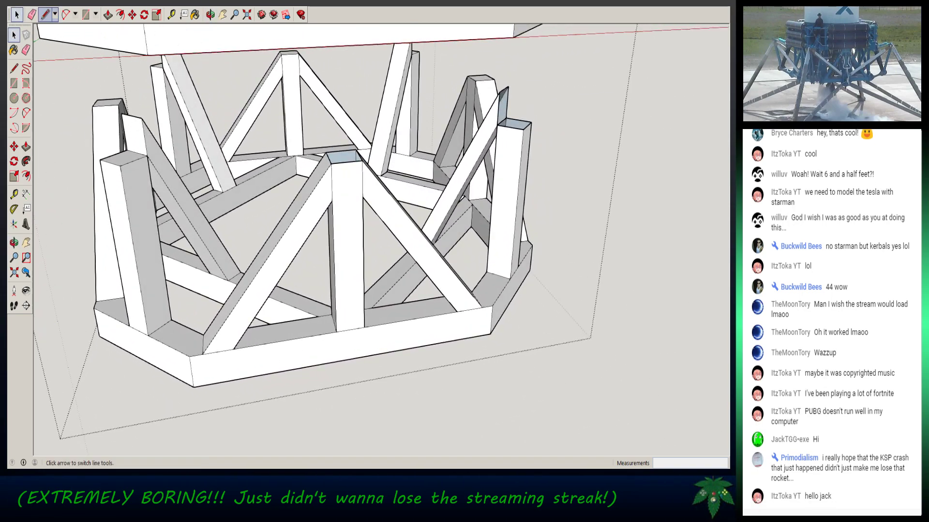
pyautogui.click(340, 150)
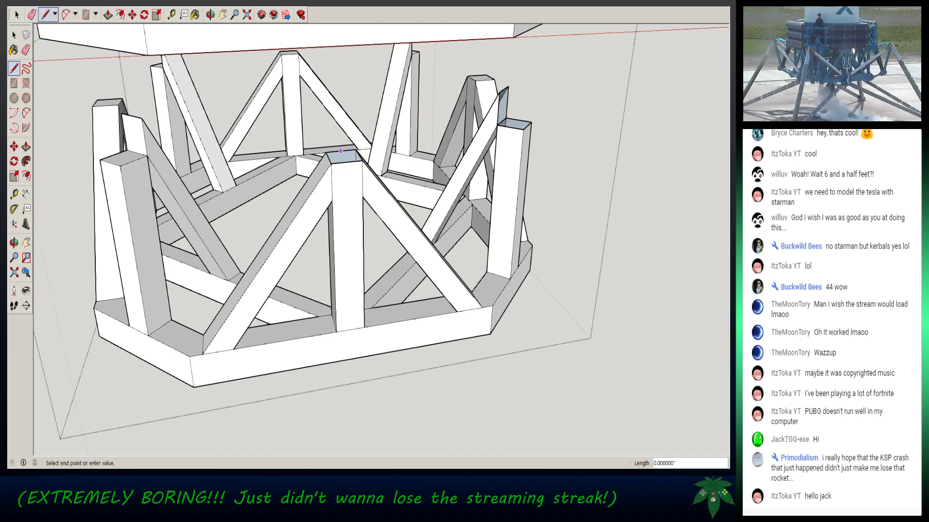
pyautogui.press('space')
pyautogui.press('l')
pyautogui.press('Escape')
pyautogui.press('space')
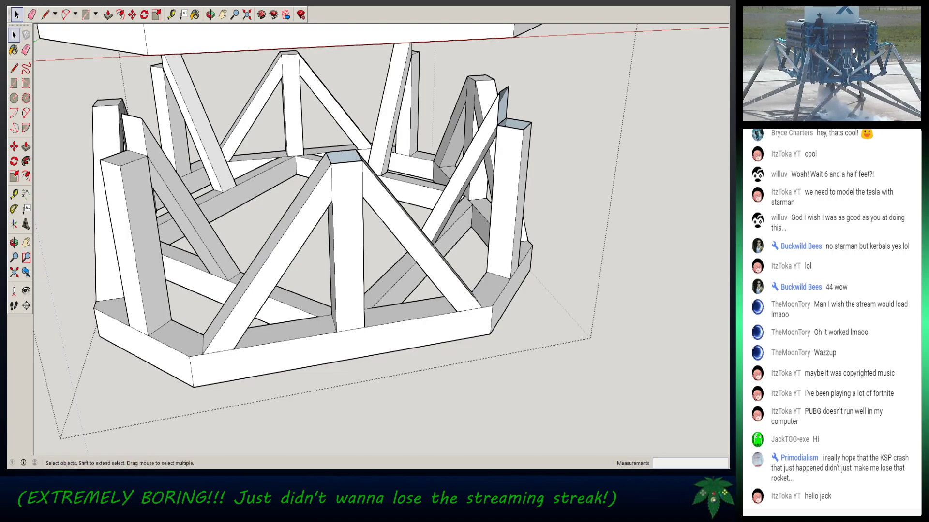
# - Reopen the truss group and cap the front truss post's open top with a midpoint line, merging the halves into one face
pyautogui.doubleClick(347, 218)
pyautogui.click(45, 15)
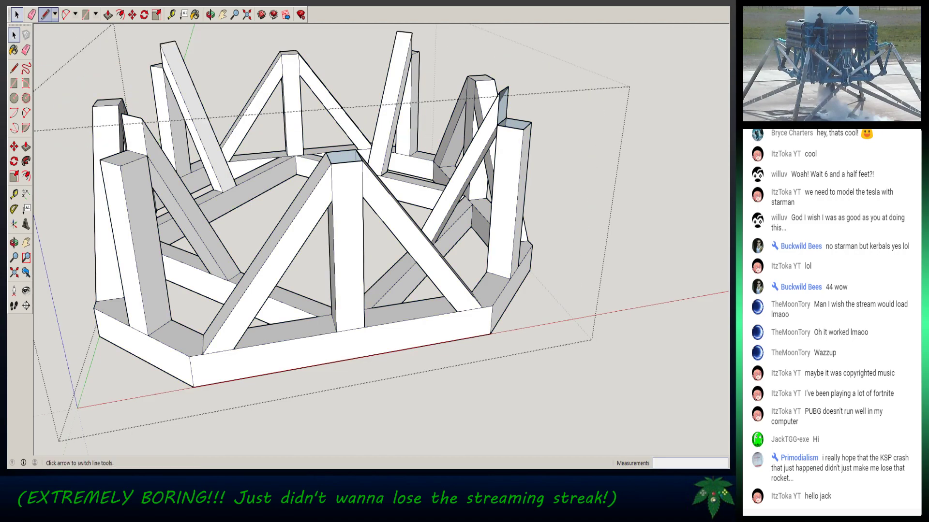
pyautogui.click(340, 151)
pyautogui.click(346, 162)
pyautogui.press('space')
pyautogui.click(16, 15)
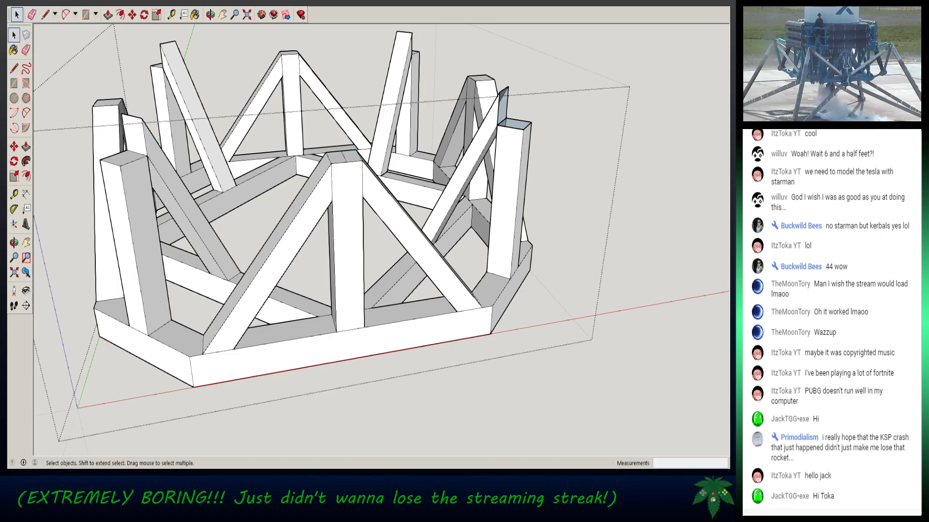
# - Cap the last open single post and the upright brace opening behind it with lines joining opposite edge midpoints
pyautogui.moveTo(541, 170); pyautogui.dragTo(428, 243, button='middle')
pyautogui.scroll(2, 428, 182)
pyautogui.scroll(1, 420, 180)
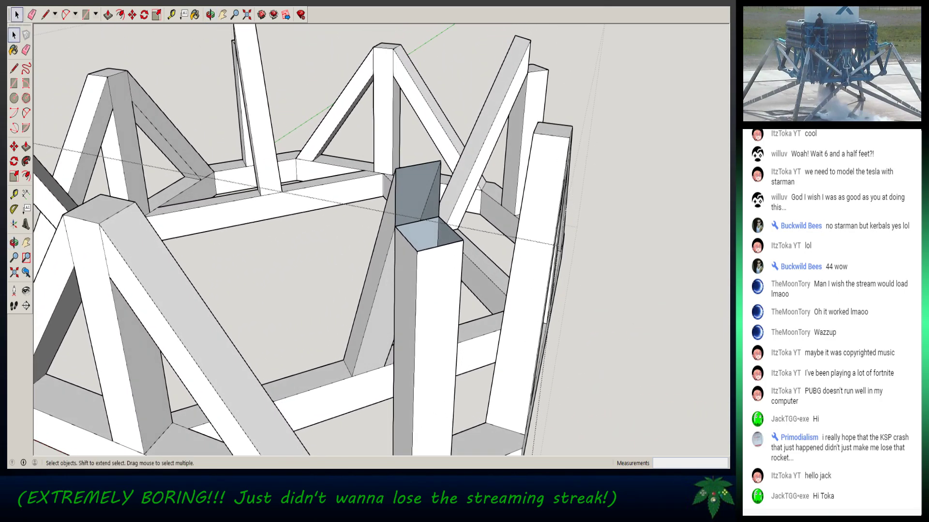
pyautogui.scroll(-2, 486, 193)
pyautogui.moveTo(486, 194); pyautogui.dragTo(452, 201, button='middle')
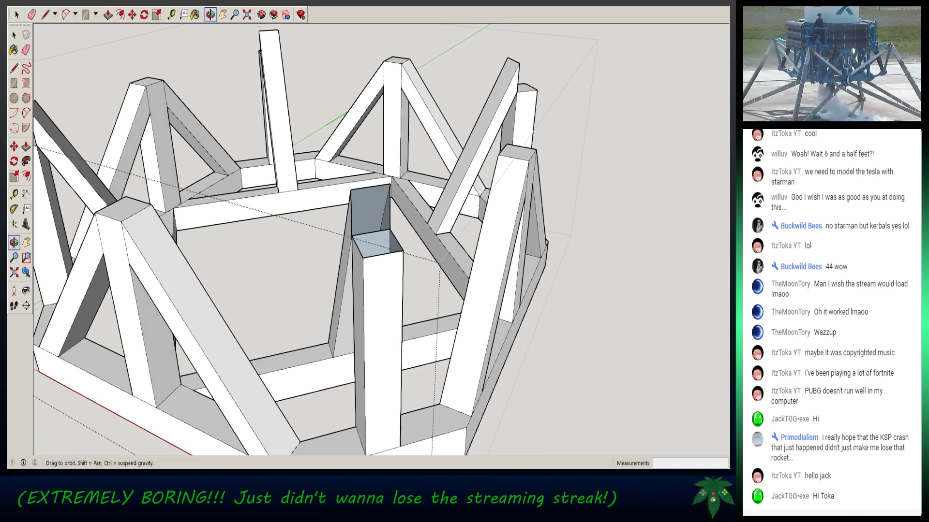
pyautogui.click(55, 14)
pyautogui.click(57, 29)
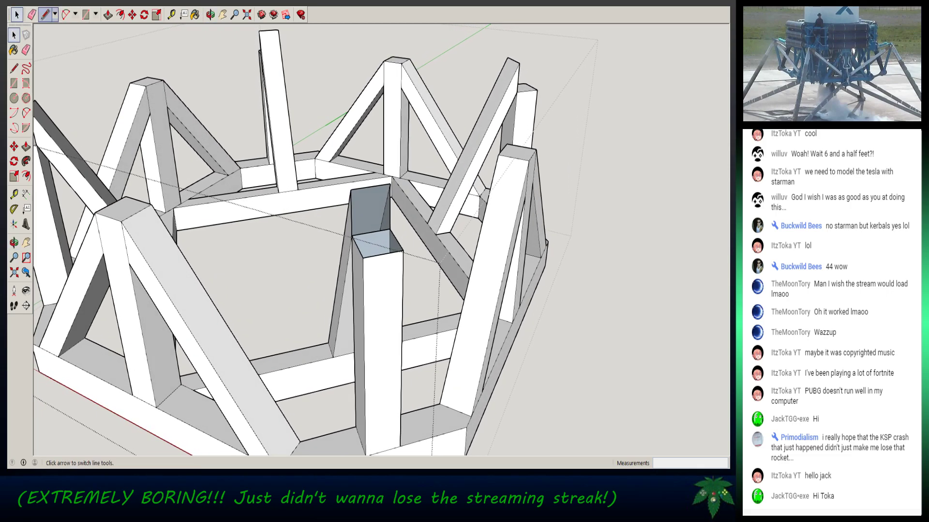
pyautogui.click(371, 231)
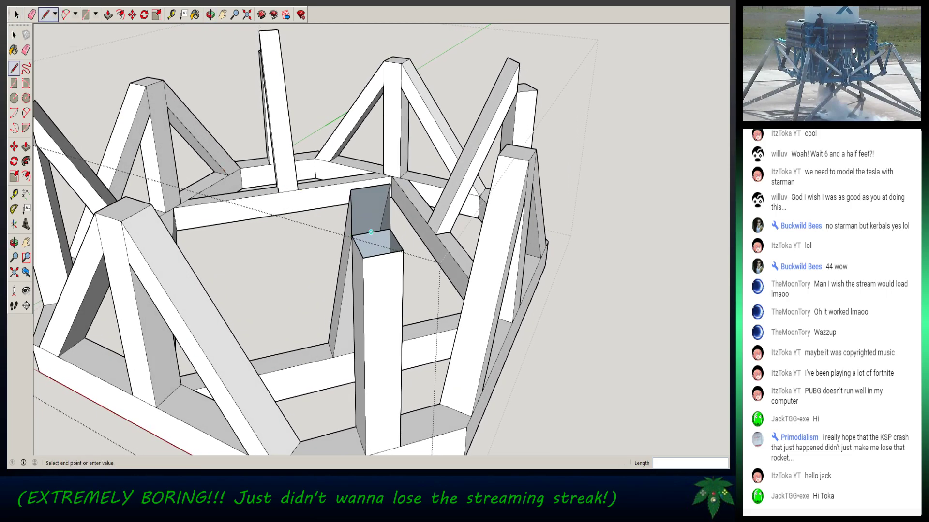
pyautogui.click(370, 187)
pyautogui.click(370, 233)
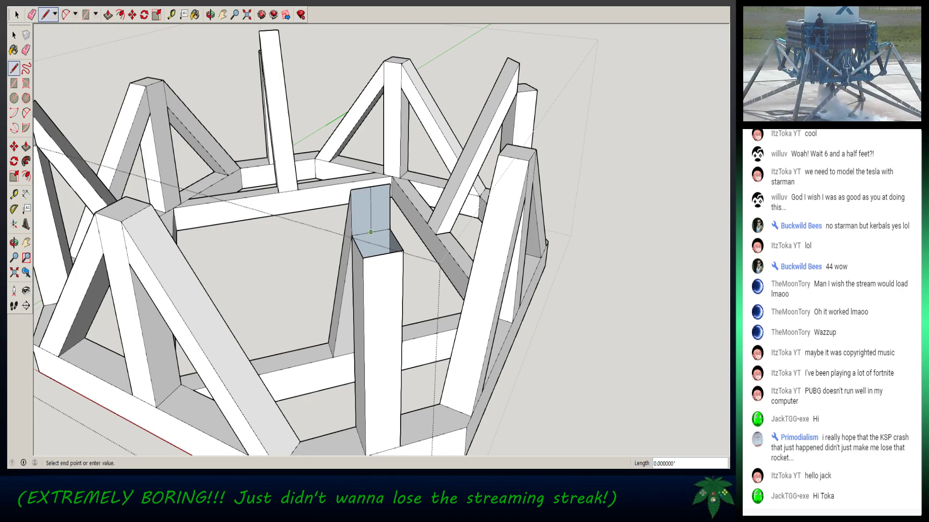
pyautogui.click(383, 253)
# - Clear the dividing lines from the last post and brace caps, and reverse the upright brace-end face
pyautogui.press('space')
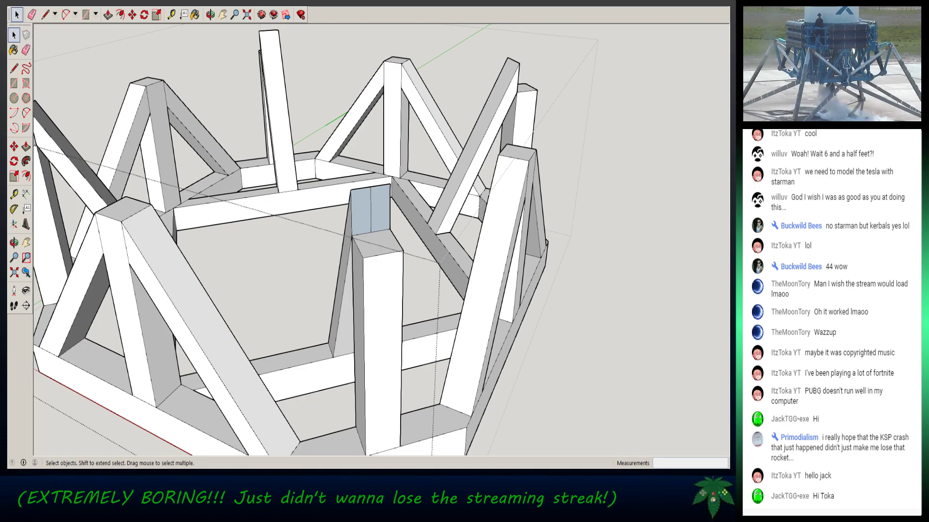
pyautogui.rightClick(375, 213)
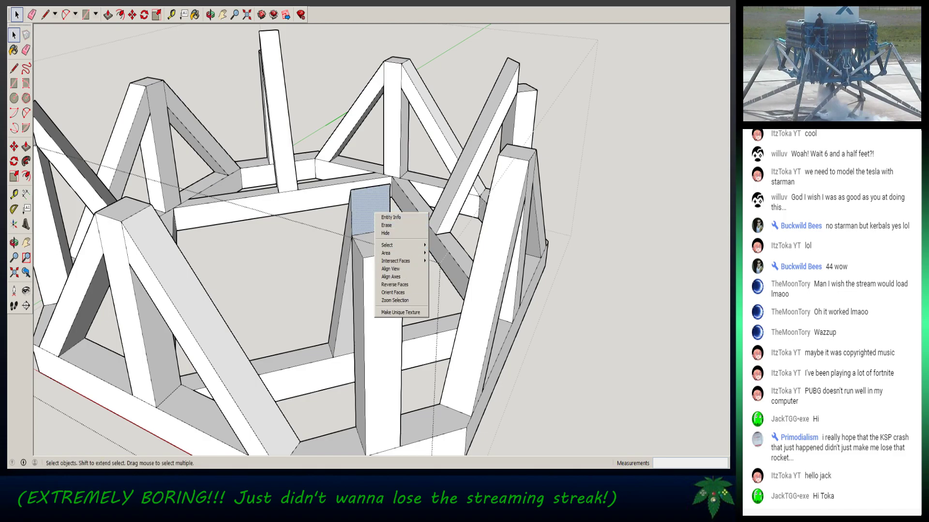
pyautogui.click(395, 285)
pyautogui.scroll(-5, 377, 241)
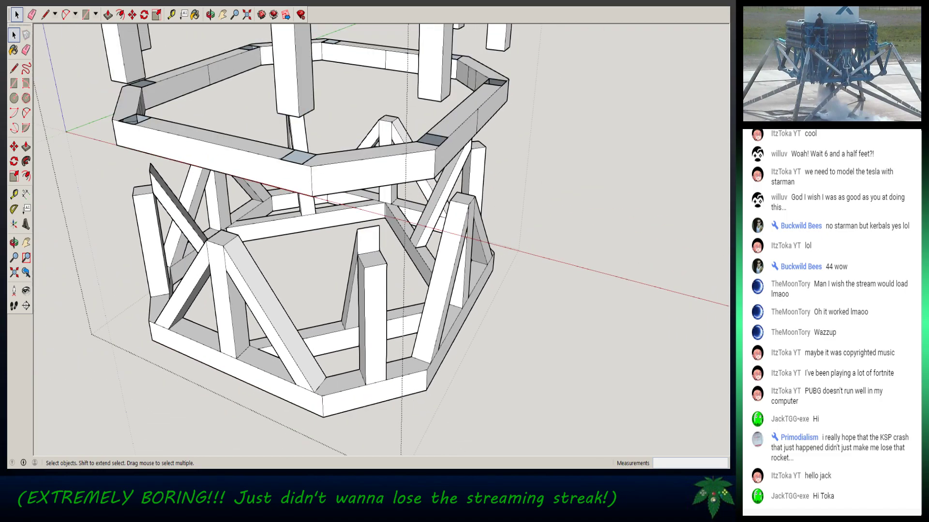
pyautogui.moveTo(358, 261)
pyautogui.mouseDown(button='middle')
pyautogui.moveTo(402, 194)
pyautogui.moveTo(436, 193)
pyautogui.moveTo(464, 150)
pyautogui.moveTo(460, 133)
pyautogui.moveTo(416, 129)
pyautogui.moveTo(392, 151)
pyautogui.moveTo(254, 148)
pyautogui.moveTo(297, 156)
pyautogui.mouseUp(button='middle')
pyautogui.doubleClick(271, 61)
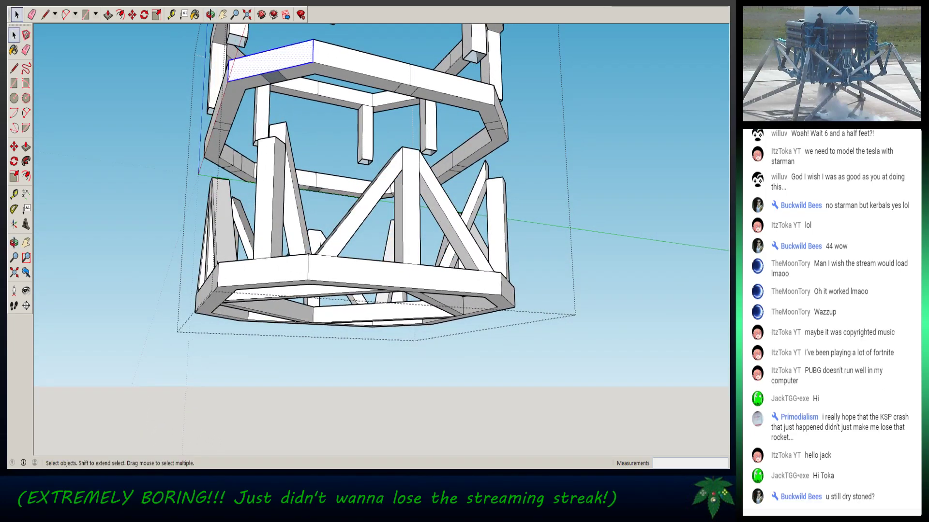
pyautogui.doubleClick(361, 62)
pyautogui.press('Delete')
pyautogui.moveTo(338, 145)
pyautogui.mouseDown(button='middle')
pyautogui.moveTo(411, 290)
pyautogui.moveTo(291, 136)
pyautogui.mouseUp(button='middle')
pyautogui.moveTo(382, 227); pyautogui.dragTo(339, 193, button='middle')
pyautogui.press('Escape')
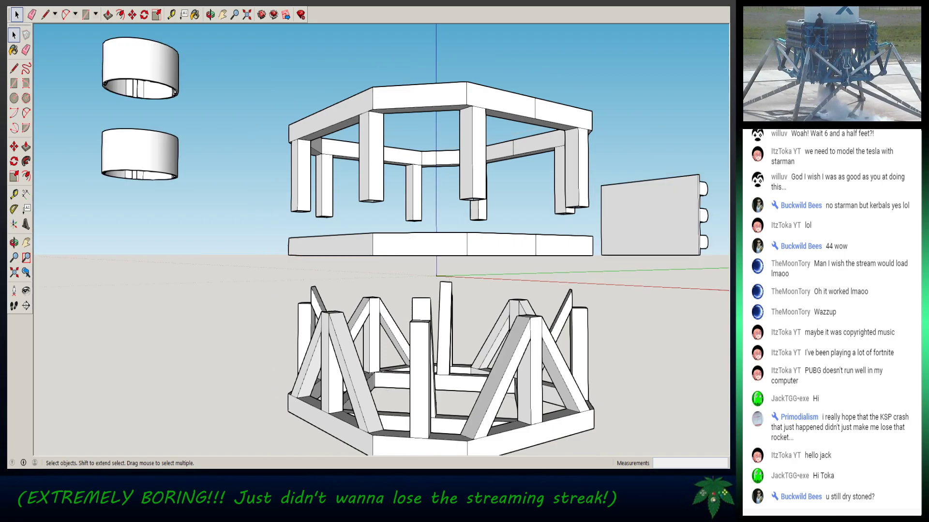
# - Open the lander base group, select the entire middle octagonal ring and make it a separate group
pyautogui.doubleClick(420, 244)
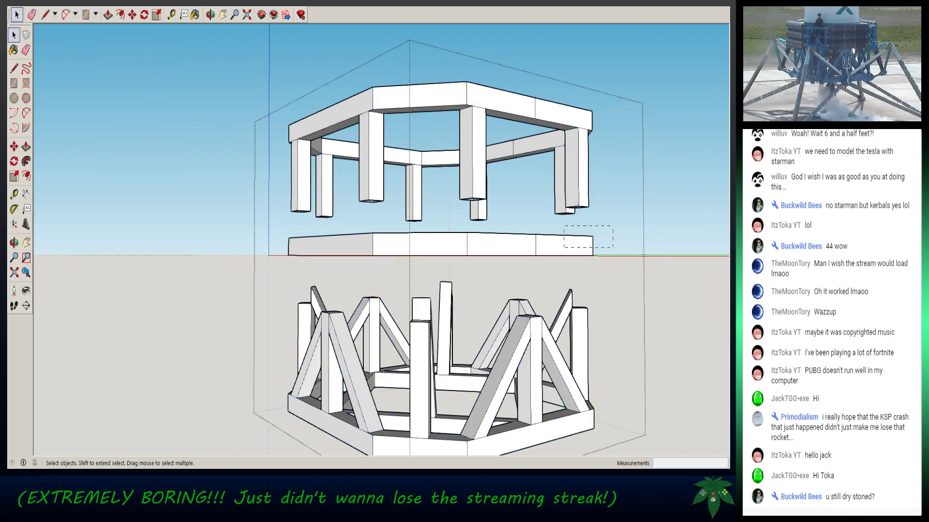
pyautogui.moveTo(260, 276); pyautogui.dragTo(260, 276)
pyautogui.rightClick(393, 239)
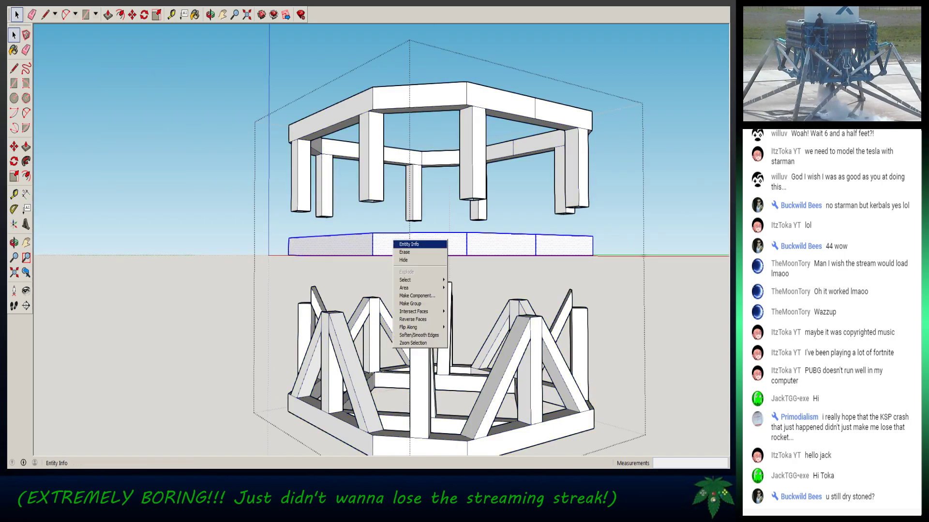
pyautogui.click(410, 303)
# - Open the middle ring group and reverse the two dark inside-out faces on its underside
pyautogui.doubleClick(410, 244)
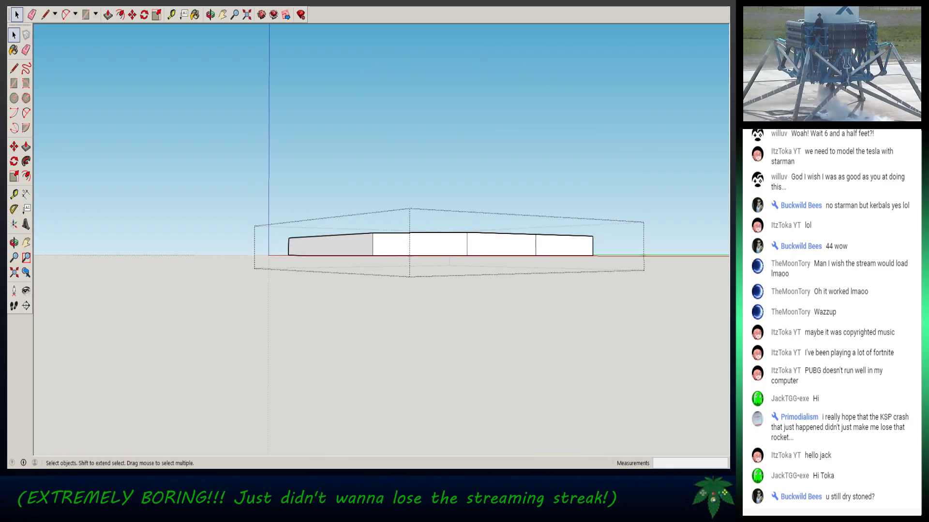
pyautogui.scroll(5, 437, 277)
pyautogui.moveTo(437, 242); pyautogui.dragTo(423, 384, button='middle')
pyautogui.moveTo(423, 242); pyautogui.dragTo(394, 382, button='middle')
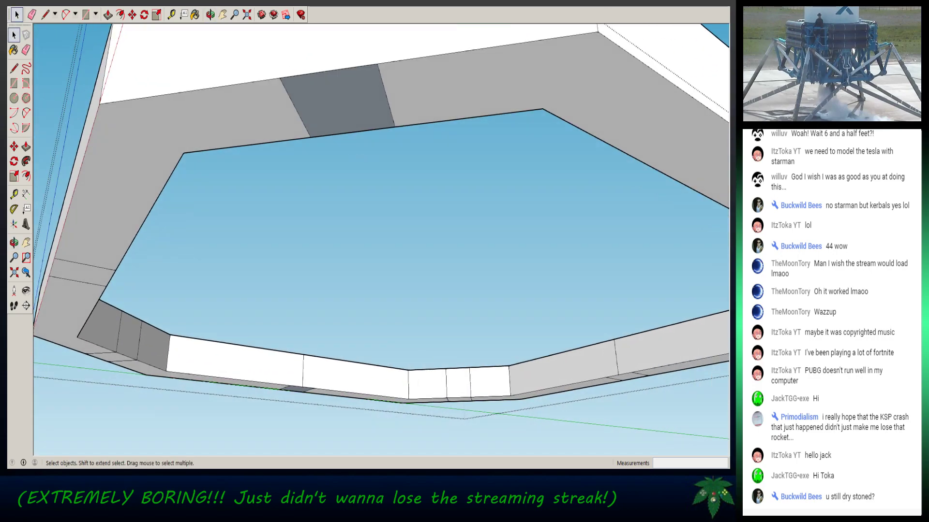
pyautogui.scroll(-3, 387, 380)
pyautogui.scroll(6, 383, 274)
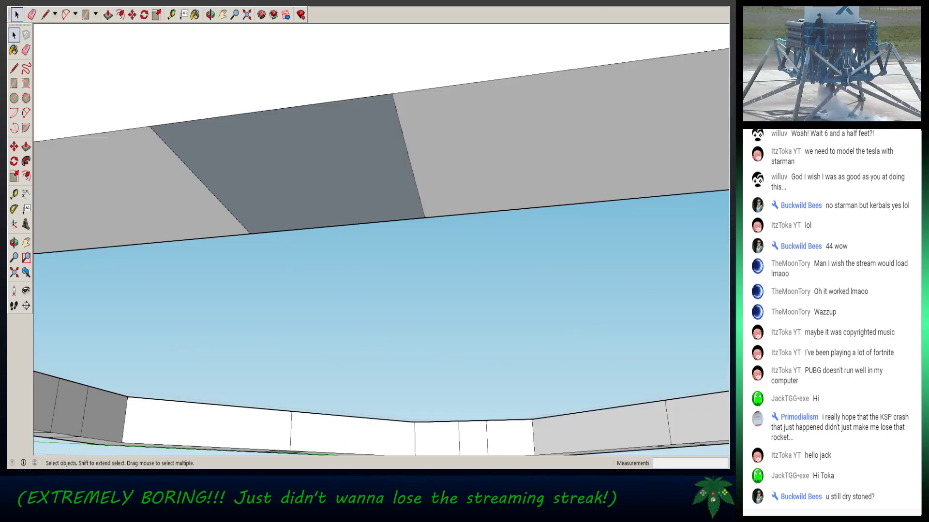
pyautogui.rightClick(305, 180)
pyautogui.click(333, 253)
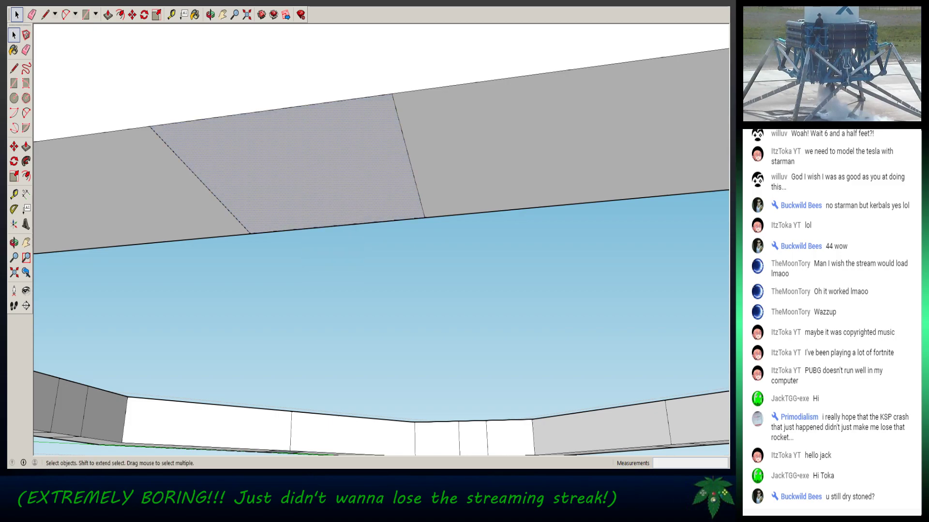
pyautogui.scroll(-6, 364, 298)
pyautogui.moveTo(364, 297); pyautogui.dragTo(333, 234, button='middle')
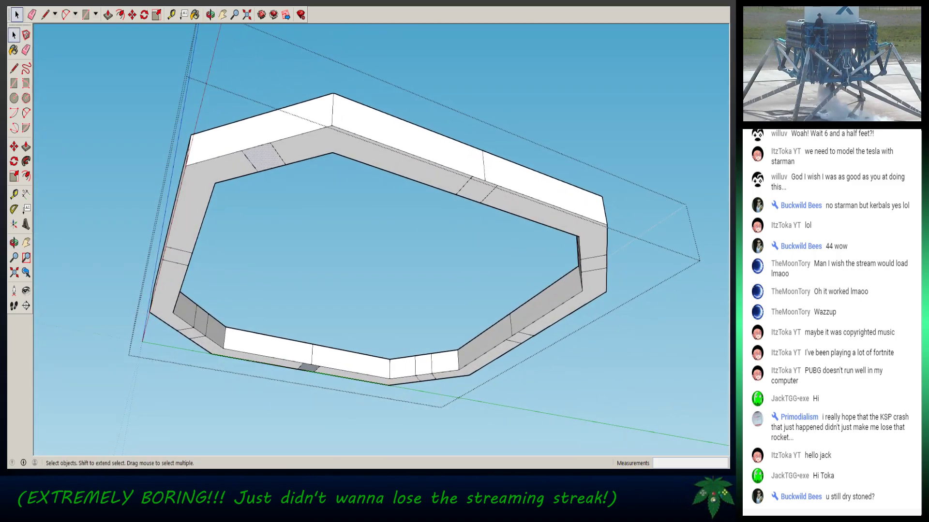
pyautogui.rightClick(307, 367)
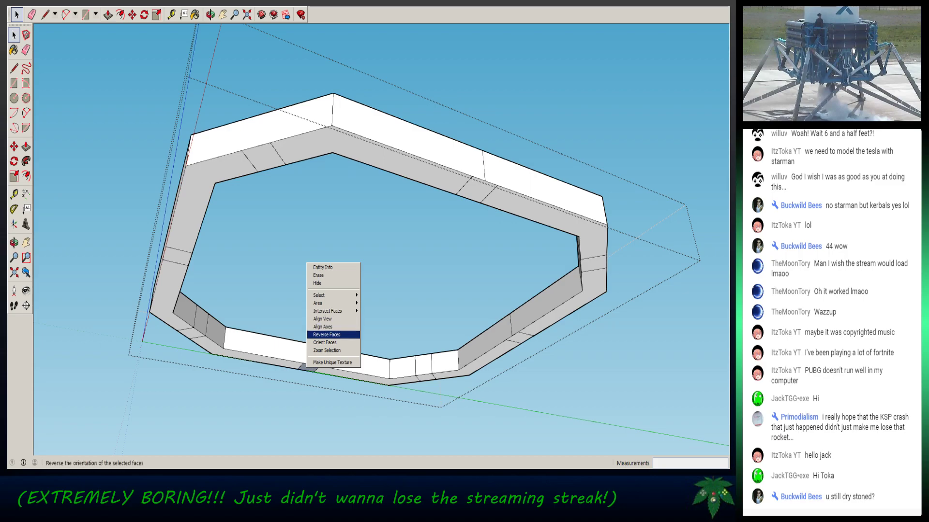
pyautogui.click(334, 327)
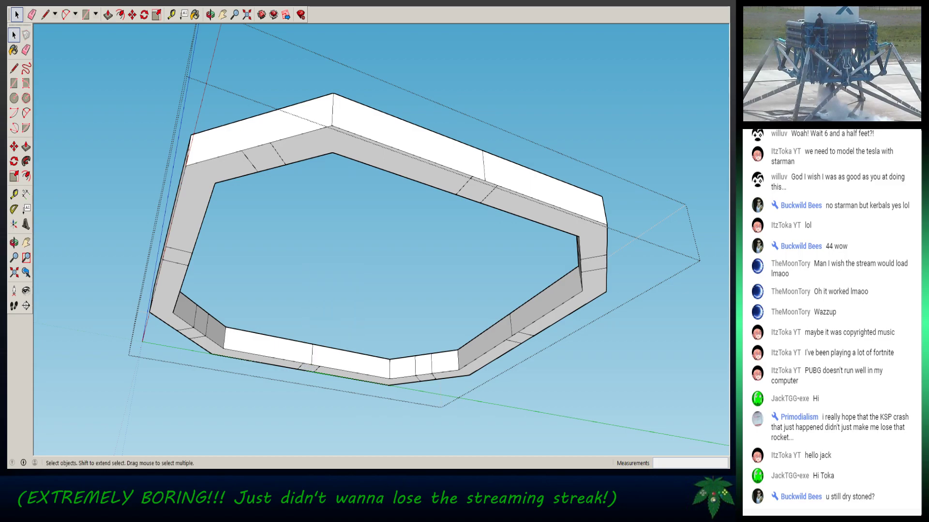
# - Delete dividing lines left by the cut posts on two segments of the ring's underside
pyautogui.press('Delete')
pyautogui.press('Escape')
pyautogui.click(467, 181)
pyautogui.press('Delete')
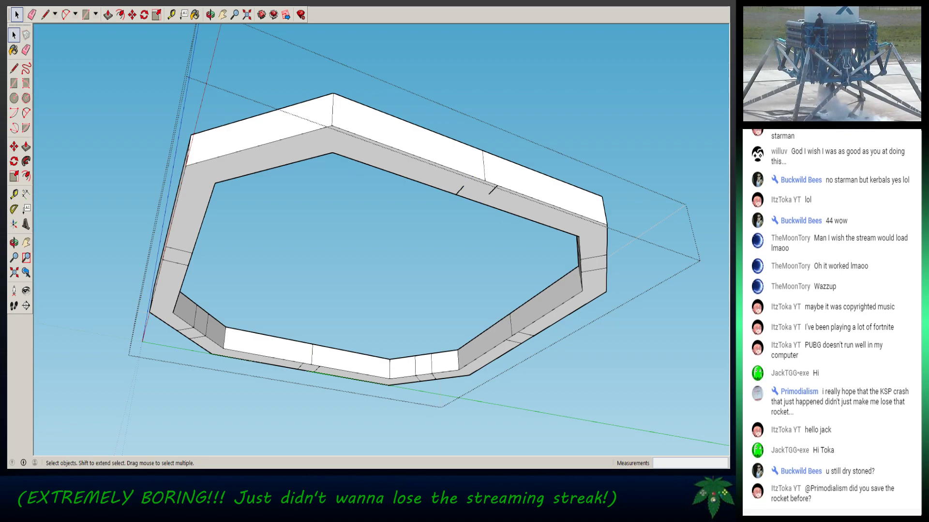
# - Cap the two post openings on the ring's near top segment and one on the adjoining side with midpoint lines
pyautogui.moveTo(411, 251); pyautogui.dragTo(396, 266, button='middle')
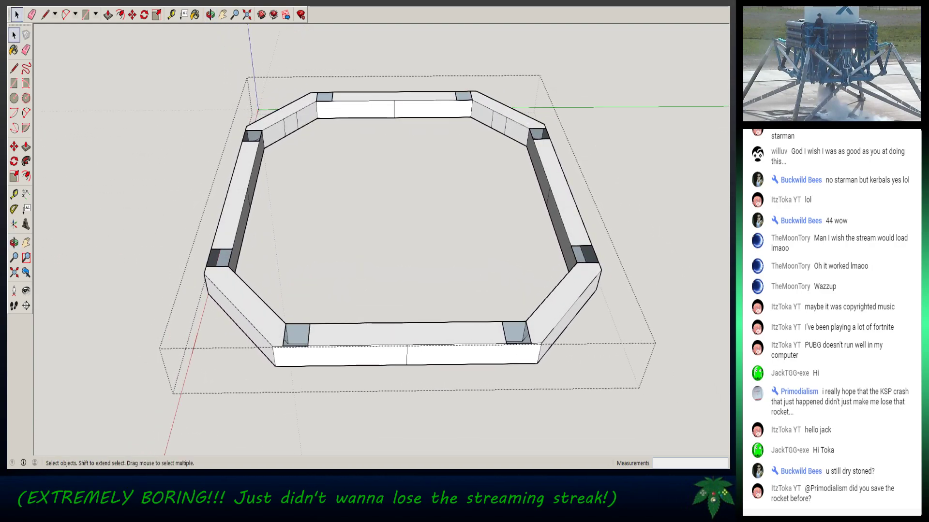
pyautogui.scroll(1, 235, 108)
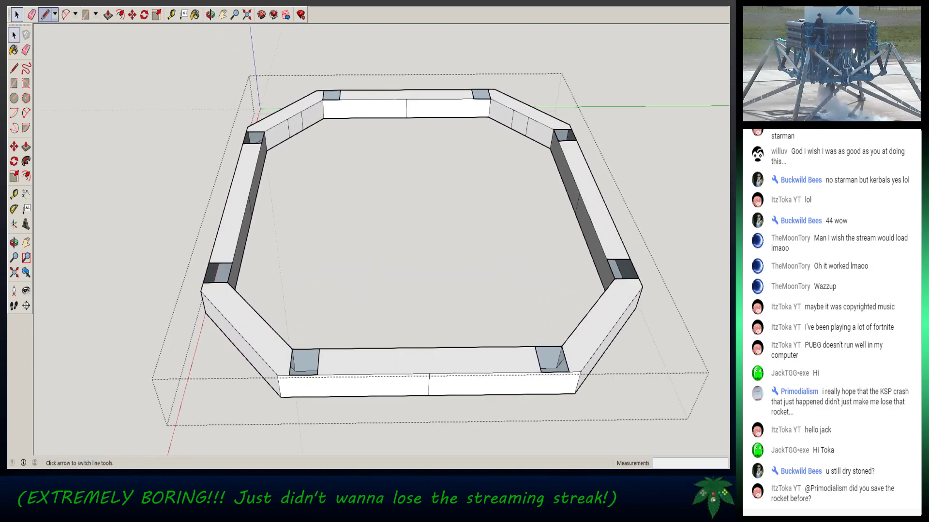
pyautogui.click(46, 14)
pyautogui.click(305, 349)
pyautogui.click(302, 375)
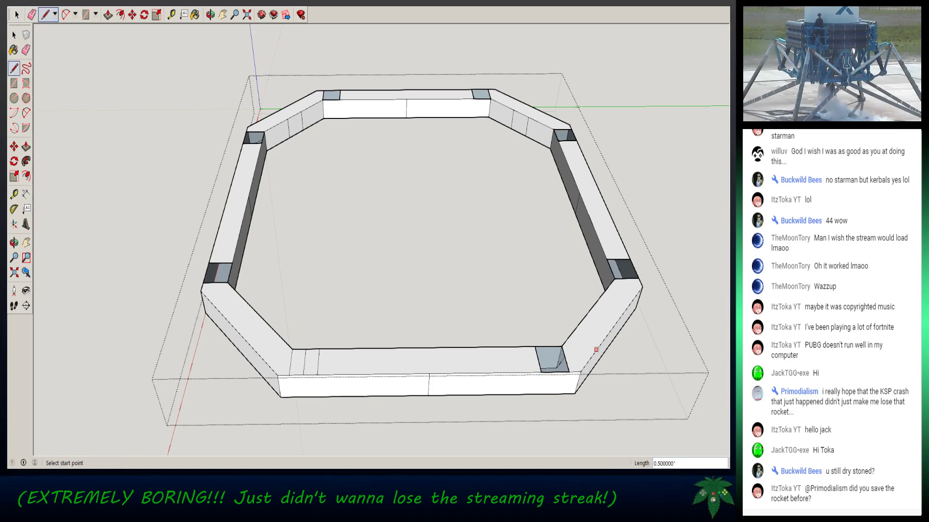
pyautogui.click(548, 347)
pyautogui.click(555, 372)
pyautogui.click(631, 269)
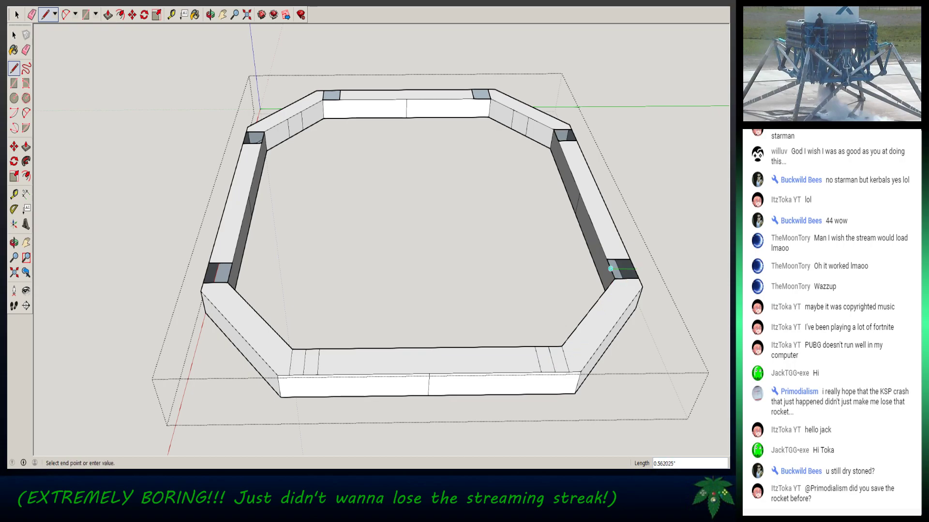
pyautogui.click(634, 268)
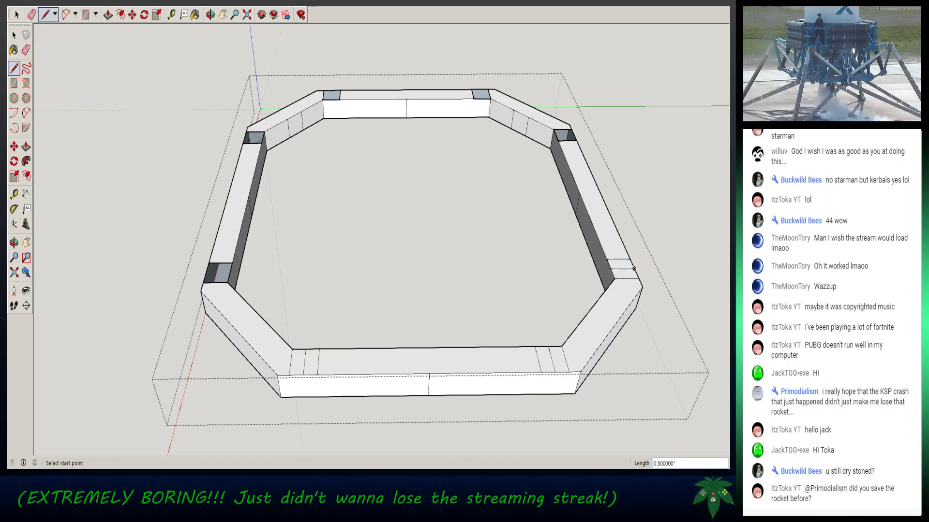
# - Cap the two post openings around the ring's next far corner with lines between opposite edge midpoints
pyautogui.scroll(3, 571, 129)
pyautogui.click(574, 136)
pyautogui.click(548, 135)
pyautogui.click(440, 71)
pyautogui.click(443, 83)
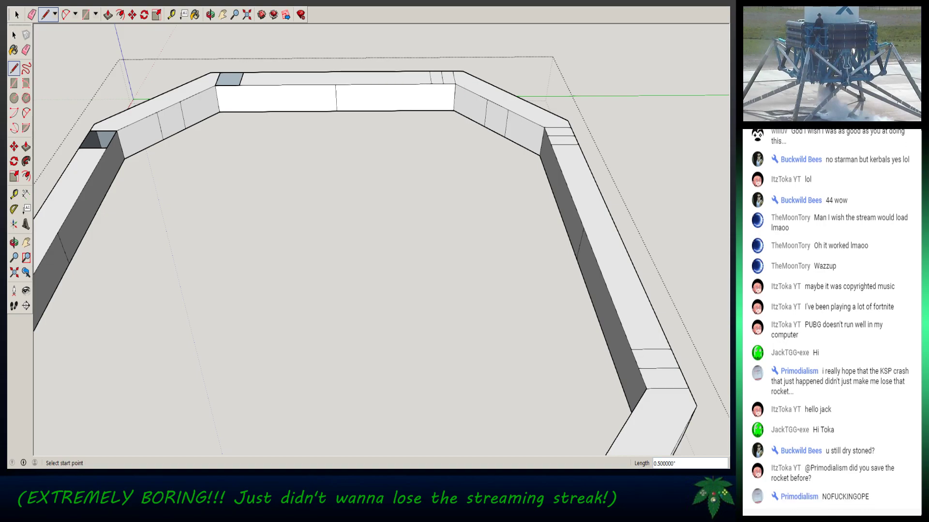
# - Close the last three post openings in the ring's top by joining their opposite edge midpoints
pyautogui.click(232, 72)
pyautogui.click(227, 85)
pyautogui.click(85, 139)
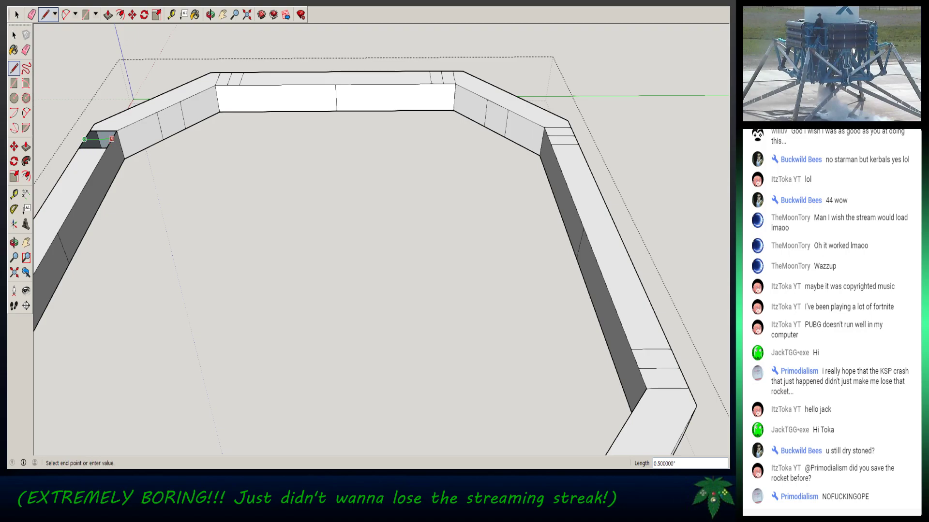
pyautogui.click(112, 139)
pyautogui.scroll(-5, 111, 139)
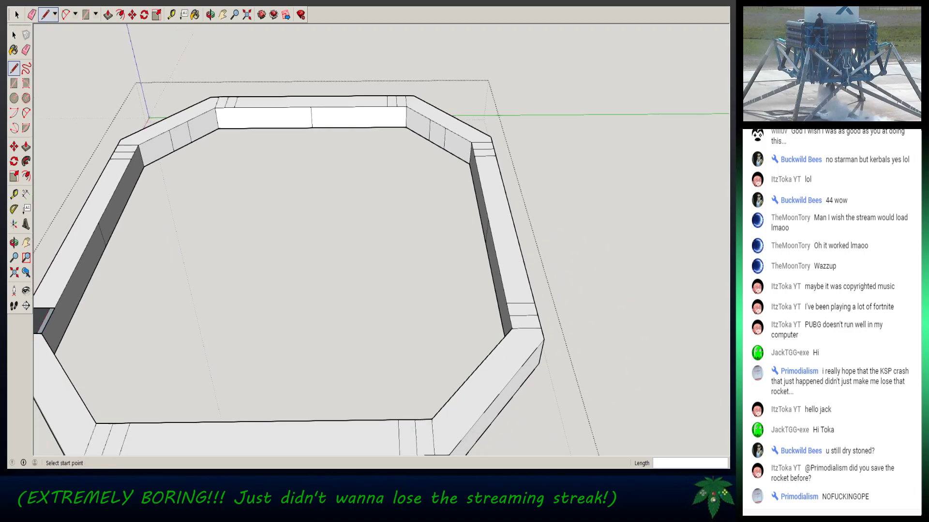
pyautogui.click(46, 304)
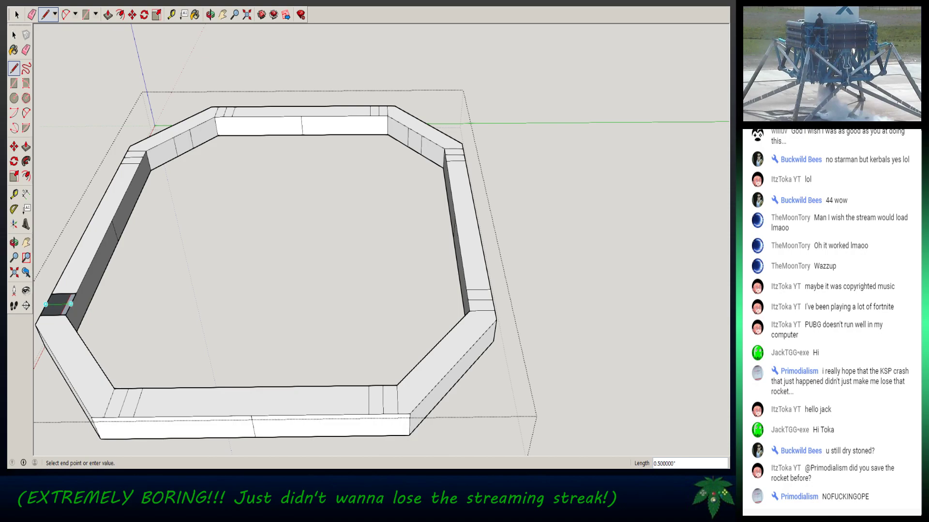
pyautogui.click(68, 305)
# - Select the entire middle ring geometry and open its Soften/Smooth Edges settings
pyautogui.click(17, 14)
pyautogui.tripleClick(344, 126)
pyautogui.rightClick(345, 123)
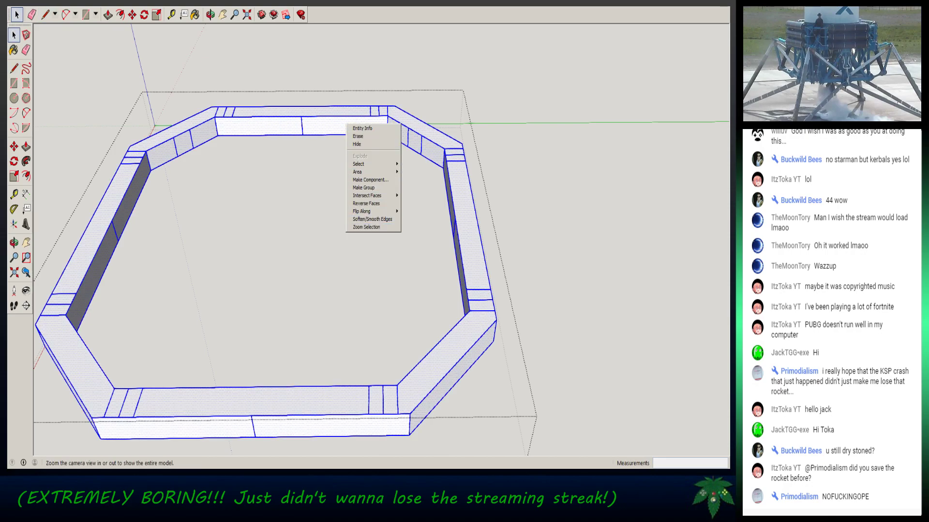
pyautogui.click(370, 227)
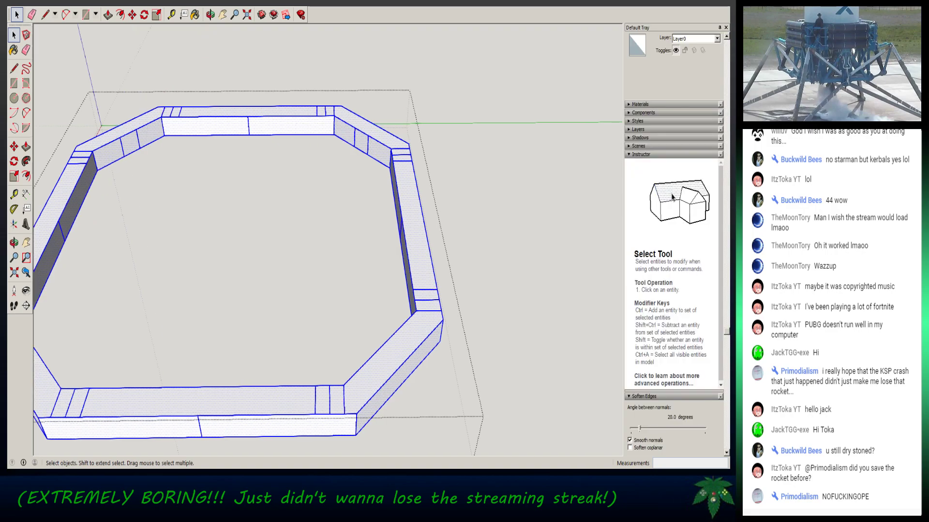
pyautogui.moveTo(370, 232); pyautogui.dragTo(393, 216, button='middle')
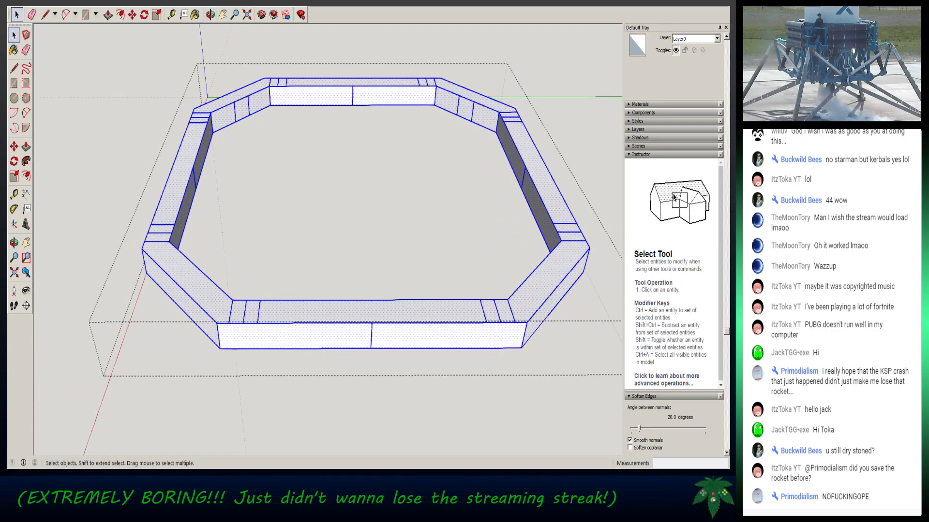
pyautogui.press('Escape')
# - Open the upper ring group and cap the open lower ends of two posts on one side with midpoint lines
pyautogui.scroll(-3, 315, 302)
pyautogui.moveTo(319, 300); pyautogui.dragTo(329, 170, button='middle')
pyautogui.moveTo(315, 223); pyautogui.dragTo(305, 387, button='middle')
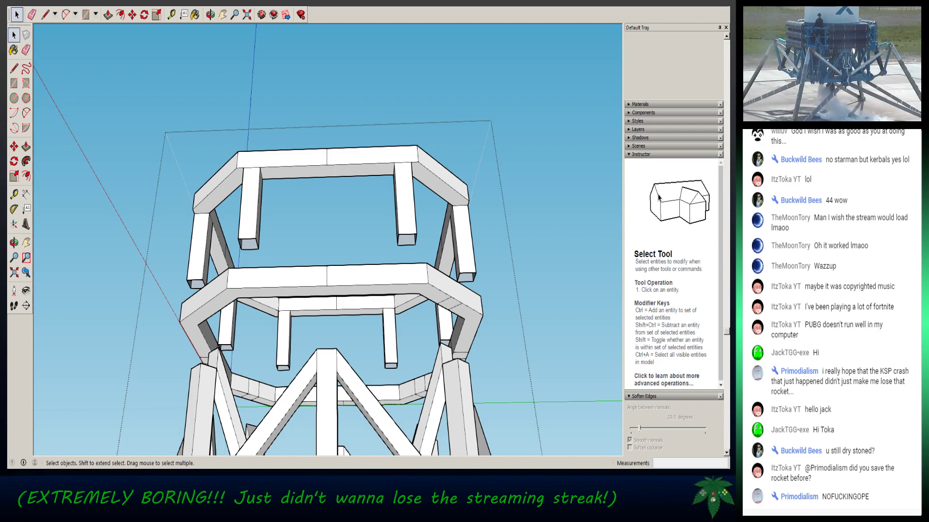
pyautogui.doubleClick(314, 162)
pyautogui.moveTo(314, 162); pyautogui.dragTo(323, 84, button='middle')
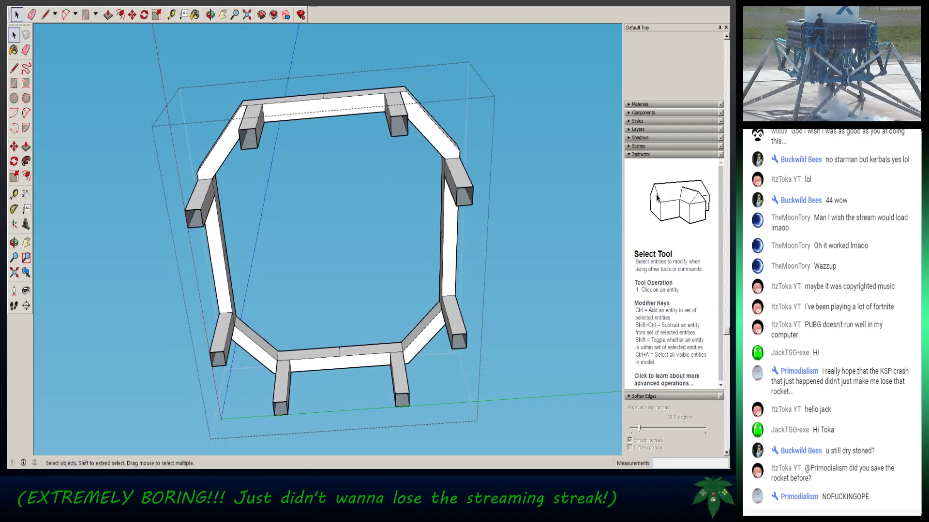
pyautogui.scroll(1, 369, 362)
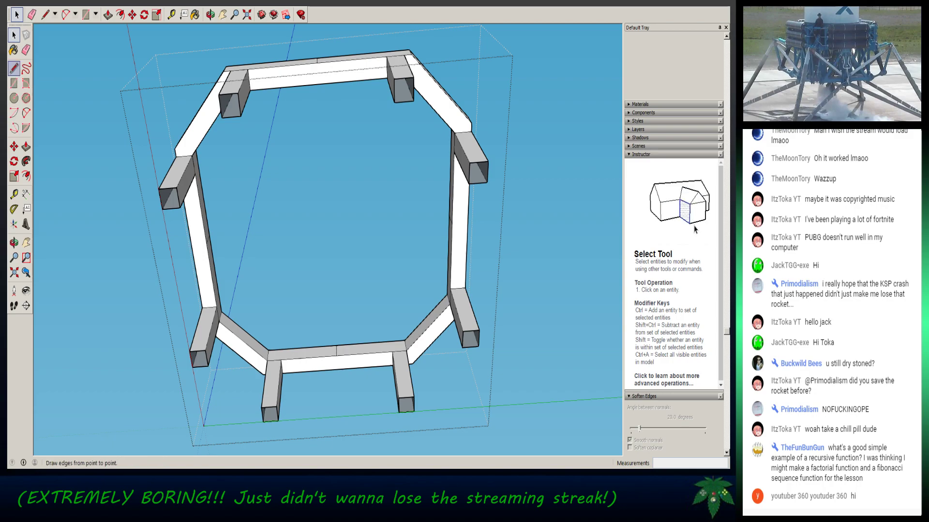
pyautogui.click(45, 14)
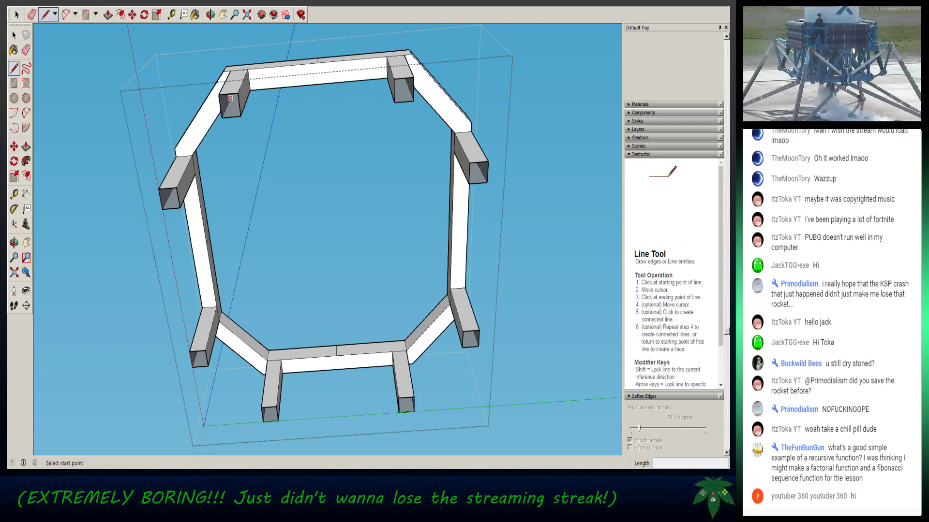
pyautogui.click(228, 94)
pyautogui.click(231, 117)
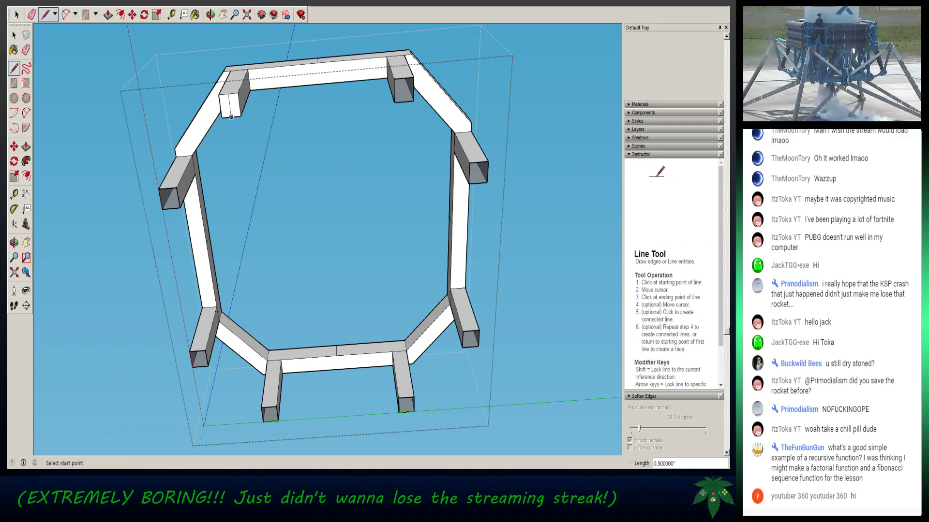
pyautogui.click(404, 77)
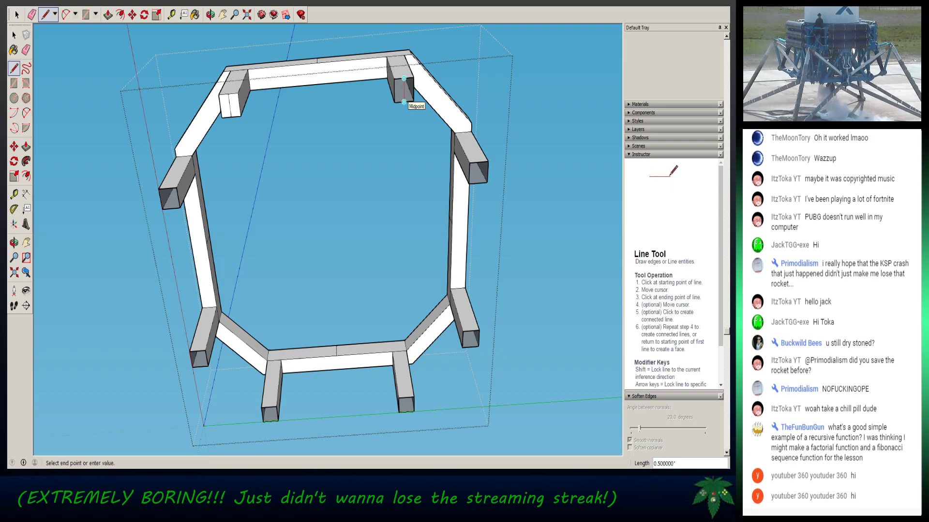
pyautogui.click(404, 101)
# - Cap the next three open post ends around the upper ring with lines joining opposite edge midpoints
pyautogui.click(478, 162)
pyautogui.click(478, 183)
pyautogui.click(470, 332)
pyautogui.click(468, 348)
pyautogui.click(406, 398)
pyautogui.click(405, 412)
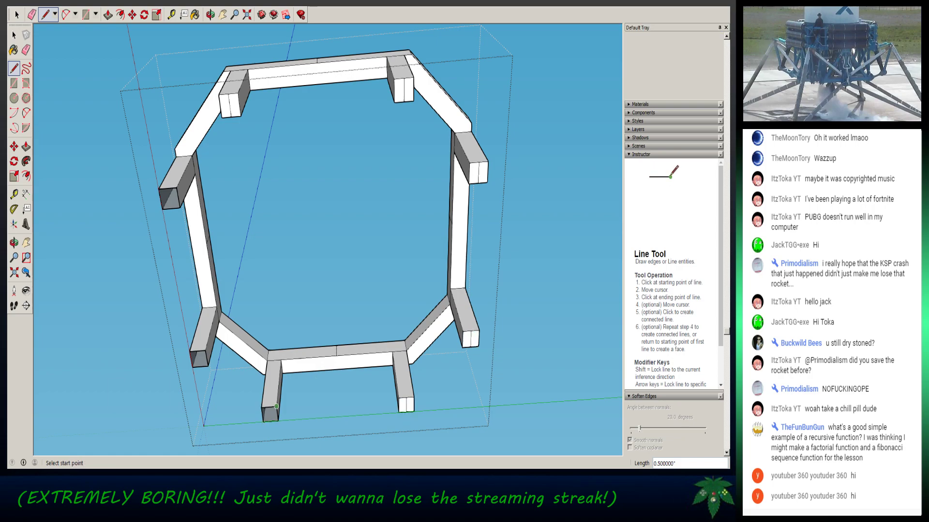
# - Cap the remaining three open post ends of the upper ring with 0.5" midpoint lines
pyautogui.click(269, 407)
pyautogui.click(271, 421)
pyautogui.click(197, 351)
pyautogui.click(198, 366)
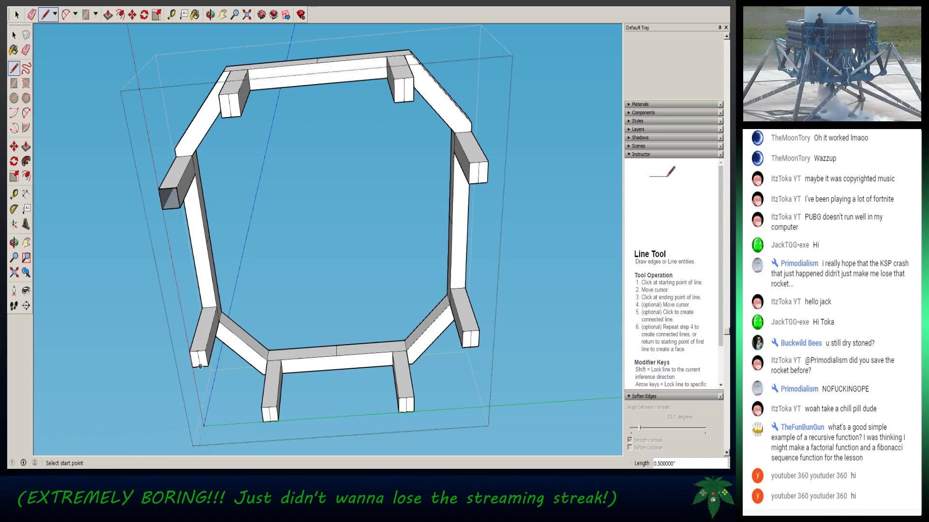
pyautogui.click(166, 188)
pyautogui.click(171, 209)
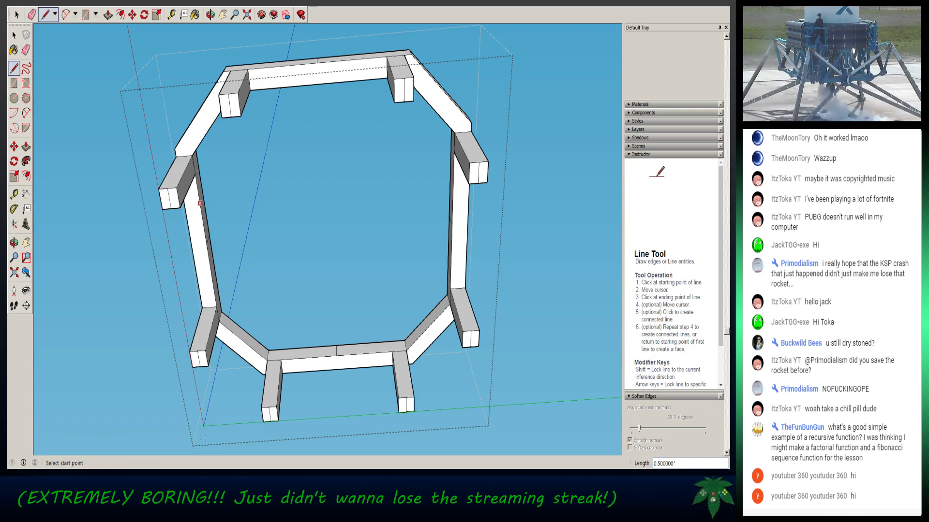
# - Finish editing the upper ring and close the lander base group
pyautogui.moveTo(170, 209); pyautogui.dragTo(197, 348, button='middle')
pyautogui.moveTo(365, 316); pyautogui.dragTo(363, 256, button='middle')
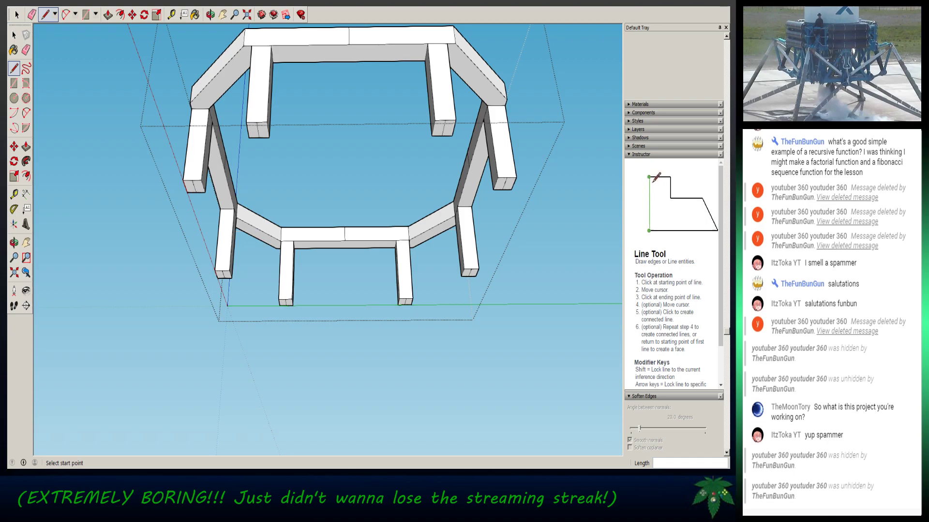
pyautogui.press('space')
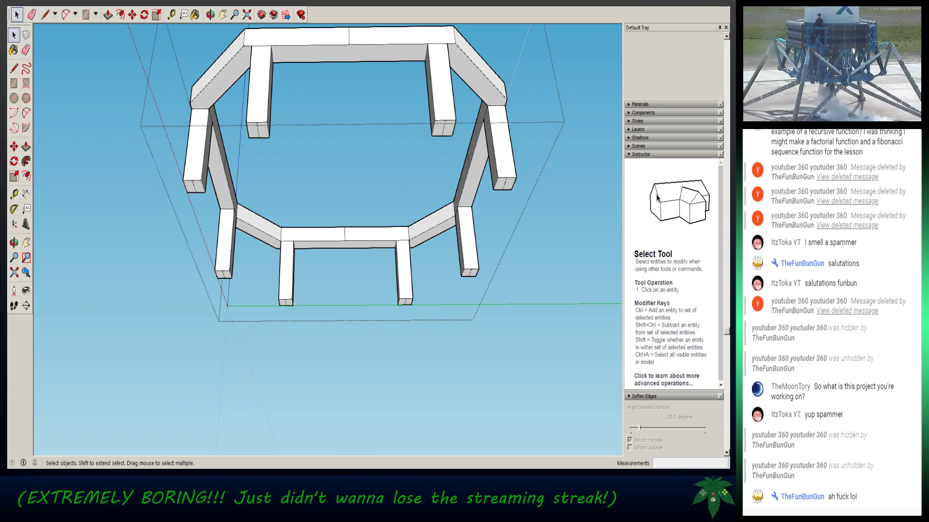
pyautogui.press('Escape')
pyautogui.moveTo(334, 271)
pyautogui.mouseDown(button='middle')
pyautogui.moveTo(335, 116)
pyautogui.moveTo(335, 295)
pyautogui.moveTo(338, 256)
pyautogui.mouseUp(button='middle')
pyautogui.scroll(-3, 353, 232)
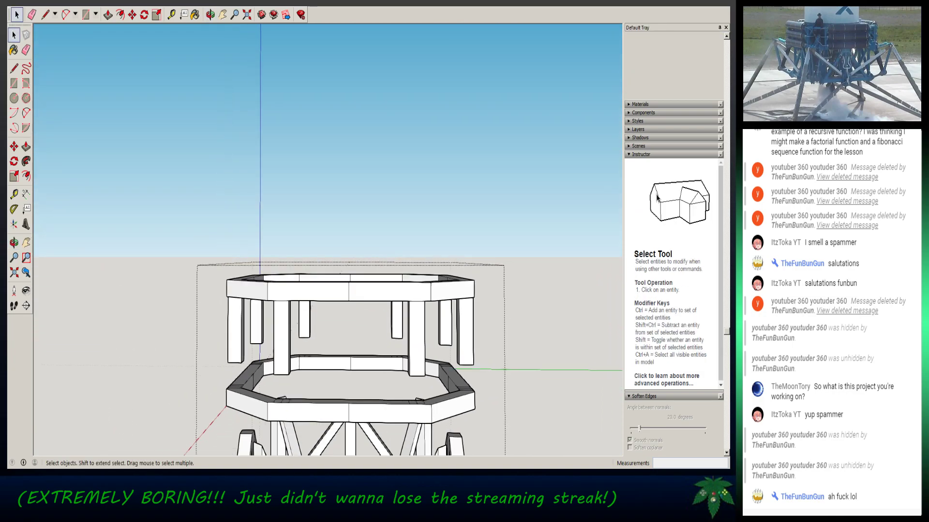
pyautogui.scroll(-5, 420, 281)
pyautogui.moveTo(419, 280); pyautogui.dragTo(326, 269, button='middle')
pyautogui.press('Escape')
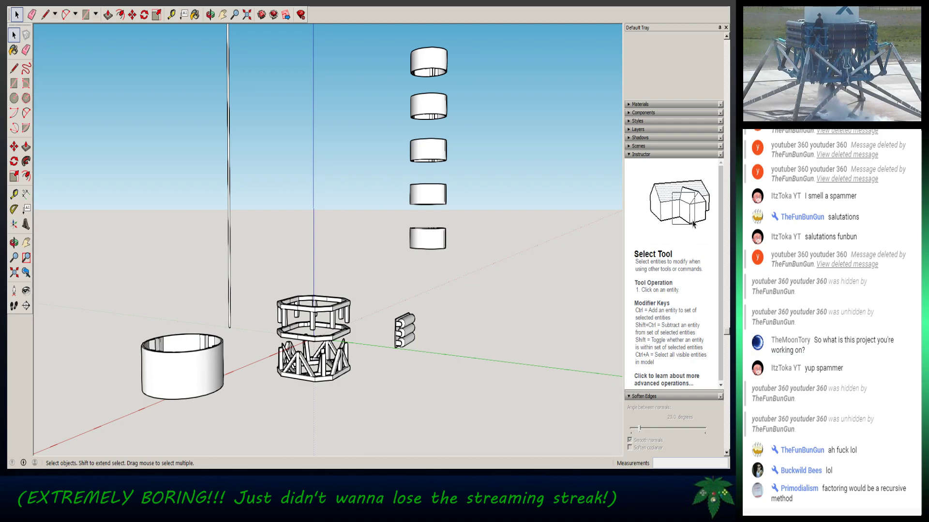
# - Examine a stacked Shell-Normal component up close, check the other shells in the stack, and clear the selection
pyautogui.moveTo(338, 309); pyautogui.dragTo(297, 254, button='middle')
pyautogui.click(576, 249)
pyautogui.keyDown('shift'); pyautogui.moveTo(576, 249); pyautogui.dragTo(375, 218, button='middle'); pyautogui.keyUp('shift')
pyautogui.scroll(8, 361, 241)
pyautogui.scroll(-8, 377, 275)
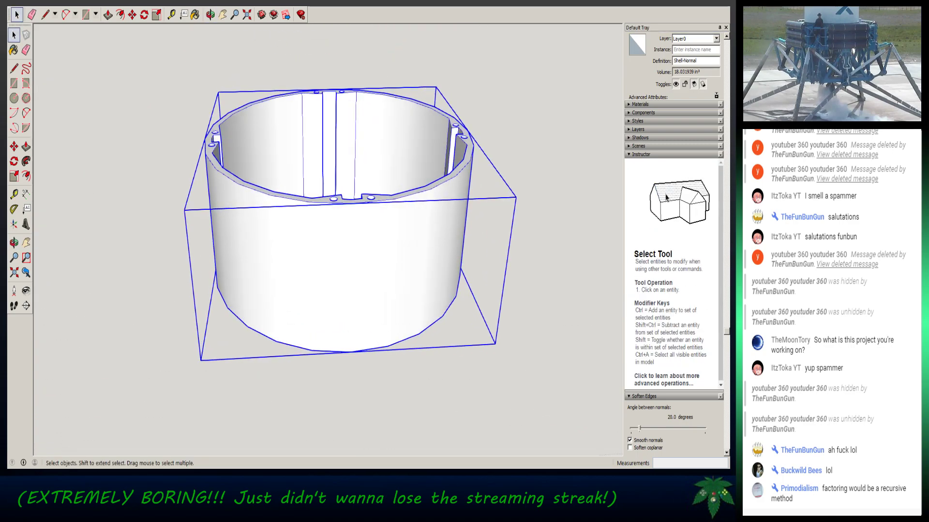
pyautogui.click(379, 203)
pyautogui.click(381, 118)
pyautogui.scroll(-7, 390, 184)
pyautogui.click(386, 96)
pyautogui.click(385, 128)
pyautogui.click(380, 213)
pyautogui.click(353, 261)
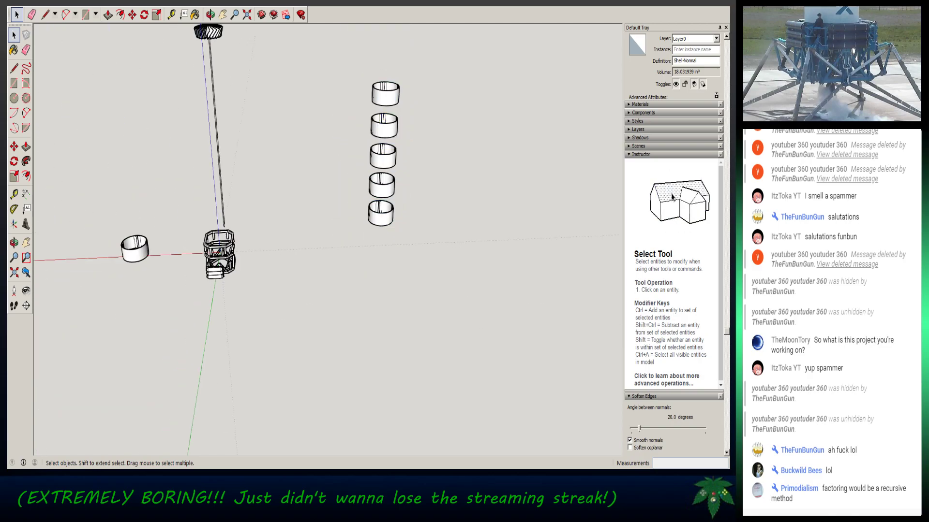
# - Examine the lander base's rings, posts and diagonal braces from several sides, check the group's extent, and clear the selection
pyautogui.scroll(5, 127, 303)
pyautogui.scroll(9, 377, 234)
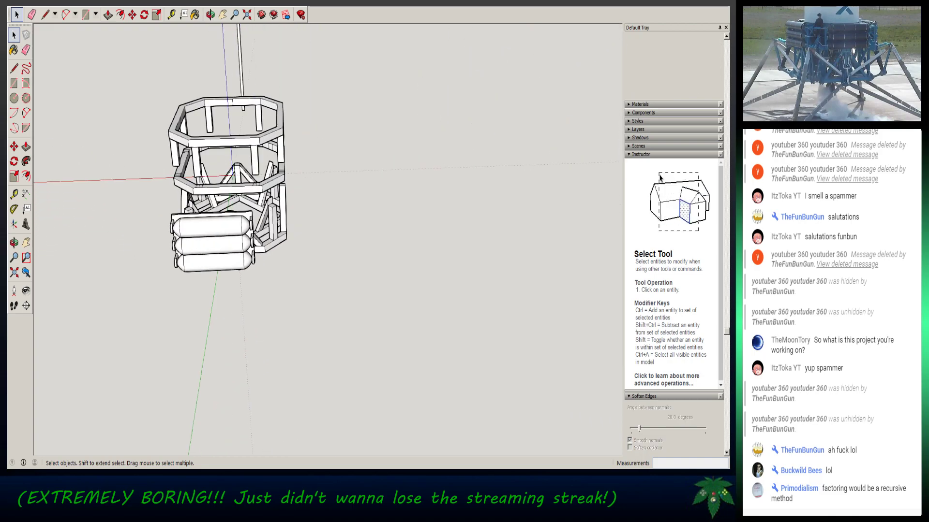
pyautogui.moveTo(338, 242); pyautogui.dragTo(160, 218, button='middle')
pyautogui.moveTo(339, 218)
pyautogui.mouseDown(button='middle')
pyautogui.moveTo(334, 266)
pyautogui.moveTo(290, 247)
pyautogui.moveTo(338, 227)
pyautogui.mouseUp(button='middle')
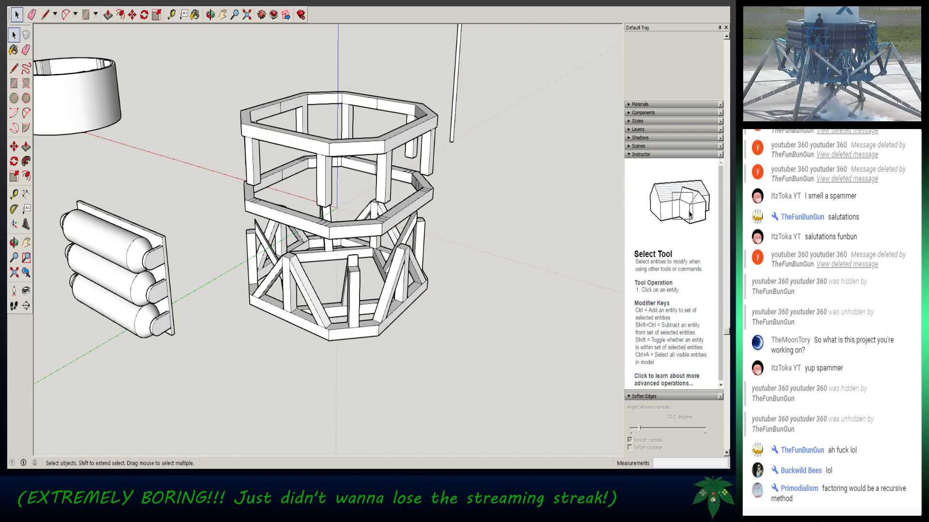
pyautogui.moveTo(233, 218); pyautogui.dragTo(435, 225, button='middle')
pyautogui.moveTo(290, 233); pyautogui.dragTo(413, 208, button='middle')
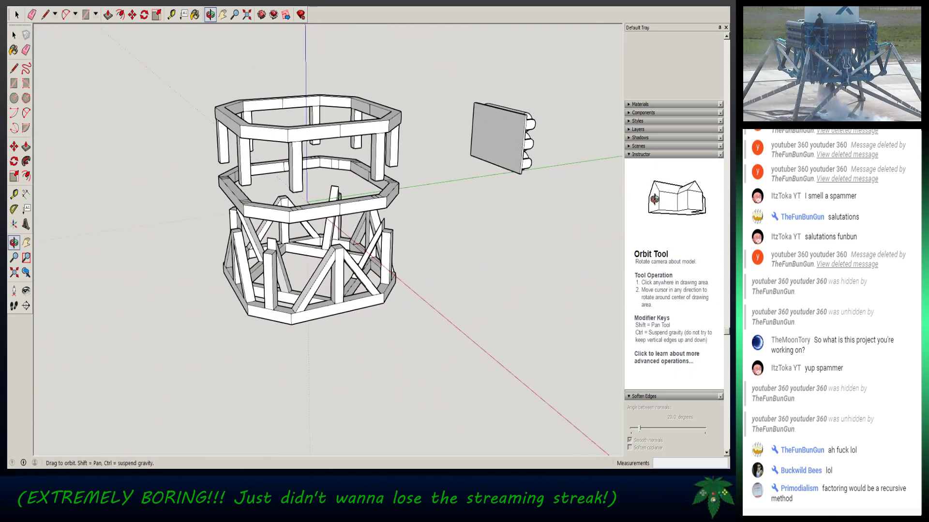
pyautogui.moveTo(310, 358); pyautogui.dragTo(401, 338, button='middle')
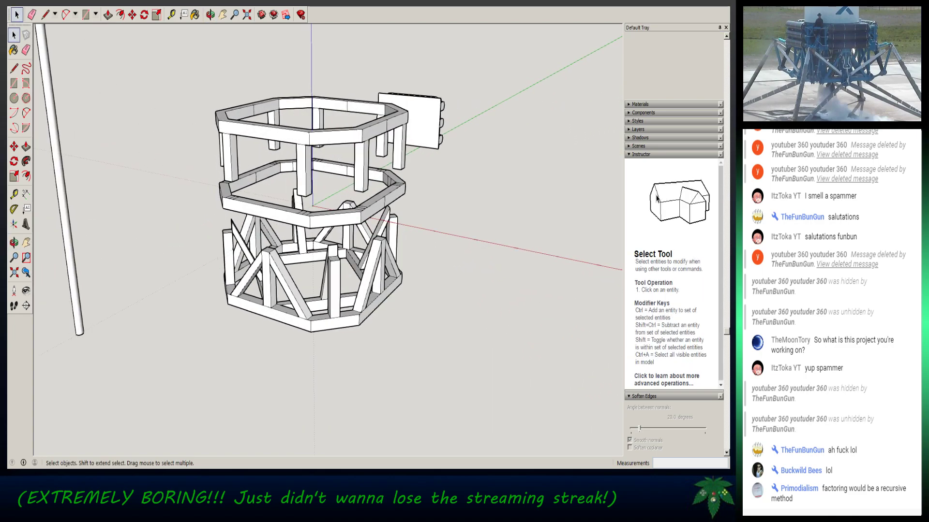
pyautogui.scroll(2, 400, 338)
pyautogui.moveTo(300, 242); pyautogui.dragTo(346, 157, button='middle')
pyautogui.moveTo(439, 193); pyautogui.dragTo(427, 329, button='middle')
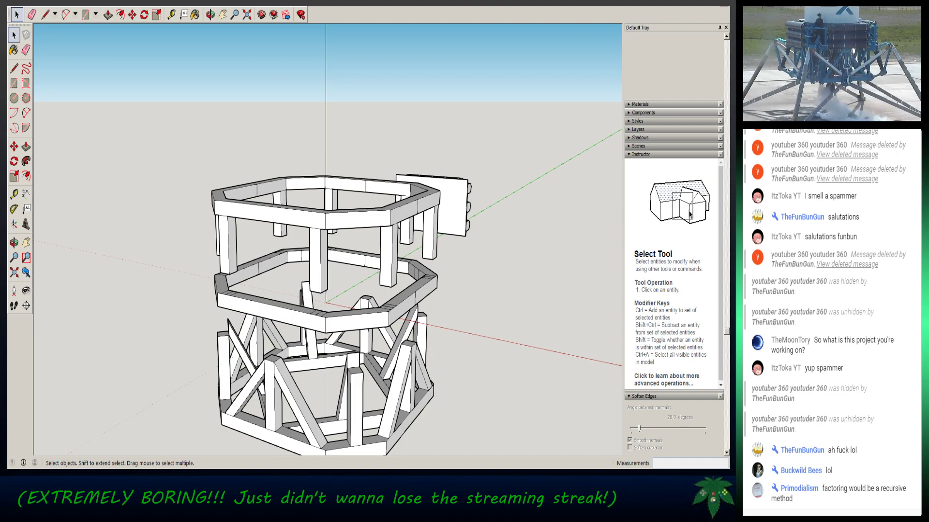
pyautogui.click(416, 297)
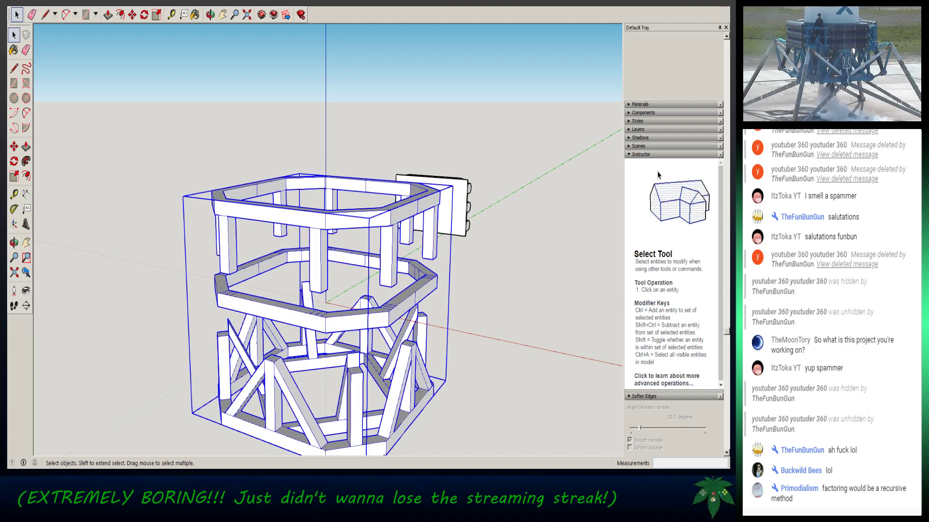
pyautogui.click(489, 295)
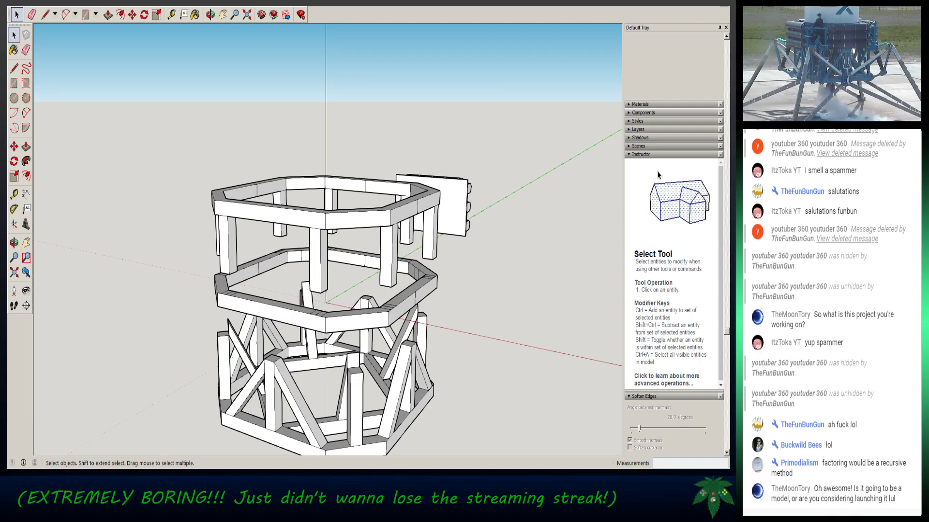
# - Open the lander base group and the lower braced frame group inside it for editing
pyautogui.doubleClick(358, 316)
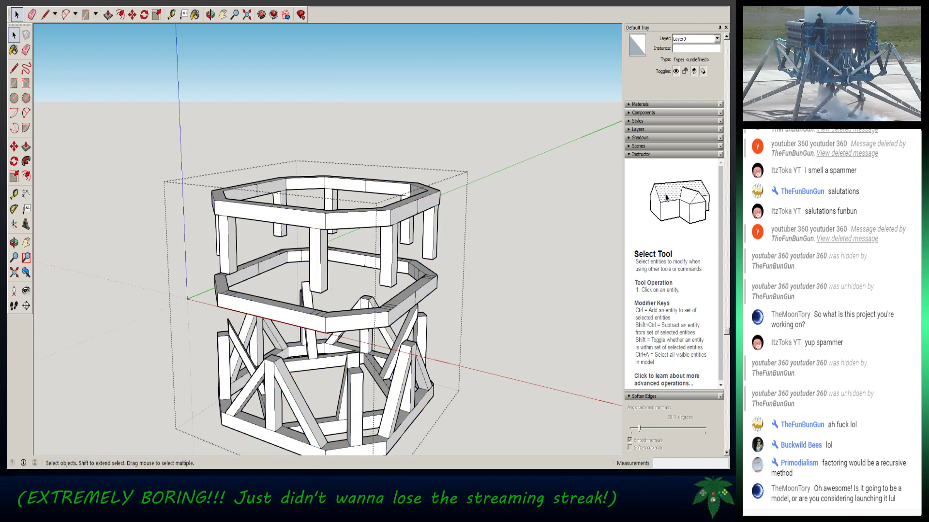
pyautogui.scroll(8, 354, 393)
pyautogui.click(353, 393)
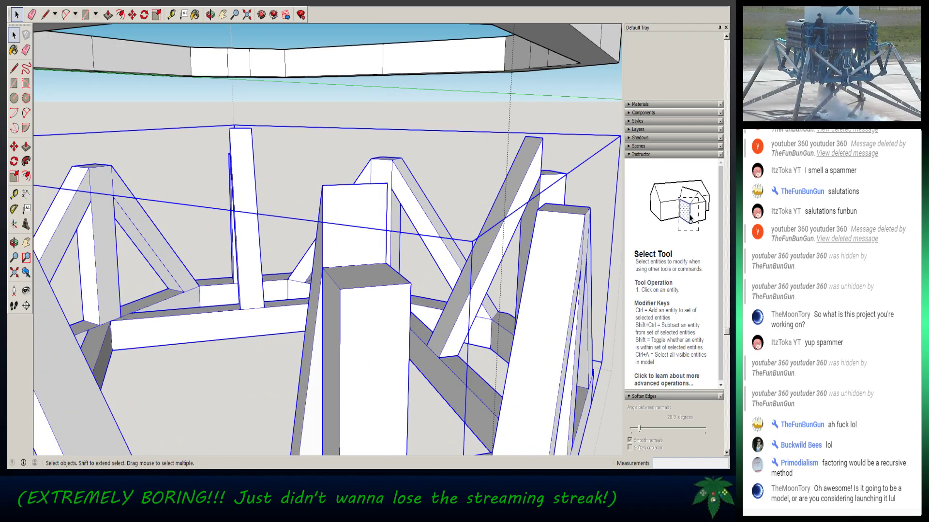
pyautogui.moveTo(353, 393); pyautogui.dragTo(422, 417, button='middle')
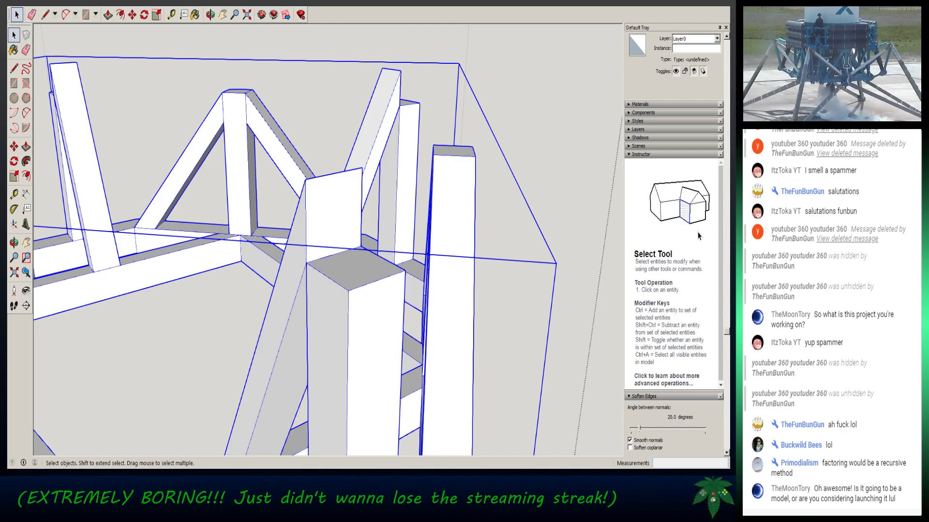
pyautogui.press('Return')
pyautogui.scroll(-5, 341, 298)
pyautogui.keyDown('shift'); pyautogui.moveTo(340, 298); pyautogui.dragTo(447, 289, button='middle'); pyautogui.keyUp('shift')
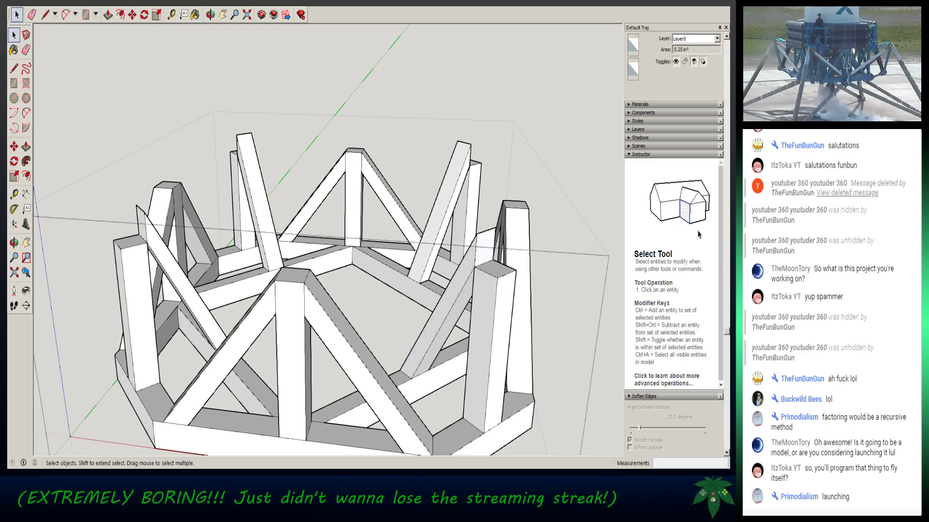
pyautogui.press('m')
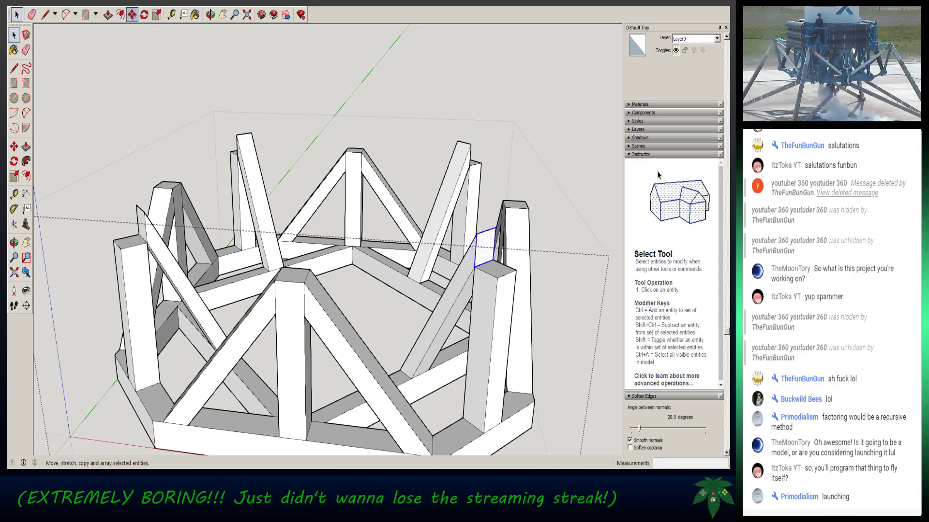
pyautogui.click(491, 236)
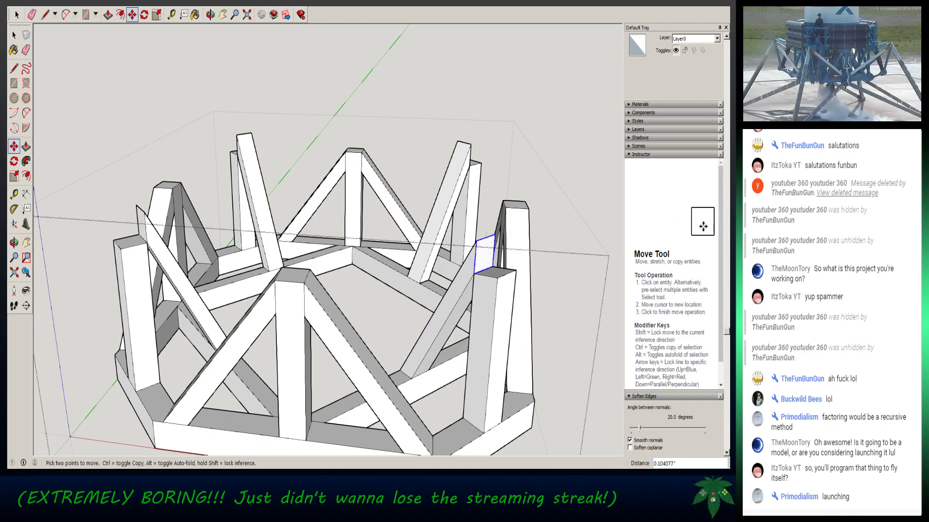
pyautogui.press('Escape')
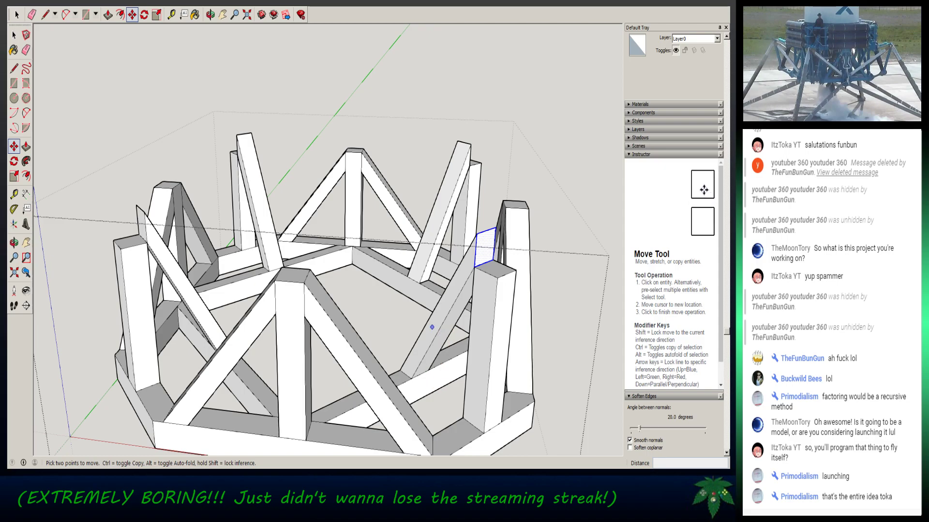
pyautogui.press('space')
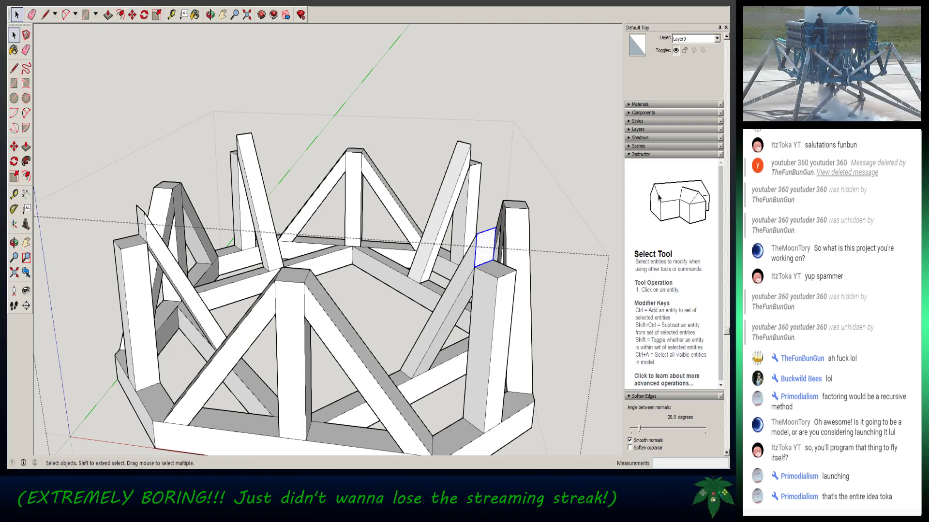
pyautogui.moveTo(319, 271)
pyautogui.mouseDown(button='middle')
pyautogui.moveTo(387, 271)
pyautogui.moveTo(304, 266)
pyautogui.mouseUp(button='middle')
pyautogui.hotkey('ctrl', 't')
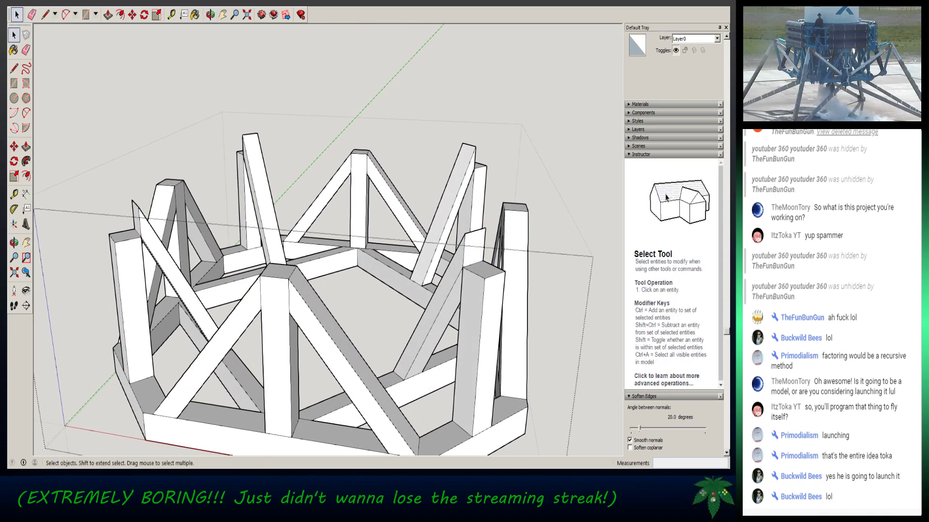
# - Check the top edge and end face of the post beside the protruding brace face, and close the lower frame group
pyautogui.click(483, 270)
pyautogui.click(473, 265)
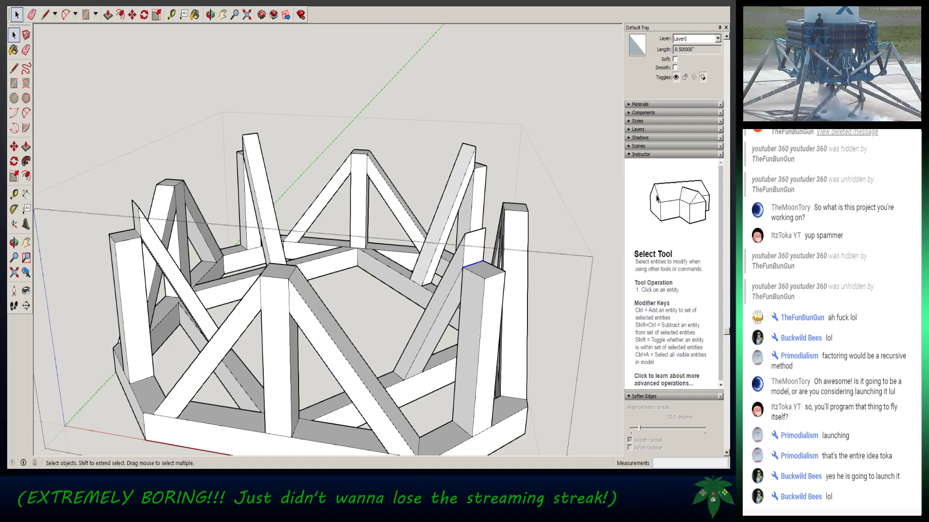
pyautogui.moveTo(328, 242); pyautogui.dragTo(265, 212, button='middle')
pyautogui.press('space')
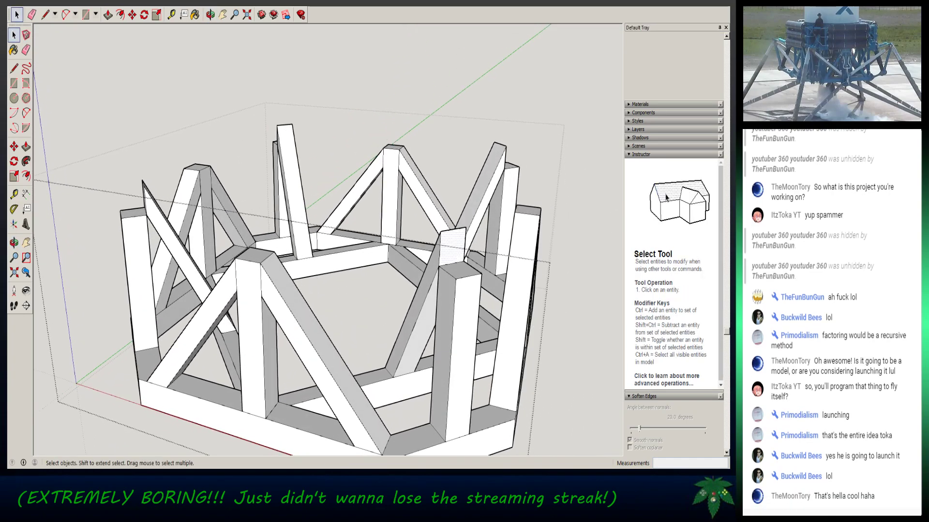
pyautogui.click(451, 247)
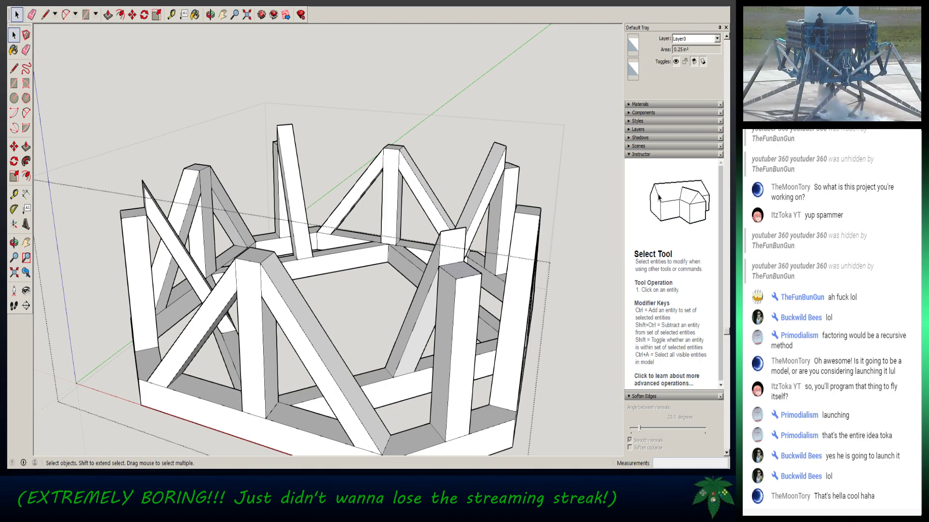
pyautogui.scroll(-6, 466, 269)
pyautogui.keyDown('shift'); pyautogui.moveTo(466, 269); pyautogui.dragTo(424, 345, button='middle'); pyautogui.keyUp('shift')
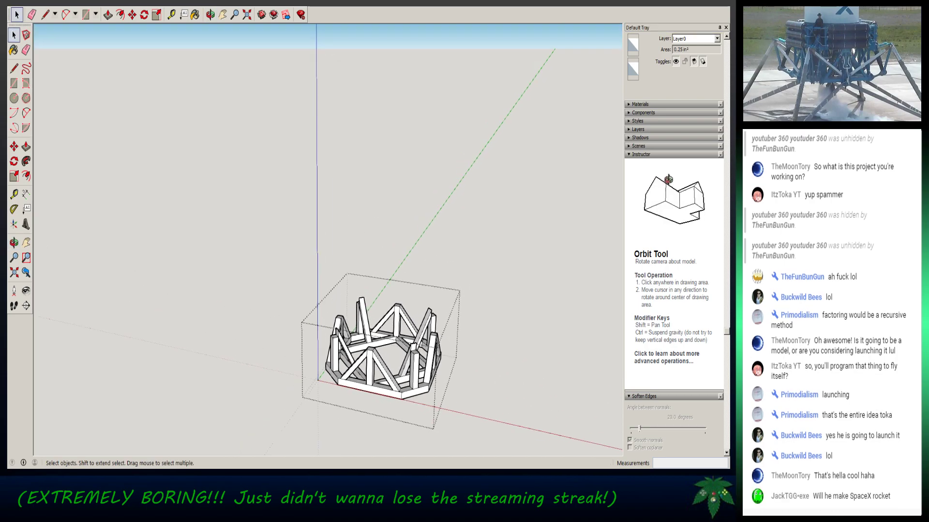
pyautogui.click(448, 261)
# - Check the entity information of the middle ring and the lower braced frame, and clear the selection
pyautogui.scroll(7, 415, 373)
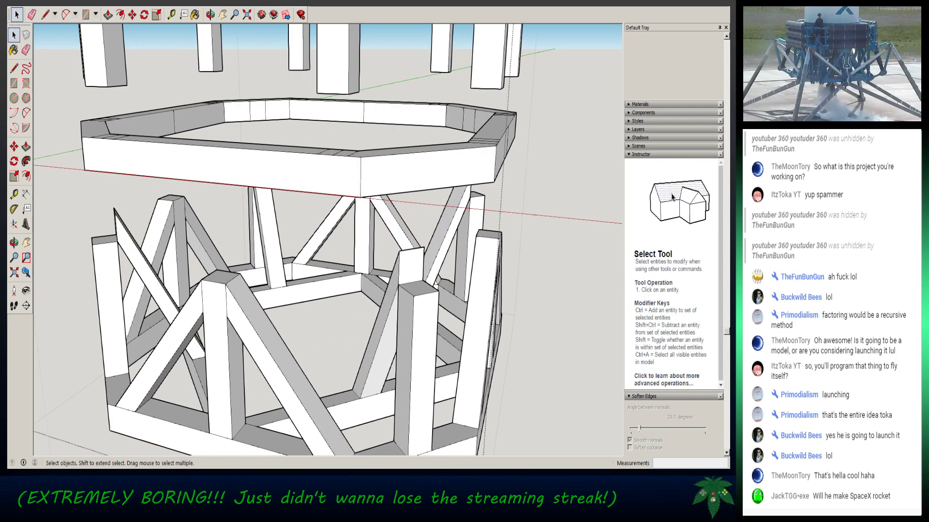
pyautogui.click(421, 169)
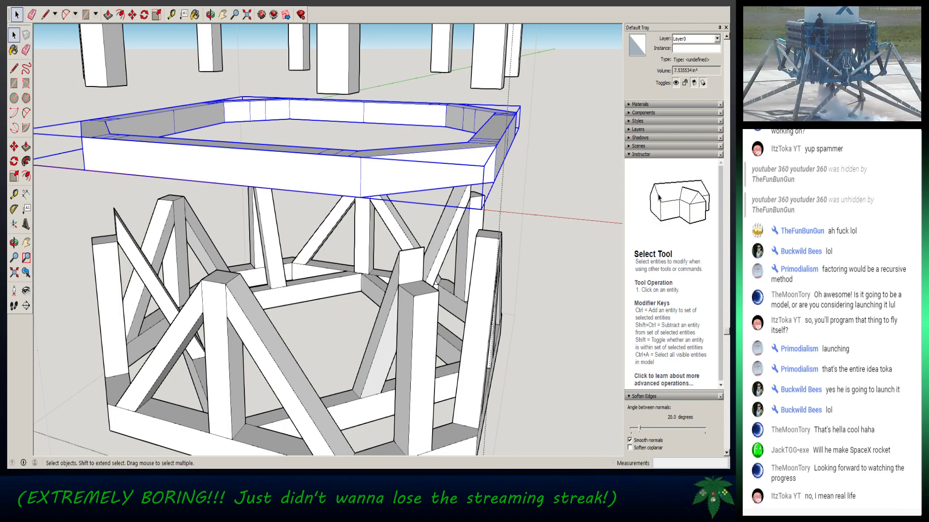
pyautogui.click(268, 333)
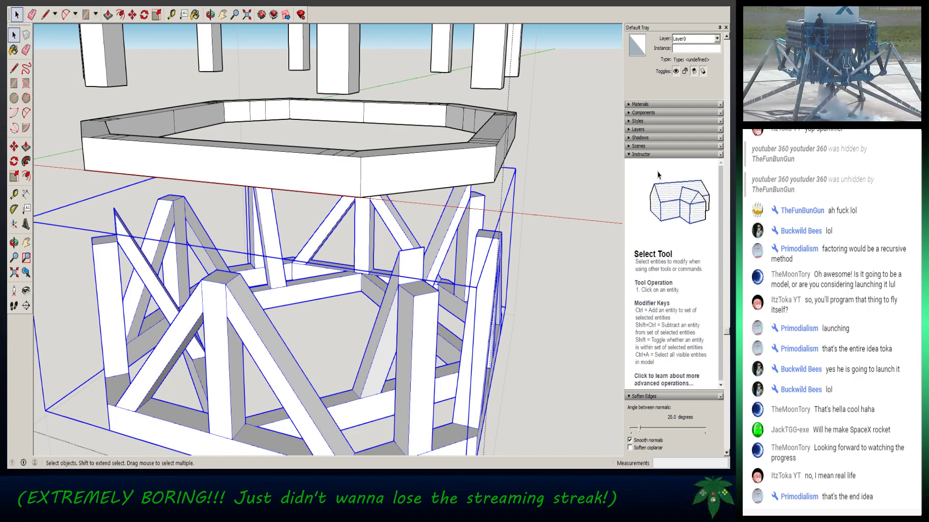
pyautogui.press('Escape')
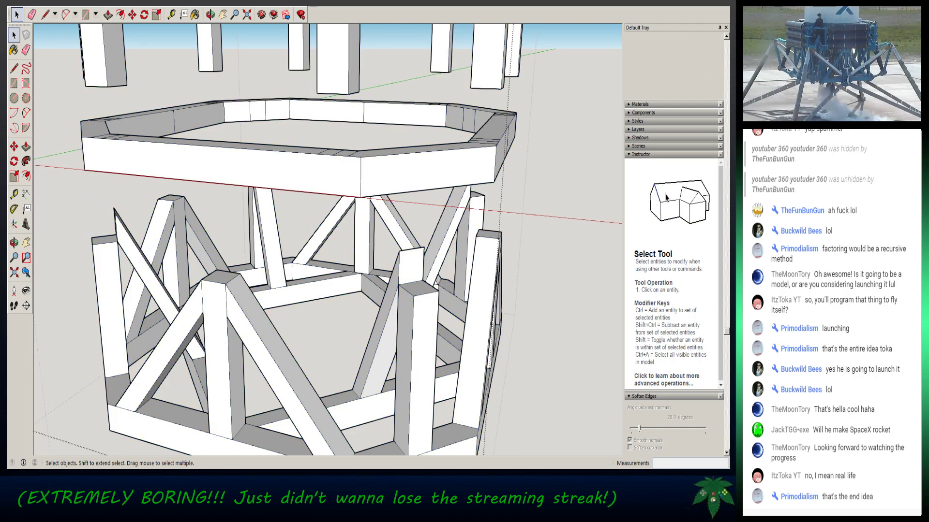
# - Examine the lower frame's post end and the brace face standing above it up close from several angles
pyautogui.scroll(4, 397, 301)
pyautogui.moveTo(396, 301)
pyautogui.mouseDown(button='middle')
pyautogui.moveTo(365, 315)
pyautogui.moveTo(387, 314)
pyautogui.mouseUp(button='middle')
pyautogui.scroll(-3, 448, 333)
pyautogui.scroll(3, 465, 338)
pyautogui.scroll(-5, 466, 338)
pyautogui.scroll(1, 466, 338)
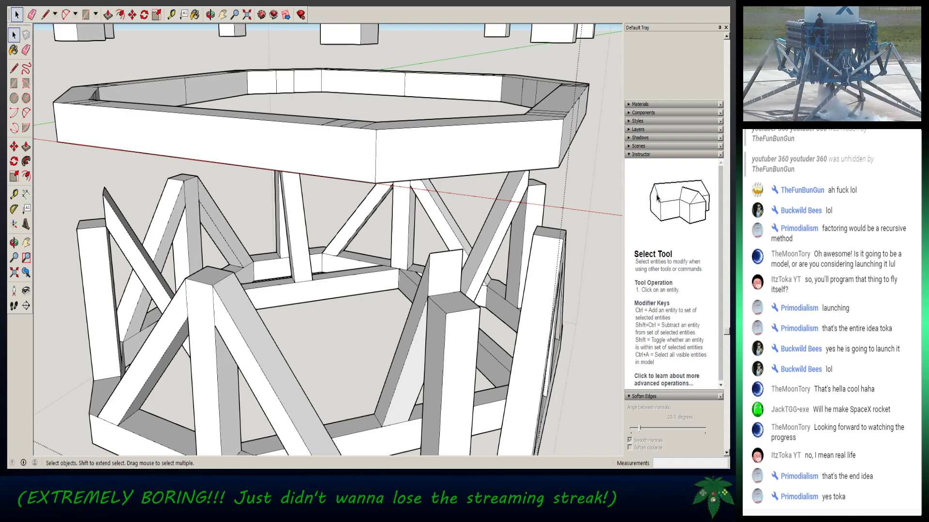
pyautogui.scroll(-1, 457, 355)
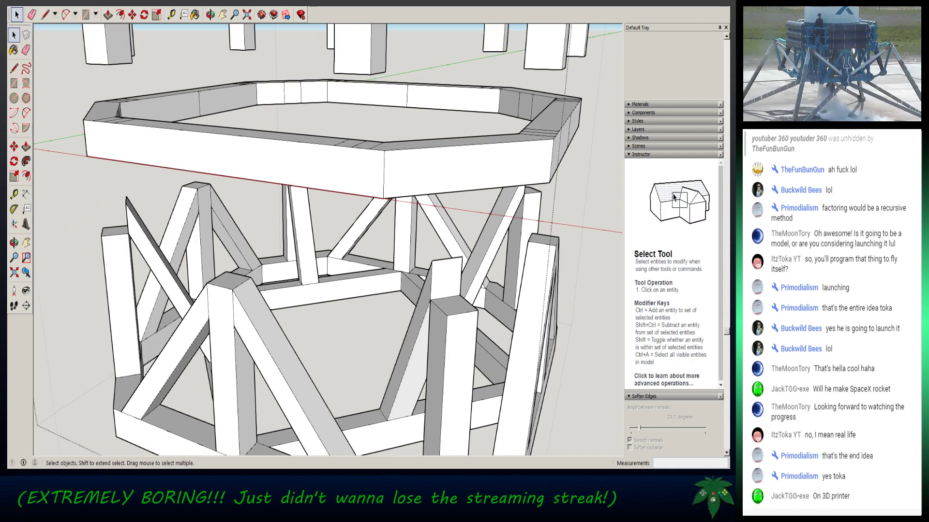
pyautogui.moveTo(411, 305); pyautogui.dragTo(406, 329, button='middle')
pyautogui.scroll(3, 329, 334)
pyautogui.scroll(3, 347, 283)
pyautogui.scroll(-2, 406, 329)
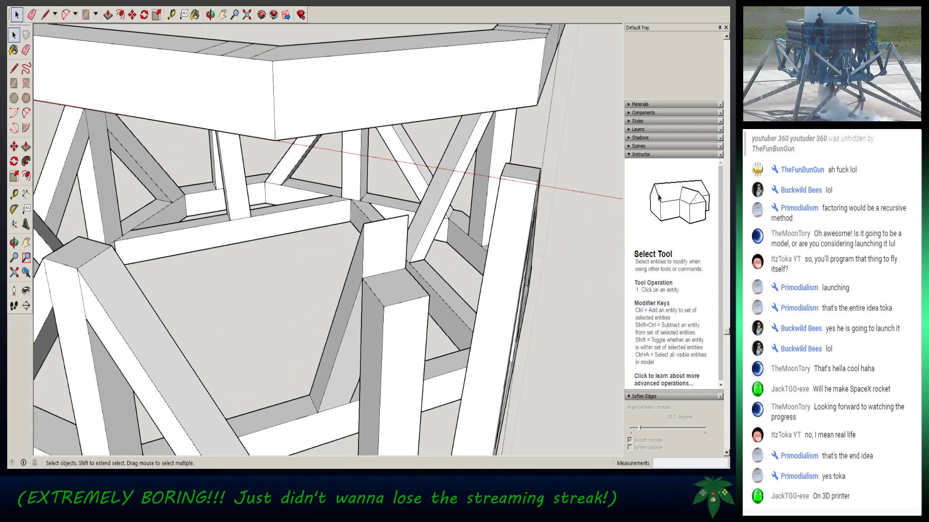
pyautogui.scroll(-2, 387, 290)
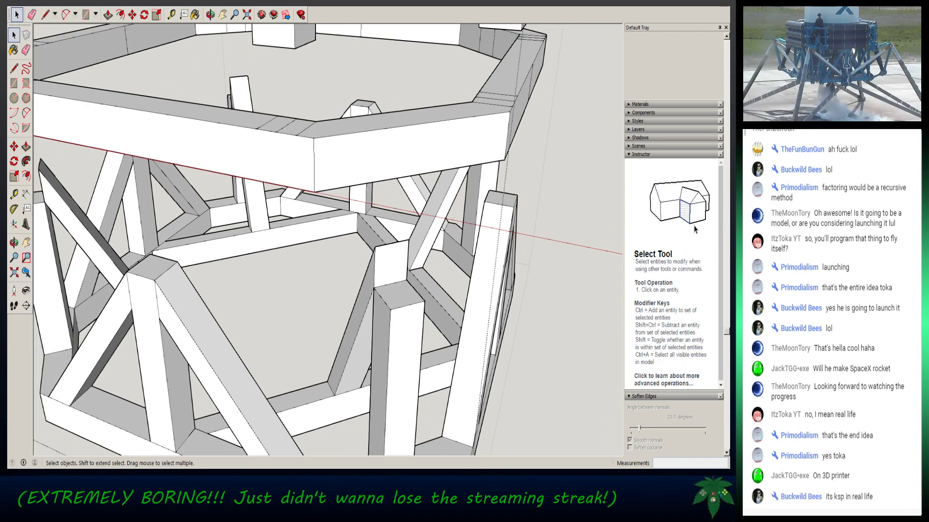
pyautogui.moveTo(358, 285); pyautogui.dragTo(390, 263, button='middle')
pyautogui.press('space')
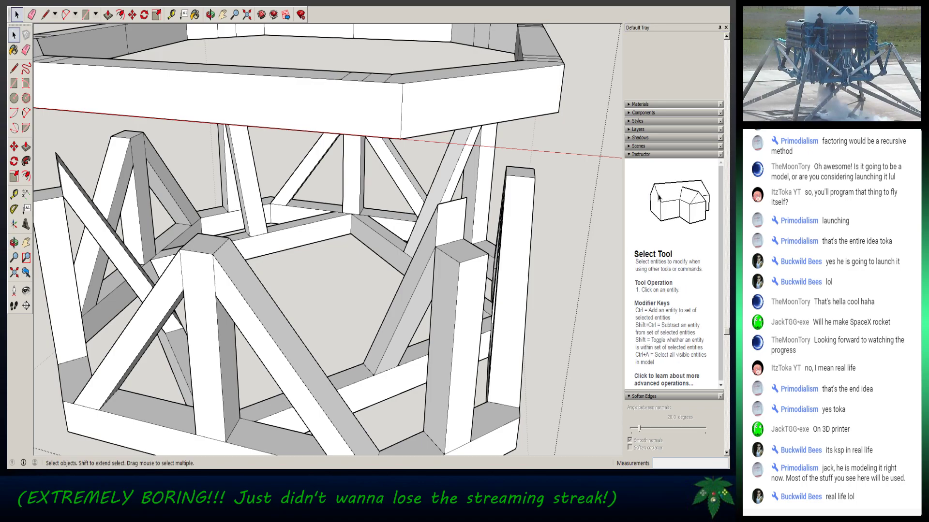
# - Reopen the lower braced frame group for editing at the post with the protruding brace face
pyautogui.click(472, 292)
pyautogui.doubleClick(472, 292)
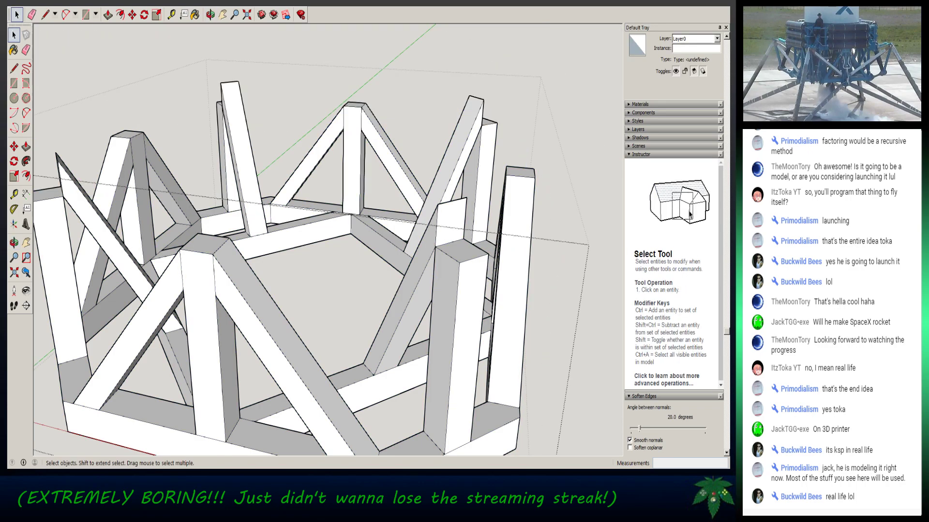
pyautogui.scroll(3, 472, 292)
pyautogui.moveTo(472, 292); pyautogui.dragTo(397, 298, button='middle')
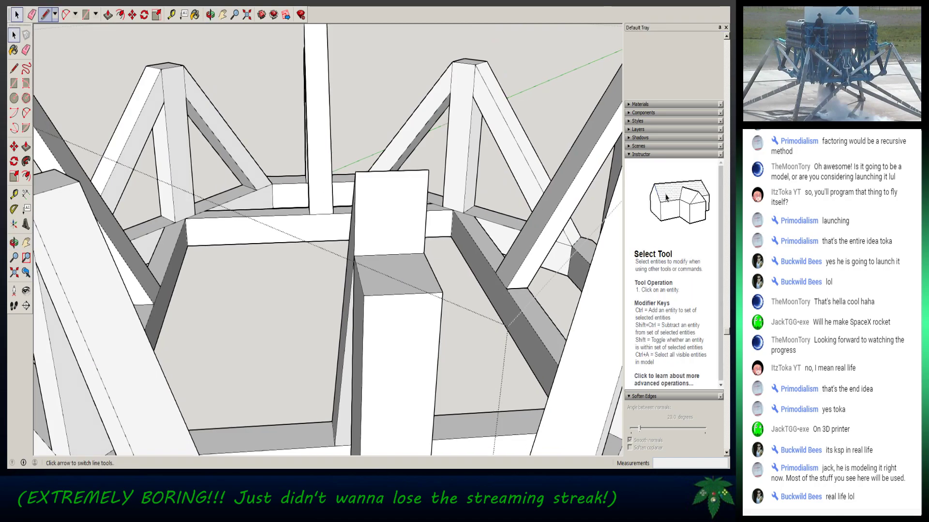
# - Place a diagonal Tape Measure guide line across the post's top face between two opposite corners
pyautogui.click(171, 15)
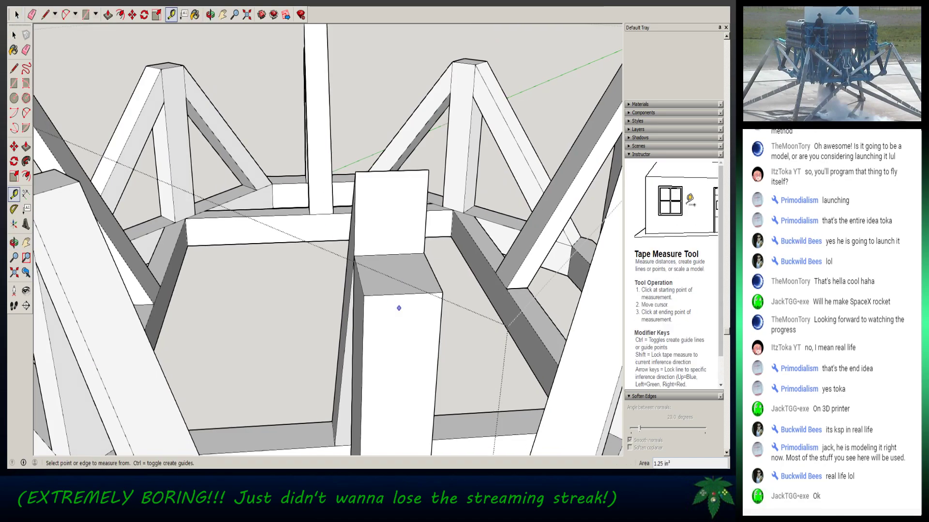
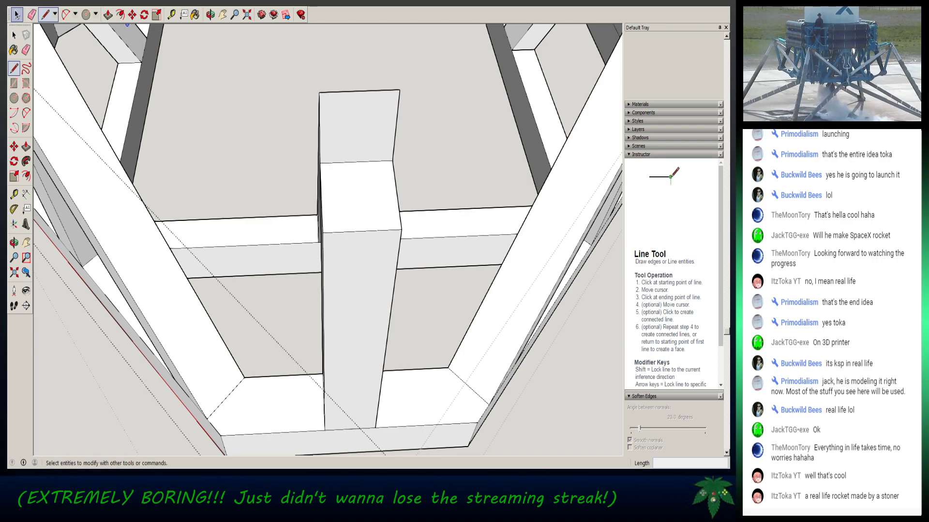
pyautogui.click(171, 15)
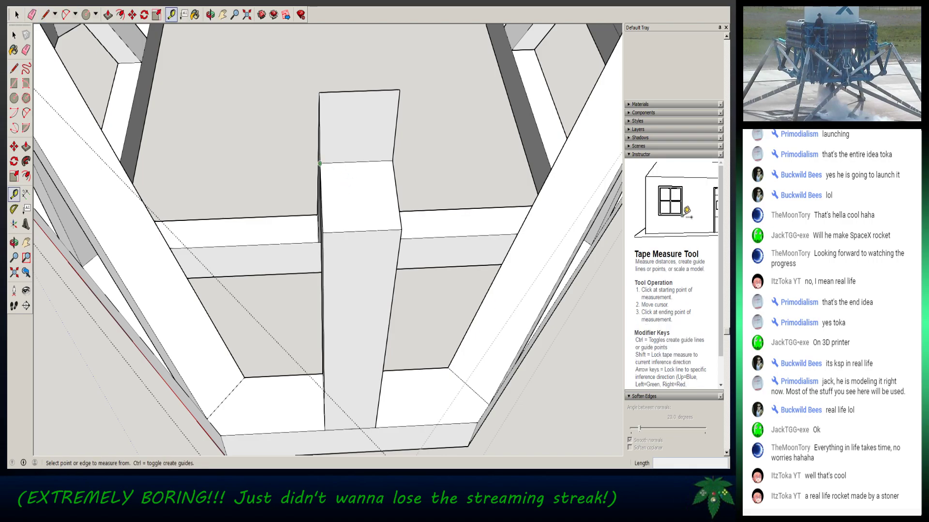
pyautogui.click(319, 163)
pyautogui.click(401, 230)
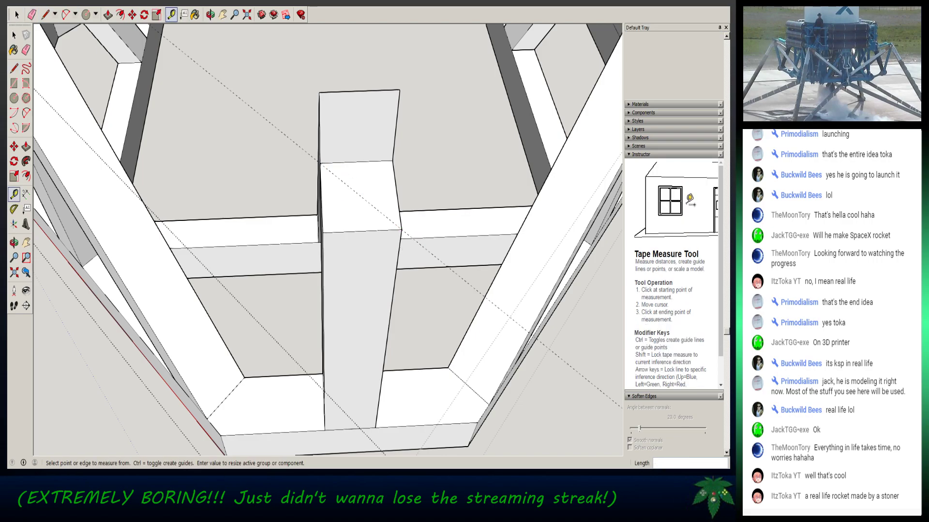
# - Add the second diagonal guide across the post's top face and draw a circle of radius 1/16" where the guides cross
pyautogui.click(322, 232)
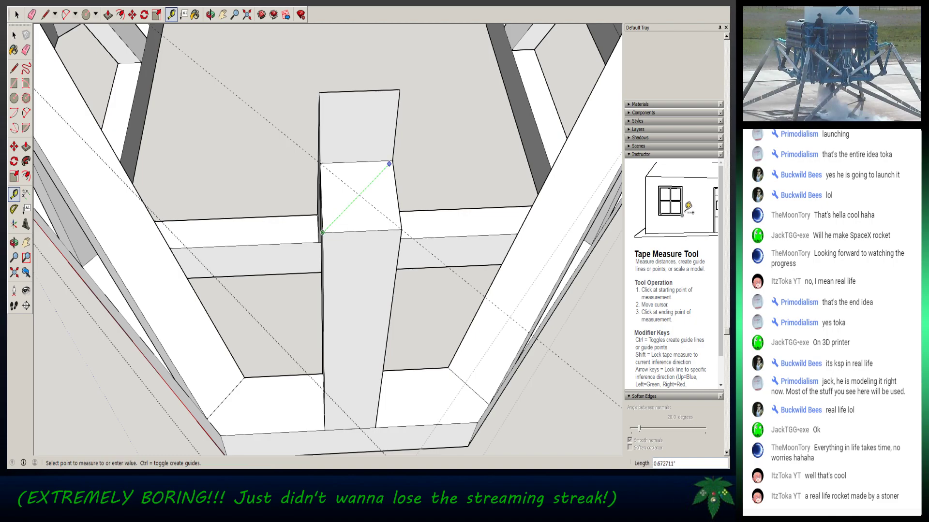
pyautogui.click(392, 161)
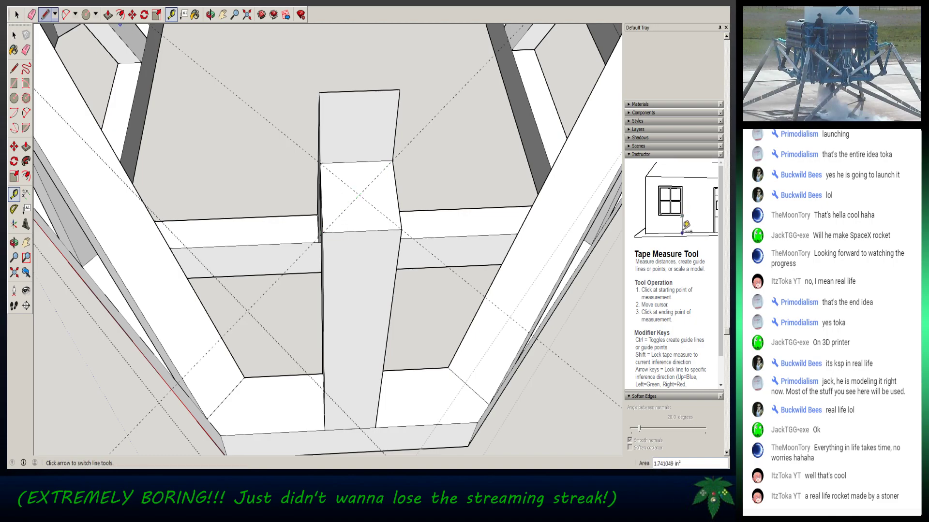
pyautogui.click(85, 14)
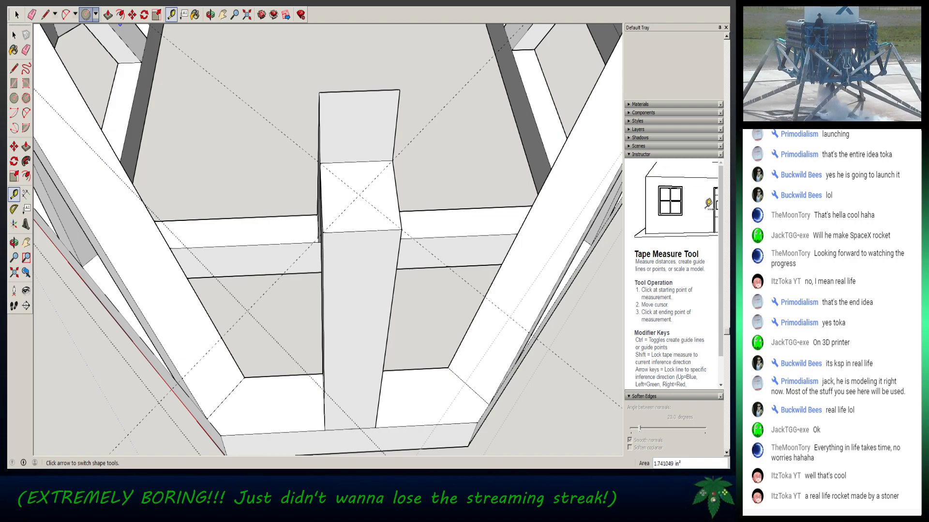
pyautogui.click(359, 195)
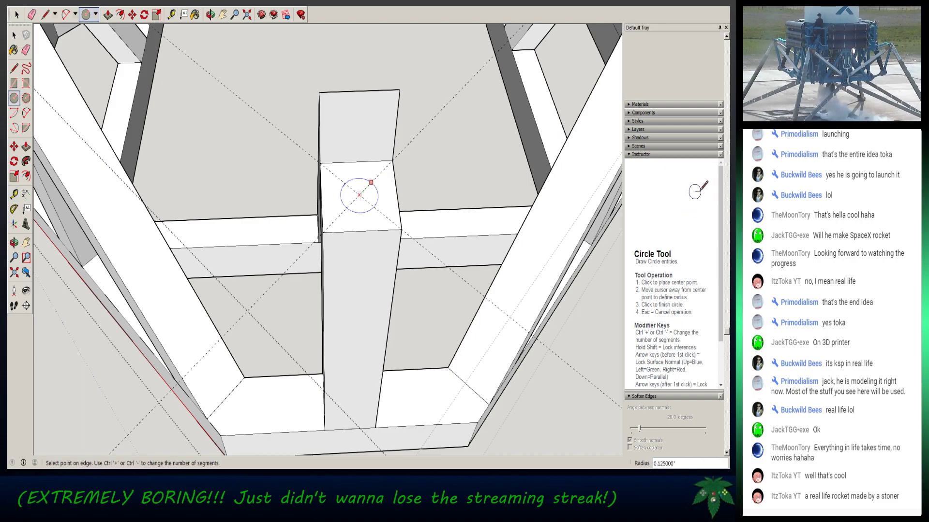
pyautogui.write('1/16')
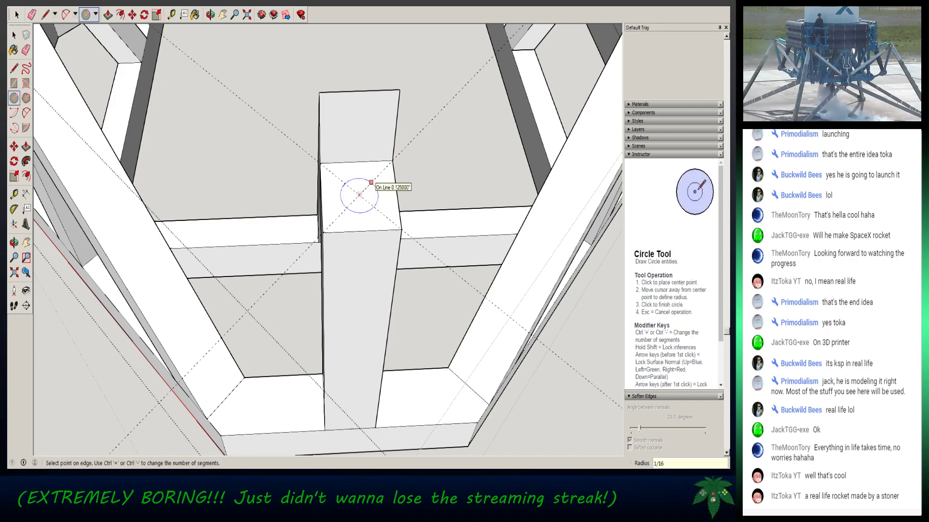
pyautogui.press('Return')
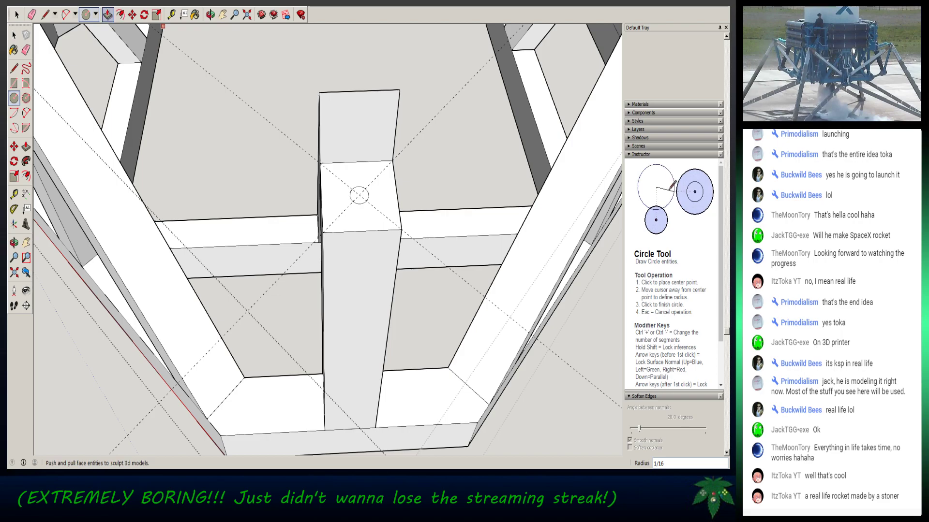
# - Push the circle 0.25" down into the post to cut a round hole in its top face
pyautogui.click(108, 14)
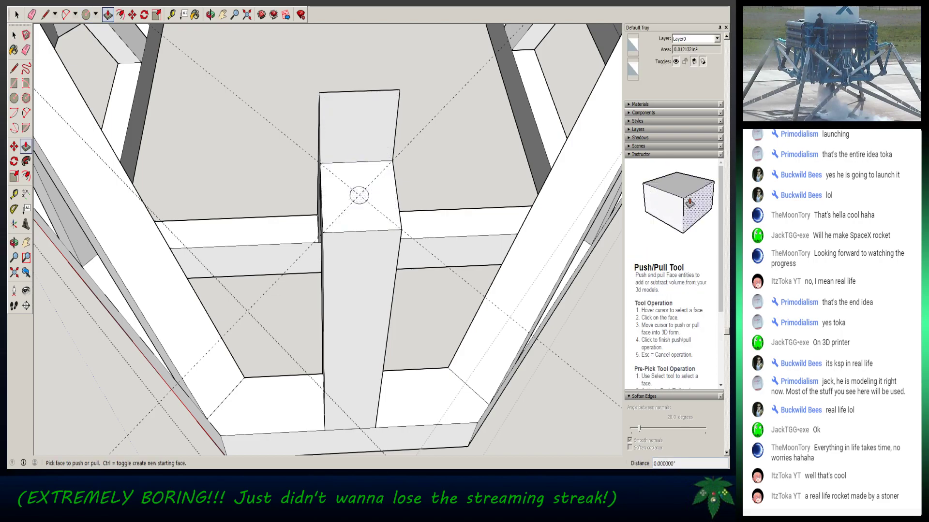
pyautogui.click(358, 195)
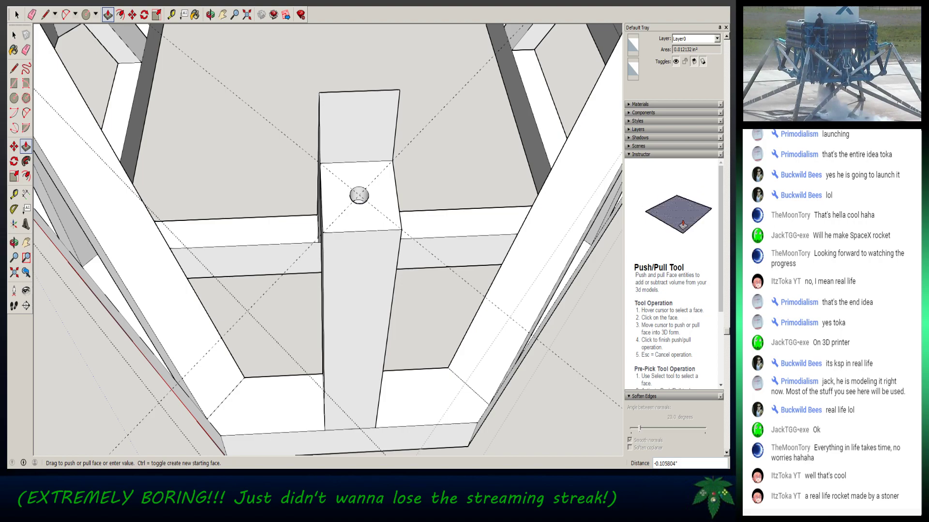
pyautogui.moveTo(359, 196); pyautogui.dragTo(342, 232, button='middle')
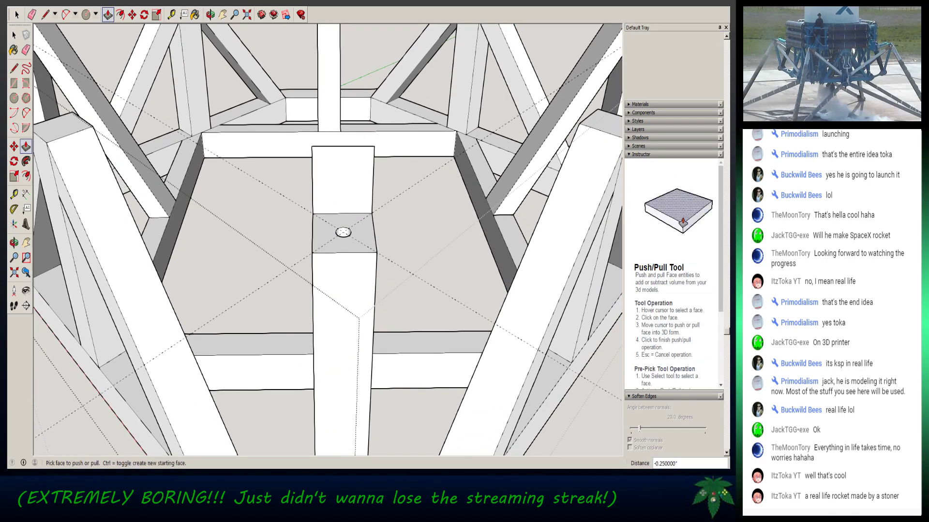
pyautogui.scroll(1, 343, 233)
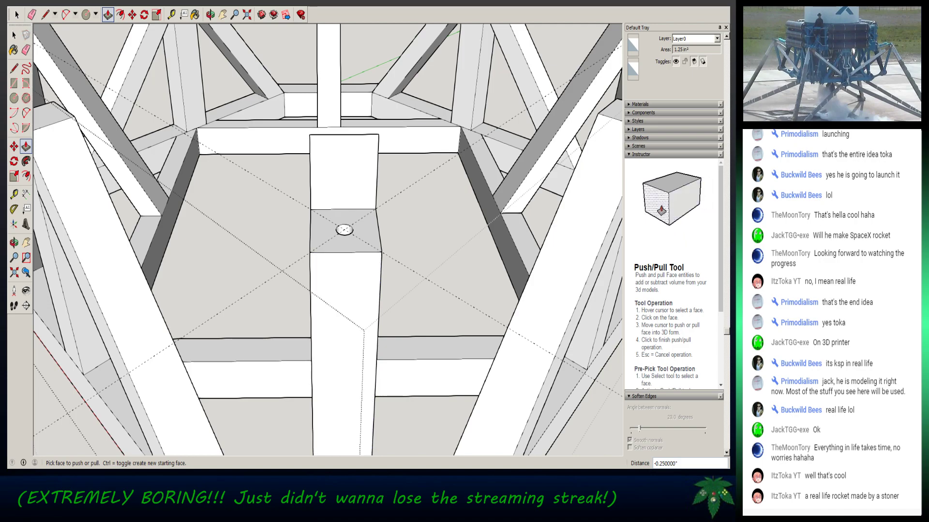
# - Examine the lower braced frame's posts, outer ring and inner crossbeams from the side and from underneath
pyautogui.press('space')
pyautogui.scroll(-3, 435, 343)
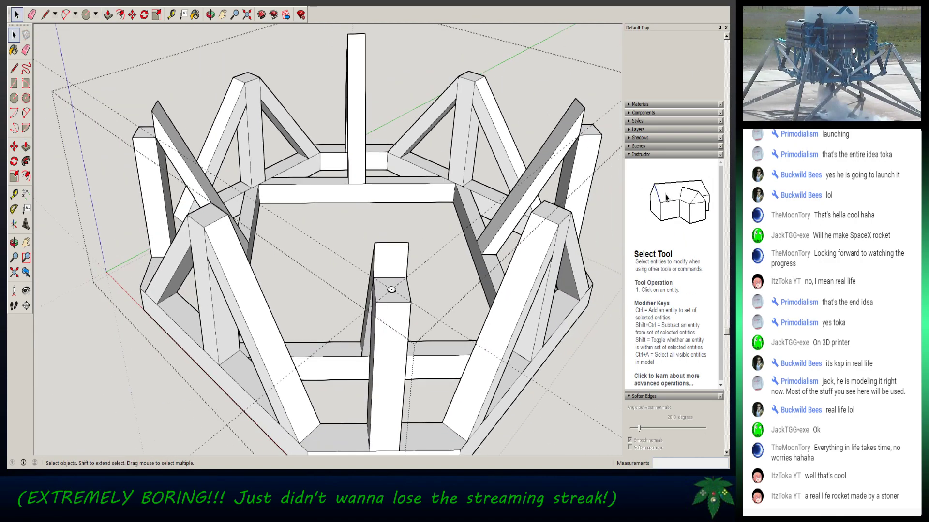
pyautogui.scroll(2, 438, 358)
pyautogui.moveTo(365, 252); pyautogui.dragTo(39, 205, button='middle')
pyautogui.moveTo(338, 203); pyautogui.dragTo(276, 208, button='middle')
pyautogui.moveTo(488, 228); pyautogui.dragTo(498, 229, button='middle')
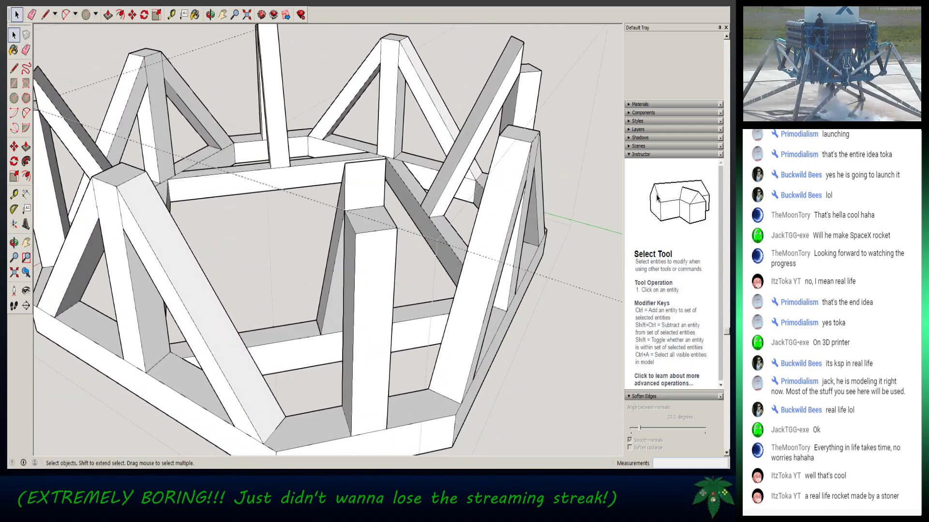
pyautogui.moveTo(329, 252); pyautogui.dragTo(336, 169, button='middle')
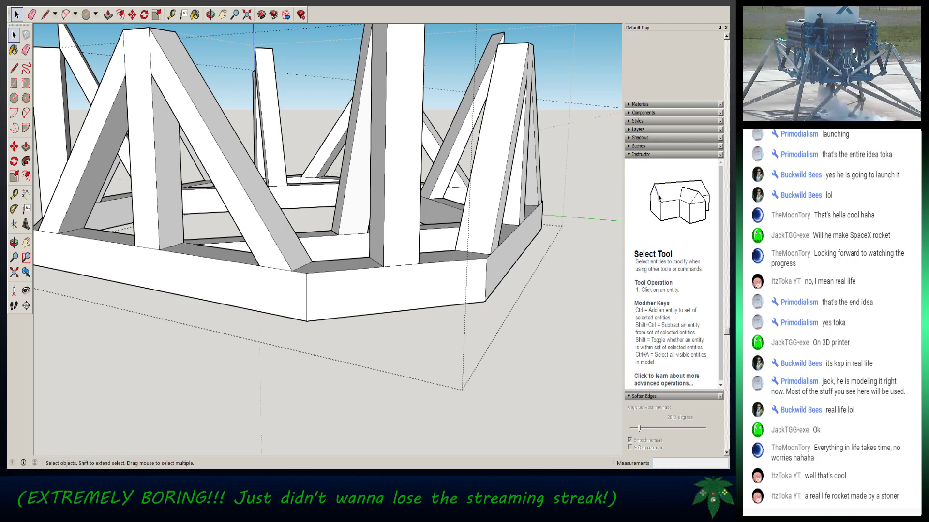
pyautogui.moveTo(484, 218); pyautogui.dragTo(428, 173, button='middle')
pyautogui.click(336, 237)
pyautogui.click(335, 241)
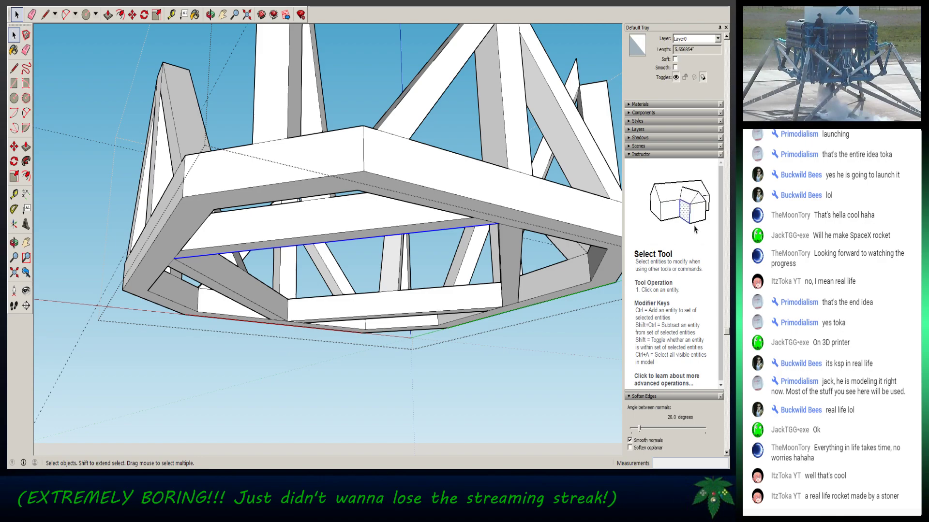
pyautogui.press('Escape')
pyautogui.doubleClick(336, 236)
pyautogui.moveTo(335, 237); pyautogui.dragTo(324, 416, button='middle')
pyautogui.moveTo(334, 338); pyautogui.dragTo(334, 154, button='middle')
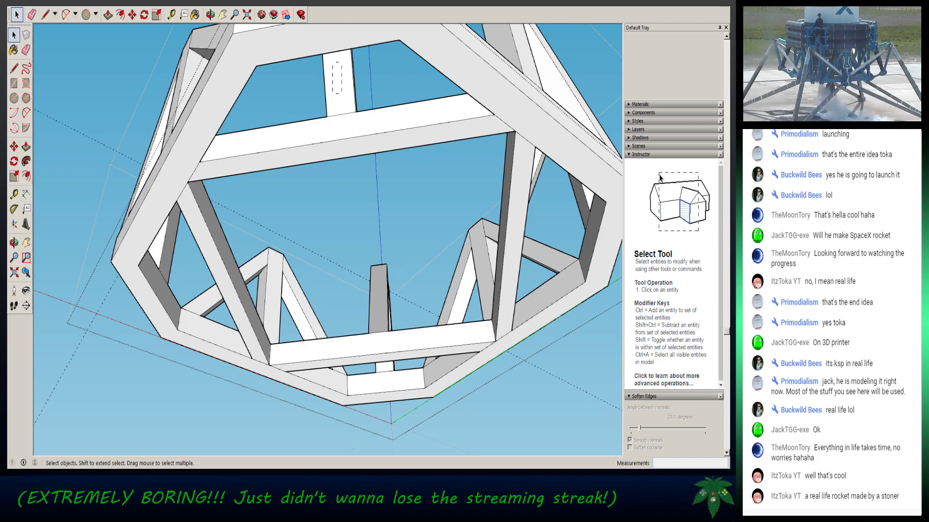
pyautogui.click(344, 139)
pyautogui.click(344, 126)
pyautogui.click(344, 147)
pyautogui.moveTo(344, 156); pyautogui.dragTo(345, 274, button='middle')
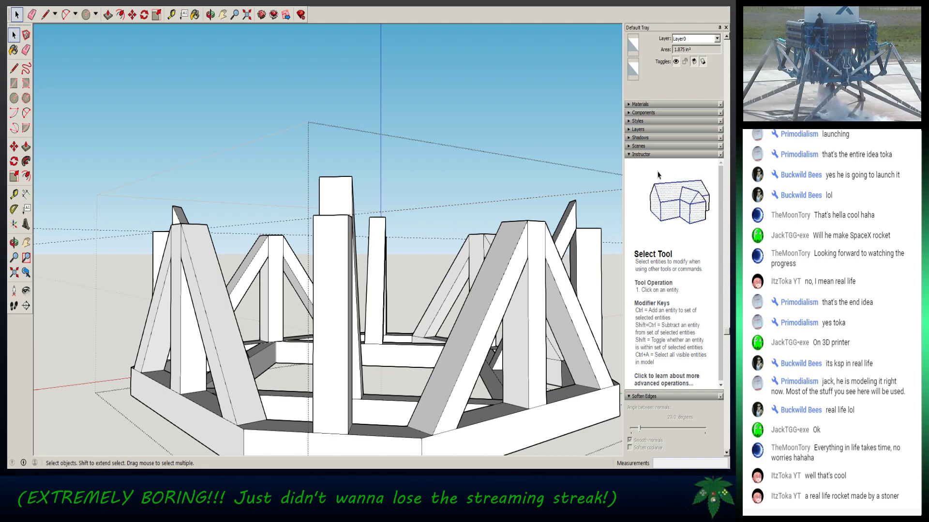
# - Complete the diagonal guide cross on another post's top face and draw a circle of radius 1/16" at its centre
pyautogui.scroll(-3, 379, 256)
pyautogui.moveTo(380, 257); pyautogui.dragTo(398, 302, button='middle')
pyautogui.scroll(5, 397, 356)
pyautogui.moveTo(382, 208); pyautogui.dragTo(381, 254, button='middle')
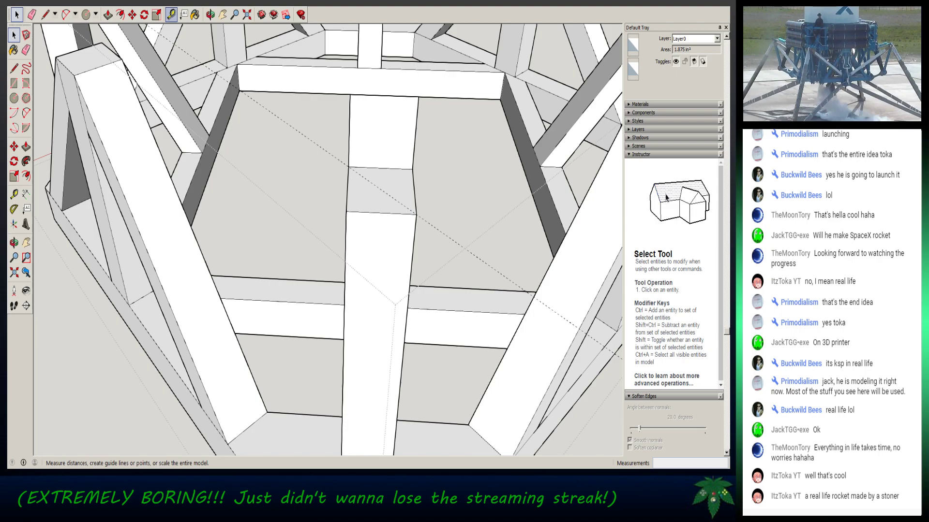
pyautogui.click(171, 14)
pyautogui.click(346, 212)
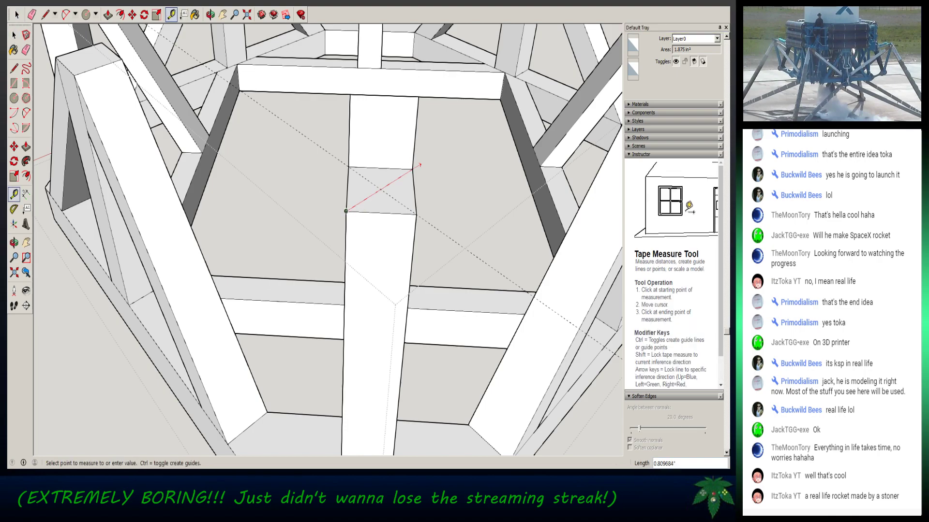
pyautogui.click(412, 169)
pyautogui.press('c')
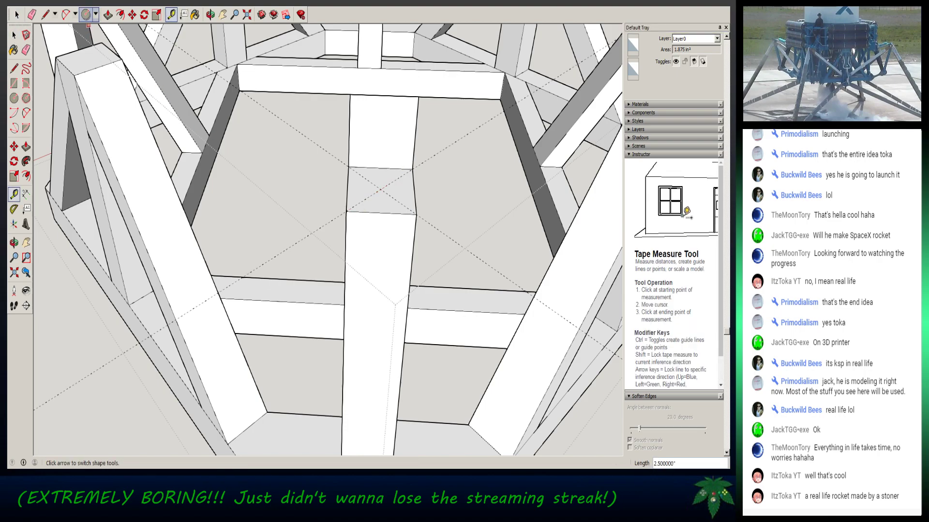
pyautogui.click(380, 189)
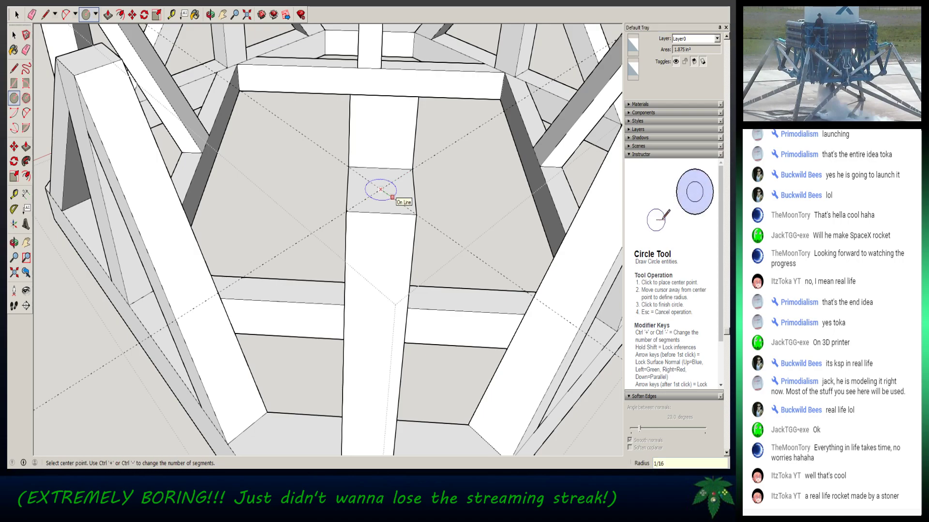
pyautogui.press('Return')
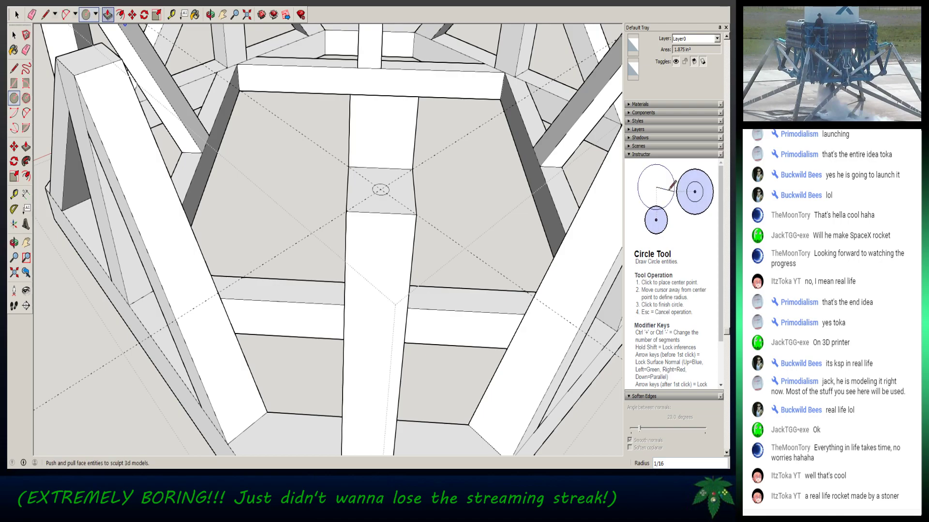
# - Cut a hole 0.25" deep into this second post by pushing the centred circle inward
pyautogui.click(108, 14)
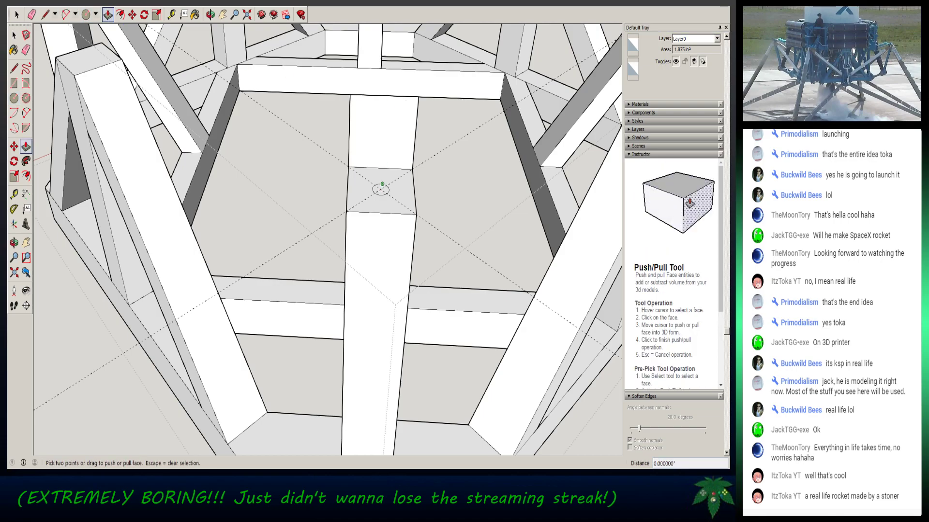
pyautogui.scroll(5, 381, 189)
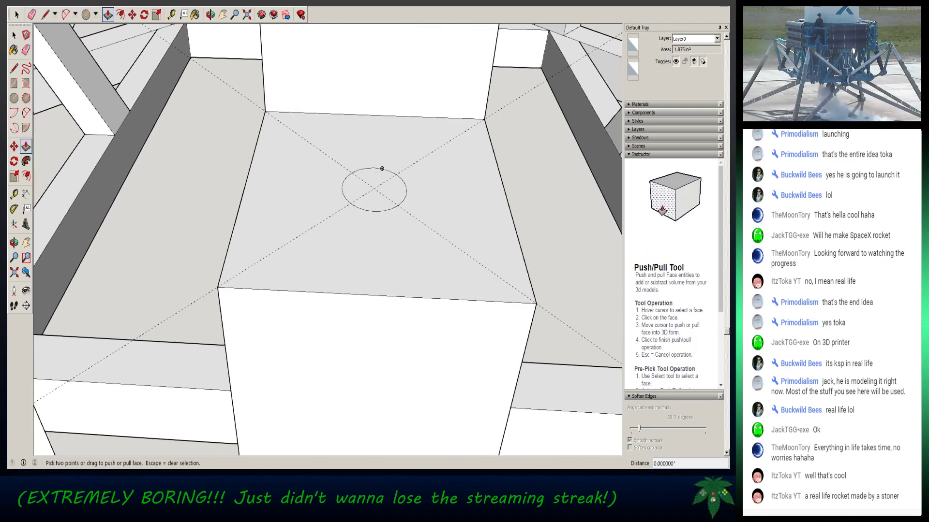
pyautogui.scroll(-6, 374, 195)
pyautogui.moveTo(375, 194); pyautogui.dragTo(382, 214, button='middle')
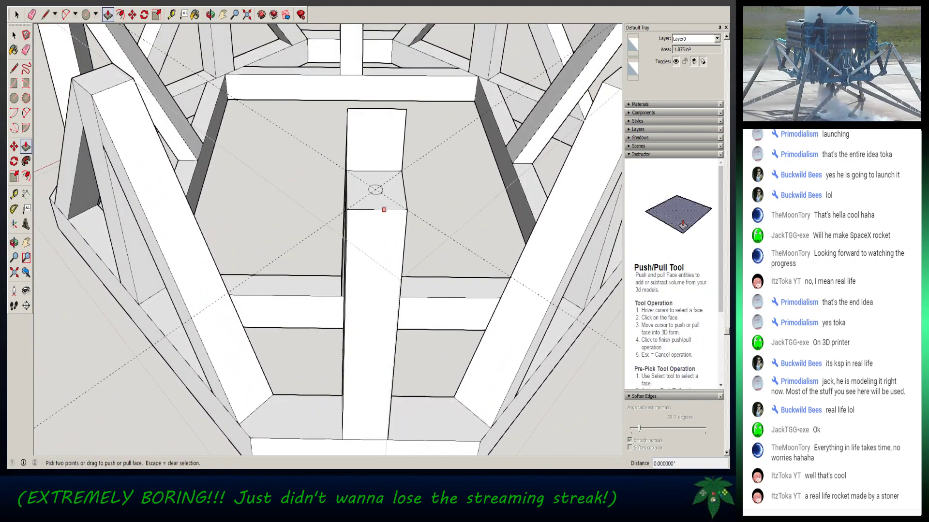
pyautogui.scroll(5, 378, 190)
pyautogui.click(364, 160)
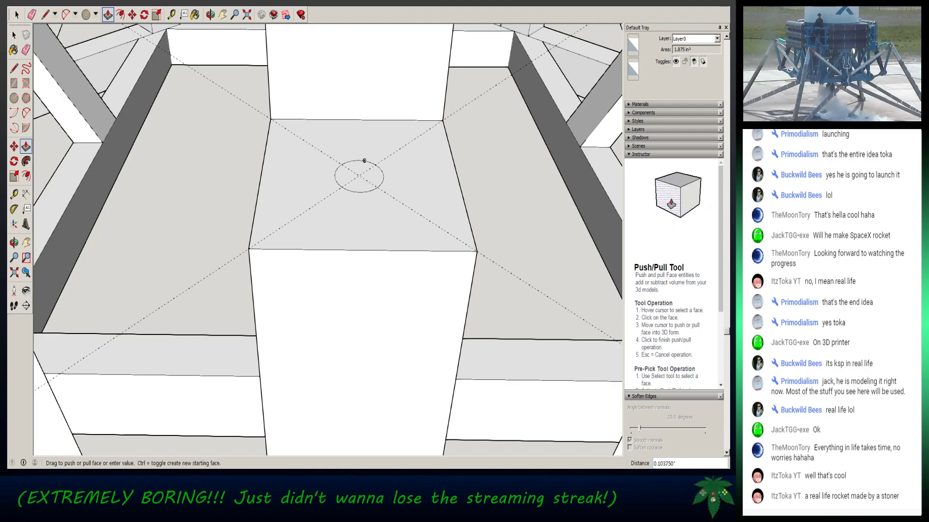
pyautogui.press('Escape')
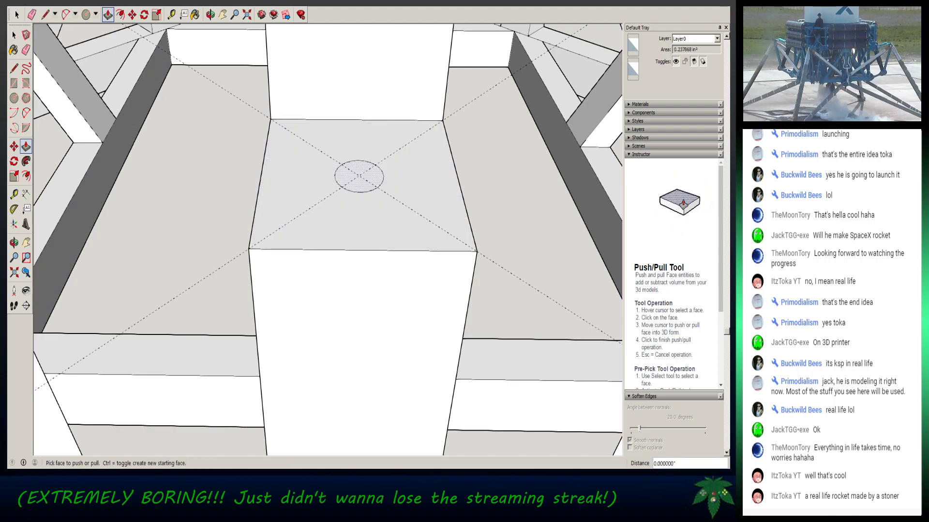
pyautogui.click(358, 177)
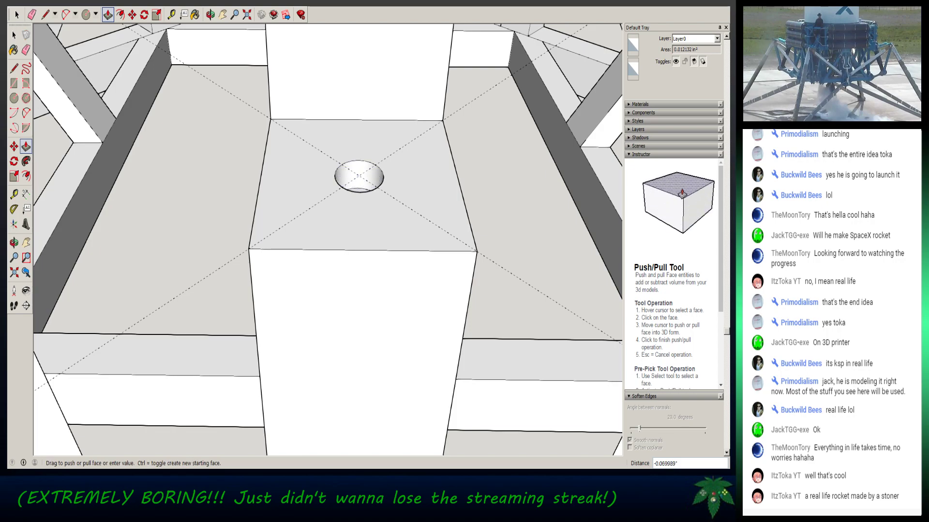
pyautogui.press('Return')
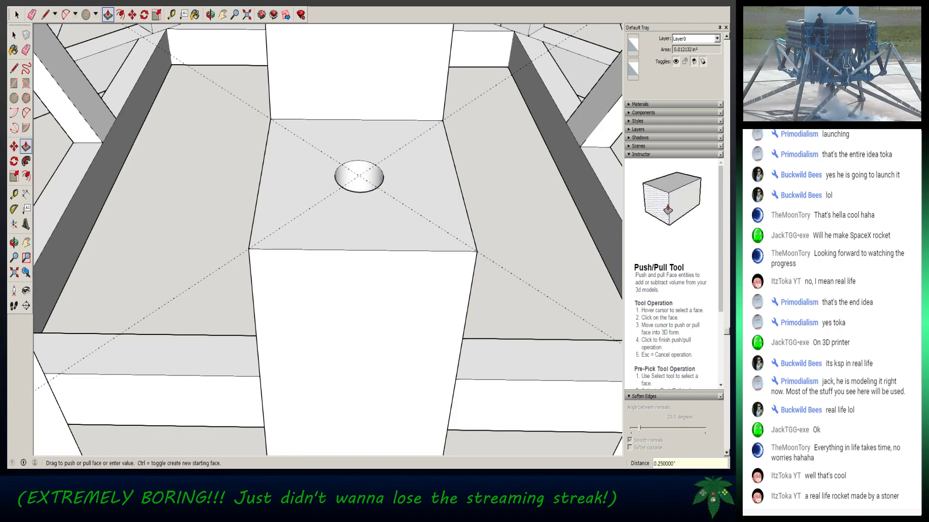
pyautogui.scroll(-5, 363, 215)
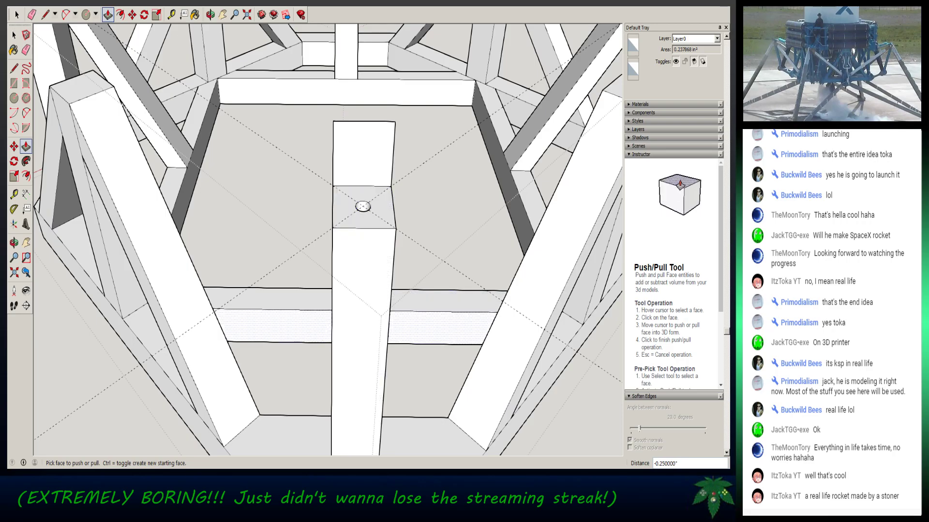
# - Place the missing diagonal guide on the third post's top face and draw a circle of radius 0.0625" at the crossing
pyautogui.moveTo(363, 241); pyautogui.dragTo(309, 244, button='middle')
pyautogui.moveTo(262, 210); pyautogui.dragTo(367, 252, button='middle')
pyautogui.scroll(3, 299, 195)
pyautogui.moveTo(309, 217); pyautogui.dragTo(317, 223, button='middle')
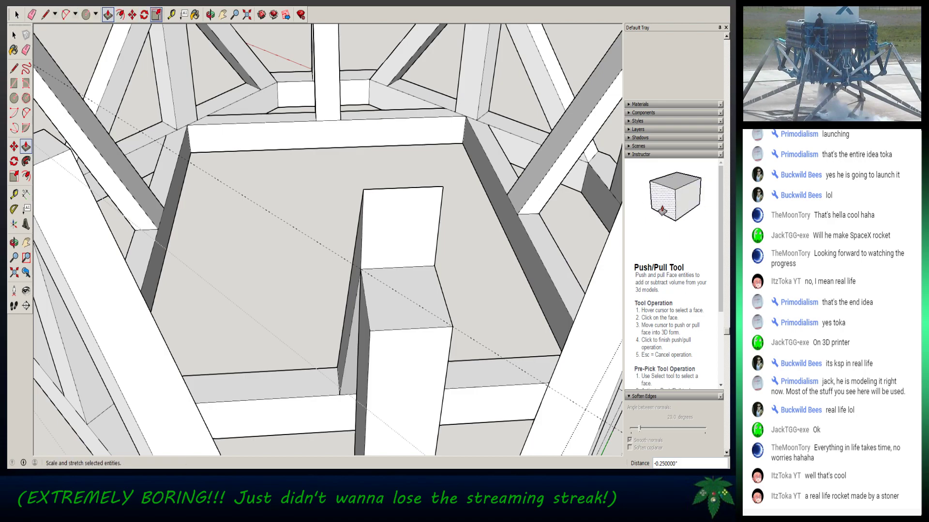
pyautogui.click(171, 14)
pyautogui.click(370, 331)
pyautogui.click(434, 266)
pyautogui.click(86, 14)
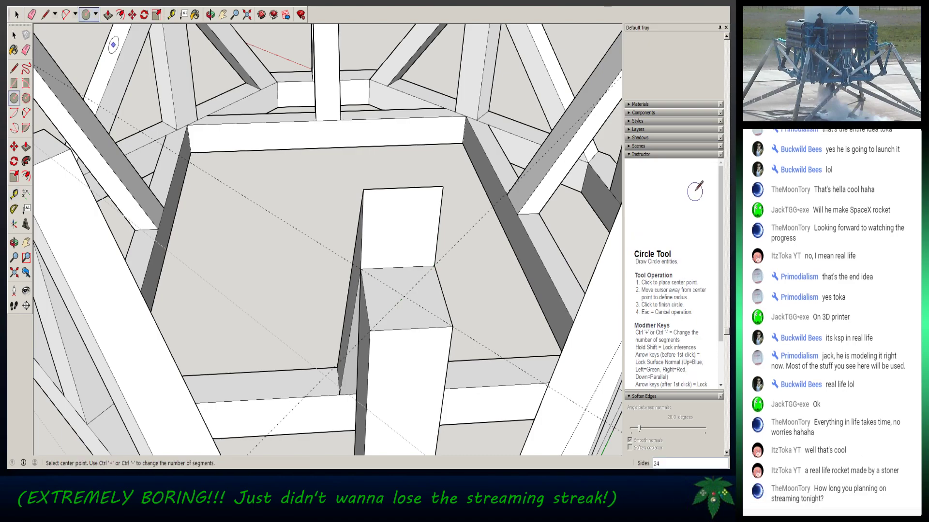
pyautogui.click(404, 296)
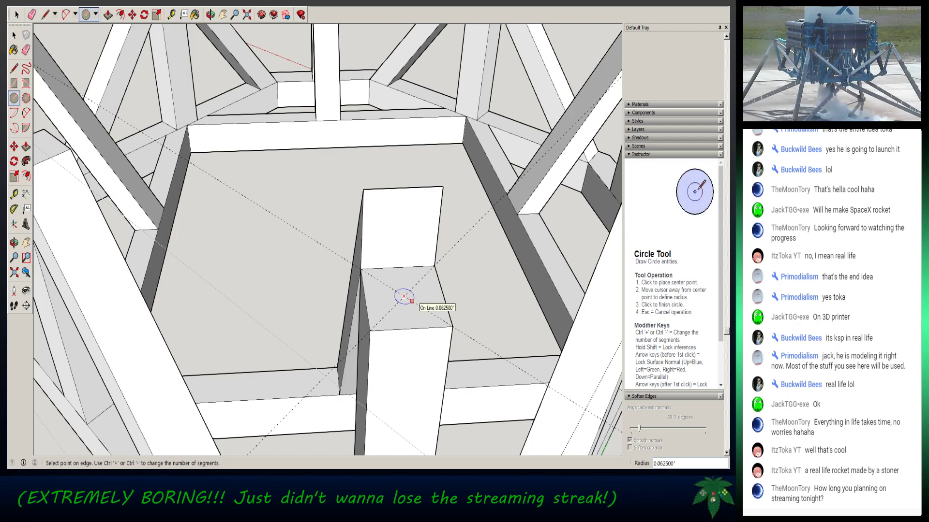
pyautogui.click(412, 301)
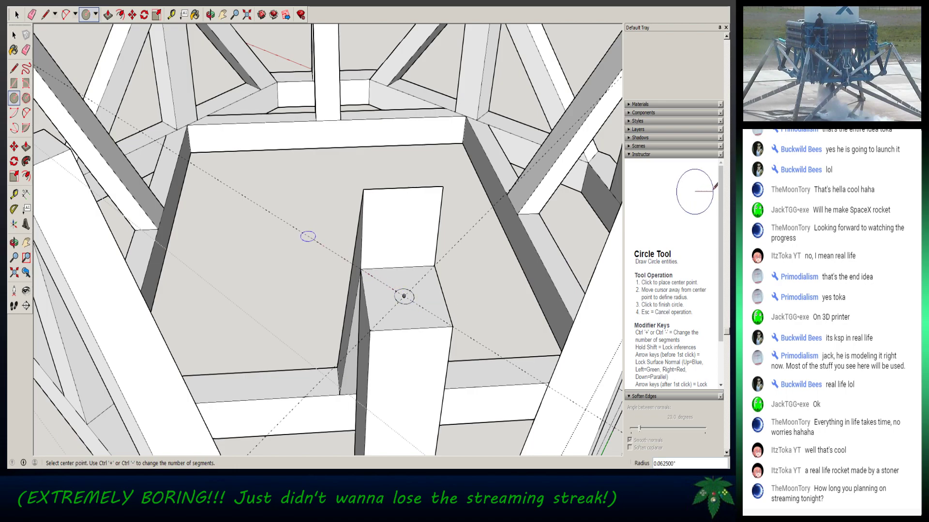
# - Cut a hole 0.25" deep into the third post by pushing the centred circle inward
pyautogui.press('p')
pyautogui.scroll(5, 423, 312)
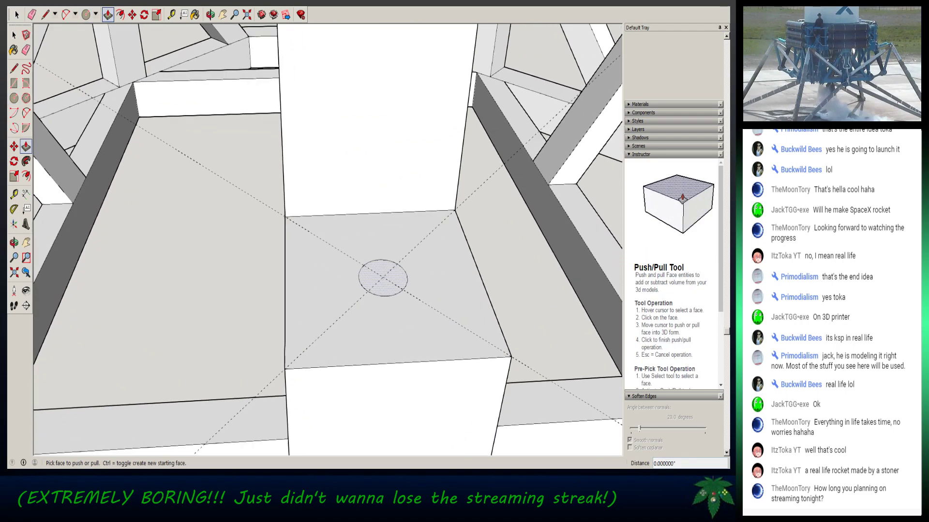
pyautogui.click(382, 280)
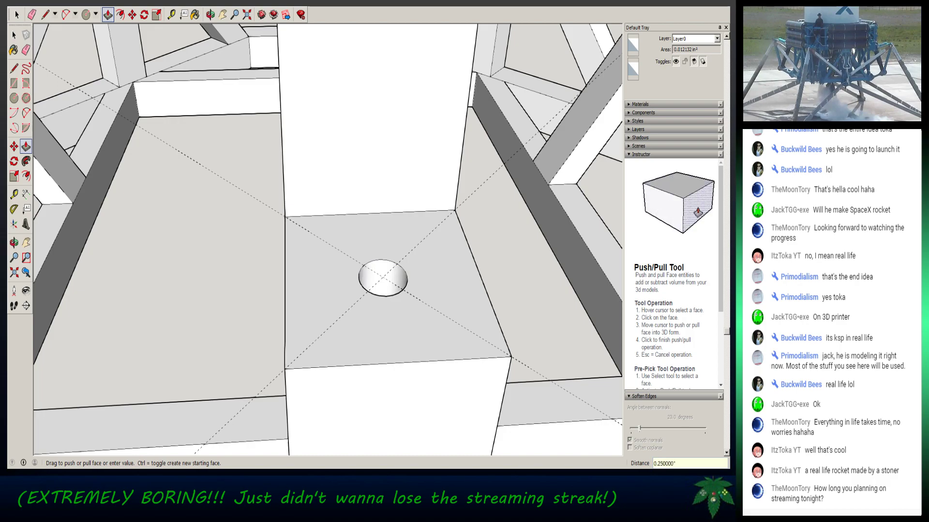
# - Draw a circle of radius 0.0625" at the guide crossing on the next uncut post's top face
pyautogui.scroll(-5, 411, 329)
pyautogui.moveTo(564, 329); pyautogui.dragTo(466, 286, button='middle')
pyautogui.moveTo(322, 299)
pyautogui.mouseDown(button='middle')
pyautogui.moveTo(115, 155)
pyautogui.moveTo(26, 35)
pyautogui.mouseUp(button='middle')
pyautogui.moveTo(520, 99)
pyautogui.mouseDown(button='middle')
pyautogui.moveTo(429, 45)
pyautogui.moveTo(518, 27)
pyautogui.mouseUp(button='middle')
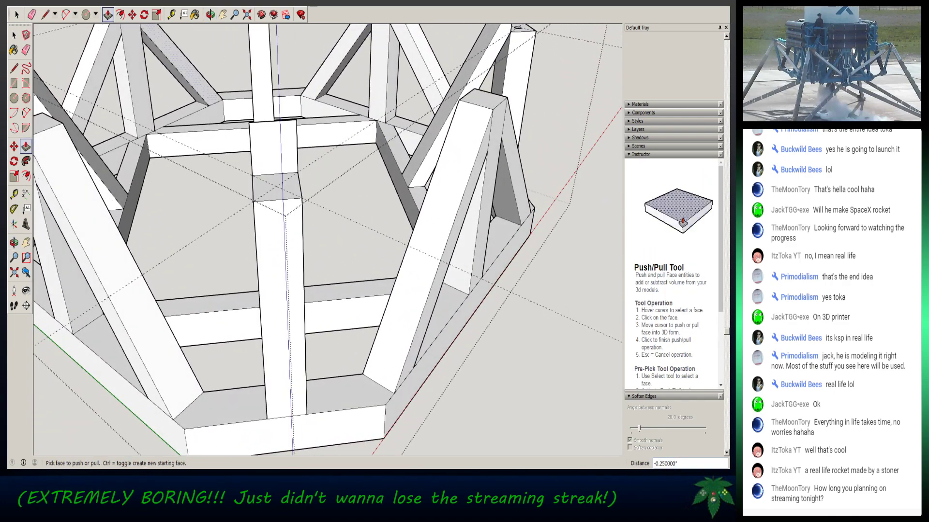
pyautogui.click(86, 14)
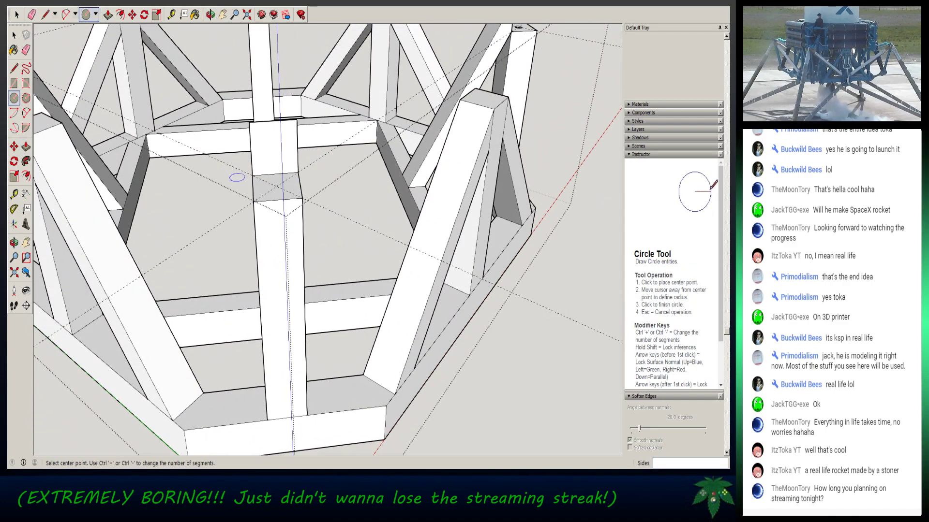
pyautogui.click(276, 186)
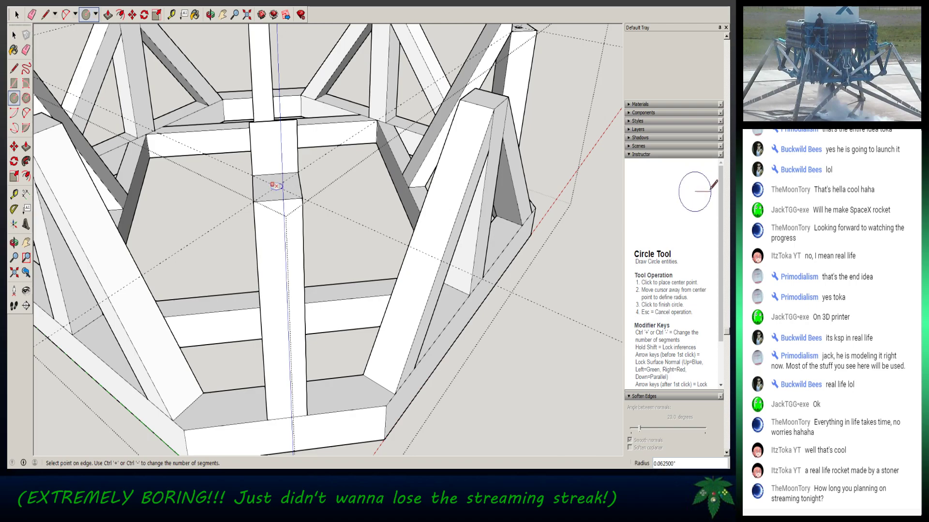
pyautogui.press('Escape')
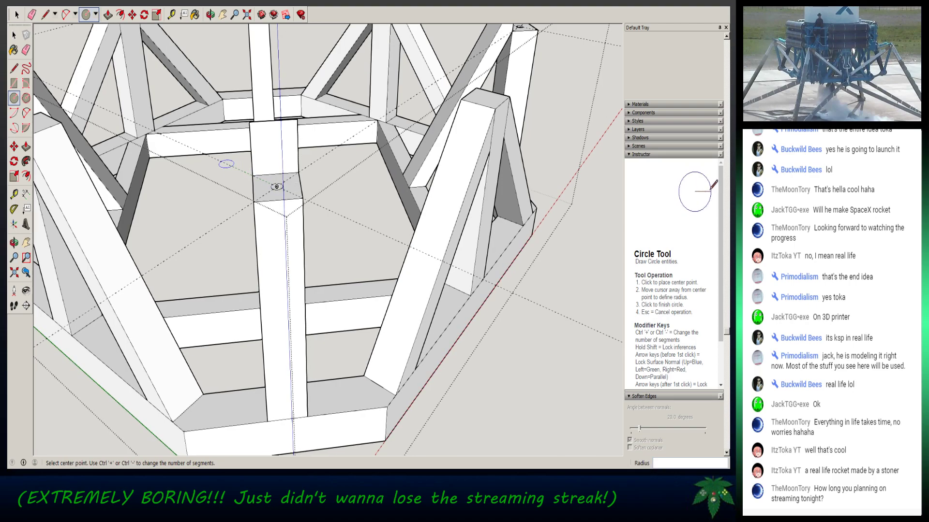
# - Push this post's centred circle inward 0.25" to cut its hole
pyautogui.press('p')
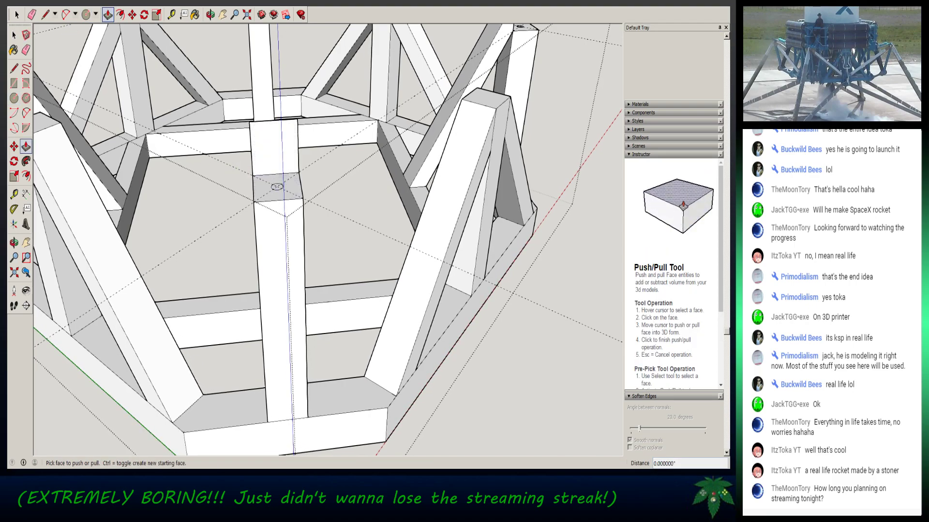
pyautogui.click(276, 187)
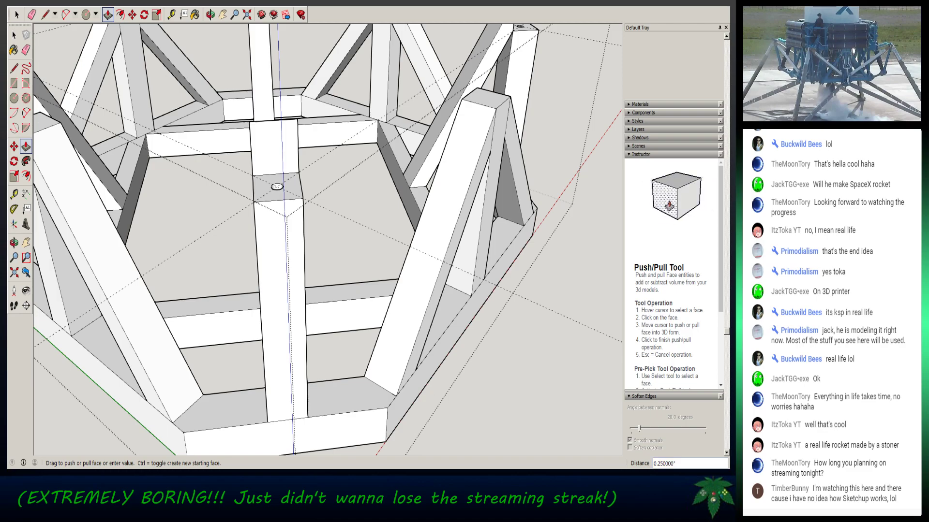
pyautogui.click(277, 187)
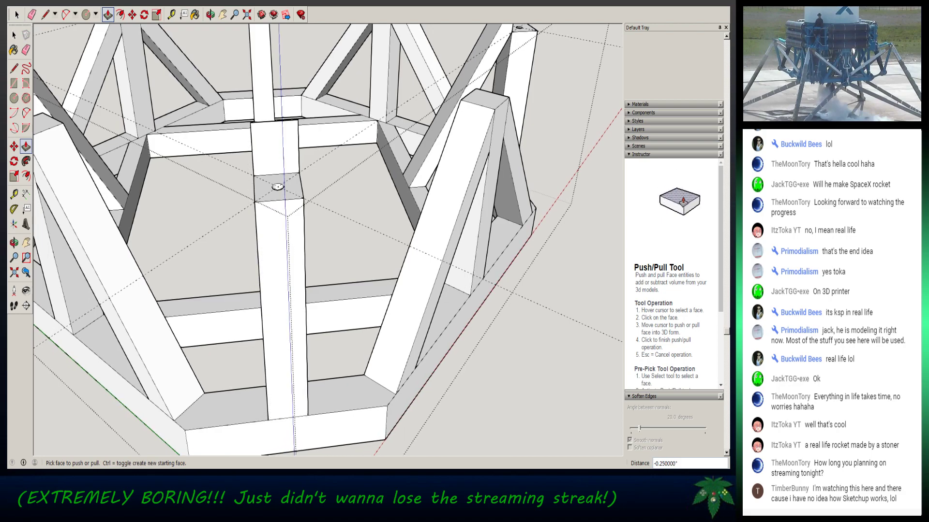
pyautogui.press('space')
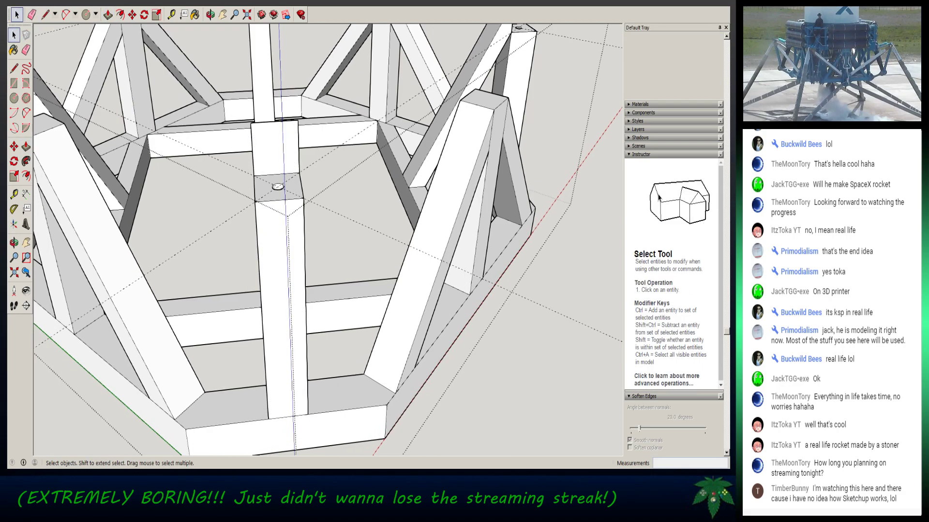
# - Place crossing diagonal guides between opposite corners of the top face on the post flanked by two slanted braces
pyautogui.moveTo(277, 187); pyautogui.dragTo(314, 242, button='middle')
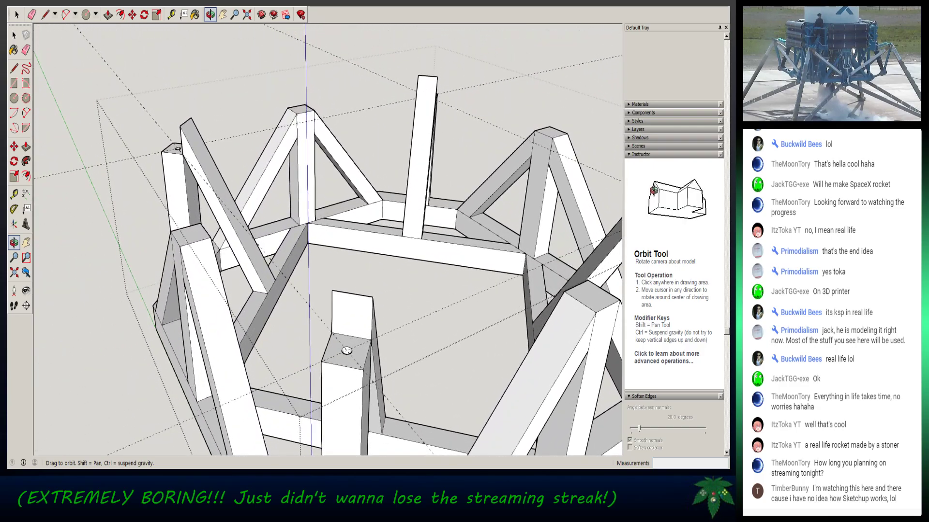
pyautogui.scroll(-2, 527, 396)
pyautogui.moveTo(527, 397); pyautogui.dragTo(406, 402, button='middle')
pyautogui.moveTo(338, 162); pyautogui.dragTo(363, 133, button='middle')
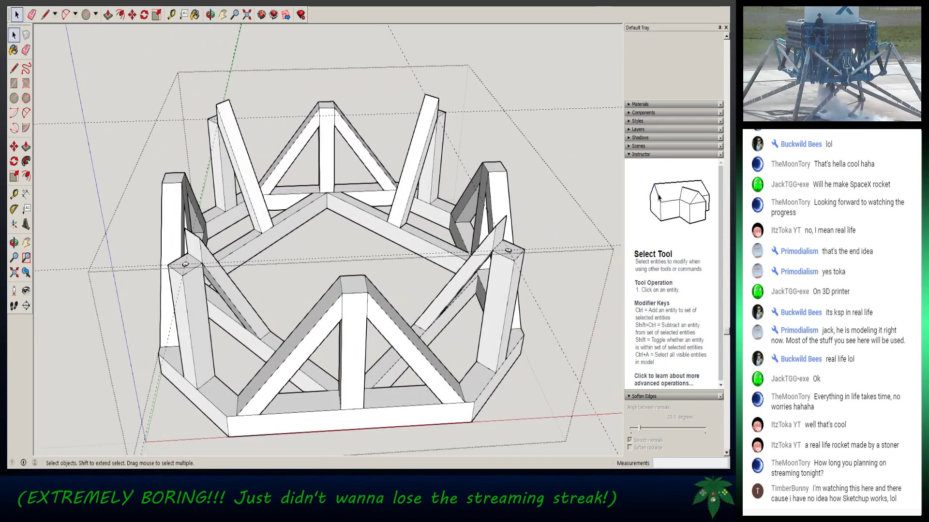
pyautogui.scroll(3, 353, 284)
pyautogui.click(352, 285)
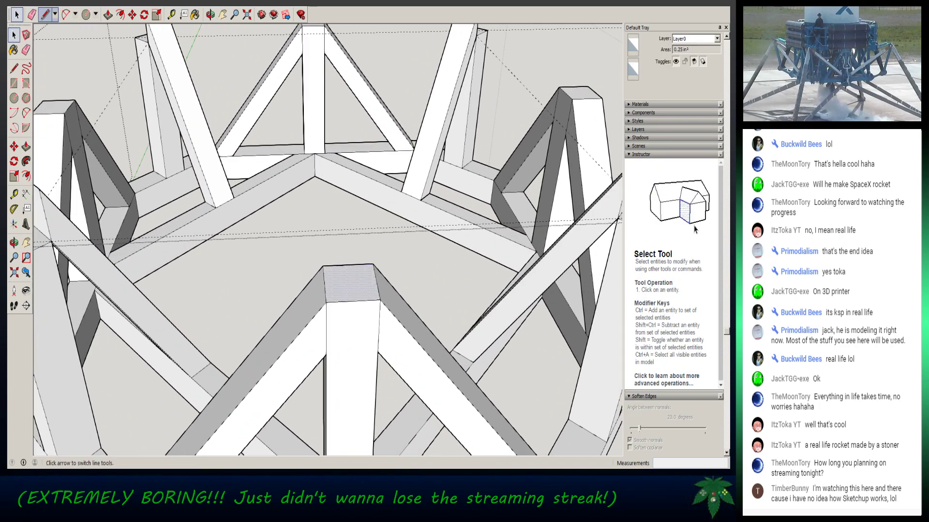
pyautogui.click(171, 14)
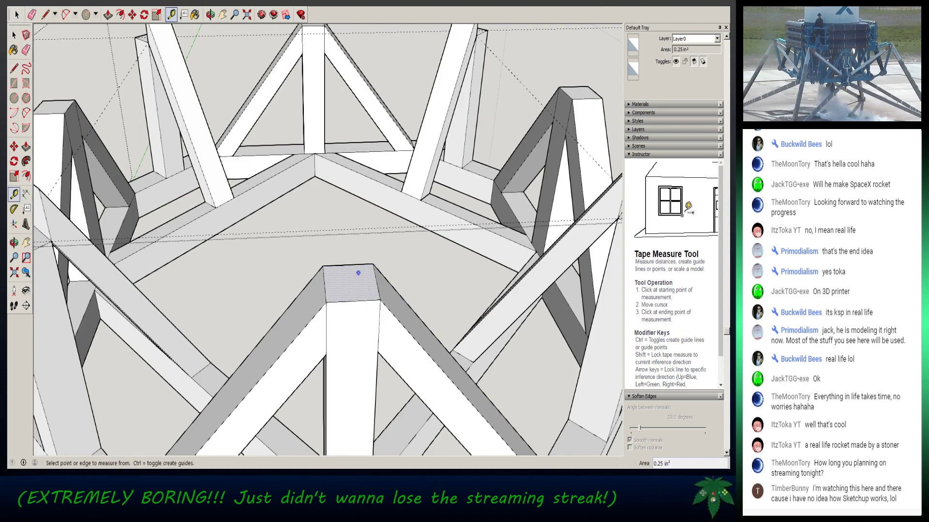
pyautogui.click(324, 266)
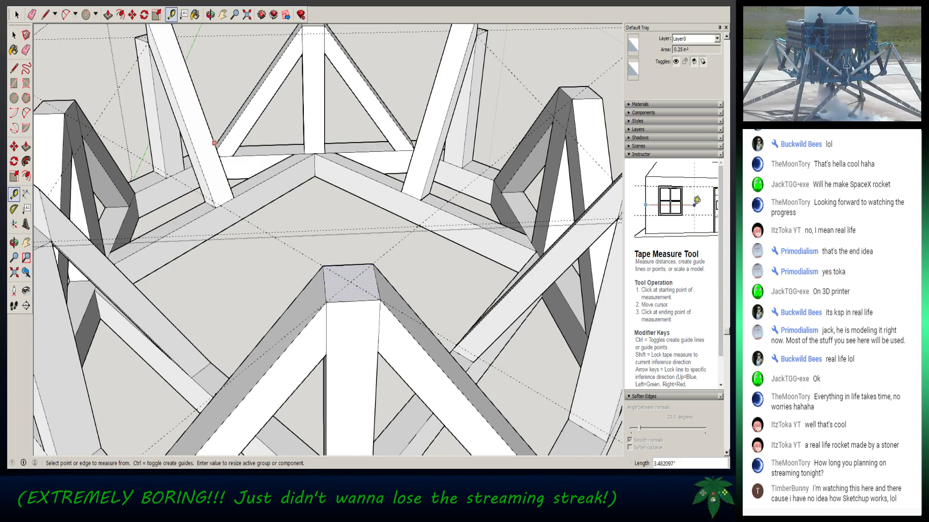
# - Draw a circle of radius 1/16" centred on the guide crossing of the braced post's top face
pyautogui.click(86, 14)
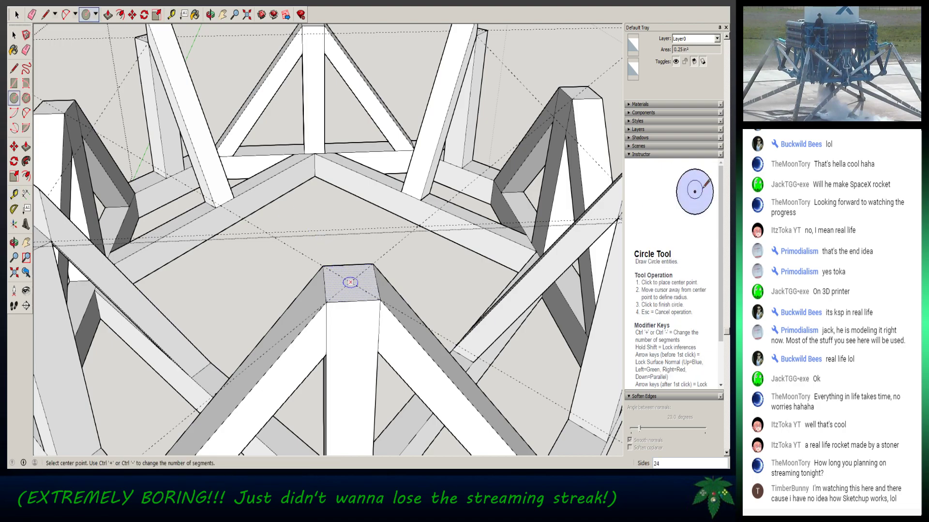
pyautogui.click(351, 282)
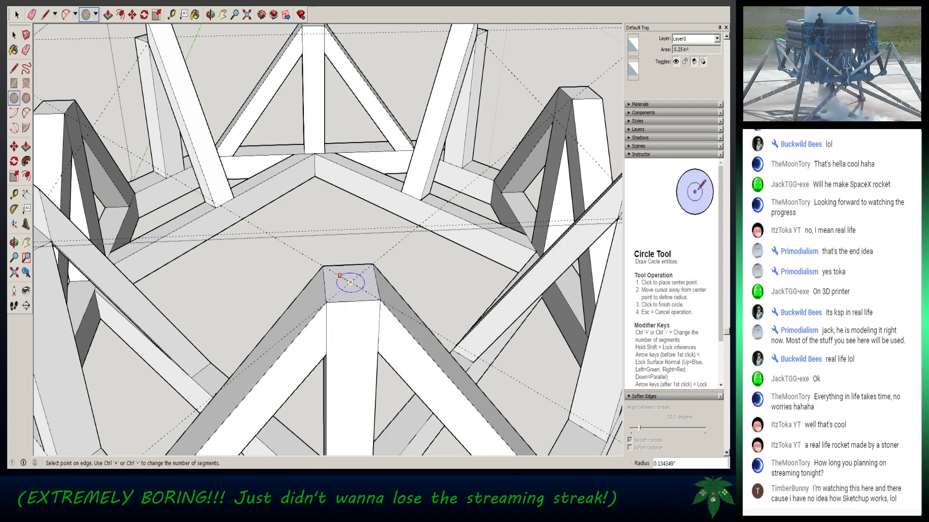
pyautogui.write('1/')
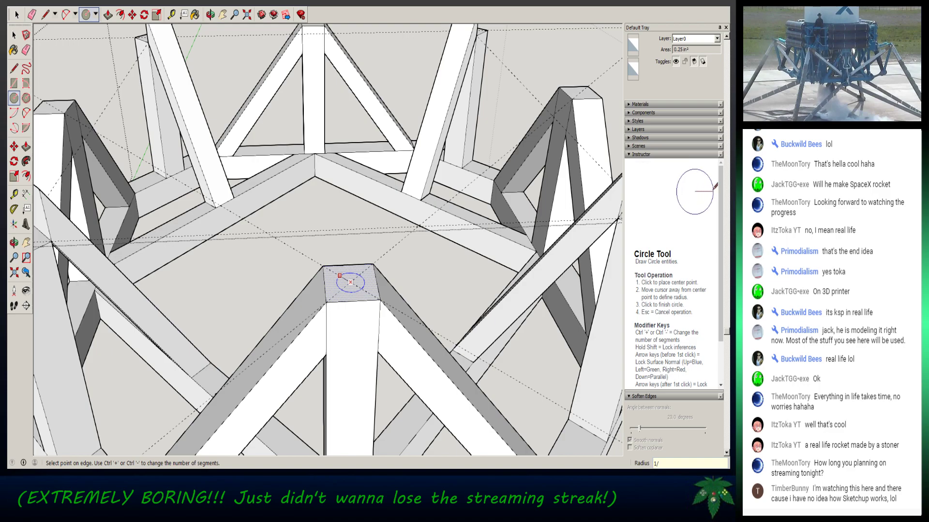
pyautogui.write('16')
pyautogui.press('Return')
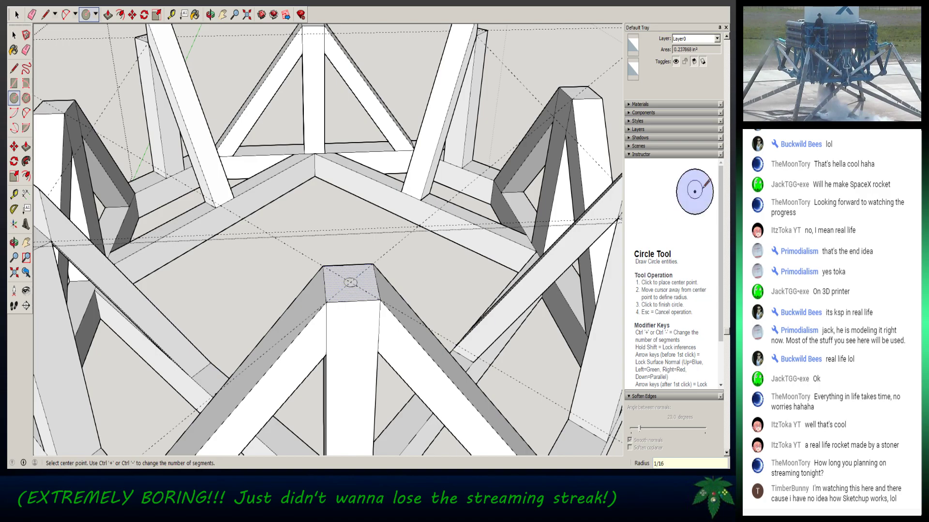
# - Select the circular face on the braced post's top and push it inward to cut the hole
pyautogui.press('p')
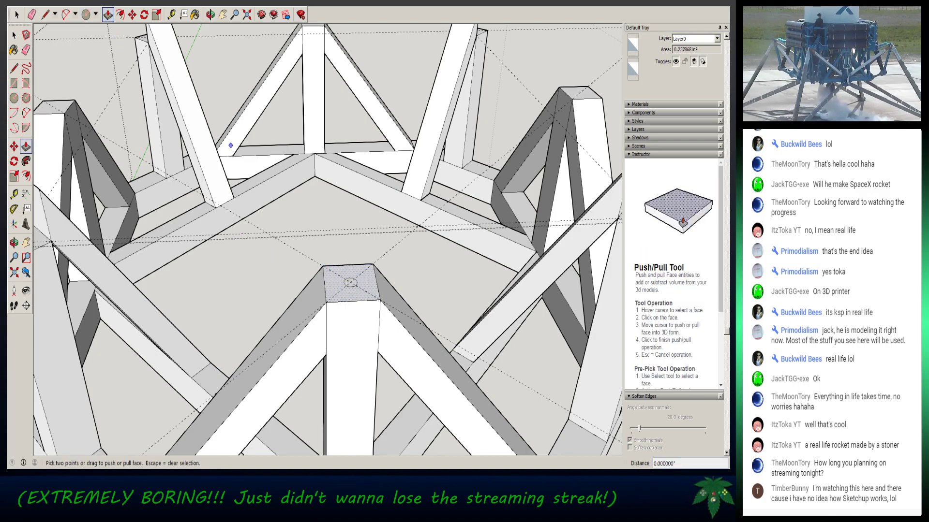
pyautogui.moveTo(351, 282); pyautogui.dragTo(356, 277, button='middle')
pyautogui.scroll(4, 357, 276)
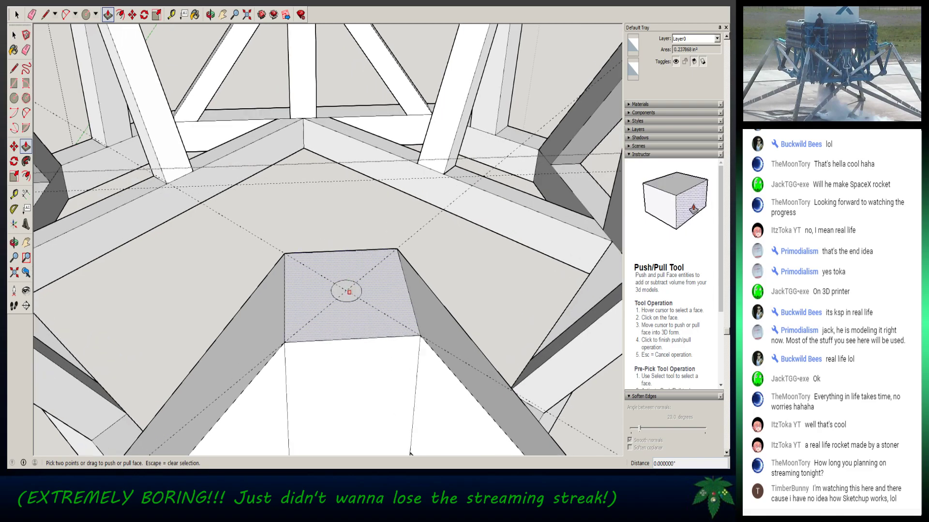
pyautogui.scroll(4, 347, 297)
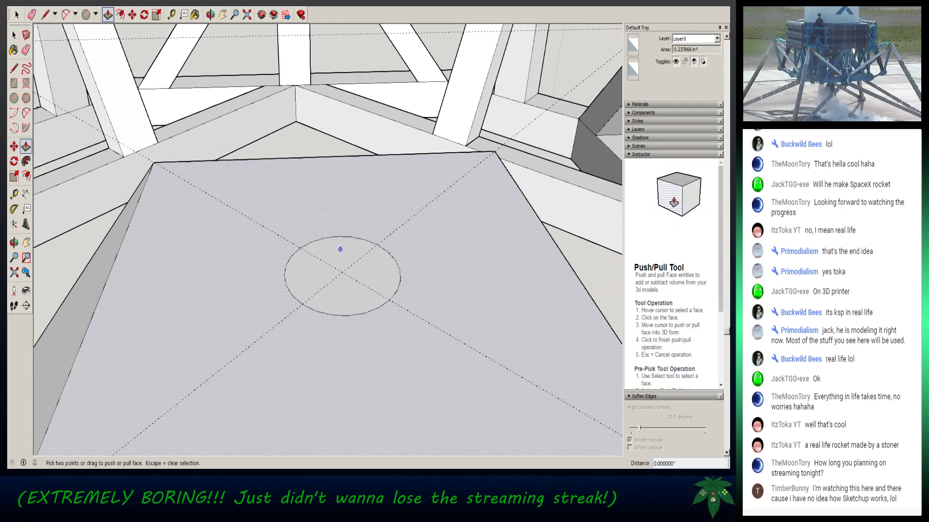
pyautogui.click(16, 14)
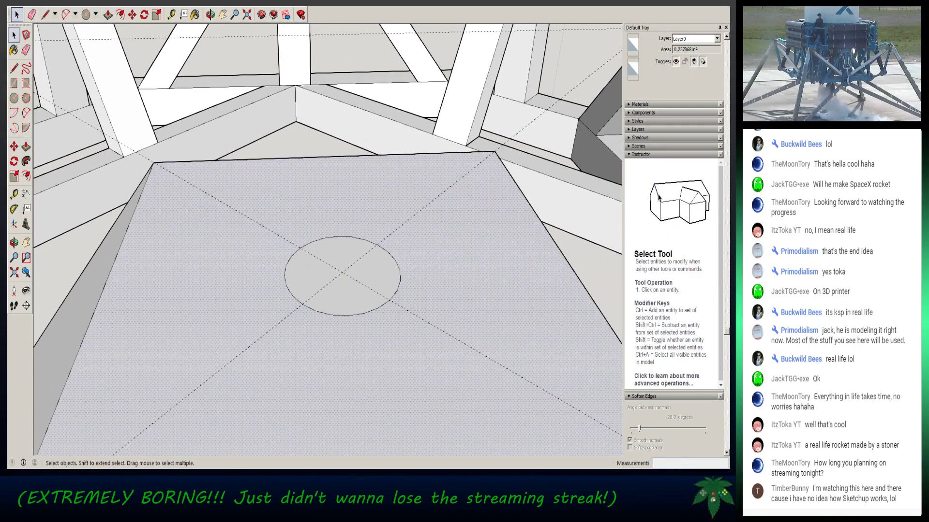
pyautogui.click(108, 14)
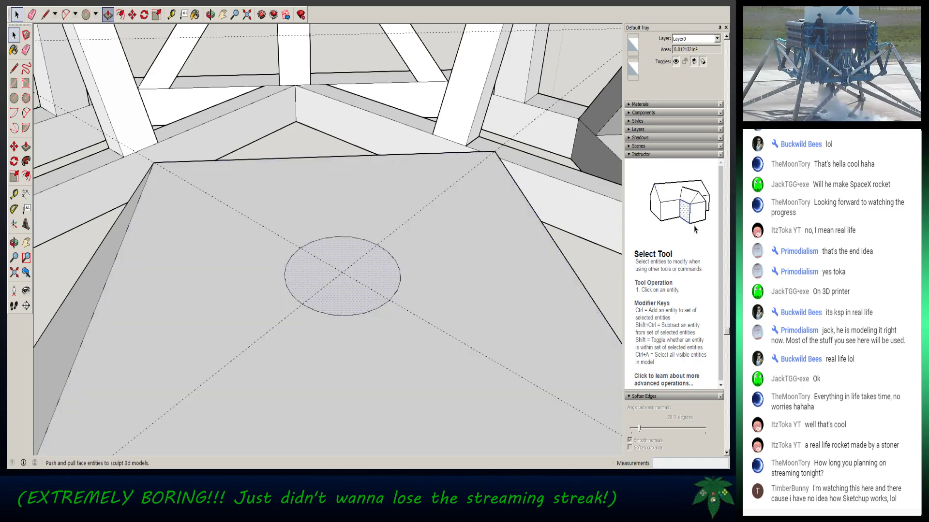
pyautogui.click(355, 302)
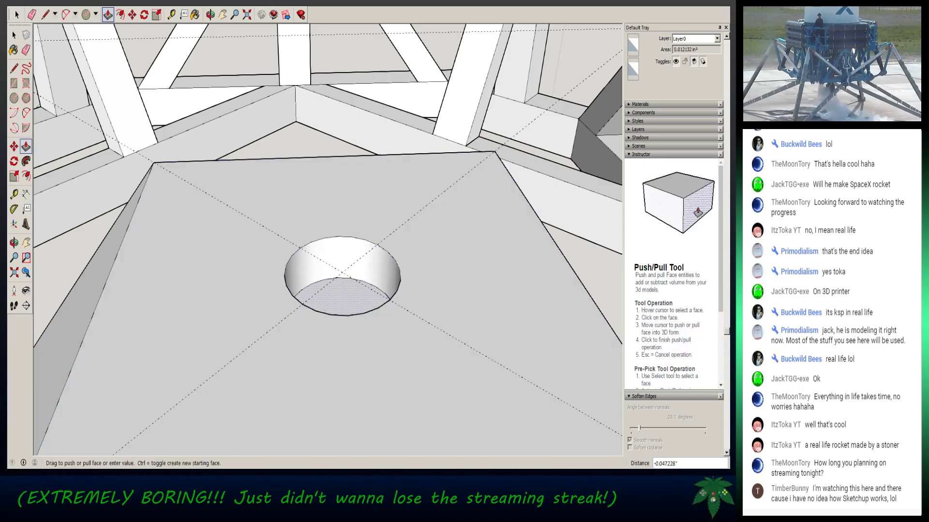
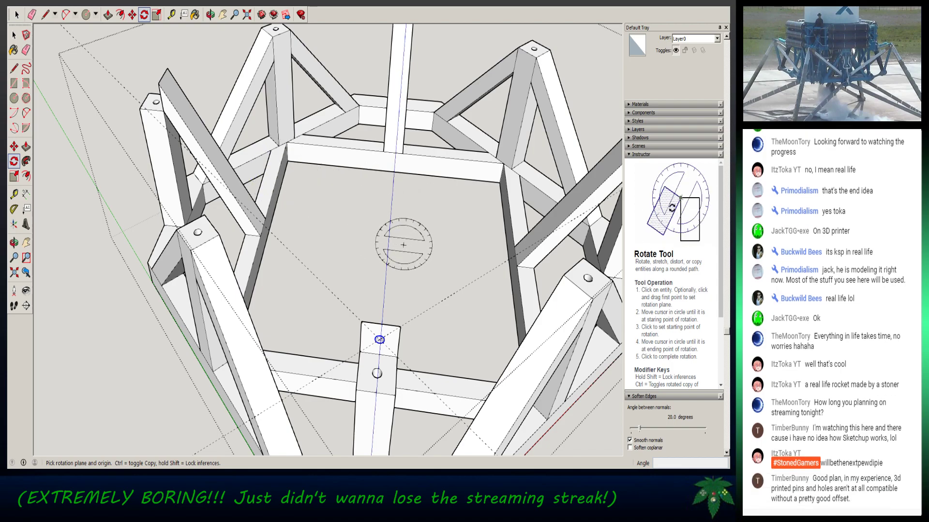
pyautogui.press('Down')
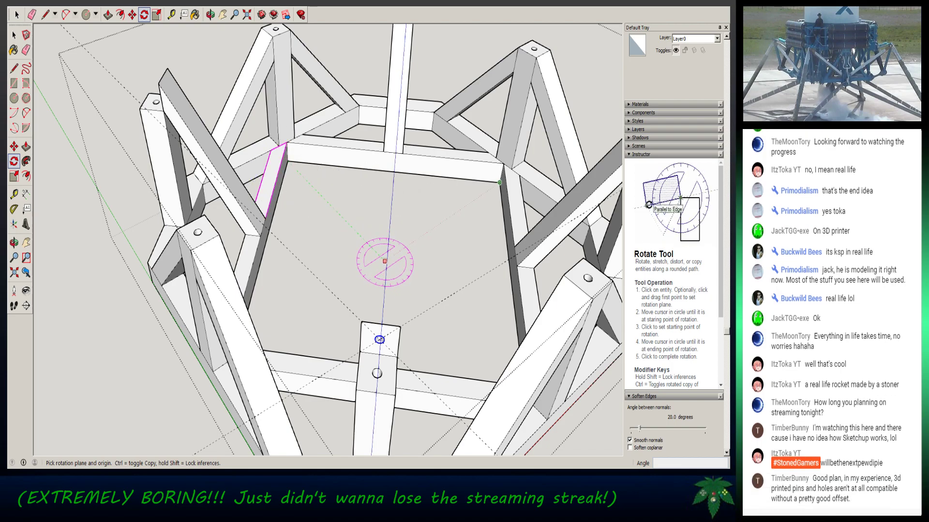
pyautogui.click(499, 182)
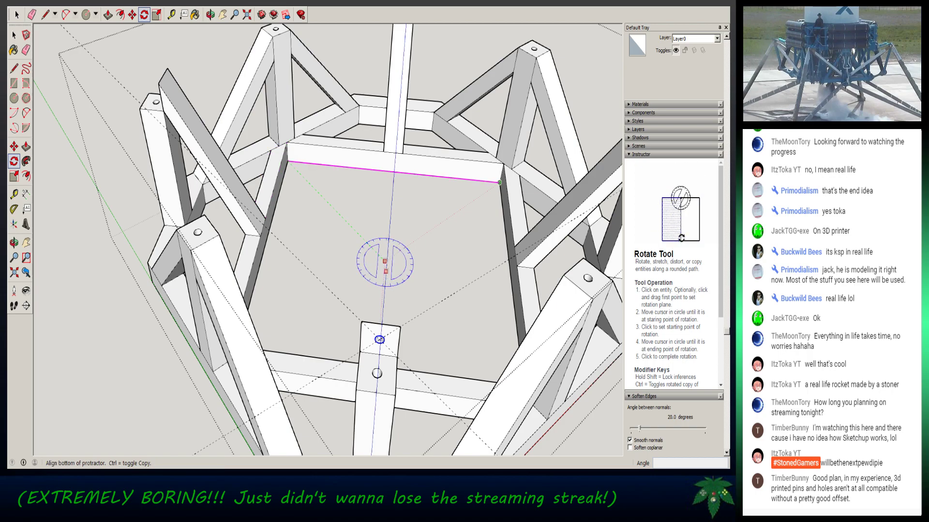
pyautogui.moveTo(500, 183); pyautogui.dragTo(500, 183)
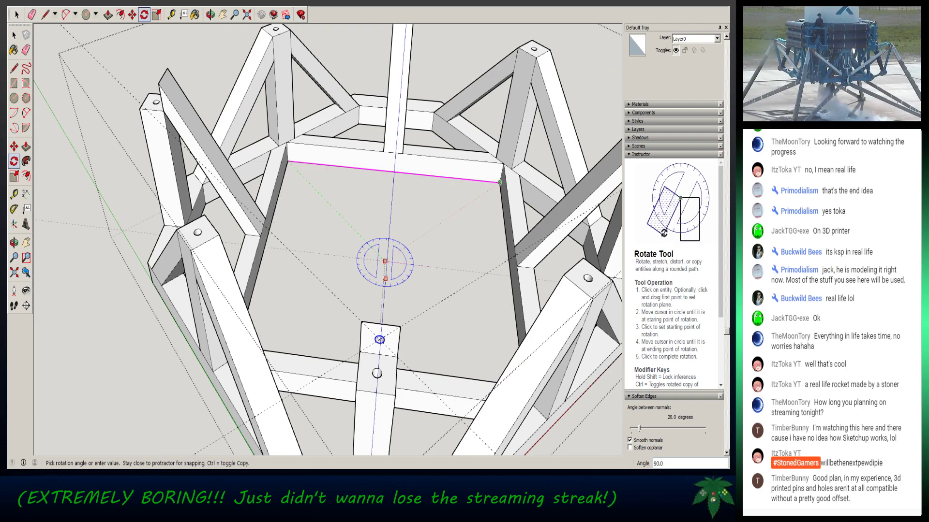
pyautogui.moveTo(379, 339); pyautogui.dragTo(306, 241, button='middle')
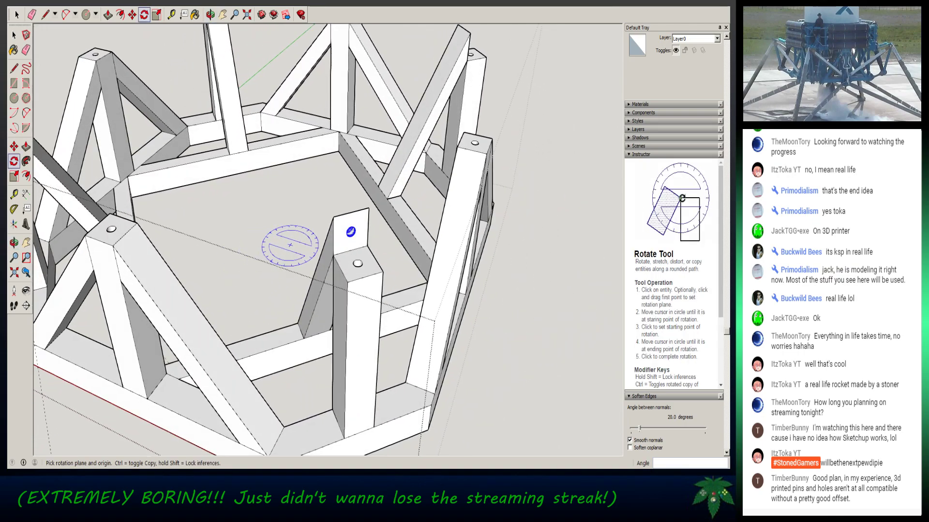
pyautogui.moveTo(378, 219); pyautogui.dragTo(141, 161, button='middle')
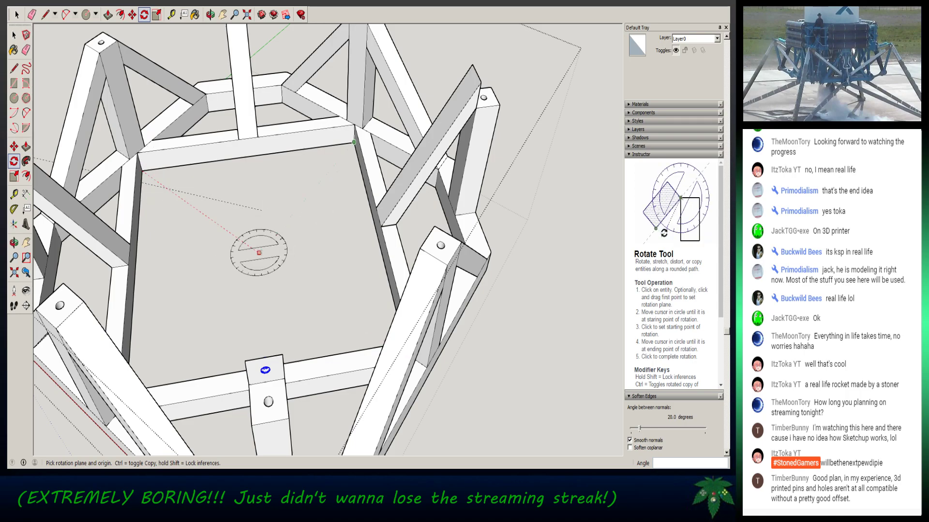
pyautogui.click(259, 253)
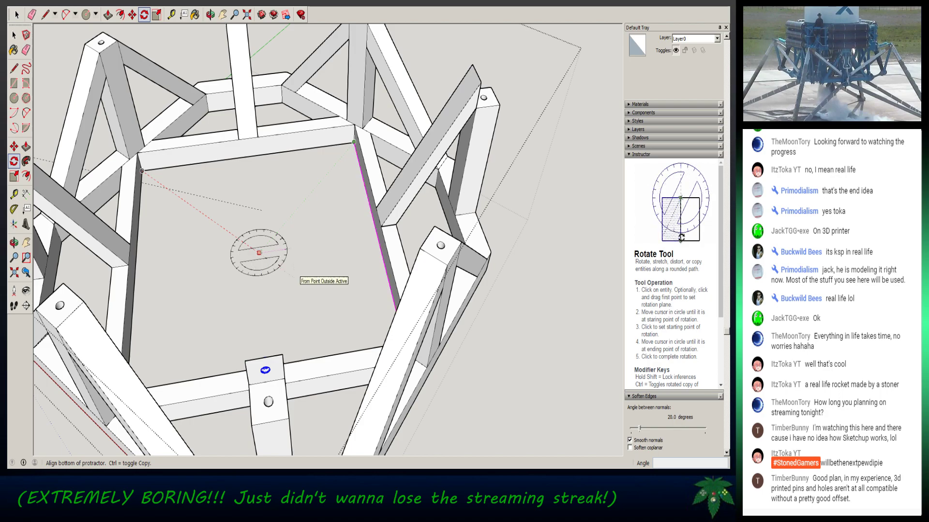
pyautogui.click(295, 274)
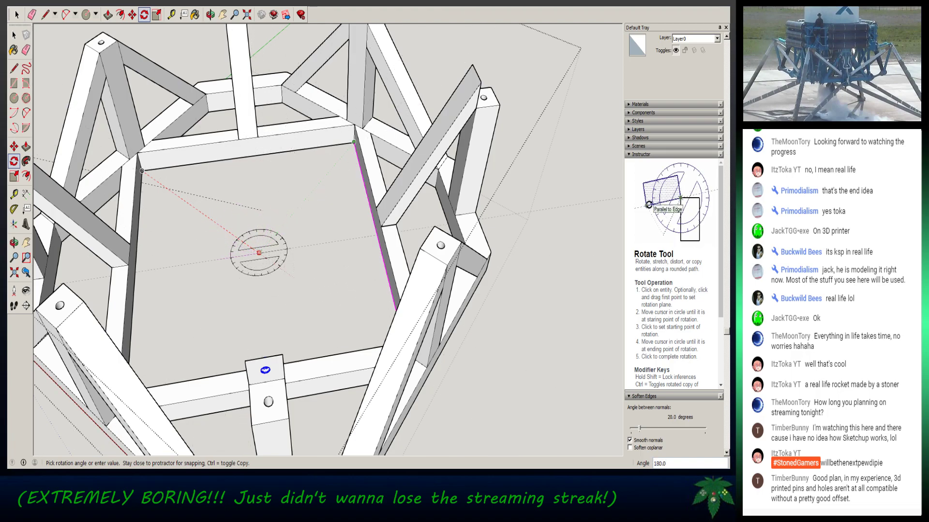
pyautogui.click(259, 252)
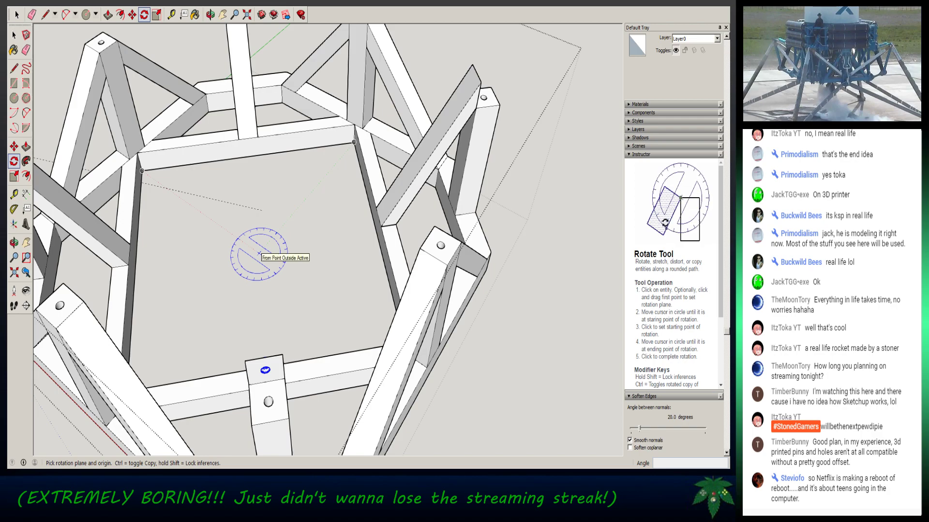
pyautogui.press('Down')
pyautogui.click(258, 252)
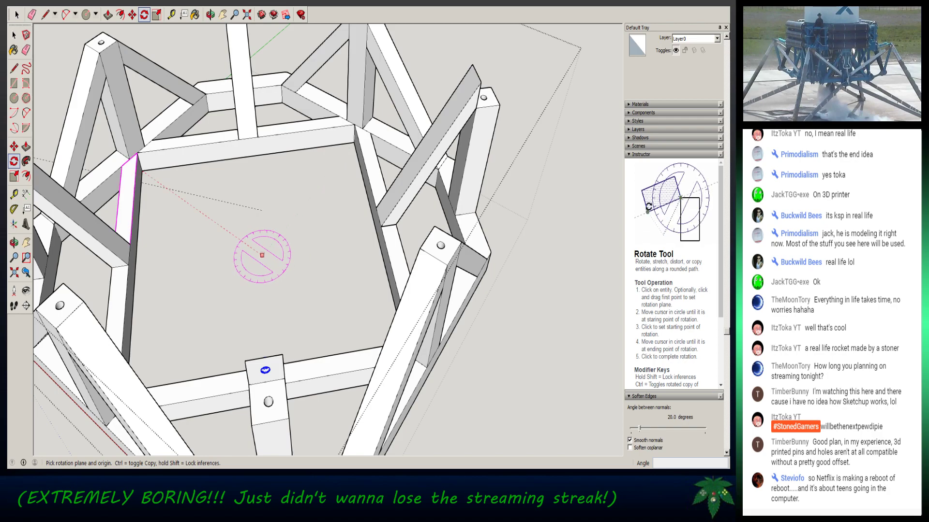
pyautogui.keyDown('shift'); pyautogui.click(354, 142); pyautogui.keyUp('shift')
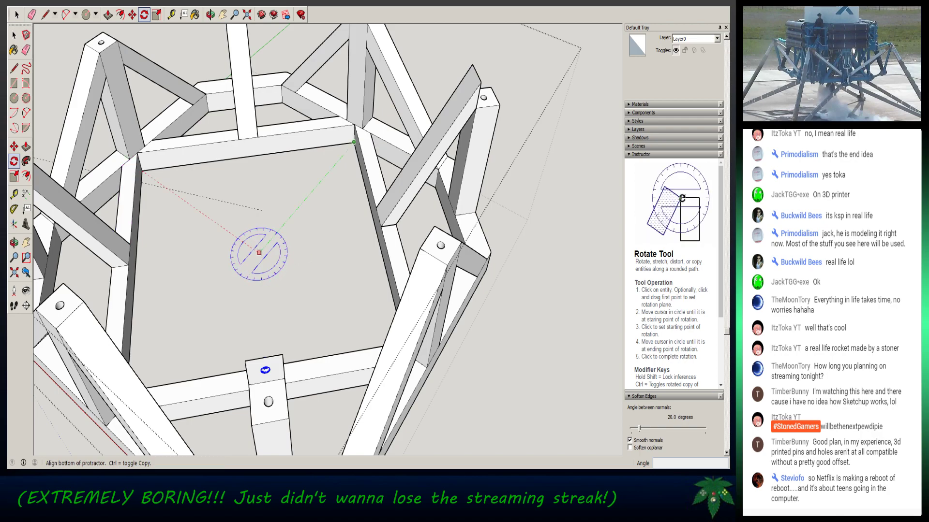
pyautogui.click(265, 370)
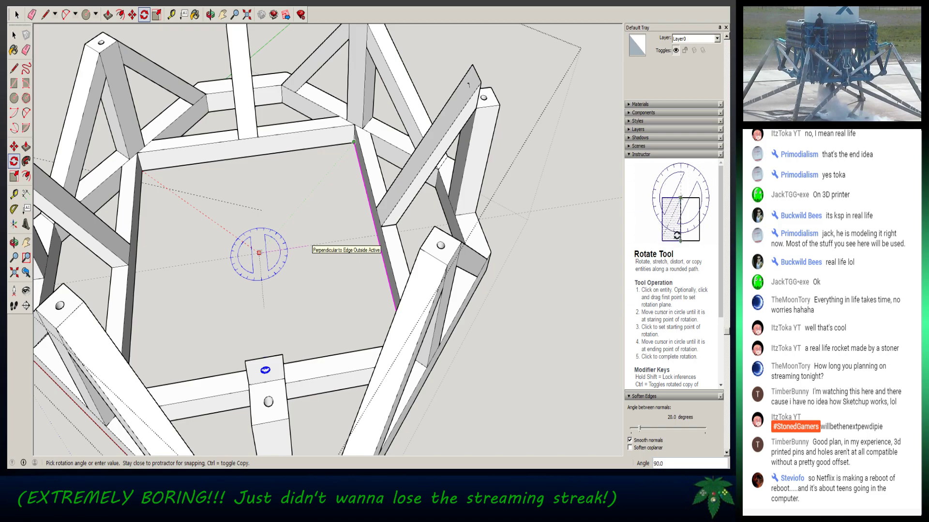
pyautogui.press('Escape')
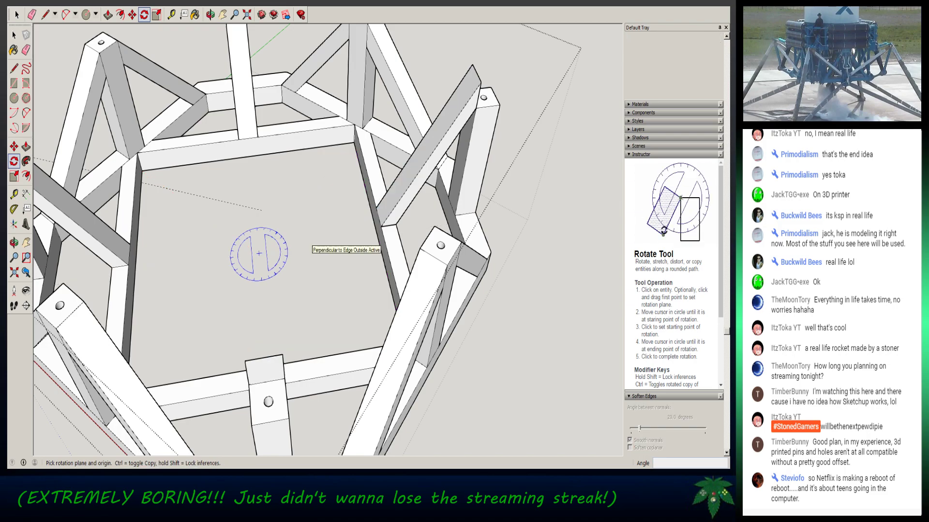
# - Push the centred circle on the slanted brace's raised end face inward 0.0625" to cut its hole
pyautogui.moveTo(272, 263); pyautogui.dragTo(262, 324, button='middle')
pyautogui.scroll(-2, 466, 257)
pyautogui.moveTo(319, 309)
pyautogui.mouseDown(button='middle')
pyautogui.moveTo(334, 309)
pyautogui.moveTo(325, 314)
pyautogui.mouseUp(button='middle')
pyautogui.scroll(5, 325, 313)
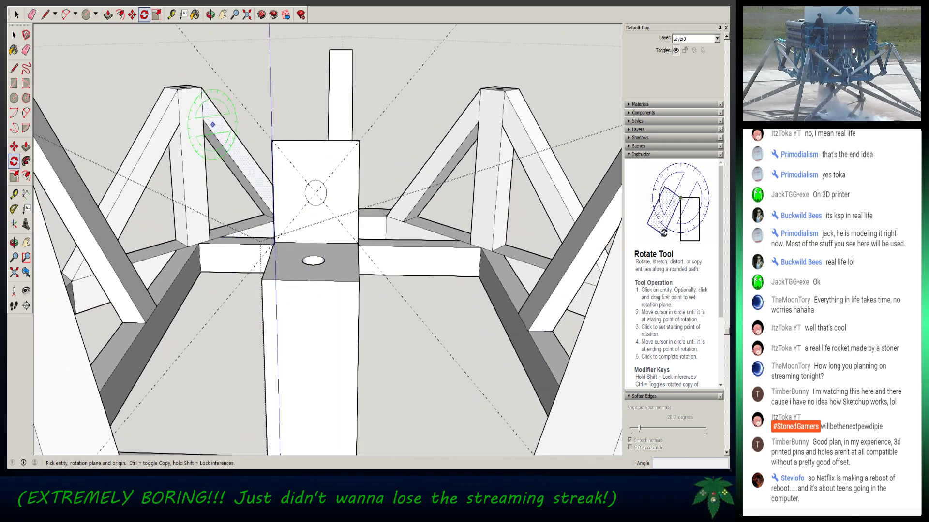
pyautogui.press('p')
pyautogui.click(108, 15)
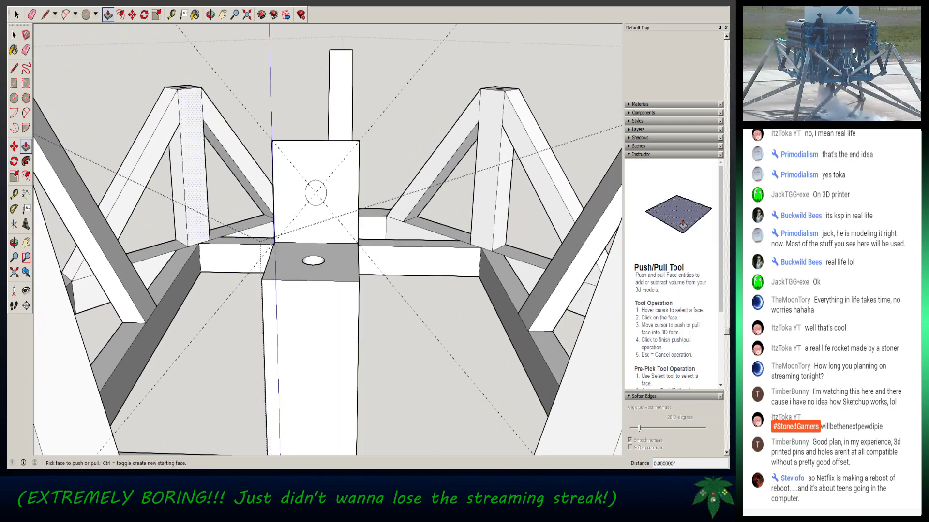
pyautogui.click(316, 192)
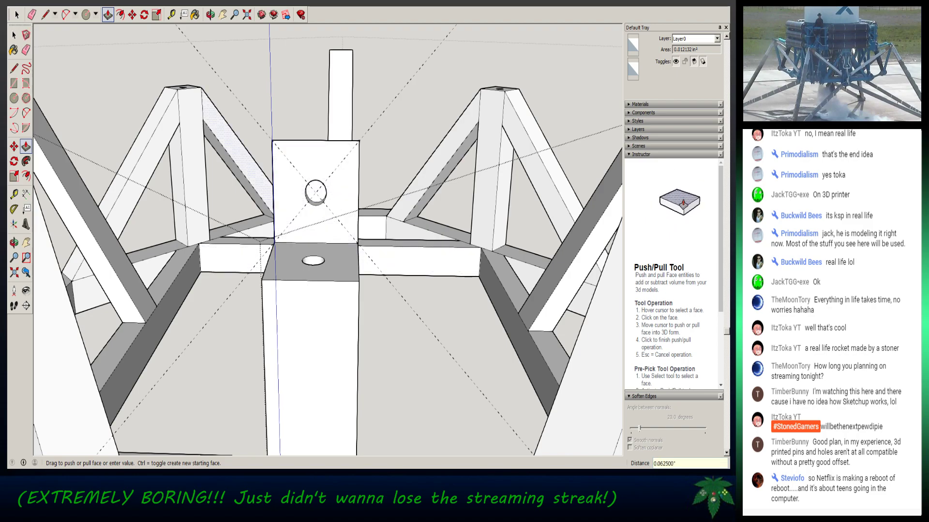
pyautogui.press('Return')
# - Select the brace end's hole and rotate a copy of it 90° around the frame's centre onto the next raised brace end
pyautogui.press('space')
pyautogui.scroll(3, 272, 175)
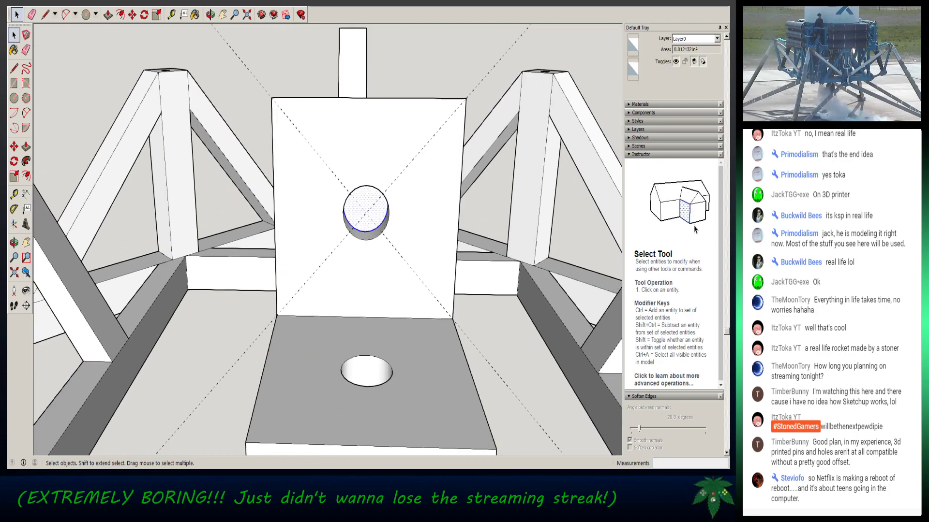
pyautogui.moveTo(426, 217); pyautogui.dragTo(387, 246, button='middle')
pyautogui.scroll(-4, 386, 247)
pyautogui.moveTo(324, 270); pyautogui.dragTo(199, 300, button='middle')
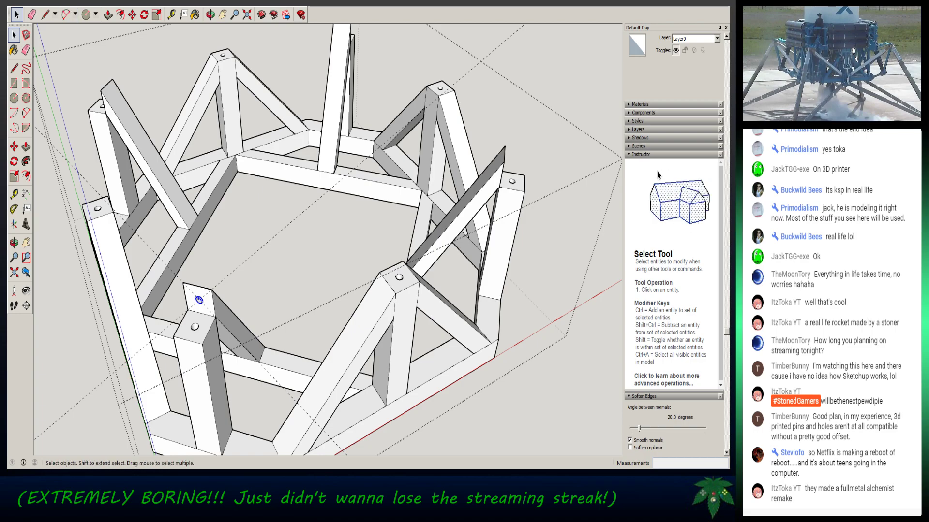
pyautogui.click(144, 15)
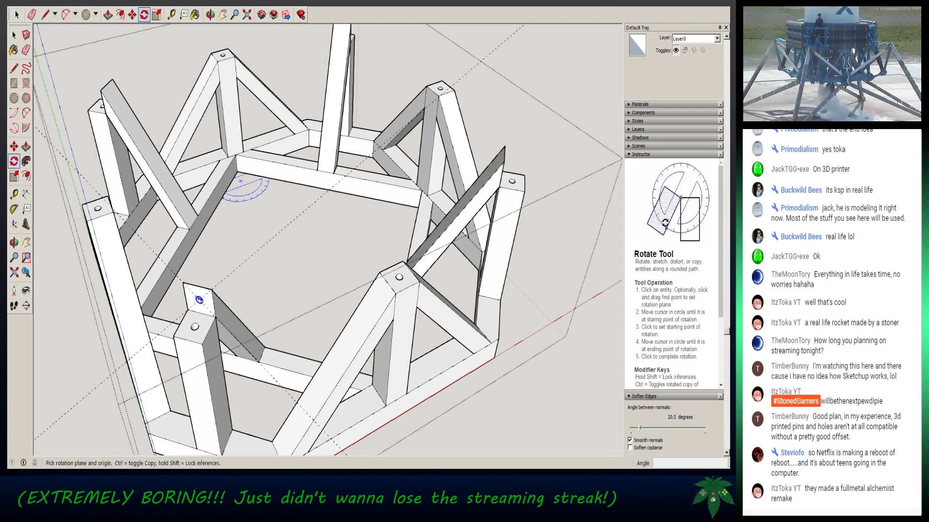
pyautogui.press('o')
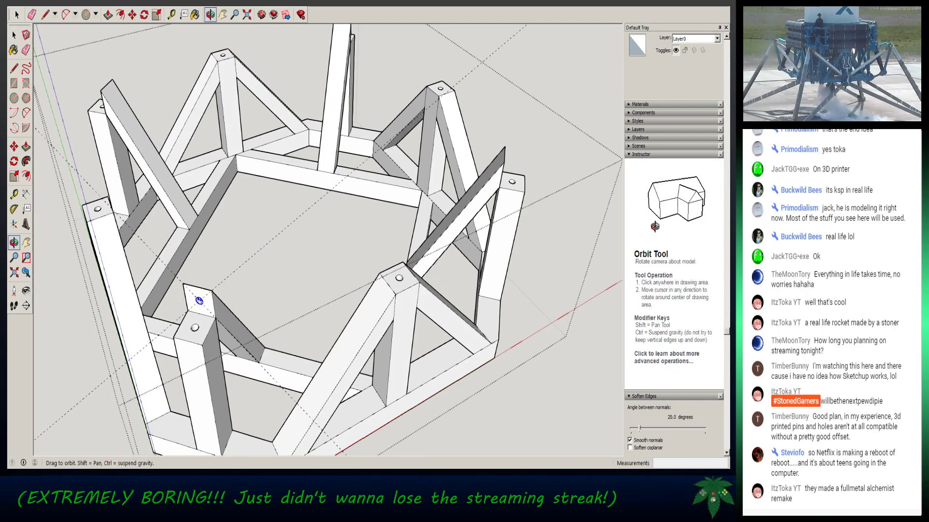
pyautogui.moveTo(290, 237); pyautogui.dragTo(290, 286, button='middle')
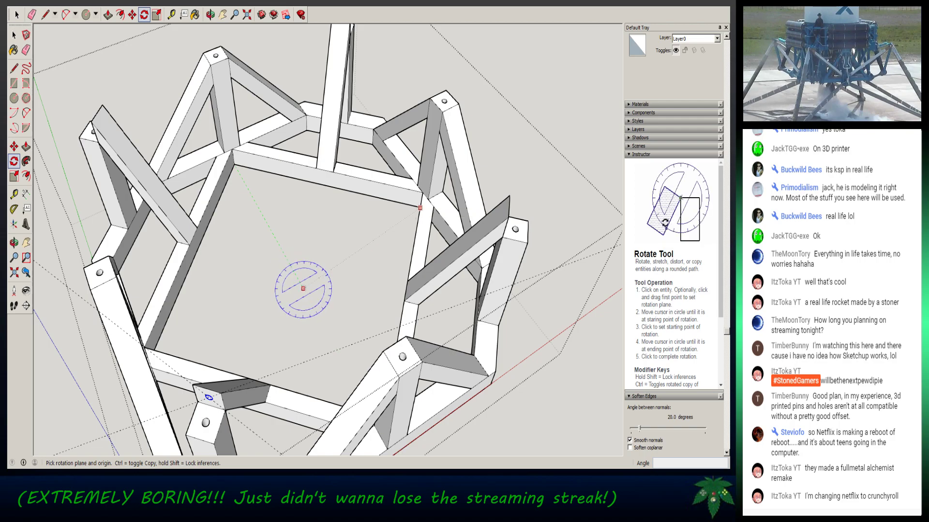
pyautogui.keyDown('shift'); pyautogui.moveTo(295, 274); pyautogui.dragTo(394, 270, button='middle'); pyautogui.keyUp('shift')
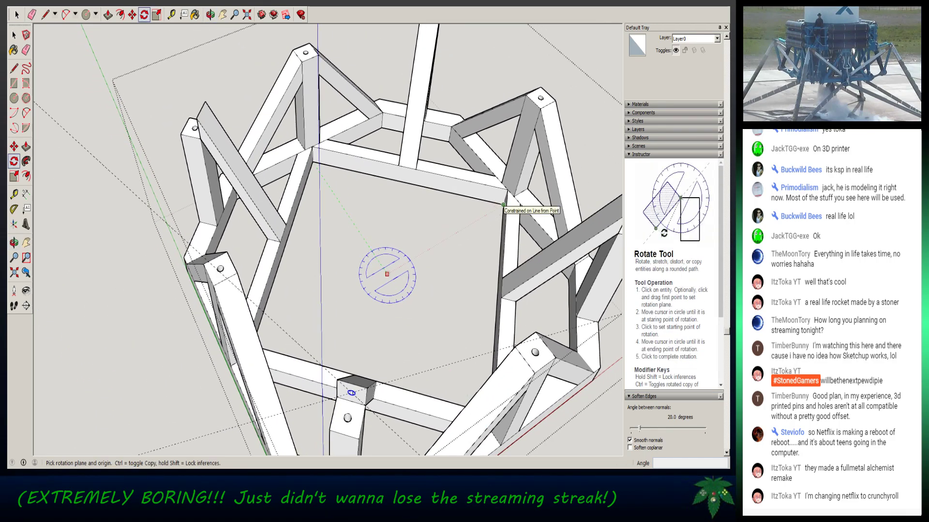
pyautogui.click(387, 274)
pyautogui.click(377, 324)
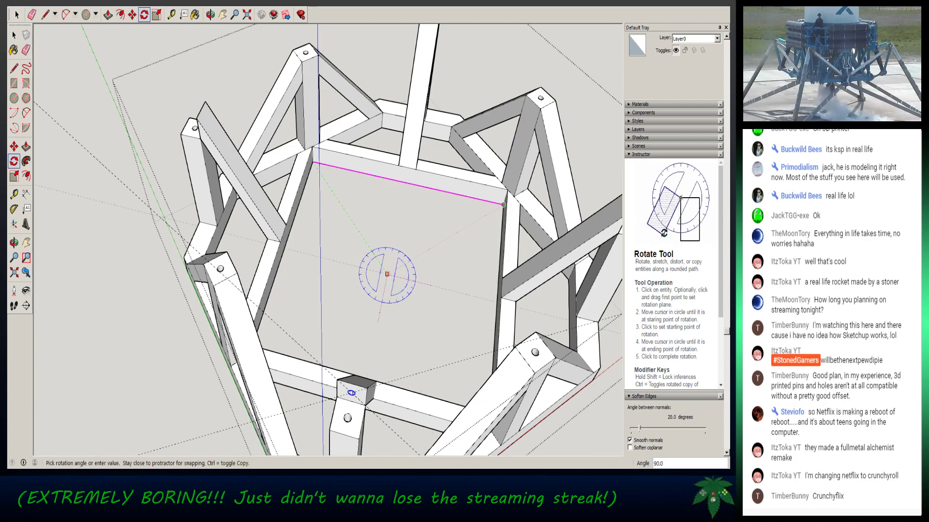
pyautogui.click(429, 284)
# - Rotate a copy of the selected hole another 90° around the frame's centre onto the third raised brace end
pyautogui.moveTo(454, 315); pyautogui.dragTo(236, 173, button='middle')
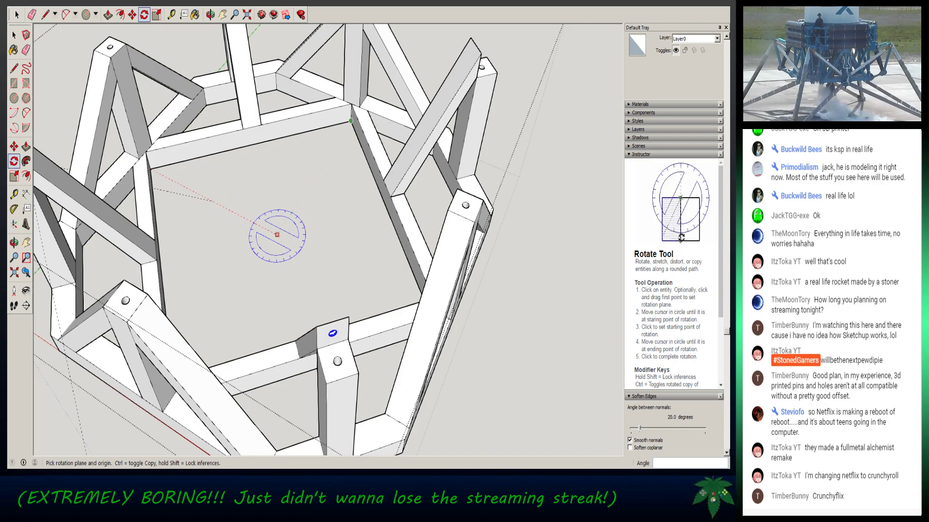
pyautogui.click(277, 235)
pyautogui.click(350, 121)
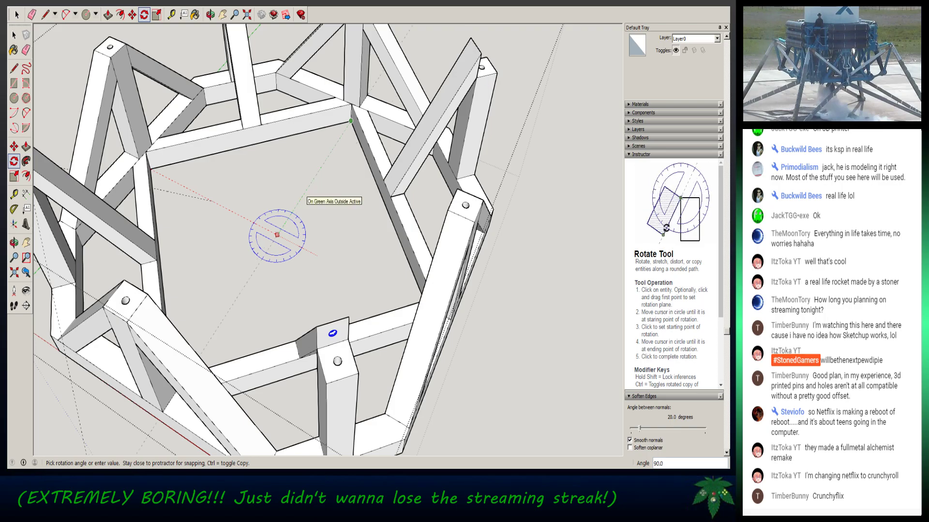
pyautogui.click(307, 190)
# - Rotate one more copy of the hole 90° around the frame's centre to reach the last raised brace end
pyautogui.moveTo(346, 238); pyautogui.dragTo(157, 198, button='middle')
pyautogui.moveTo(387, 207); pyautogui.dragTo(292, 220, button='middle')
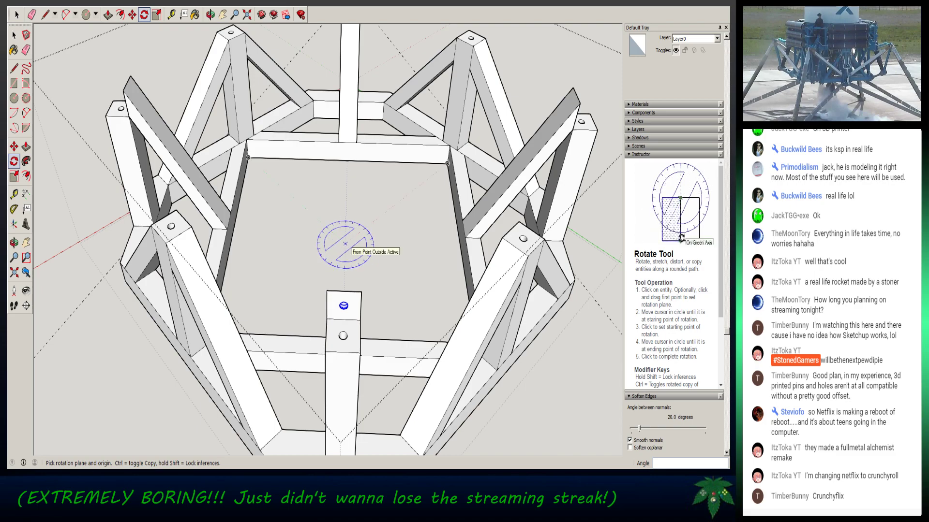
pyautogui.click(344, 243)
pyautogui.click(345, 261)
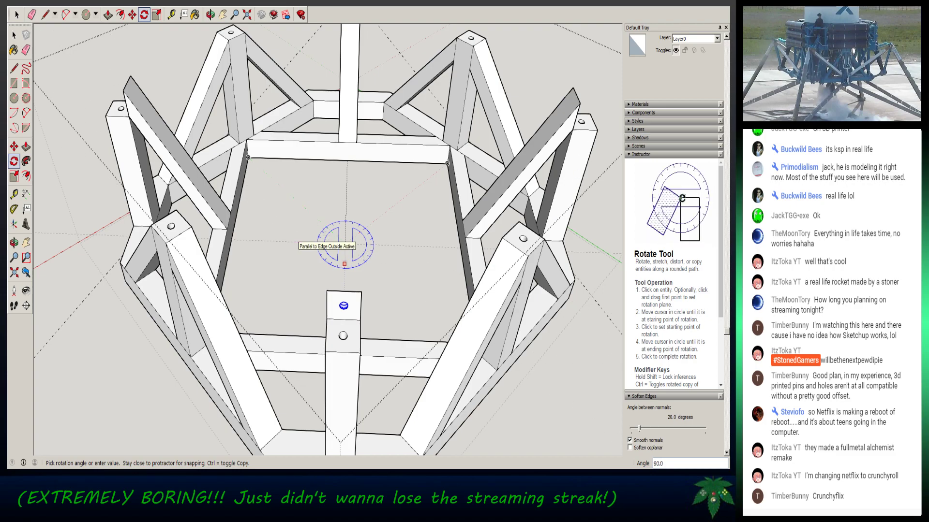
pyautogui.click(344, 264)
# - Inspect the copied holes on the raised brace ends around the frame and clear the selection
pyautogui.moveTo(430, 262); pyautogui.dragTo(77, 242, button='middle')
pyautogui.moveTo(229, 239); pyautogui.dragTo(308, 295, button='middle')
pyautogui.moveTo(271, 411); pyautogui.dragTo(131, 373, button='middle')
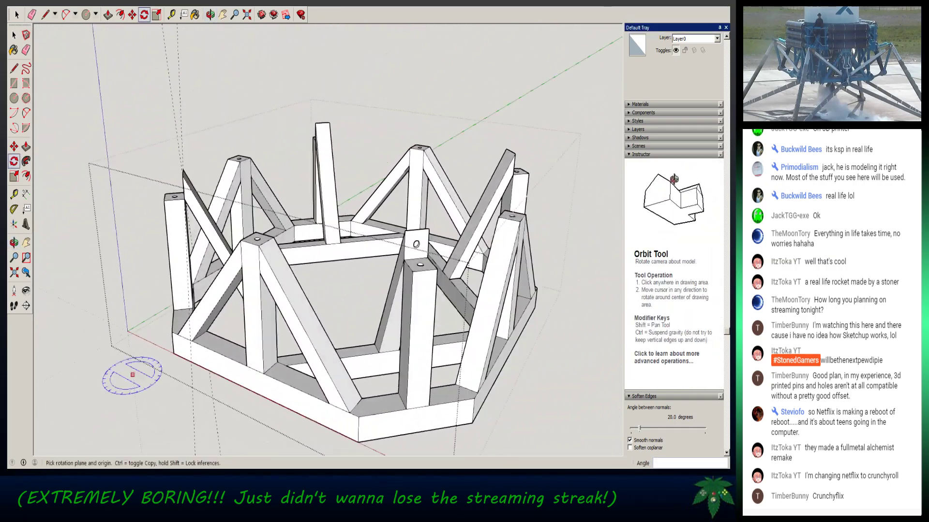
pyautogui.moveTo(367, 290); pyautogui.dragTo(251, 290, button='middle')
pyautogui.moveTo(426, 302)
pyautogui.mouseDown(button='middle')
pyautogui.moveTo(364, 317)
pyautogui.moveTo(232, 295)
pyautogui.moveTo(341, 285)
pyautogui.moveTo(435, 315)
pyautogui.mouseUp(button='middle')
pyautogui.moveTo(410, 257); pyautogui.dragTo(266, 305, button='middle')
pyautogui.press('q')
pyautogui.click(17, 14)
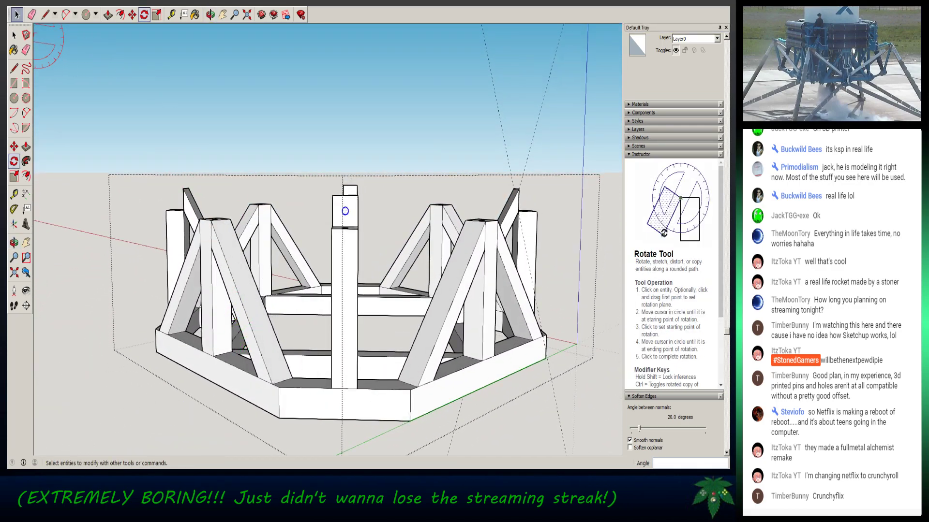
pyautogui.scroll(3, 368, 222)
pyautogui.scroll(6, 347, 221)
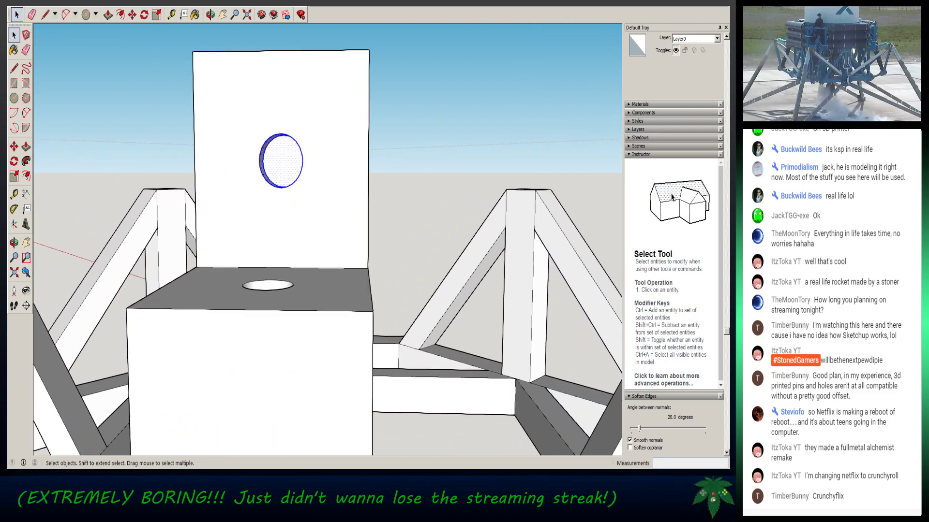
pyautogui.moveTo(347, 221); pyautogui.dragTo(373, 319, button='middle')
pyautogui.scroll(-1, 457, 328)
pyautogui.click(457, 329)
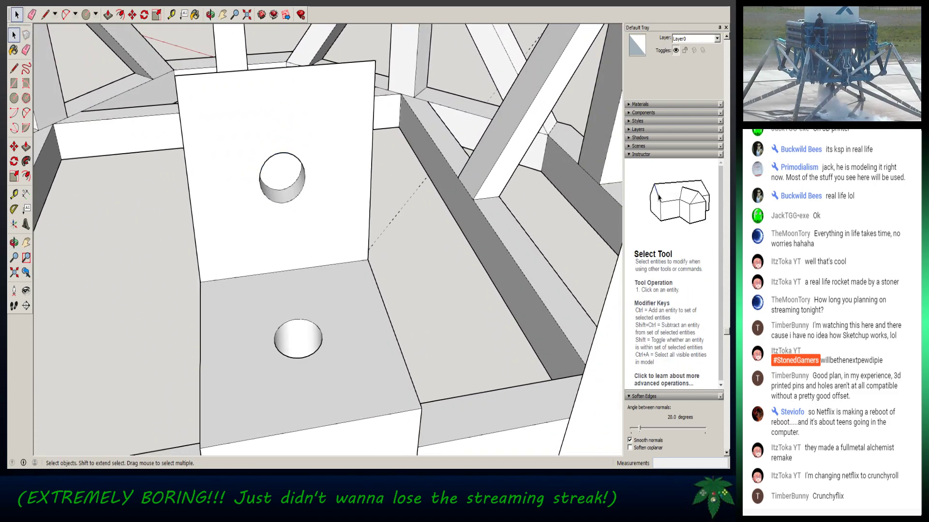
# - Finish editing the lower braced frame group and return to the complete lander assembly
pyautogui.scroll(-2, 457, 329)
pyautogui.scroll(-10, 327, 239)
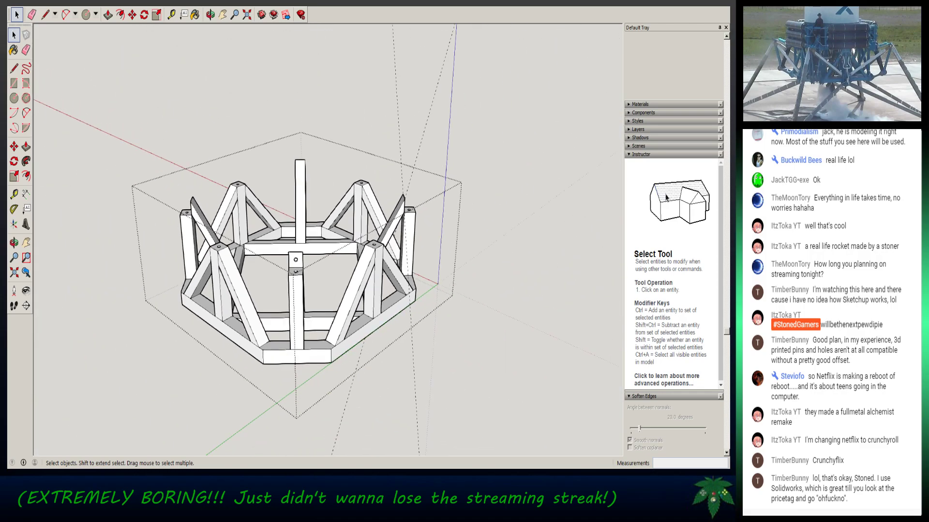
pyautogui.scroll(-2, 312, 242)
pyautogui.moveTo(312, 242); pyautogui.dragTo(395, 232, button='middle')
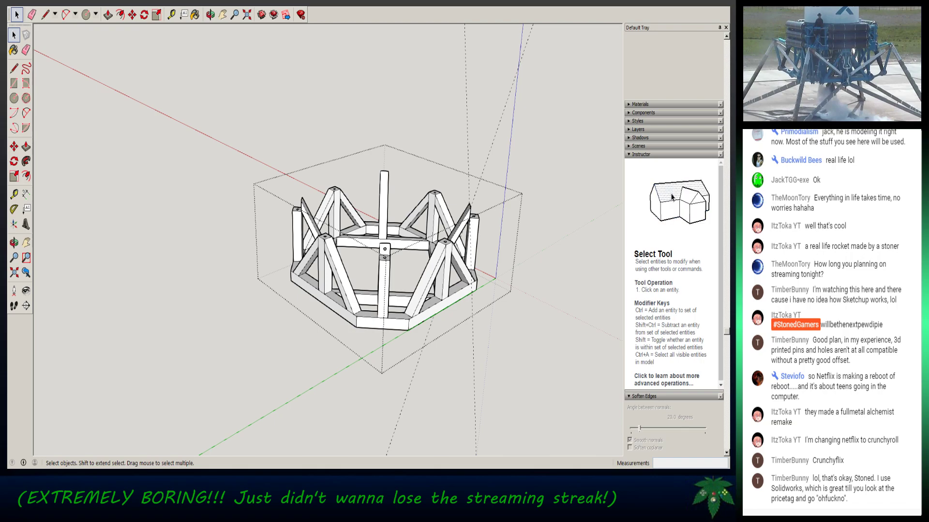
pyautogui.scroll(1, 429, 318)
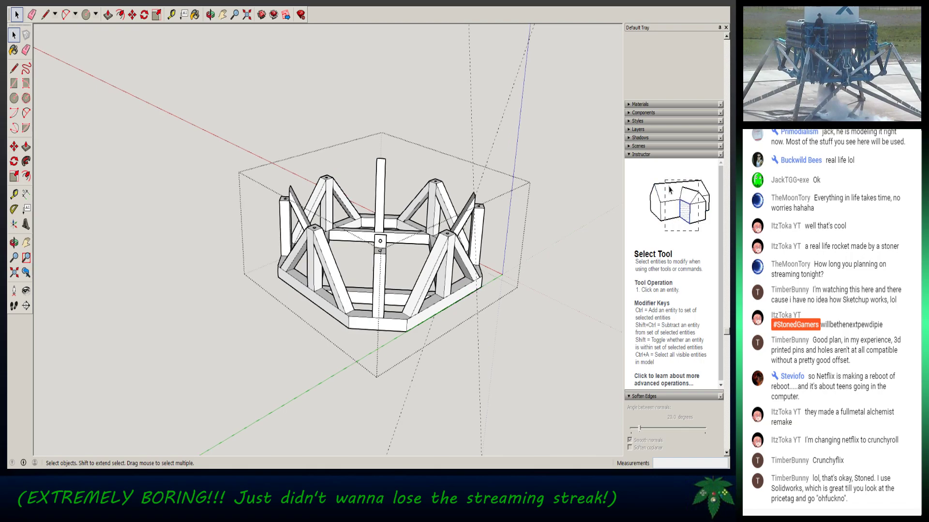
pyautogui.press('Escape')
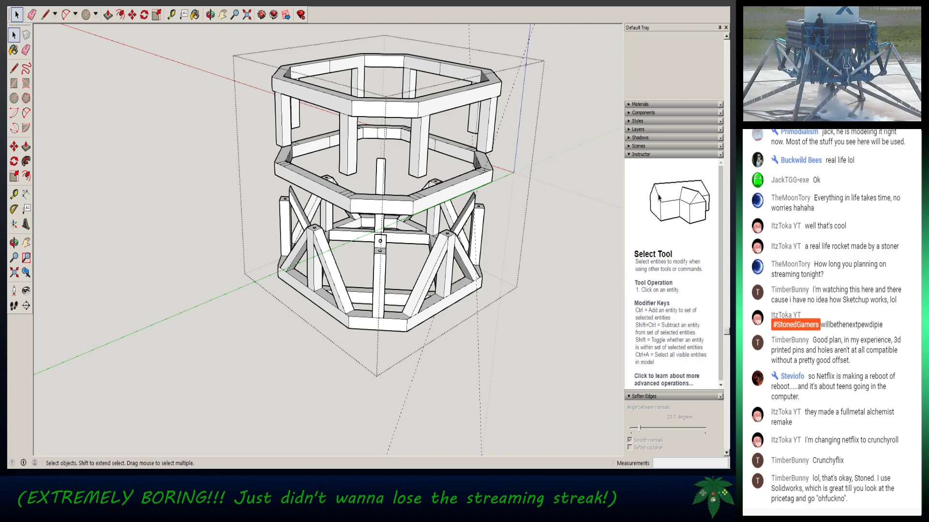
# - Open the middle octagonal ring group for editing, with its underside in view
pyautogui.moveTo(367, 290); pyautogui.dragTo(395, 355, button='middle')
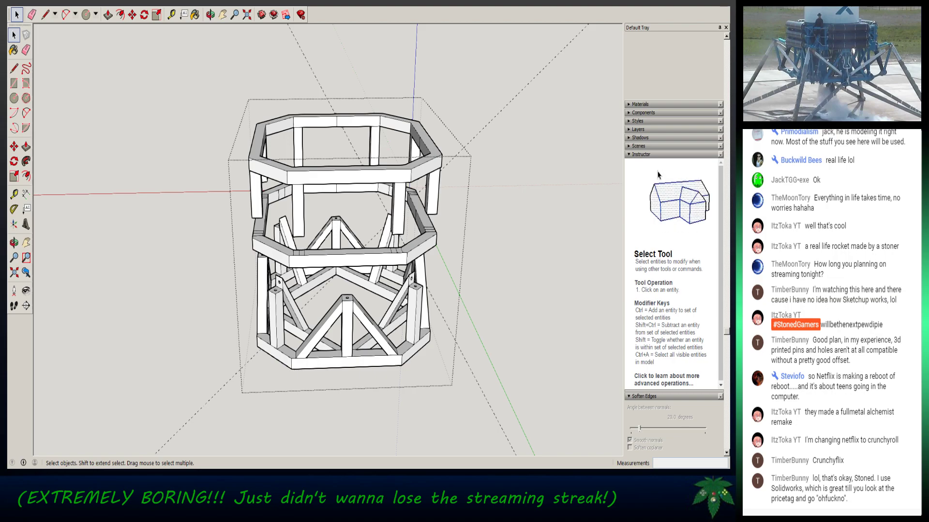
pyautogui.moveTo(338, 270); pyautogui.dragTo(389, 283, button='middle')
pyautogui.press('space')
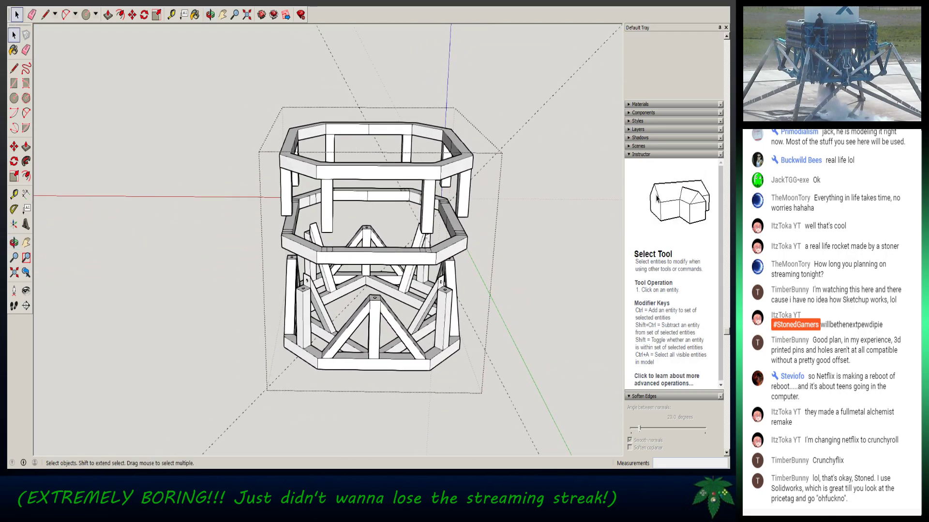
pyautogui.scroll(5, 378, 323)
pyautogui.scroll(-3, 369, 290)
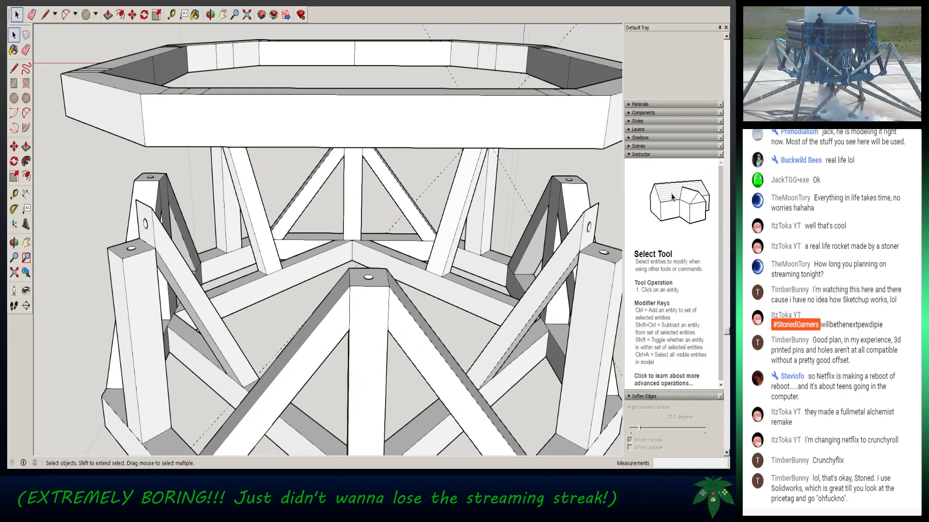
pyautogui.moveTo(369, 290); pyautogui.dragTo(371, 159, button='middle')
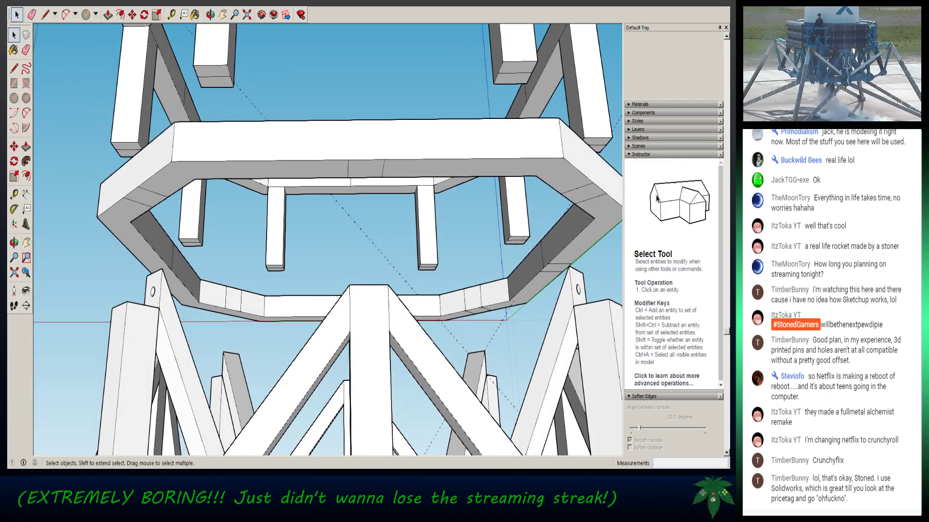
pyautogui.doubleClick(371, 154)
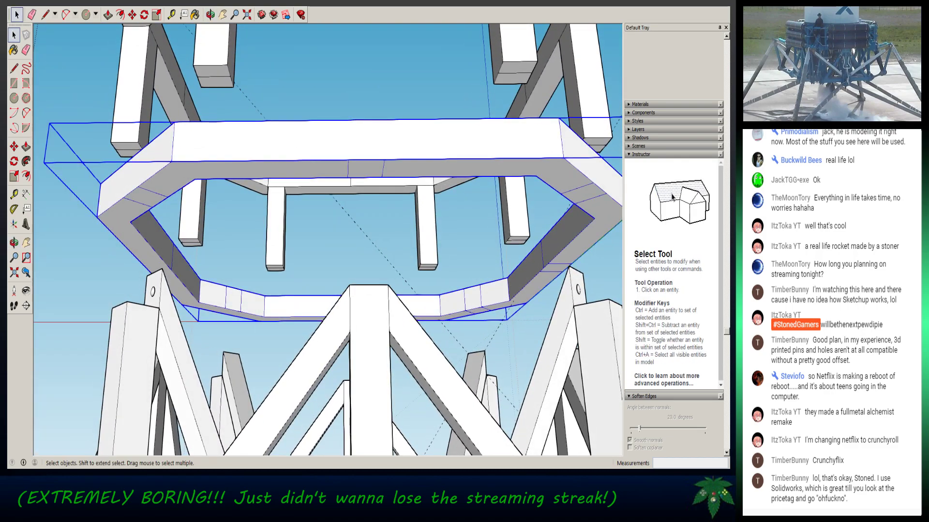
# - Draw a 0.0625" radius circle at the centre of the marked square on the underside of the ring's far straight side
pyautogui.scroll(4, 371, 150)
pyautogui.scroll(-3, 371, 150)
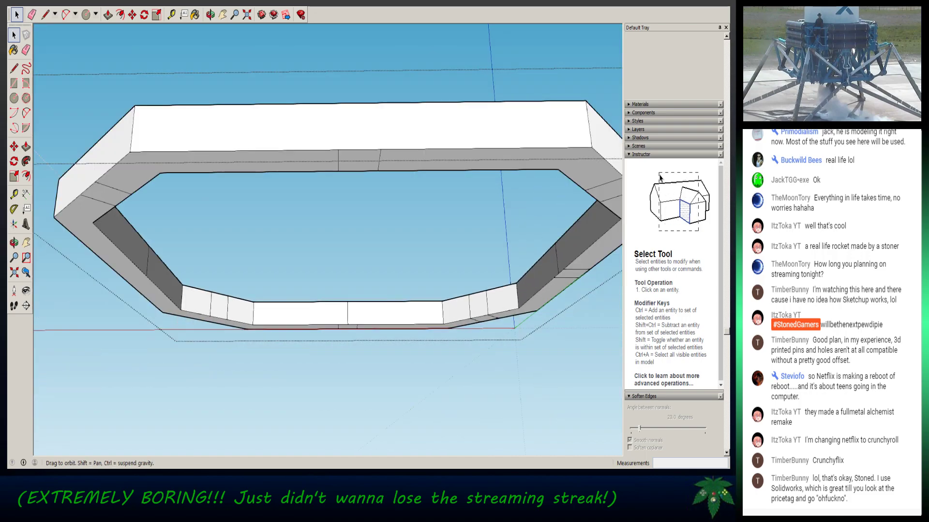
pyautogui.moveTo(371, 159); pyautogui.dragTo(371, 136, button='middle')
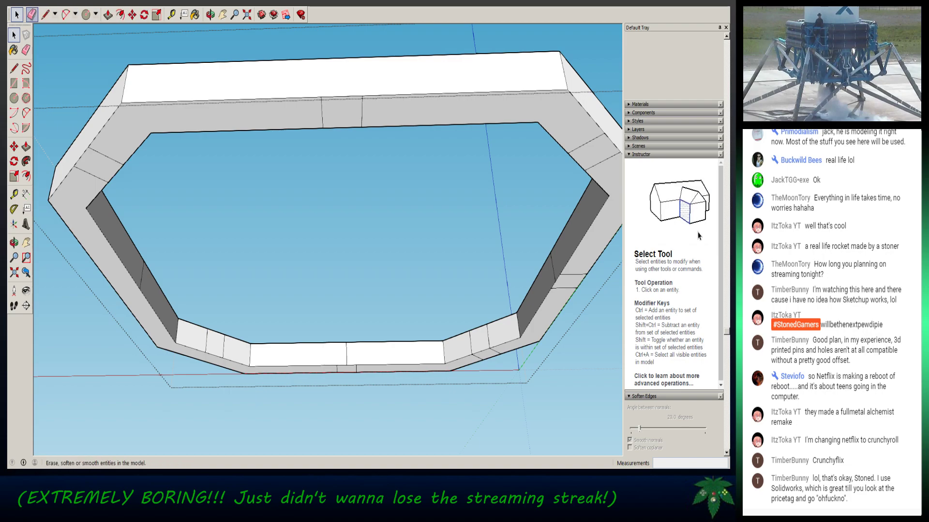
pyautogui.click(86, 14)
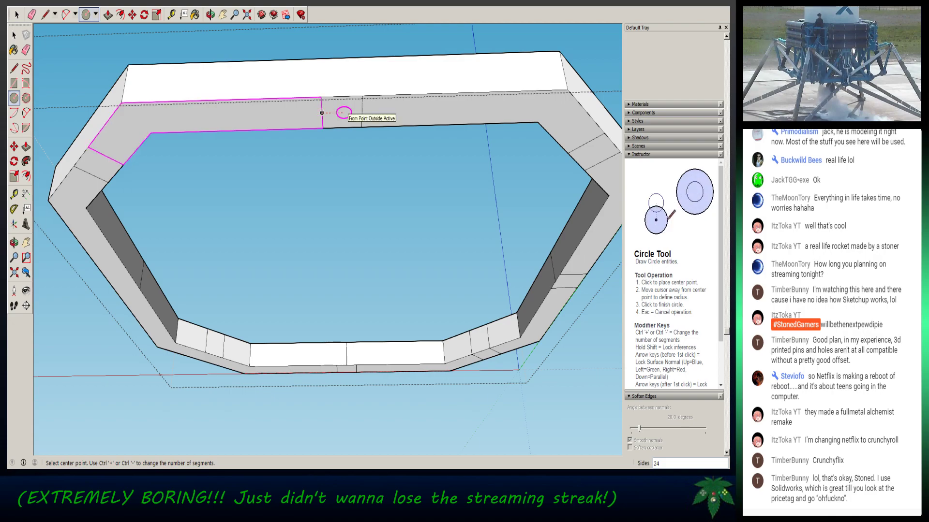
pyautogui.click(342, 112)
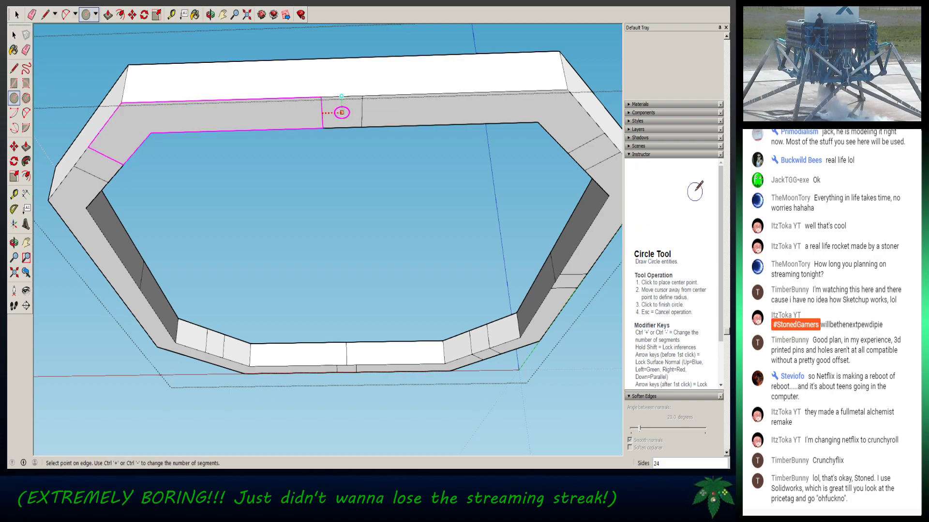
pyautogui.click(342, 112)
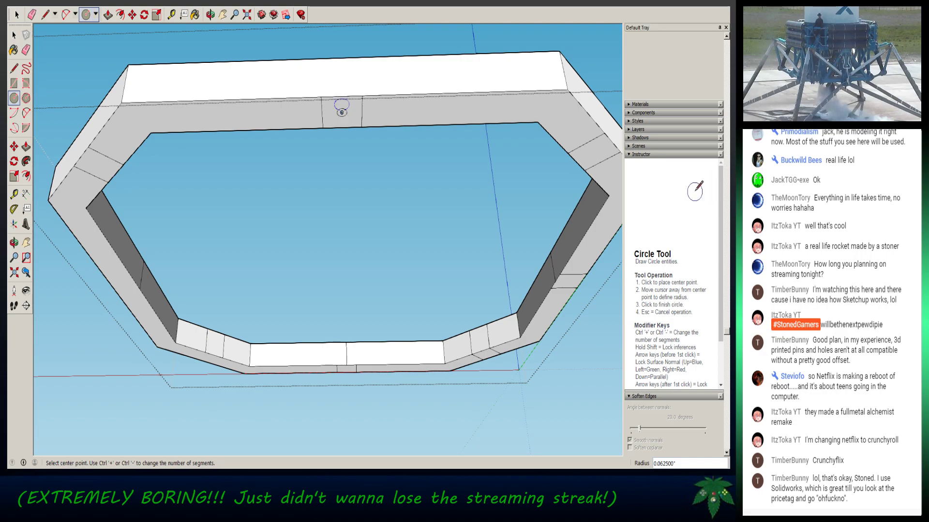
# - Push the circle 1/4" into the ring's underside to cut the first pin hole
pyautogui.press('p')
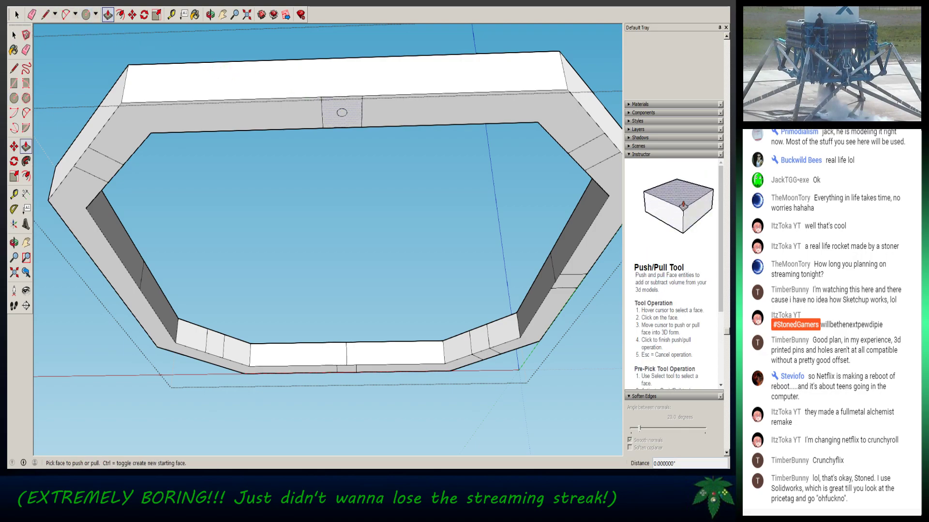
pyautogui.click(342, 112)
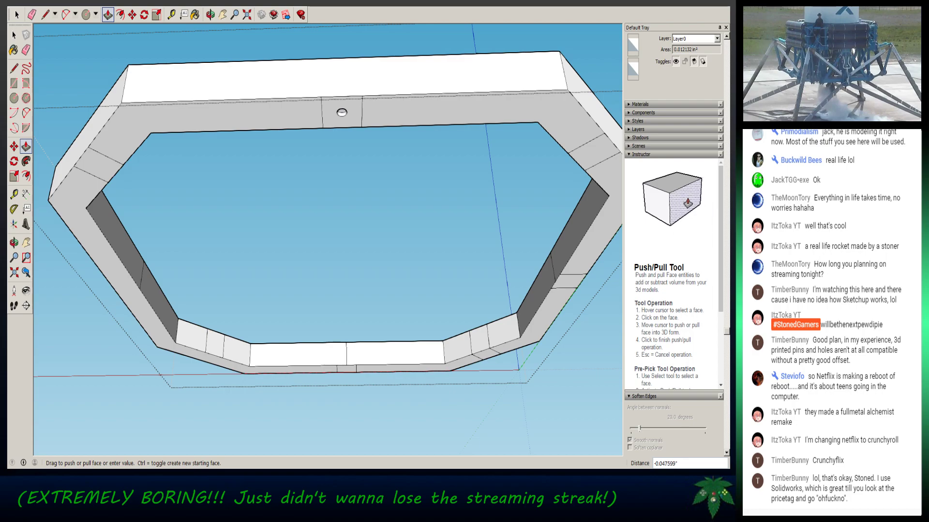
pyautogui.write('1/4')
pyautogui.press('Return')
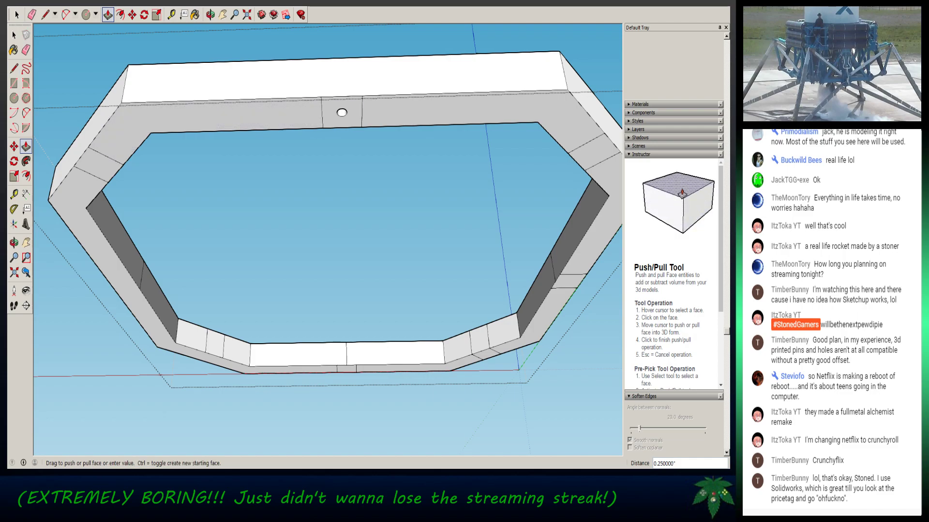
pyautogui.press('space')
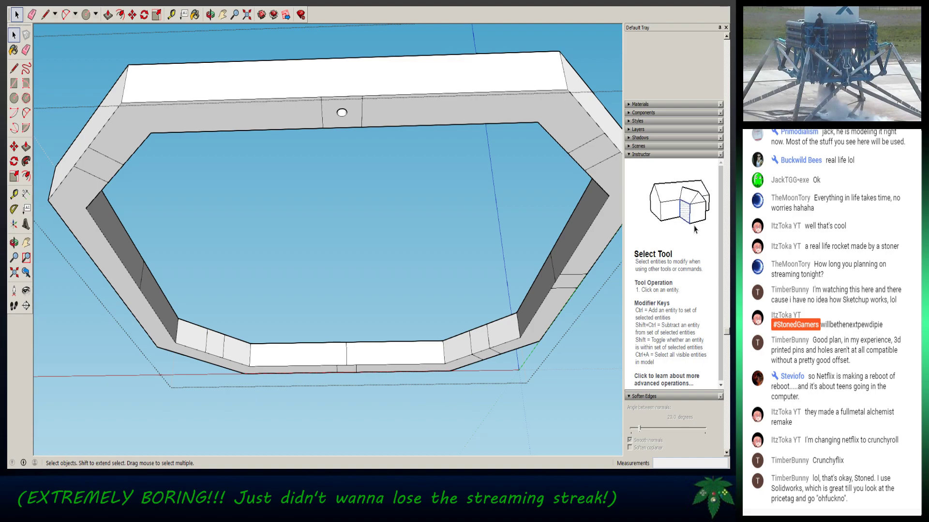
# - Lay two crossing diagonal guides corner to corner over the marked square on the adjacent angled side of the ring's underside
pyautogui.moveTo(339, 213); pyautogui.dragTo(256, 215, button='middle')
pyautogui.moveTo(232, 246); pyautogui.dragTo(203, 247, button='middle')
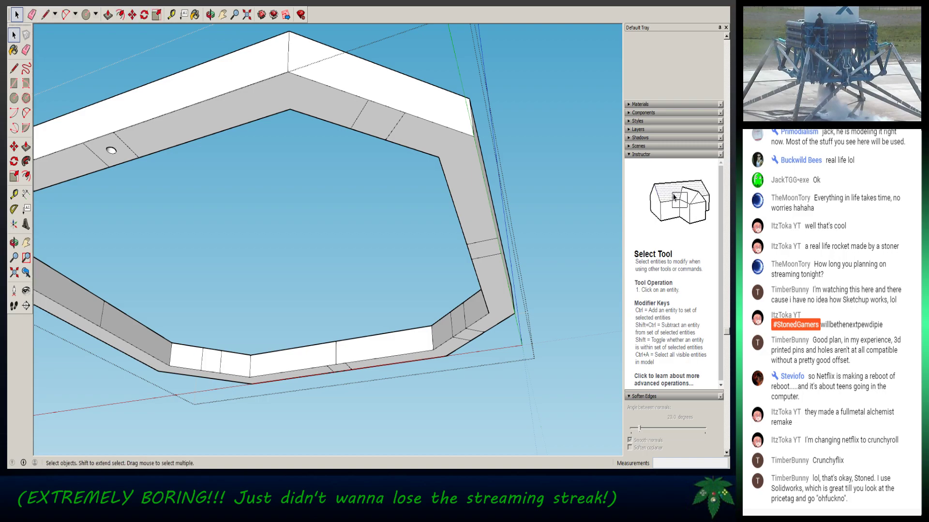
pyautogui.click(171, 15)
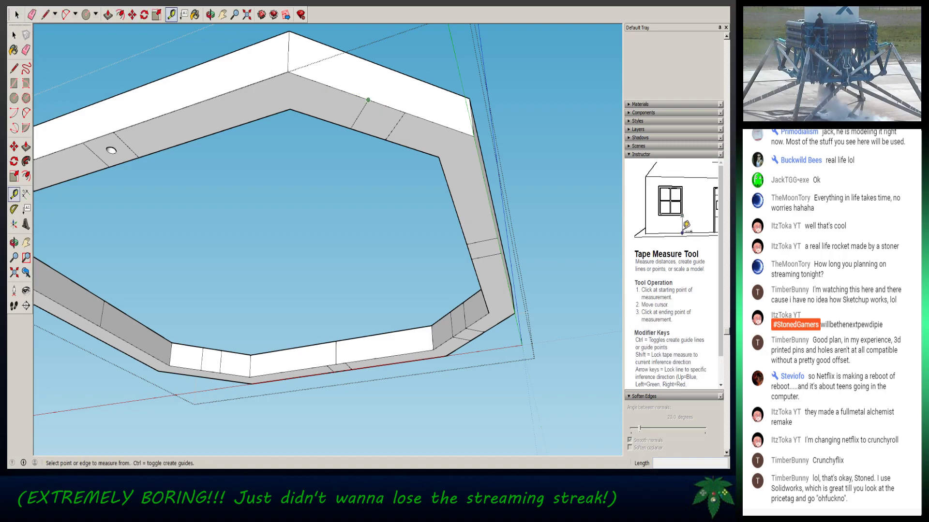
pyautogui.click(368, 99)
pyautogui.click(385, 140)
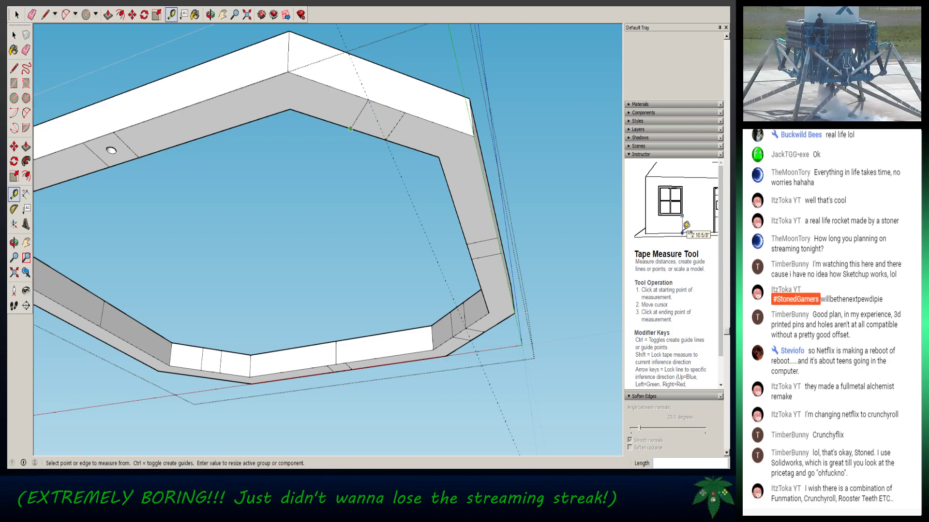
pyautogui.click(350, 129)
pyautogui.click(405, 112)
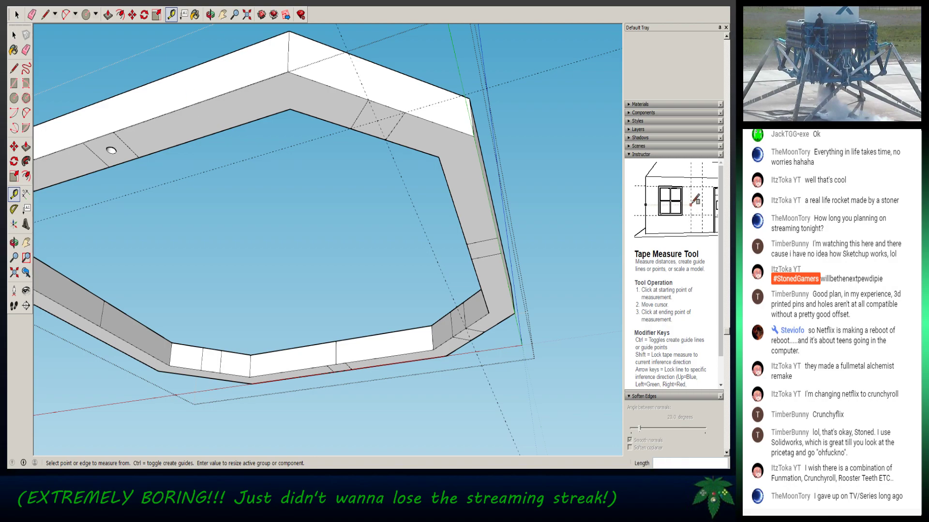
# - Draw a 0.0625" radius circle at the guides' crossing on the angled side and push it in 0.25"
pyautogui.click(86, 15)
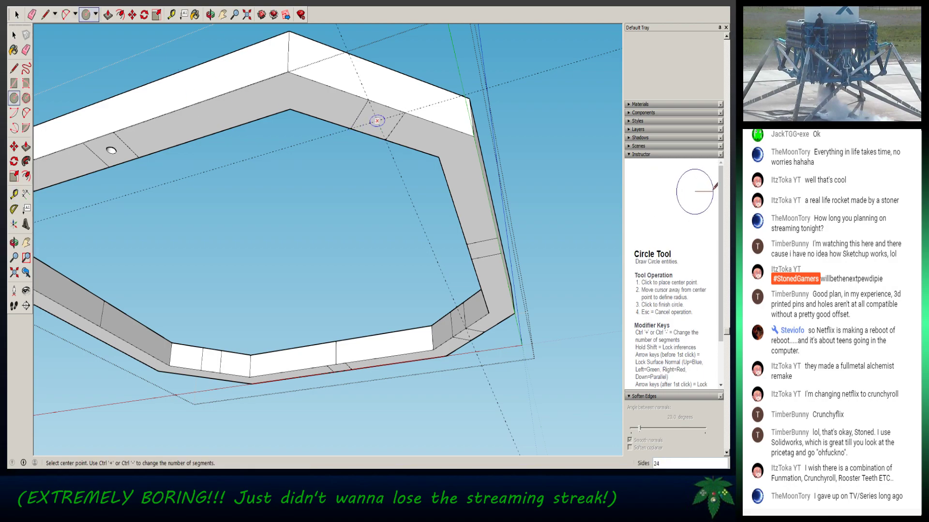
pyautogui.click(377, 121)
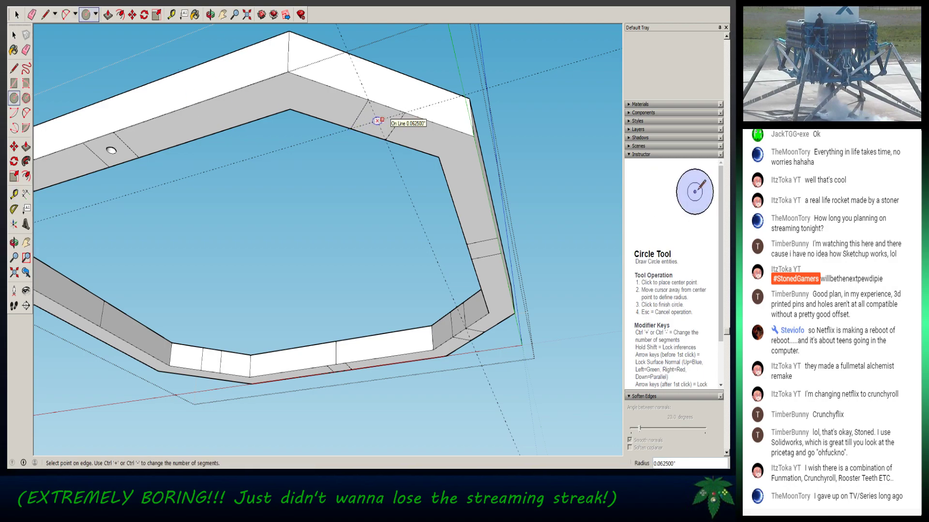
pyautogui.click(382, 120)
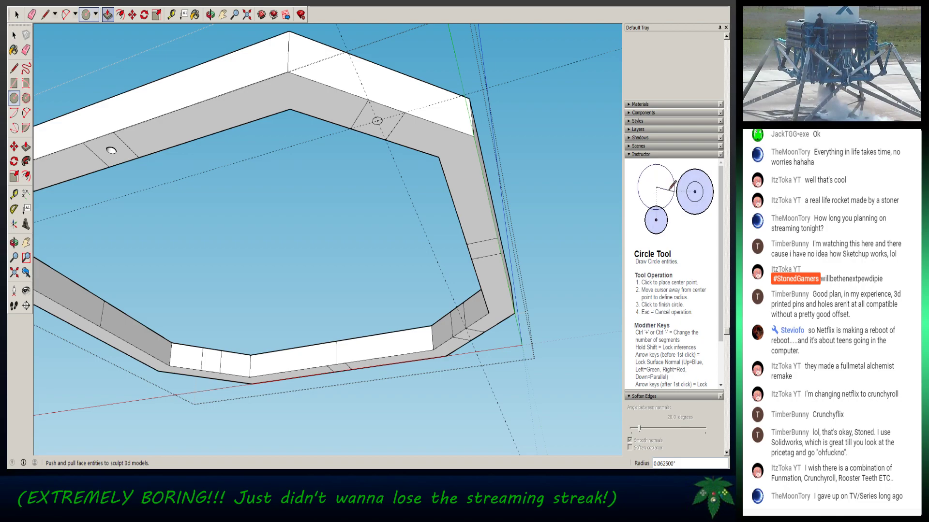
pyautogui.click(108, 15)
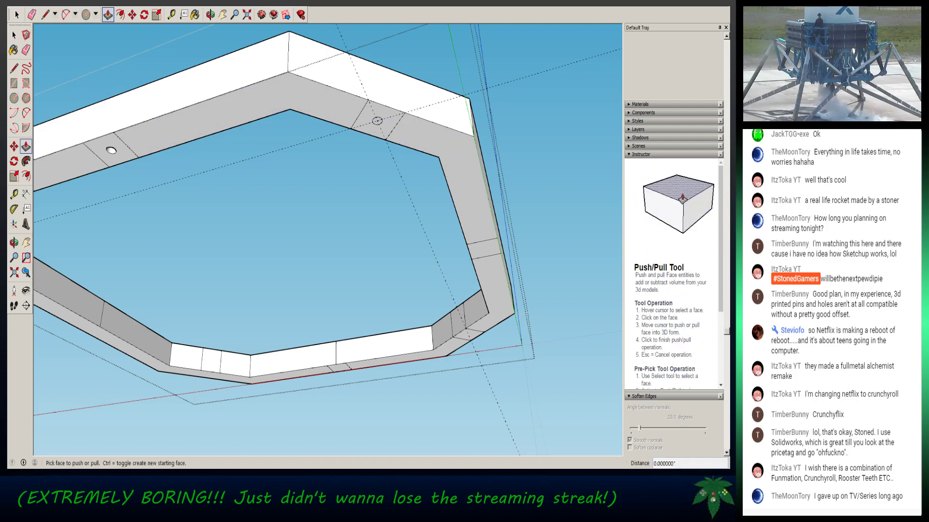
pyautogui.click(377, 121)
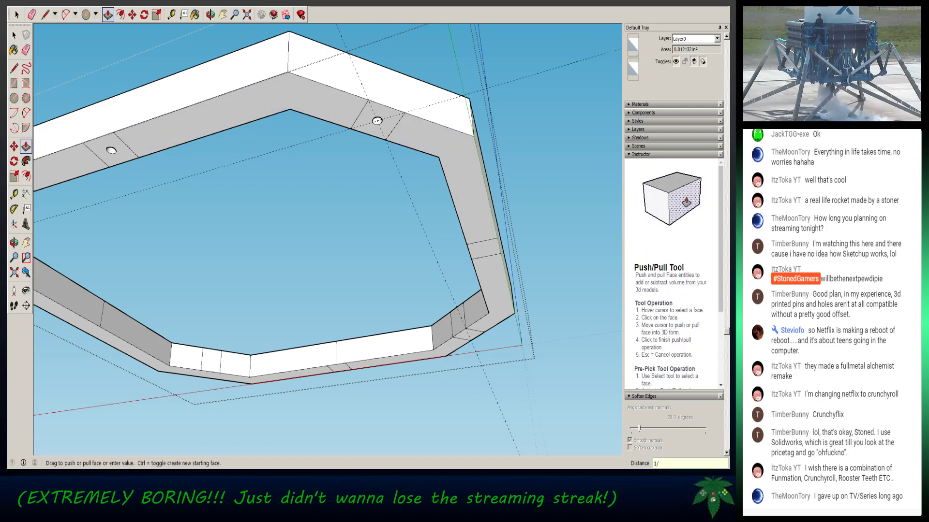
# - On the next straight side, draw a 0.0625" radius circle centred in the marked square and push it in 0.25"
pyautogui.moveTo(377, 121); pyautogui.dragTo(285, 135, button='middle')
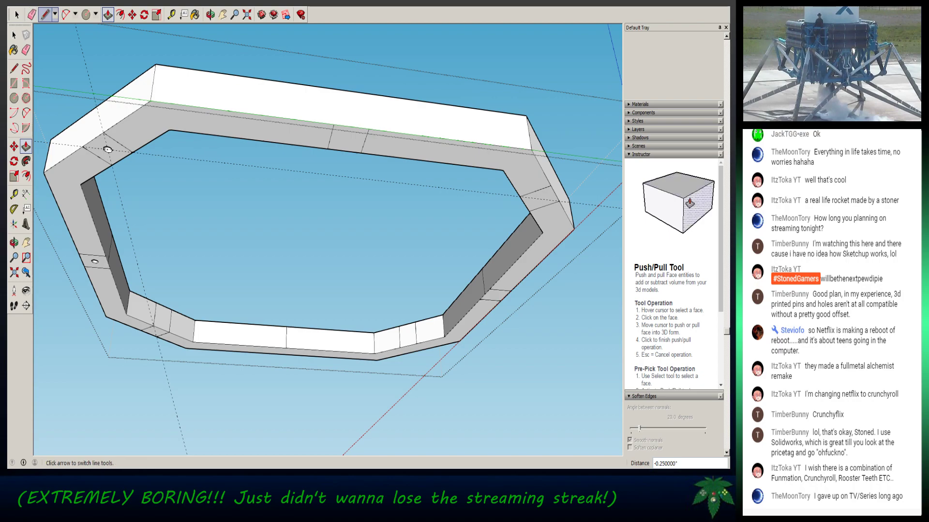
pyautogui.click(86, 14)
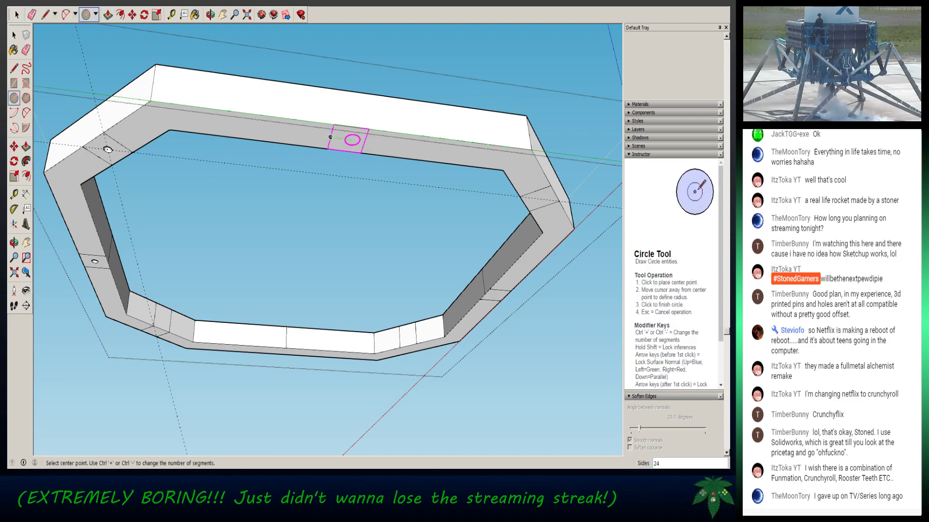
pyautogui.click(347, 139)
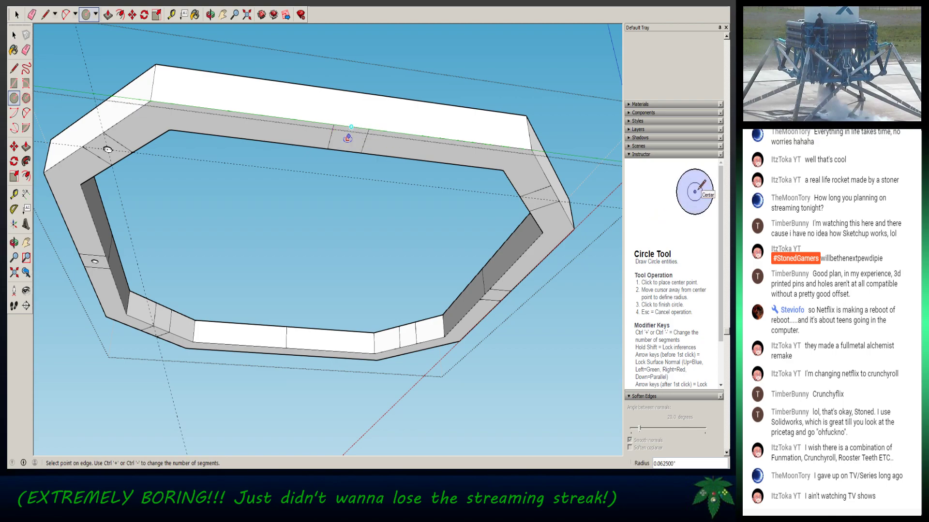
pyautogui.click(349, 140)
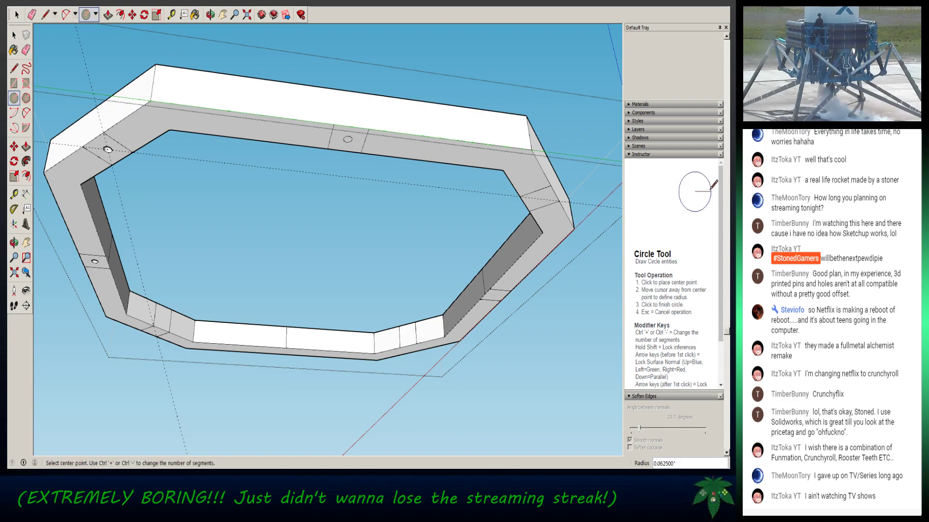
pyautogui.press('p')
pyautogui.click(348, 140)
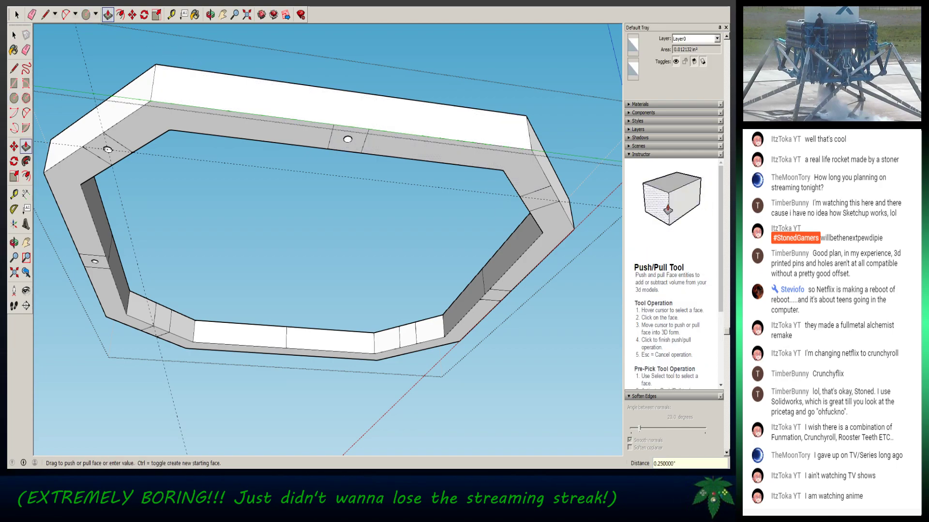
pyautogui.press('Return')
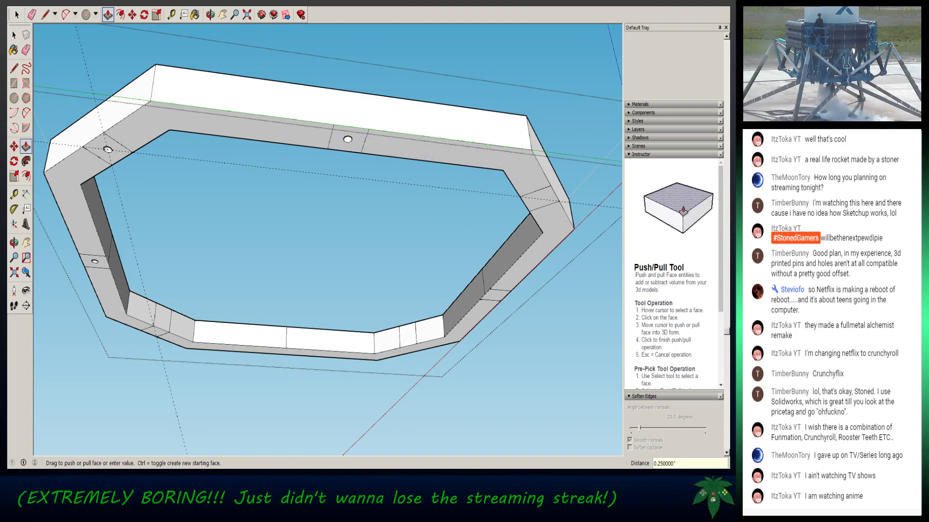
# - Add a diagonal guide across the marked square on the next angled side, crossing the existing guide at its centre
pyautogui.moveTo(348, 140); pyautogui.dragTo(271, 145, button='middle')
pyautogui.moveTo(203, 196); pyautogui.dragTo(111, 192, button='middle')
pyautogui.moveTo(329, 193); pyautogui.dragTo(316, 172, button='middle')
pyautogui.scroll(2, 315, 172)
pyautogui.scroll(-1, 316, 172)
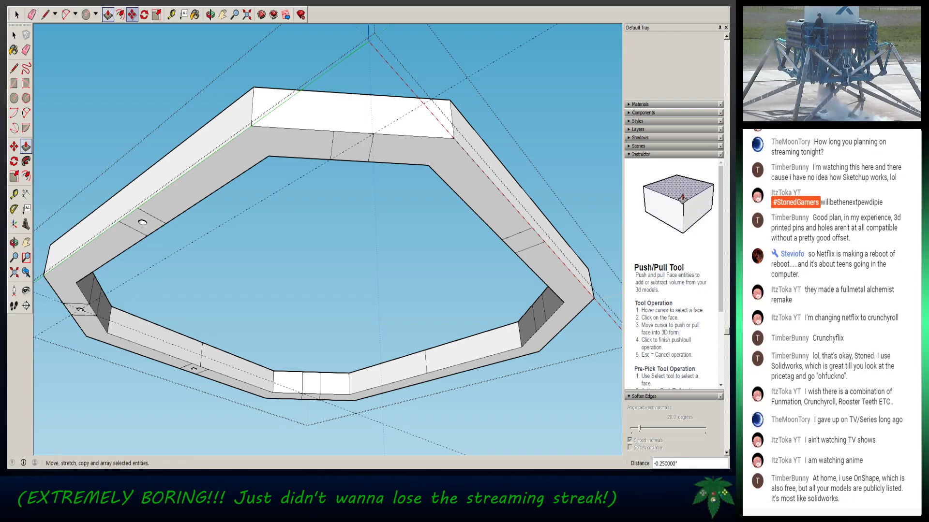
pyautogui.click(171, 15)
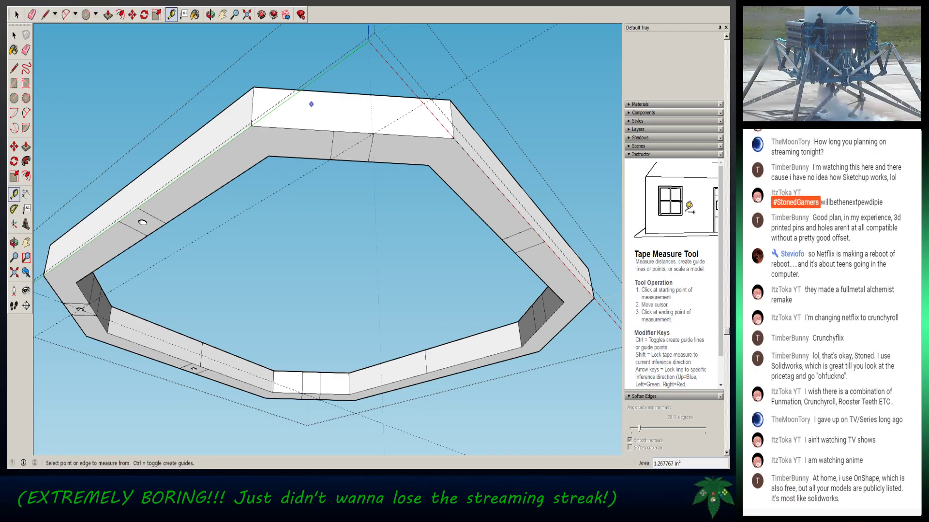
pyautogui.click(333, 131)
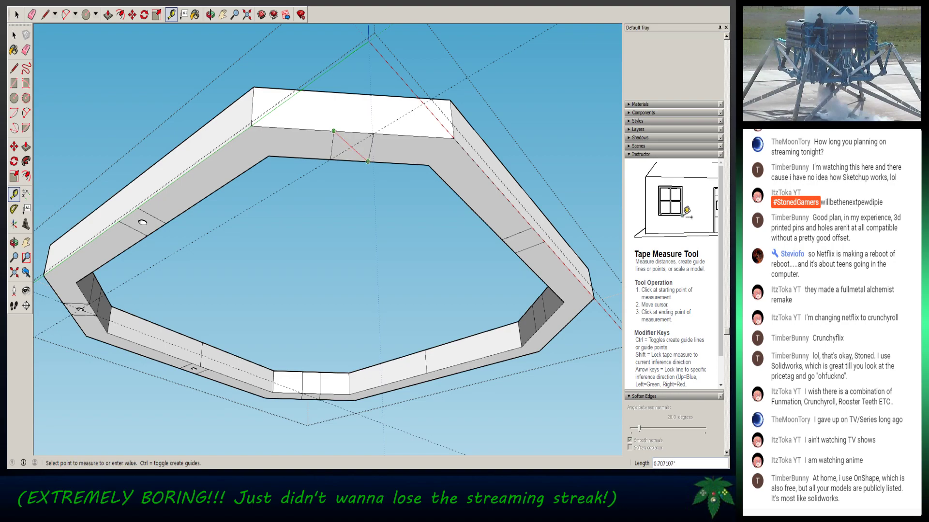
pyautogui.click(368, 161)
# - Draw a 0.0625" radius circle where the guides cross on this second angled side and push it in 0.25"
pyautogui.press('c')
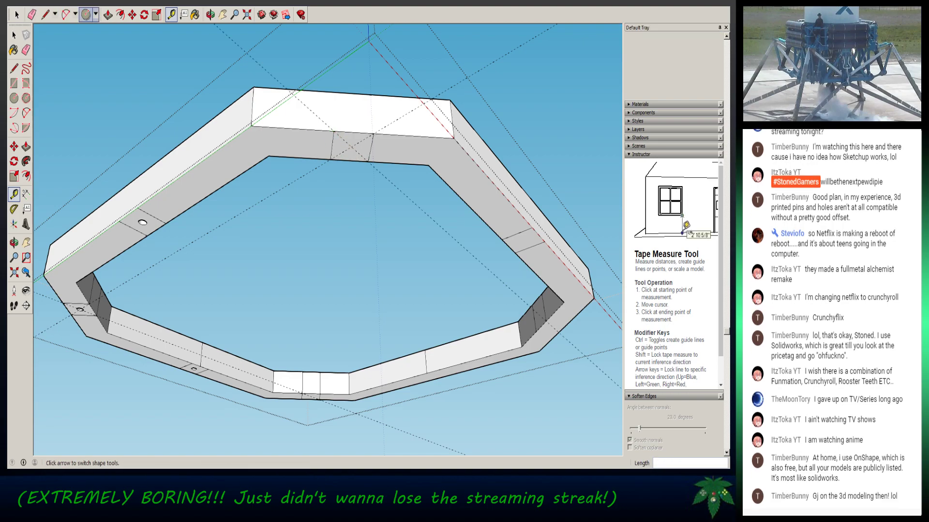
pyautogui.click(351, 146)
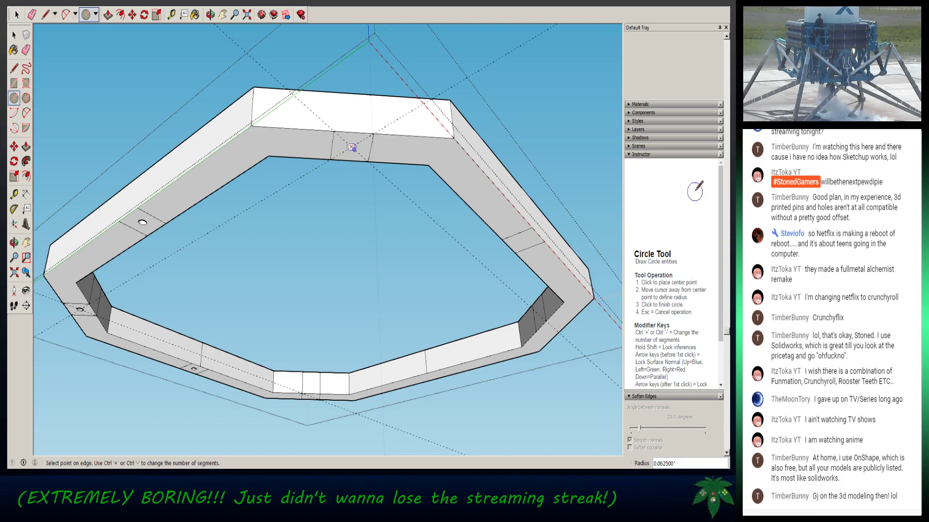
pyautogui.press('Return')
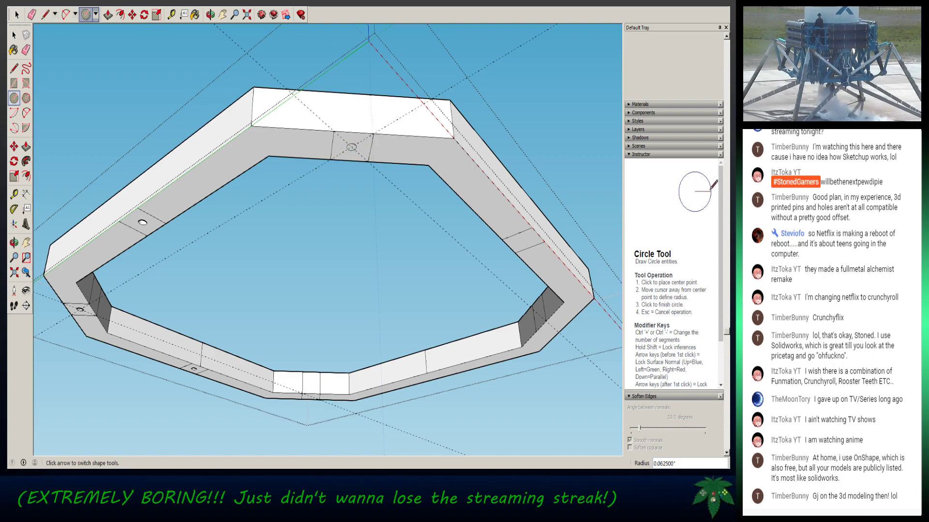
pyautogui.press('p')
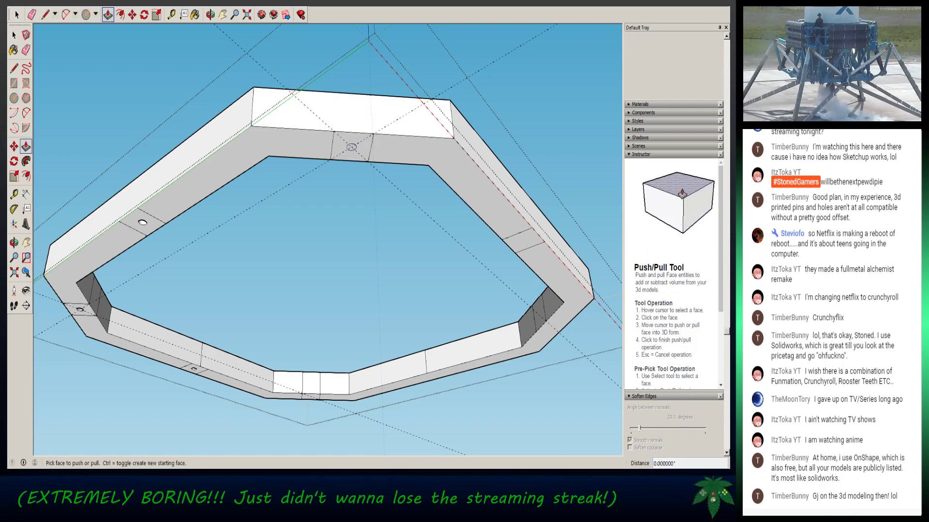
pyautogui.click(352, 146)
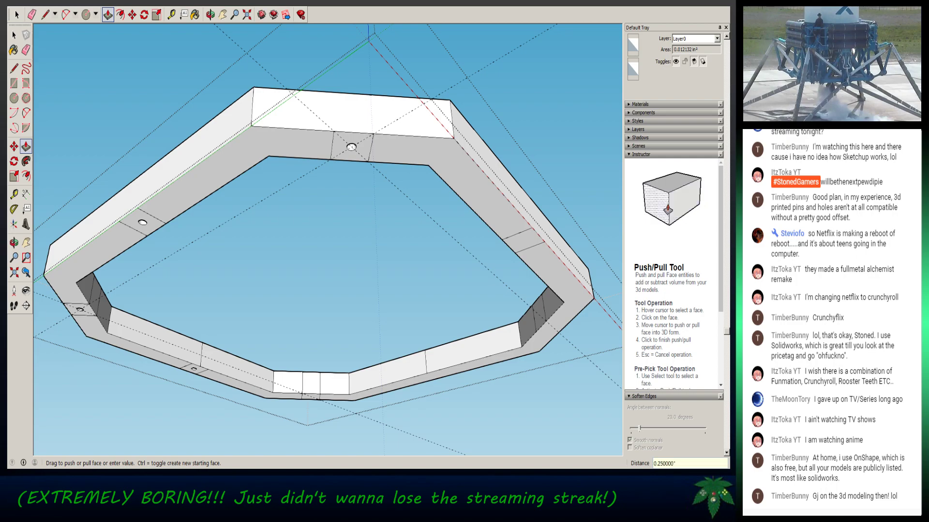
# - Leave Push/Pull and examine the hole just cut in the ring's second angled side up close
pyautogui.moveTo(351, 146); pyautogui.dragTo(284, 149, button='middle')
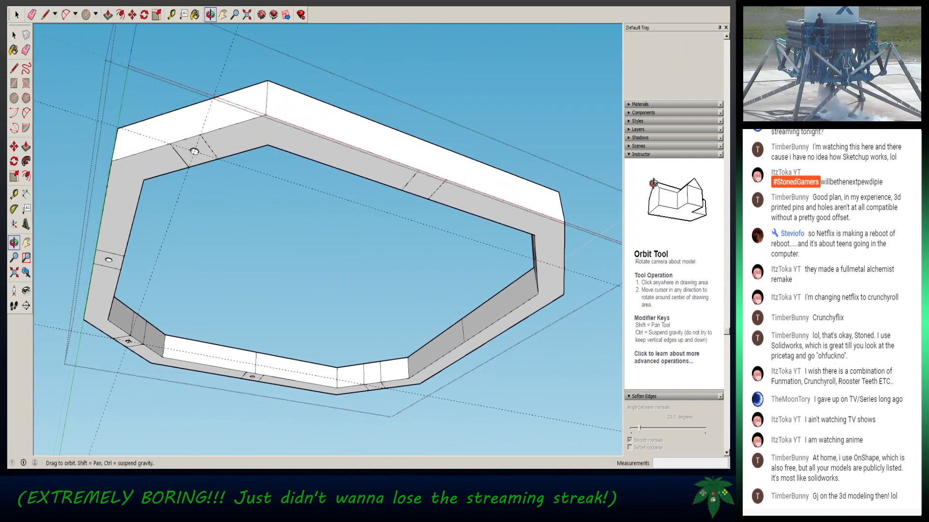
pyautogui.moveTo(194, 151); pyautogui.dragTo(194, 151, button='middle')
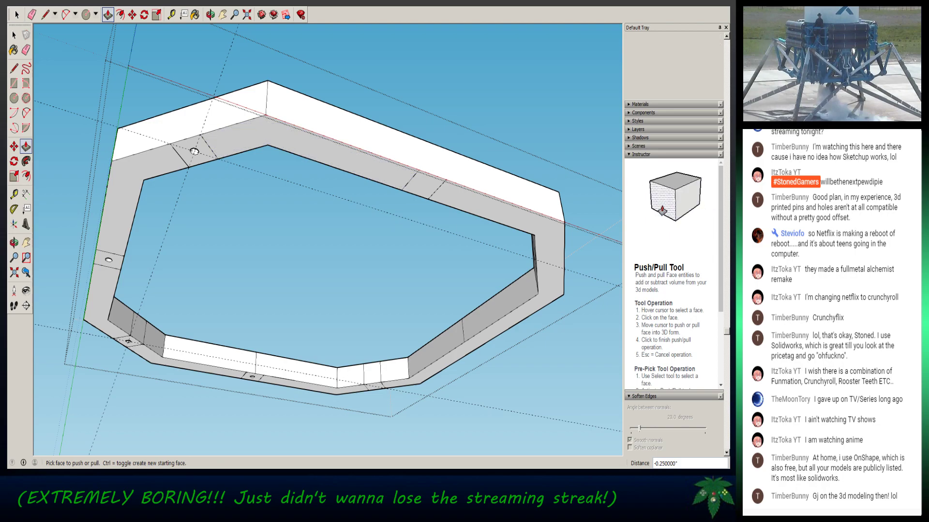
pyautogui.press('space')
pyautogui.moveTo(195, 151); pyautogui.dragTo(337, 26, button='middle')
pyautogui.moveTo(367, 382); pyautogui.dragTo(364, 419, button='middle')
pyautogui.scroll(3, 308, 134)
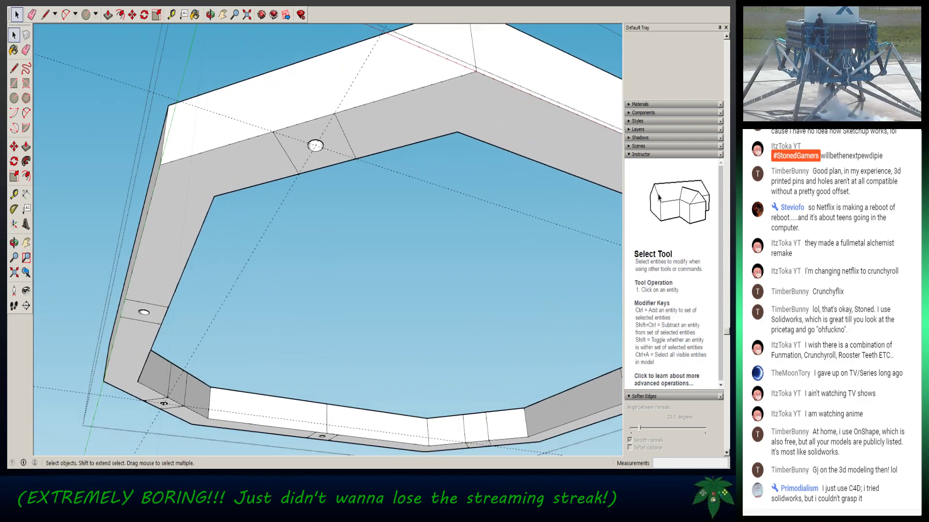
# - Select the hole in the ring's second angled side and rotate a copy 90° about the ring's centre onto the opposite angled side
pyautogui.moveTo(317, 203); pyautogui.dragTo(315, 150, button='middle')
pyautogui.moveTo(309, 79); pyautogui.dragTo(301, 213, button='middle')
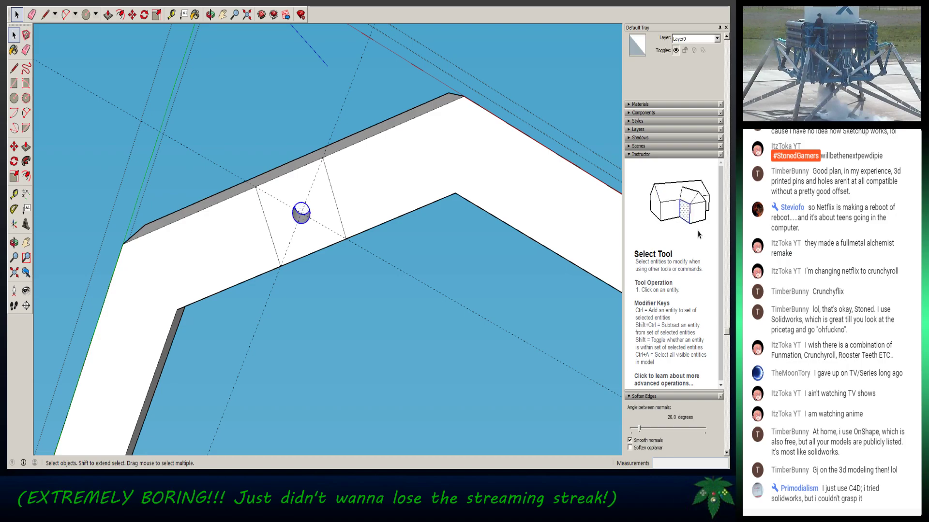
pyautogui.moveTo(300, 213); pyautogui.dragTo(300, 202, button='middle')
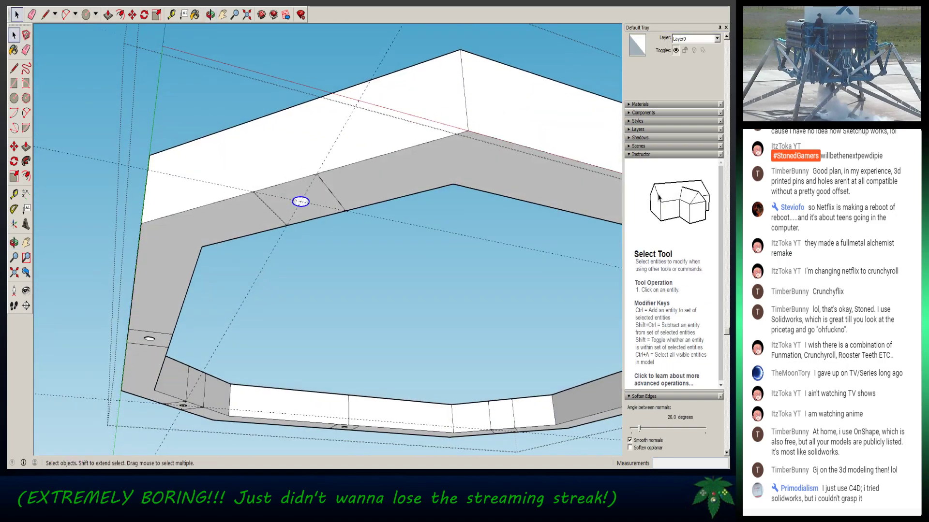
pyautogui.click(144, 15)
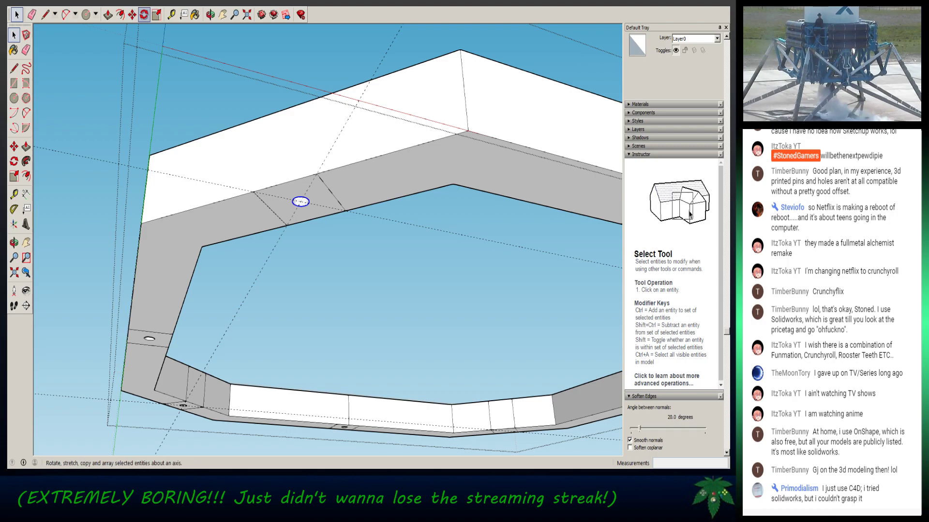
pyautogui.keyDown('shift'); pyautogui.moveTo(483, 289); pyautogui.dragTo(242, 183, button='middle'); pyautogui.keyUp('shift')
pyautogui.scroll(-2, 243, 183)
pyautogui.scroll(-1, 241, 184)
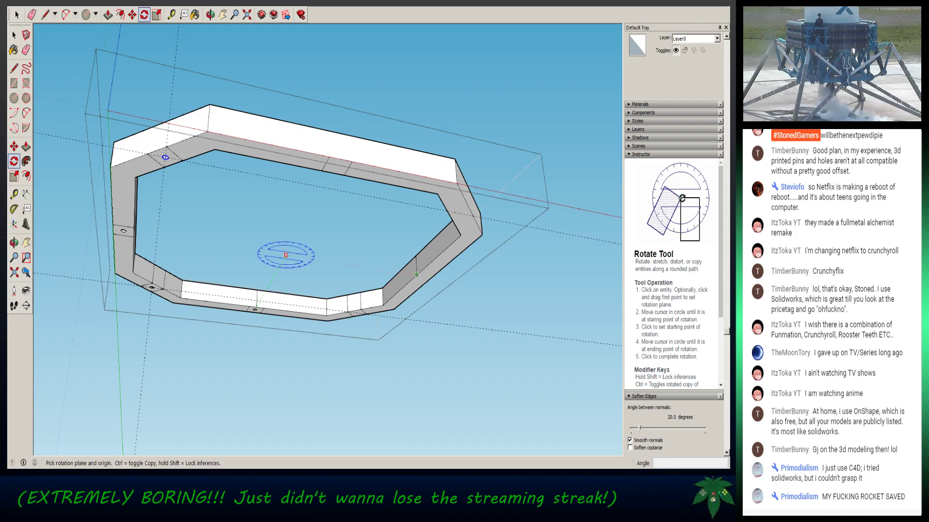
pyautogui.click(286, 255)
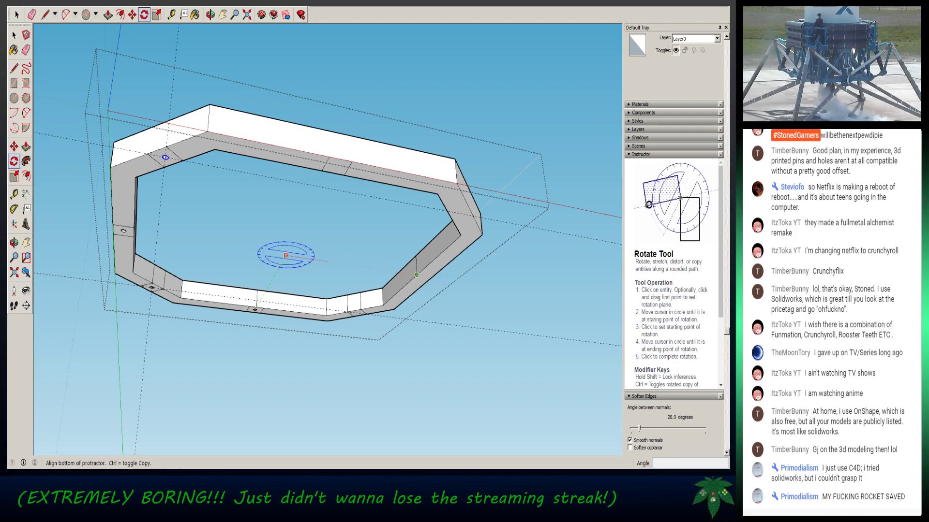
pyautogui.click(330, 261)
pyautogui.press('ctrl')
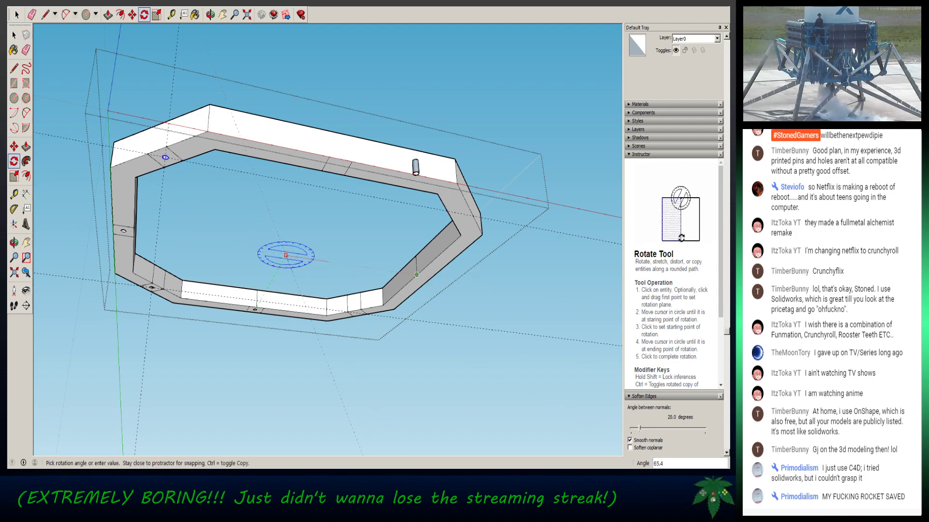
pyautogui.click(281, 274)
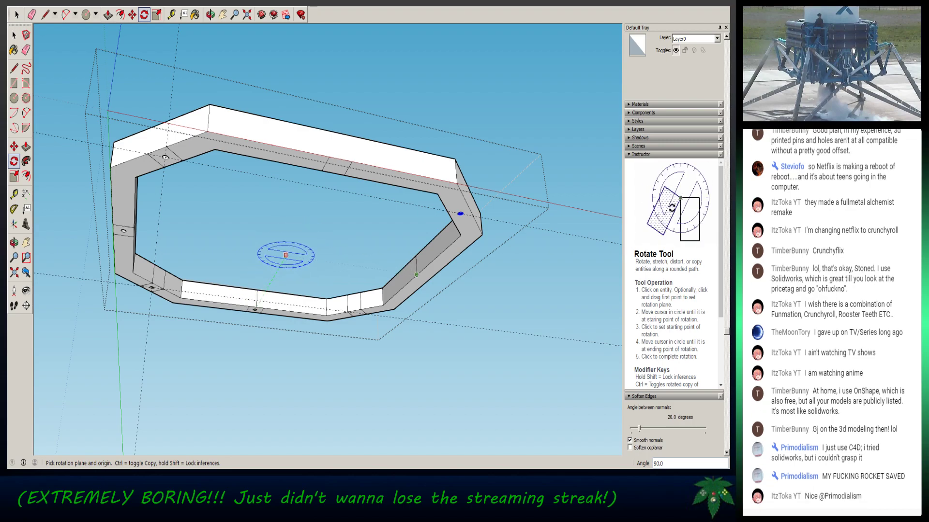
# - Rotate another copy of the hole 90° about the ring's centre onto the remaining angled side without a hole
pyautogui.click(285, 255)
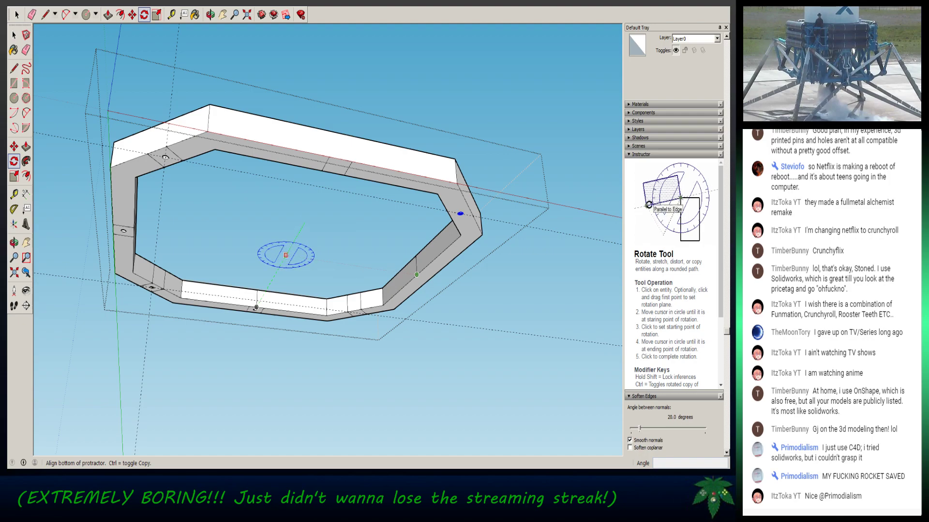
pyautogui.click(304, 222)
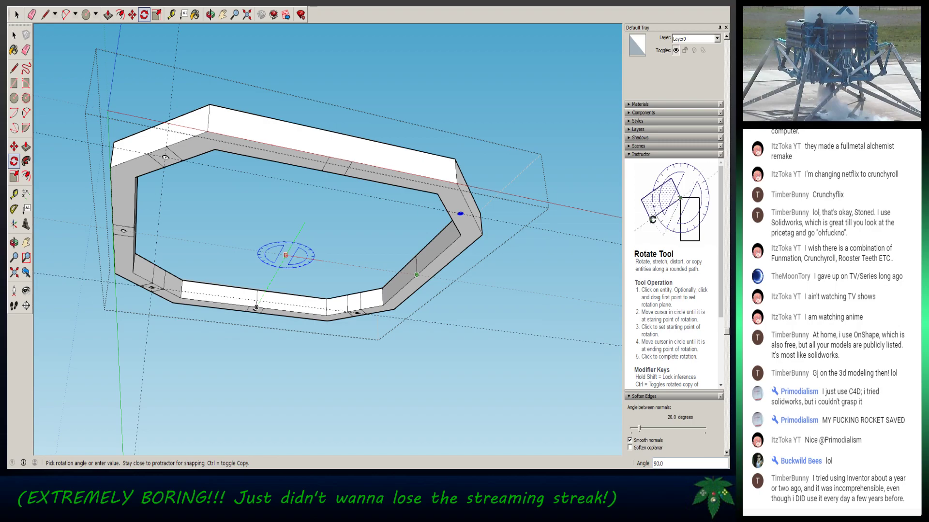
pyautogui.click(17, 15)
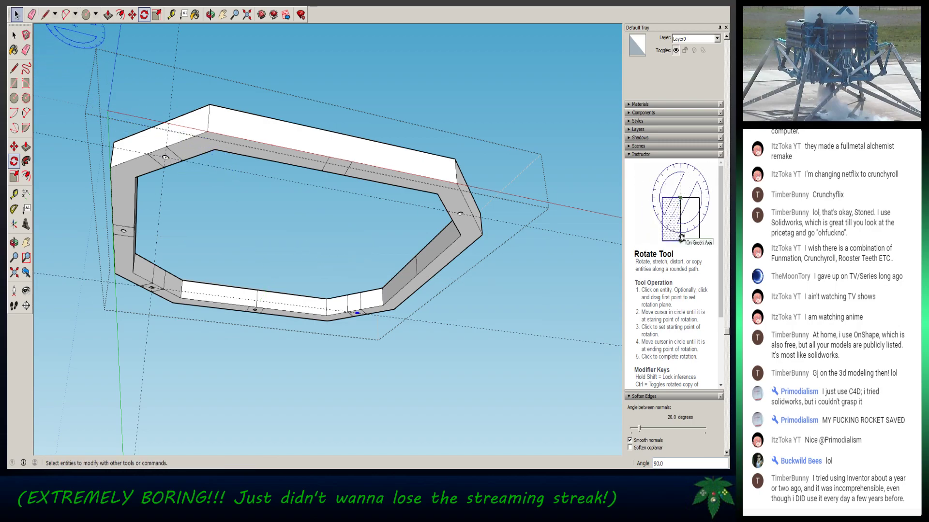
# - Add the pin hole geometry in the two adjacent straight sides of the ring to the selection
pyautogui.moveTo(327, 239); pyautogui.dragTo(346, 179, button='middle')
pyautogui.scroll(8, 290, 314)
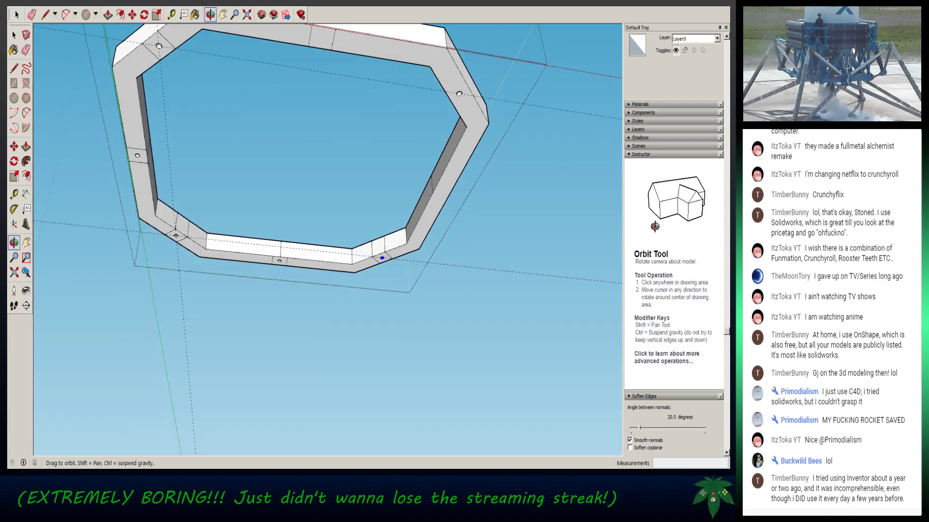
pyautogui.scroll(4, 240, 144)
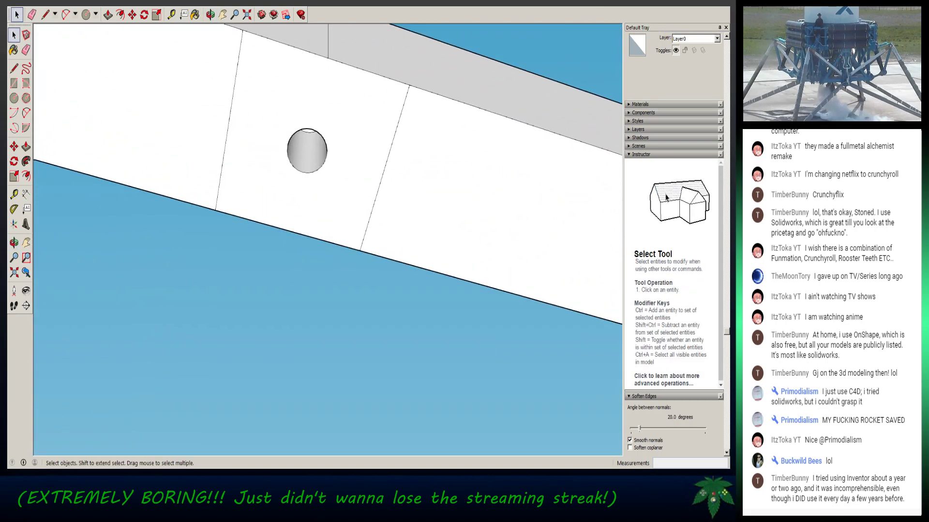
pyautogui.moveTo(240, 144); pyautogui.dragTo(240, 117, button='middle')
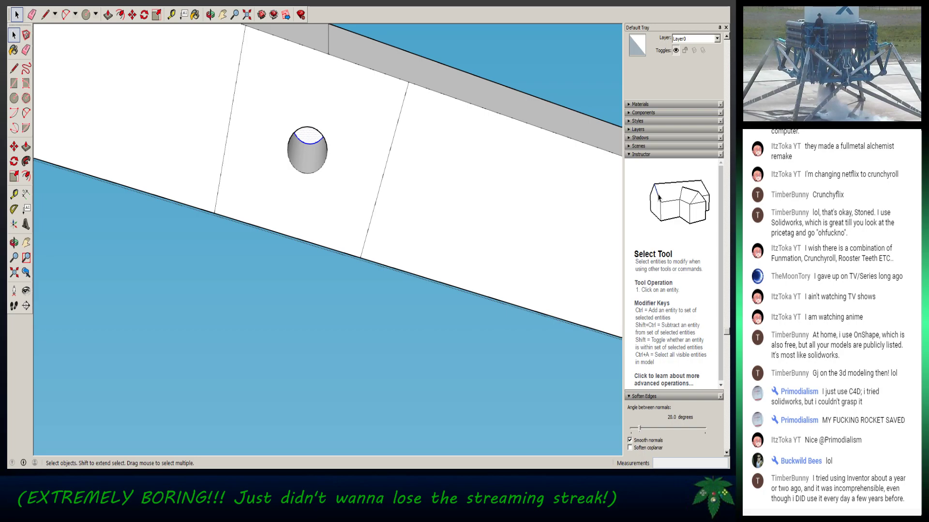
pyautogui.scroll(-10, 295, 150)
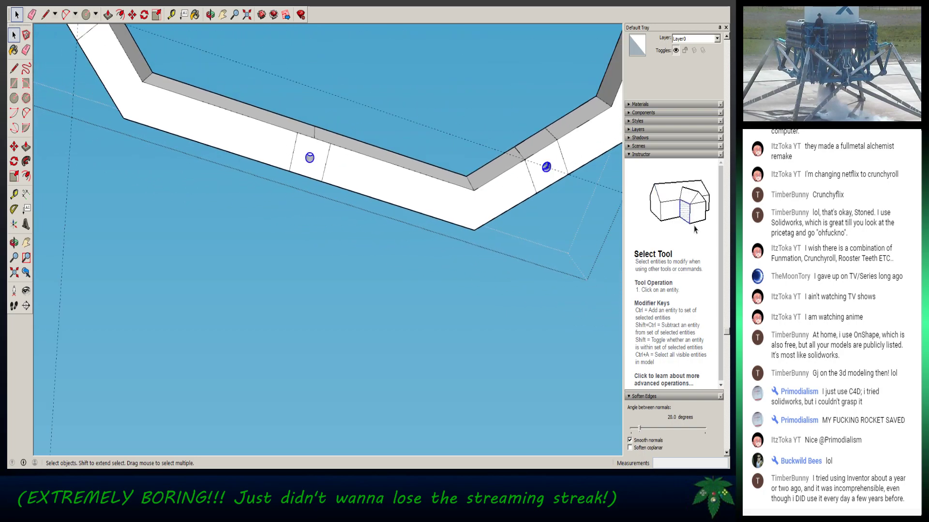
pyautogui.scroll(-2, 211, 108)
pyautogui.moveTo(211, 107); pyautogui.dragTo(271, 285, button='middle')
pyautogui.scroll(8, 260, 228)
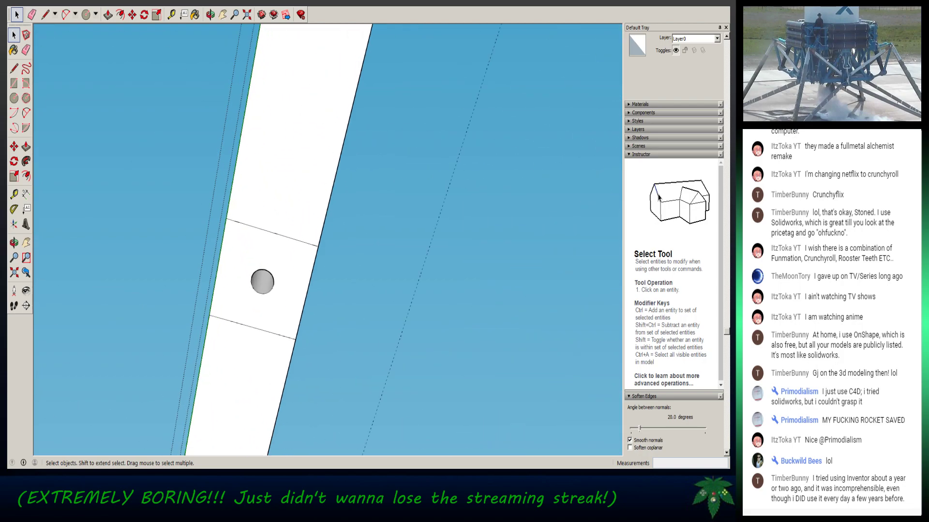
pyautogui.moveTo(260, 228); pyautogui.dragTo(269, 211, button='middle')
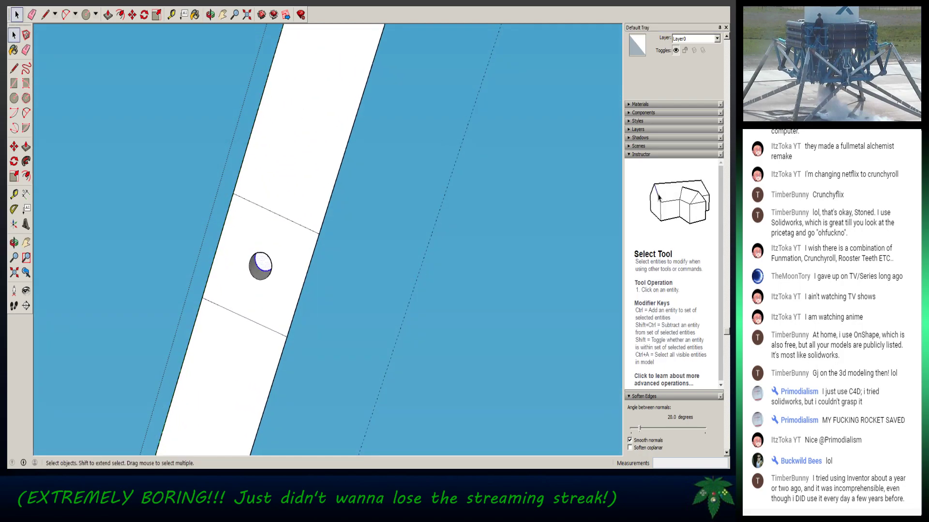
pyautogui.scroll(-4, 303, 223)
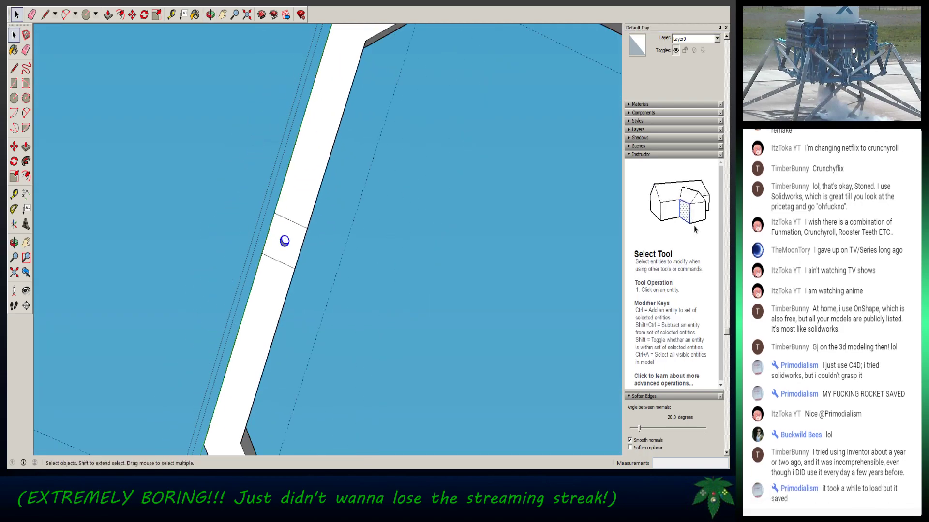
pyautogui.moveTo(303, 223); pyautogui.dragTo(208, 152, button='middle')
pyautogui.press('space')
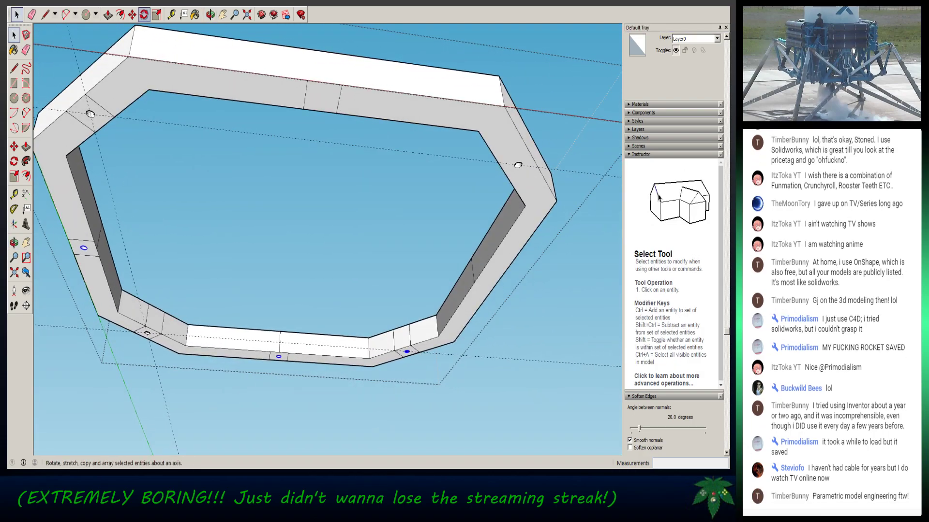
pyautogui.click(144, 15)
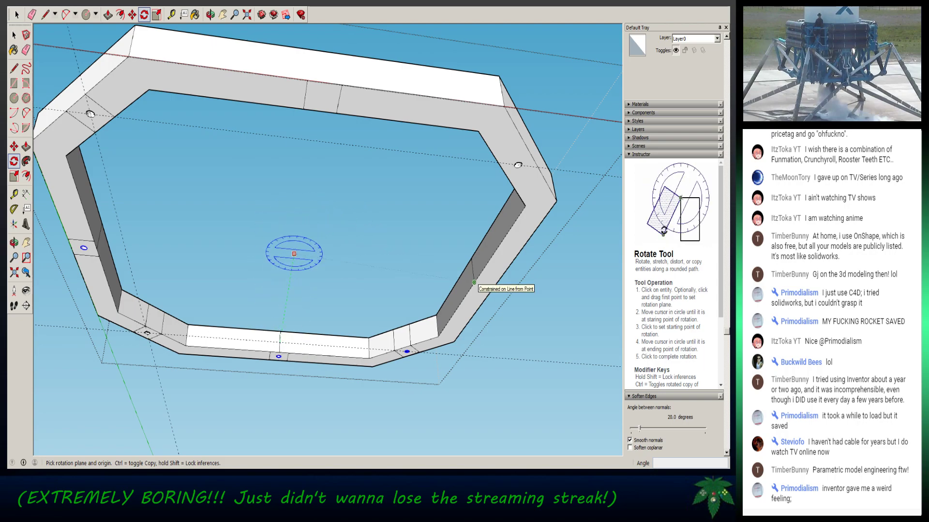
pyautogui.click(295, 254)
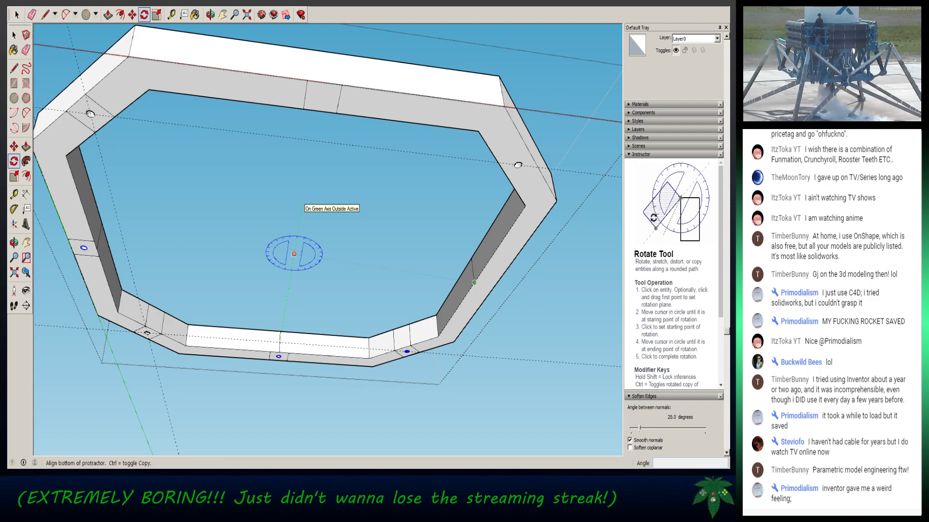
pyautogui.click(302, 205)
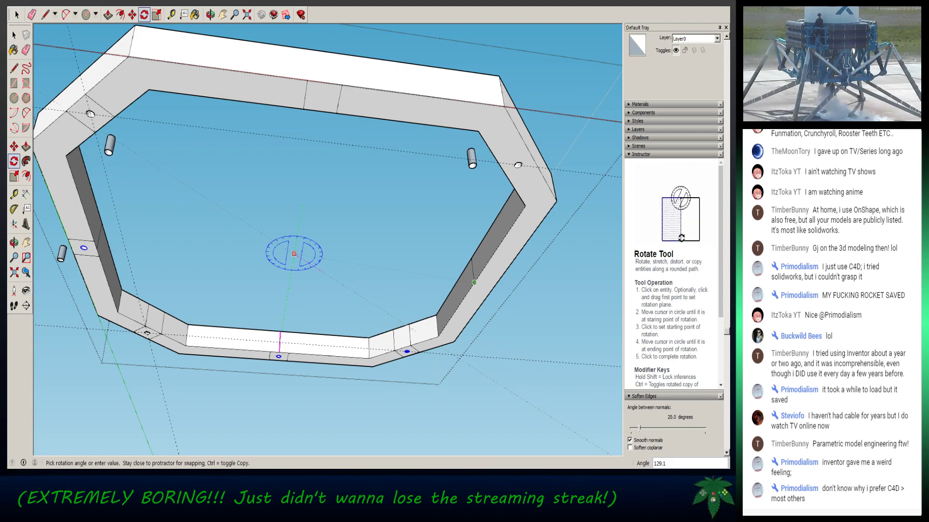
pyautogui.press('Escape')
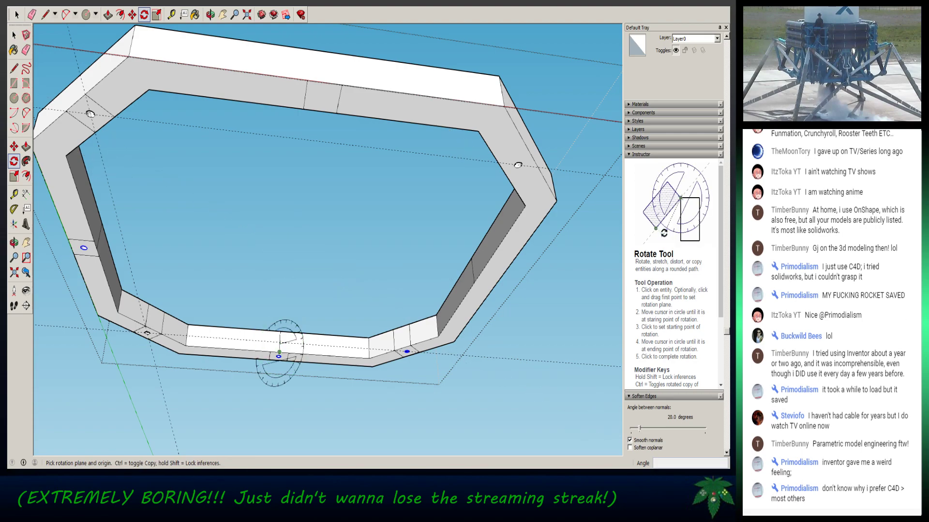
pyautogui.click(14, 35)
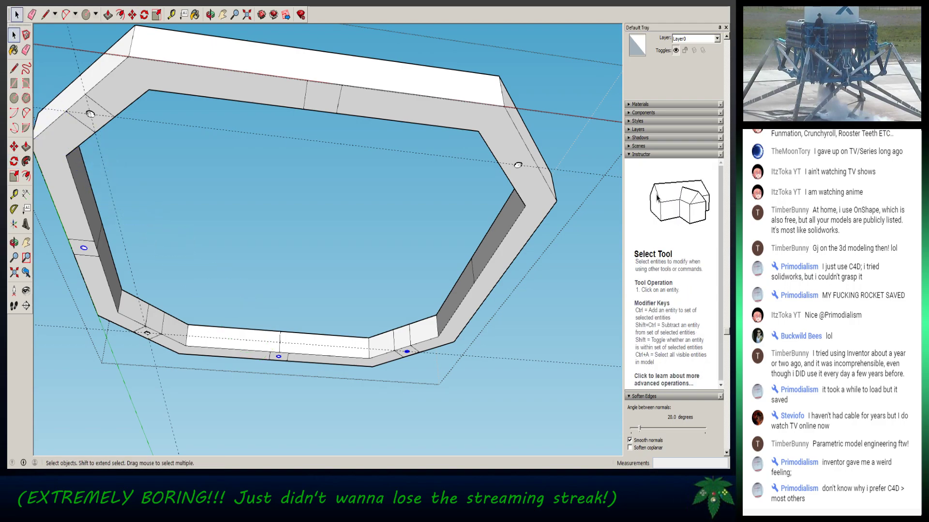
# - Remove the angled side's hole from the selection, keeping only the two straight-side holes selected
pyautogui.scroll(8, 407, 358)
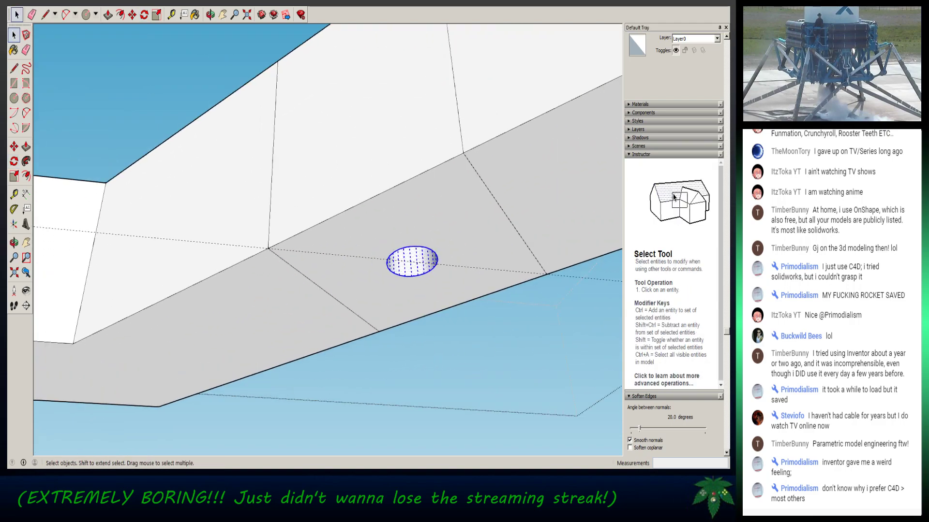
pyautogui.moveTo(412, 271); pyautogui.dragTo(382, 131, button='middle')
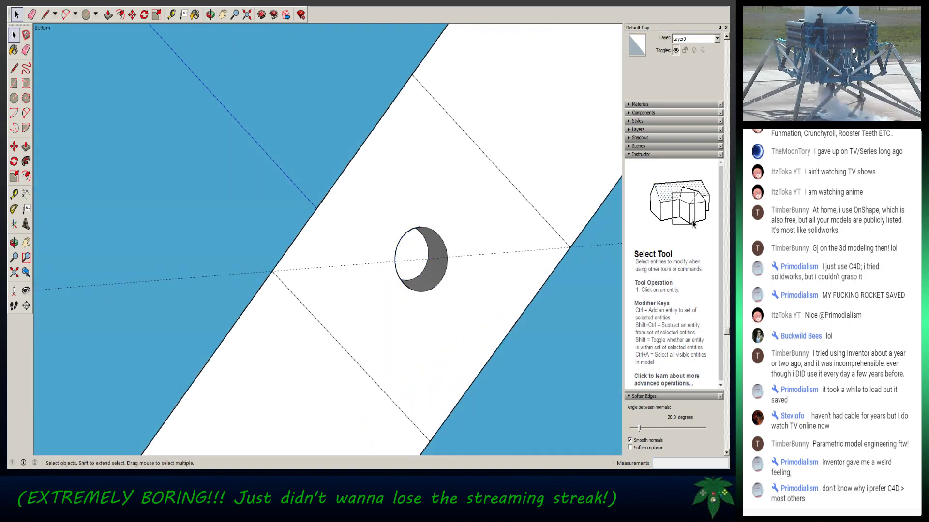
pyautogui.scroll(-10, 416, 271)
pyautogui.middleClick(416, 271)
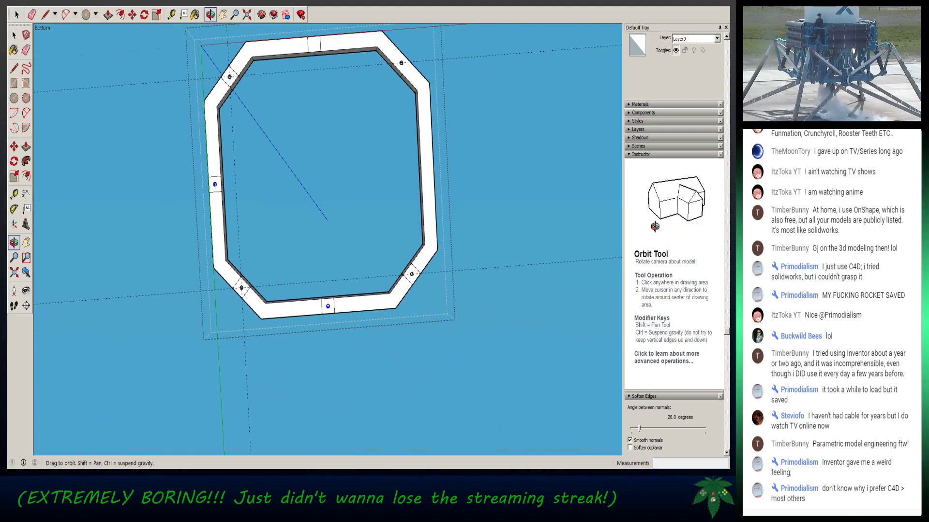
pyautogui.moveTo(416, 271); pyautogui.dragTo(416, 305, button='middle')
pyautogui.moveTo(417, 305); pyautogui.dragTo(437, 93, button='middle')
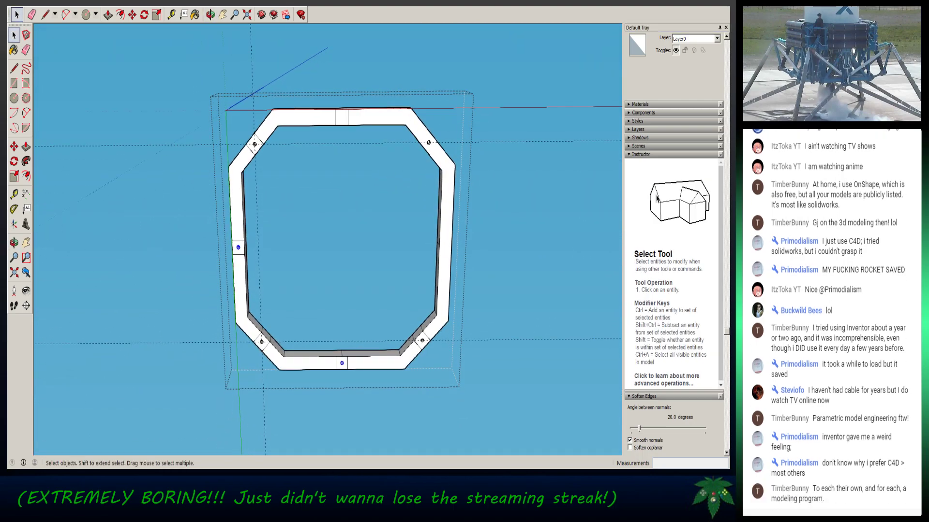
pyautogui.moveTo(387, 227); pyautogui.dragTo(389, 253, button='middle')
pyautogui.scroll(4, 324, 169)
pyautogui.scroll(-4, 244, 92)
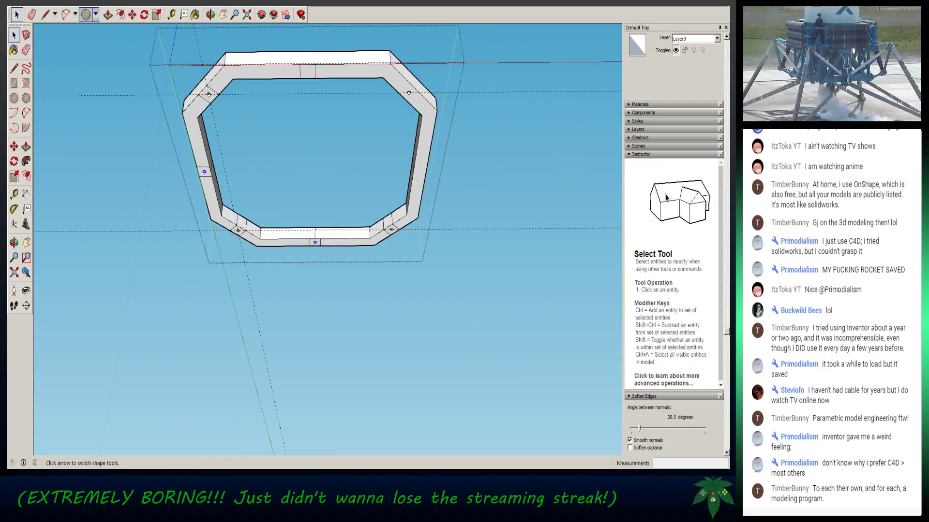
pyautogui.click(144, 14)
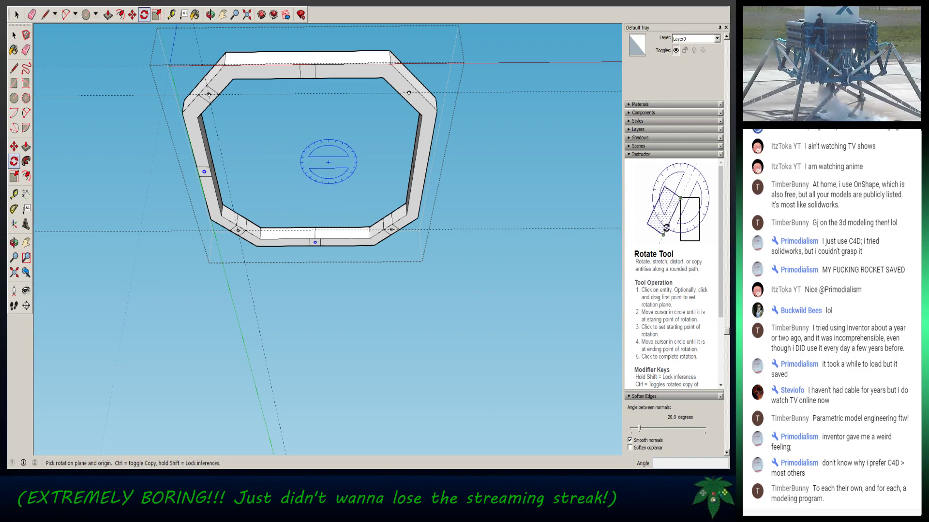
pyautogui.moveTo(315, 166); pyautogui.dragTo(361, 217, button='middle')
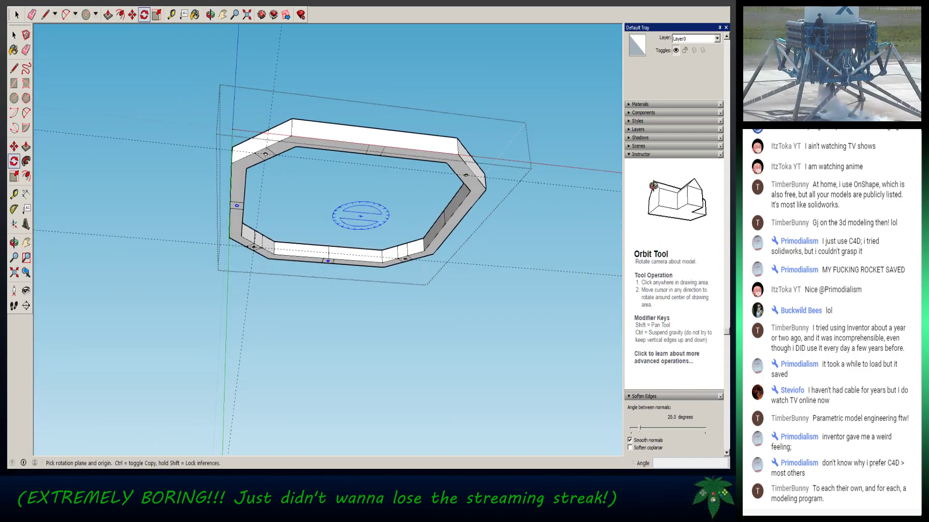
pyautogui.click(444, 224)
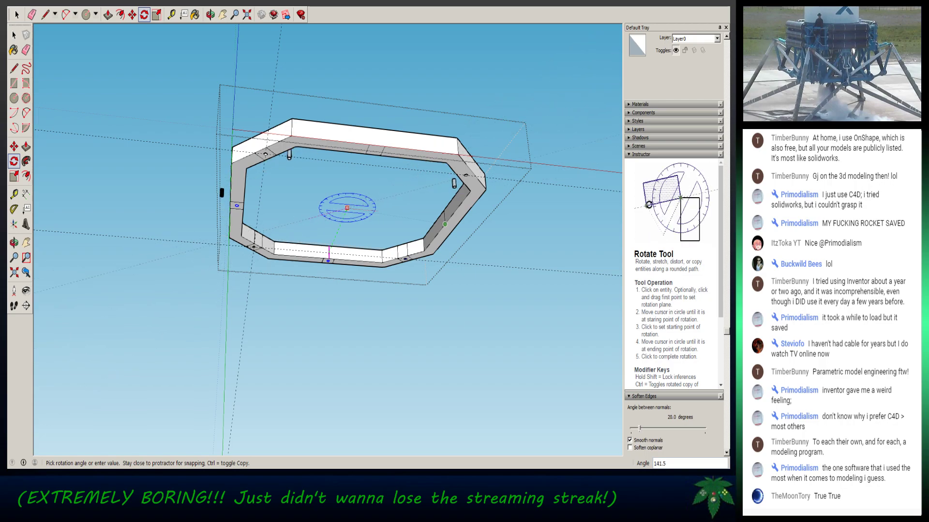
pyautogui.press('Escape')
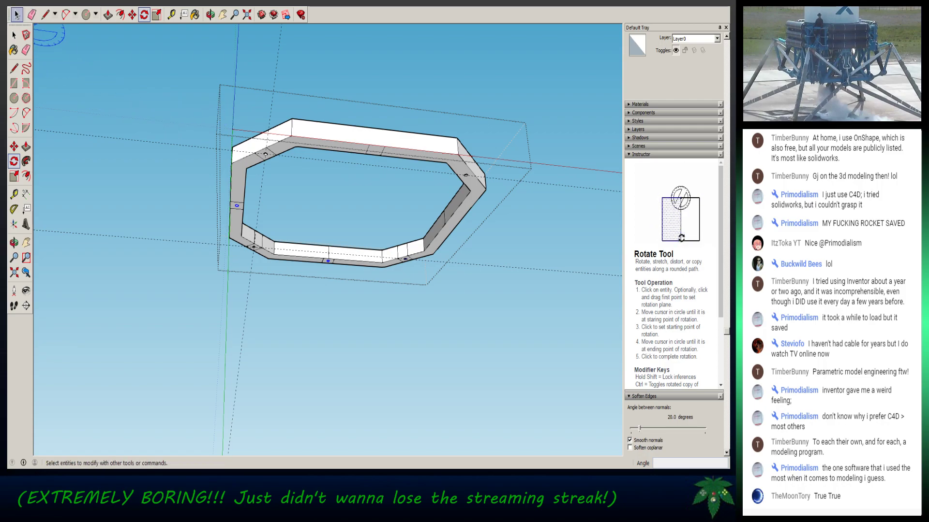
pyautogui.click(17, 15)
pyautogui.click(111, 83)
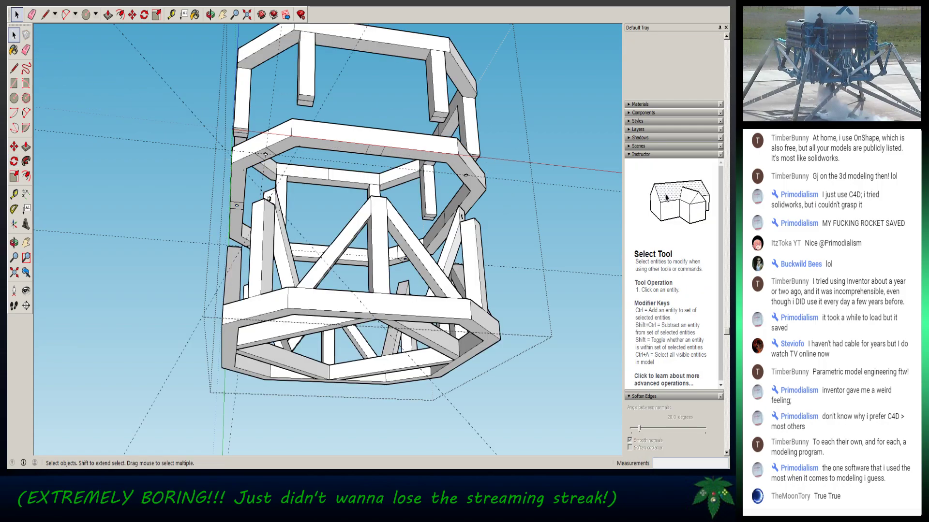
# - Open the middle octagonal ring for editing and select the pin hole geometry on the underside of its straight side
pyautogui.doubleClick(235, 234)
pyautogui.scroll(5, 234, 244)
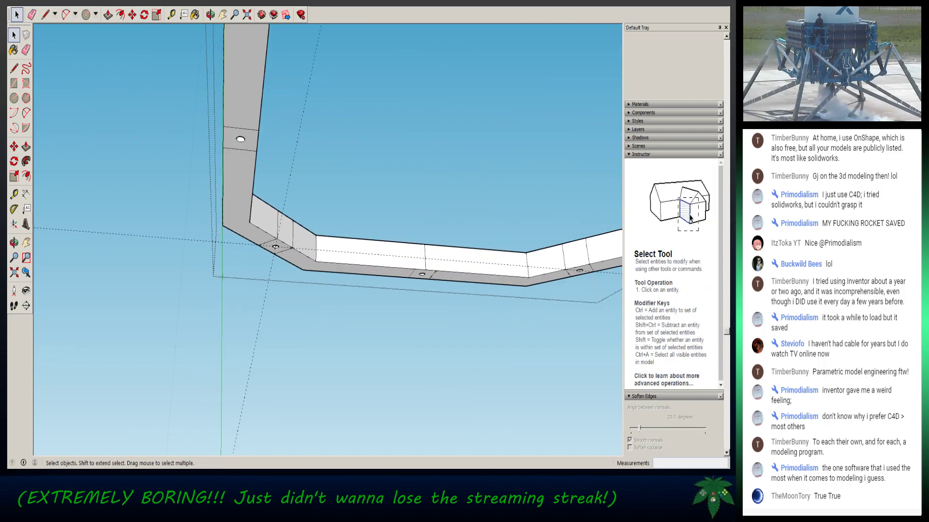
pyautogui.moveTo(430, 252); pyautogui.dragTo(389, 82, button='middle')
pyautogui.scroll(3, 390, 82)
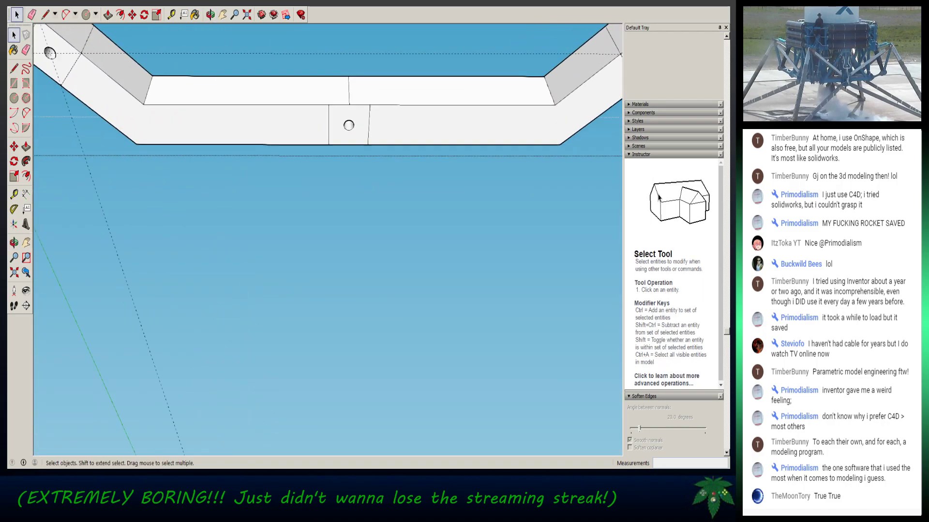
pyautogui.scroll(7, 360, 119)
pyautogui.moveTo(323, 145); pyautogui.dragTo(336, 109, button='middle')
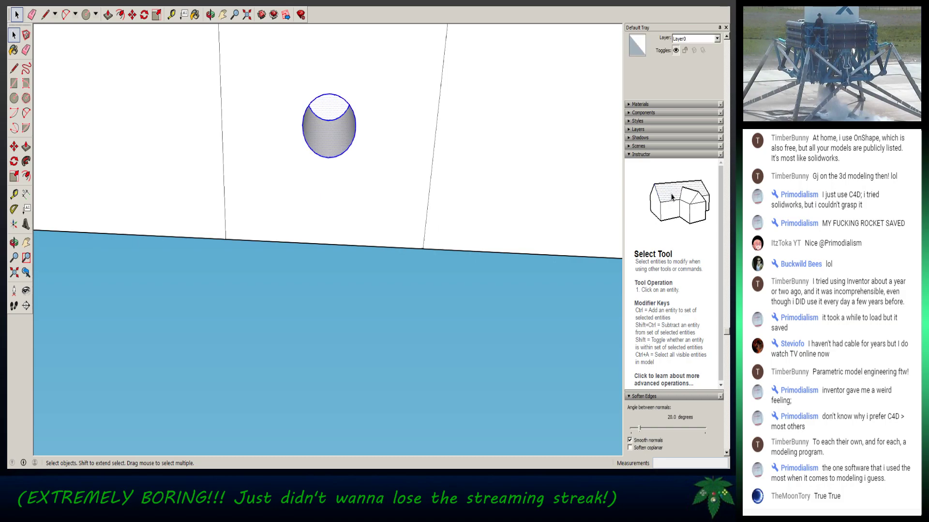
pyautogui.scroll(-10, 325, 133)
pyautogui.keyDown('shift'); pyautogui.moveTo(326, 133); pyautogui.dragTo(506, 396, button='middle'); pyautogui.keyUp('shift')
pyautogui.scroll(3, 327, 239)
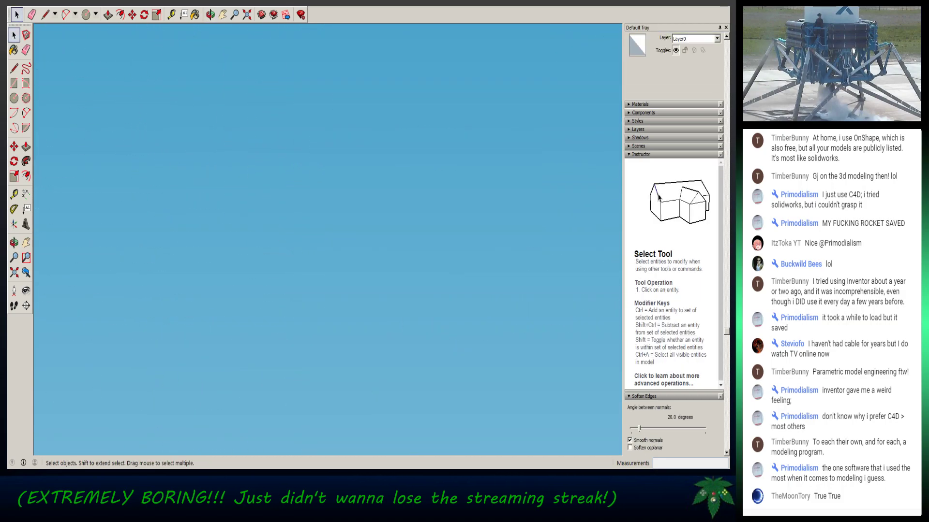
pyautogui.scroll(-3, 328, 240)
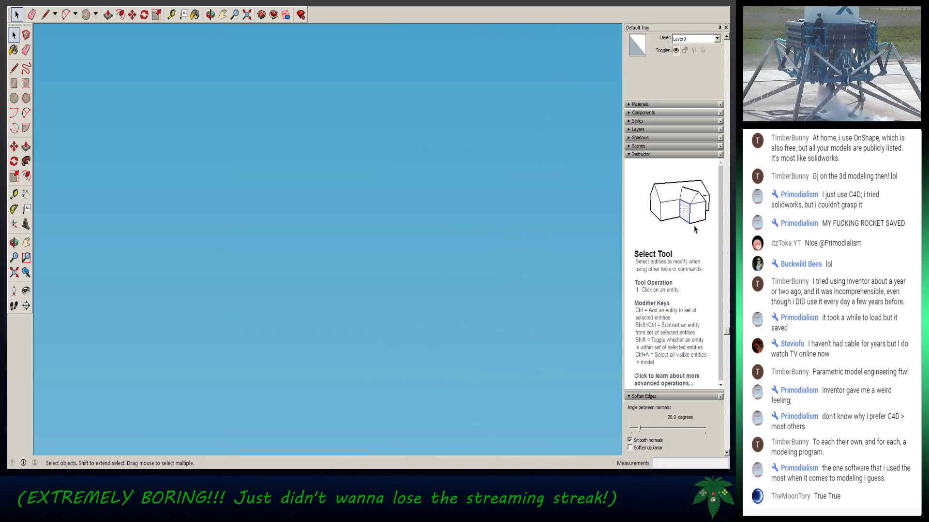
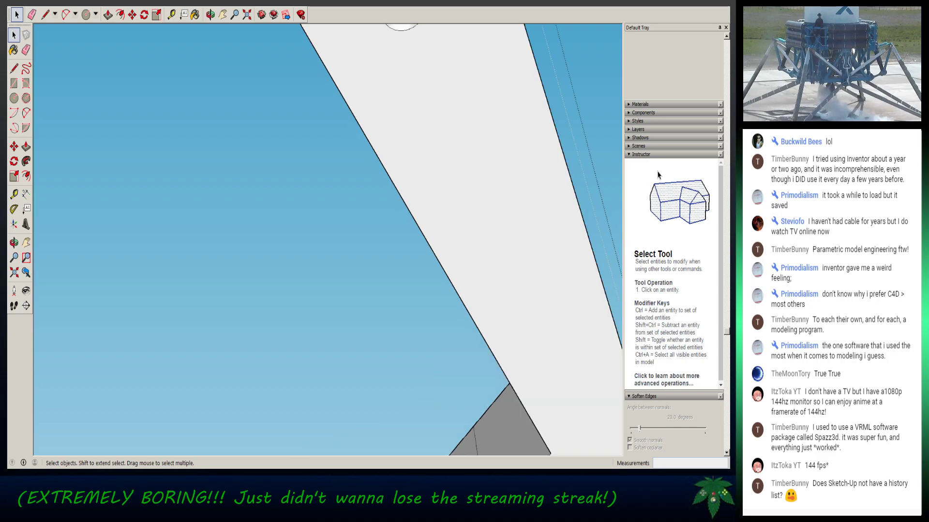
# - Inspect the pin holes on the underside of the ring's straight and angled sides, and leave the ring's editing mode
pyautogui.moveTo(658, 175)
pyautogui.mouseDown(button='middle')
pyautogui.moveTo(659, 152)
pyautogui.moveTo(657, 199)
pyautogui.mouseUp(button='middle')
pyautogui.moveTo(377, 193); pyautogui.dragTo(397, 285, button='middle')
pyautogui.moveTo(376, 246); pyautogui.dragTo(381, 275, button='middle')
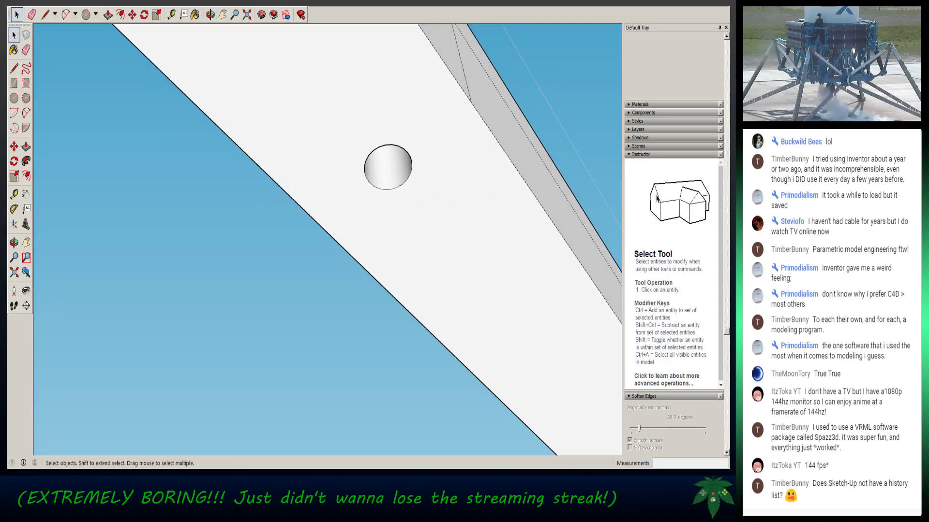
pyautogui.scroll(-9, 381, 275)
pyautogui.scroll(8, 433, 358)
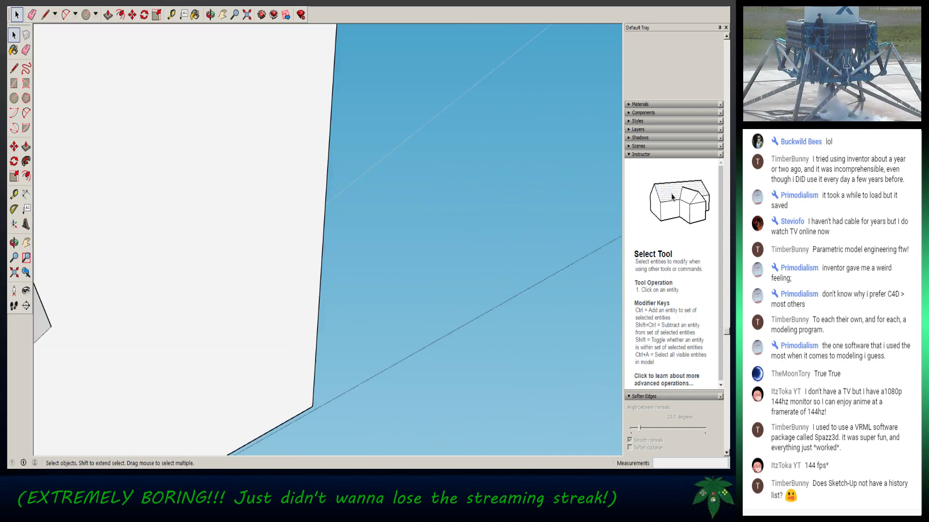
pyautogui.moveTo(352, 252); pyautogui.dragTo(449, 170, button='middle')
pyautogui.scroll(3, 370, 276)
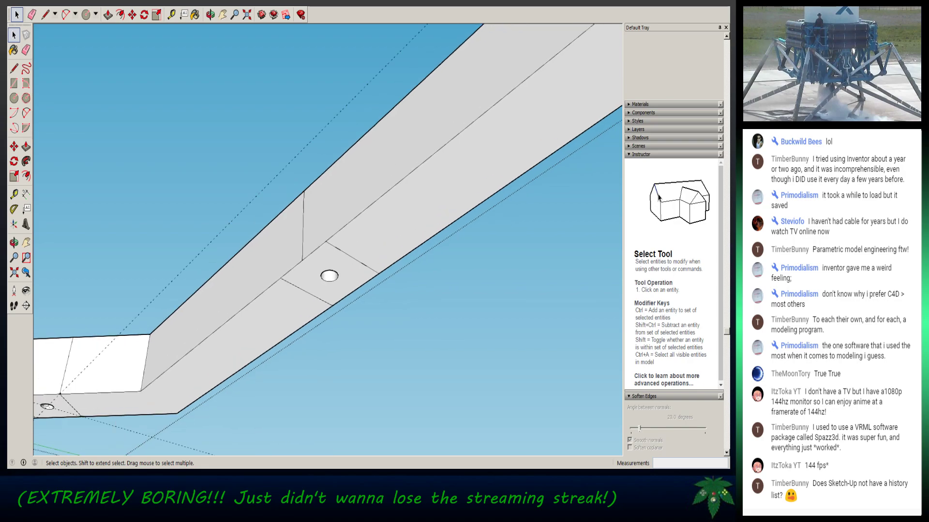
pyautogui.keyDown('shift'); pyautogui.moveTo(370, 275); pyautogui.dragTo(613, 138, button='middle'); pyautogui.keyUp('shift')
pyautogui.moveTo(338, 251); pyautogui.dragTo(242, 351, button='middle')
pyautogui.moveTo(271, 309); pyautogui.dragTo(256, 343, button='middle')
pyautogui.keyDown('shift'); pyautogui.moveTo(361, 202); pyautogui.dragTo(217, 454, button='middle'); pyautogui.keyUp('shift')
pyautogui.moveTo(436, 242); pyautogui.dragTo(225, 217, button='middle')
pyautogui.scroll(-2, 180, 220)
pyautogui.scroll(-4, 290, 303)
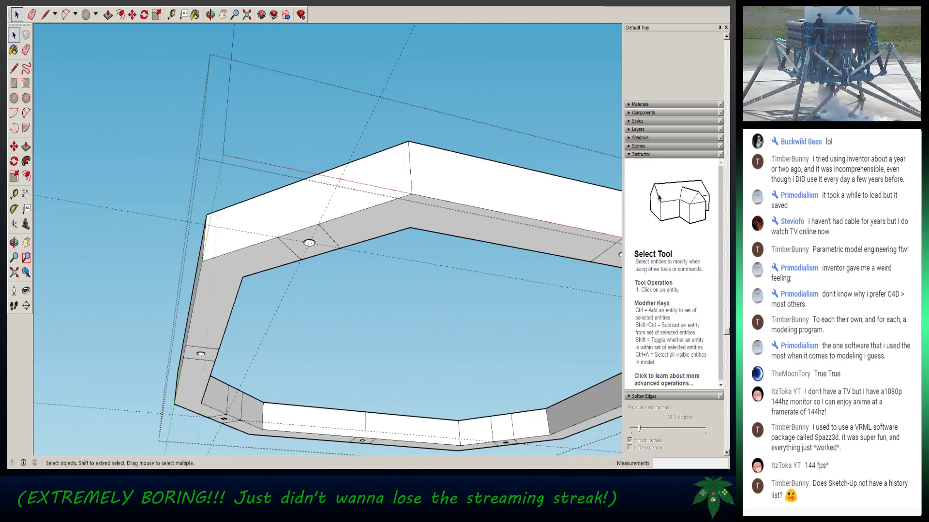
pyautogui.scroll(1, 532, 300)
pyautogui.scroll(1, 556, 286)
pyautogui.moveTo(556, 285); pyautogui.dragTo(286, 339, button='middle')
pyautogui.scroll(-6, 284, 346)
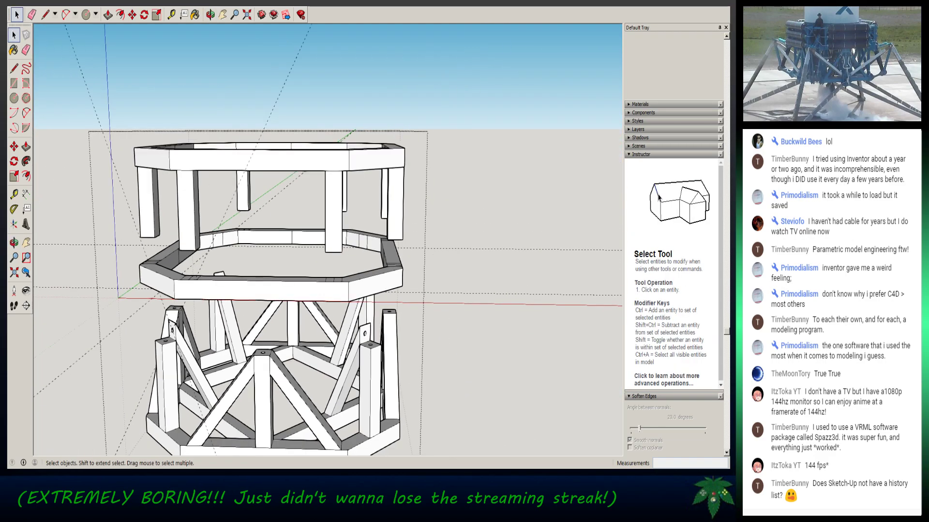
pyautogui.press('Escape')
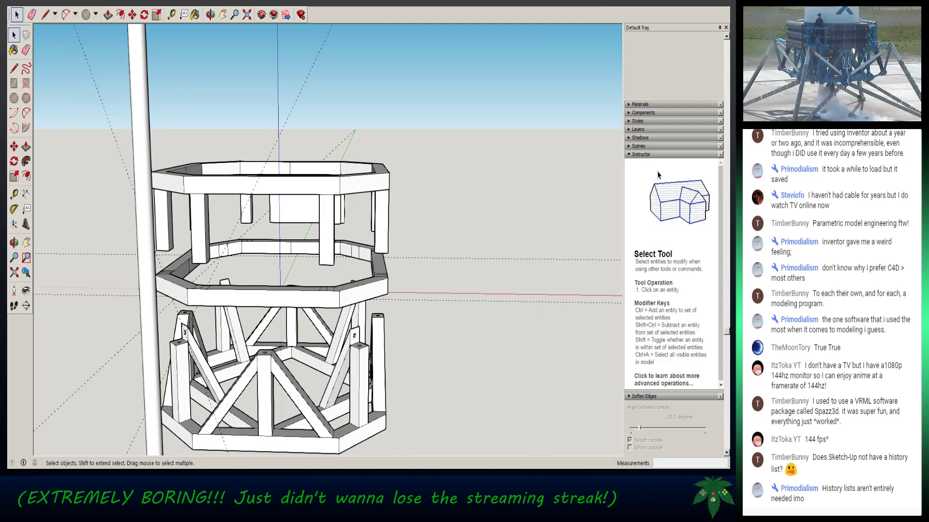
# - Open the middle octagonal ring for editing to work on its upper face
pyautogui.moveTo(387, 252)
pyautogui.mouseDown(button='middle')
pyautogui.moveTo(341, 254)
pyautogui.moveTo(295, 275)
pyautogui.moveTo(527, 242)
pyautogui.moveTo(394, 244)
pyautogui.mouseUp(button='middle')
pyautogui.moveTo(395, 244); pyautogui.dragTo(346, 239, button='middle')
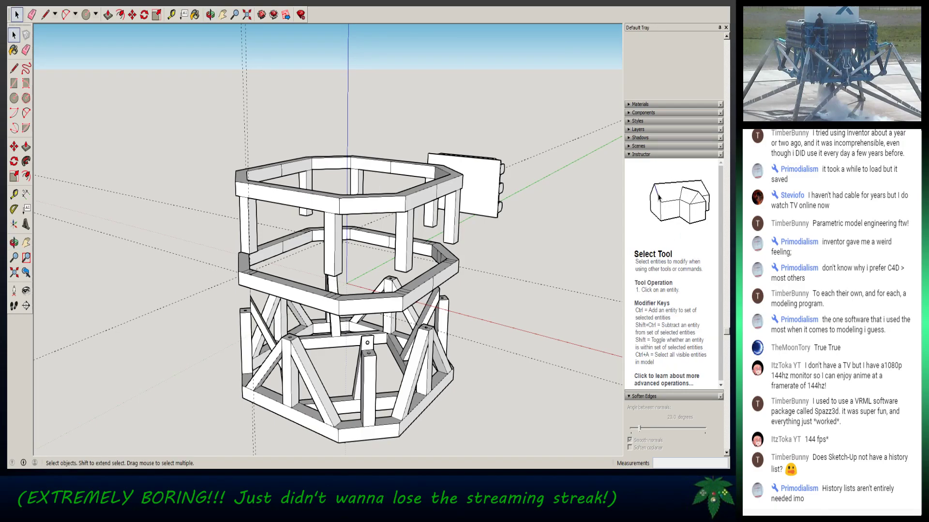
pyautogui.scroll(5, 345, 282)
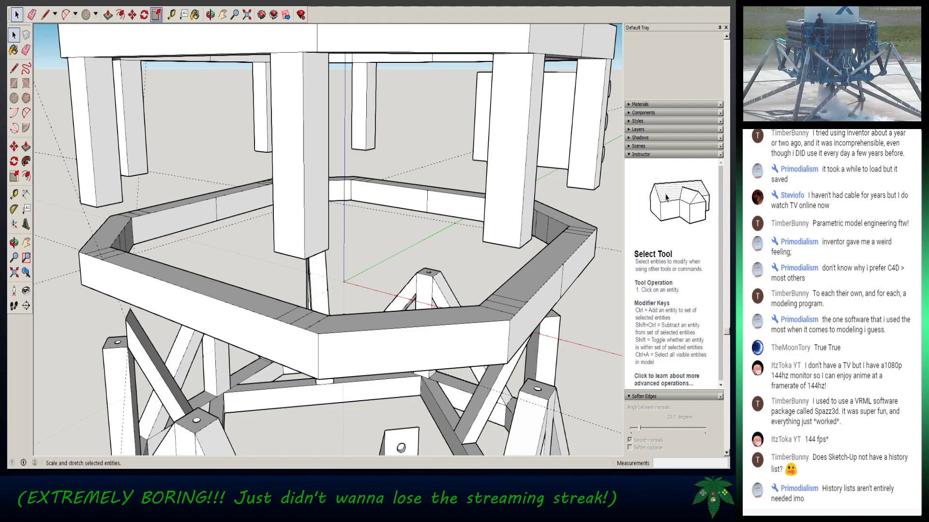
pyautogui.click(85, 15)
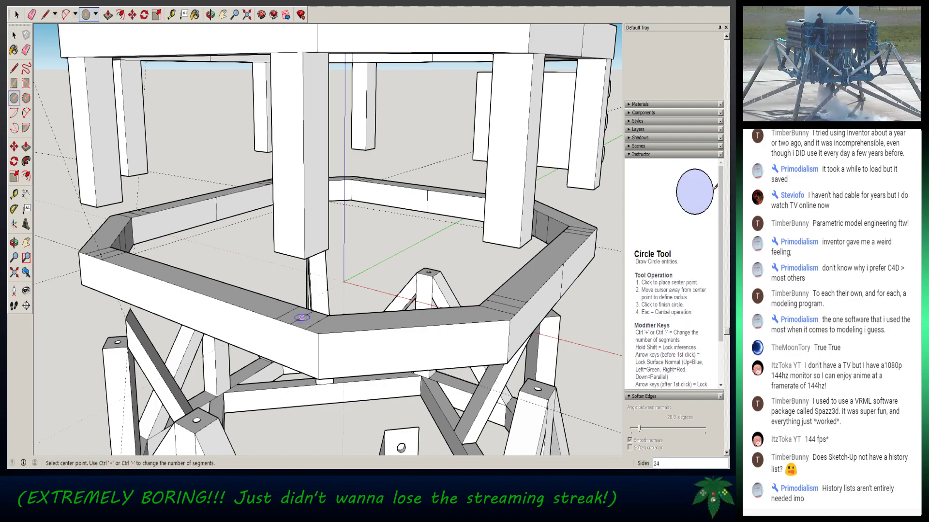
pyautogui.click(17, 15)
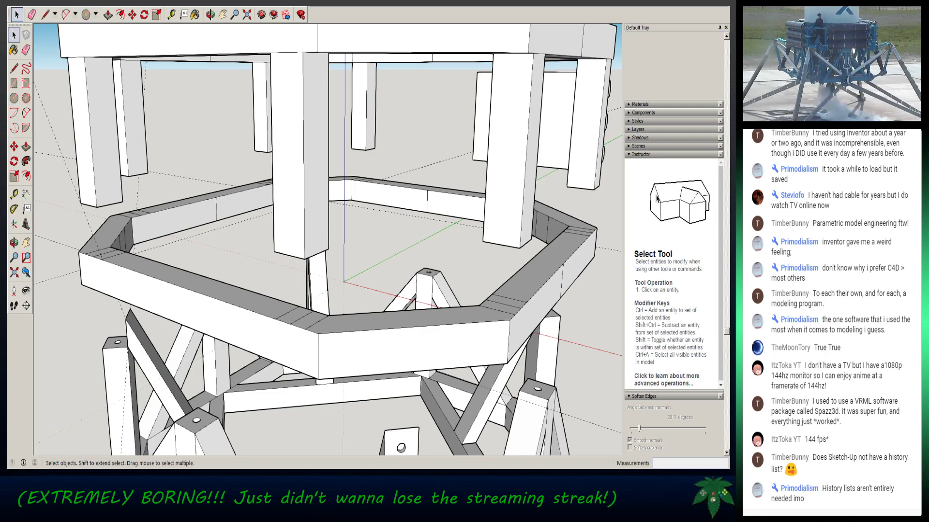
pyautogui.doubleClick(411, 336)
pyautogui.doubleClick(407, 337)
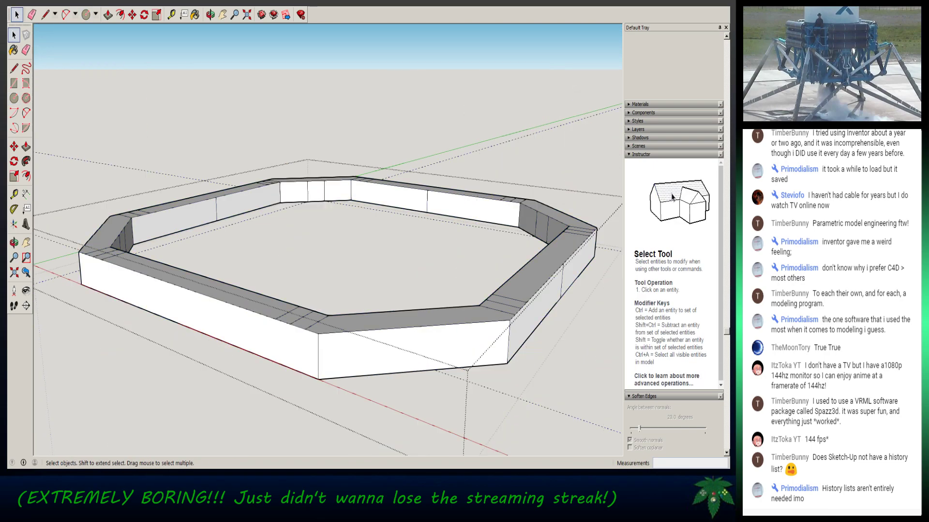
pyautogui.scroll(2, 357, 319)
pyautogui.moveTo(348, 299); pyautogui.dragTo(390, 203, button='middle')
pyautogui.press('space')
pyautogui.moveTo(310, 232); pyautogui.dragTo(387, 244, button='middle')
pyautogui.scroll(-4, 358, 281)
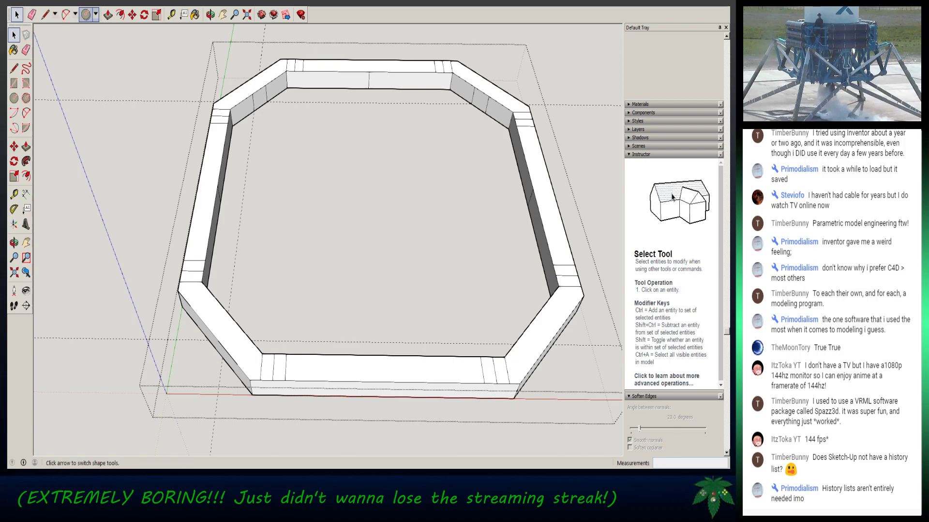
# - Draw a 0.0625" radius circle at the midpoint of the marking line on two straight sides, at both ends of one angled side
pyautogui.click(86, 15)
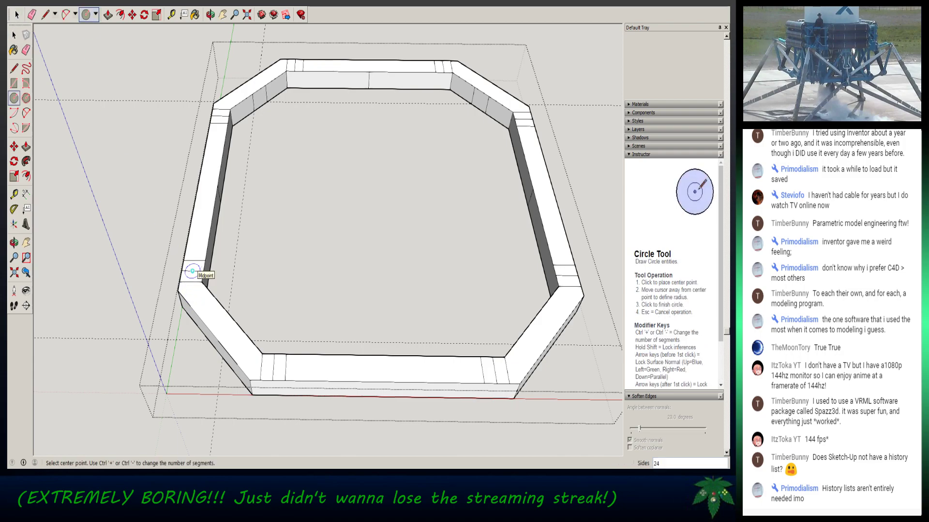
pyautogui.click(192, 271)
pyautogui.click(195, 271)
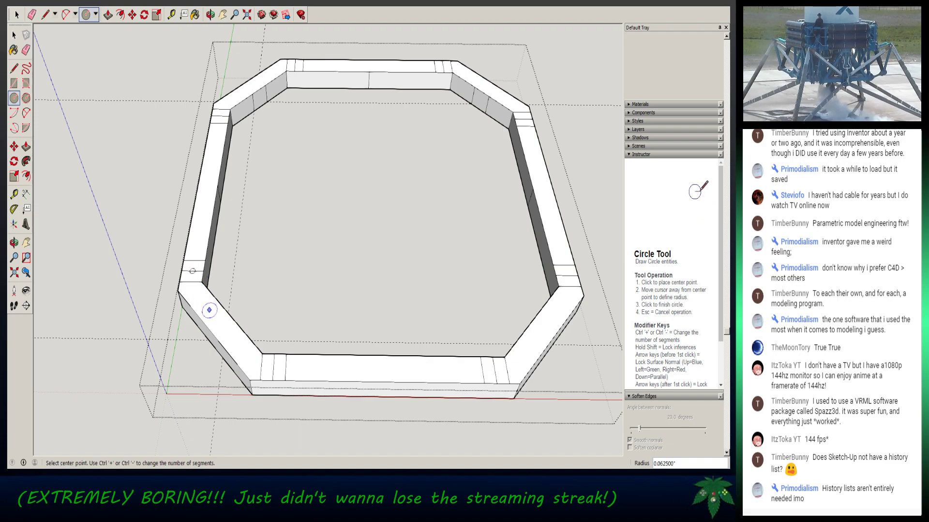
pyautogui.click(273, 367)
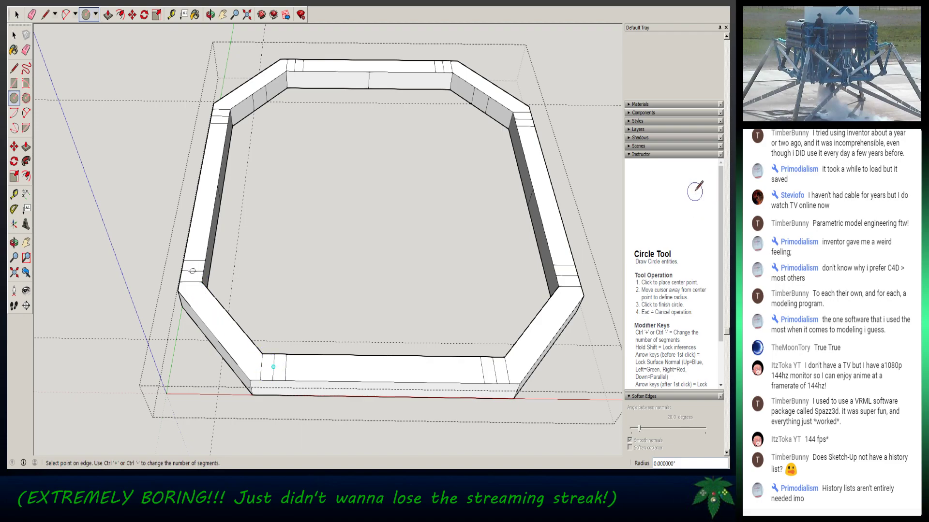
pyautogui.click(273, 367)
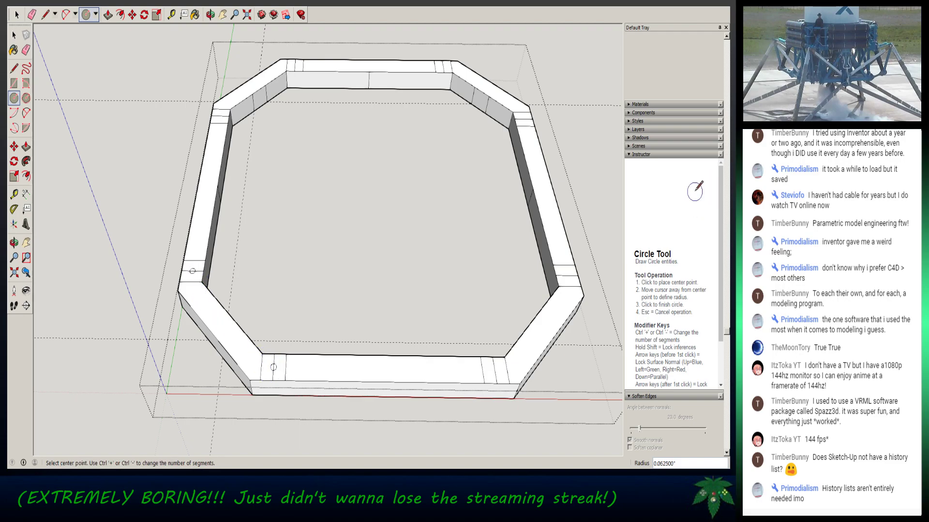
# - Try to push one half of a divided circle 1/4" into the ring's upper face
pyautogui.press('p')
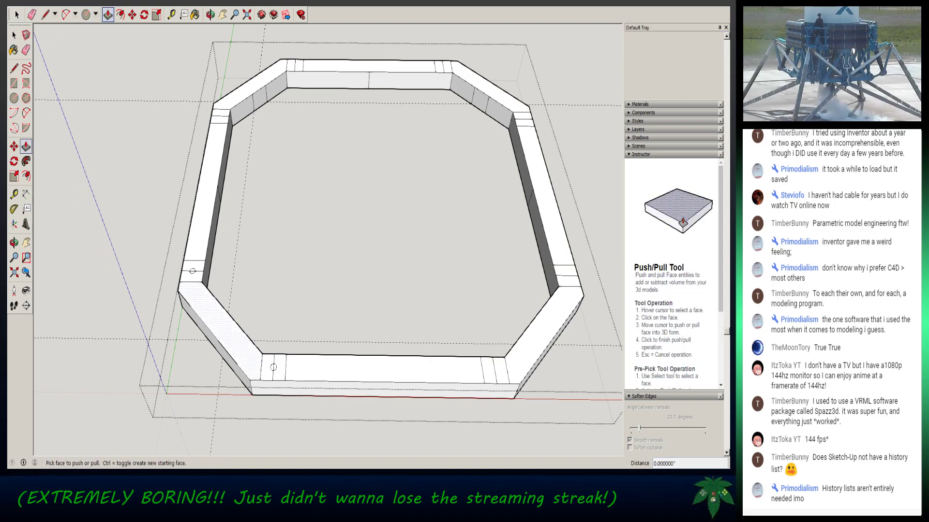
pyautogui.click(273, 367)
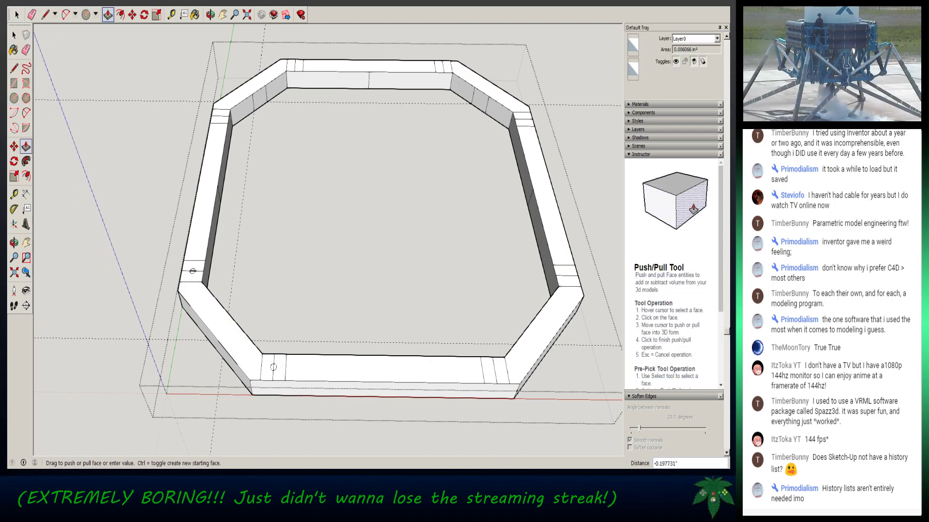
pyautogui.write('1/4')
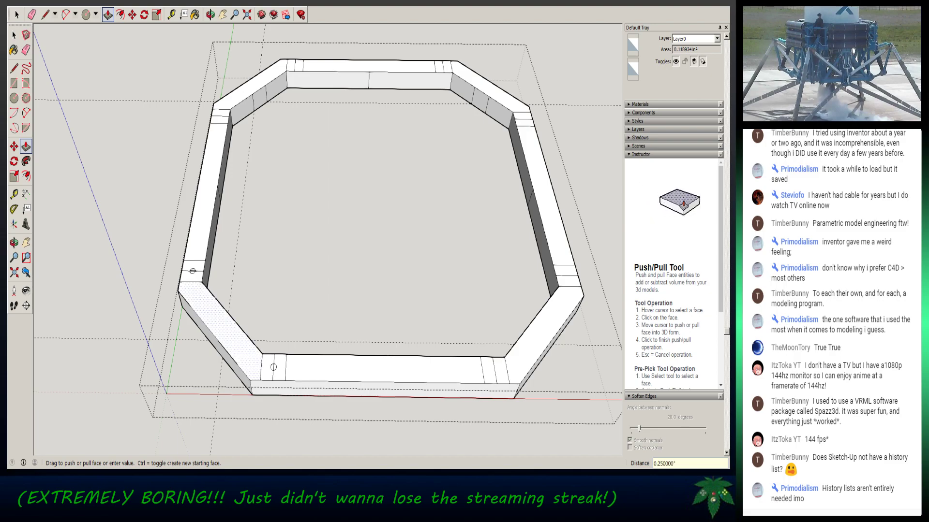
pyautogui.press('Return')
# - Delete the dividing lines inside both circles and push each full circle 1/4" into the ring's upper face
pyautogui.press('space')
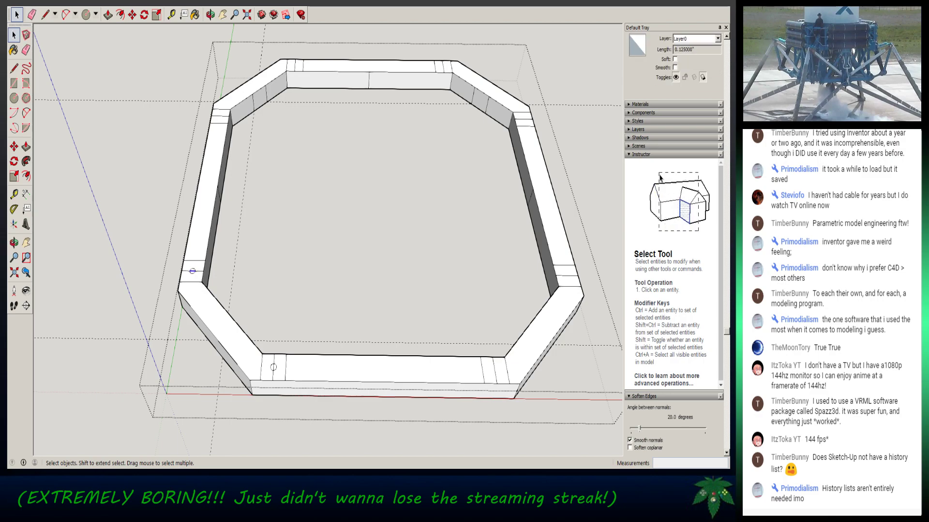
pyautogui.press('Delete')
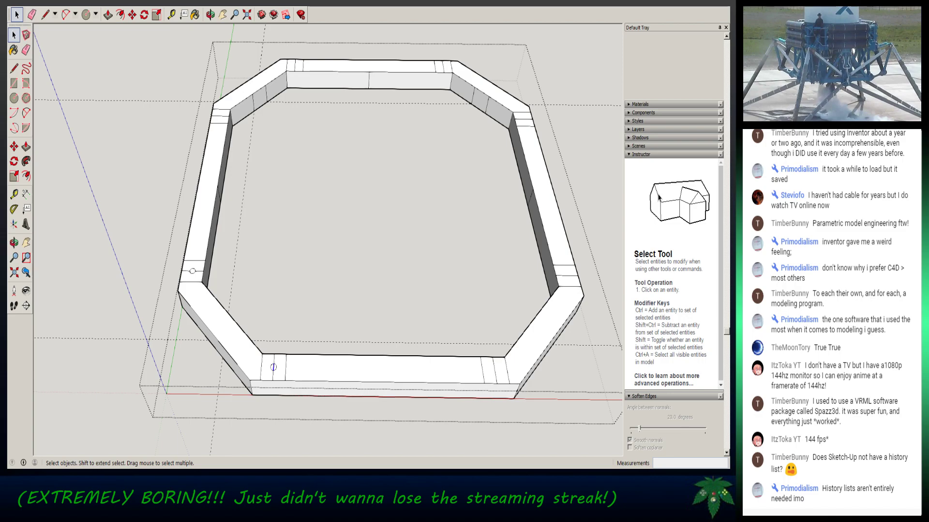
pyautogui.press('p')
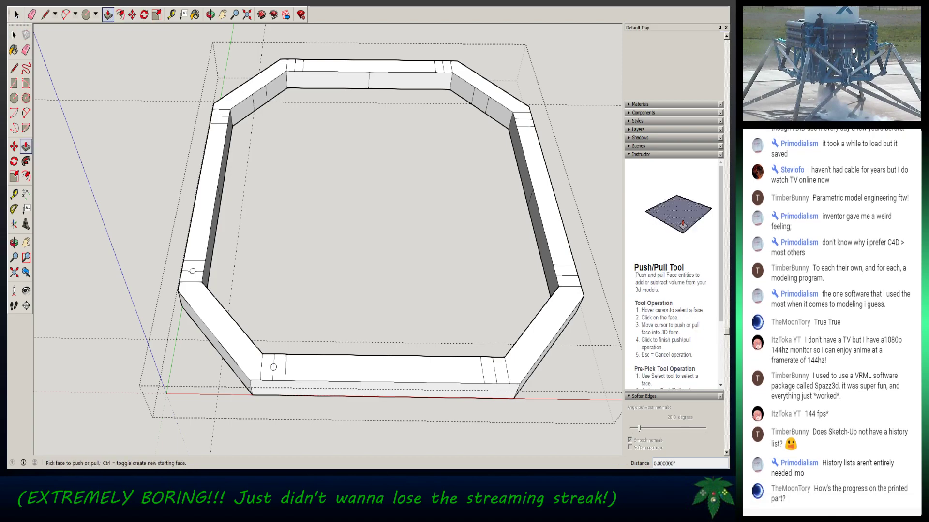
pyautogui.click(192, 271)
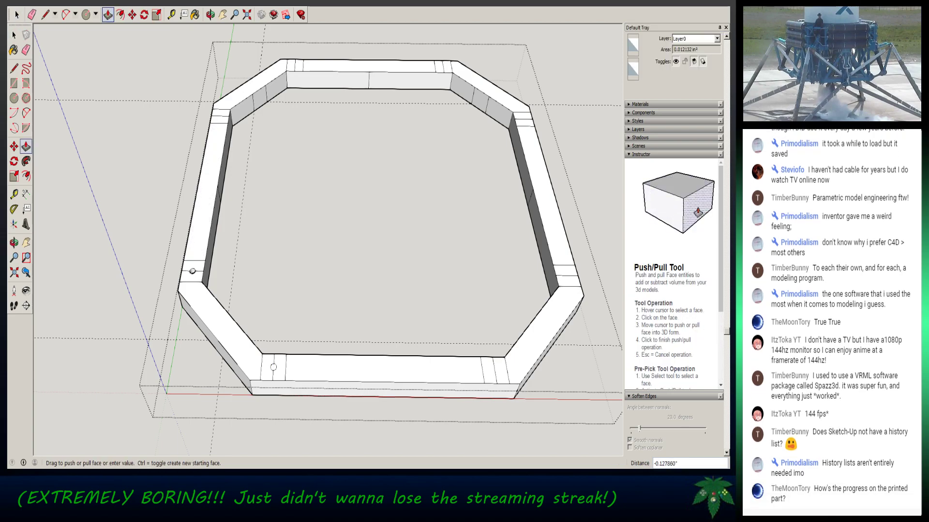
pyautogui.write('1/4')
pyautogui.press('Return')
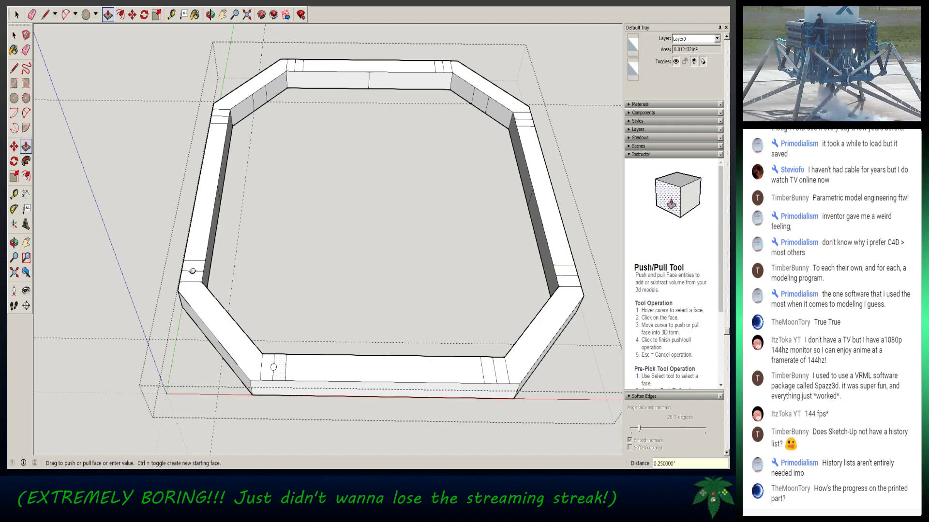
pyautogui.click(273, 367)
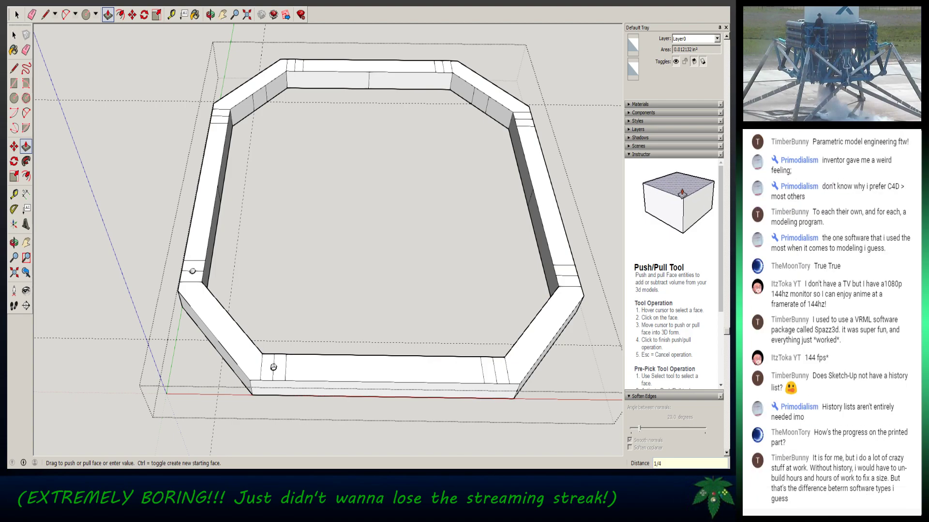
# - Push the circular hole face at the octagonal ring's front-left corner 1/4 inch deep
pyautogui.write('1/4')
pyautogui.press('Return')
pyautogui.press('space')
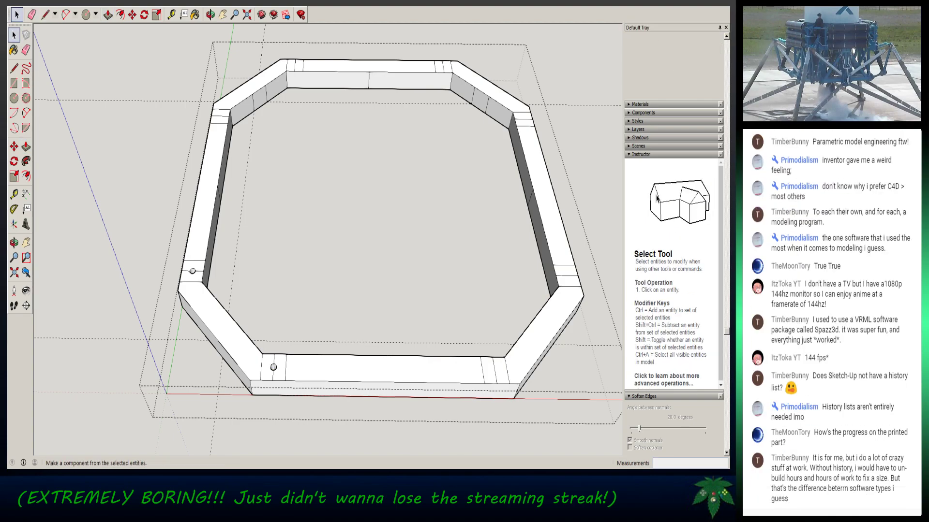
# - Copy both front-left corner holes to the front-right corner by rotating them 90 degrees about the ring's centre
pyautogui.scroll(8, 251, 368)
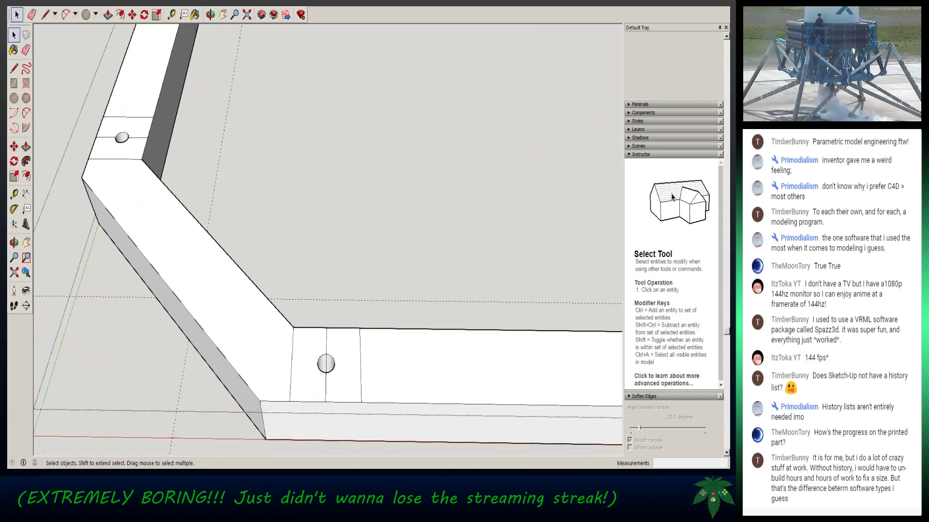
pyautogui.moveTo(358, 329)
pyautogui.mouseDown(button='middle')
pyautogui.moveTo(334, 309)
pyautogui.moveTo(342, 357)
pyautogui.mouseUp(button='middle')
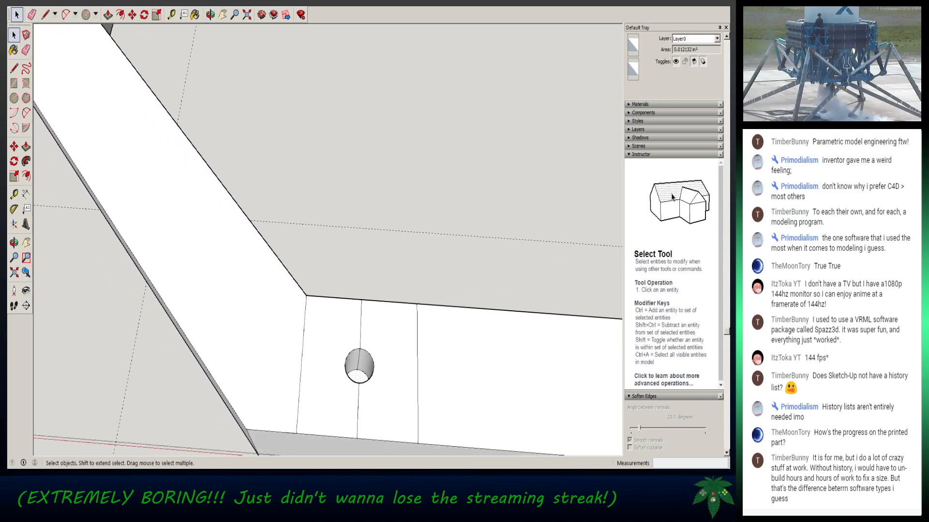
pyautogui.keyDown('ctrl'); pyautogui.doubleClick(366, 362); pyautogui.keyUp('ctrl')
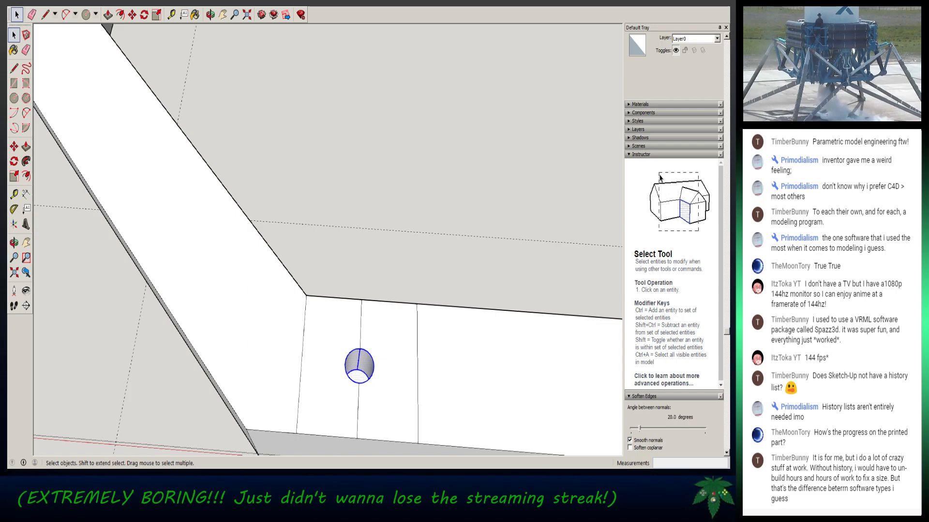
pyautogui.moveTo(359, 333)
pyautogui.mouseDown(button='middle')
pyautogui.moveTo(409, 309)
pyautogui.moveTo(489, 324)
pyautogui.mouseUp(button='middle')
pyautogui.moveTo(387, 338); pyautogui.dragTo(411, 334, button='middle')
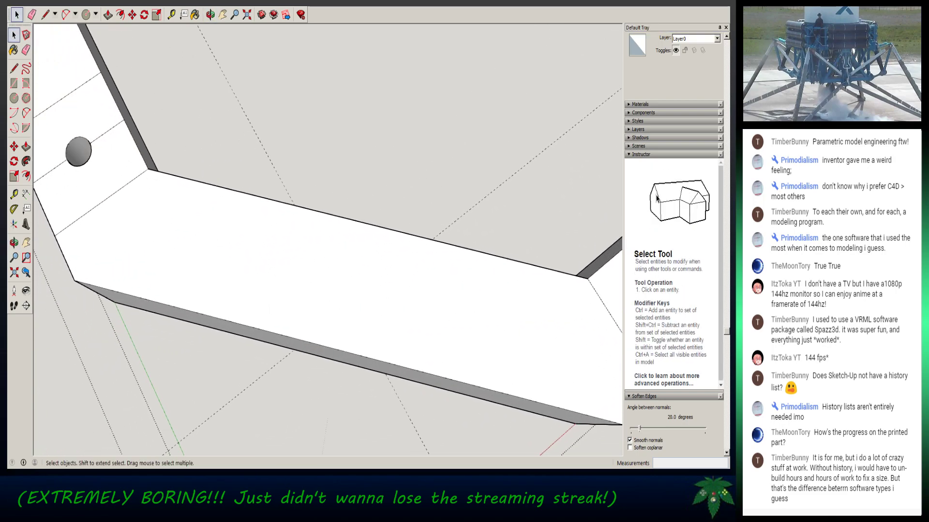
pyautogui.moveTo(242, 232); pyautogui.dragTo(460, 242, button='middle')
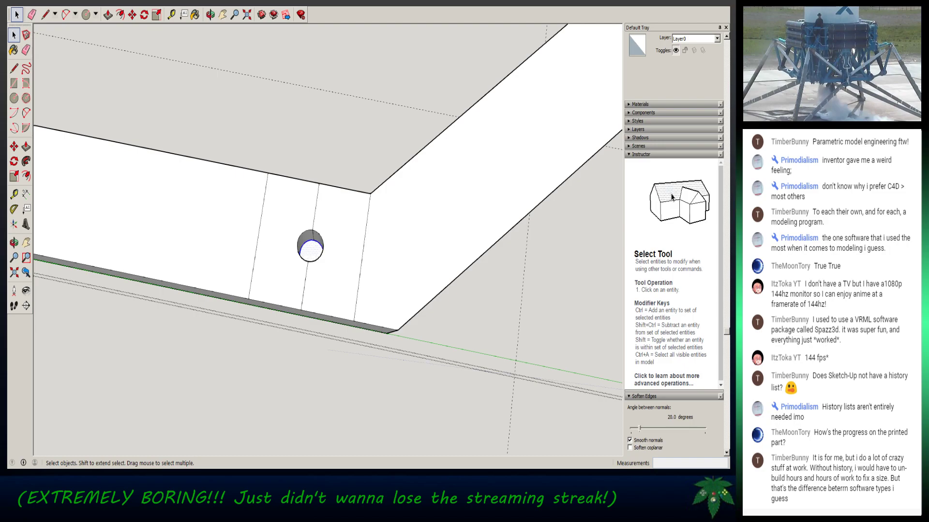
pyautogui.scroll(-2, 343, 278)
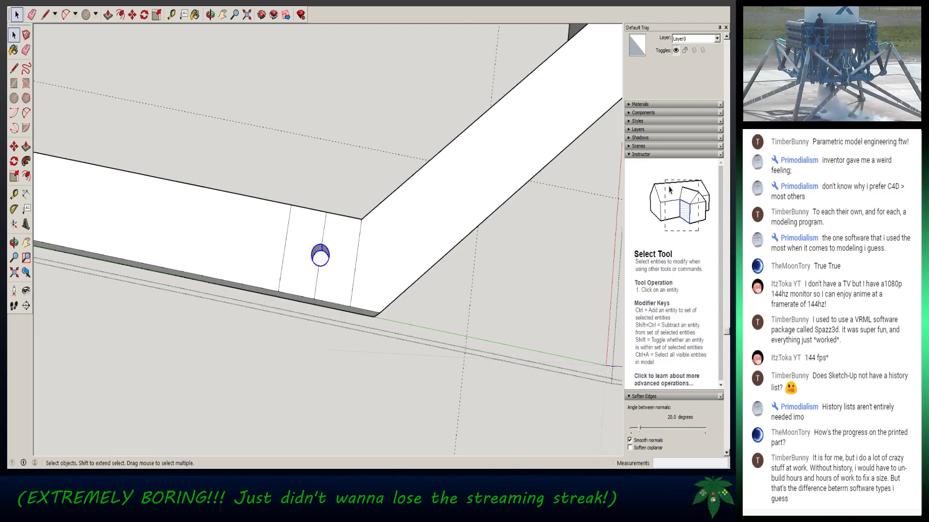
pyautogui.moveTo(343, 278)
pyautogui.mouseDown(button='middle')
pyautogui.moveTo(264, 217)
pyautogui.moveTo(222, 230)
pyautogui.moveTo(148, 287)
pyautogui.moveTo(95, 290)
pyautogui.moveTo(70, 363)
pyautogui.moveTo(55, 357)
pyautogui.mouseUp(button='middle')
pyautogui.scroll(-6, 264, 217)
pyautogui.scroll(-2, 260, 220)
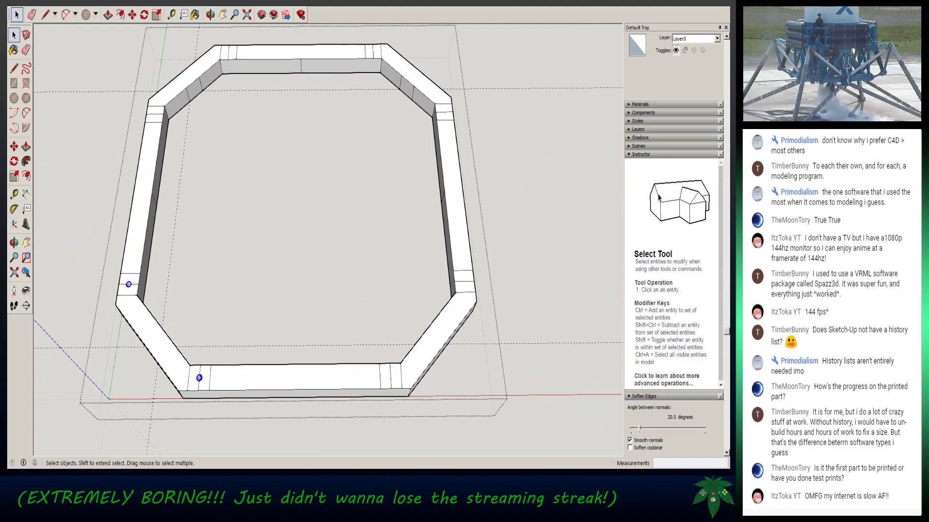
pyautogui.press('q')
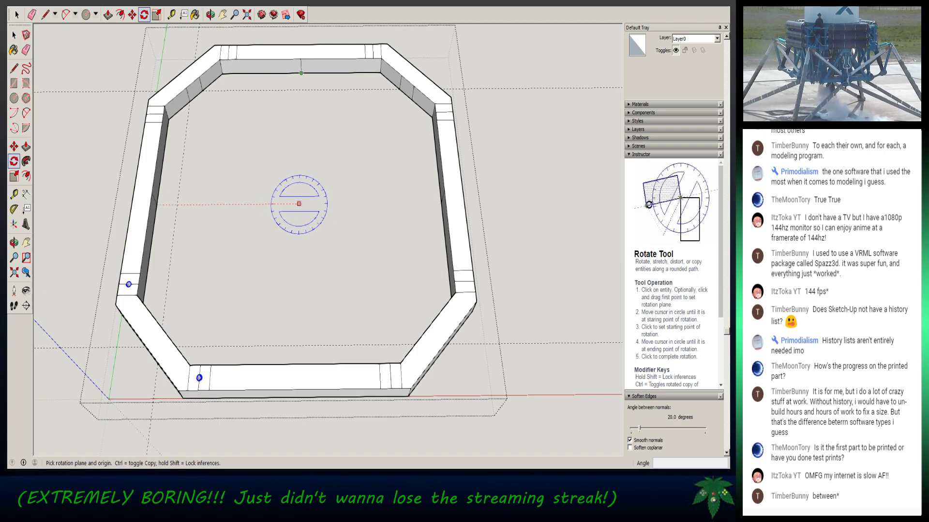
pyautogui.click(299, 204)
pyautogui.click(298, 262)
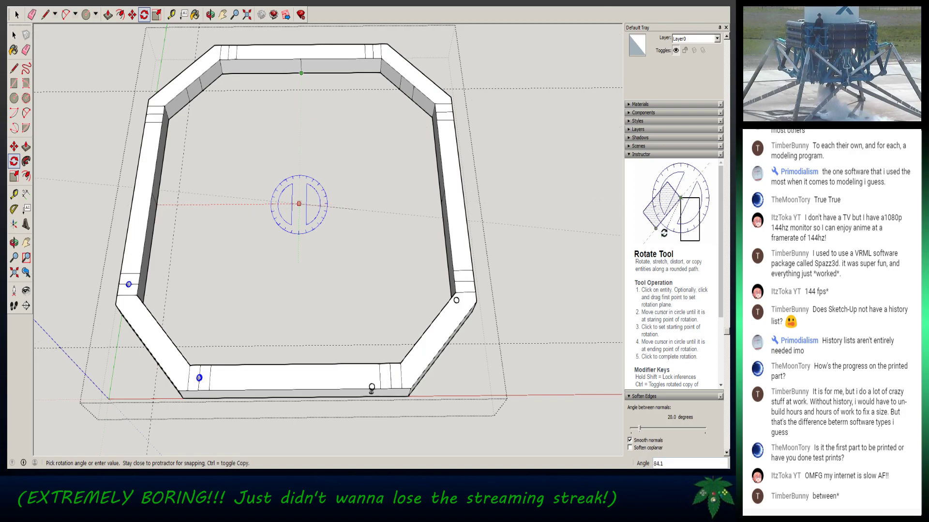
pyautogui.click(301, 72)
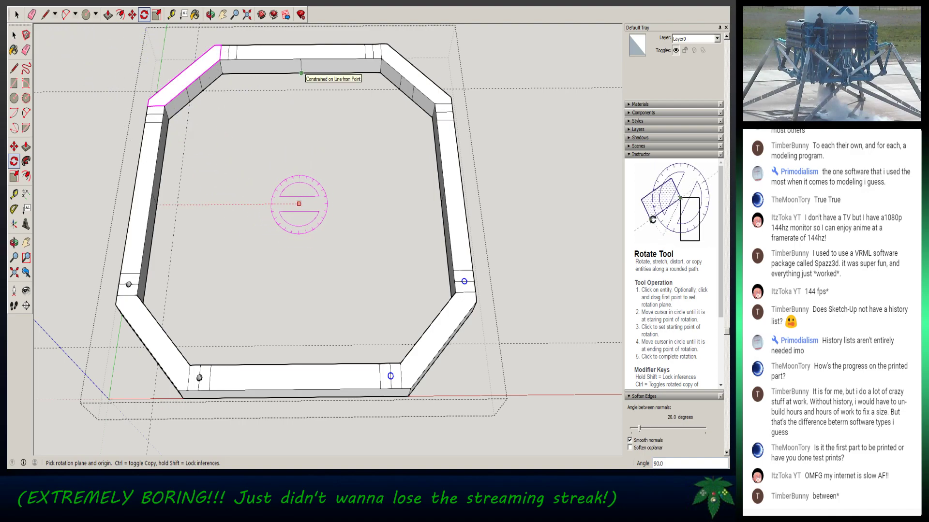
# - Rotate-copy the hole pair by 90 degrees twice more about the ring's centre to fill the two rear corners
pyautogui.click(300, 72)
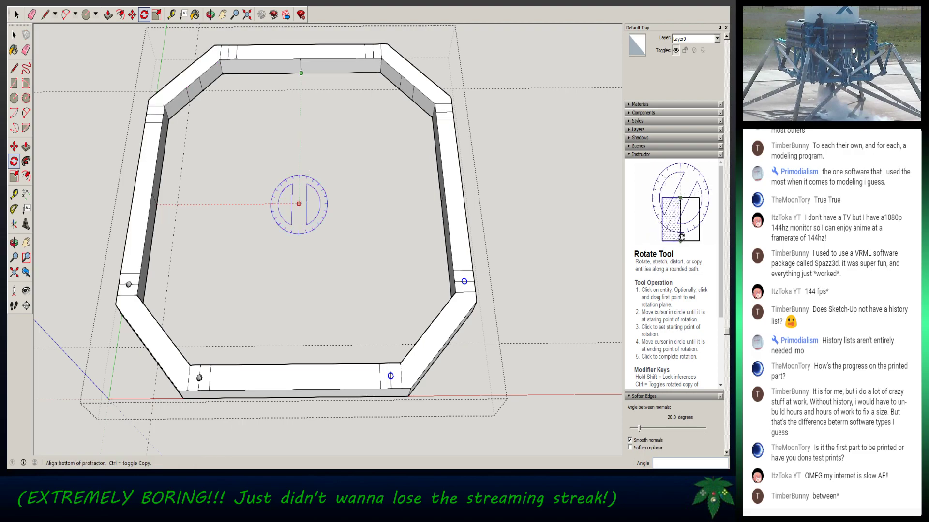
pyautogui.click(301, 72)
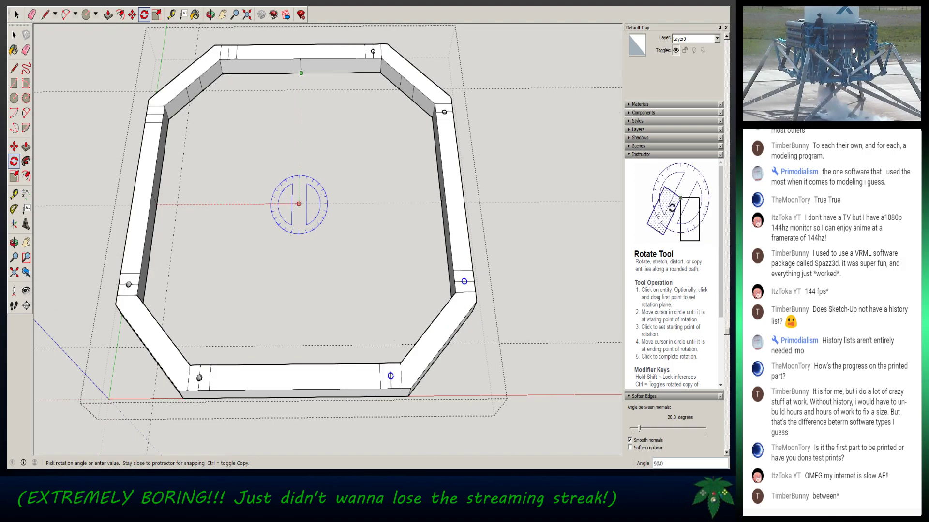
pyautogui.press('Escape')
pyautogui.press('Down')
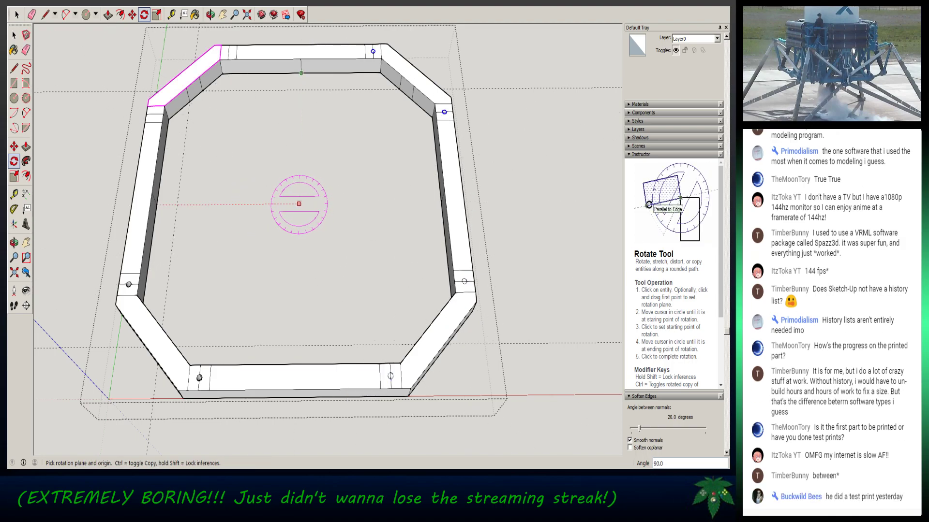
pyautogui.click(299, 204)
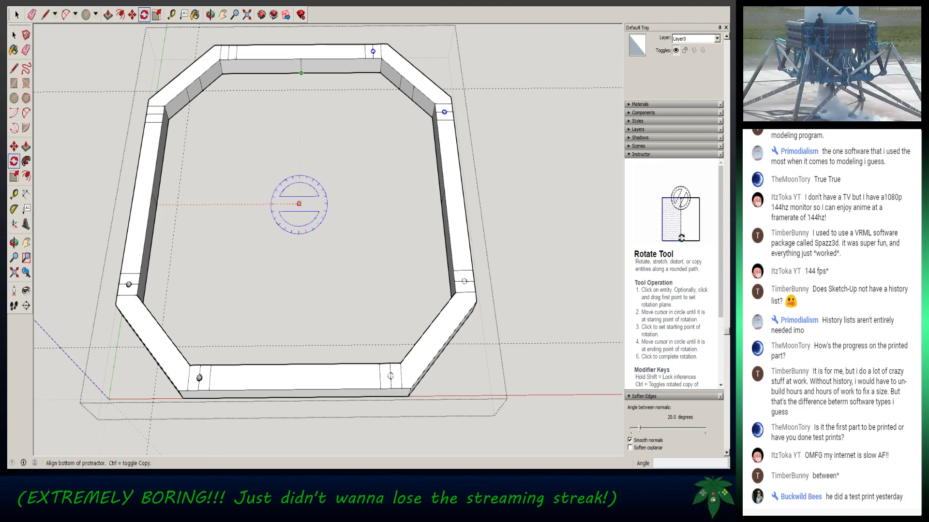
pyautogui.click(299, 203)
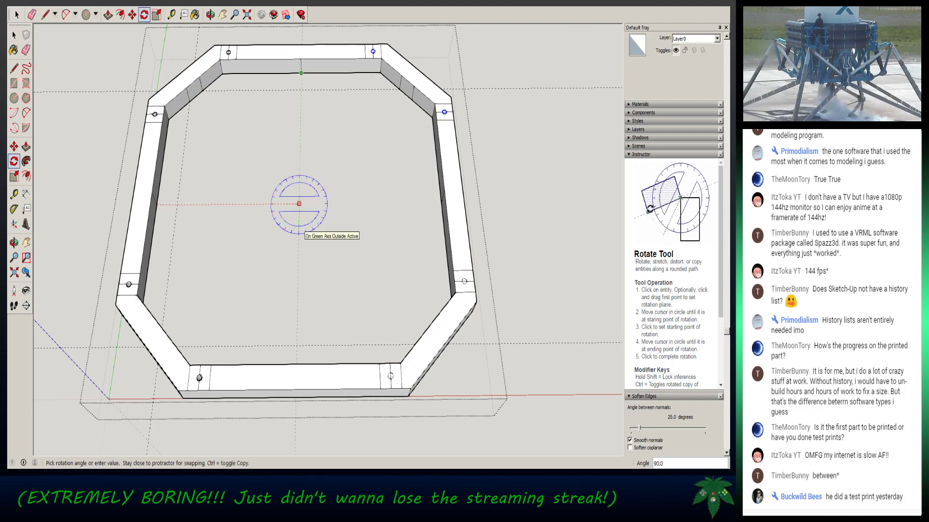
pyautogui.click(297, 224)
pyautogui.click(16, 15)
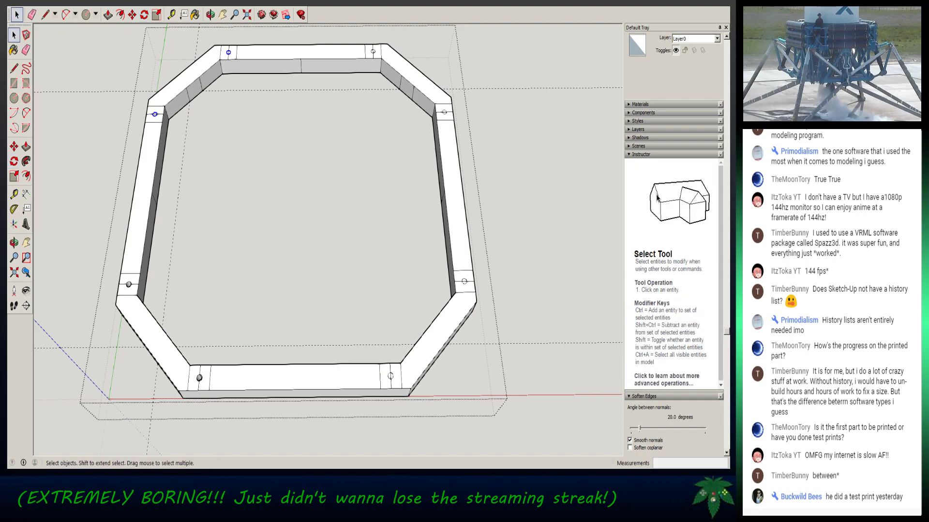
# - Delete the faces and dividing line covering the copied hole at the right end of the ring's front bar
pyautogui.scroll(6, 388, 379)
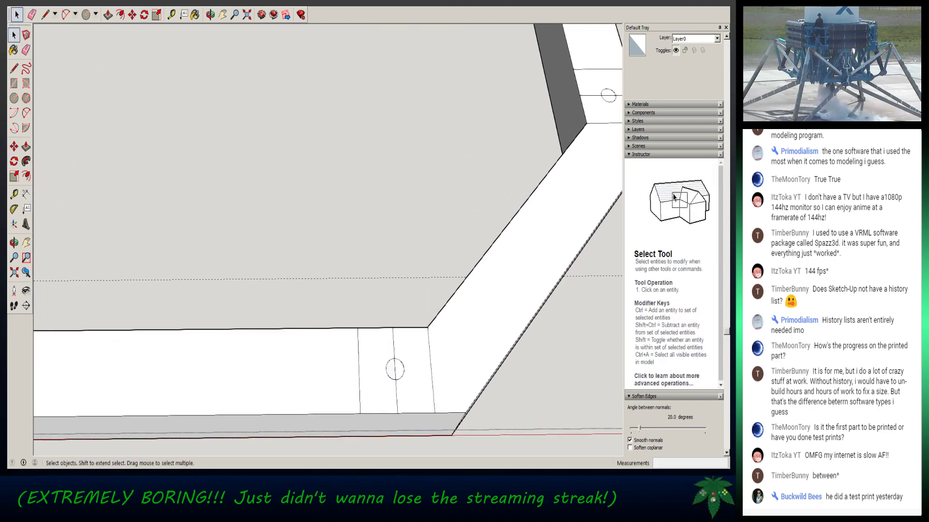
pyautogui.doubleClick(390, 369)
pyautogui.click(395, 369)
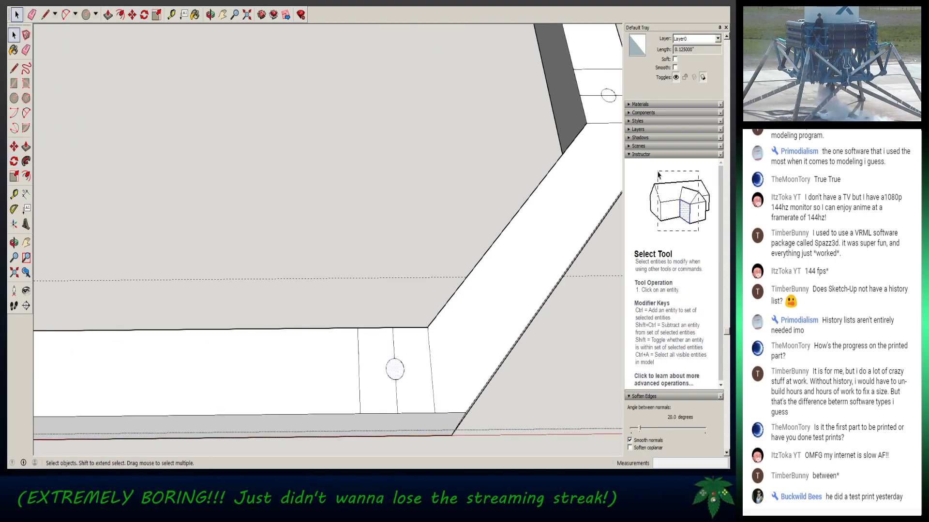
pyautogui.press('Delete')
# - Delete the faces and dividing lines covering the remaining copied holes around the ring's other corners
pyautogui.moveTo(395, 370); pyautogui.dragTo(290, 406, button='middle')
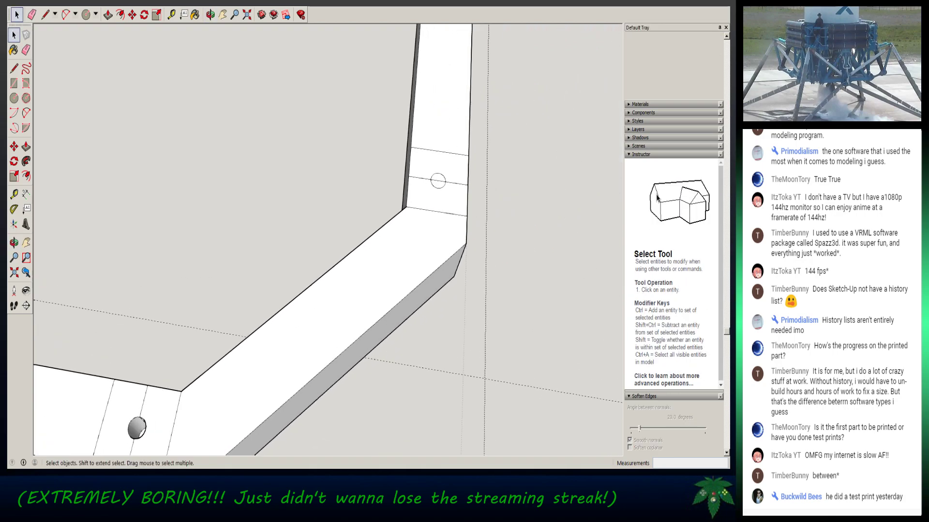
pyautogui.keyDown('shift'); pyautogui.moveTo(431, 150); pyautogui.dragTo(400, 442, button='middle'); pyautogui.keyUp('shift')
pyautogui.keyDown('shift'); pyautogui.moveTo(437, 177); pyautogui.dragTo(425, 406, button='middle'); pyautogui.keyUp('shift')
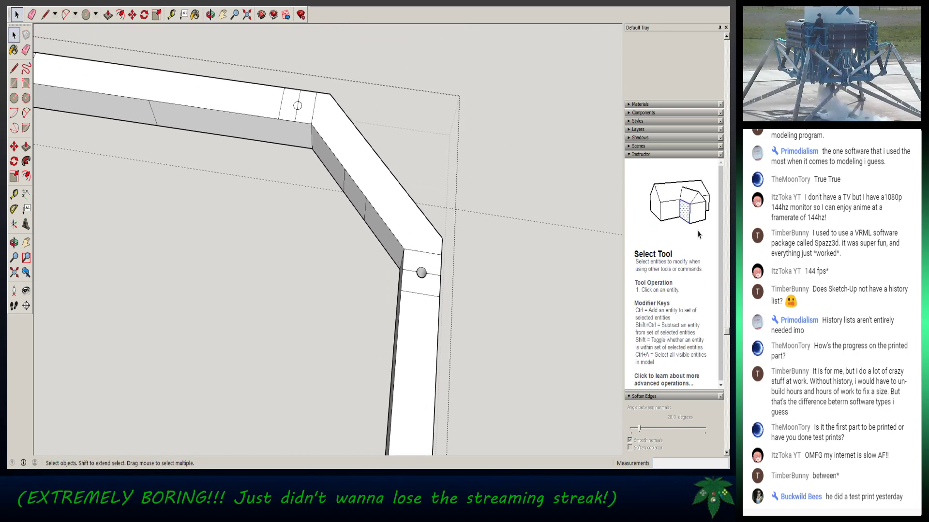
pyautogui.doubleClick(296, 105)
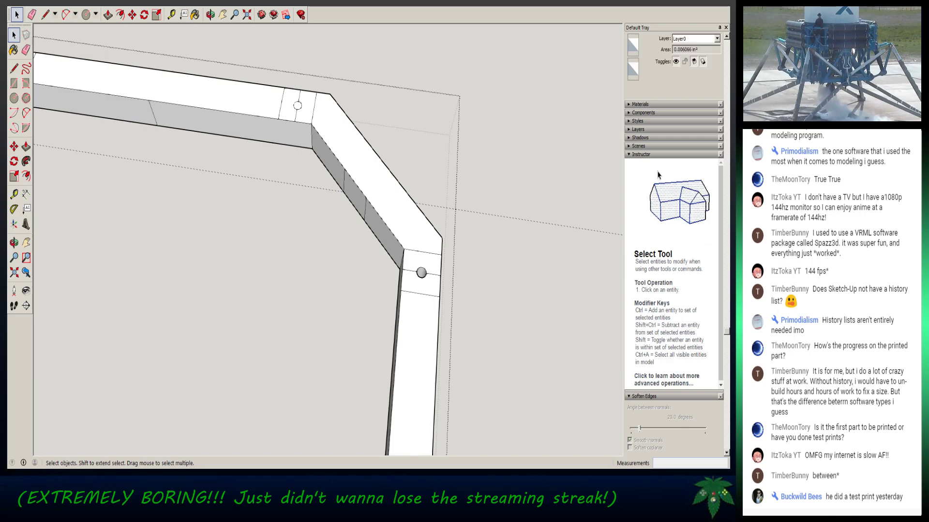
pyautogui.keyDown('shift'); pyautogui.moveTo(107, 155); pyautogui.dragTo(564, 268, button='middle'); pyautogui.keyUp('shift')
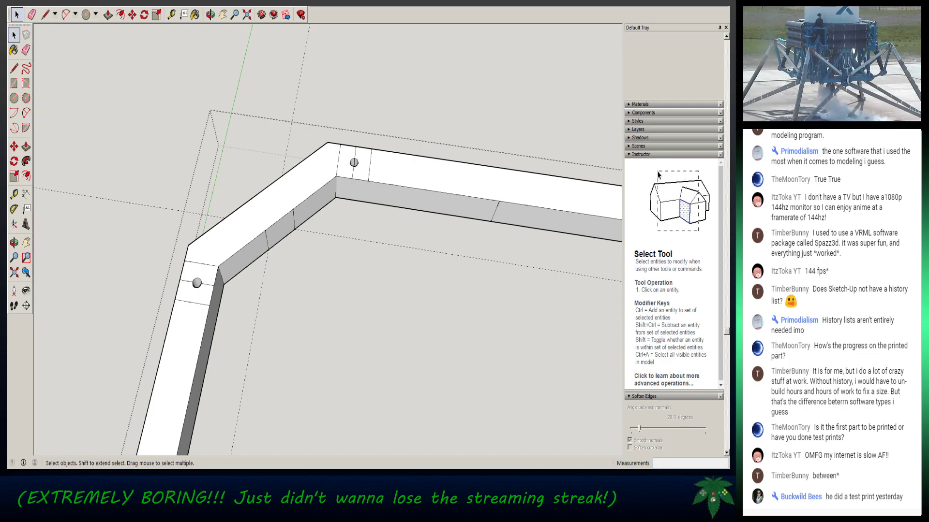
pyautogui.keyDown('shift'); pyautogui.moveTo(290, 377); pyautogui.dragTo(268, 88, button='middle'); pyautogui.keyUp('shift')
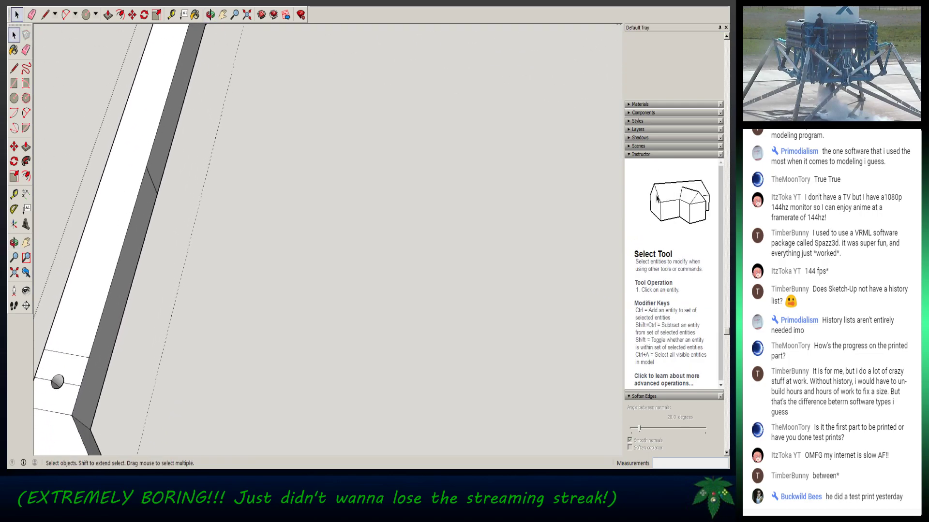
# - Check the ring's corner holes and exit editing of the ring and its enclosing group
pyautogui.moveTo(232, 232)
pyautogui.mouseDown(button='middle')
pyautogui.moveTo(416, 208)
pyautogui.moveTo(341, 128)
pyautogui.mouseUp(button='middle')
pyautogui.moveTo(367, 232); pyautogui.dragTo(300, 179, button='middle')
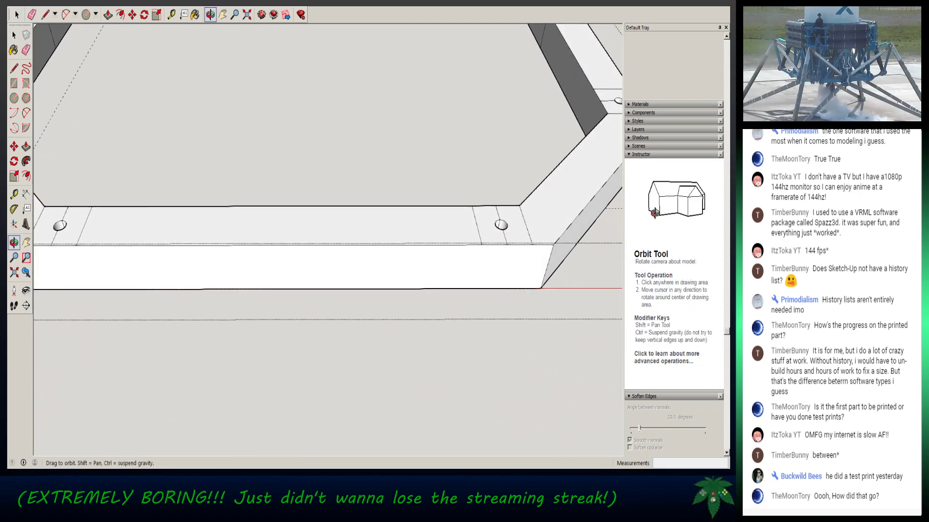
pyautogui.scroll(-5, 329, 266)
pyautogui.moveTo(324, 264); pyautogui.dragTo(325, 295, button='middle')
pyautogui.moveTo(325, 295)
pyautogui.keyDown('shift'); pyautogui.mouseDown(button='middle')
pyautogui.moveTo(406, 423)
pyautogui.moveTo(363, 375)
pyautogui.mouseUp(button='middle'); pyautogui.keyUp('shift')
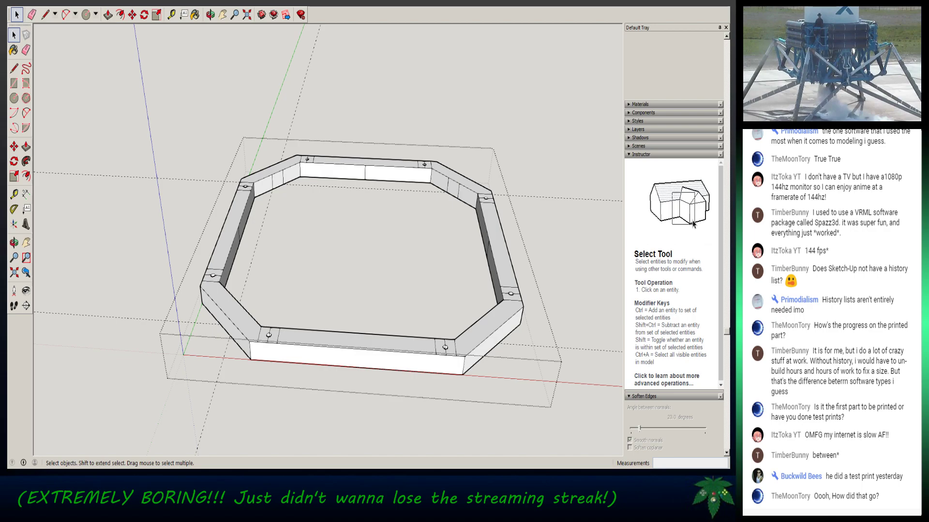
pyautogui.press('Escape')
pyautogui.scroll(-8, 226, 268)
pyautogui.scroll(-4, 276, 267)
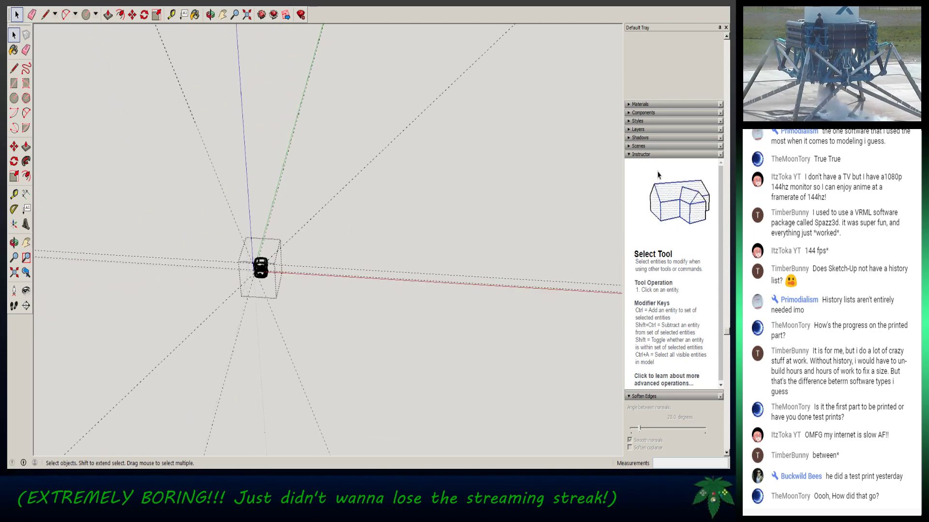
pyautogui.press('Escape')
# - Select the lowest cylindrical shell in the vertical stack and examine it
pyautogui.scroll(4, 133, 239)
pyautogui.scroll(8, 232, 261)
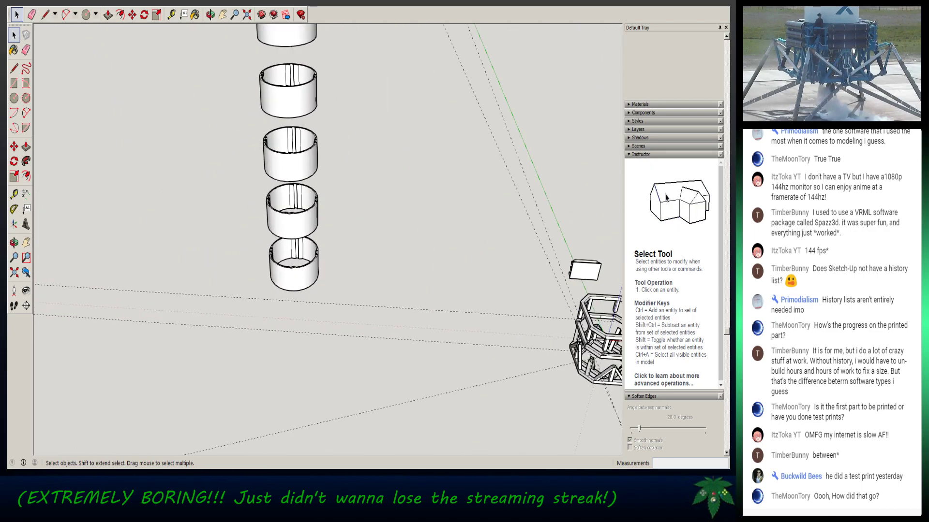
pyautogui.click(294, 283)
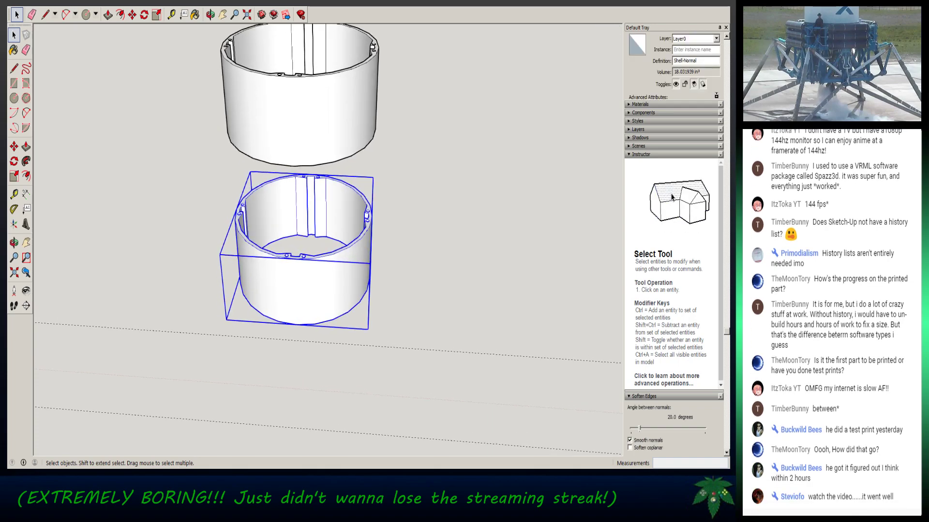
pyautogui.moveTo(309, 228)
pyautogui.mouseDown(button='middle')
pyautogui.moveTo(336, 249)
pyautogui.moveTo(298, 237)
pyautogui.moveTo(303, 216)
pyautogui.mouseUp(button='middle')
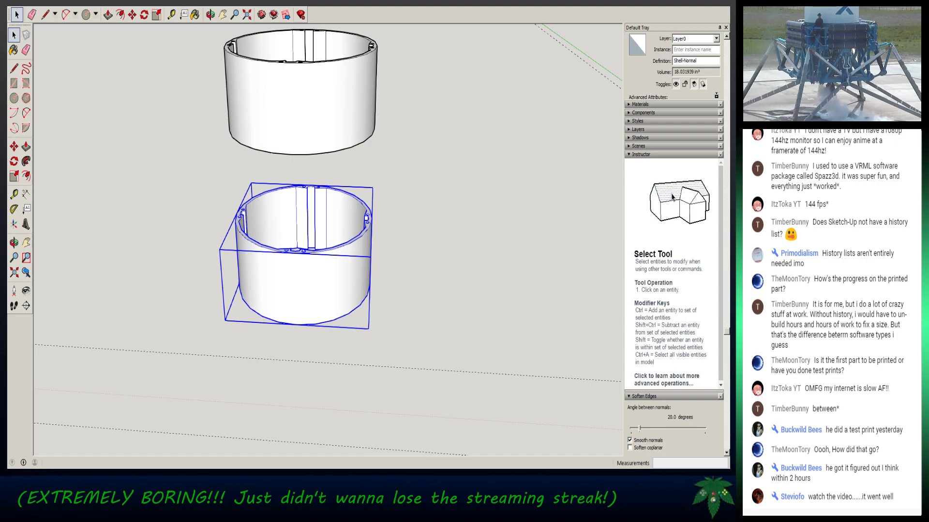
pyautogui.scroll(-10, 297, 290)
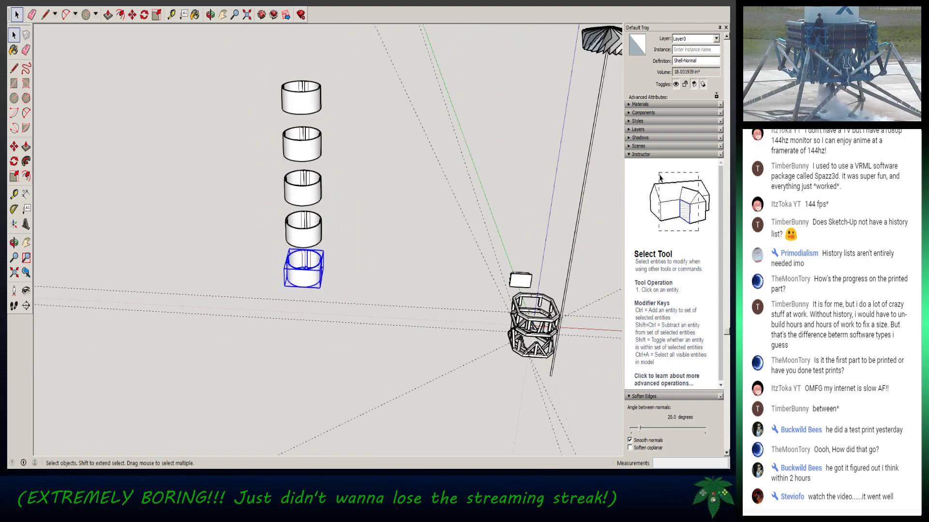
# - Open the upper octagonal frame with its downward posts for editing
pyautogui.keyDown('shift'); pyautogui.moveTo(591, 346); pyautogui.dragTo(476, 276, button='middle'); pyautogui.keyUp('shift')
pyautogui.scroll(5, 414, 265)
pyautogui.scroll(1, 420, 266)
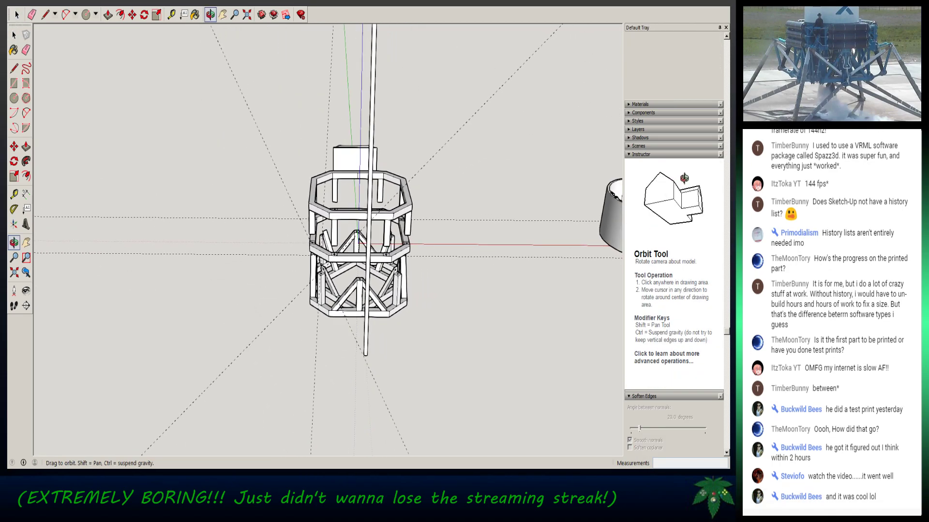
pyautogui.moveTo(386, 268); pyautogui.dragTo(426, 169, button='middle')
pyautogui.scroll(6, 425, 169)
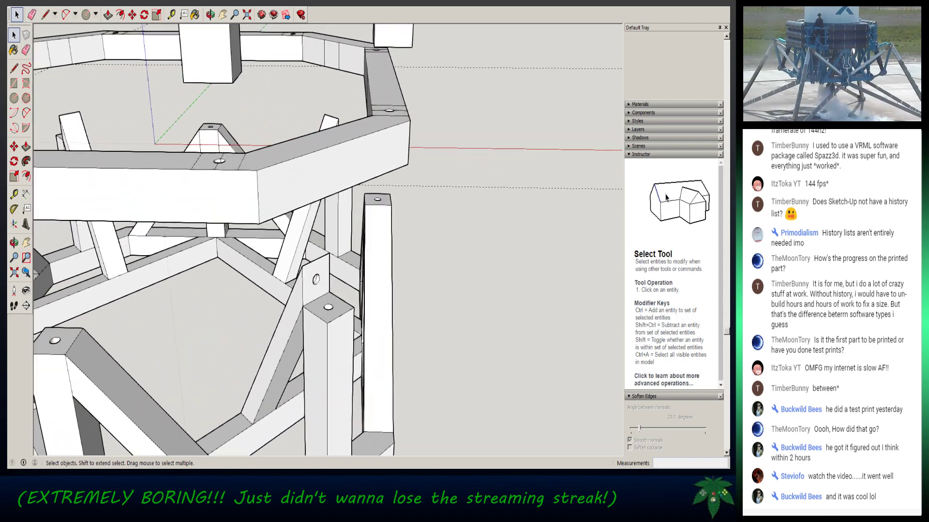
pyautogui.scroll(-5, 275, 252)
pyautogui.moveTo(275, 251); pyautogui.dragTo(329, 295, button='middle')
pyautogui.moveTo(401, 188); pyautogui.dragTo(382, 191, button='middle')
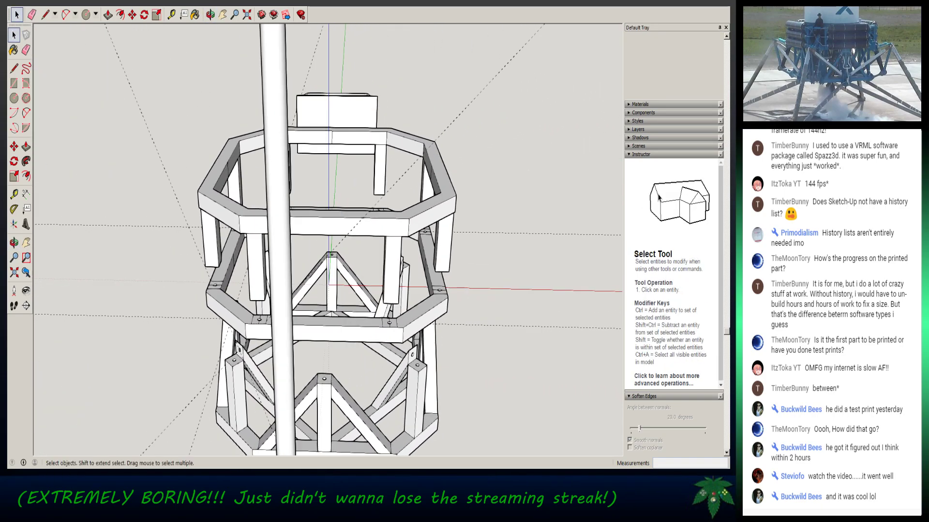
pyautogui.click(382, 224)
pyautogui.doubleClick(382, 225)
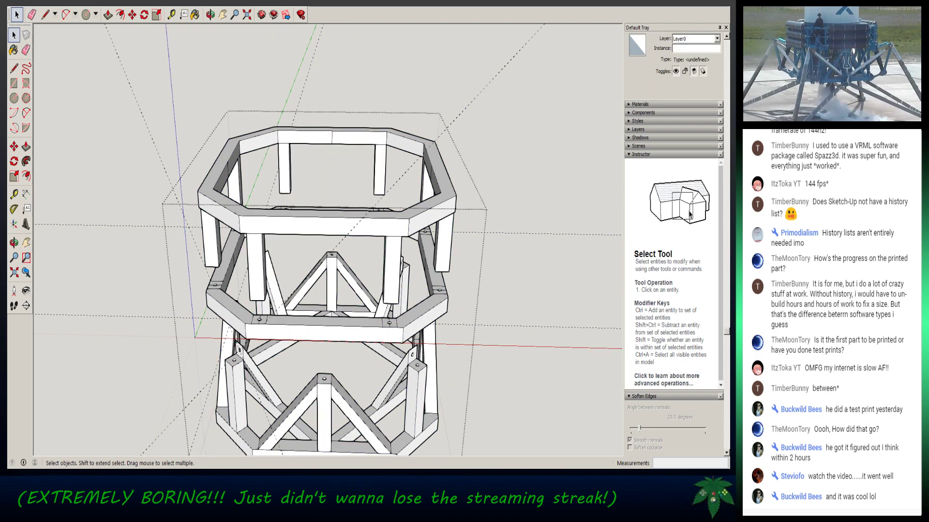
# - Draw circles of 1/16" radius centred on the underside ends of two adjacent posts of the octagonal frame
pyautogui.moveTo(382, 225); pyautogui.dragTo(381, 62, button='middle')
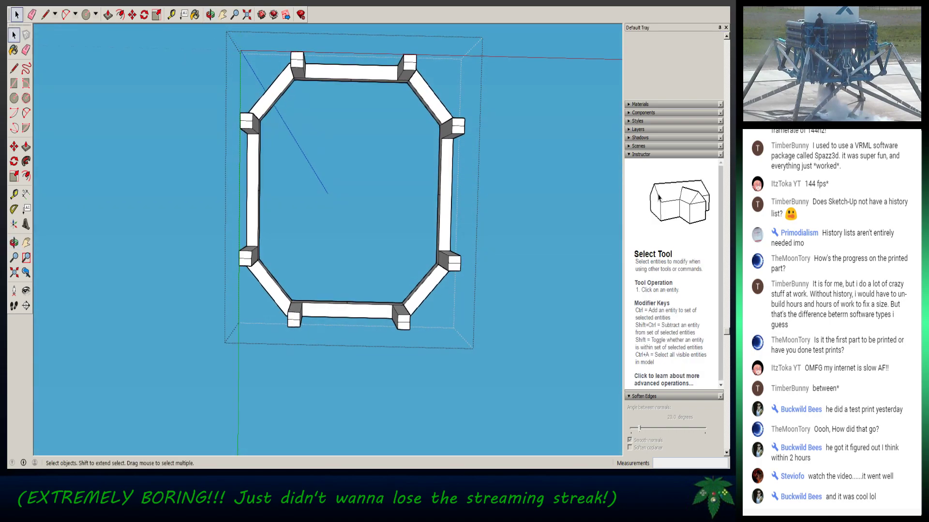
pyautogui.click(86, 14)
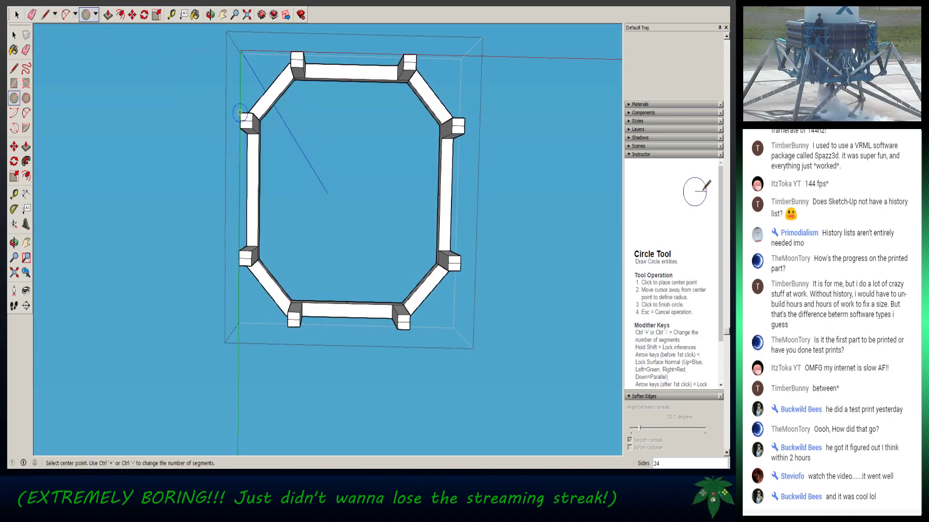
pyautogui.click(247, 120)
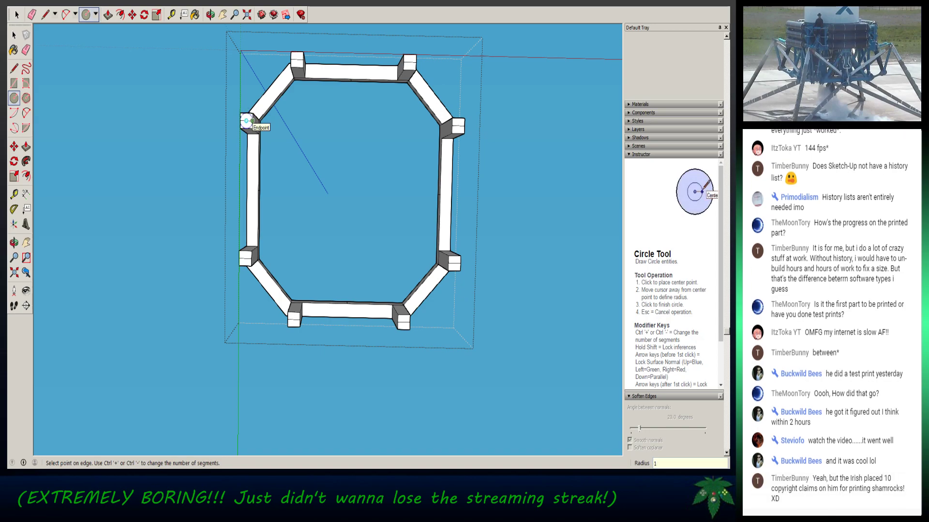
pyautogui.write('1/16')
pyautogui.press('Return')
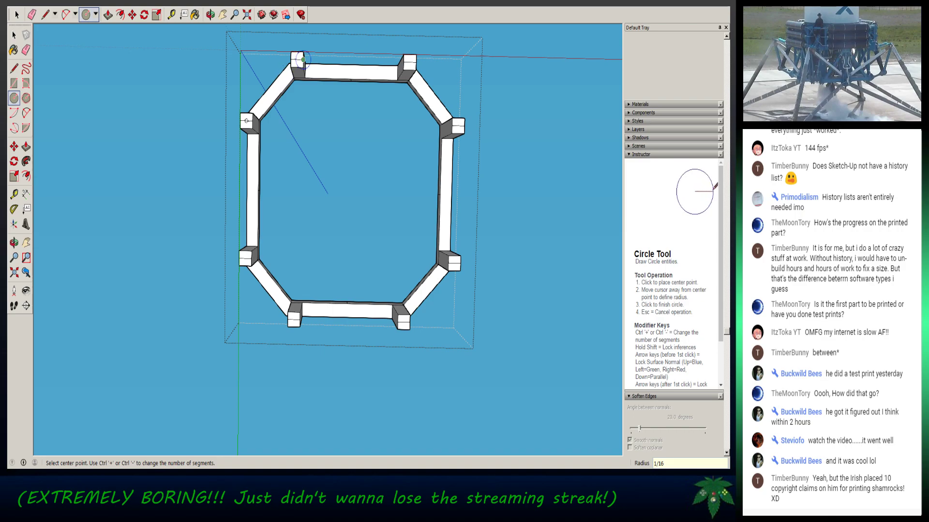
pyautogui.scroll(4, 291, 66)
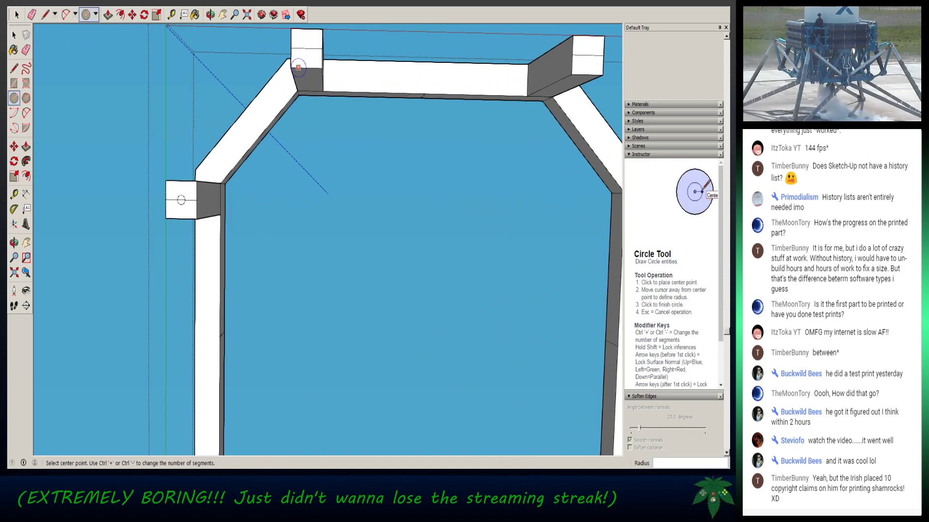
pyautogui.click(306, 48)
pyautogui.press('Return')
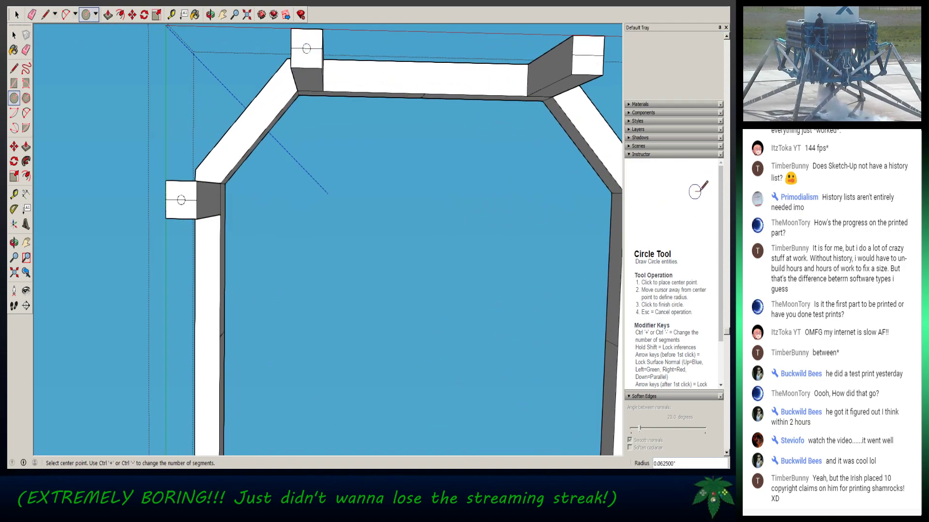
# - Remove the dividing lines inside both circles and push the circular faces 0.25" into the posts to form holes
pyautogui.press('l')
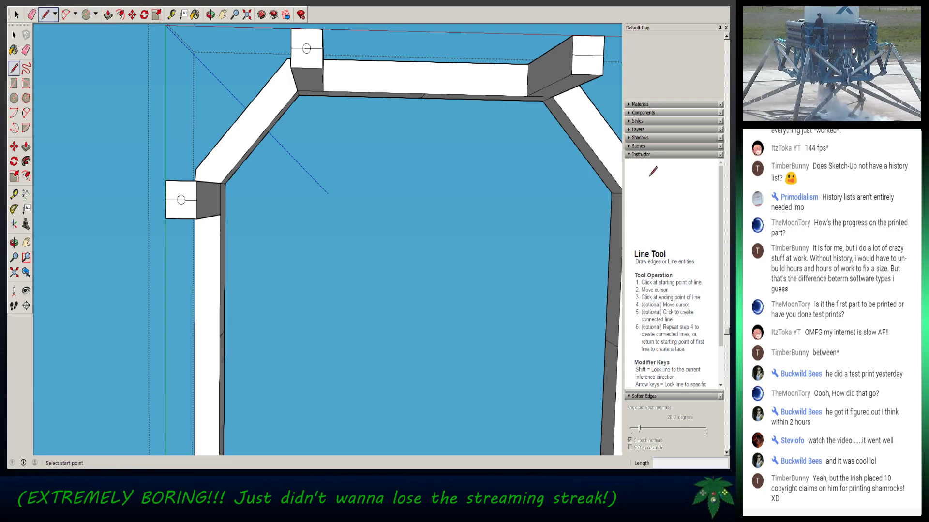
pyautogui.press('space')
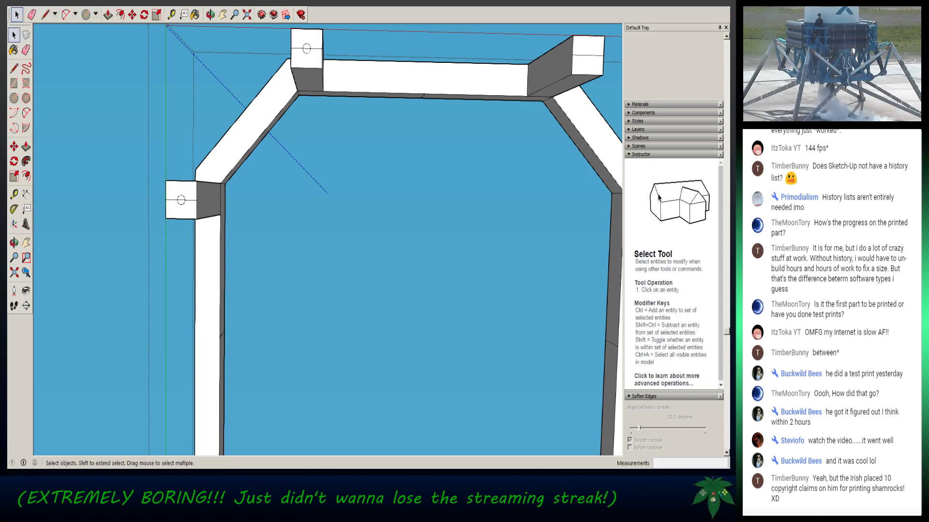
pyautogui.press('Delete')
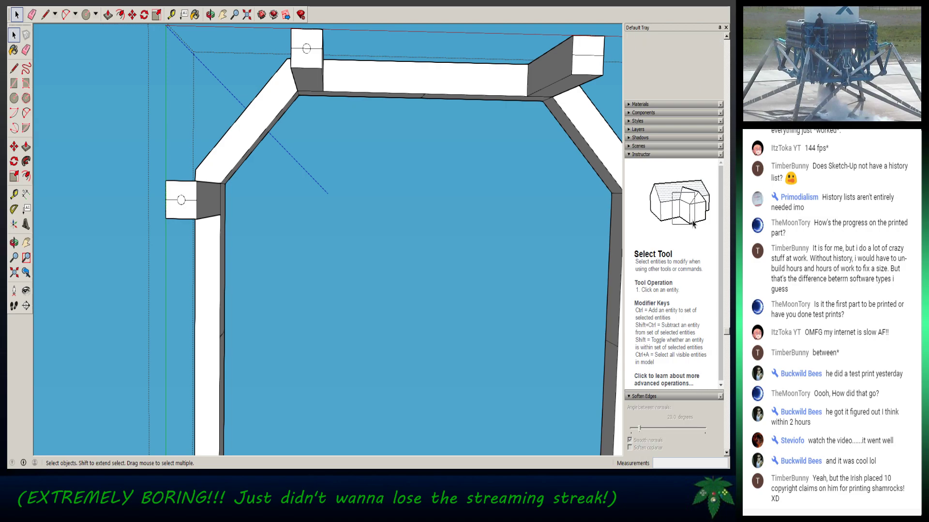
pyautogui.press('p')
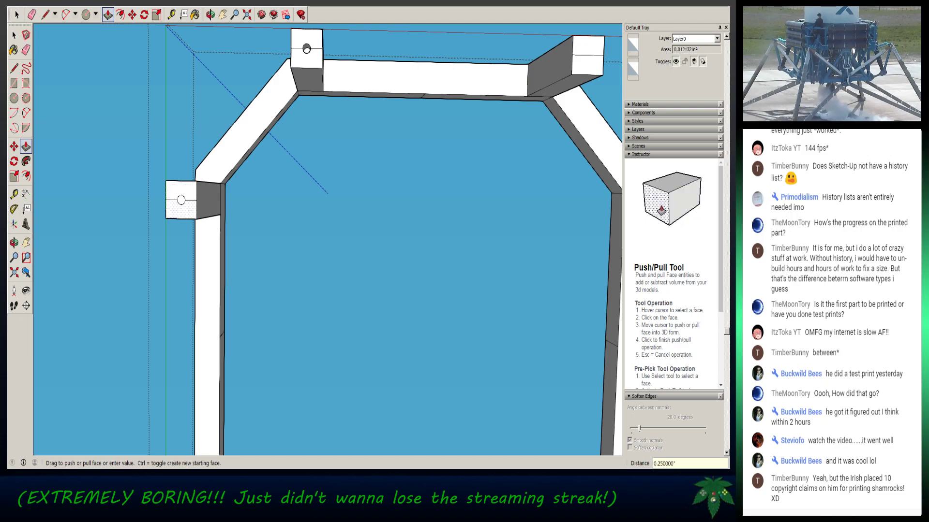
pyautogui.click(181, 200)
pyautogui.write('1')
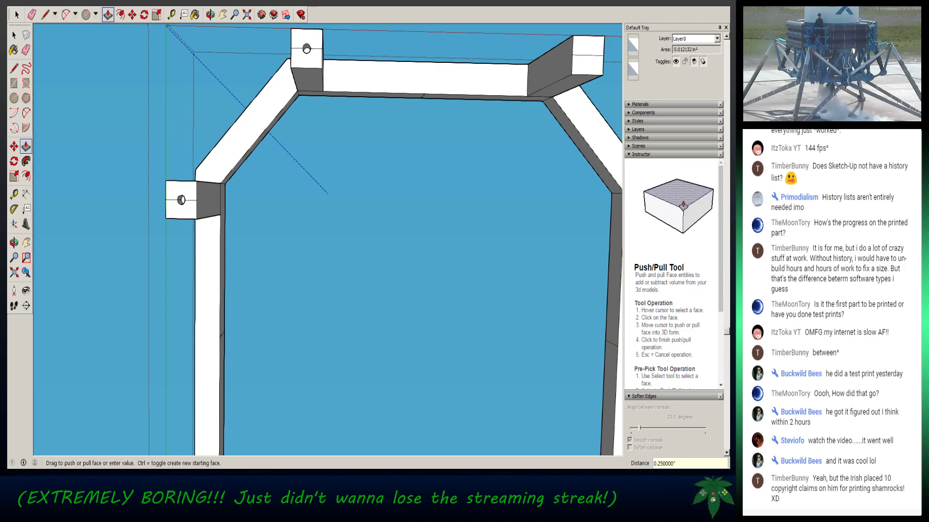
# - Select the complete geometry of the two new holes, including their rims, walls and end faces
pyautogui.press('space')
pyautogui.scroll(5, 172, 201)
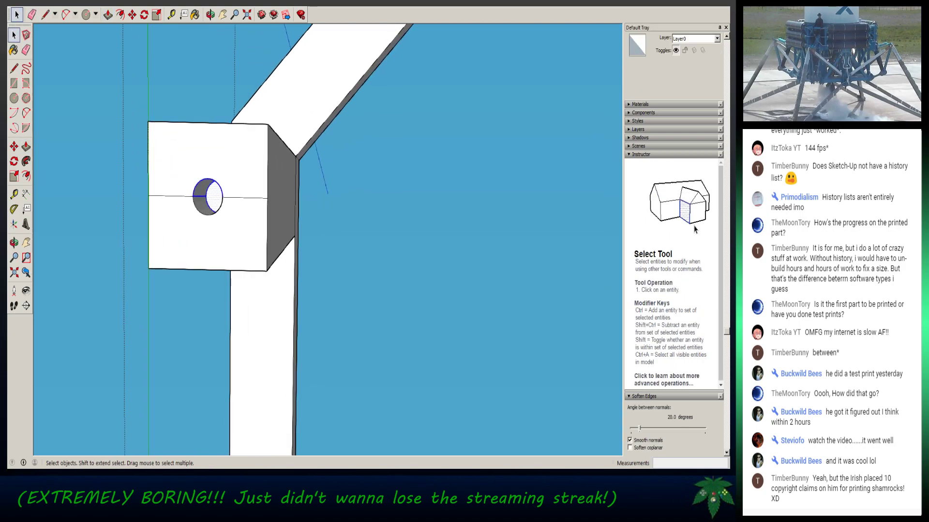
pyautogui.scroll(-8, 332, 226)
pyautogui.scroll(5, 375, 166)
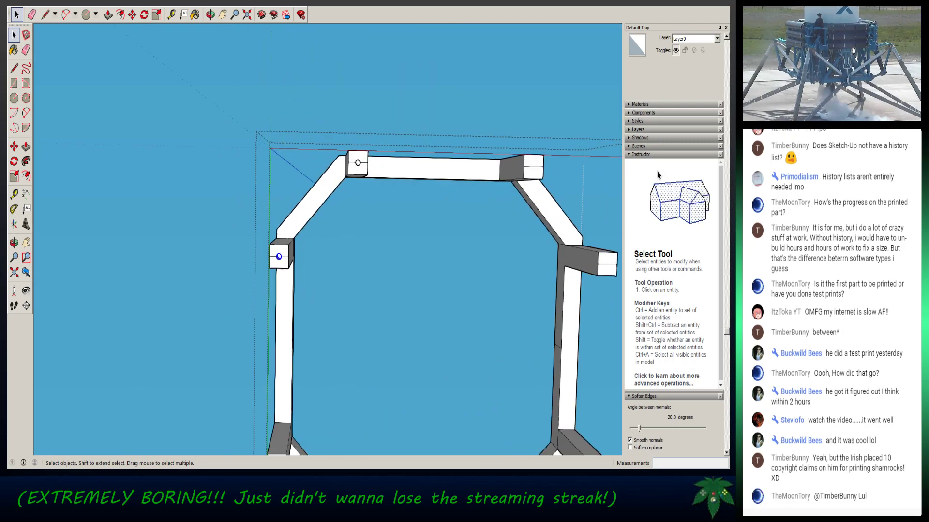
pyautogui.scroll(4, 348, 164)
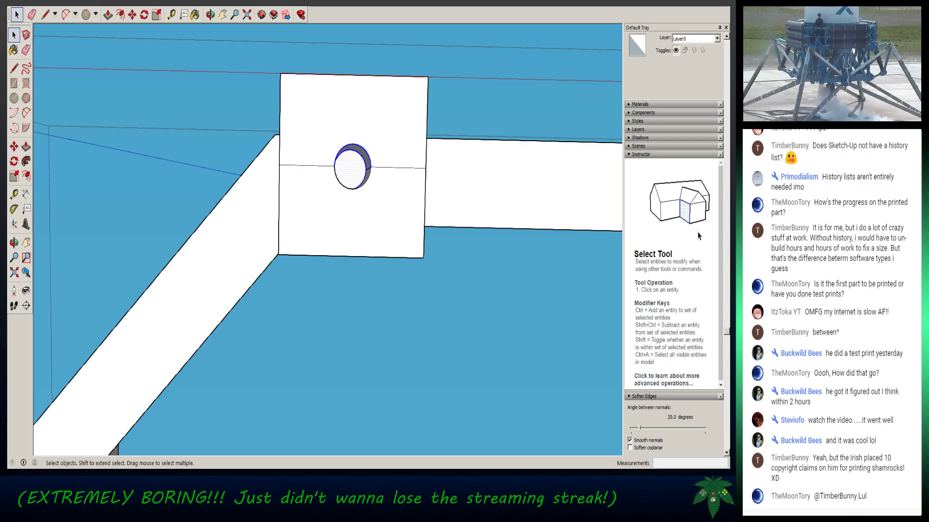
pyautogui.moveTo(358, 194)
pyautogui.mouseDown(button='middle')
pyautogui.moveTo(334, 224)
pyautogui.moveTo(324, 304)
pyautogui.mouseUp(button='middle')
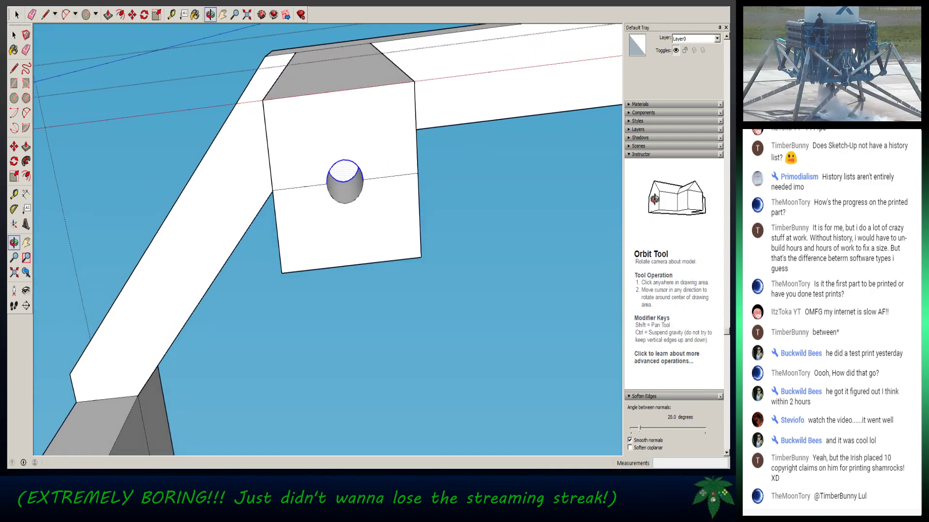
pyautogui.scroll(-4, 345, 231)
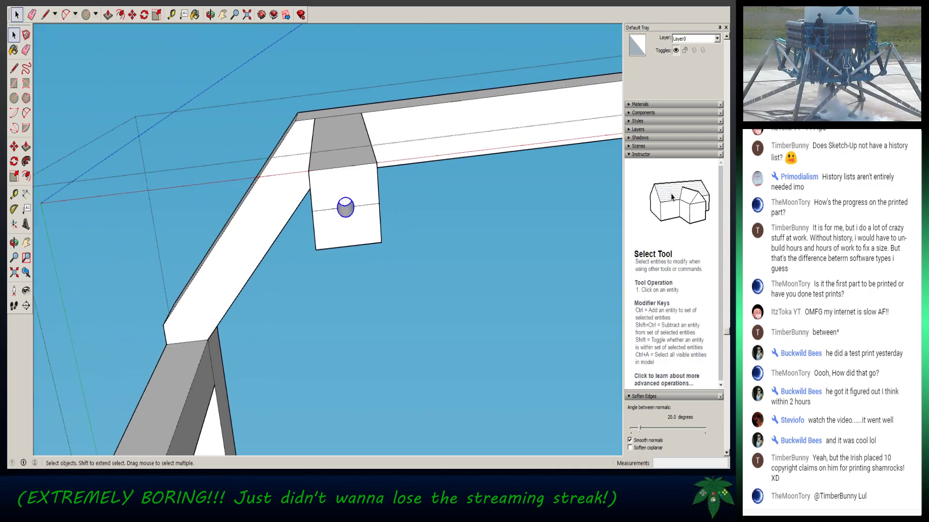
pyautogui.moveTo(345, 230); pyautogui.dragTo(247, 99, button='middle')
pyautogui.scroll(-7, 335, 229)
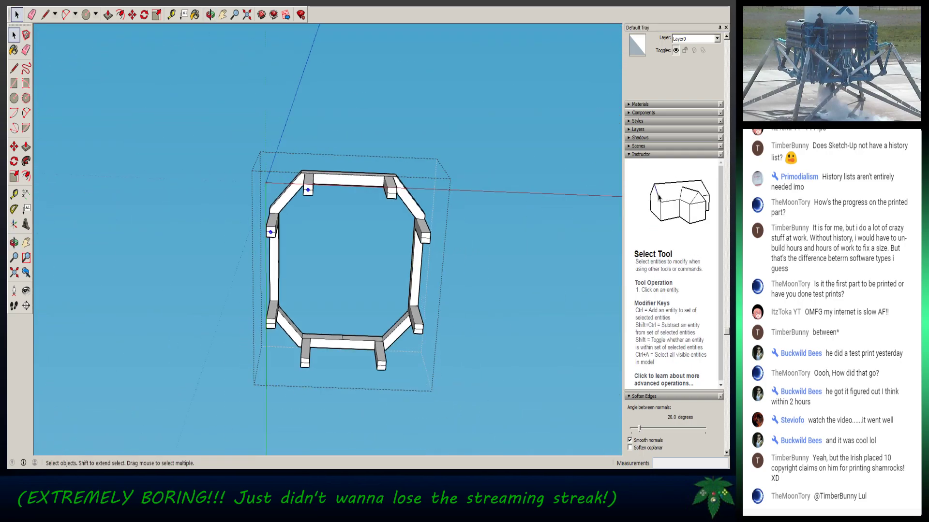
pyautogui.scroll(3, 373, 266)
pyautogui.moveTo(372, 266); pyautogui.dragTo(415, 235, button='middle')
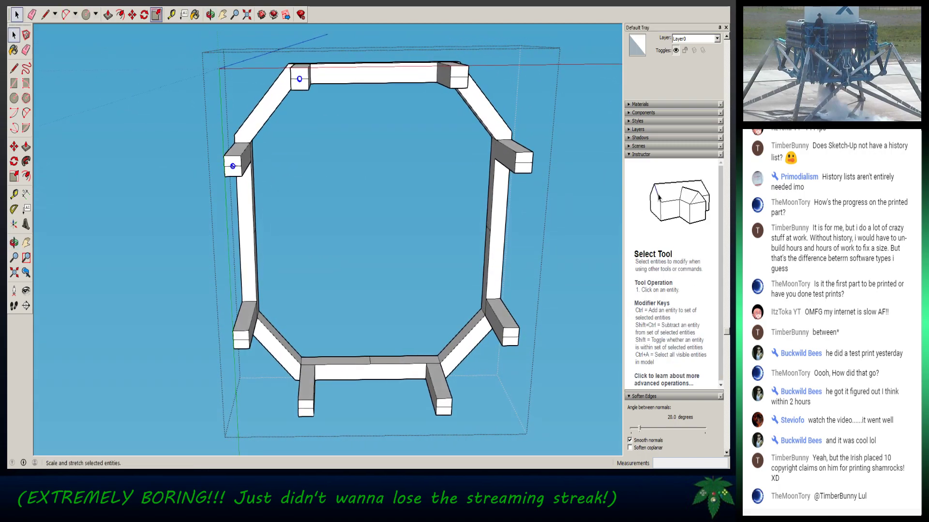
# - Make a copy of the selected hole pair rotated 90° about the frame's centre onto the next two posts
pyautogui.click(144, 15)
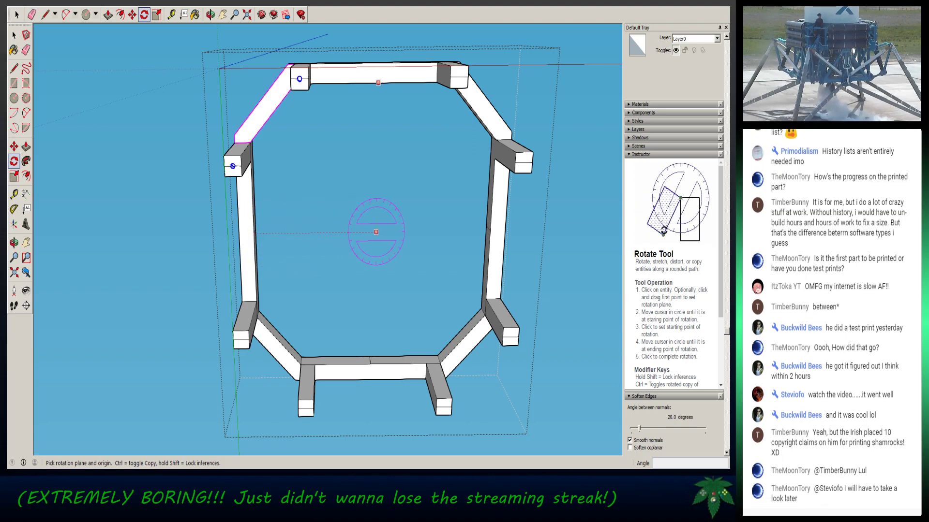
pyautogui.moveTo(373, 232); pyautogui.dragTo(373, 83)
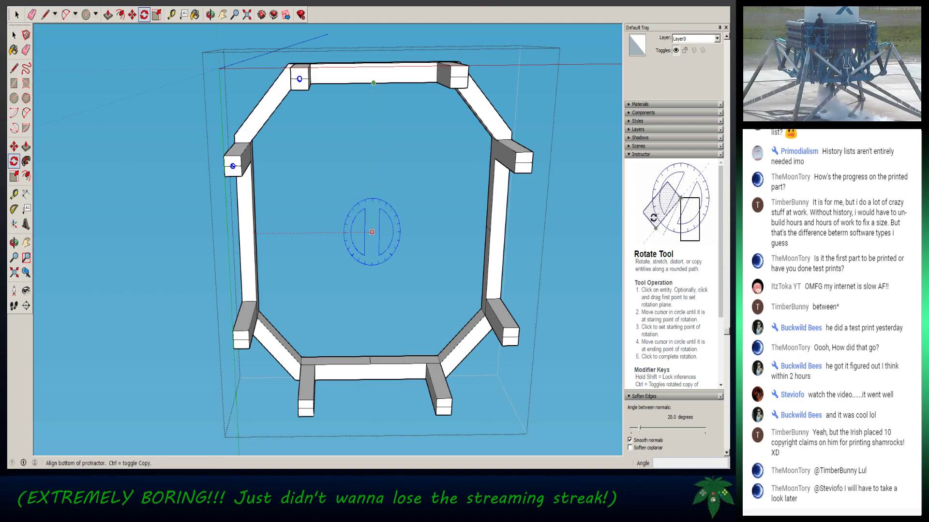
pyautogui.click(373, 82)
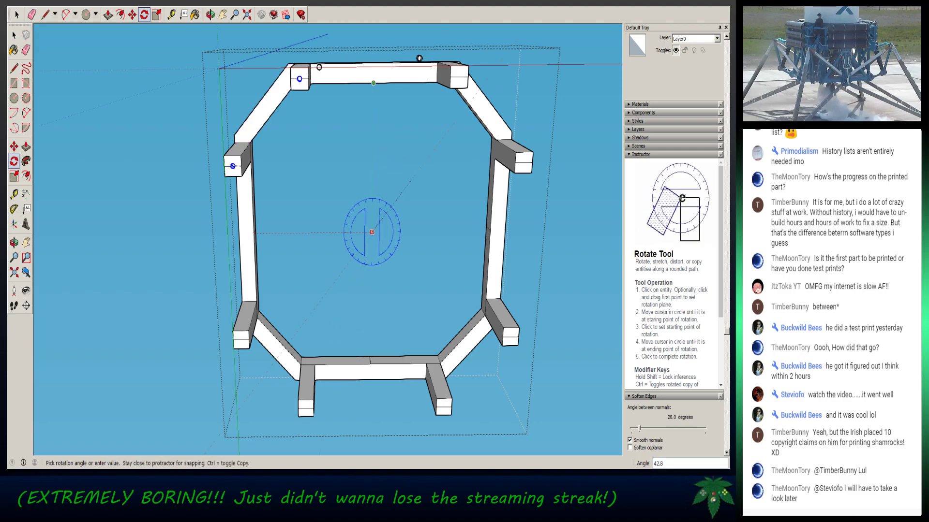
pyautogui.click(423, 231)
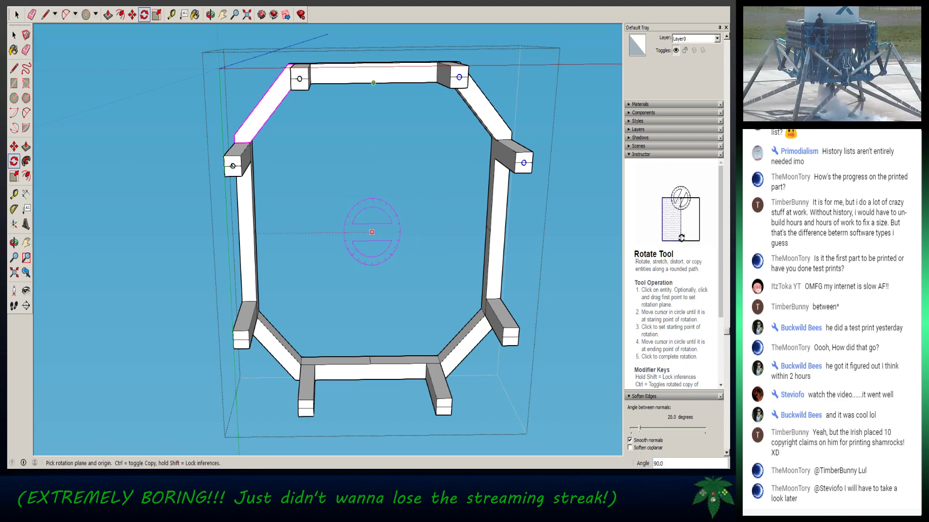
# - Repeat the 90° rotated copy of the hole pair twice more to reach the remaining four posts
pyautogui.click(371, 232)
pyautogui.click(412, 232)
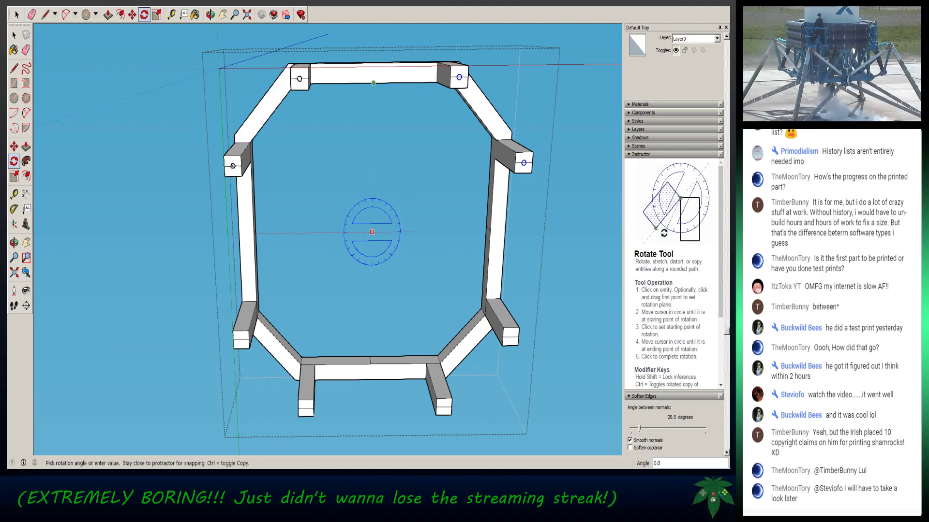
pyautogui.press('Escape')
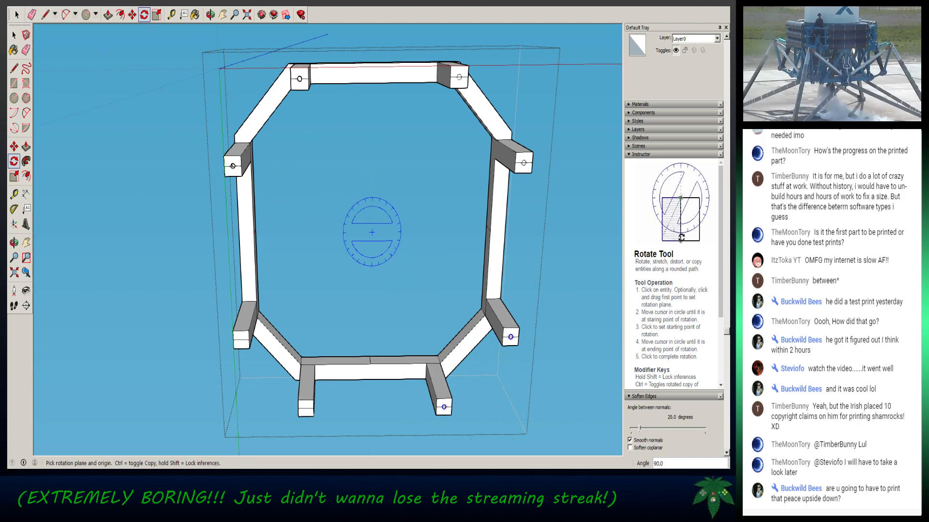
pyautogui.press('Down')
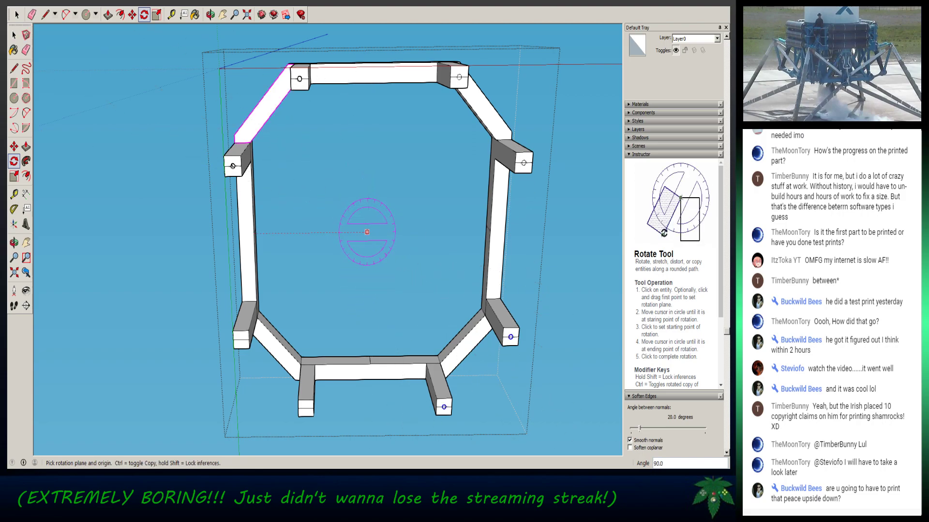
pyautogui.keyDown('shift'); pyautogui.click(372, 82); pyautogui.keyUp('shift')
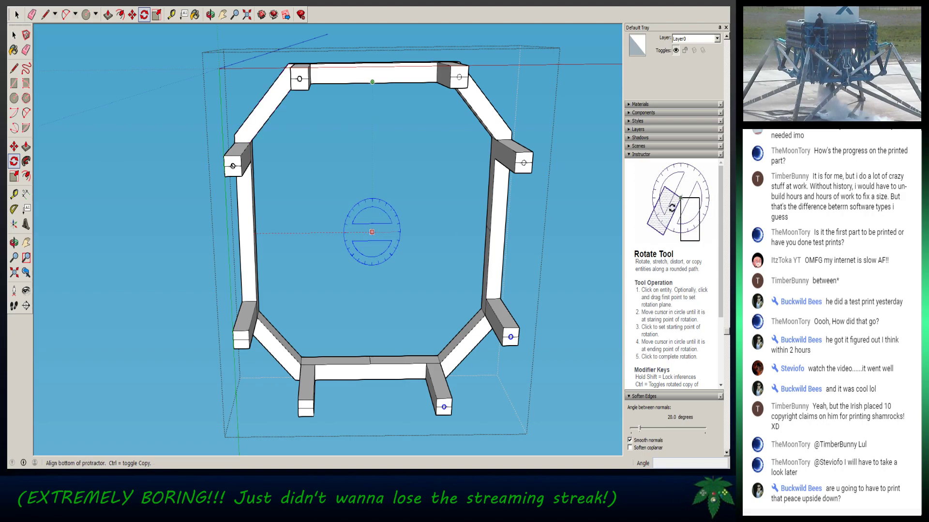
pyautogui.click(372, 82)
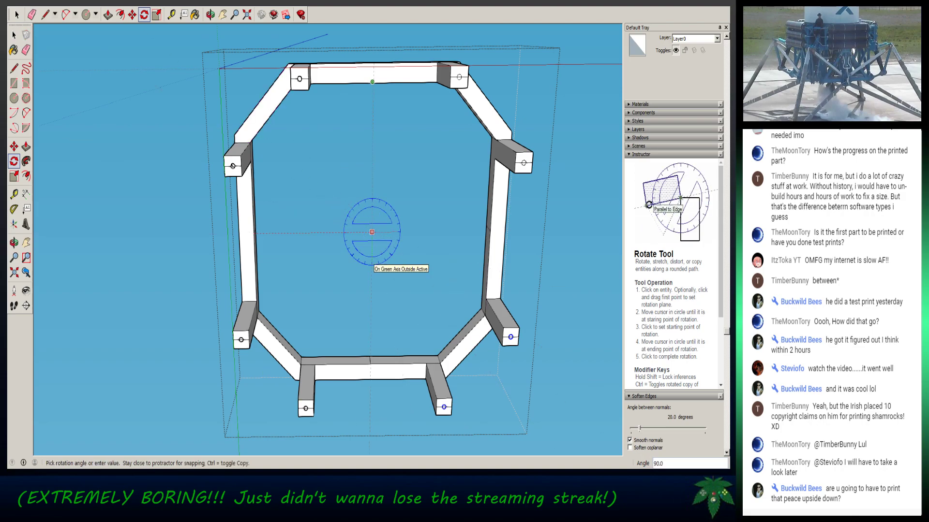
pyautogui.click(363, 254)
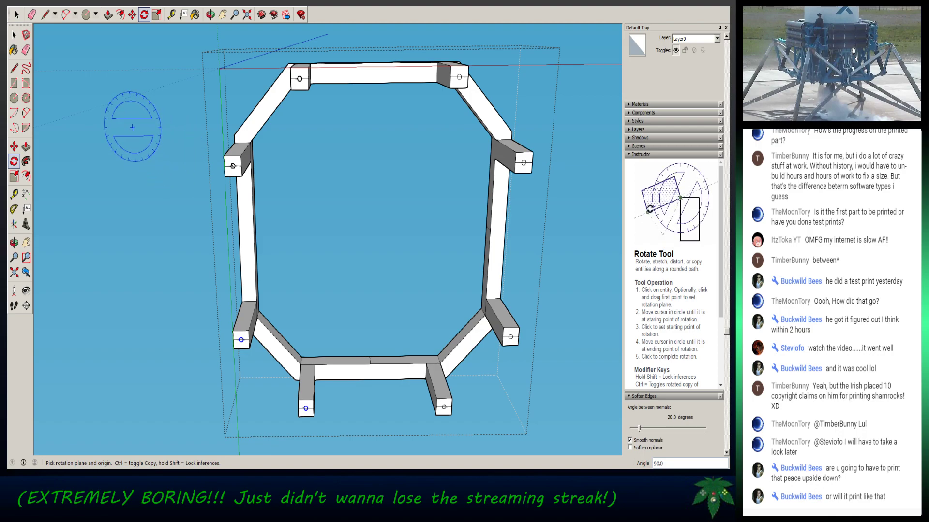
# - Delete the face and dividing line covering the copied hole in the post below the original holes along the green axis
pyautogui.press('space')
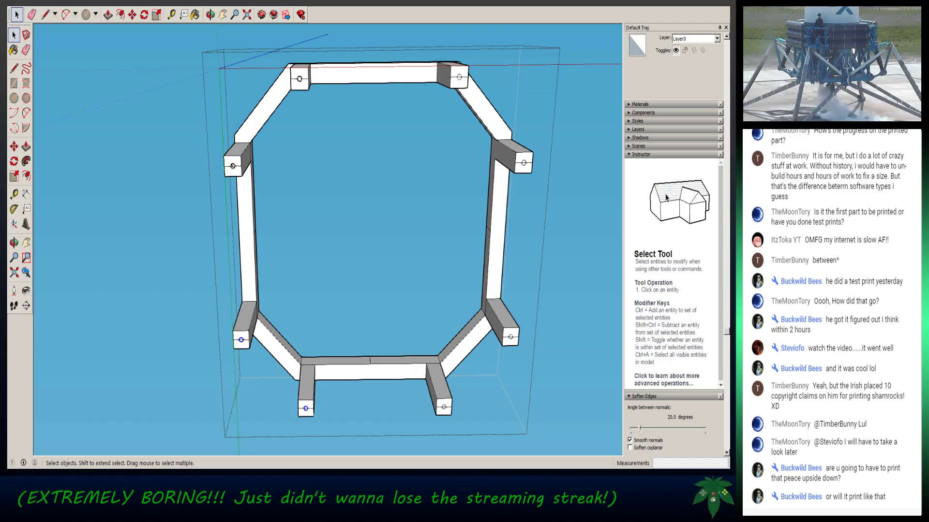
pyautogui.scroll(10, 228, 350)
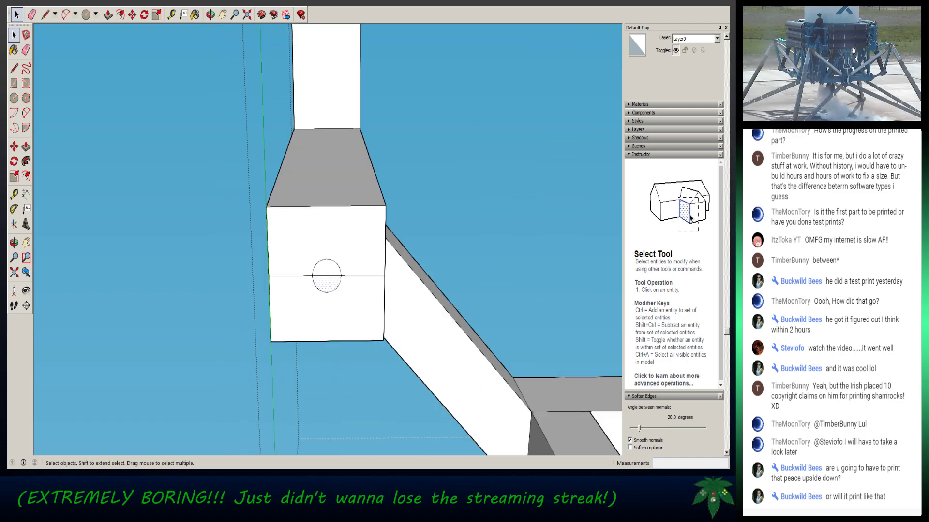
pyautogui.click(327, 276)
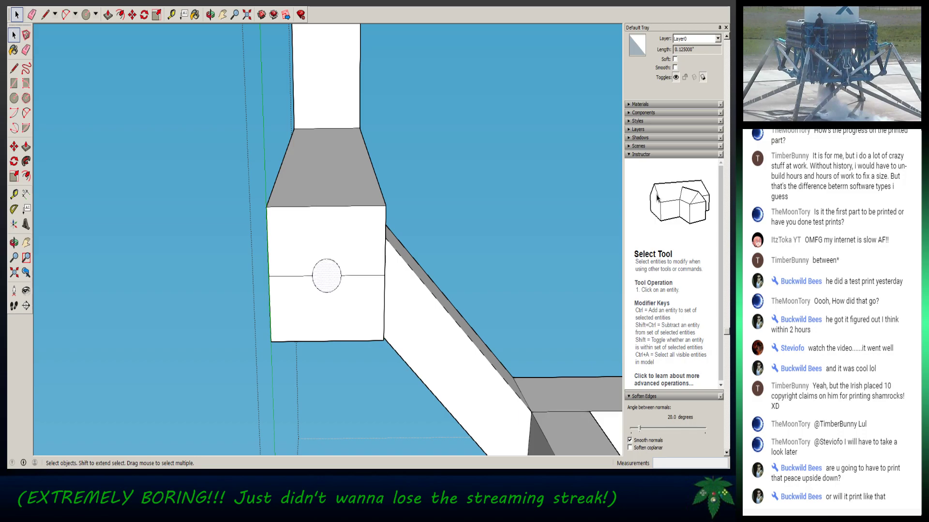
pyautogui.scroll(-6, 334, 290)
pyautogui.scroll(-3, 389, 327)
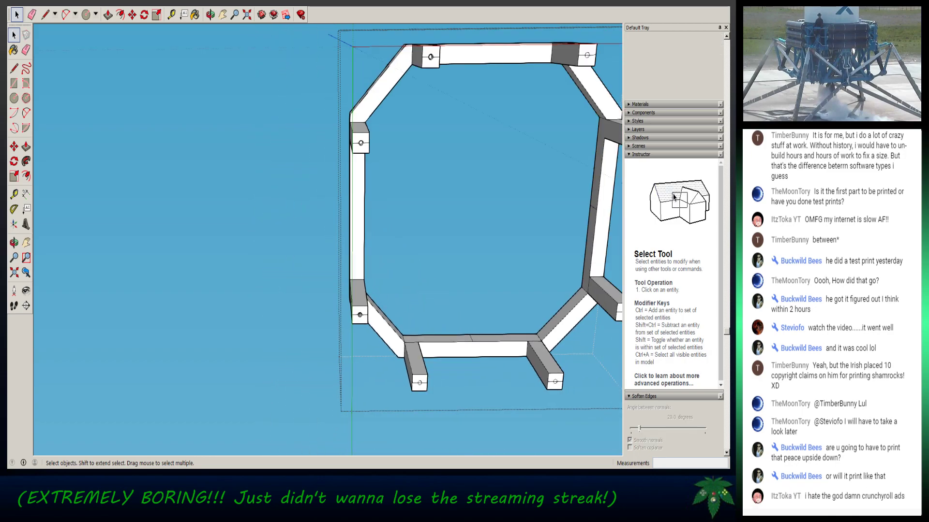
# - Delete the face and dividing line covering the copied hole in the near post on the side opposite the red axis
pyautogui.scroll(6, 428, 366)
pyautogui.click(396, 419)
pyautogui.press('Delete')
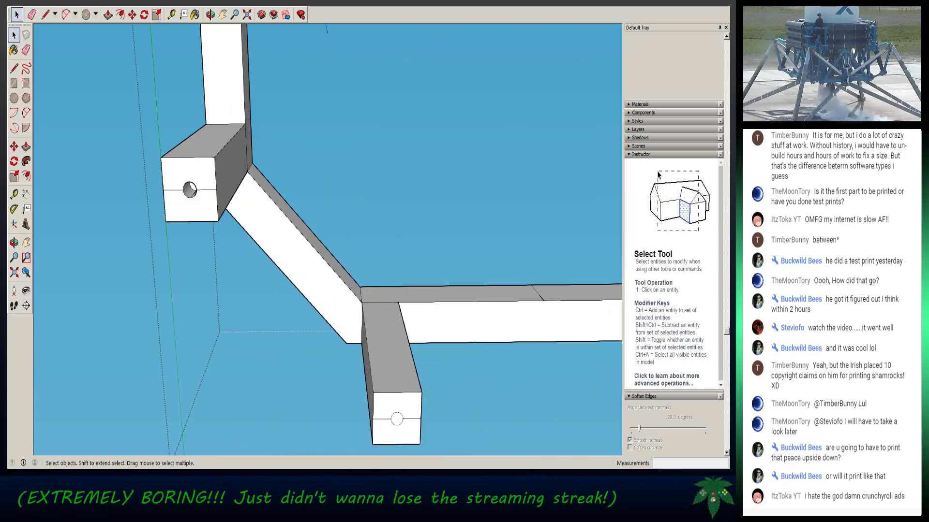
pyautogui.click(397, 418)
pyautogui.press('Delete')
pyautogui.scroll(-5, 383, 395)
pyautogui.scroll(-1, 393, 393)
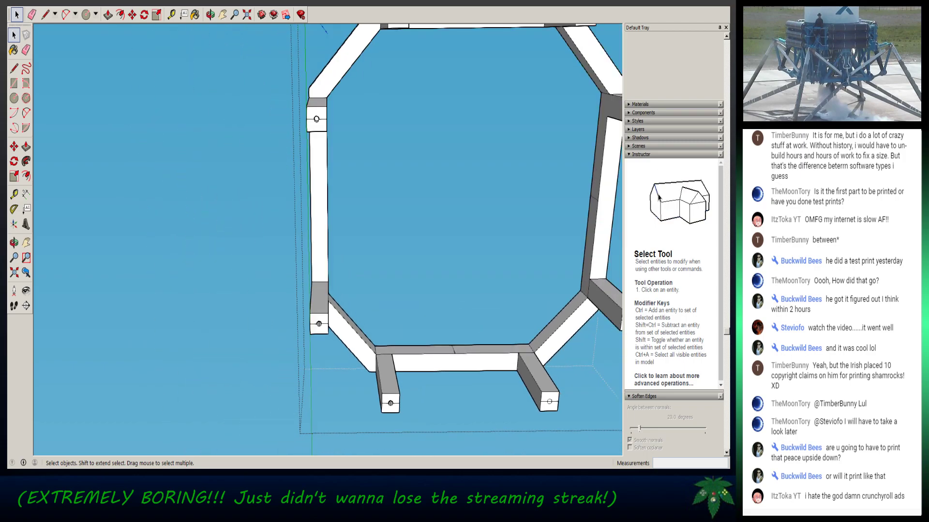
# - Clear the face and dividing line from the hole in the other post on the side opposite the red axis
pyautogui.keyDown('shift'); pyautogui.moveTo(392, 393); pyautogui.dragTo(231, 350, button='middle'); pyautogui.keyUp('shift')
pyautogui.scroll(6, 399, 363)
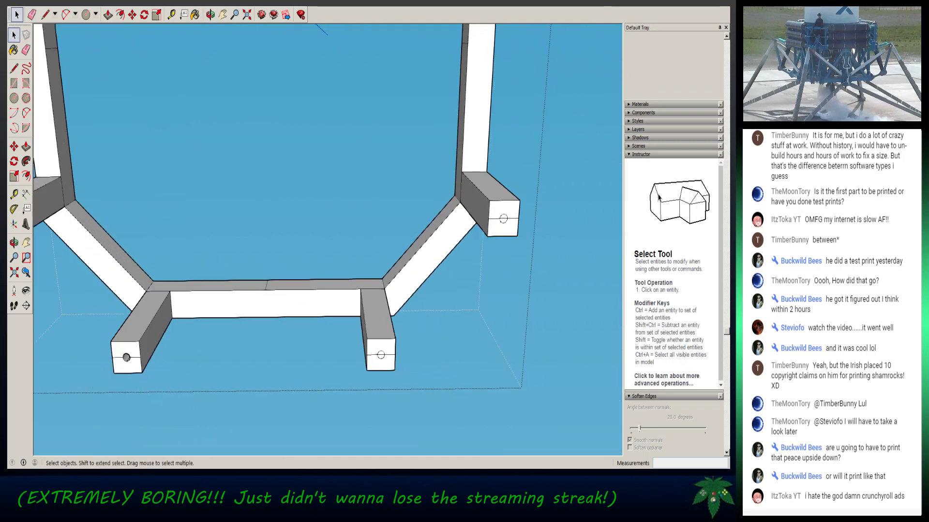
pyautogui.scroll(-4, 399, 364)
pyautogui.scroll(4, 294, 329)
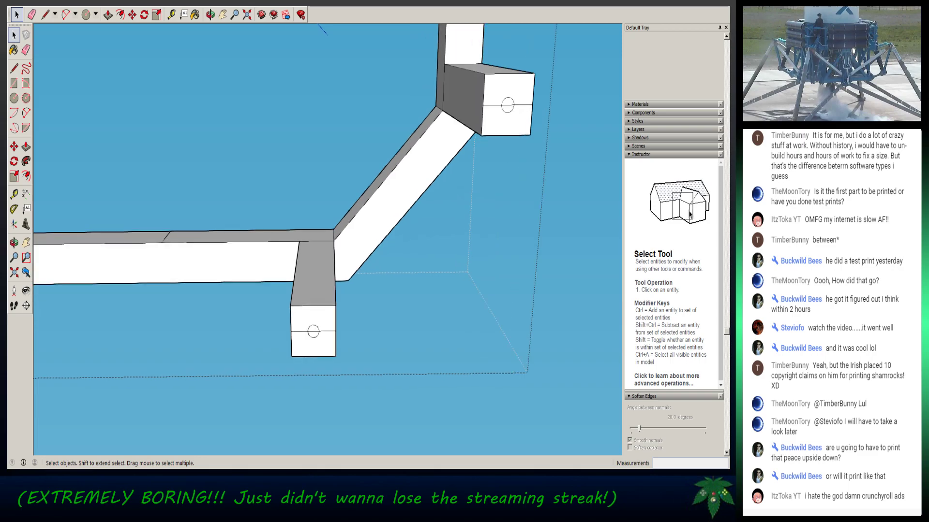
pyautogui.click(317, 331)
pyautogui.press('Delete')
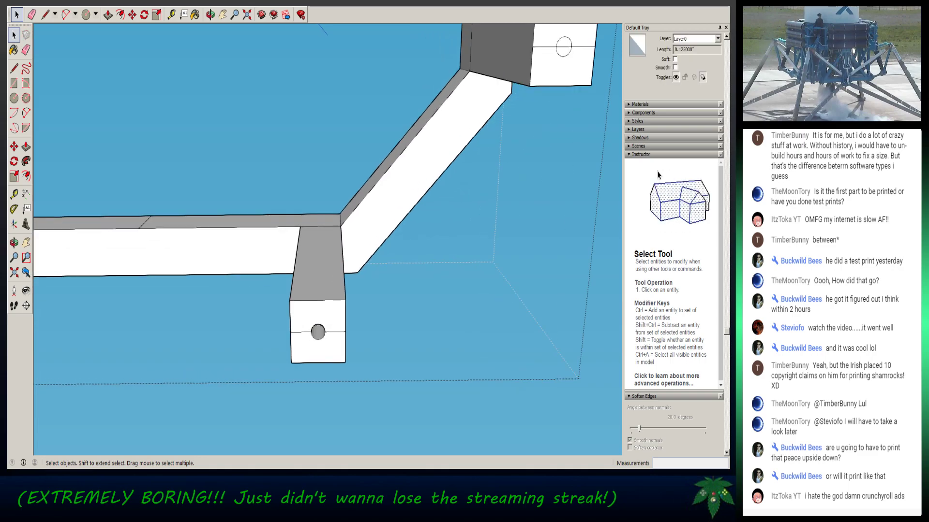
# - Delete the faces and dividing lines covering the holes in the two posts on the side opposite the green axis
pyautogui.moveTo(317, 332); pyautogui.dragTo(329, 275, button='middle')
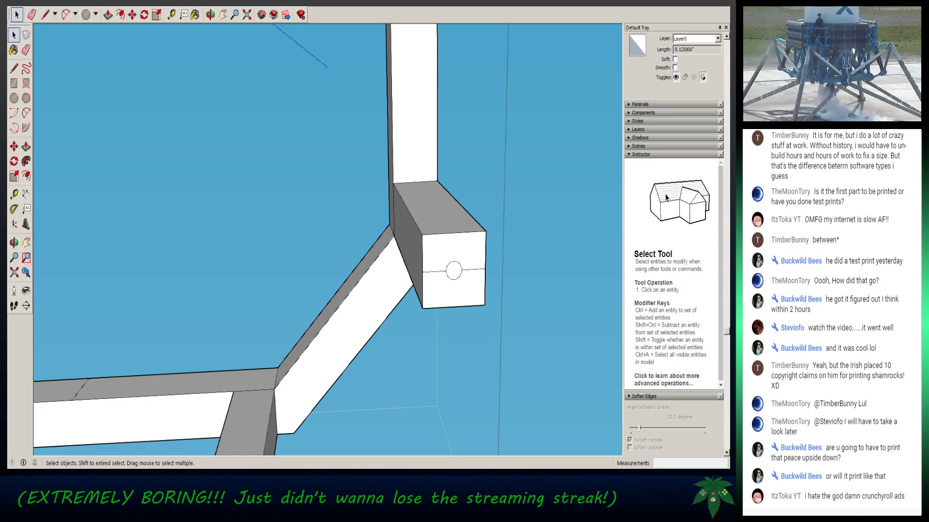
pyautogui.press('o')
pyautogui.moveTo(333, 232); pyautogui.dragTo(337, 290, button='middle')
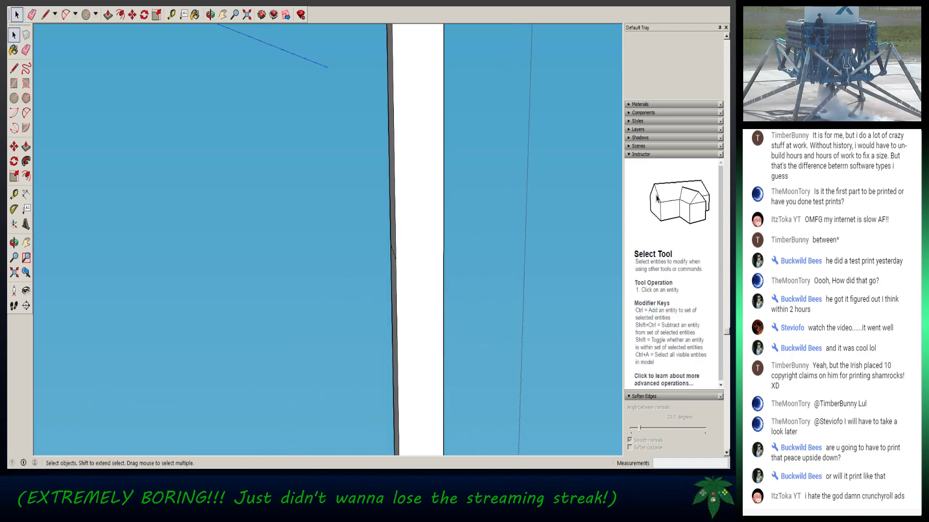
pyautogui.moveTo(334, 204); pyautogui.dragTo(343, 292, button='middle')
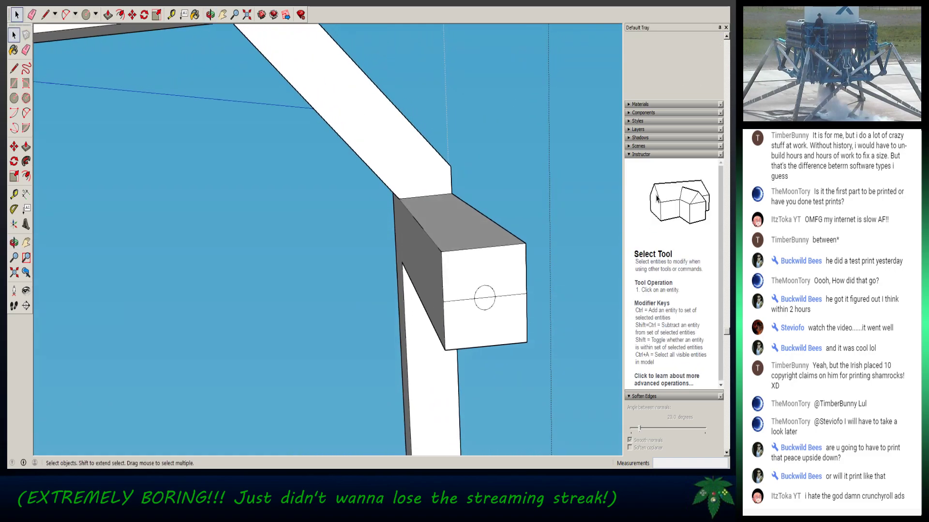
pyautogui.click(485, 298)
pyautogui.press('Delete')
pyautogui.click(485, 298)
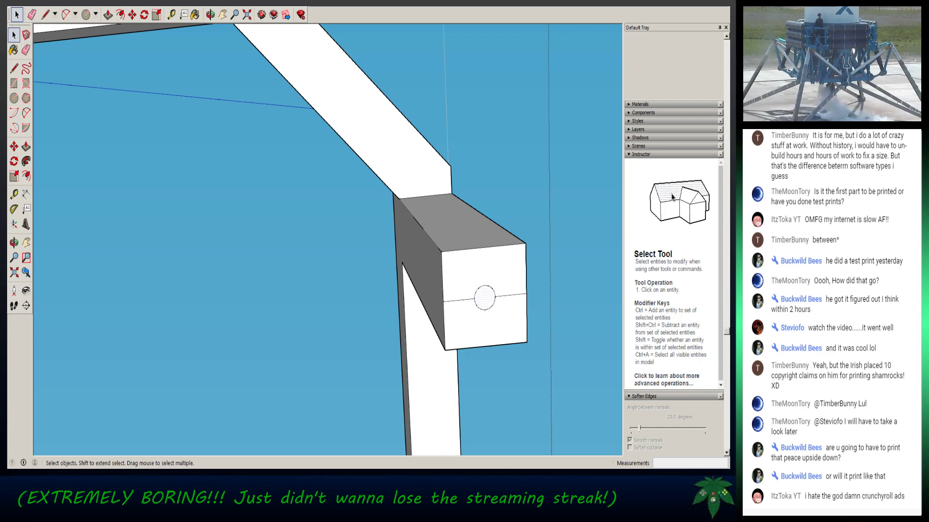
pyautogui.press('Delete')
# - Open the hole in the last covered post, at the far end of the red-axis side, by deleting its covering geometry
pyautogui.keyDown('shift'); pyautogui.moveTo(271, 159); pyautogui.dragTo(483, 311, button='middle'); pyautogui.keyUp('shift')
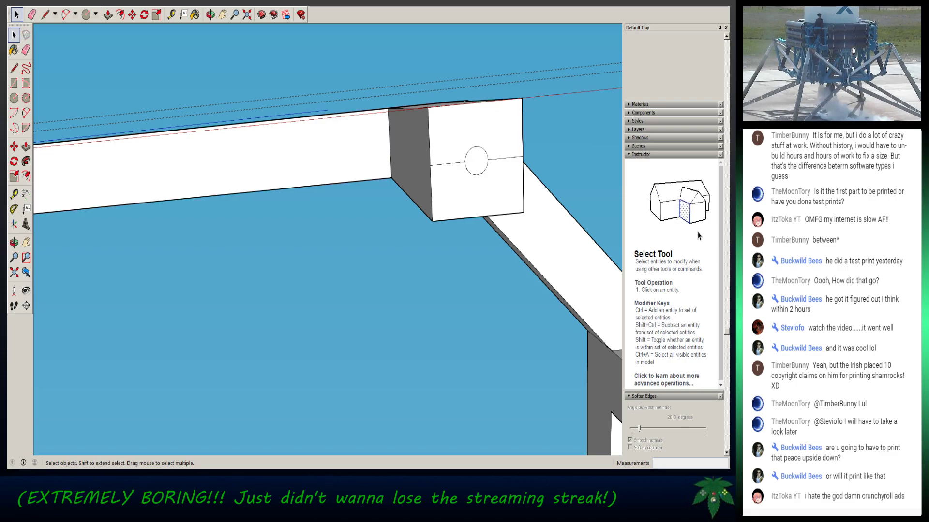
pyautogui.click(476, 161)
pyautogui.press('Delete')
pyautogui.moveTo(477, 167); pyautogui.dragTo(242, 175, button='middle')
pyautogui.scroll(-7, 421, 285)
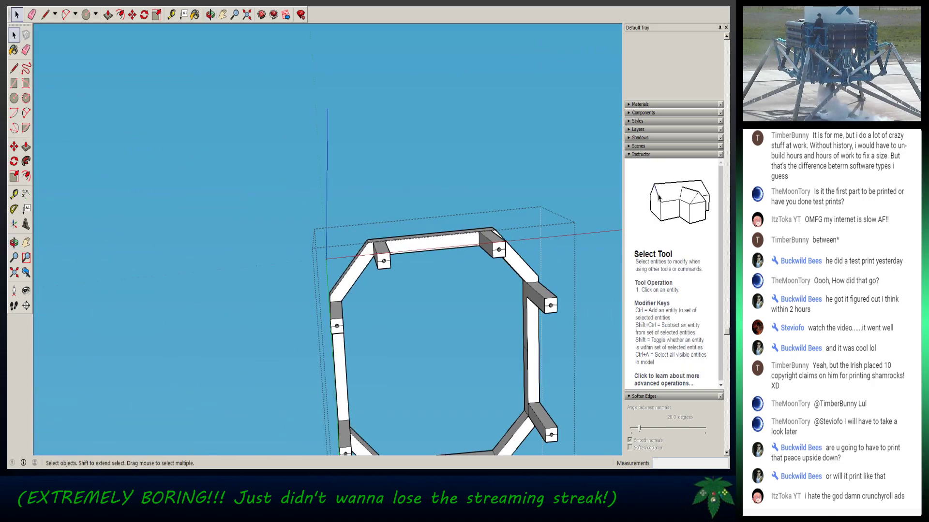
# - Close the post frame and its parent assembly group, and delete all guides from the model
pyautogui.moveTo(420, 285); pyautogui.dragTo(366, 362, button='middle')
pyautogui.moveTo(368, 241); pyautogui.dragTo(367, 353, button='middle')
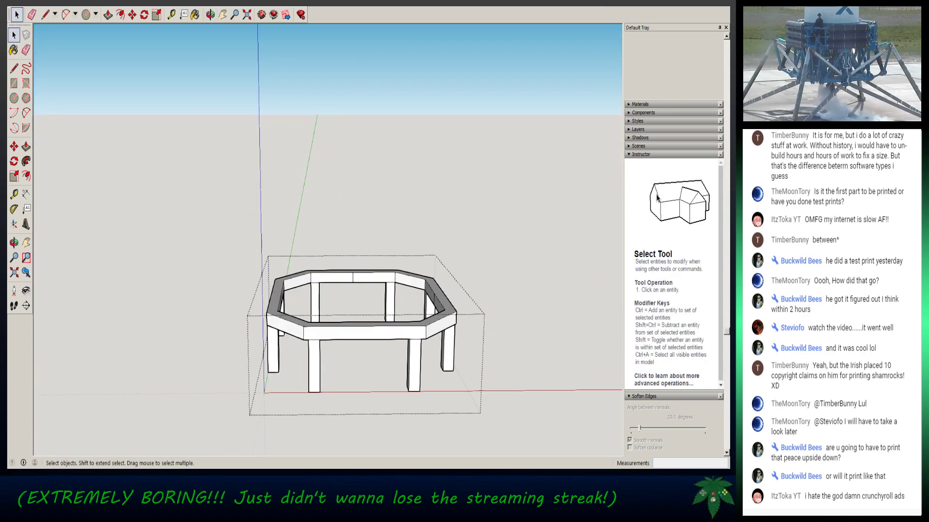
pyautogui.press('Escape')
pyautogui.scroll(-4, 188, 271)
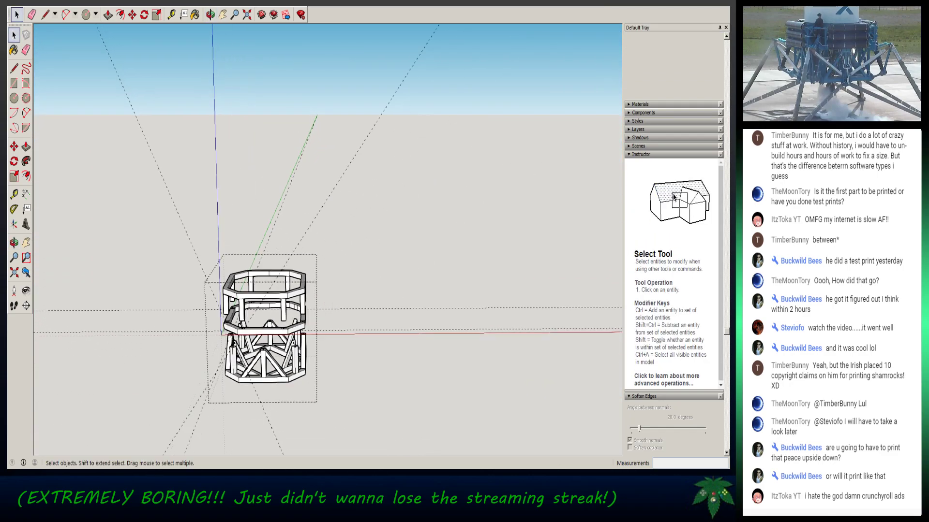
pyautogui.press('Escape')
pyautogui.moveTo(300, 247); pyautogui.dragTo(257, 239, button='middle')
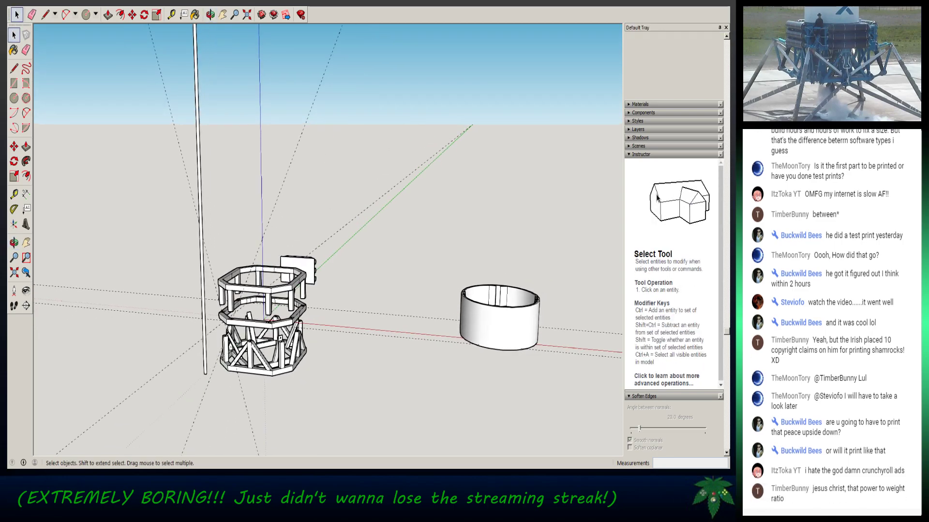
pyautogui.click(37, 3)
pyautogui.moveTo(24, 3)
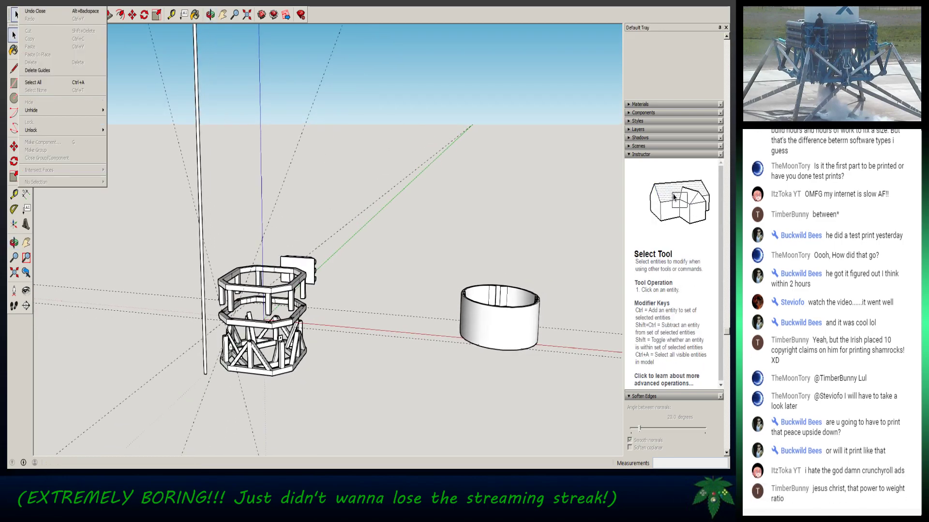
pyautogui.click(37, 70)
# - Open the assembly group and select the upper post frame and the middle ring in turn to check the separate parts
pyautogui.moveTo(300, 252); pyautogui.dragTo(375, 199, button='middle')
pyautogui.scroll(5, 378, 271)
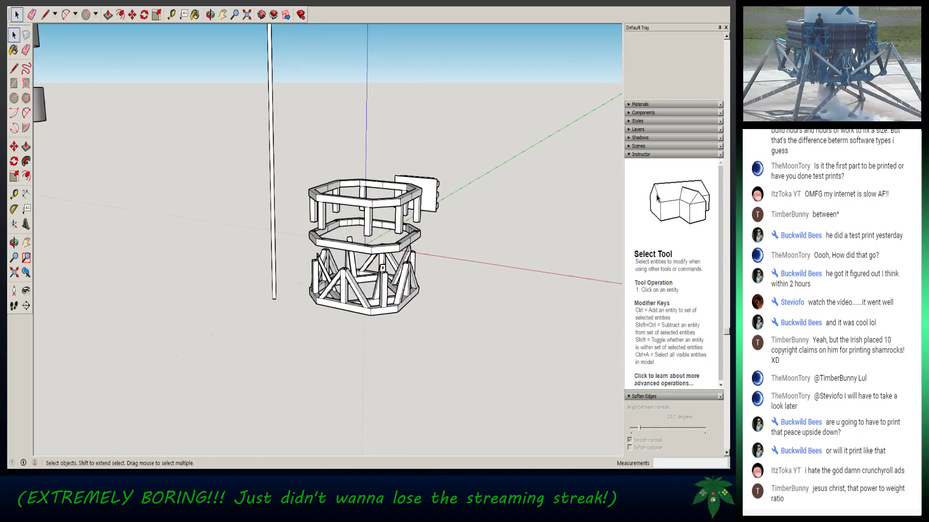
pyautogui.moveTo(378, 242); pyautogui.dragTo(319, 280, button='middle')
pyautogui.moveTo(358, 256); pyautogui.dragTo(360, 262, button='middle')
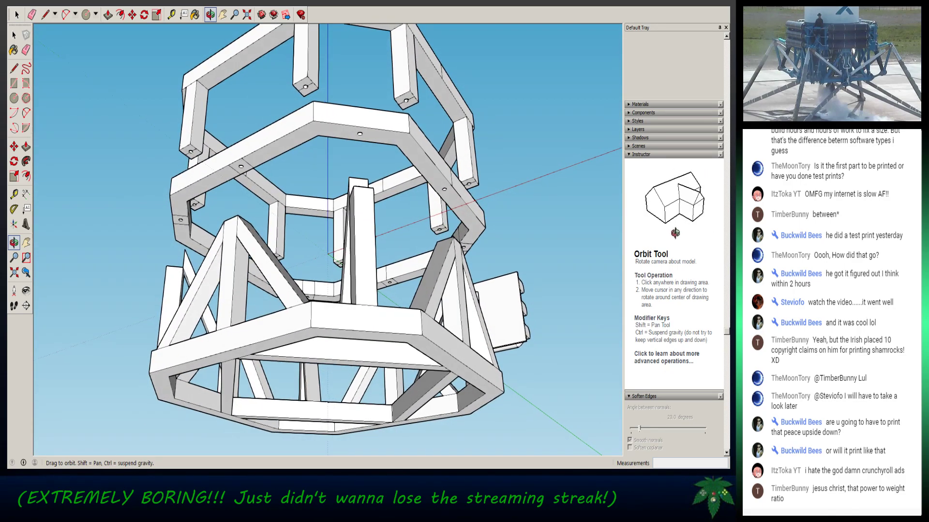
pyautogui.press('space')
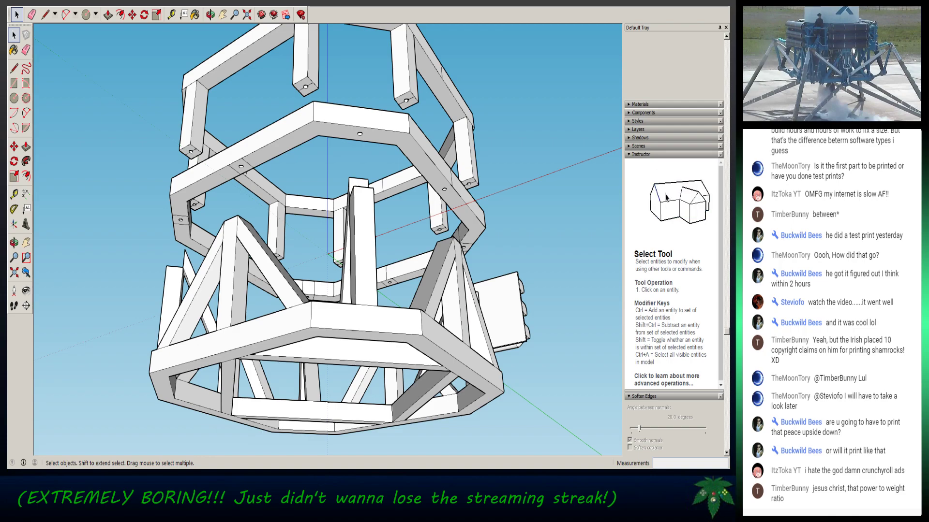
pyautogui.click(403, 63)
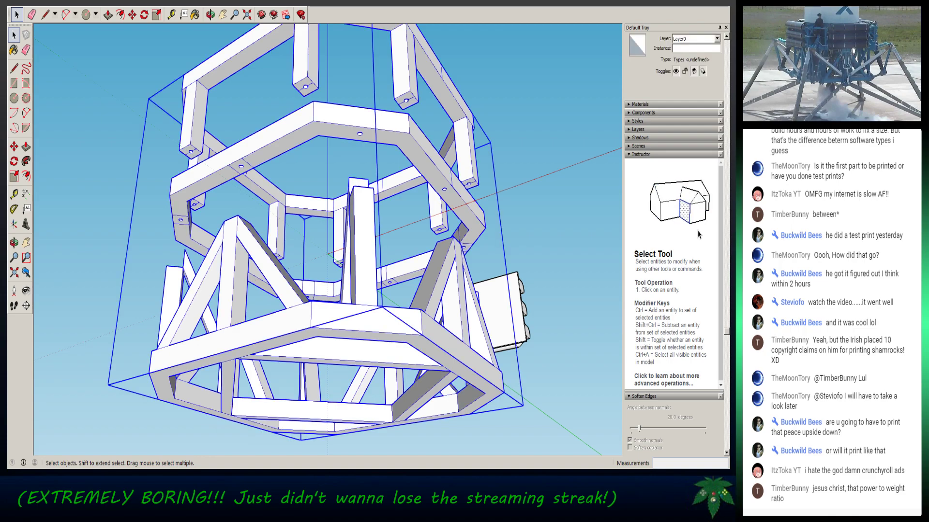
pyautogui.doubleClick(402, 62)
pyautogui.click(402, 63)
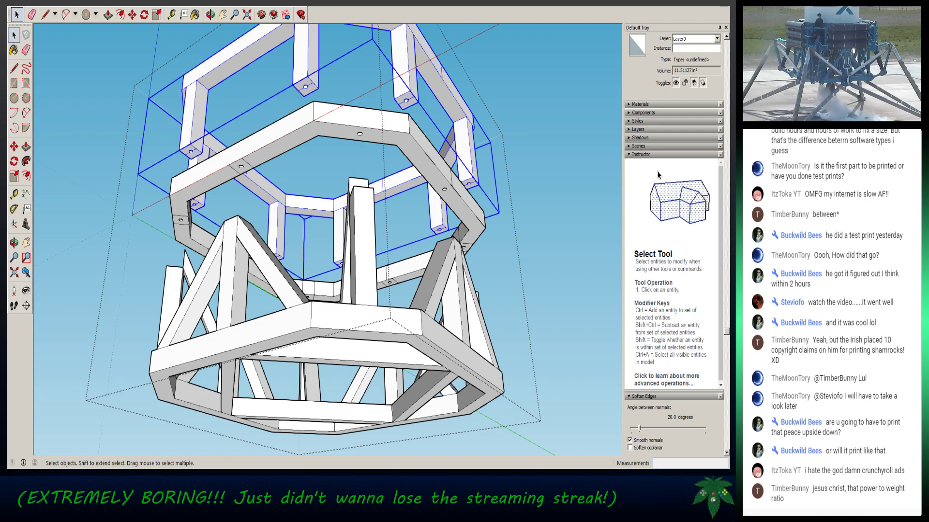
pyautogui.click(367, 317)
pyautogui.moveTo(367, 317); pyautogui.dragTo(366, 362, button='middle')
pyautogui.click(366, 196)
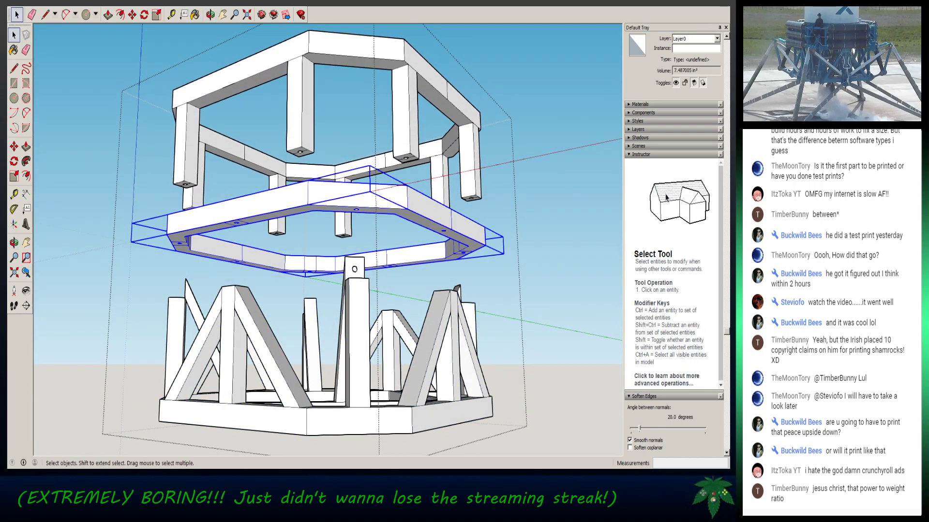
# - Examine the middle ring's alignment with the neighbouring parts, and open its group to inspect one of the connection holes
pyautogui.moveTo(366, 196)
pyautogui.mouseDown(button='middle')
pyautogui.moveTo(364, 262)
pyautogui.moveTo(365, 203)
pyautogui.mouseUp(button='middle')
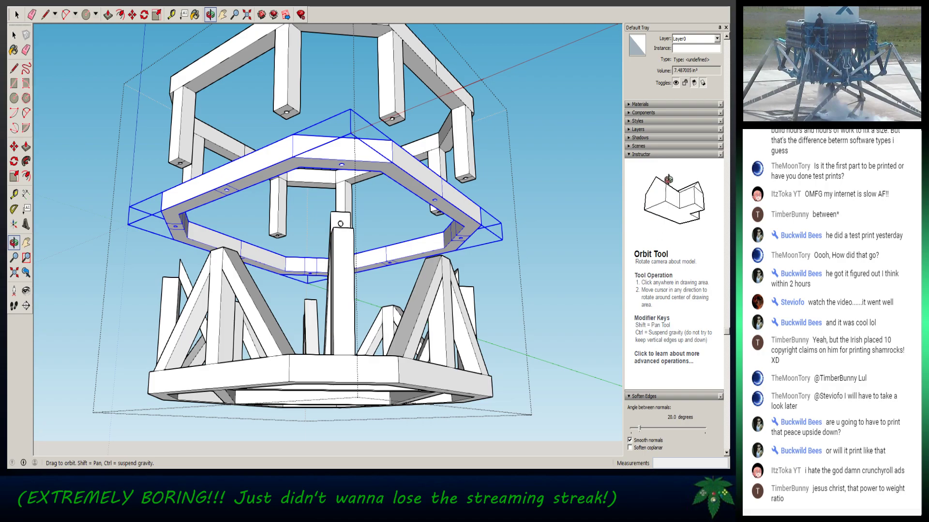
pyautogui.moveTo(329, 193)
pyautogui.mouseDown(button='middle')
pyautogui.moveTo(338, 299)
pyautogui.moveTo(329, 186)
pyautogui.mouseUp(button='middle')
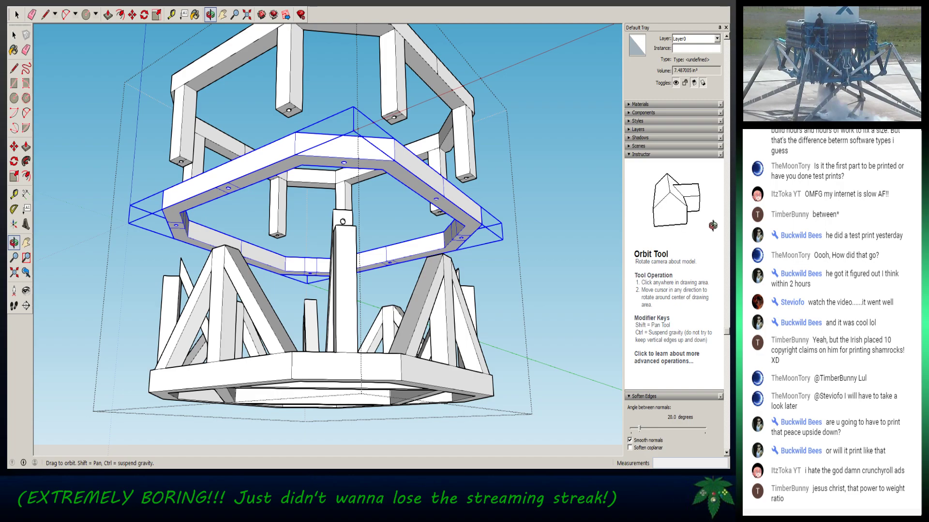
pyautogui.moveTo(329, 187); pyautogui.dragTo(337, 295, button='middle')
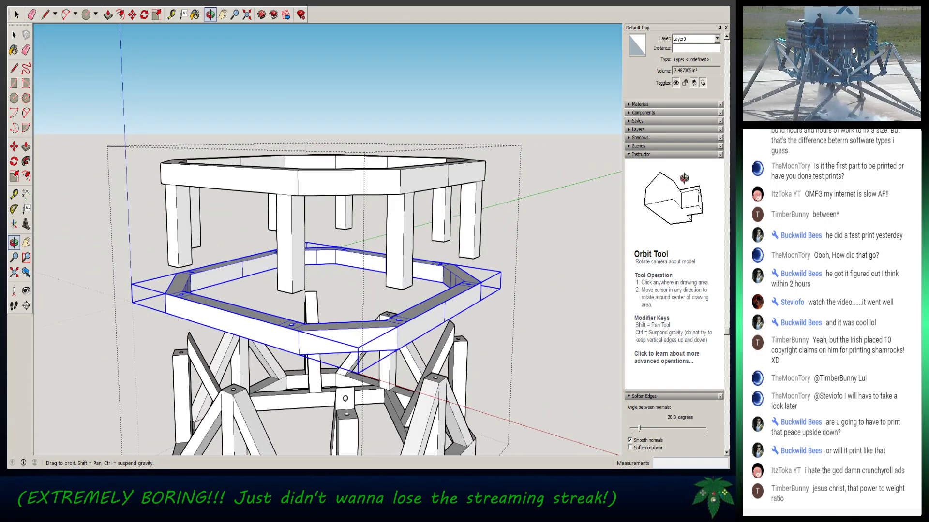
pyautogui.moveTo(337, 295); pyautogui.dragTo(412, 241, button='middle')
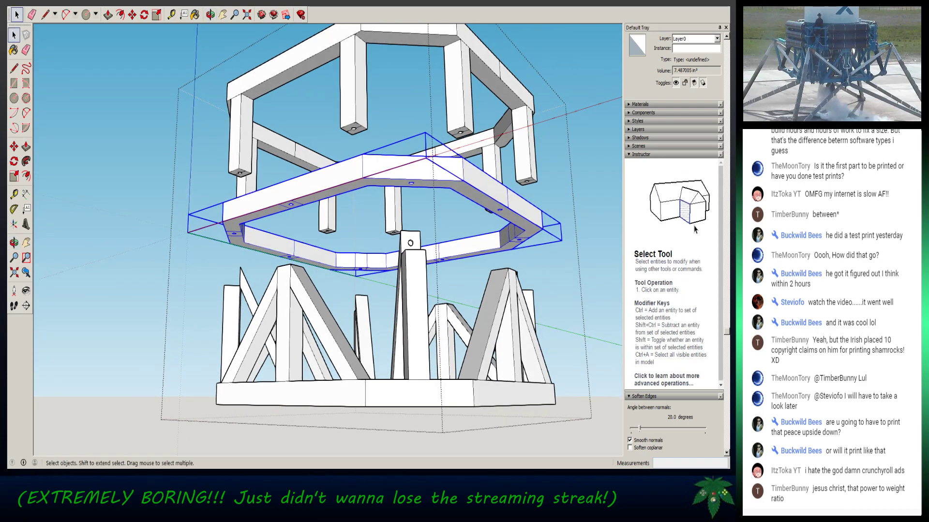
pyautogui.scroll(6, 421, 184)
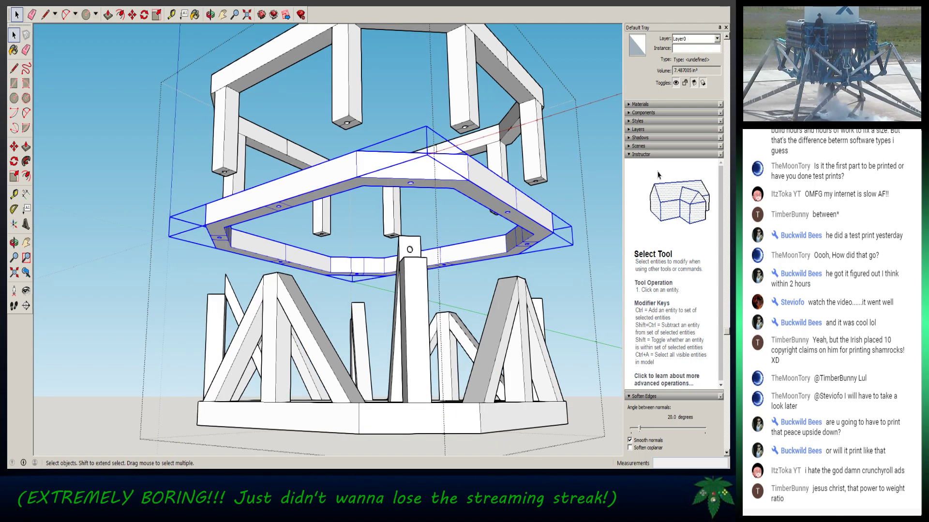
pyautogui.moveTo(422, 185); pyautogui.dragTo(409, 97, button='middle')
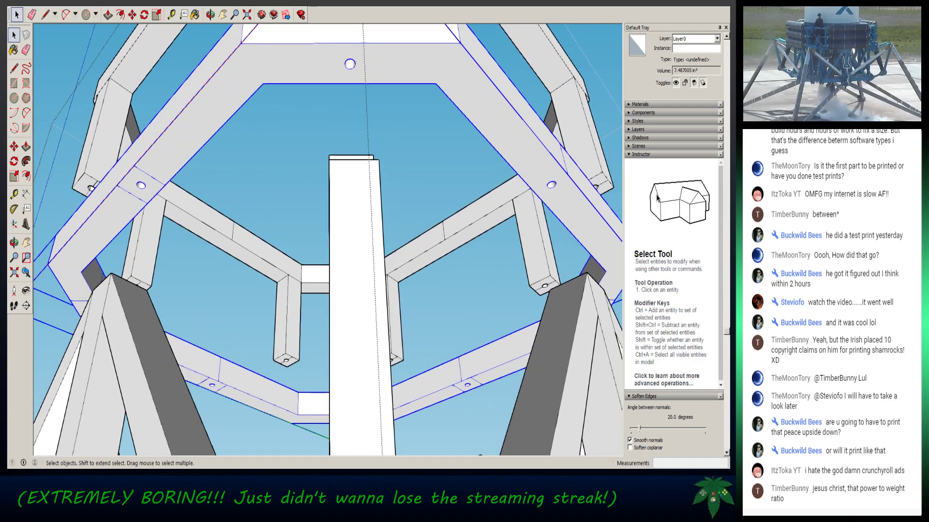
pyautogui.doubleClick(350, 63)
pyautogui.click(350, 64)
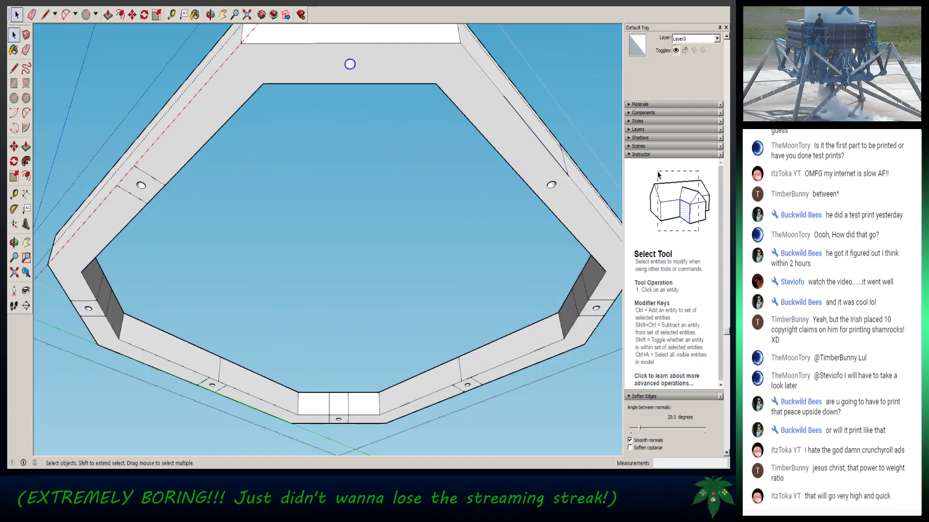
pyautogui.scroll(4, 349, 64)
pyautogui.moveTo(350, 62); pyautogui.dragTo(359, 227, button='middle')
pyautogui.scroll(-5, 360, 227)
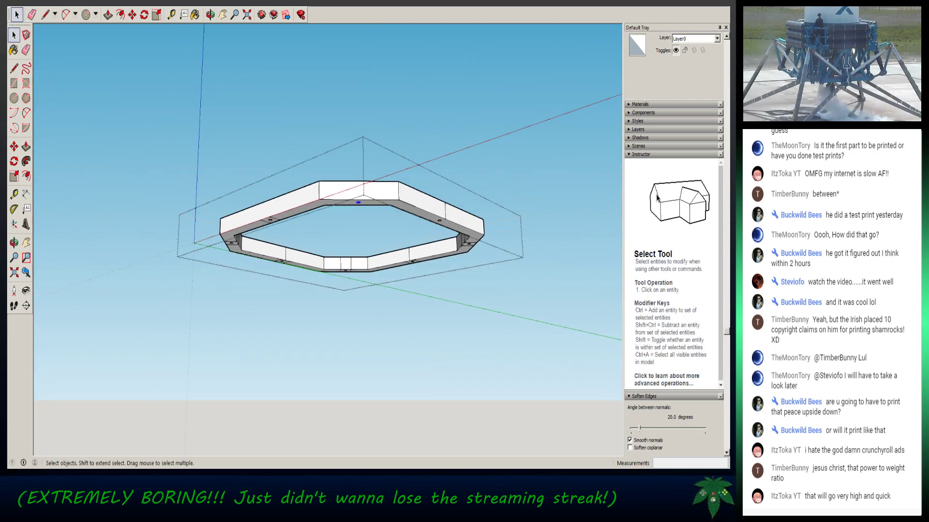
pyautogui.scroll(-3, 357, 226)
pyautogui.press('Escape')
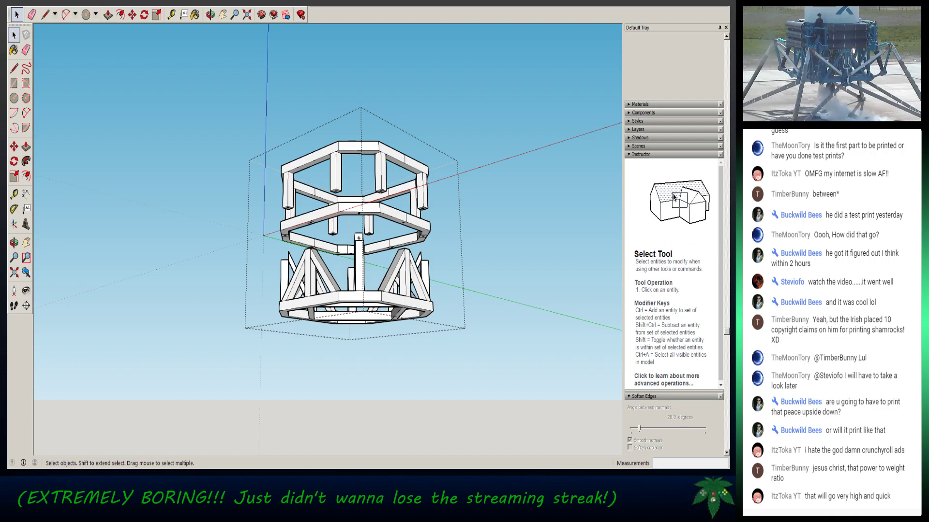
# - Open the upper post frame to inspect its ring and posts, and close it again
pyautogui.doubleClick(338, 163)
pyautogui.scroll(7, 345, 164)
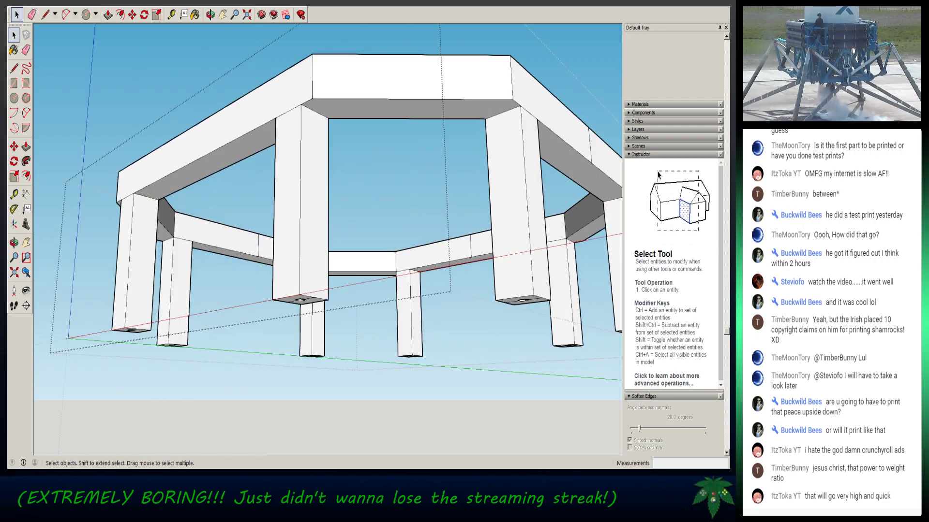
pyautogui.scroll(-3, 338, 164)
pyautogui.moveTo(338, 164); pyautogui.dragTo(331, 216, button='middle')
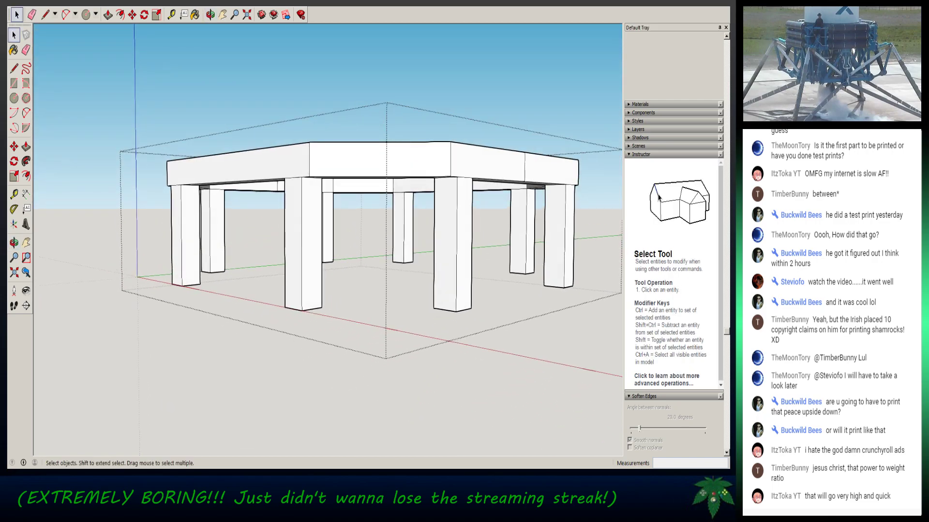
pyautogui.press('Escape')
# - Leave the assembly group and review the three stacked frame parts from the side and from above
pyautogui.scroll(-4, 121, 210)
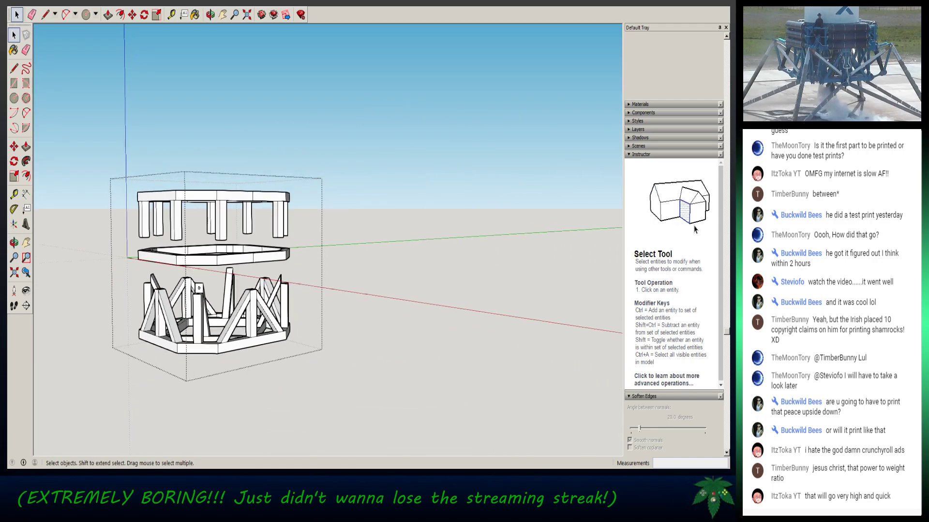
pyautogui.press('Escape')
pyautogui.moveTo(368, 242); pyautogui.dragTo(423, 239, button='middle')
pyautogui.moveTo(232, 240); pyautogui.dragTo(203, 239, button='middle')
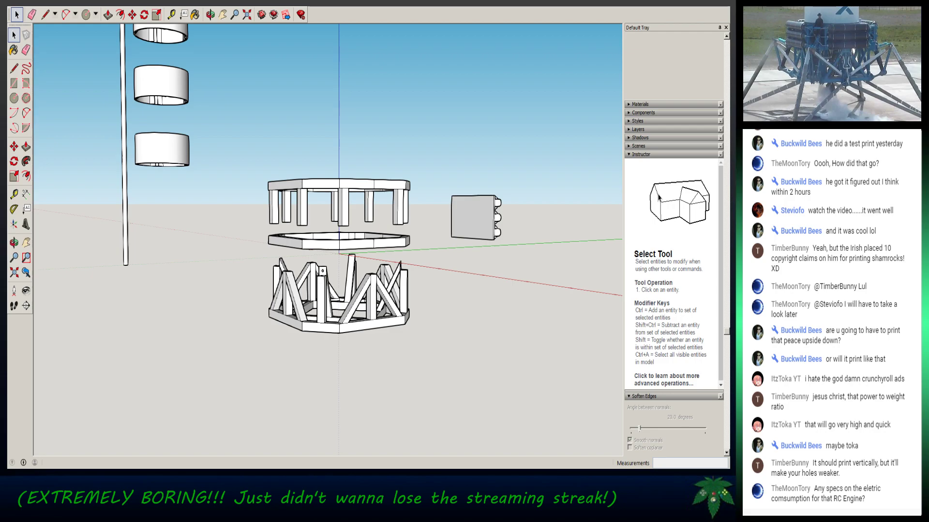
pyautogui.scroll(4, 338, 331)
pyautogui.moveTo(337, 332); pyautogui.dragTo(339, 368, button='middle')
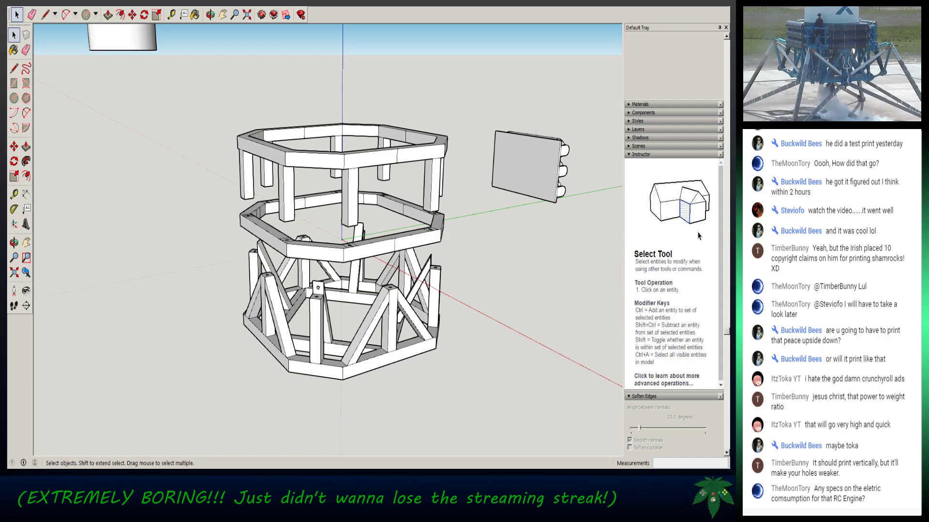
# - Select the Gas-Cans component beside the frame and inspect its three tanks and backing plate, clearing the selection when finished
pyautogui.moveTo(340, 289); pyautogui.dragTo(428, 274, button='middle')
pyautogui.scroll(-5, 300, 271)
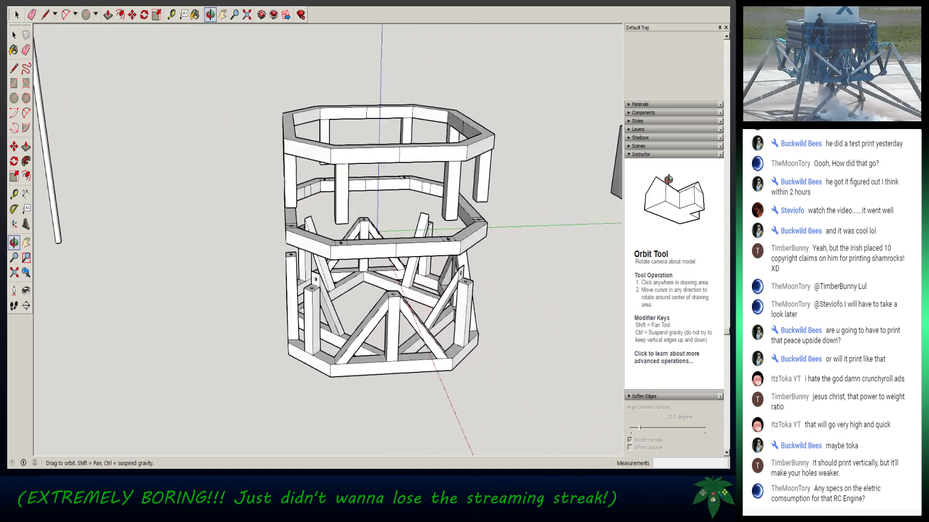
pyautogui.press('space')
pyautogui.scroll(3, 385, 237)
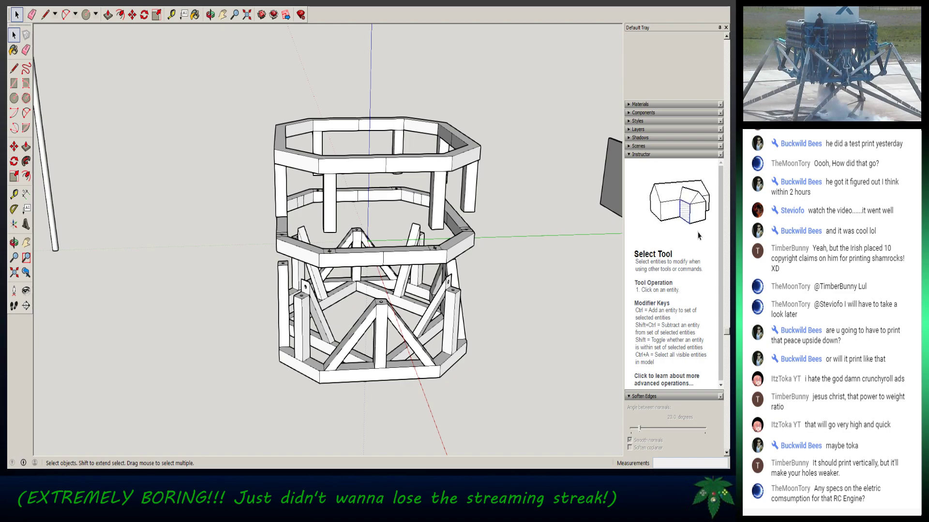
pyautogui.scroll(-3, 406, 308)
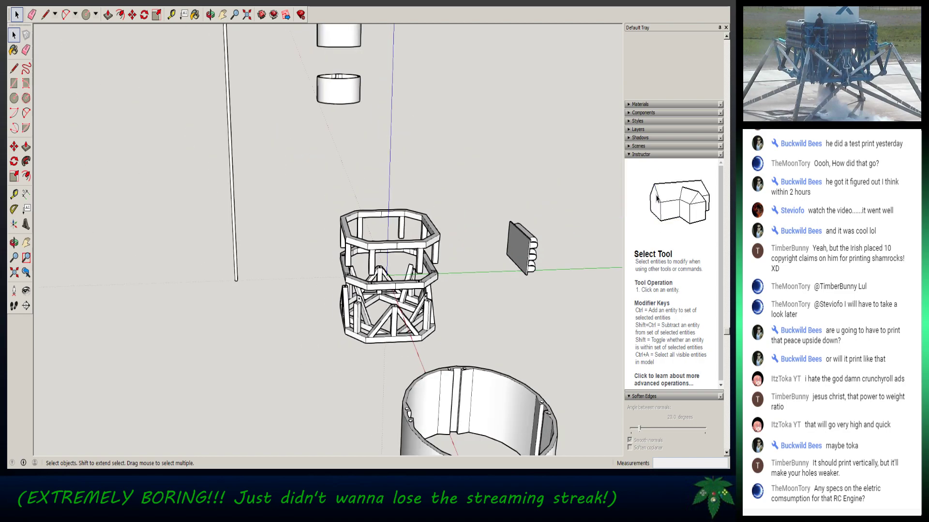
pyautogui.moveTo(386, 242)
pyautogui.mouseDown(button='middle')
pyautogui.moveTo(290, 257)
pyautogui.moveTo(341, 159)
pyautogui.moveTo(271, 252)
pyautogui.mouseUp(button='middle')
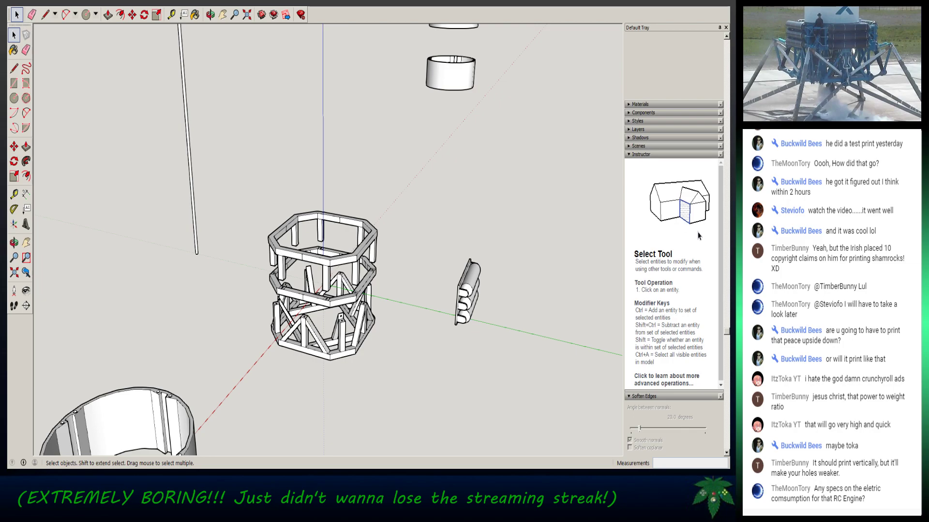
pyautogui.click(468, 292)
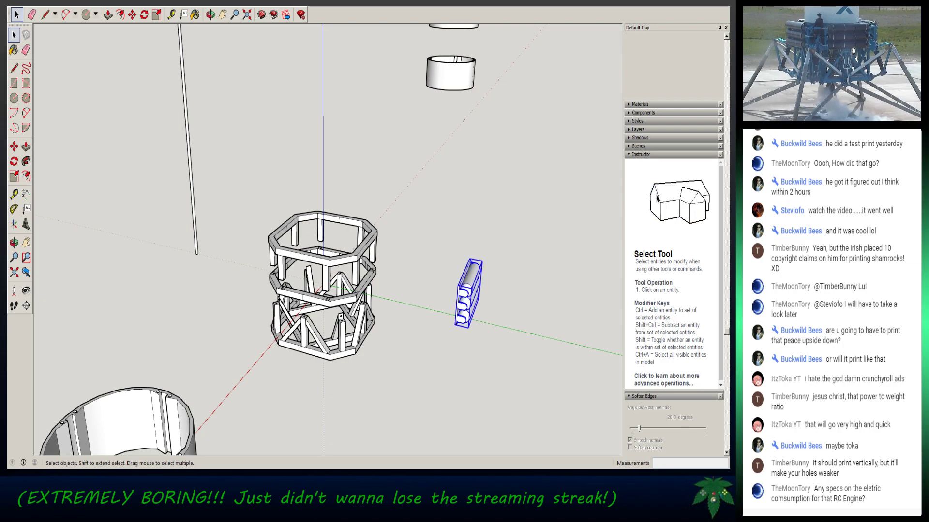
pyautogui.moveTo(468, 292); pyautogui.dragTo(349, 280, button='middle')
pyautogui.scroll(5, 339, 322)
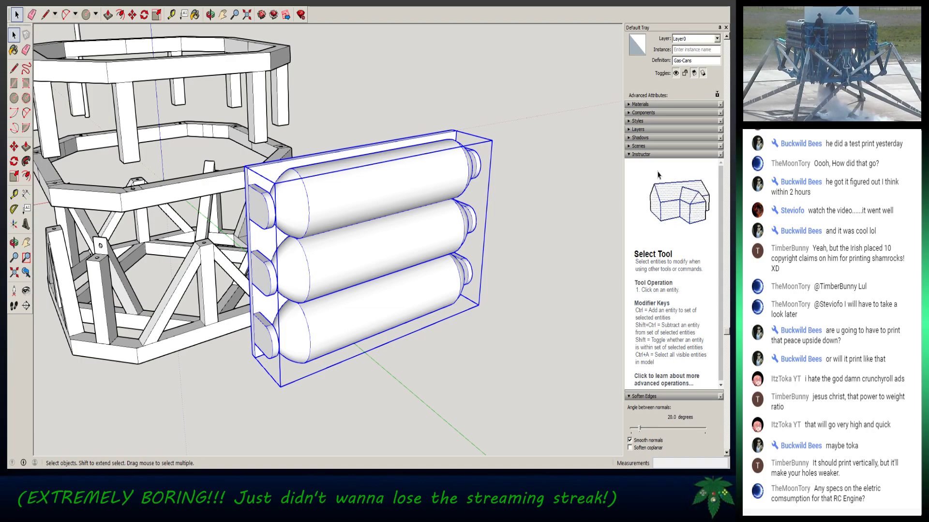
pyautogui.moveTo(290, 271); pyautogui.dragTo(345, 271, button='middle')
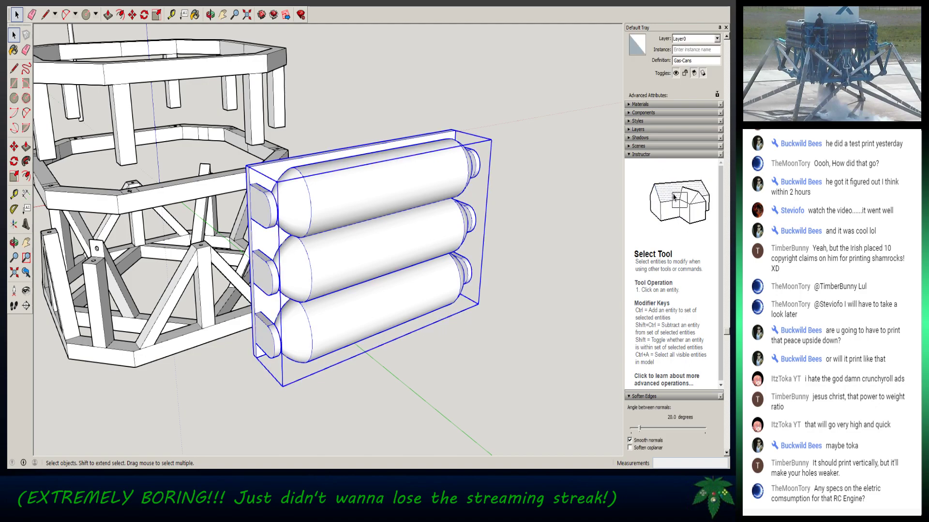
pyautogui.click(532, 338)
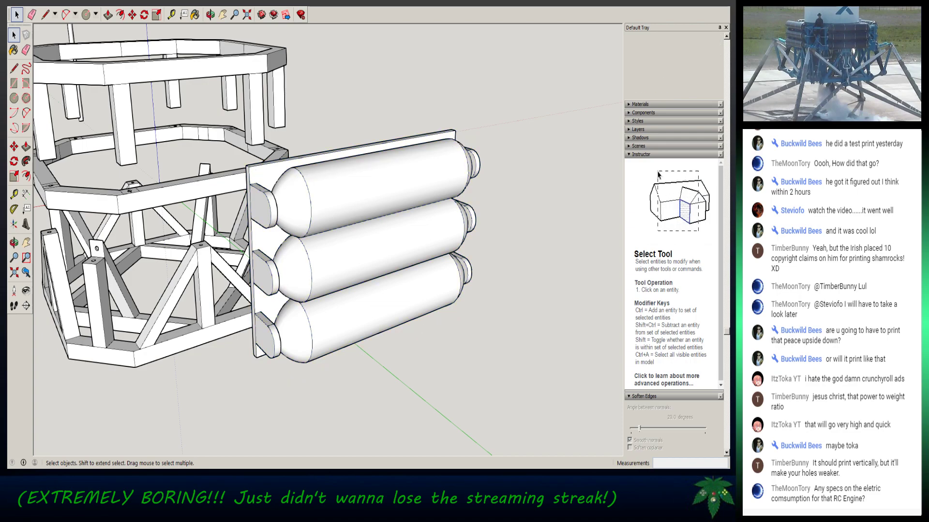
# - Examine the three separated frame parts from several sides to compare their posts, rings and connection holes
pyautogui.moveTo(435, 300); pyautogui.dragTo(522, 317, button='middle')
pyautogui.keyDown('shift'); pyautogui.moveTo(278, 239); pyautogui.dragTo(213, 327, button='middle'); pyautogui.keyUp('shift')
pyautogui.moveTo(309, 270); pyautogui.dragTo(208, 235, button='middle')
pyautogui.moveTo(440, 283); pyautogui.dragTo(421, 285, button='middle')
pyautogui.press('space')
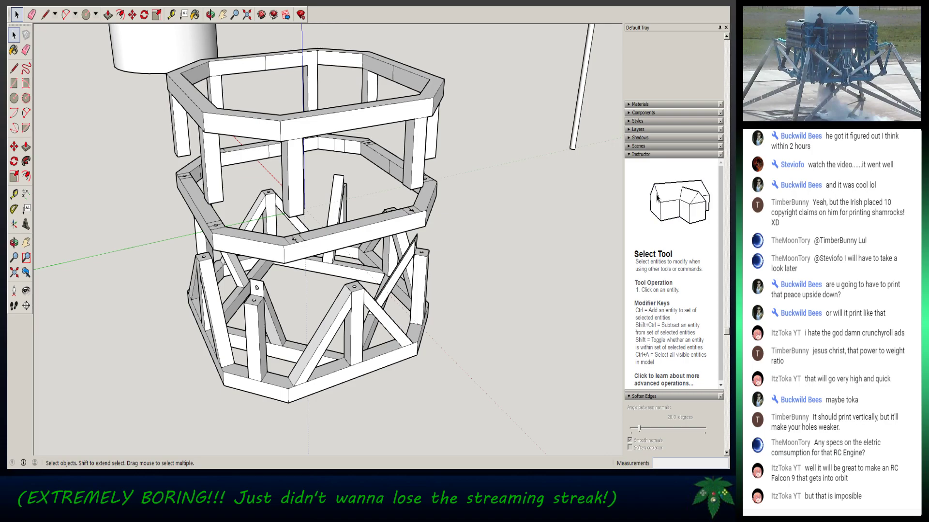
pyautogui.scroll(-3, 271, 285)
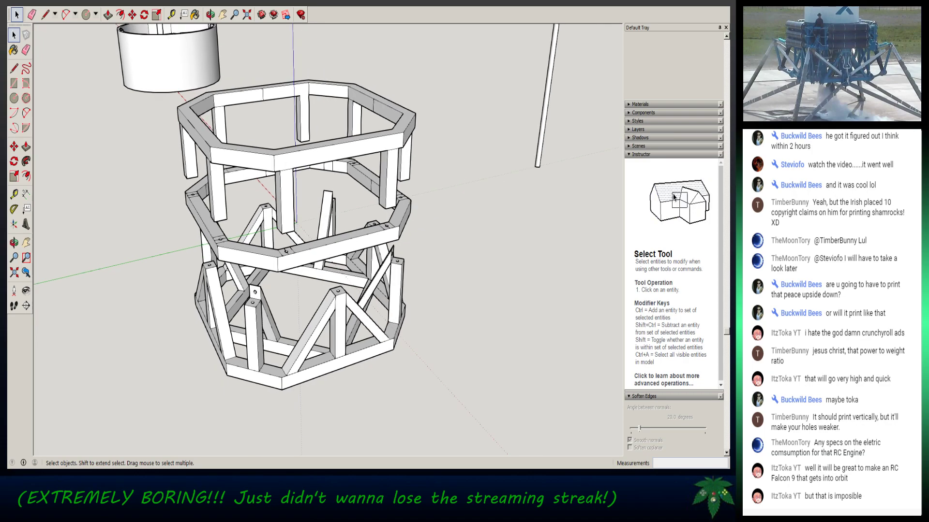
pyautogui.moveTo(270, 285); pyautogui.dragTo(346, 271, button='middle')
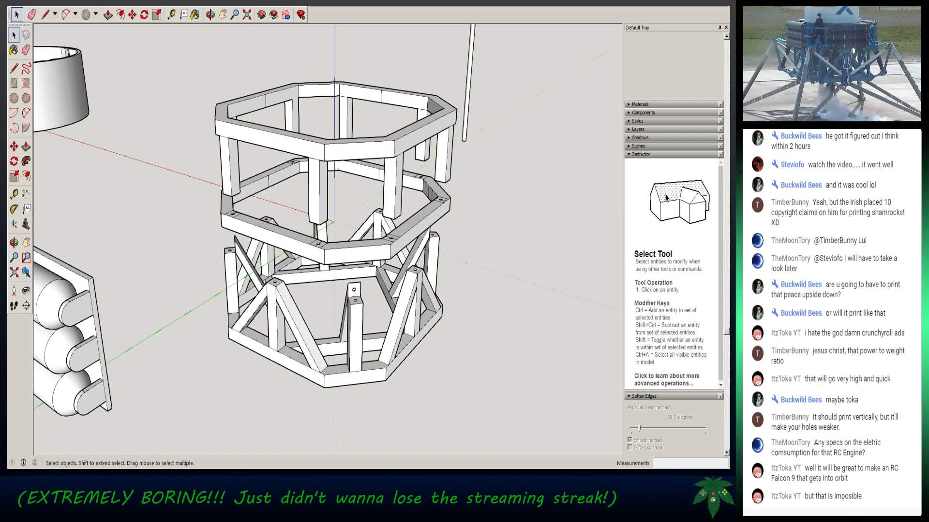
pyautogui.moveTo(348, 232)
pyautogui.mouseDown(button='middle')
pyautogui.moveTo(257, 222)
pyautogui.moveTo(302, 218)
pyautogui.mouseUp(button='middle')
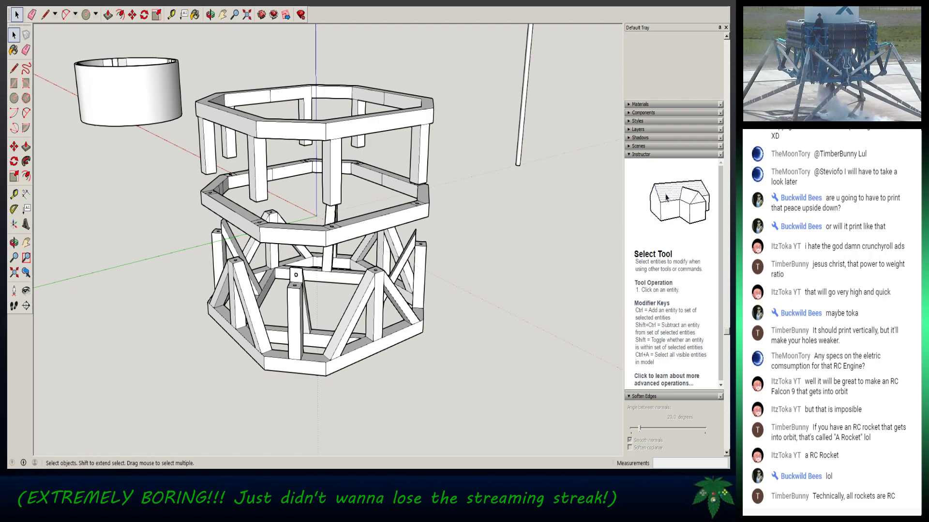
pyautogui.moveTo(334, 261); pyautogui.dragTo(290, 271, button='middle')
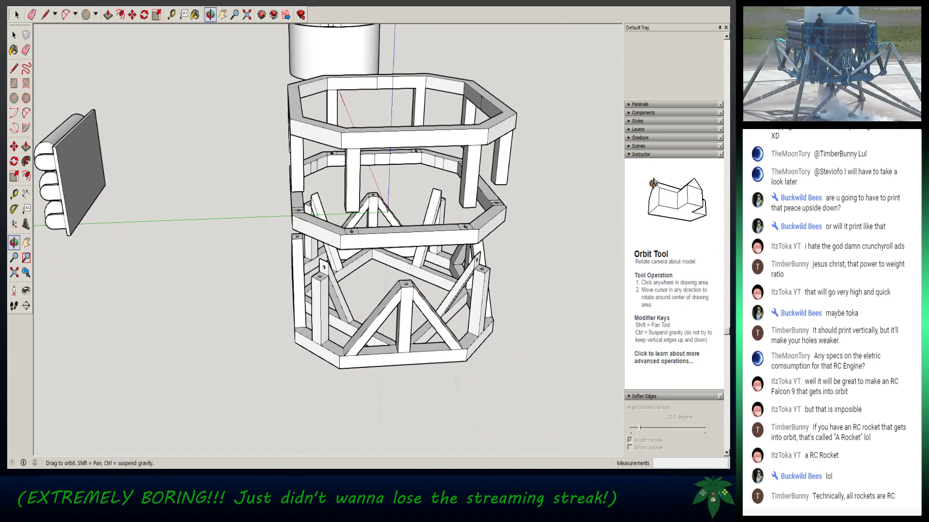
pyautogui.moveTo(472, 334); pyautogui.dragTo(445, 338, button='middle')
pyautogui.scroll(2, 445, 339)
pyautogui.scroll(-2, 445, 339)
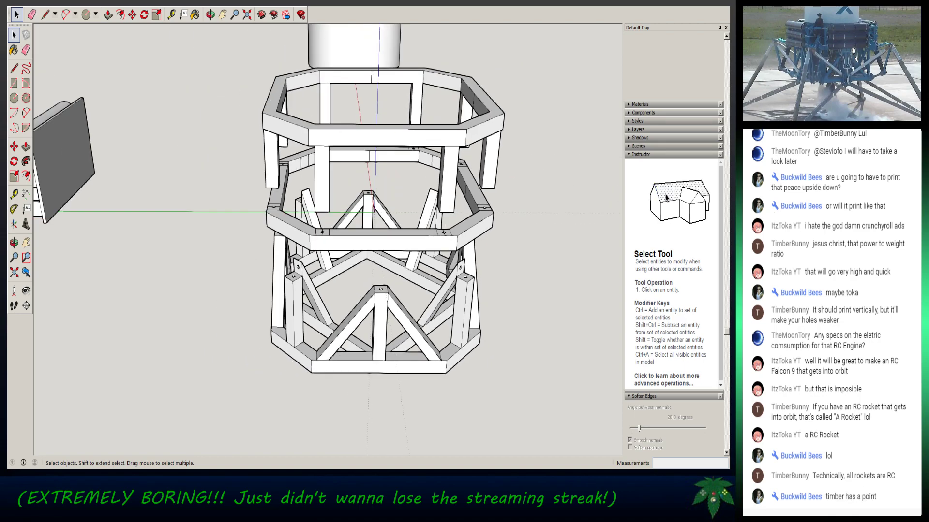
pyautogui.moveTo(348, 242); pyautogui.dragTo(329, 261, button='middle')
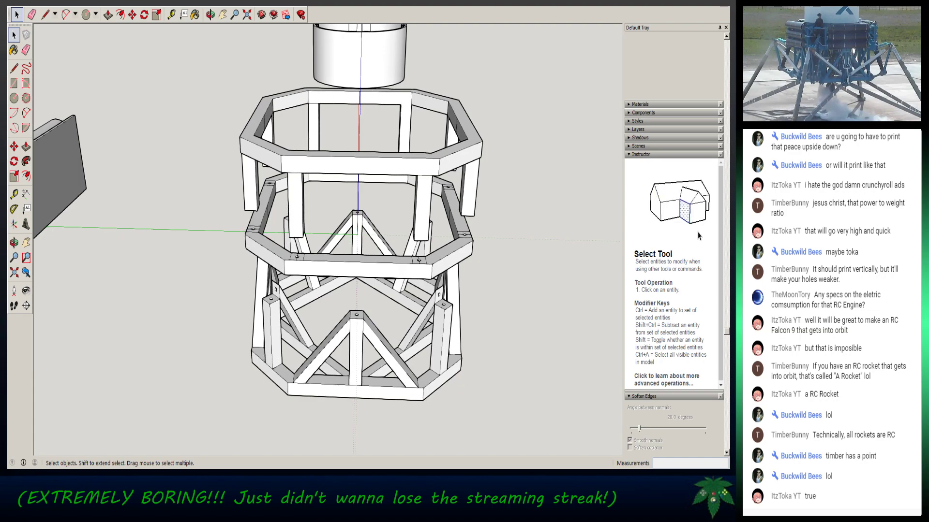
# - Open the assembly group and lower the middle ring about 1.45" onto the posts of the bottom frame
pyautogui.scroll(-8, 414, 248)
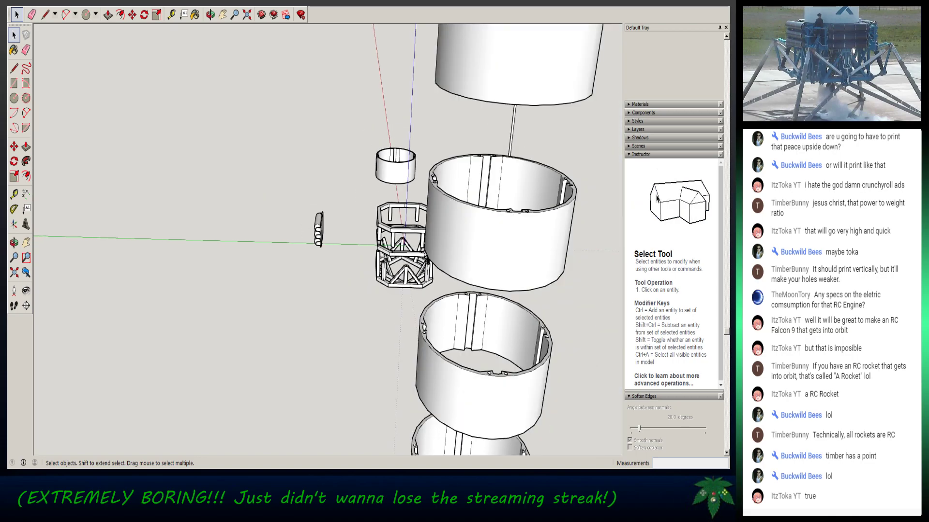
pyautogui.moveTo(186, 232); pyautogui.dragTo(404, 223, button='middle')
pyautogui.scroll(6, 300, 225)
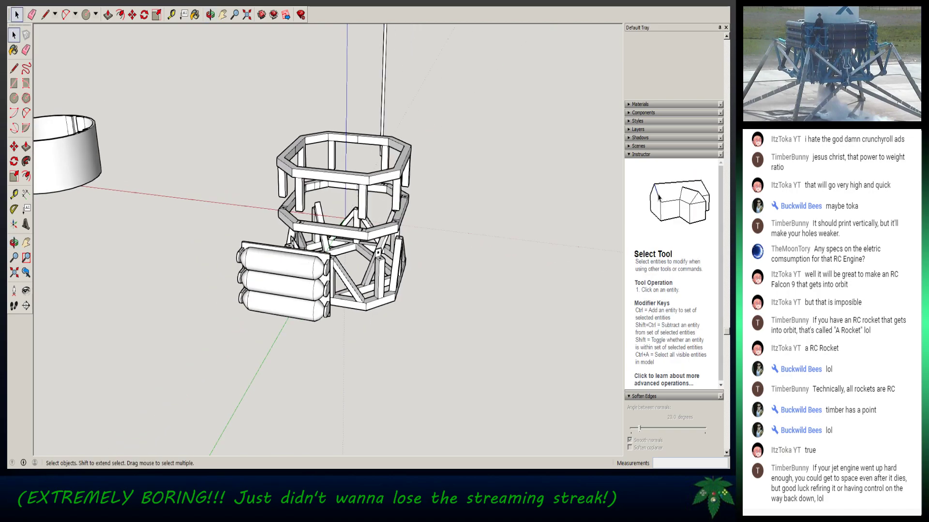
pyautogui.scroll(6, 372, 203)
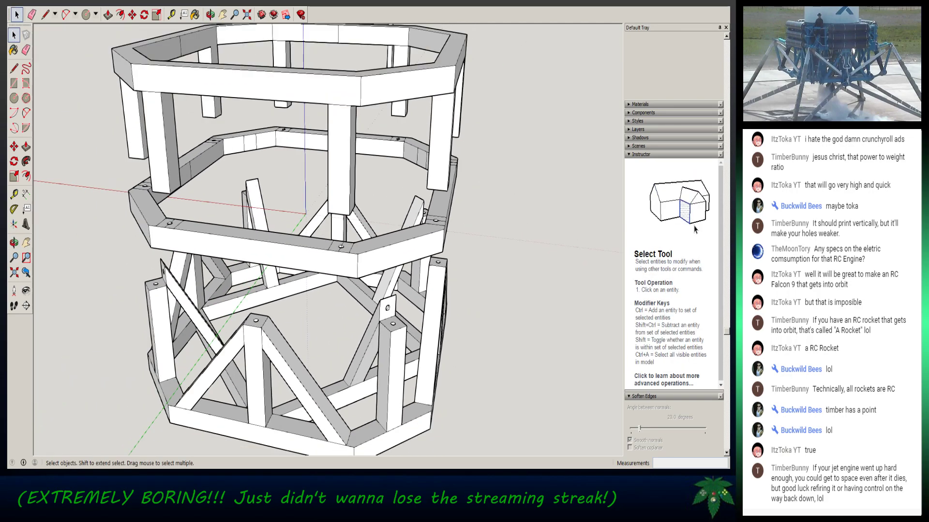
pyautogui.hotkey('ctrl', 'a')
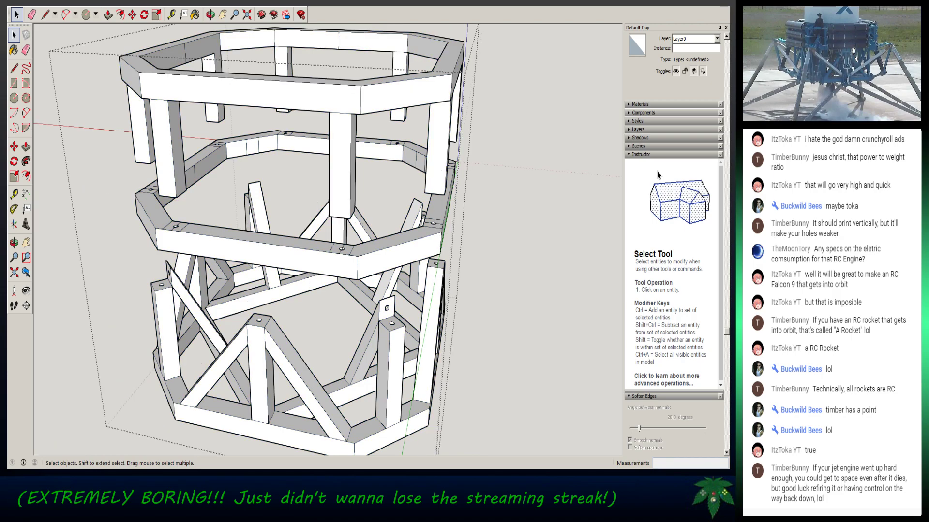
pyautogui.click(252, 240)
pyautogui.press('m')
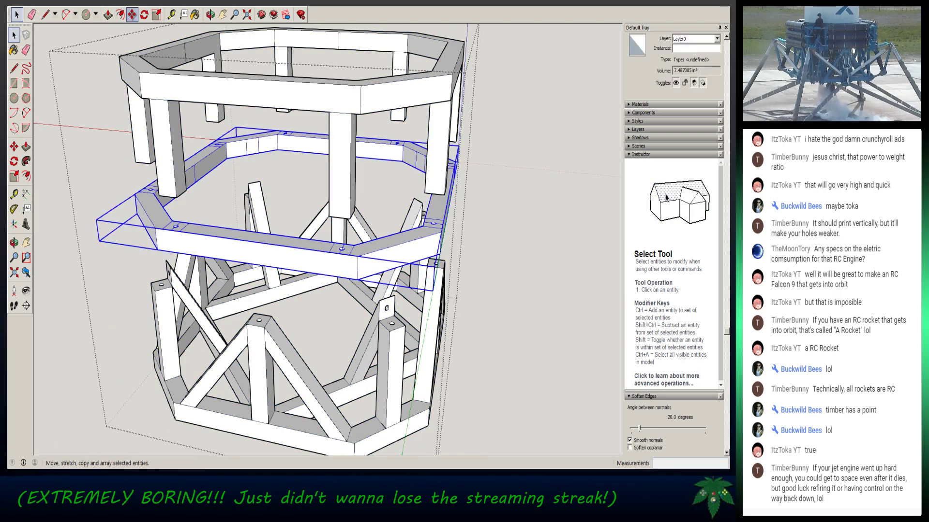
pyautogui.click(132, 14)
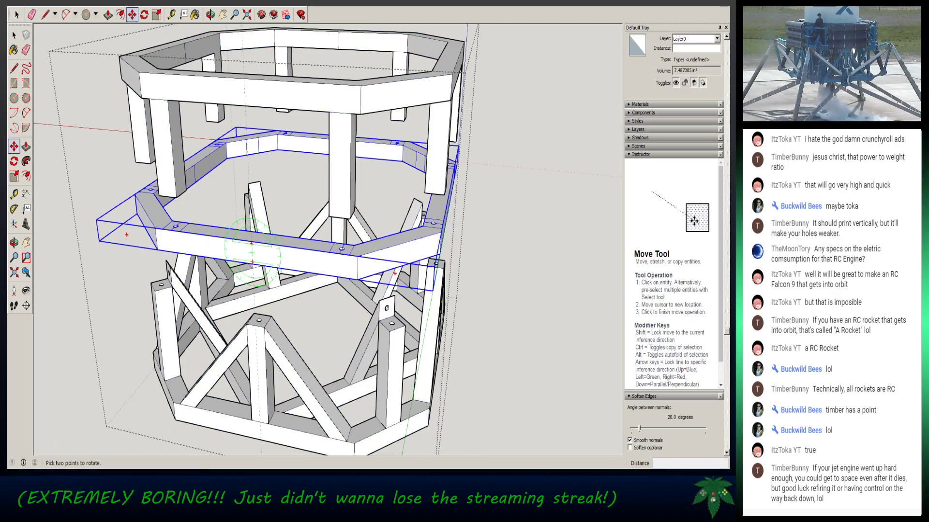
pyautogui.click(261, 265)
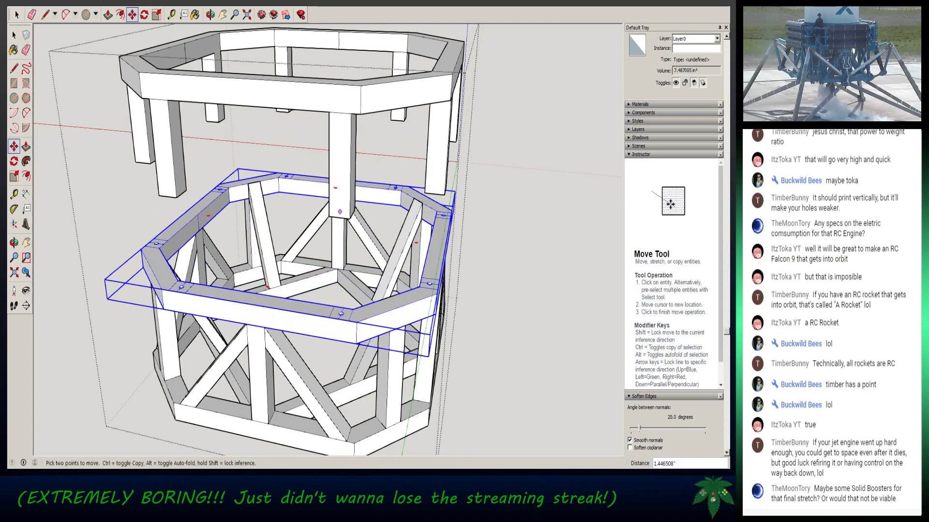
pyautogui.press('space')
# - Lower the upper post frame about 2.19" so its posts rest on the middle ring
pyautogui.doubleClick(261, 93)
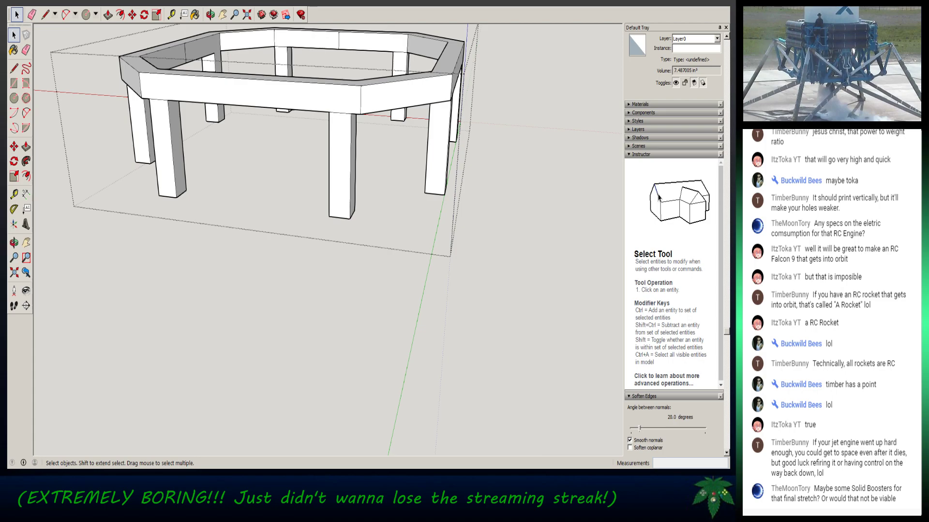
pyautogui.press('Escape')
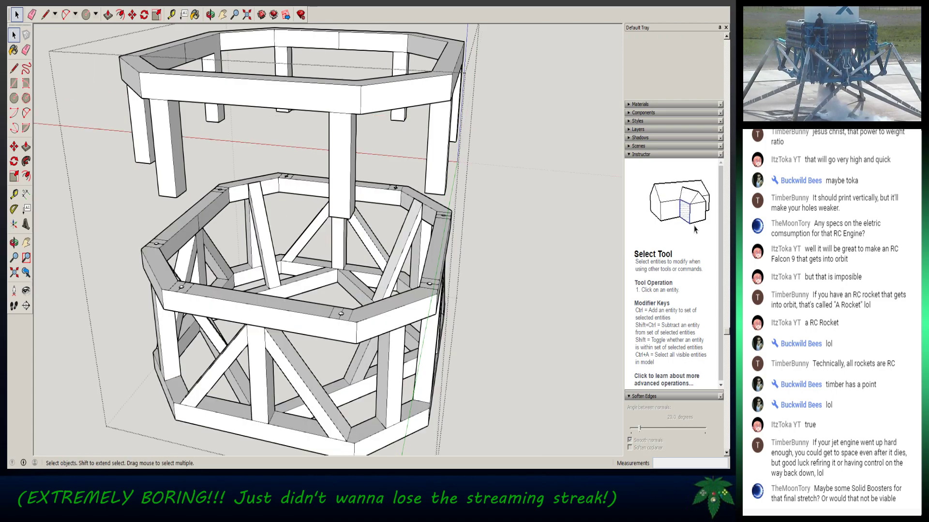
pyautogui.click(132, 14)
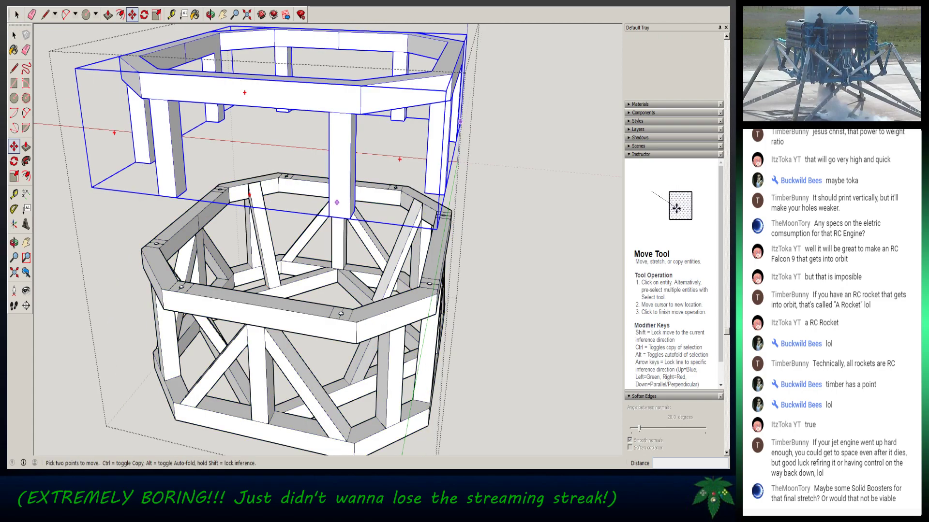
pyautogui.click(339, 214)
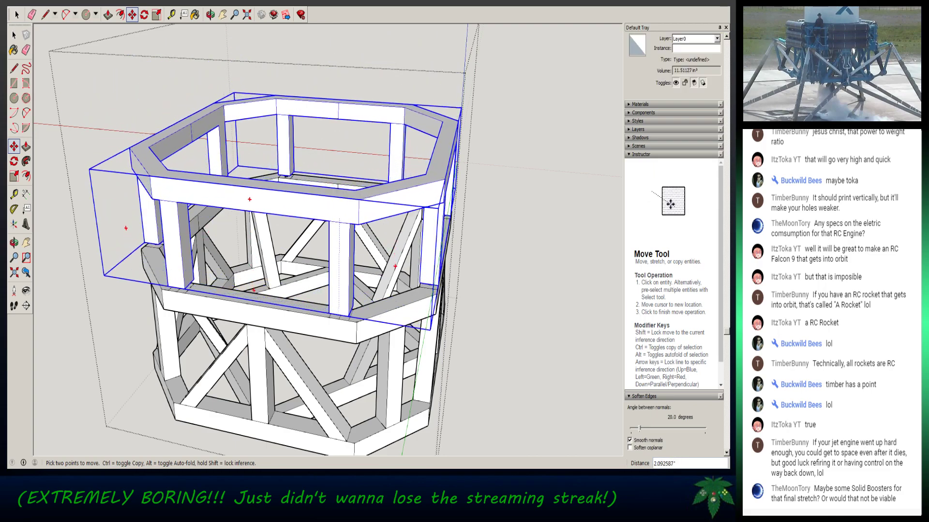
pyautogui.click(338, 319)
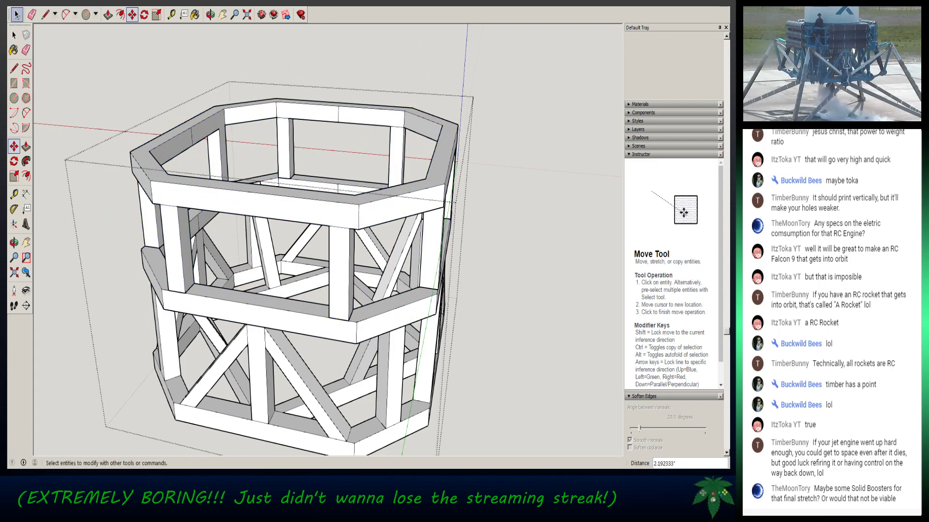
pyautogui.press('space')
# - Reopen the assembly group to check the upper post frame and middle ring as separate parts, and leave the group
pyautogui.click(513, 290)
pyautogui.click(397, 314)
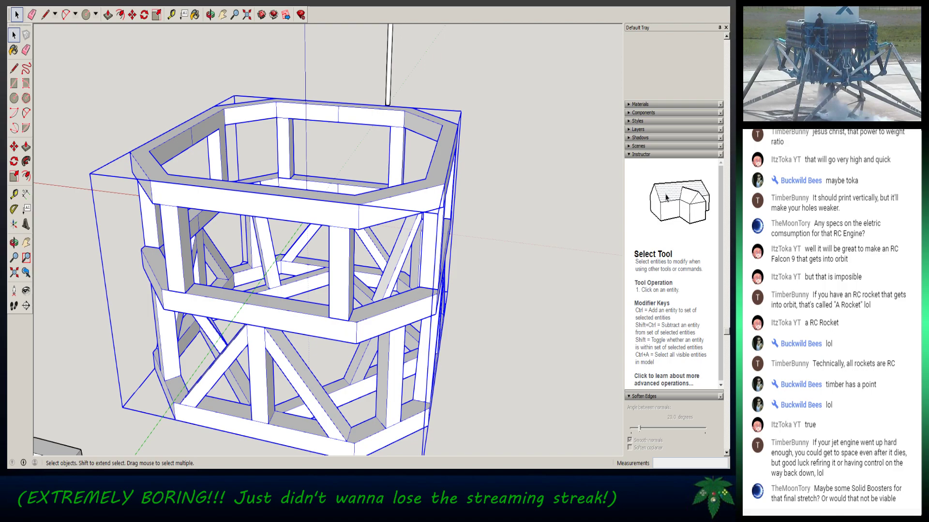
pyautogui.click(513, 290)
pyautogui.doubleClick(339, 330)
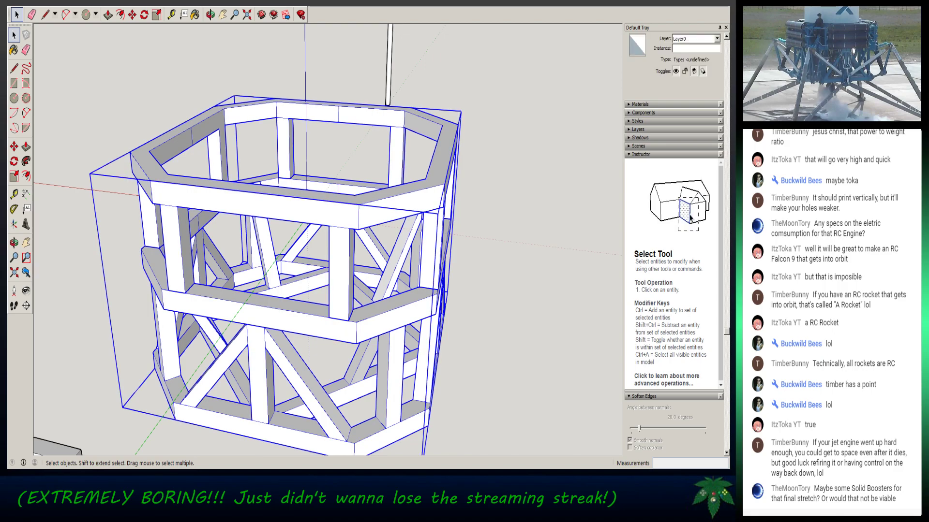
pyautogui.click(338, 330)
pyautogui.click(341, 285)
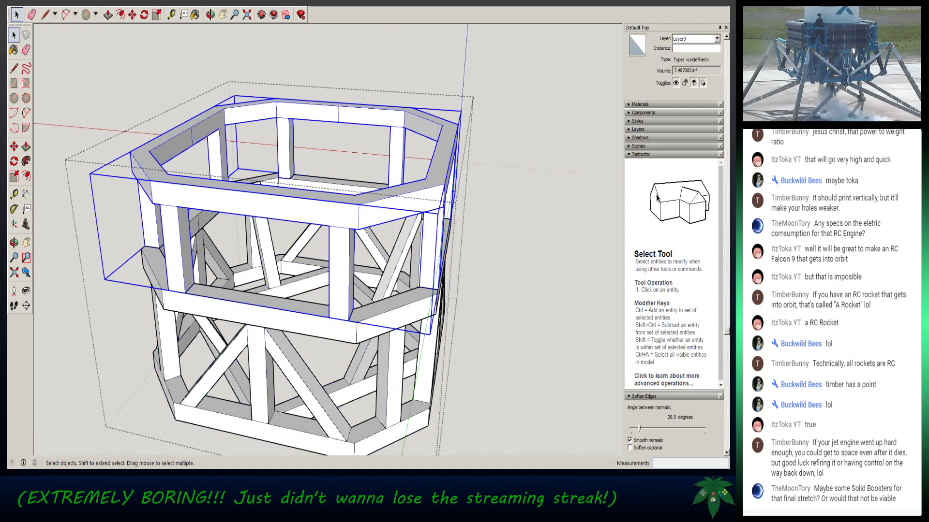
pyautogui.click(307, 380)
pyautogui.click(346, 332)
pyautogui.click(342, 295)
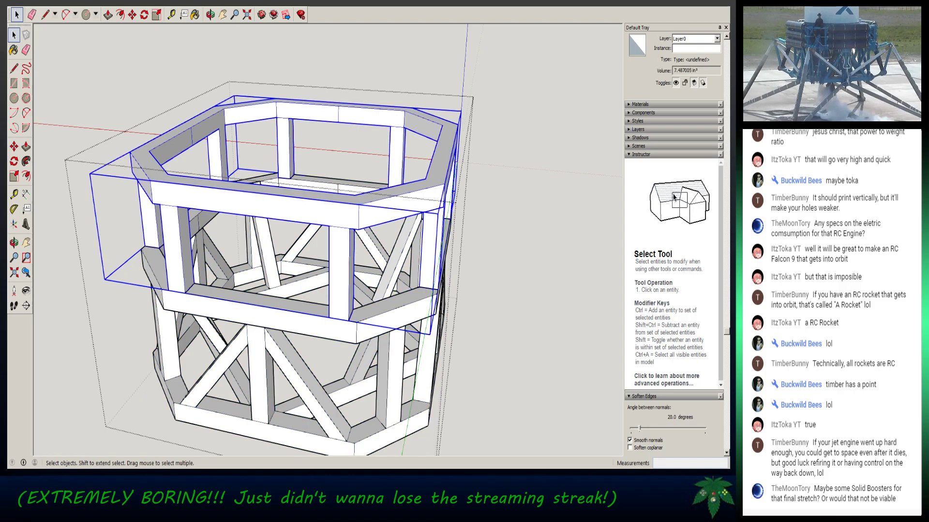
pyautogui.rightClick(360, 333)
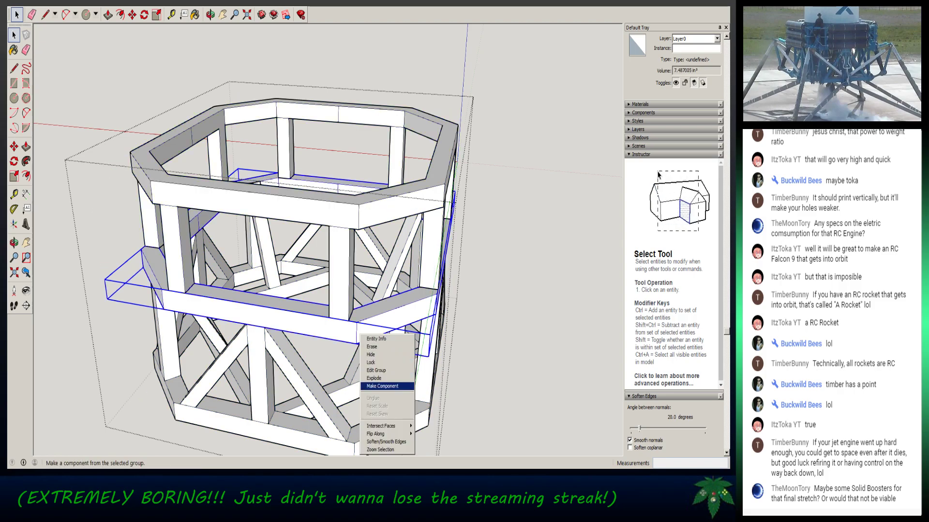
pyautogui.press('Escape')
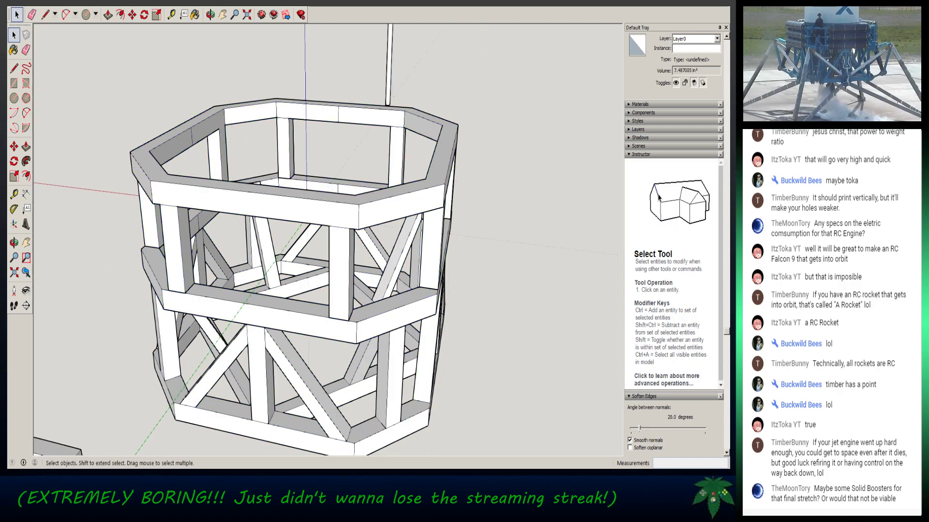
# - Move the gas cans component about 36.4" away from the octagonal frame, past the open cylinder
pyautogui.scroll(-4, 405, 371)
pyautogui.moveTo(404, 371); pyautogui.dragTo(338, 302, button='middle')
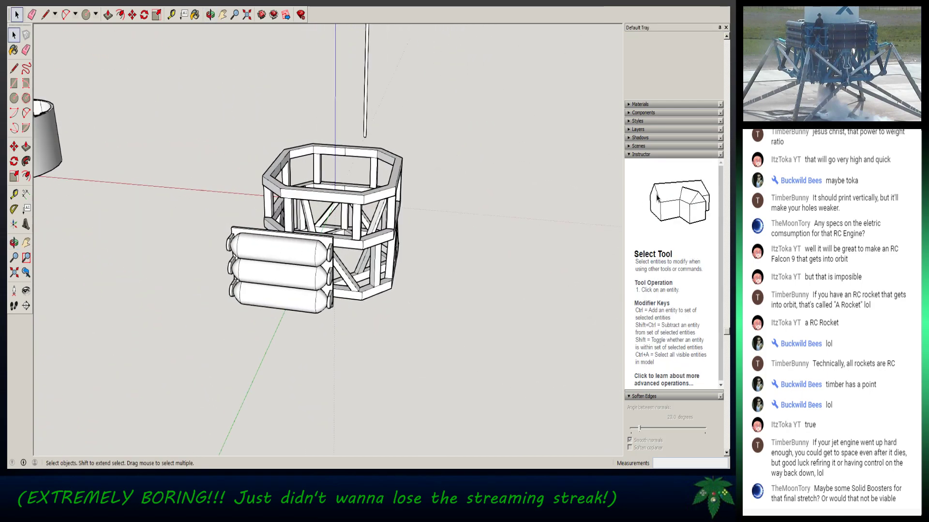
pyautogui.click(278, 273)
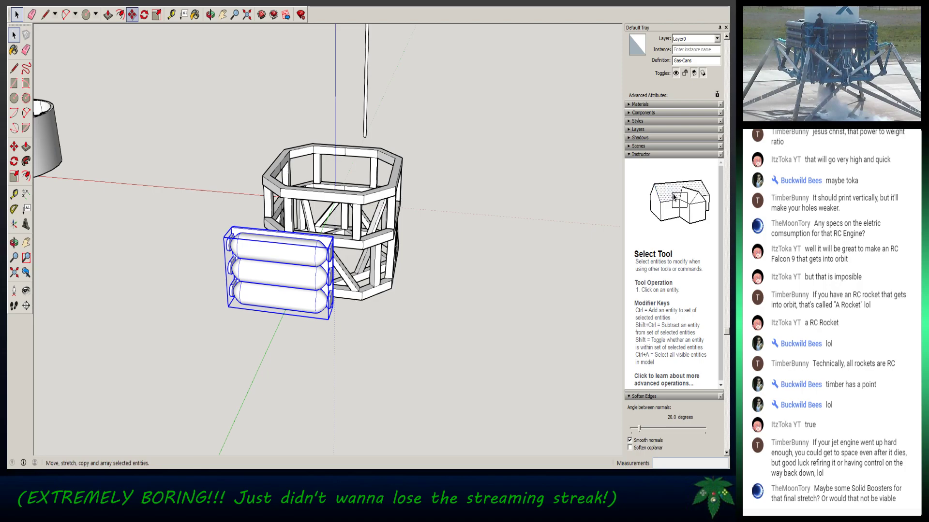
pyautogui.click(132, 15)
pyautogui.click(269, 284)
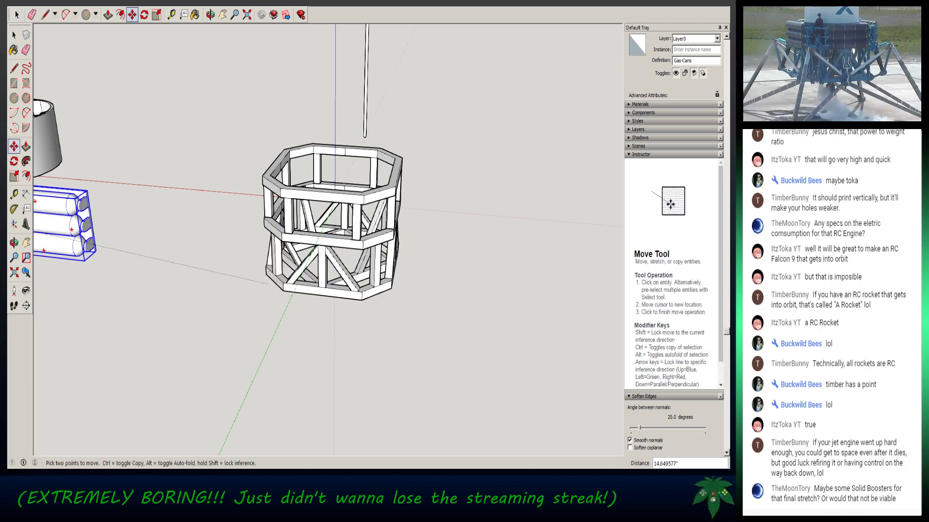
pyautogui.scroll(-2, 125, 296)
pyautogui.scroll(-1, 128, 296)
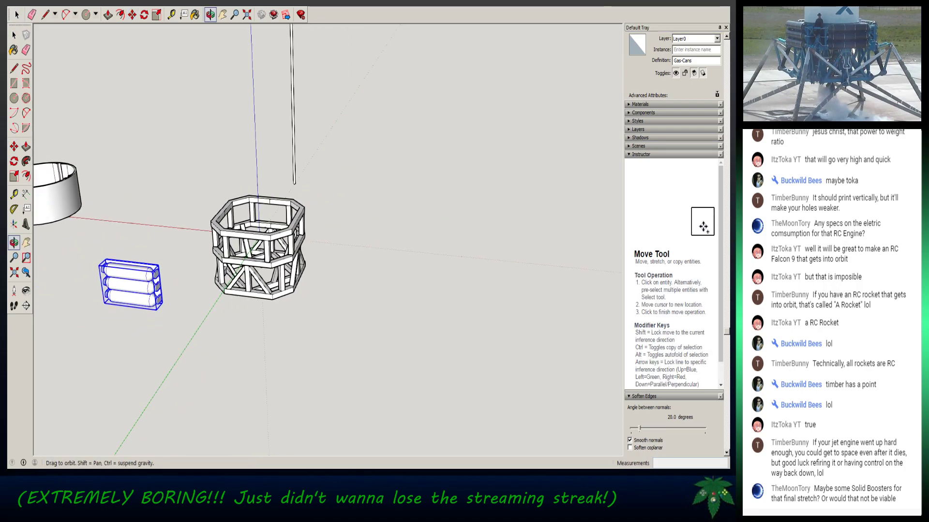
pyautogui.keyDown('shift'); pyautogui.moveTo(132, 292); pyautogui.dragTo(442, 298, button='middle'); pyautogui.keyUp('shift')
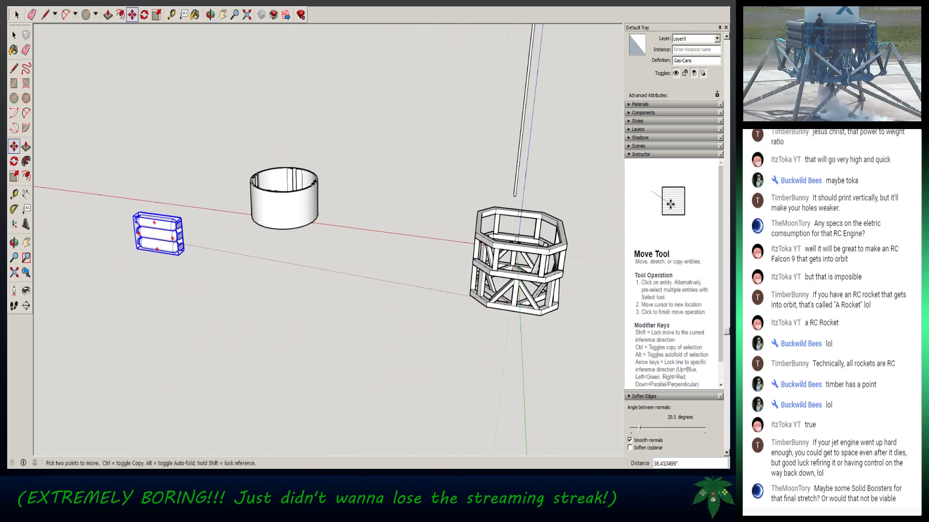
pyautogui.click(185, 261)
# - Open the assembly group and the bottom frame group inside it for editing, and select an underside diagonal brace's face
pyautogui.scroll(6, 542, 324)
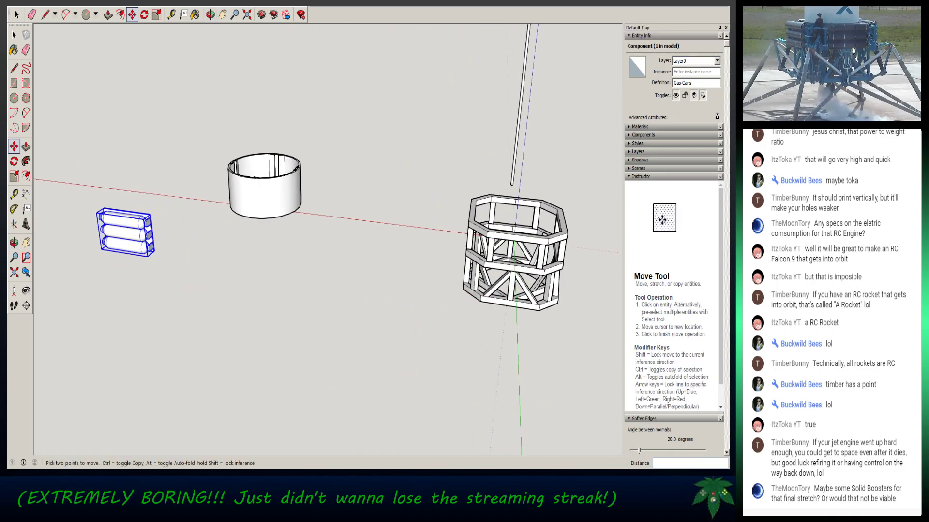
pyautogui.moveTo(537, 310); pyautogui.dragTo(545, 323, button='middle')
pyautogui.moveTo(436, 309); pyautogui.dragTo(409, 321, button='middle')
pyautogui.press('space')
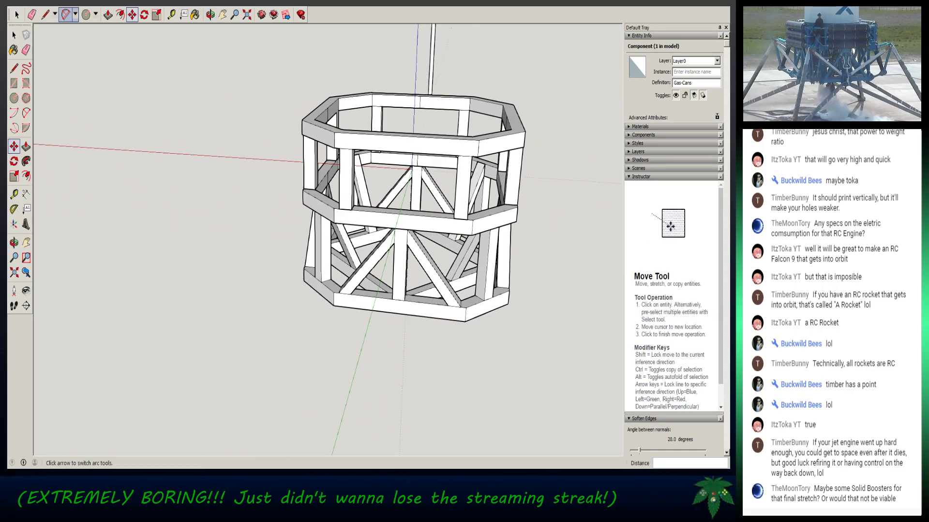
pyautogui.doubleClick(400, 285)
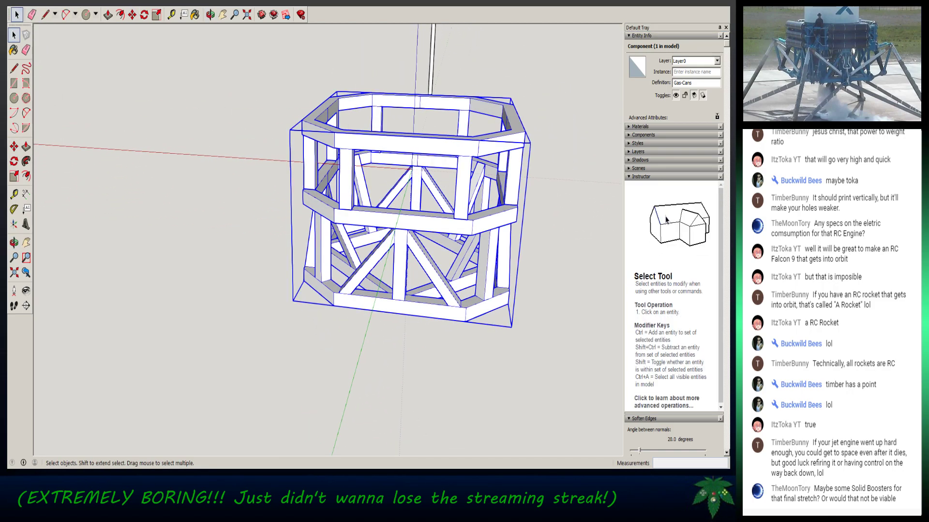
pyautogui.click(400, 286)
pyautogui.moveTo(400, 286); pyautogui.dragTo(412, 159, button='middle')
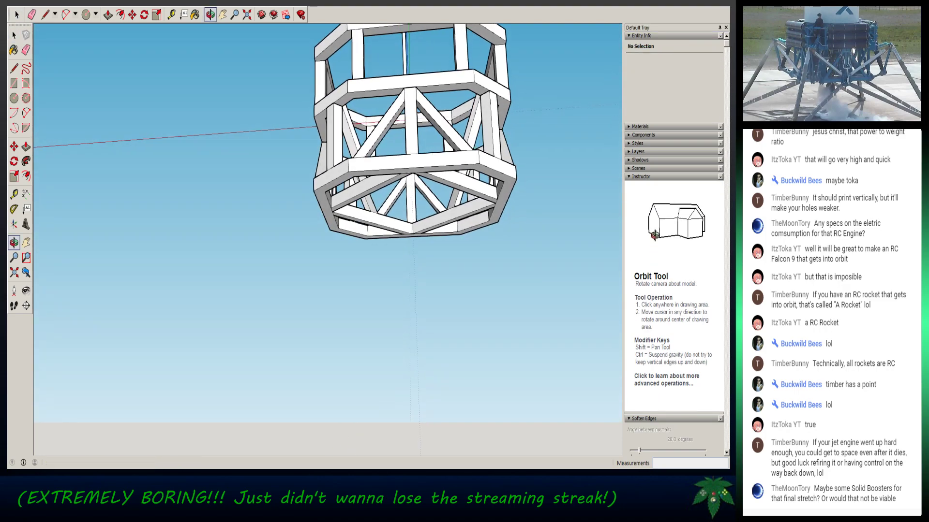
pyautogui.click(413, 161)
pyautogui.doubleClick(466, 183)
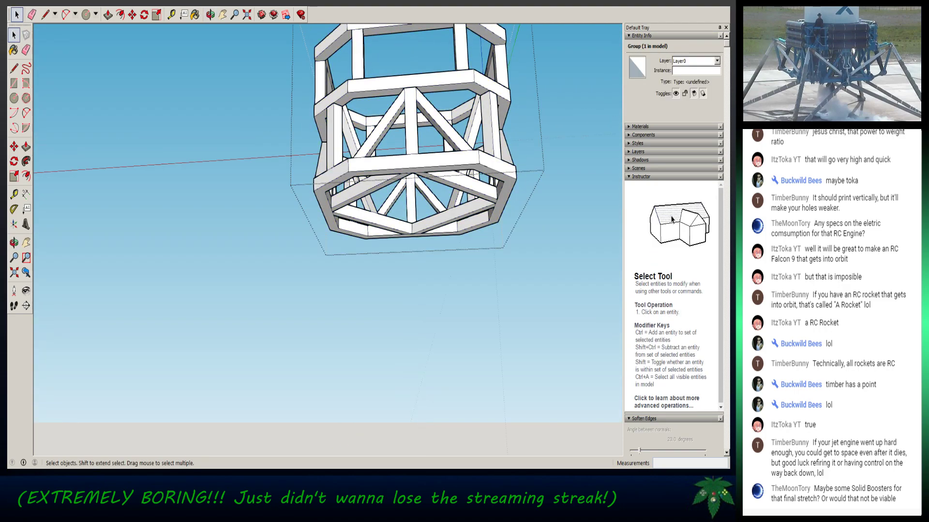
pyautogui.scroll(5, 466, 182)
pyautogui.moveTo(465, 183); pyautogui.dragTo(463, 125, button='middle')
pyautogui.doubleClick(463, 165)
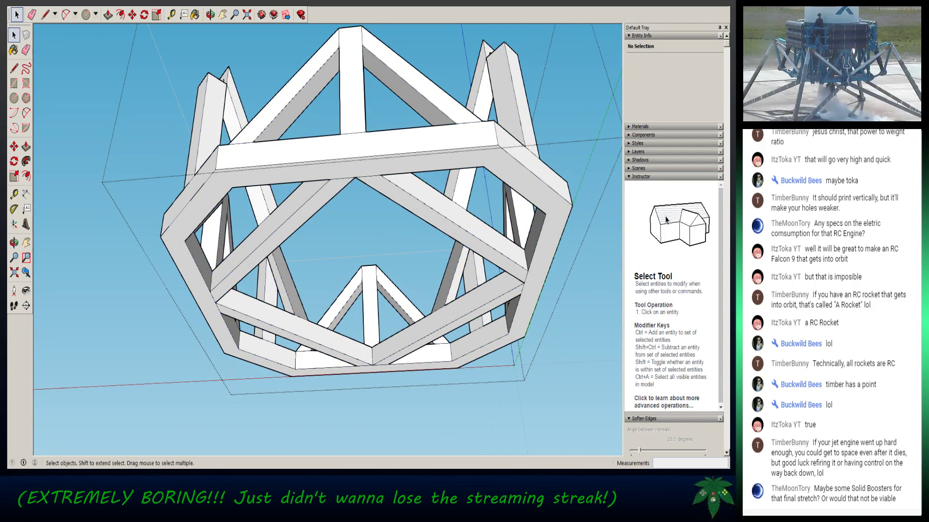
pyautogui.scroll(3, 401, 237)
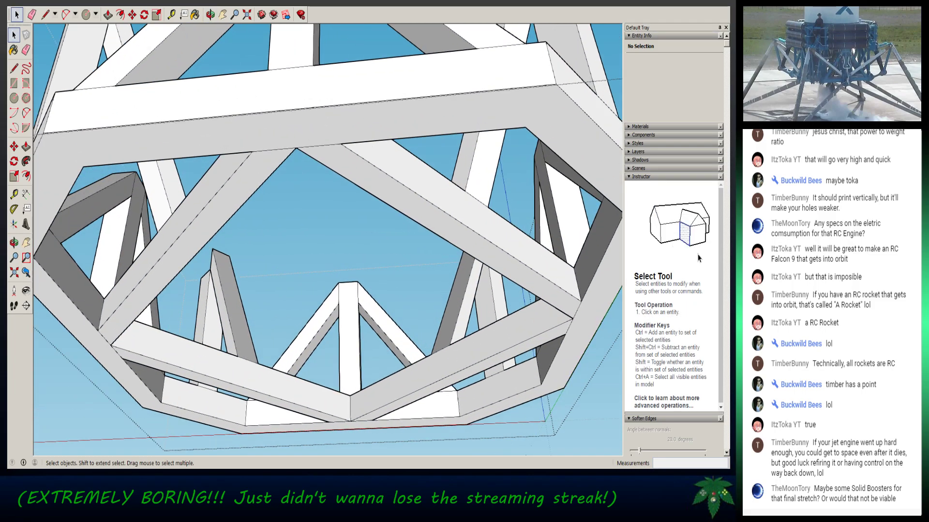
pyautogui.scroll(-2, 439, 218)
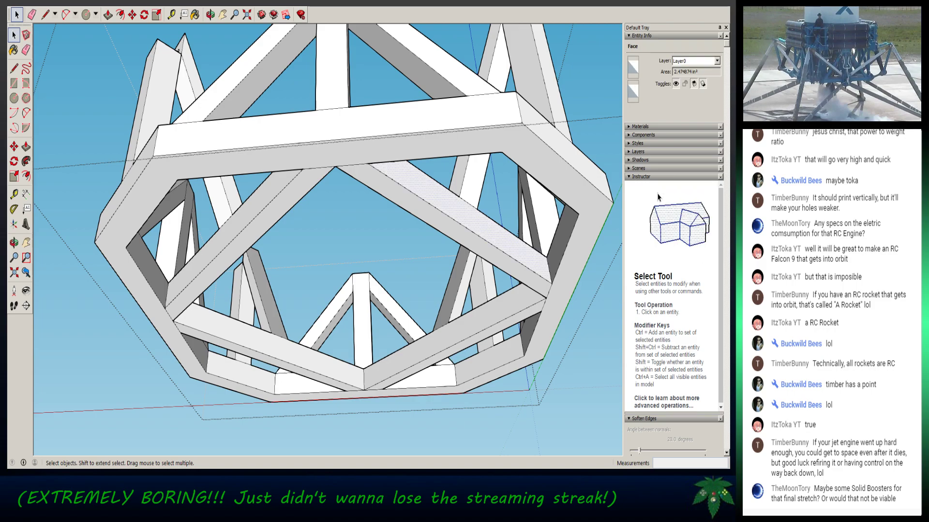
# - Draw a half-circle arc across the underside diagonal brace, 0.5" wide with a 0.25" bulge
pyautogui.moveTo(459, 218); pyautogui.dragTo(350, 144, button='middle')
pyautogui.click(65, 15)
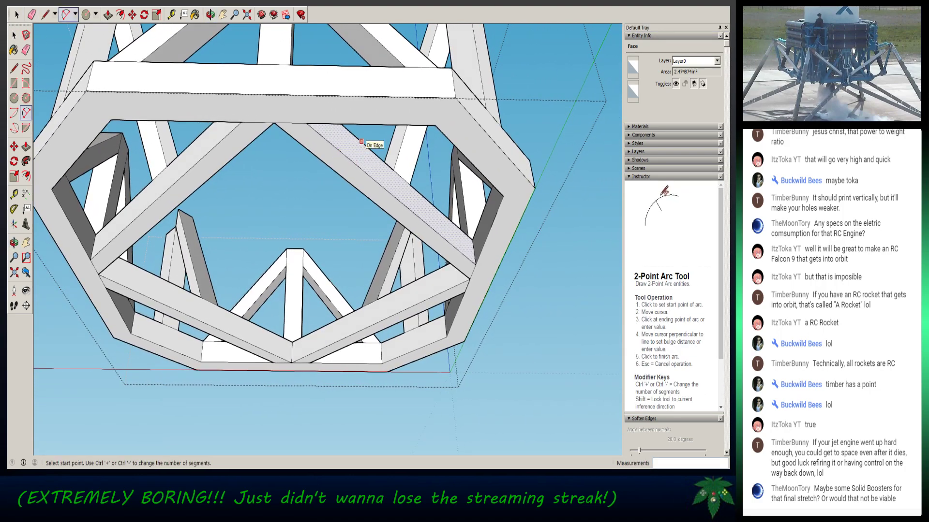
pyautogui.click(361, 142)
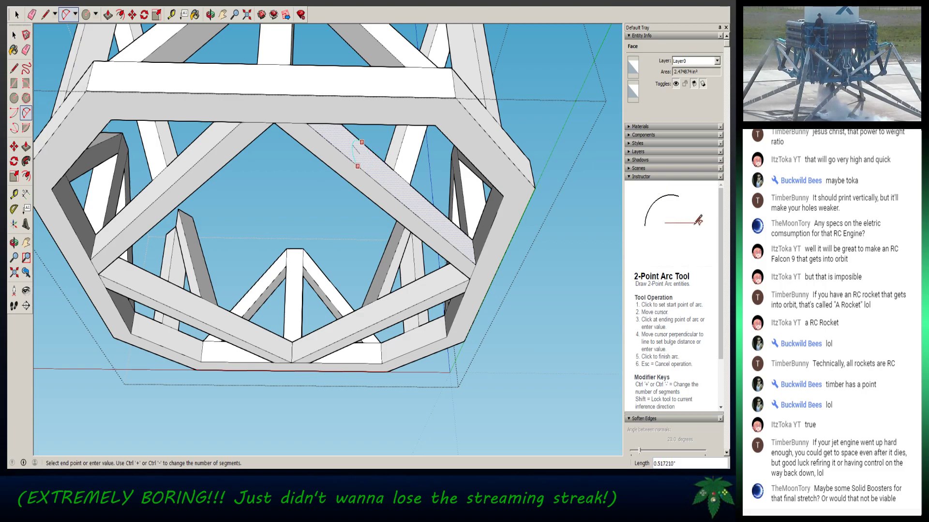
pyautogui.click(362, 170)
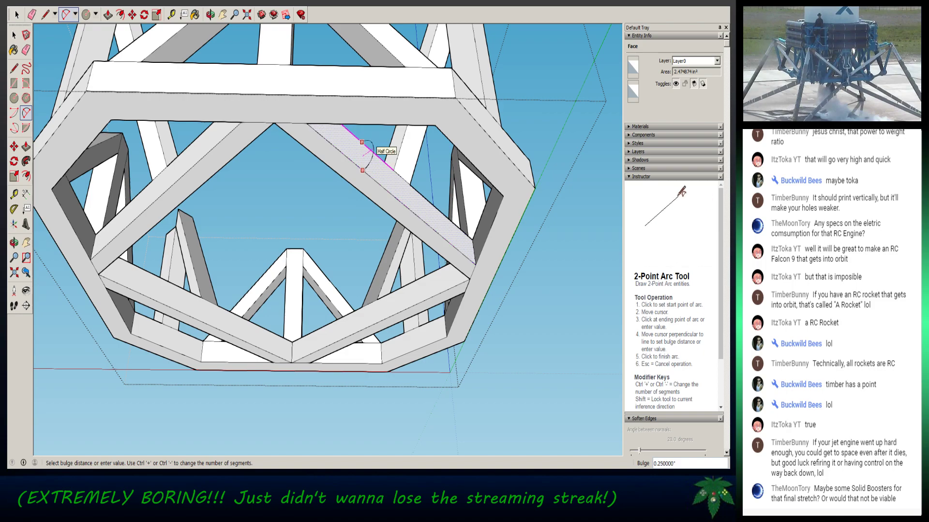
pyautogui.click(372, 153)
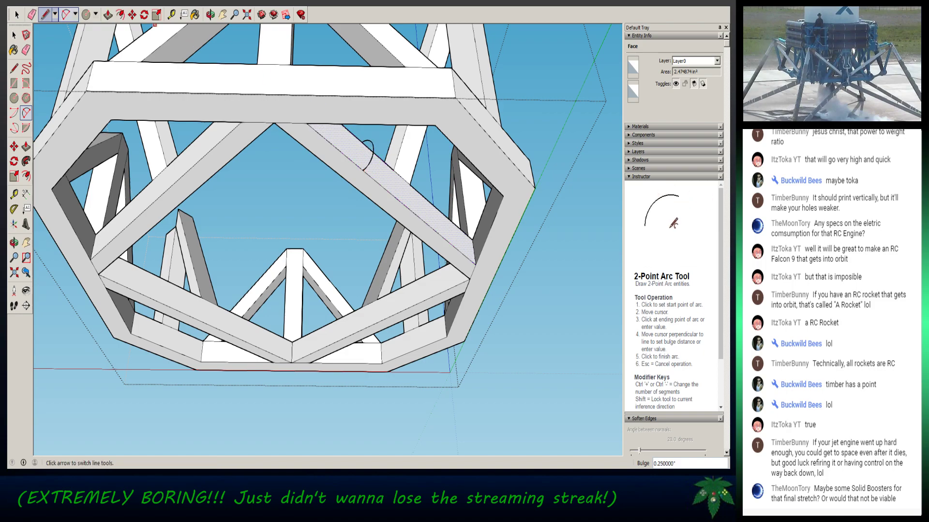
pyautogui.click(362, 142)
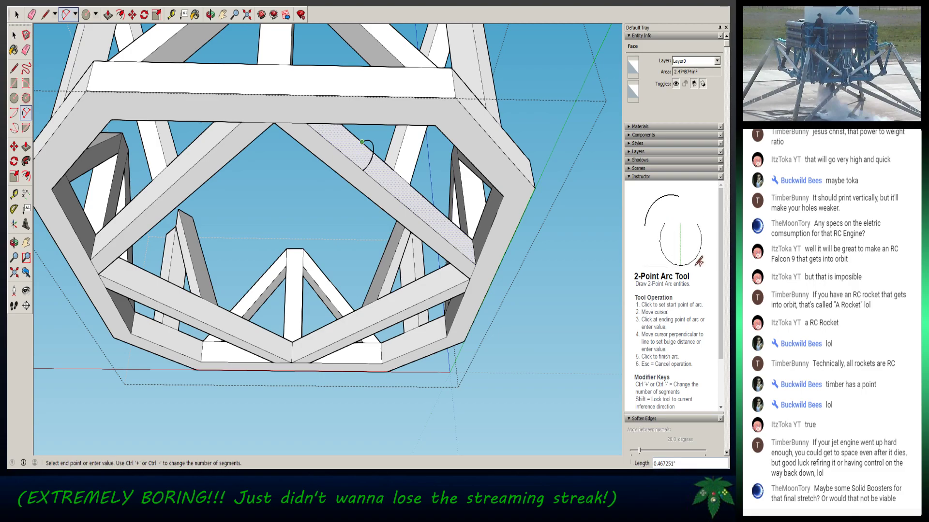
pyautogui.click(362, 170)
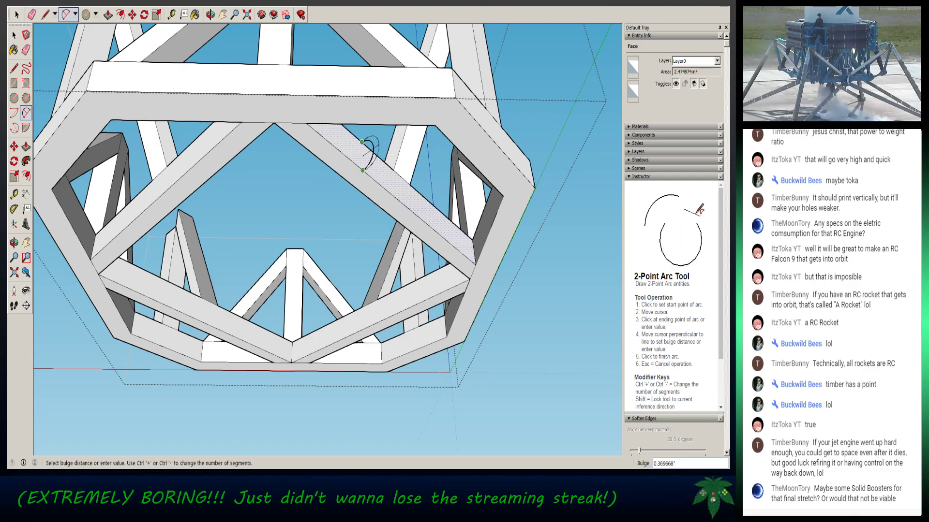
pyautogui.click(382, 151)
# - Close the half circle on the brace with a 0.5" line between the arc's endpoints to form a face
pyautogui.press('l')
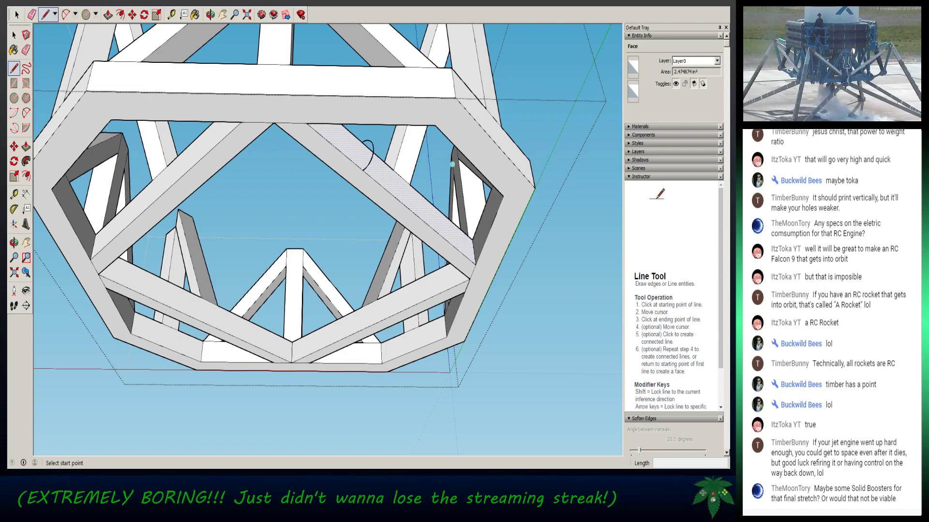
pyautogui.click(361, 142)
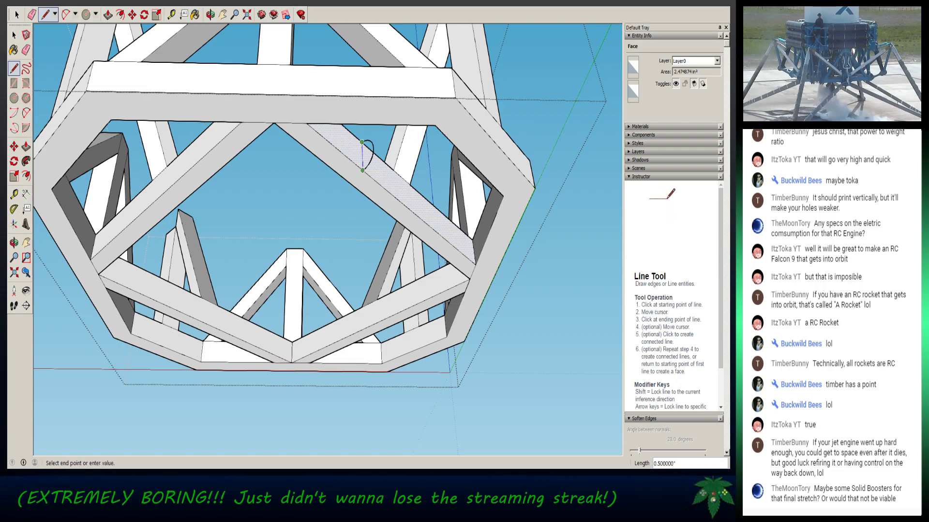
pyautogui.click(363, 170)
pyautogui.click(107, 14)
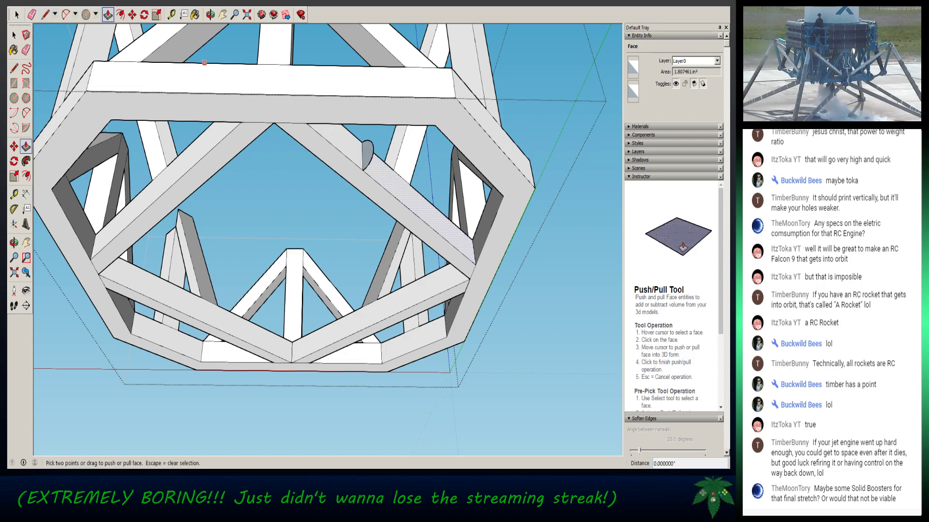
# - Draw a circle of 0.0625" radius inside the half-circle face and delete its inner face to make a hole
pyautogui.click(85, 14)
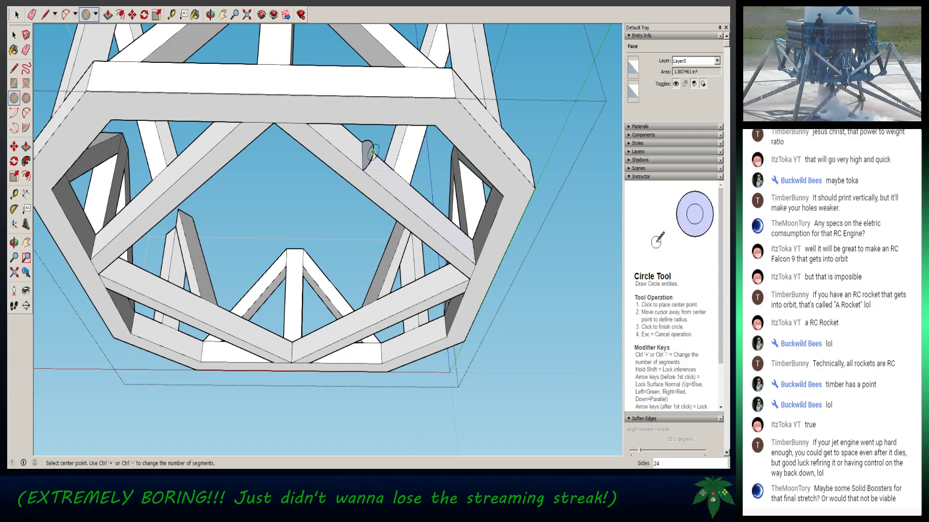
pyautogui.scroll(5, 372, 152)
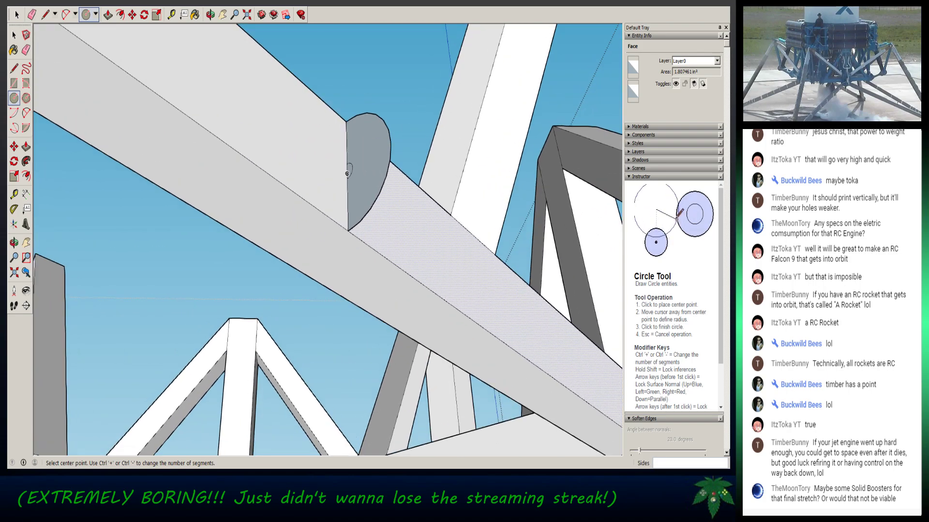
pyautogui.press('Down')
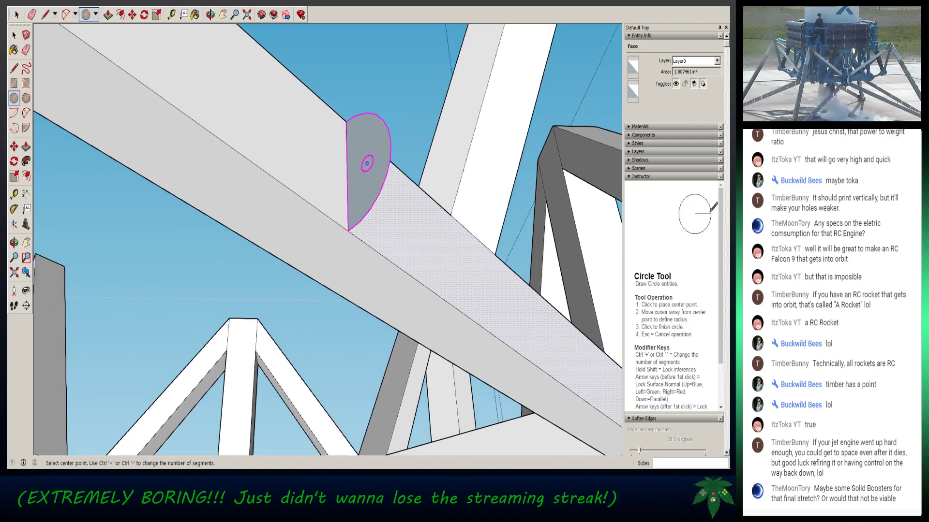
pyautogui.click(367, 163)
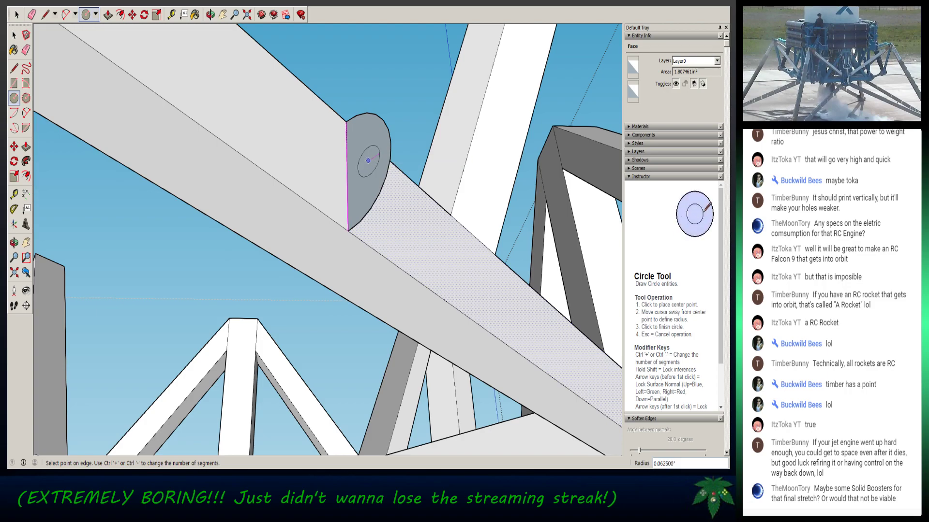
pyautogui.click(375, 155)
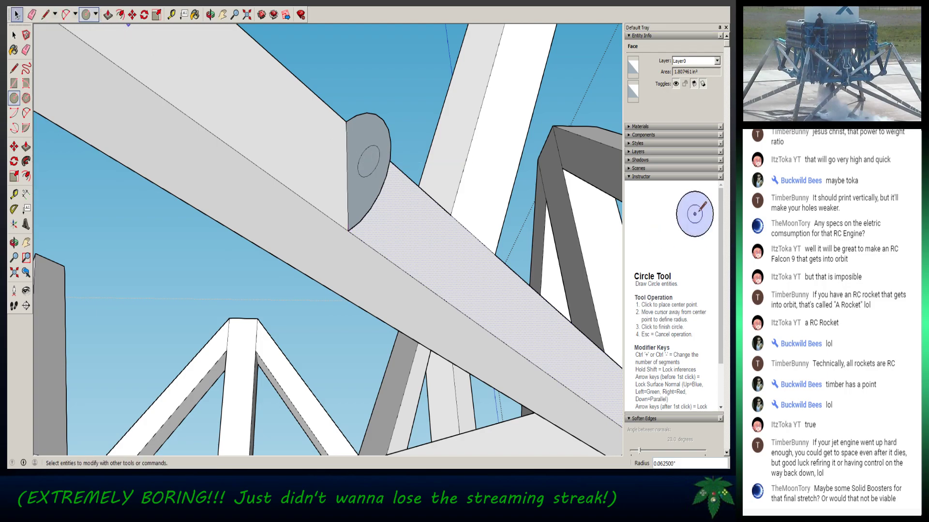
pyautogui.click(17, 15)
pyautogui.press('Delete')
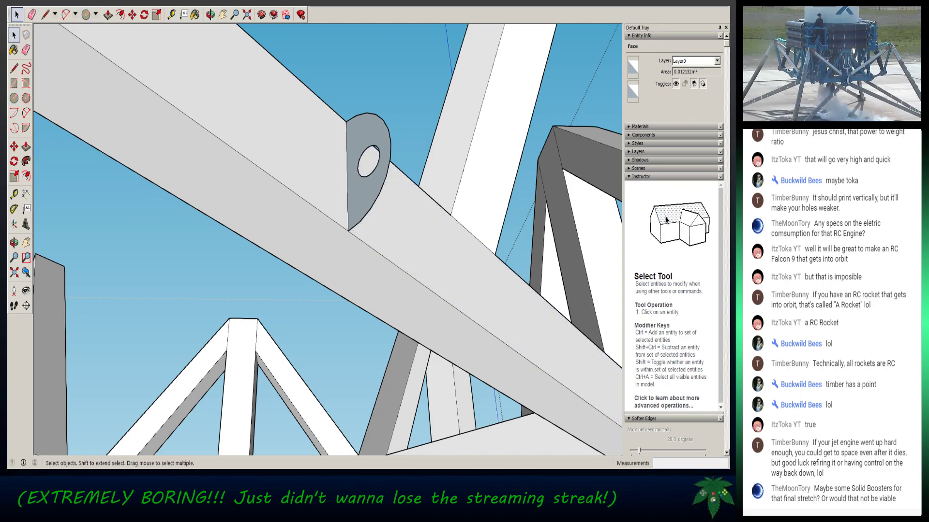
# - Push/pull the half-circle face with the hole to a thickness of 0.25"
pyautogui.click(108, 15)
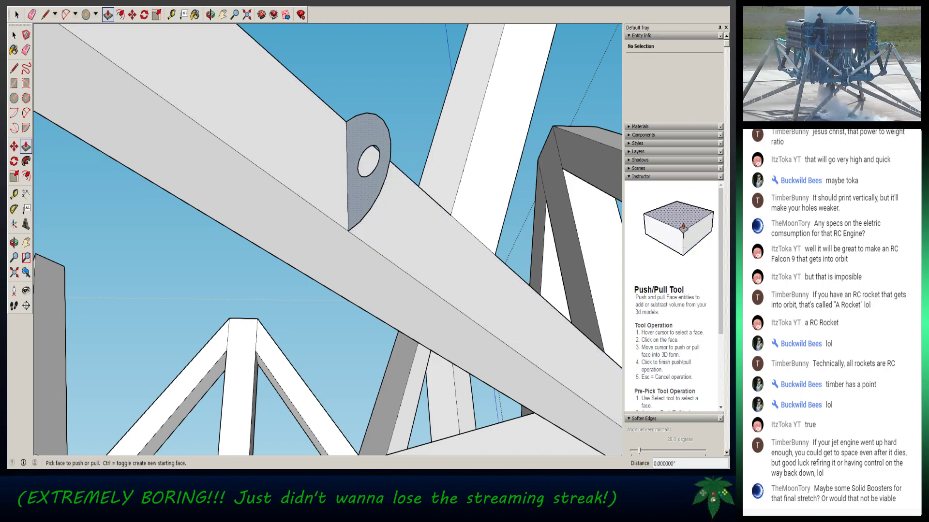
pyautogui.click(365, 191)
pyautogui.write('.25')
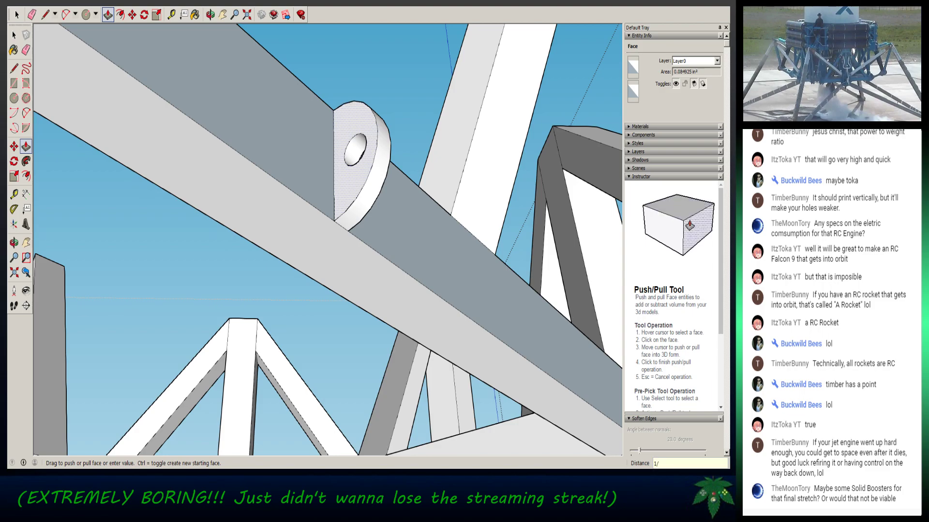
pyautogui.press('Return')
pyautogui.scroll(-5, 358, 159)
pyautogui.scroll(-1, 368, 194)
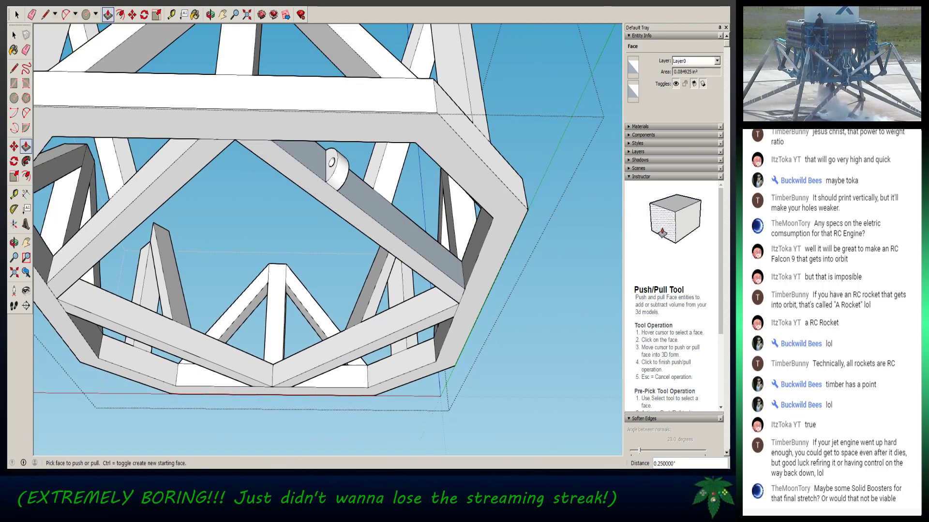
pyautogui.press('space')
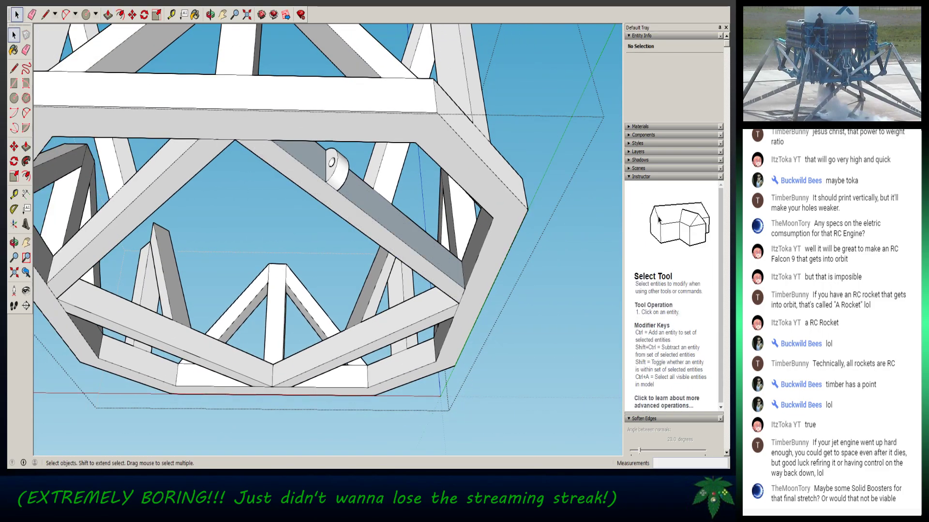
pyautogui.hotkey('ctrl', 'a')
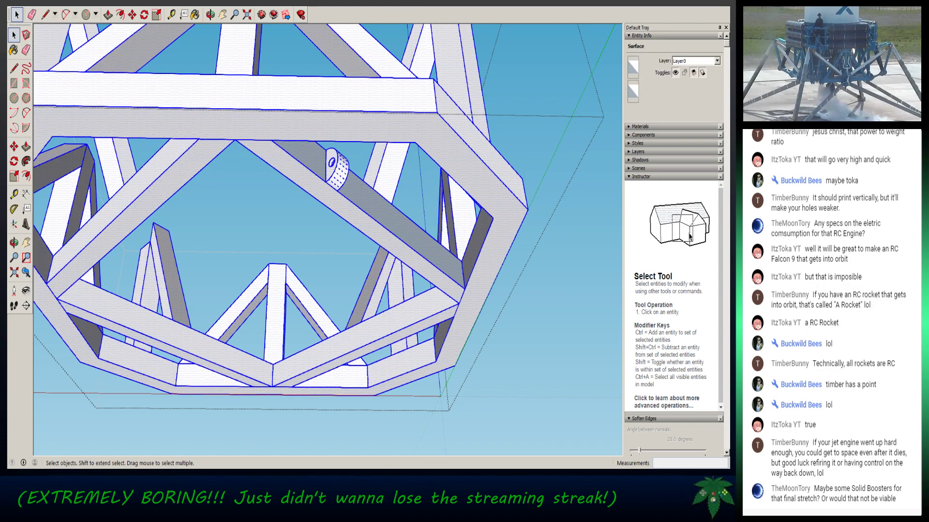
pyautogui.click(358, 207)
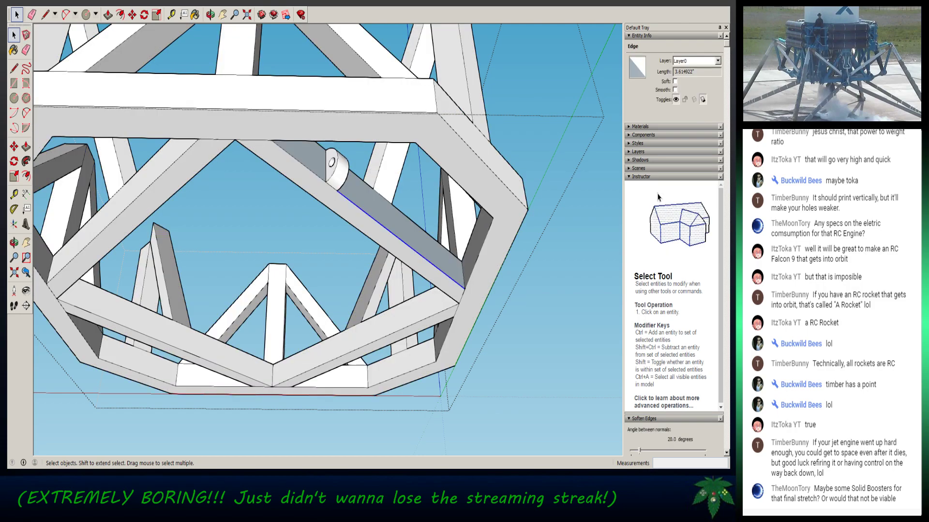
pyautogui.doubleClick(337, 166)
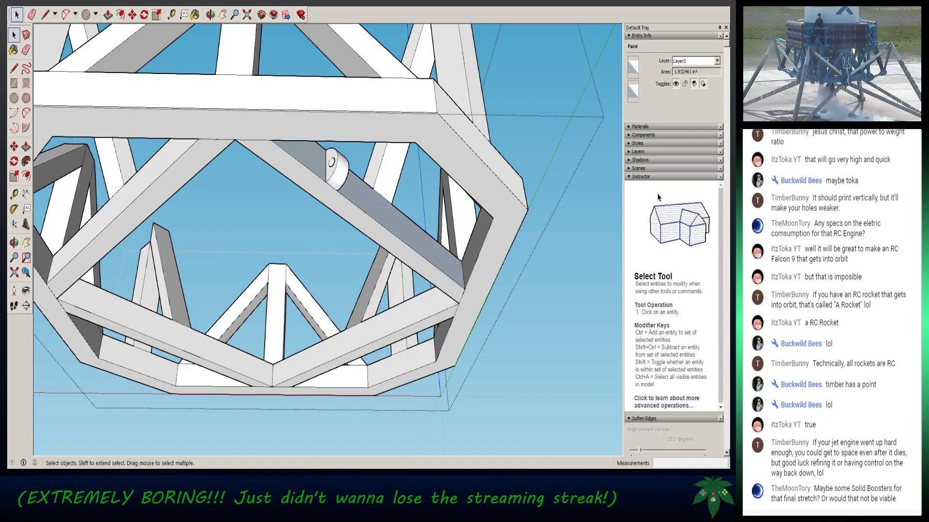
pyautogui.click(337, 163)
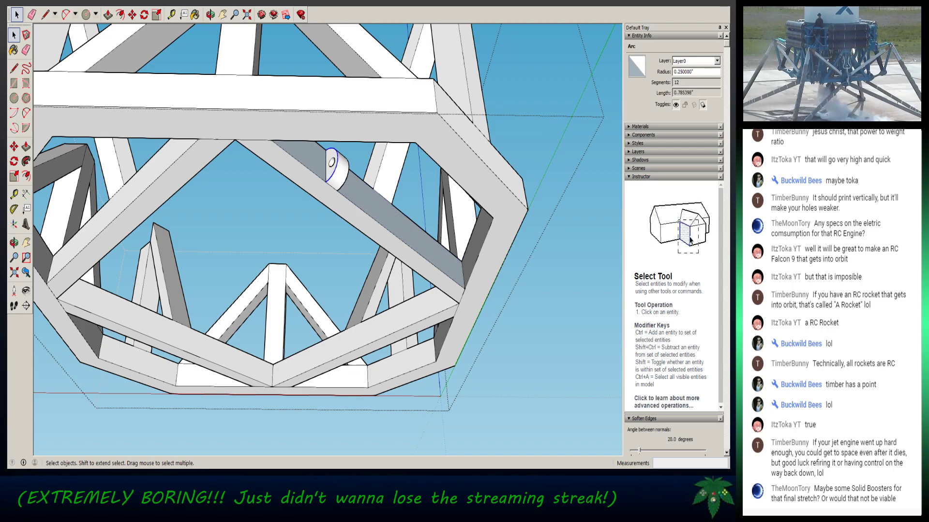
pyautogui.press('l')
pyautogui.click(351, 186)
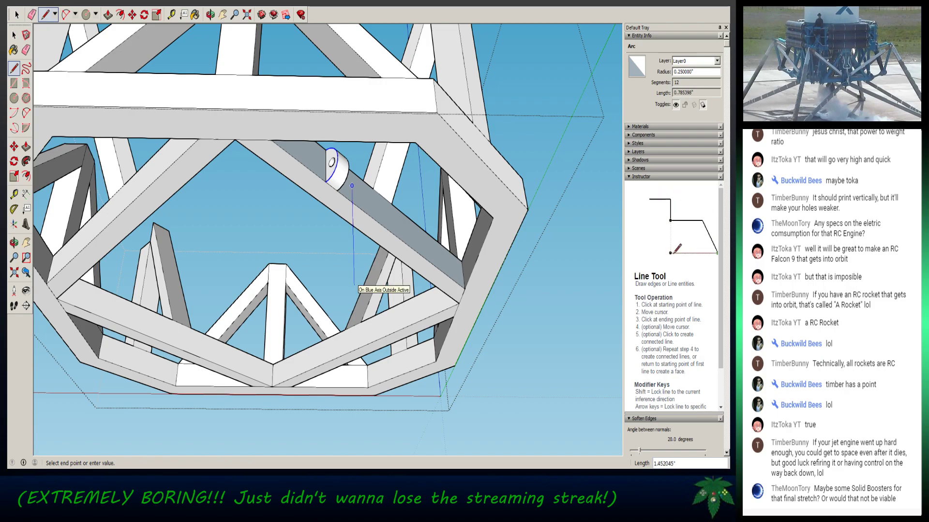
pyautogui.click(16, 14)
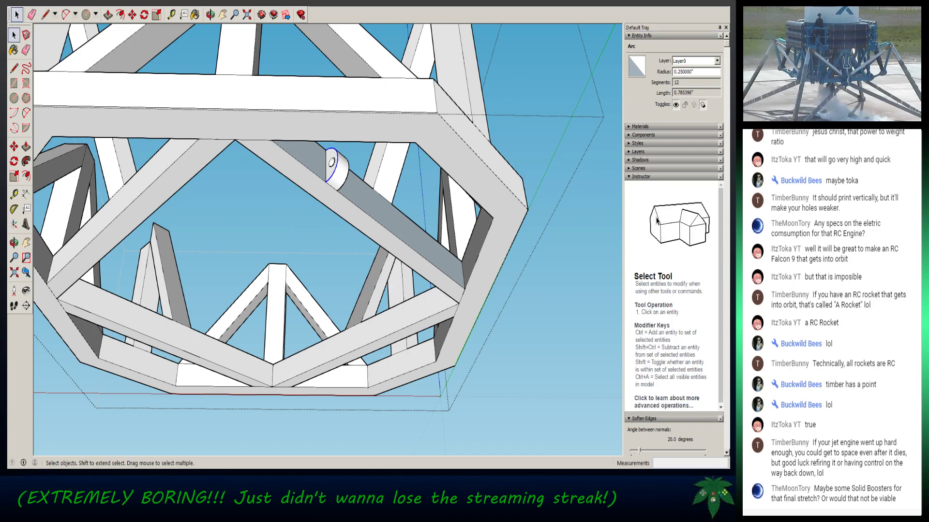
# - Undo the half-round tab on the underside diagonal brace, including its extrusion, hole, closing line and arc
pyautogui.scroll(2, 329, 156)
pyautogui.scroll(5, 338, 173)
pyautogui.click(332, 177)
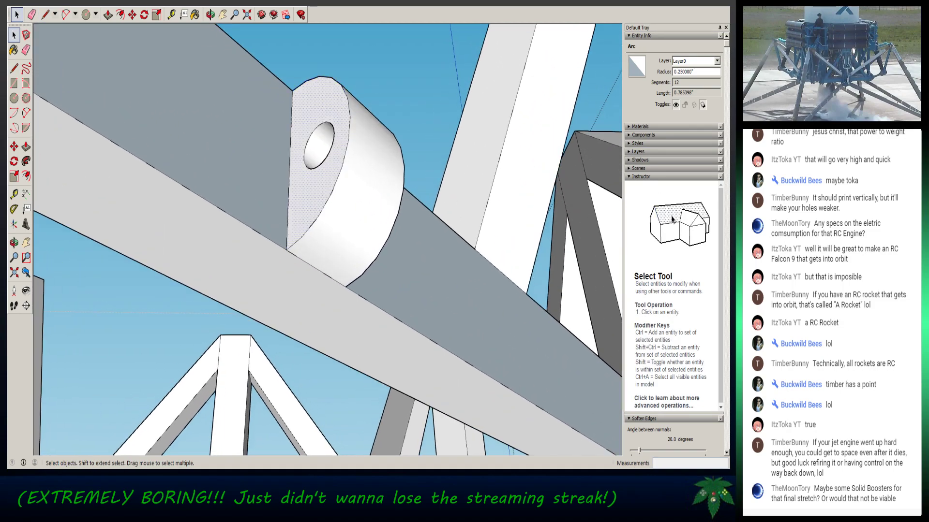
pyautogui.hotkey('ctrl', 'z')
pyautogui.hotkey('ctrl', 'z')
pyautogui.hotkey('ctrl', 'z')
pyautogui.hotkey('ctrl', 'z')
pyautogui.hotkey('ctrl', 'z')
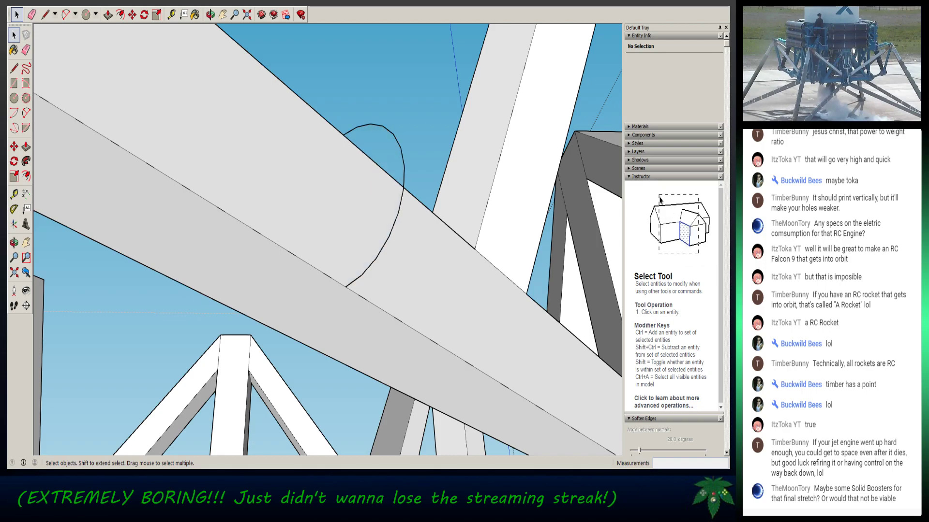
pyautogui.scroll(-1, 658, 198)
pyautogui.scroll(-2, 339, 193)
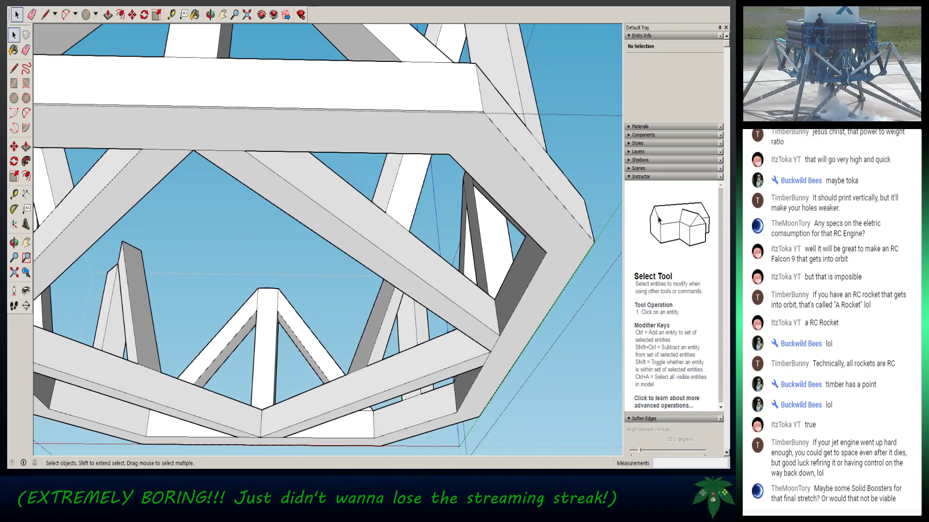
pyautogui.moveTo(329, 242)
pyautogui.mouseDown(button='middle')
pyautogui.moveTo(291, 261)
pyautogui.moveTo(373, 193)
pyautogui.mouseUp(button='middle')
pyautogui.scroll(2, 334, 234)
pyautogui.scroll(-2, 326, 241)
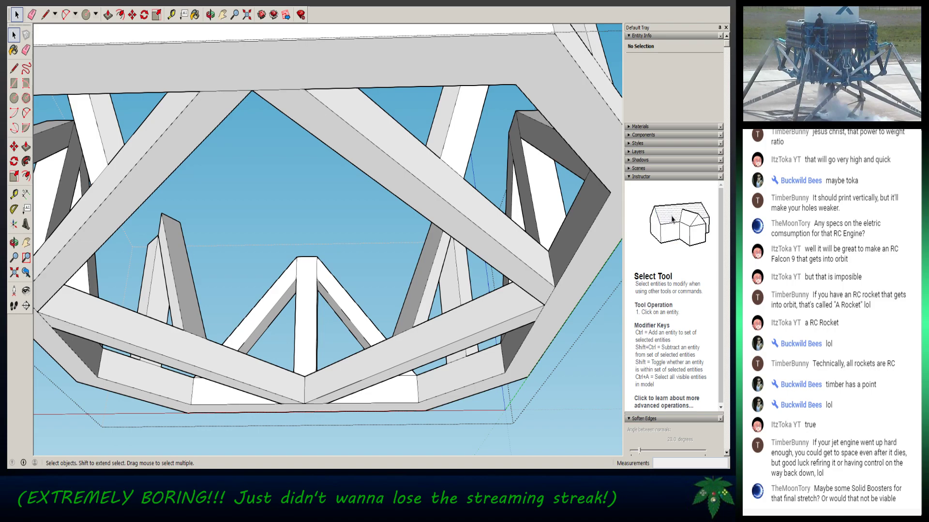
pyautogui.click(45, 15)
pyautogui.click(419, 213)
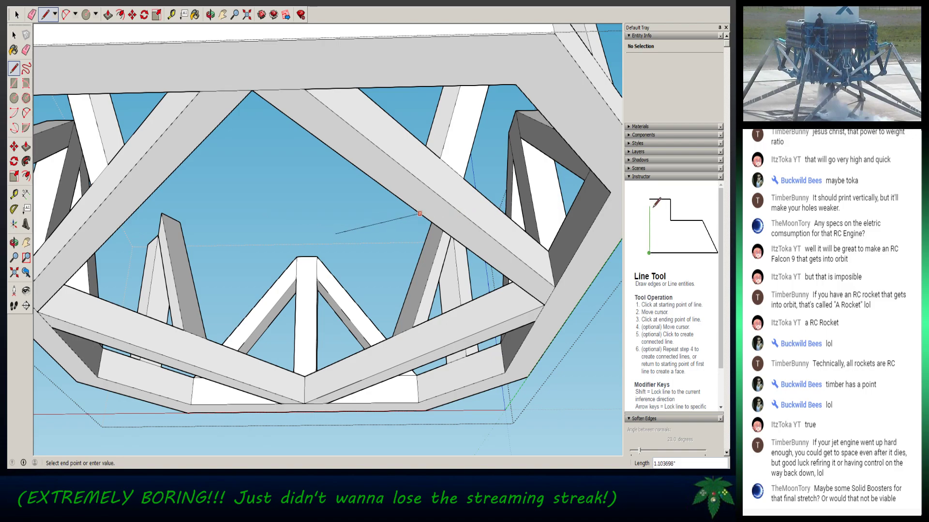
pyautogui.press('Escape')
pyautogui.click(571, 121)
pyautogui.press('Escape')
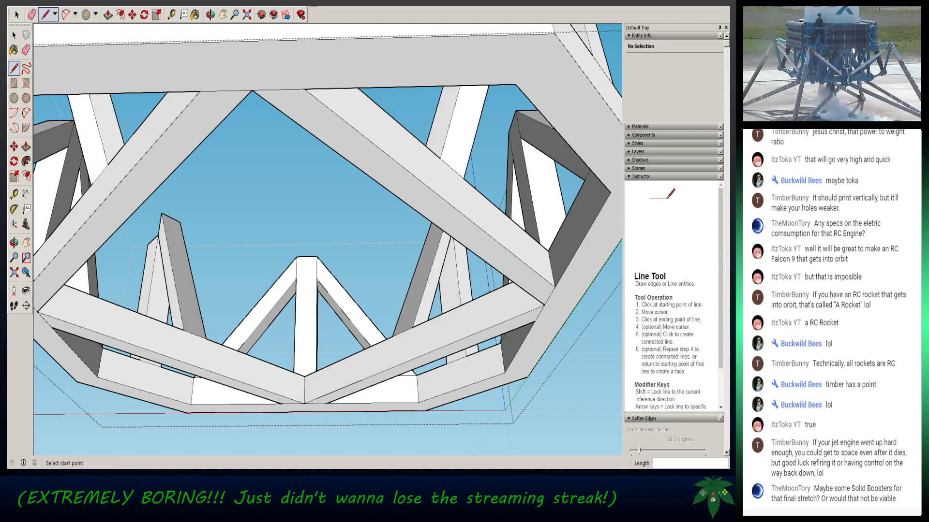
# - Examine the bottom frame's underside braces from several angles
pyautogui.scroll(-3, 350, 261)
pyautogui.scroll(1, 339, 278)
pyautogui.moveTo(340, 278); pyautogui.dragTo(377, 201, button='middle')
pyautogui.moveTo(317, 201); pyautogui.dragTo(290, 186, button='middle')
pyautogui.moveTo(295, 227); pyautogui.dragTo(302, 225, button='middle')
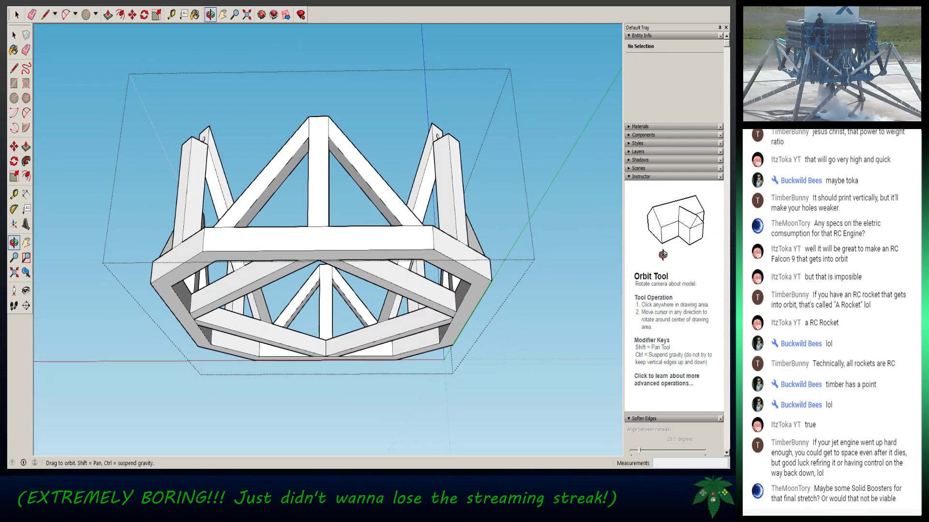
pyautogui.press('l')
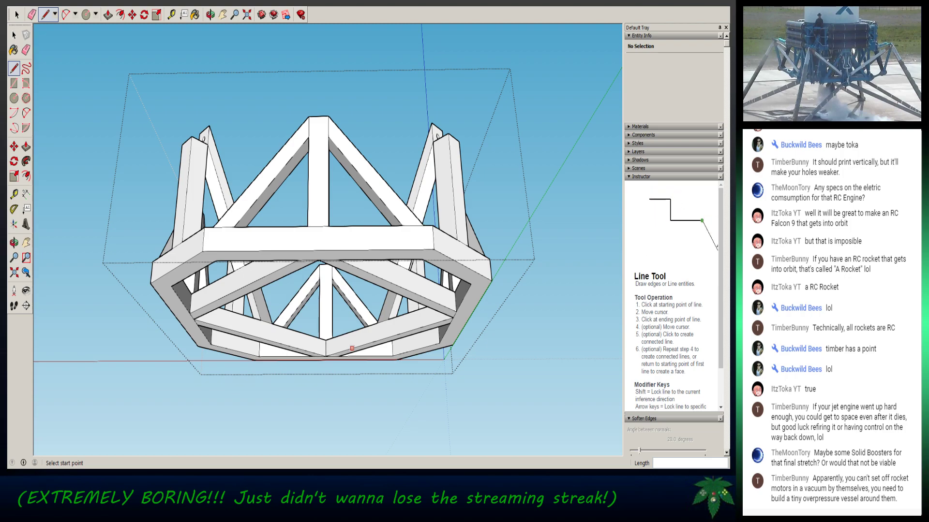
pyautogui.scroll(-3, 333, 354)
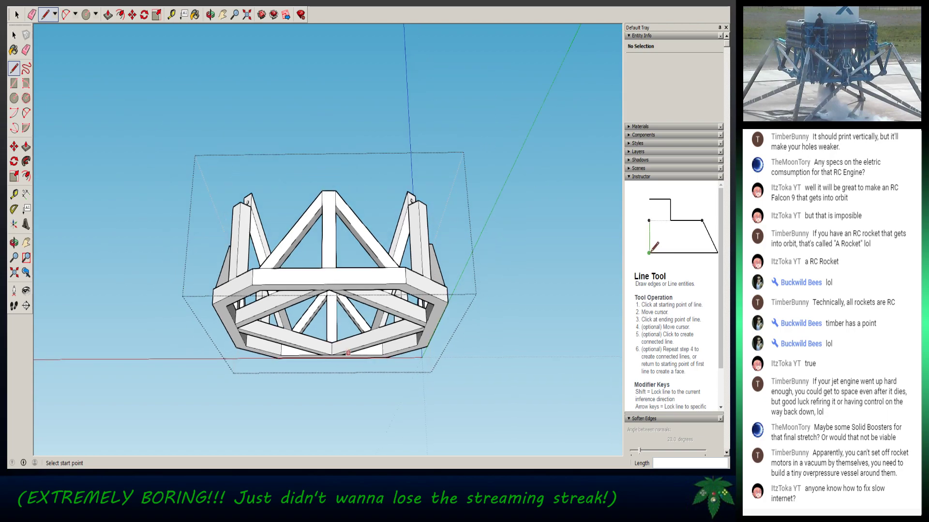
pyautogui.scroll(5, 327, 354)
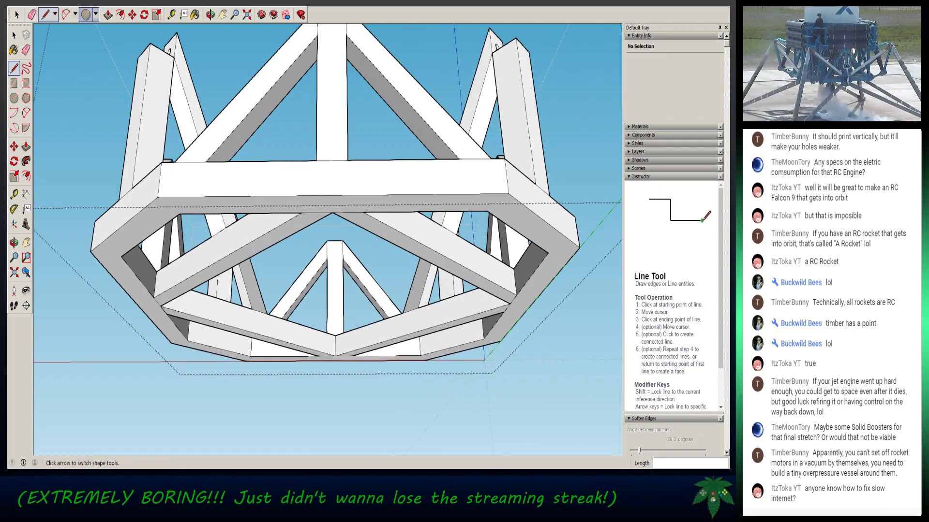
pyautogui.scroll(3, 336, 261)
pyautogui.scroll(-5, 425, 251)
pyautogui.moveTo(425, 252); pyautogui.dragTo(272, 228, button='middle')
pyautogui.scroll(5, 287, 261)
pyautogui.moveTo(334, 242); pyautogui.dragTo(312, 202, button='middle')
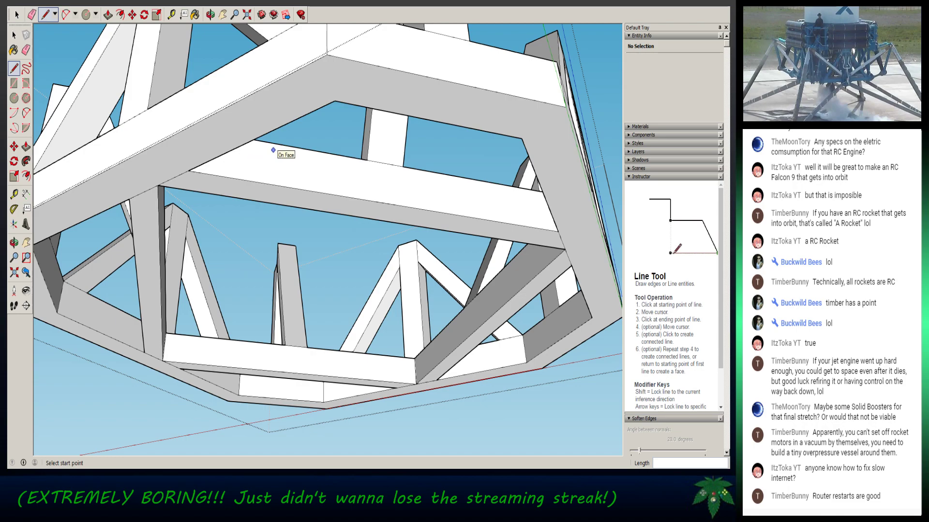
pyautogui.moveTo(289, 175); pyautogui.dragTo(250, 176, button='middle')
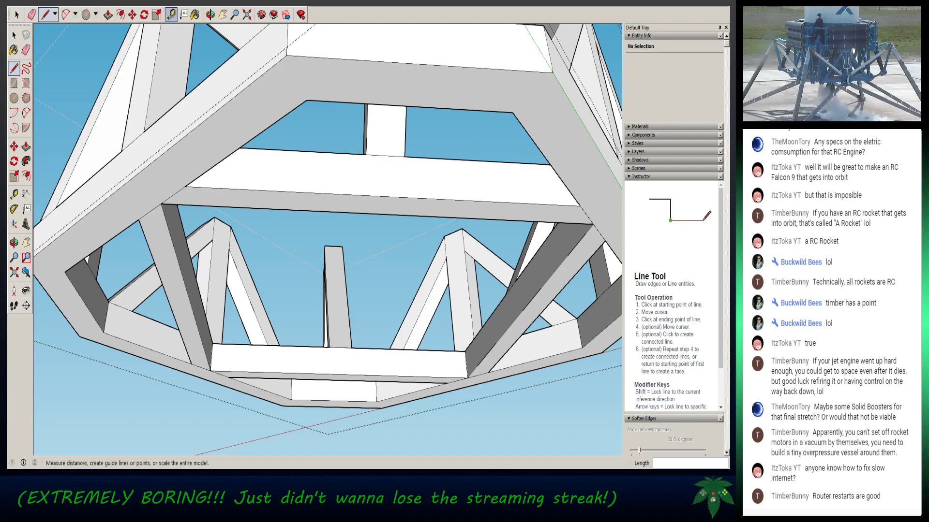
# - Measure from the inner side face of the underside brace to the midpoint of its lower long edge
pyautogui.click(171, 14)
pyautogui.click(352, 195)
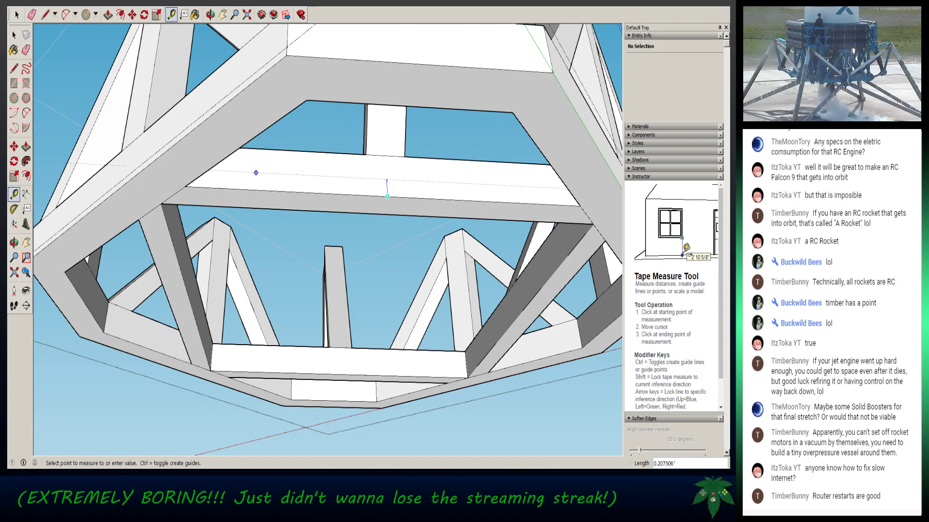
pyautogui.press('Escape')
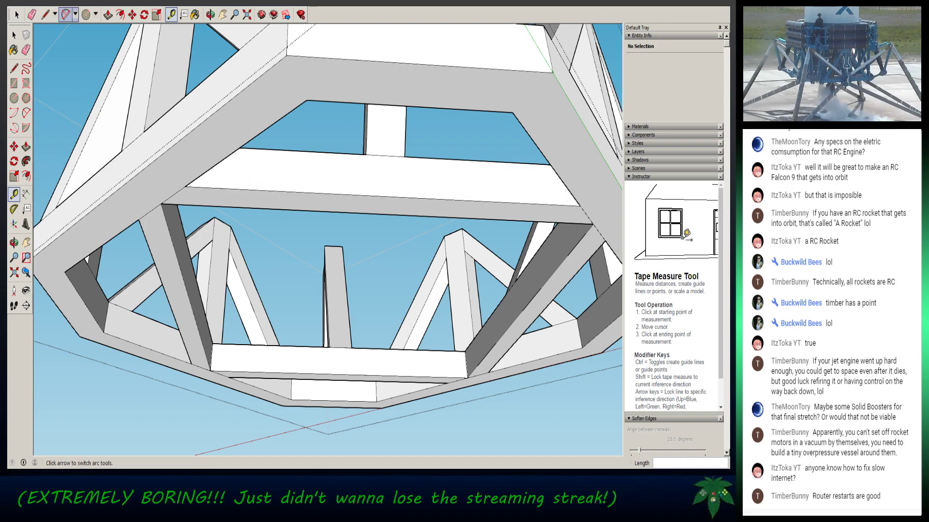
pyautogui.click(45, 14)
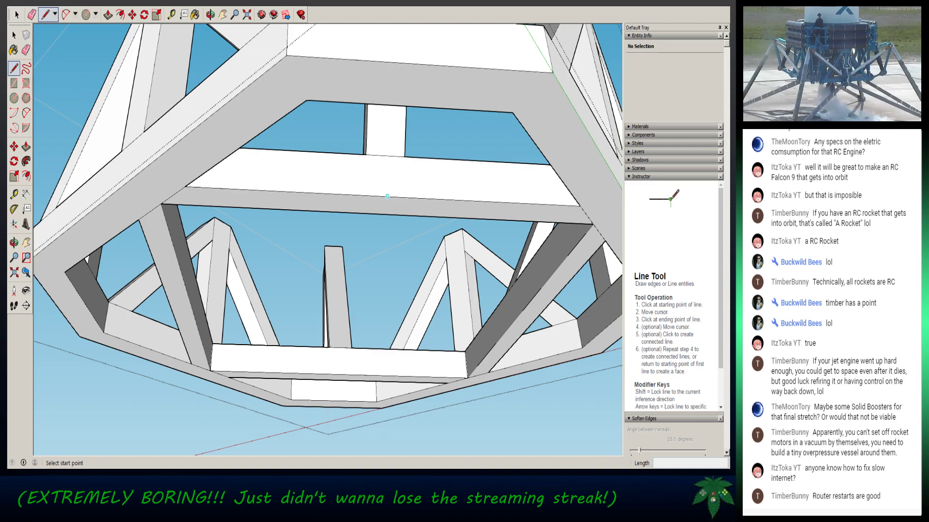
pyautogui.click(387, 196)
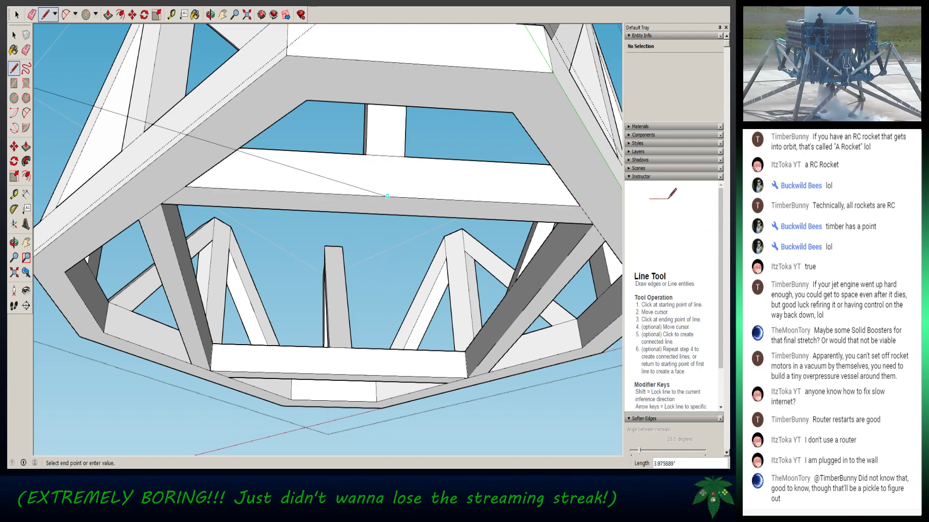
pyautogui.click(17, 14)
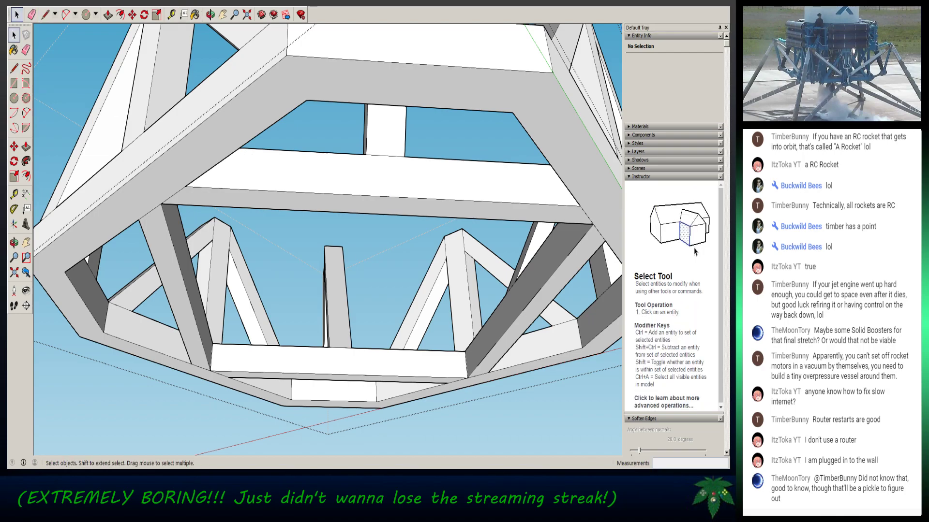
# - Measure the lower long edge of the underside brace from endpoint to endpoint
pyautogui.press('t')
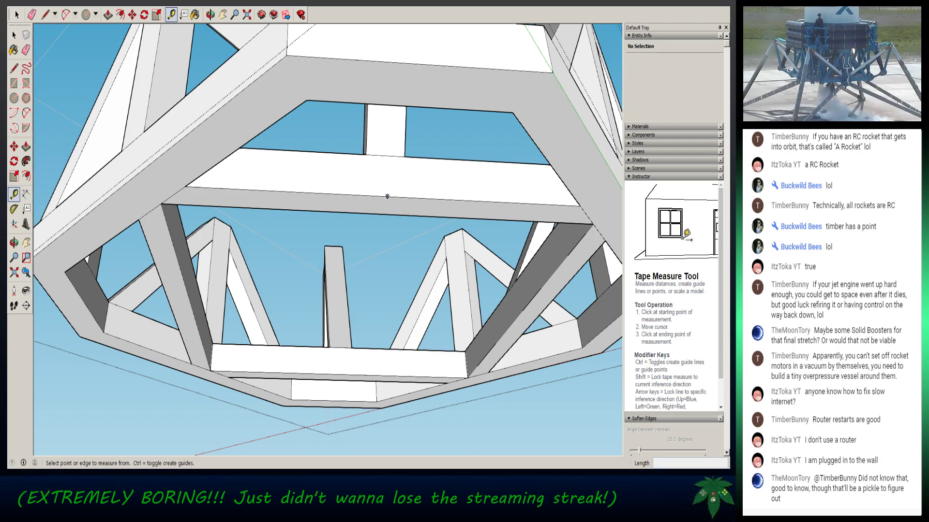
pyautogui.click(387, 196)
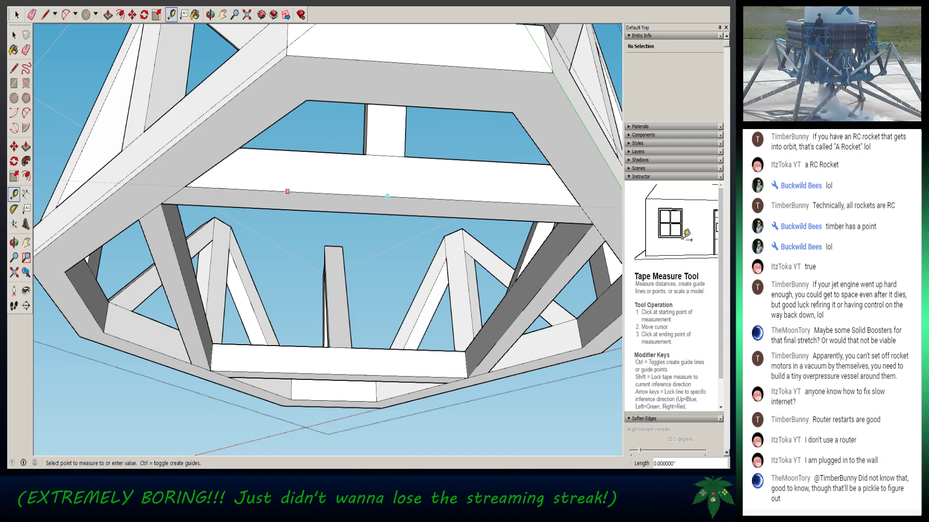
pyautogui.click(244, 189)
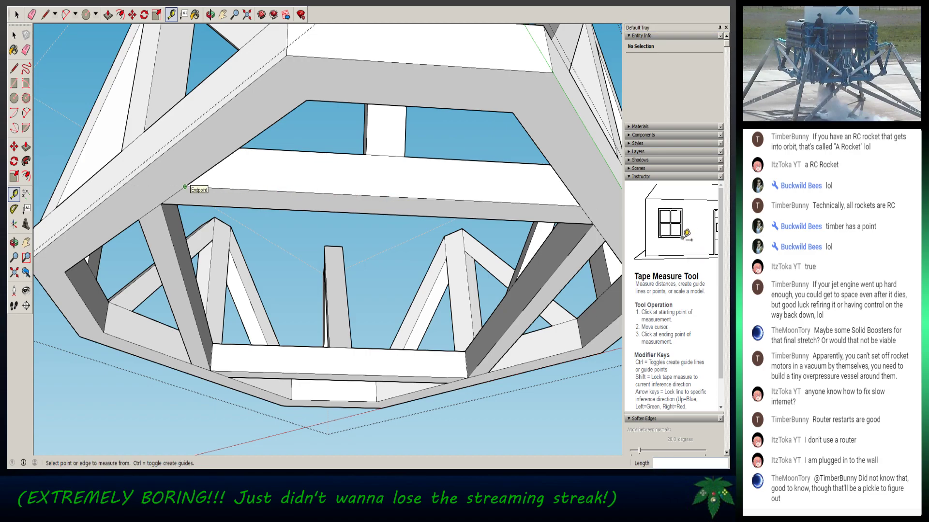
pyautogui.click(186, 186)
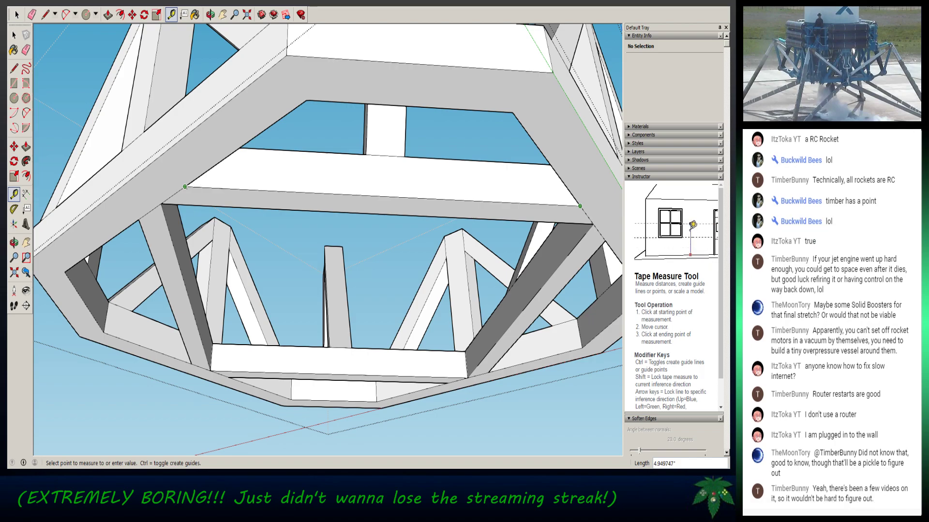
pyautogui.press('space')
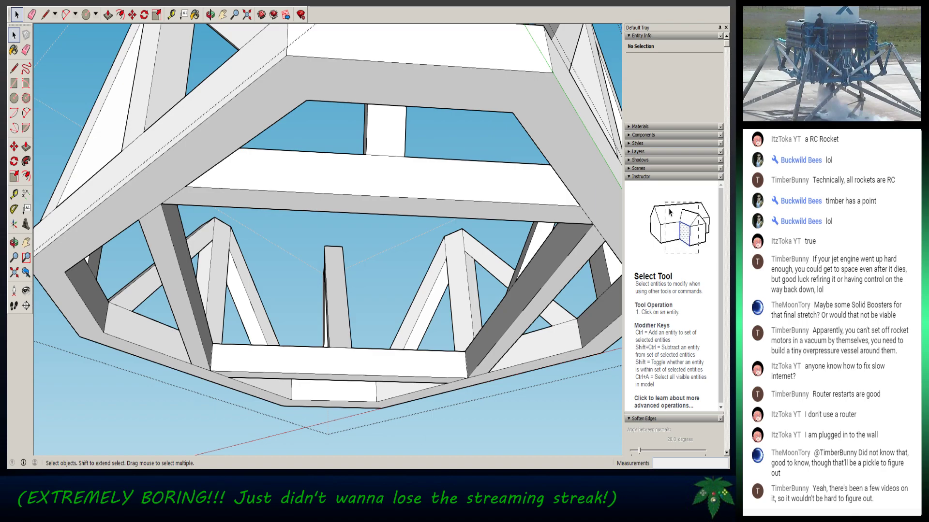
# - Leave the bottom frame's group and measure outward from the midpoint of the underside brace's long edge
pyautogui.click(387, 177)
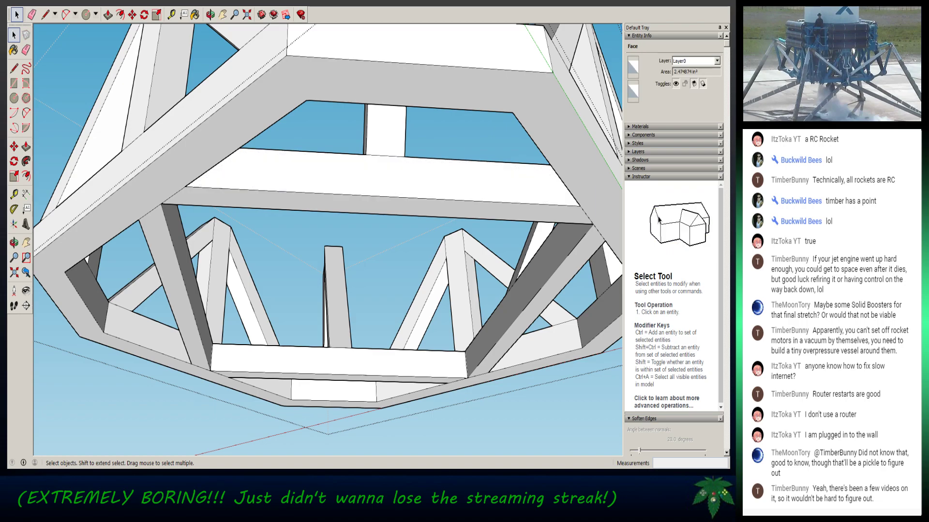
pyautogui.press('Escape')
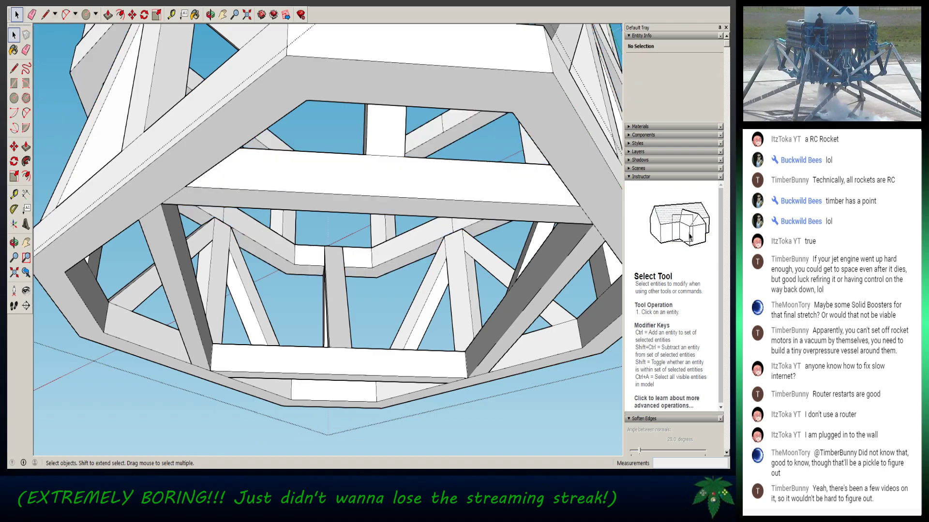
pyautogui.click(171, 14)
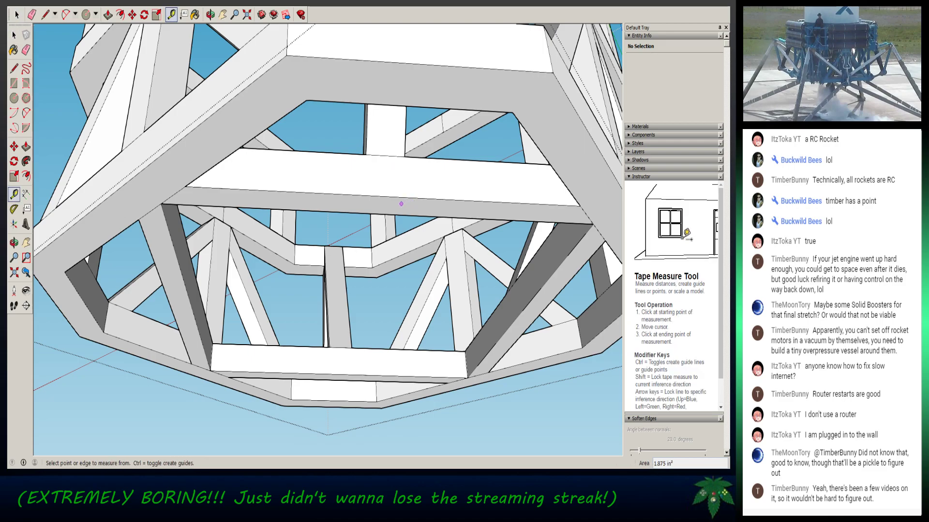
pyautogui.click(387, 195)
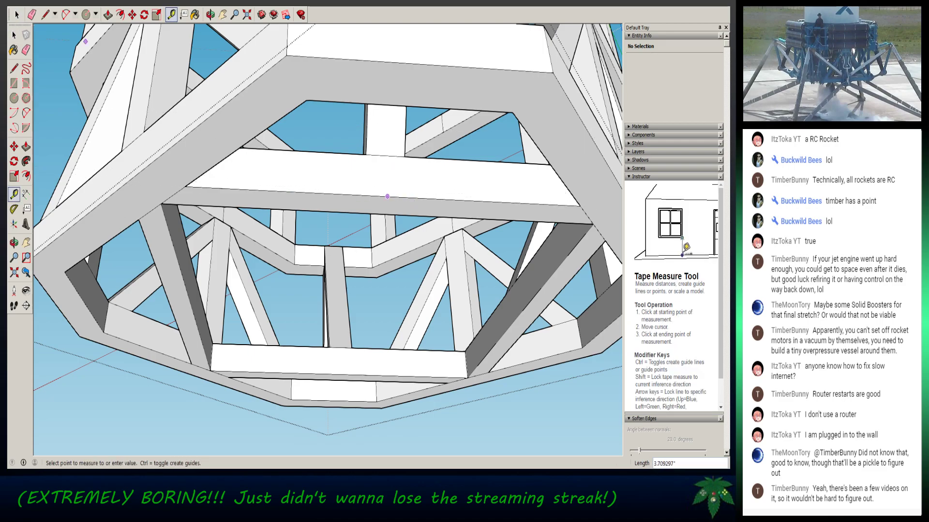
pyautogui.press('p')
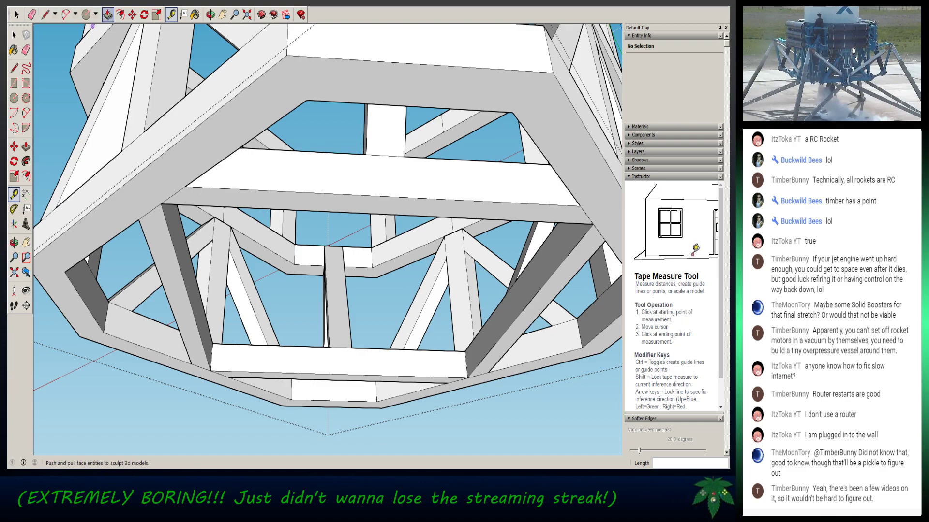
pyautogui.click(108, 15)
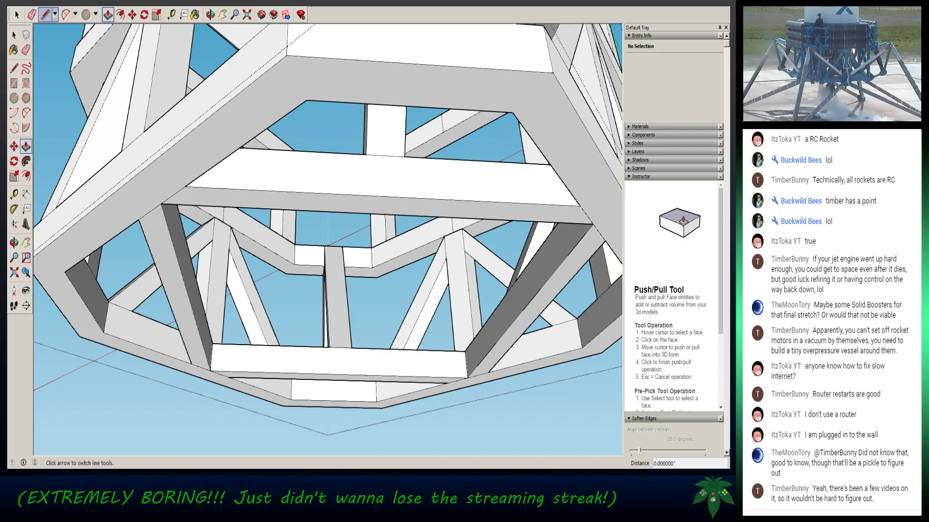
# - Draw a 0.25 by 0.5 inch rectangle on the underside brace's face, starting from the midpoint of its long edge
pyautogui.click(95, 14)
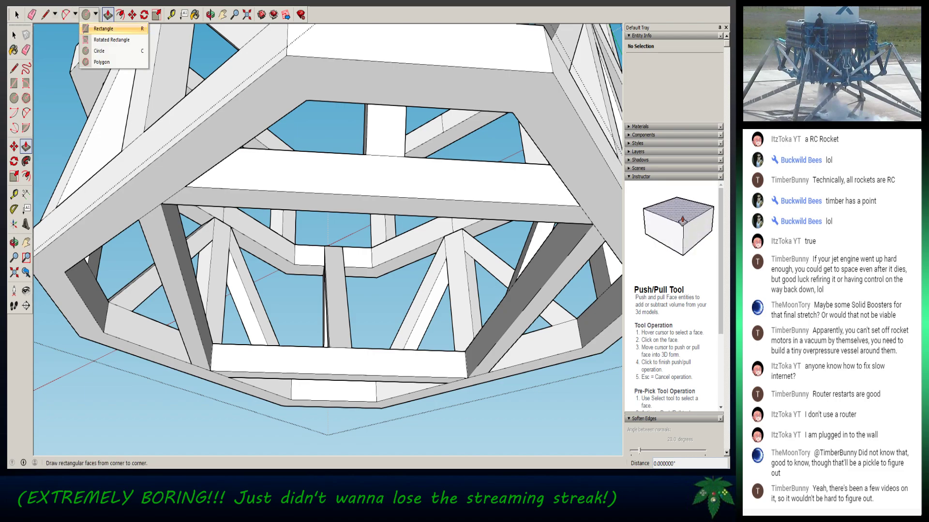
pyautogui.click(103, 29)
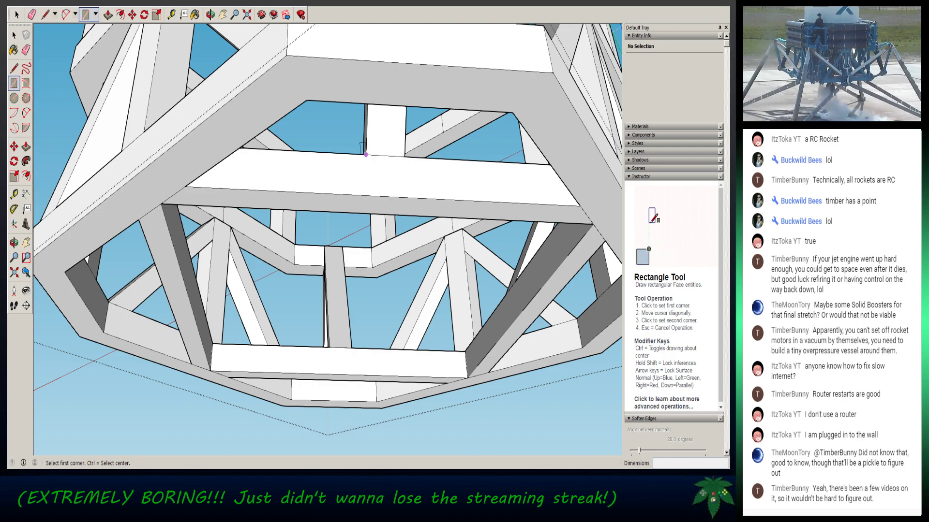
pyautogui.click(365, 154)
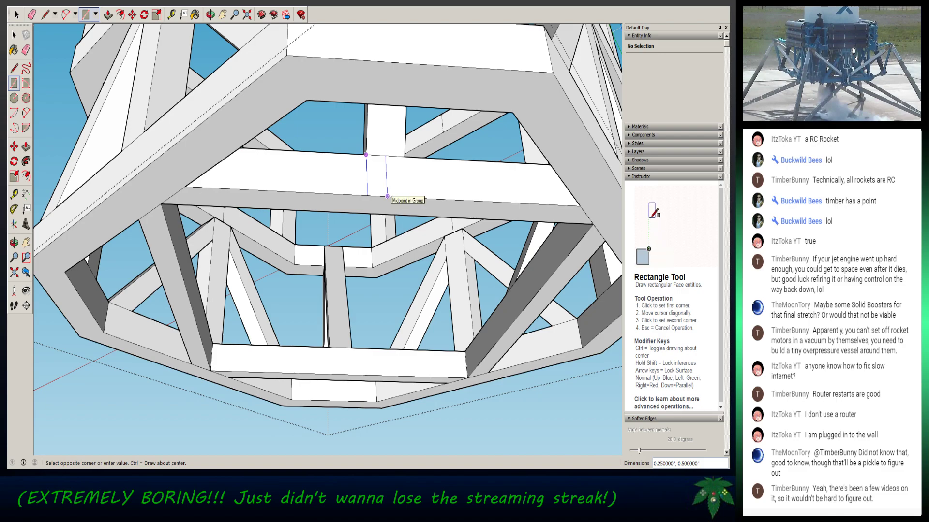
pyautogui.click(387, 196)
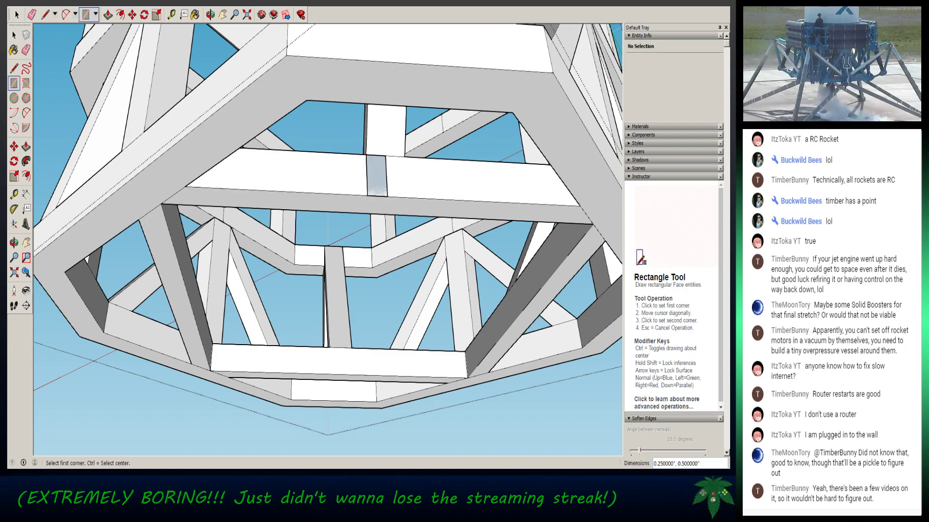
# - Extrude the rectangle 1/4 inch outward from the brace
pyautogui.click(107, 15)
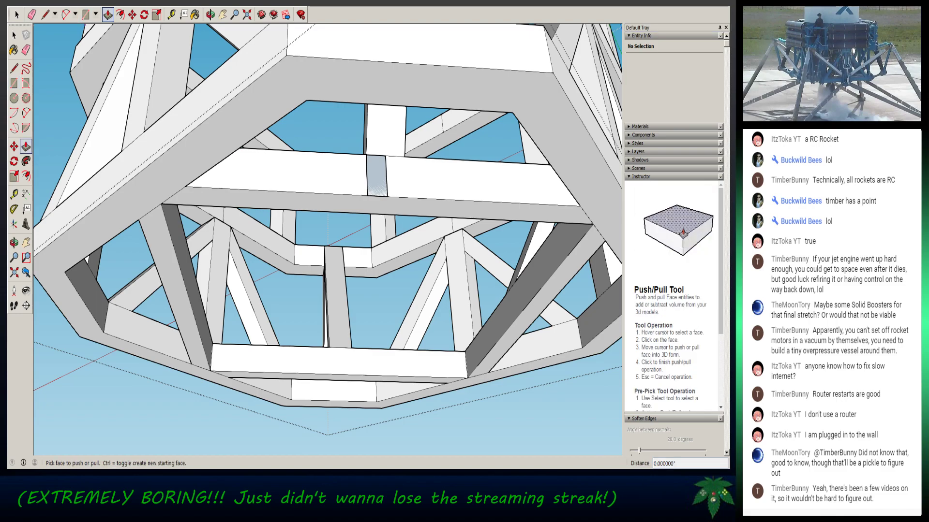
pyautogui.click(377, 177)
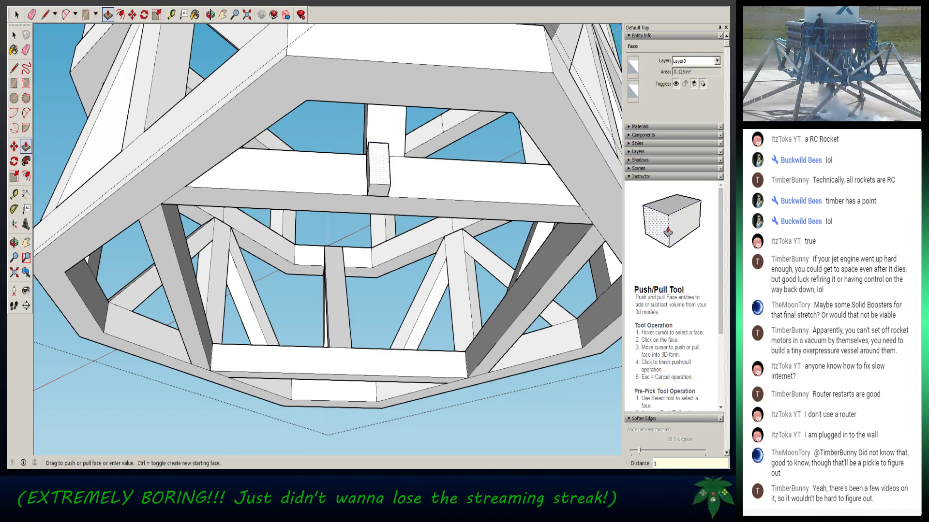
pyautogui.write('1/4')
pyautogui.press('Return')
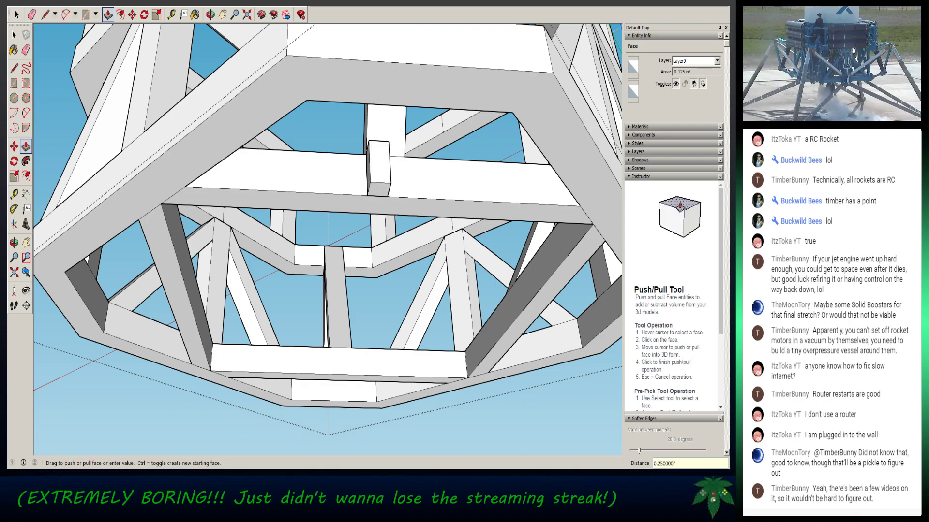
# - Push the small block's side face in by 0.125 inch to thin it
pyautogui.moveTo(377, 218); pyautogui.dragTo(285, 221, button='middle')
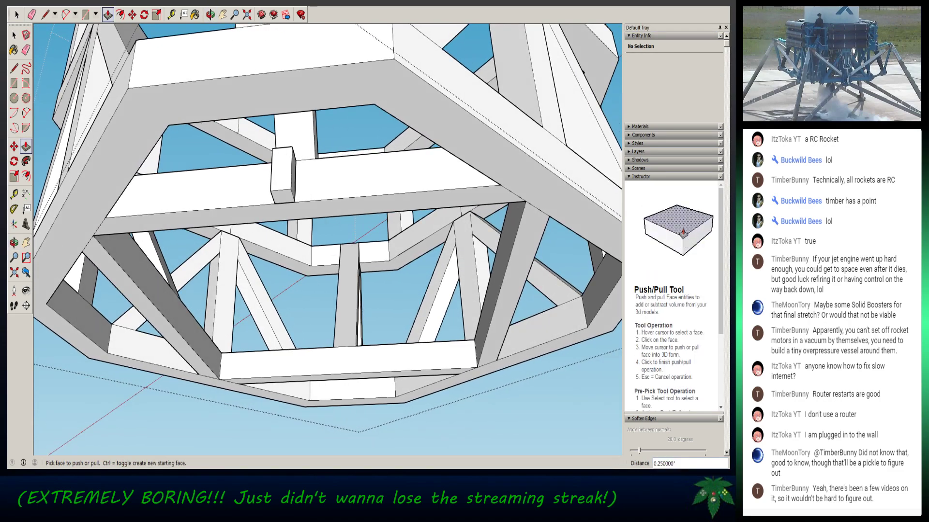
pyautogui.click(292, 177)
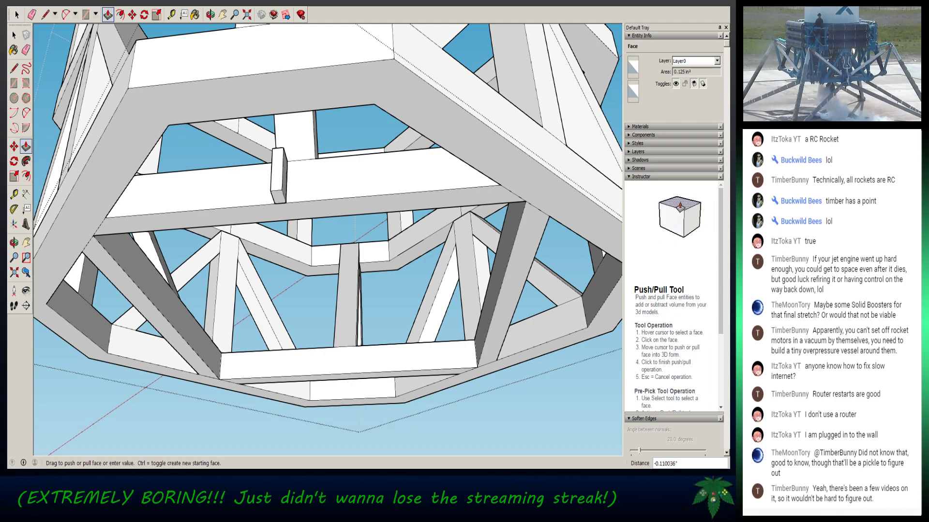
pyautogui.press('Return')
pyautogui.scroll(5, 245, 155)
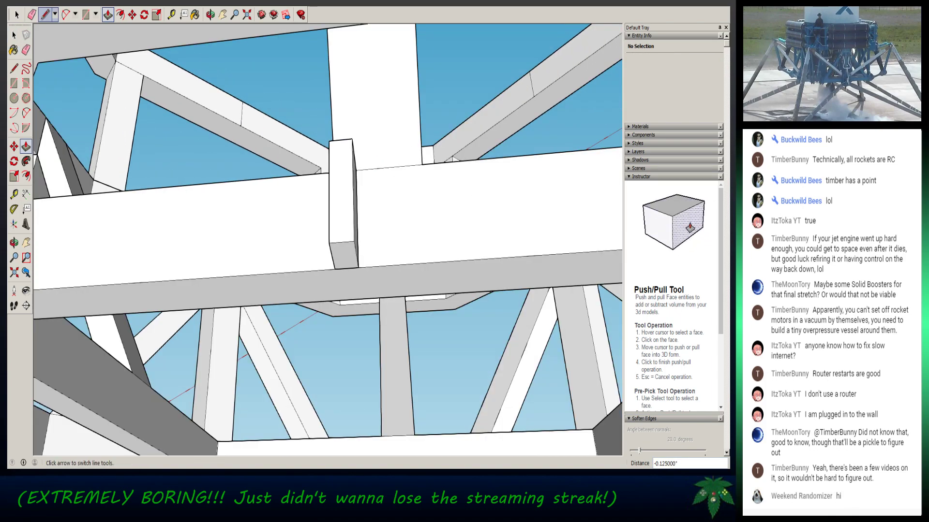
pyautogui.moveTo(328, 239); pyautogui.dragTo(332, 239, button='middle')
pyautogui.moveTo(368, 208)
pyautogui.mouseDown(button='middle')
pyautogui.moveTo(165, 208)
pyautogui.moveTo(176, 237)
pyautogui.mouseUp(button='middle')
pyautogui.press('a')
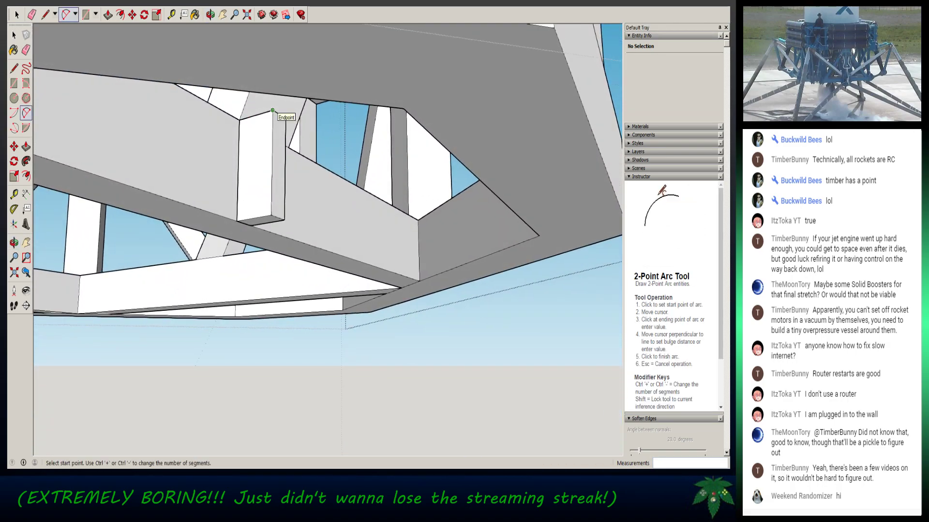
pyautogui.click(273, 110)
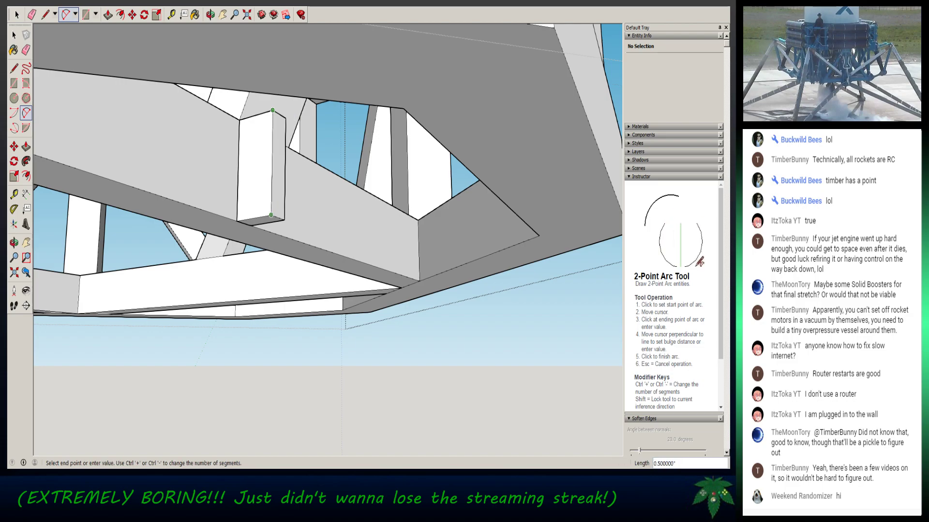
pyautogui.click(271, 215)
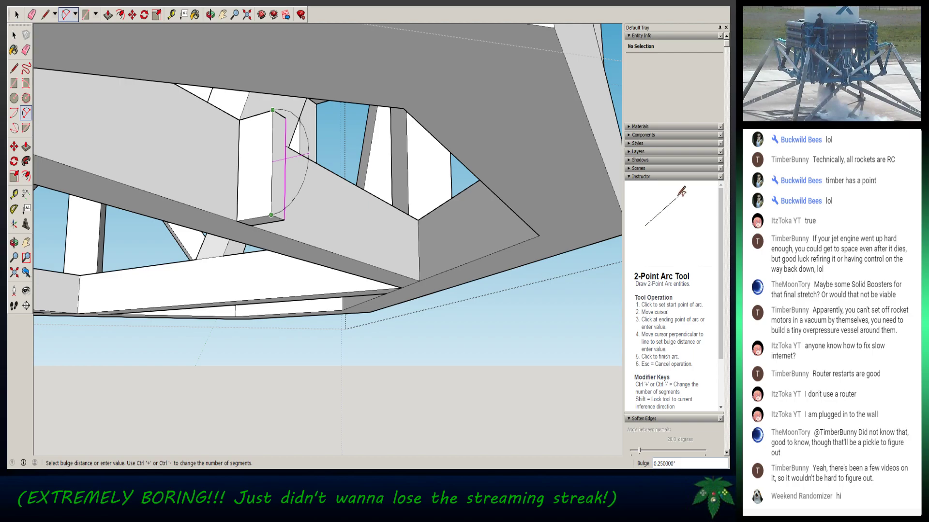
pyautogui.moveTo(309, 154); pyautogui.dragTo(341, 174, button='middle')
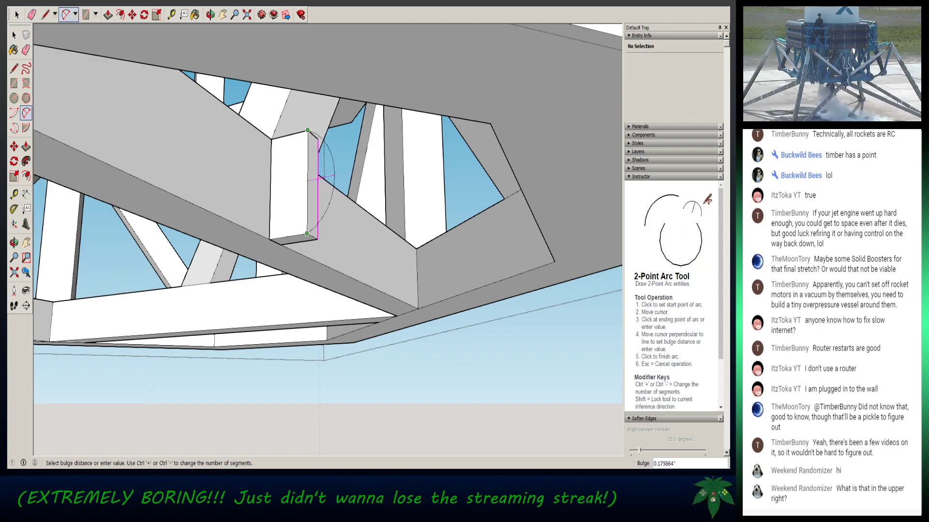
pyautogui.press('Escape')
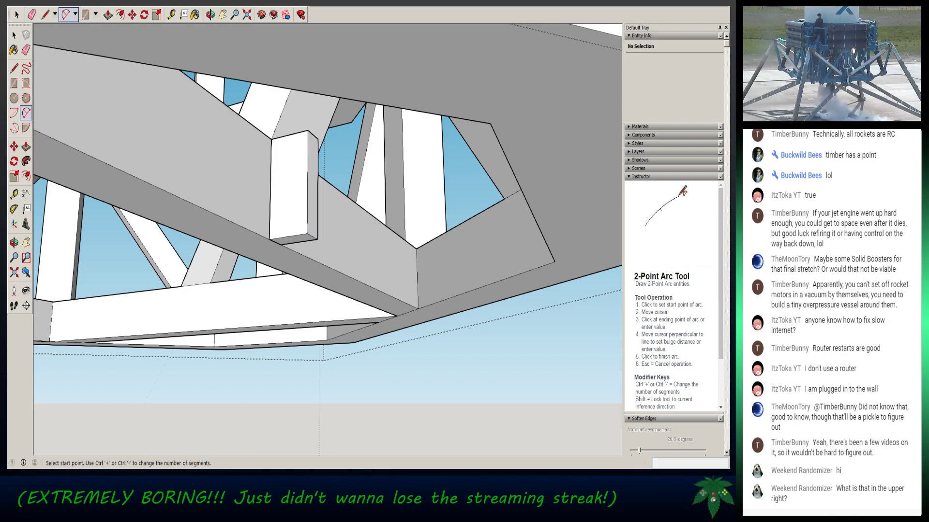
# - Place a guide line 1/2 inch out from the block's edge that meets the brace, parallel to that edge
pyautogui.click(172, 15)
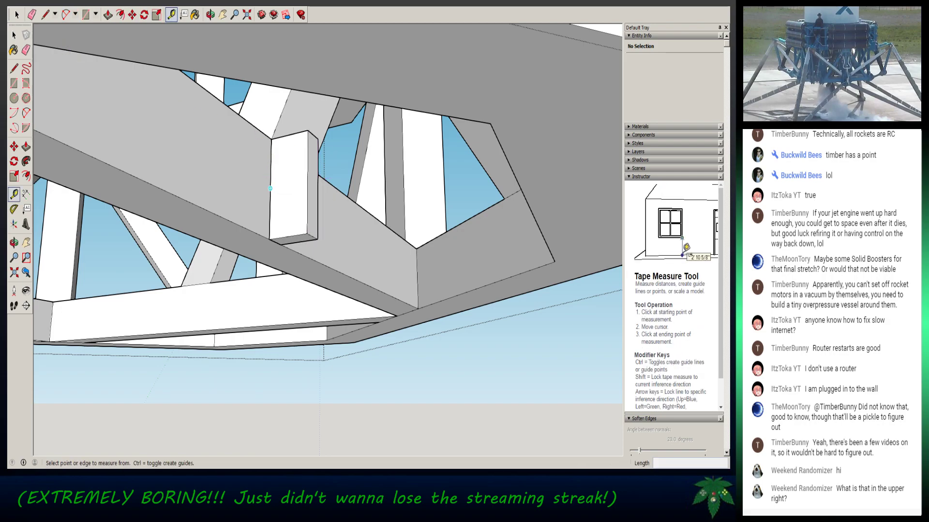
pyautogui.click(270, 188)
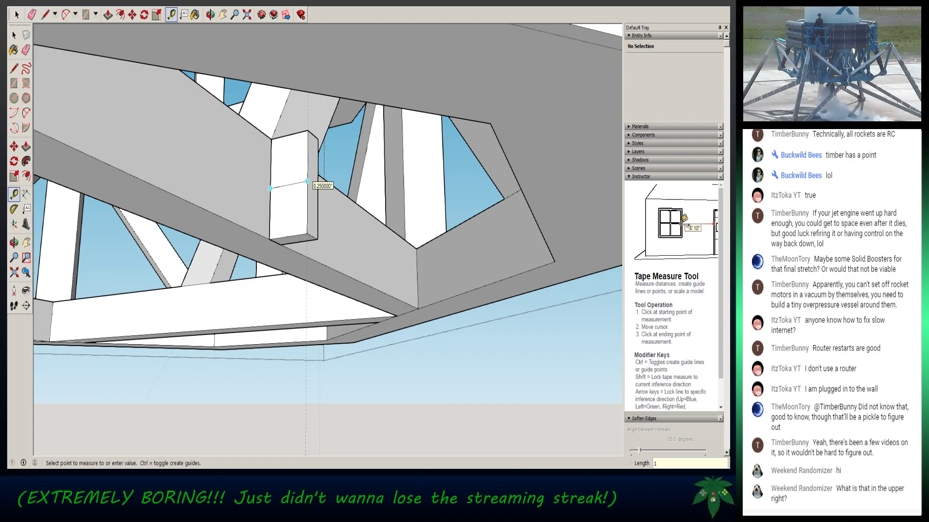
pyautogui.write('1/2')
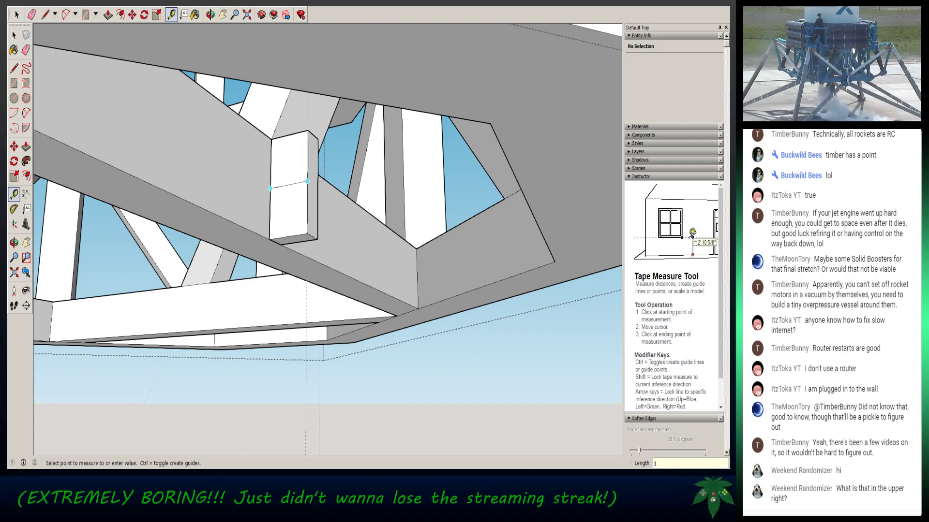
pyautogui.press('Return')
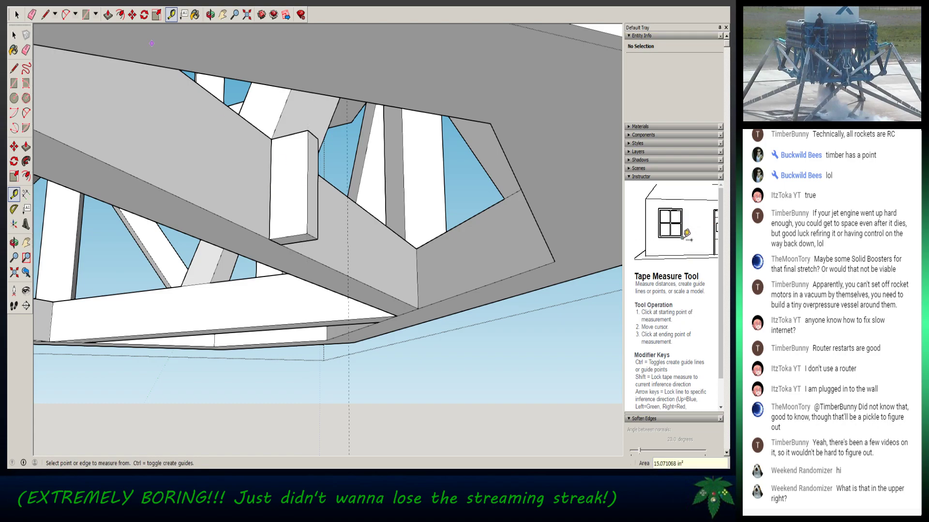
# - Draw a half-round arc with a 0.25 inch bulge between the endpoints of the block's 0.5 inch outer edge
pyautogui.click(66, 14)
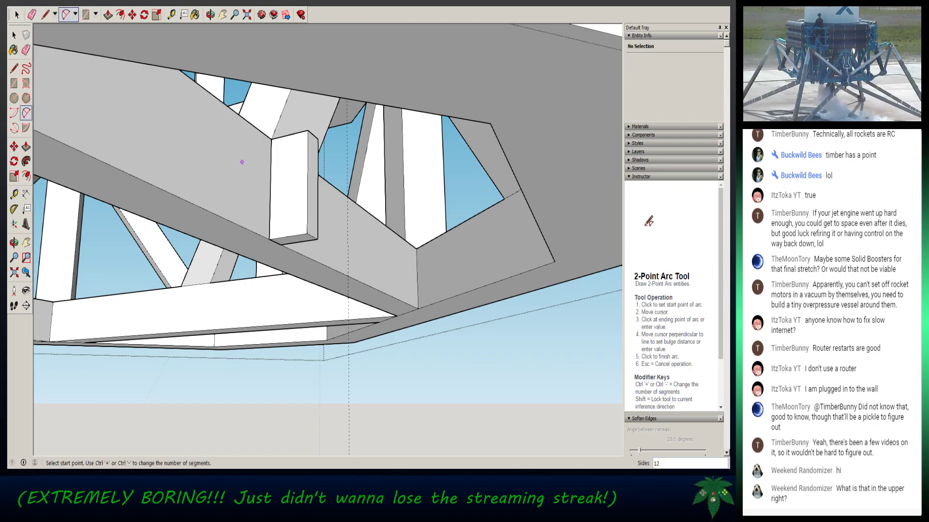
pyautogui.click(308, 131)
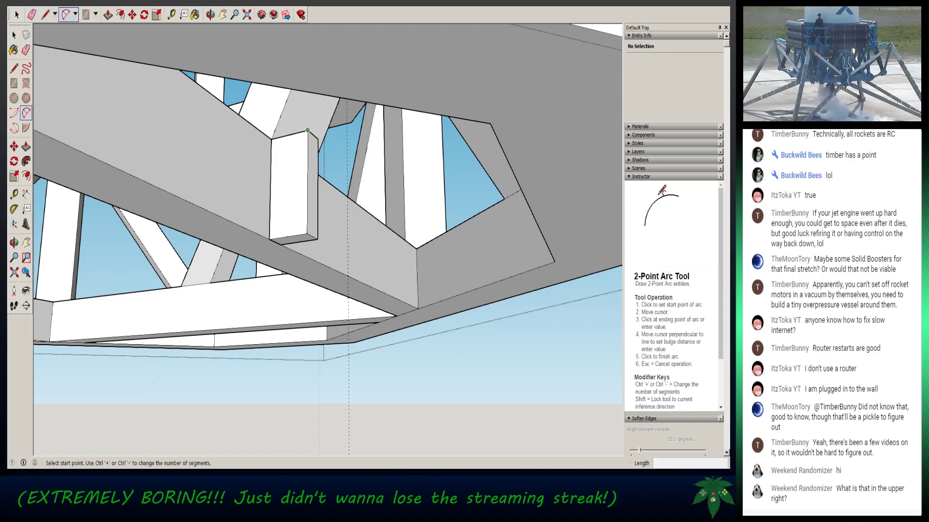
pyautogui.click(308, 131)
pyautogui.click(307, 233)
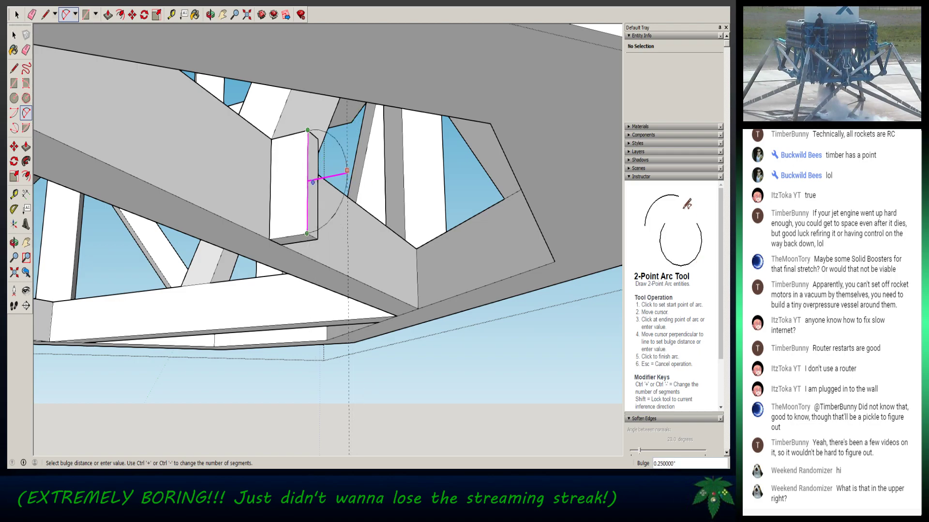
pyautogui.click(347, 172)
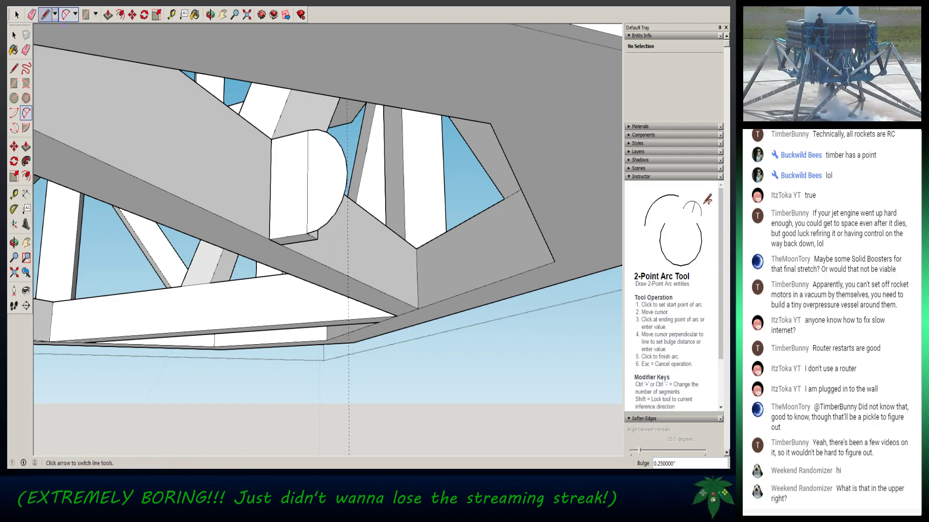
pyautogui.press('space')
# - Extrude the half-round face 1/8 inch to match the block's thickness
pyautogui.click(108, 14)
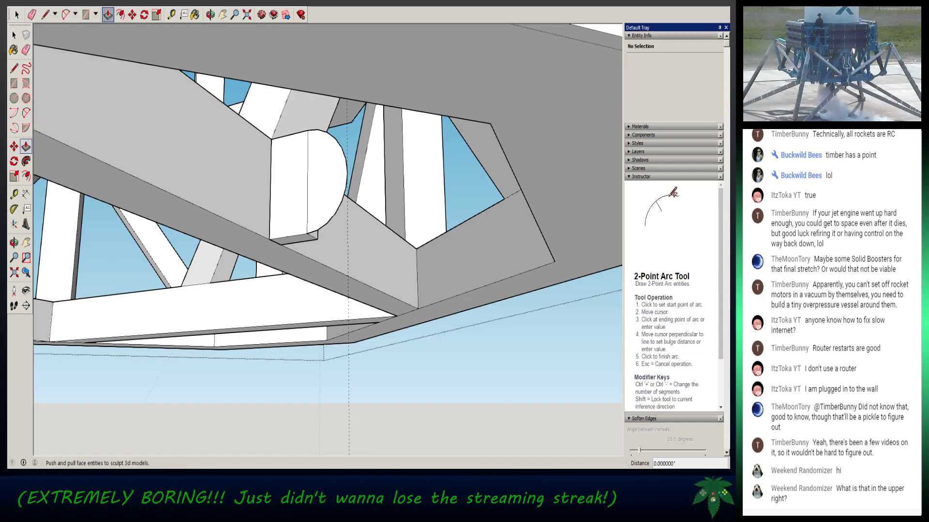
pyautogui.click(326, 184)
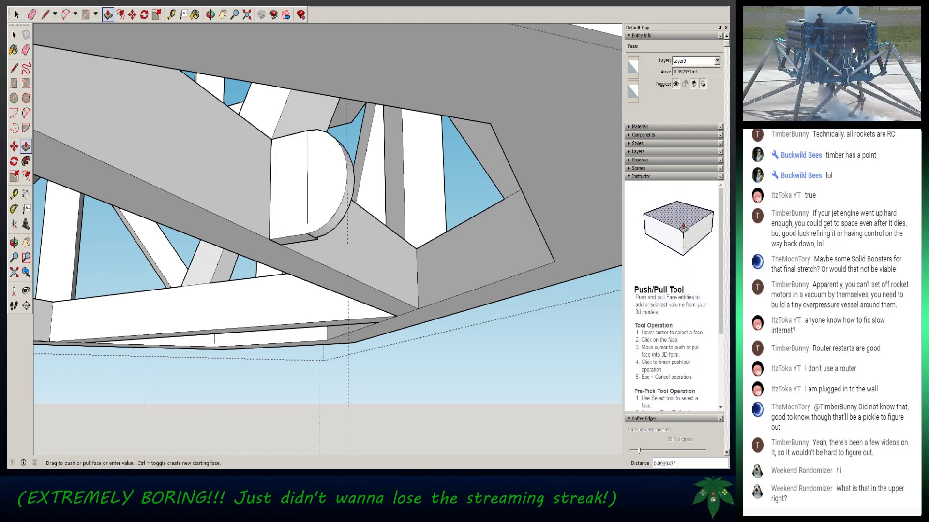
pyautogui.write('1')
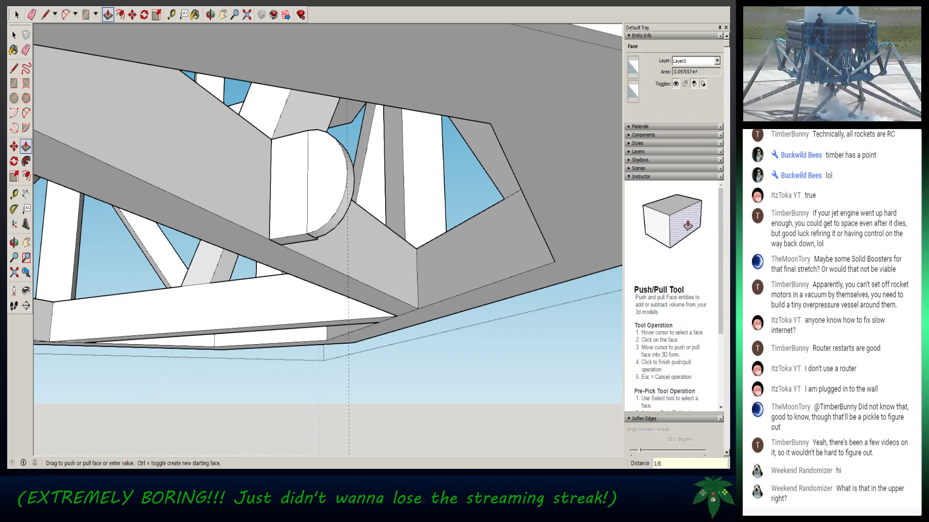
pyautogui.write('/8')
pyautogui.press('Return')
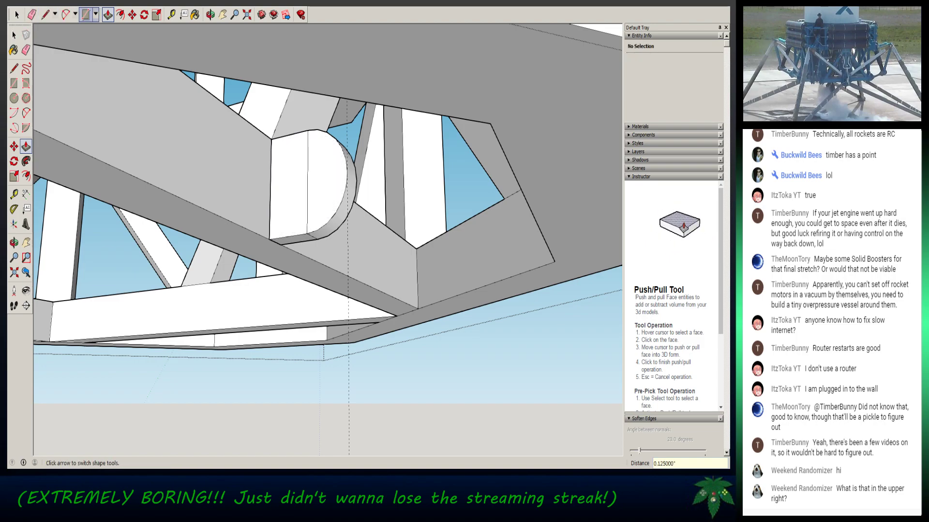
# - Draw a circle of 0.0625 inch radius centred on the midpoint of the line between the tab's block and half-round end
pyautogui.click(96, 15)
pyautogui.click(102, 51)
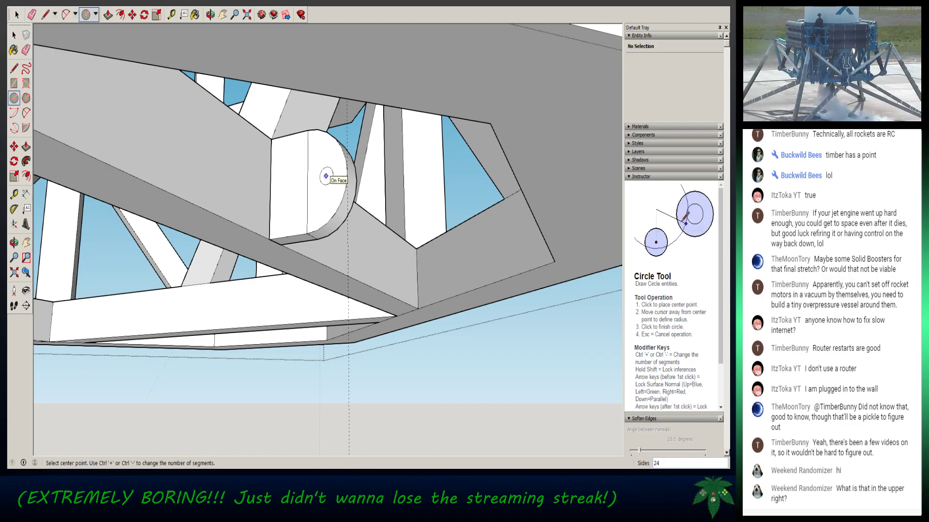
pyautogui.moveTo(326, 176)
pyautogui.mouseDown(button='middle')
pyautogui.moveTo(326, 95)
pyautogui.moveTo(326, 170)
pyautogui.mouseUp(button='middle')
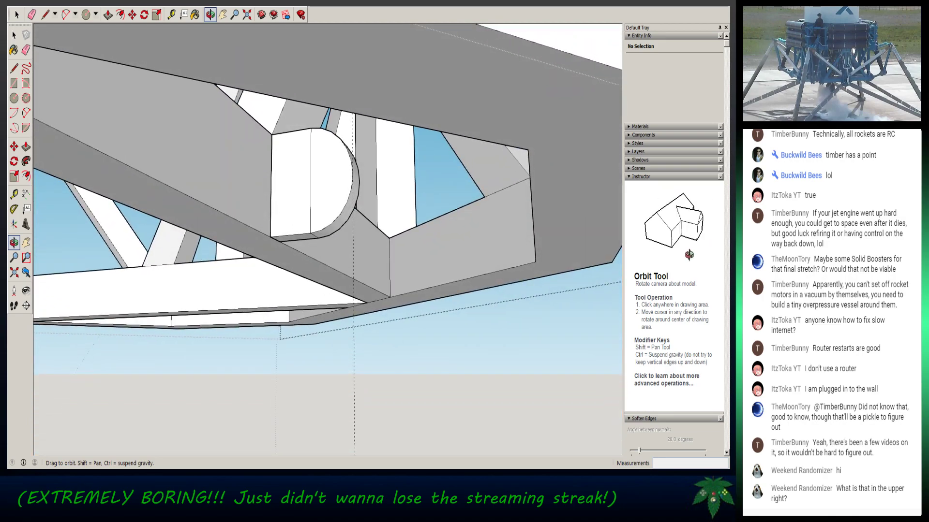
pyautogui.moveTo(327, 151)
pyautogui.mouseDown(button='middle')
pyautogui.moveTo(275, 153)
pyautogui.moveTo(297, 153)
pyautogui.moveTo(338, 127)
pyautogui.moveTo(325, 152)
pyautogui.moveTo(292, 155)
pyautogui.mouseUp(button='middle')
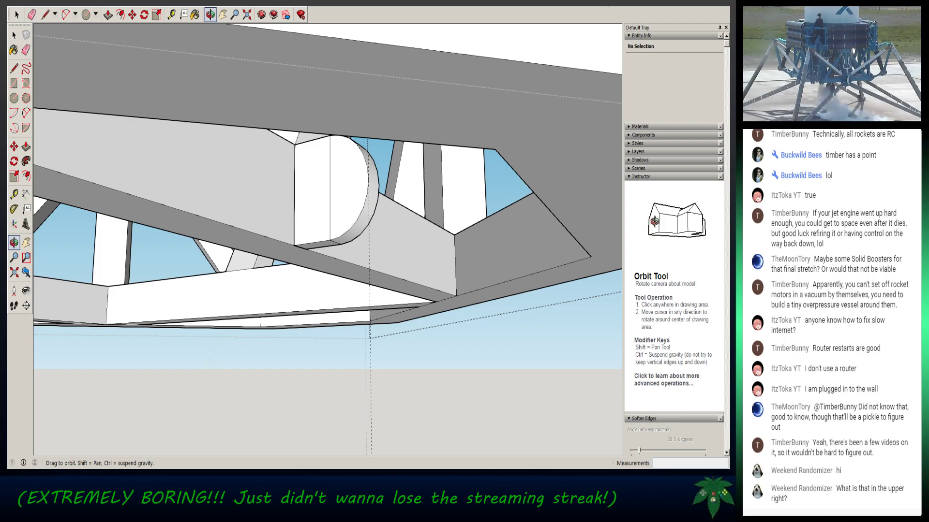
pyautogui.moveTo(292, 155); pyautogui.dragTo(296, 173, button='middle')
pyautogui.press('c')
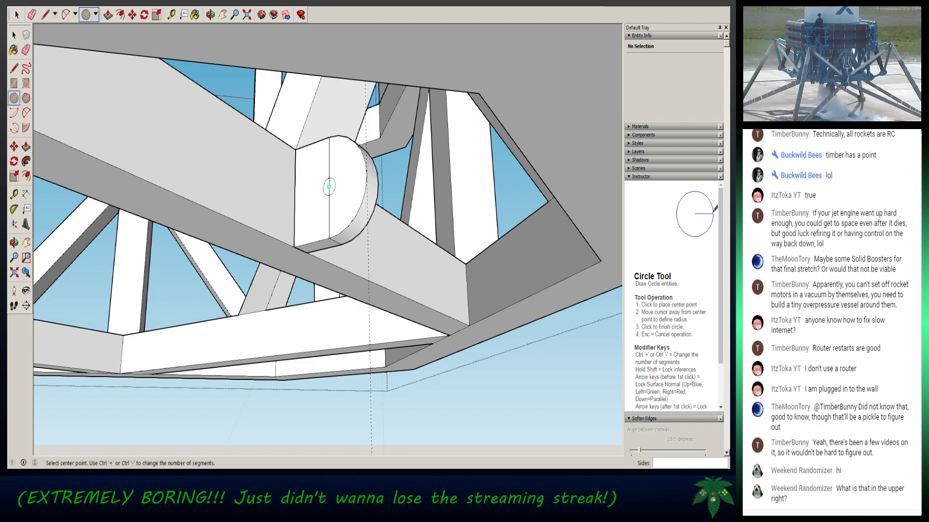
pyautogui.click(329, 187)
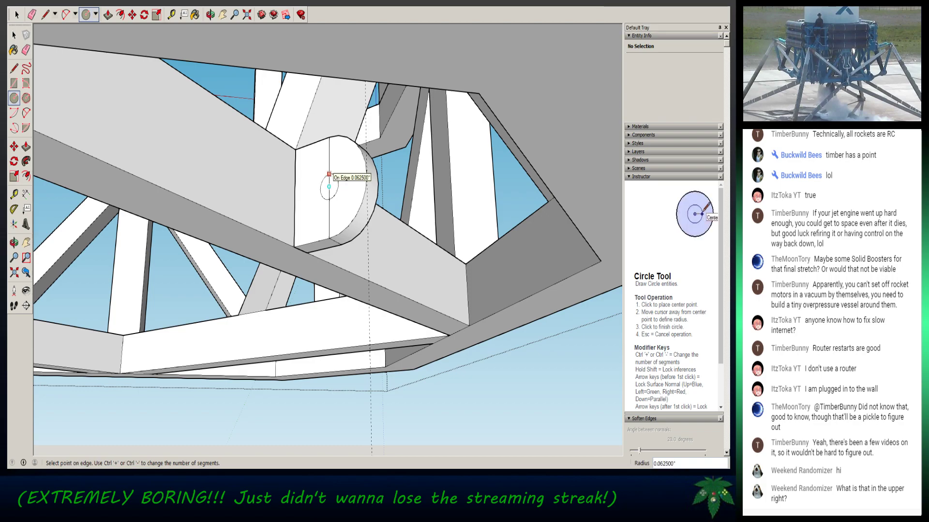
pyautogui.click(328, 174)
# - Delete the line segment inside the circle and push the circle 0.125 inch through the tab to cut the mounting hole
pyautogui.press('space')
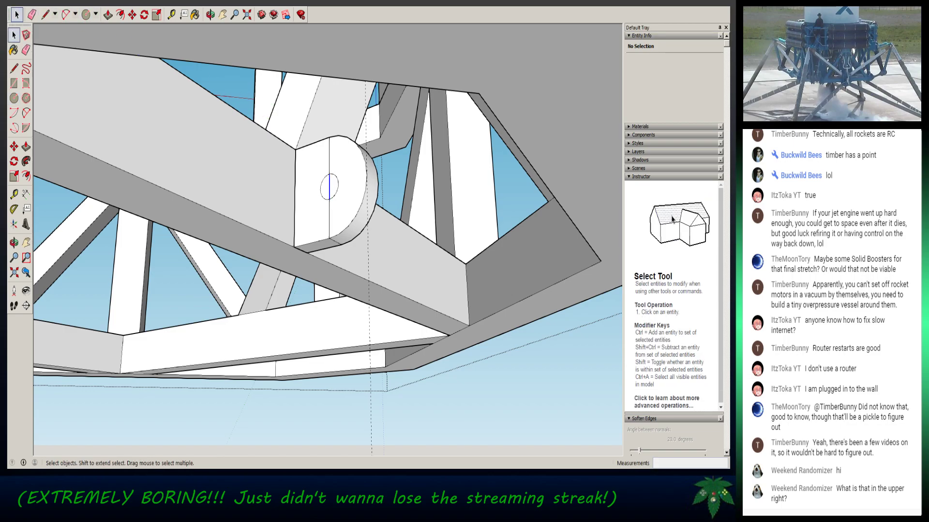
pyautogui.click(171, 15)
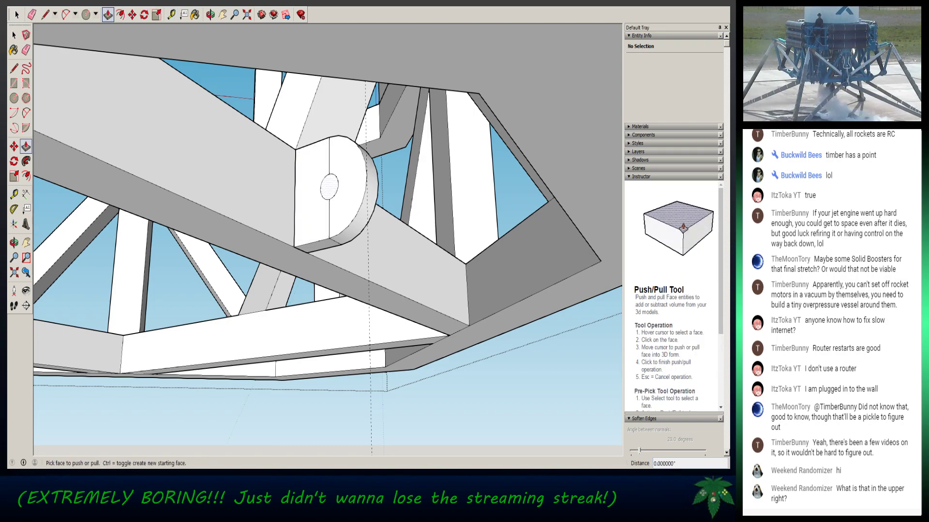
pyautogui.click(329, 185)
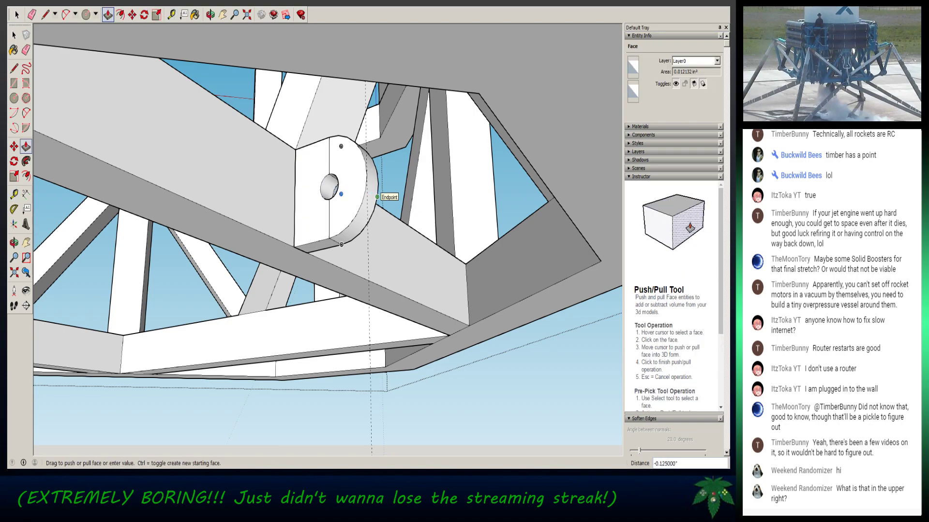
pyautogui.click(377, 197)
pyautogui.moveTo(377, 197)
pyautogui.mouseDown(button='middle')
pyautogui.moveTo(186, 223)
pyautogui.moveTo(368, 198)
pyautogui.mouseUp(button='middle')
pyautogui.press('space')
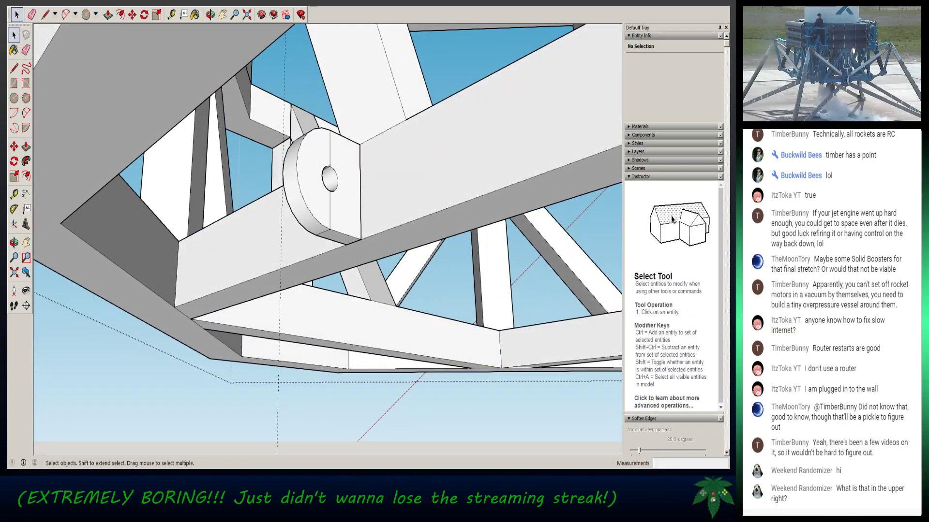
# - Select the whole tab and move it 0.125 inch along the brace so its opposite side lines up with the guide line
pyautogui.moveTo(291, 204); pyautogui.dragTo(465, 208, button='middle')
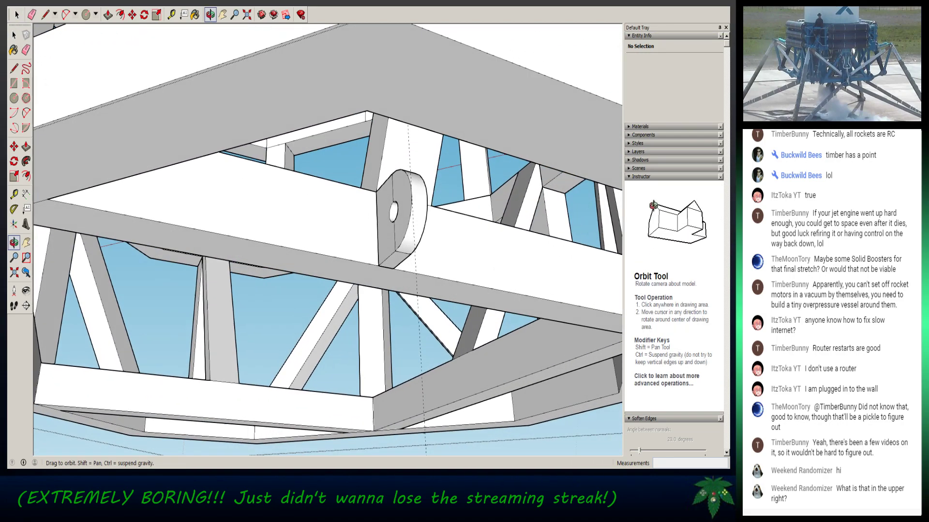
pyautogui.tripleClick(403, 222)
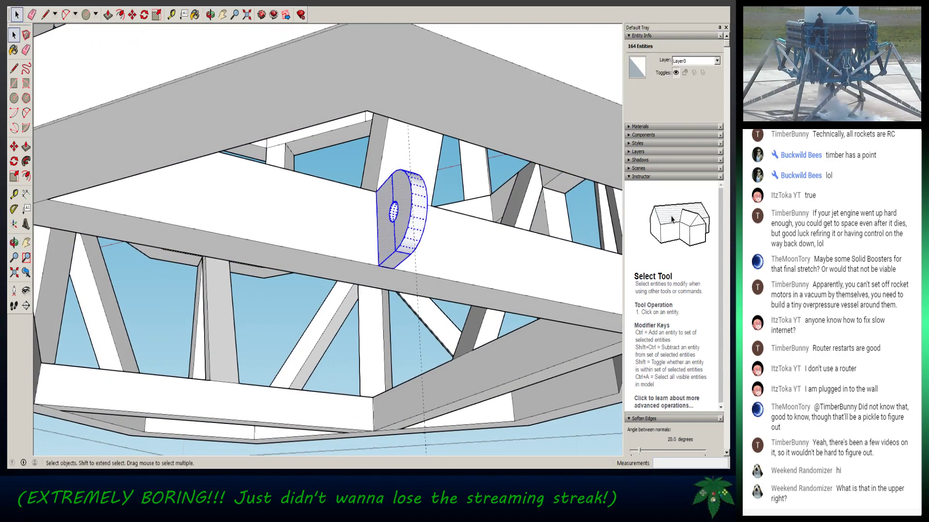
pyautogui.moveTo(403, 222); pyautogui.dragTo(353, 220, button='middle')
pyautogui.press('p')
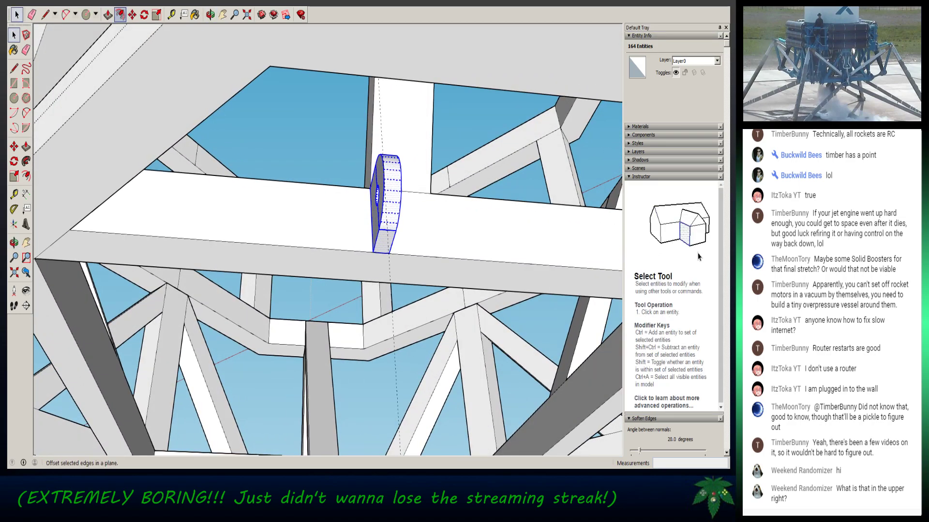
pyautogui.click(132, 15)
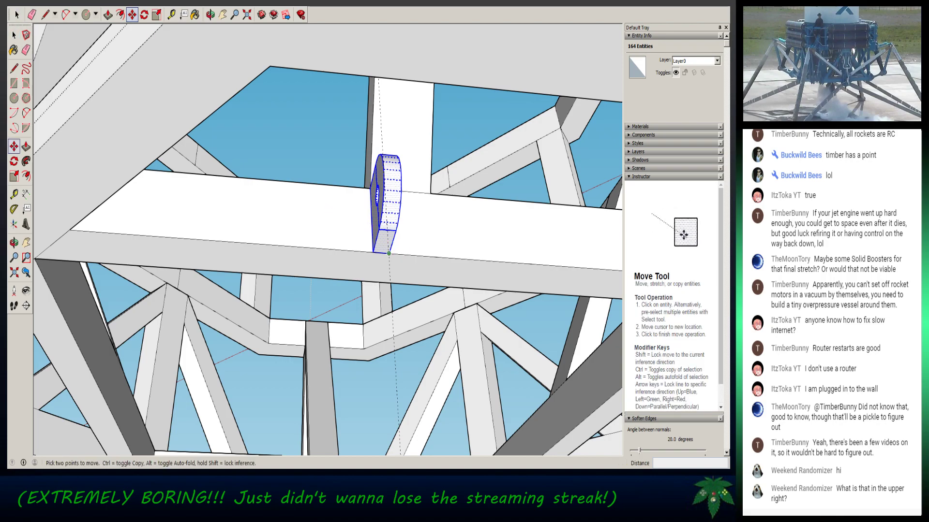
pyautogui.click(389, 253)
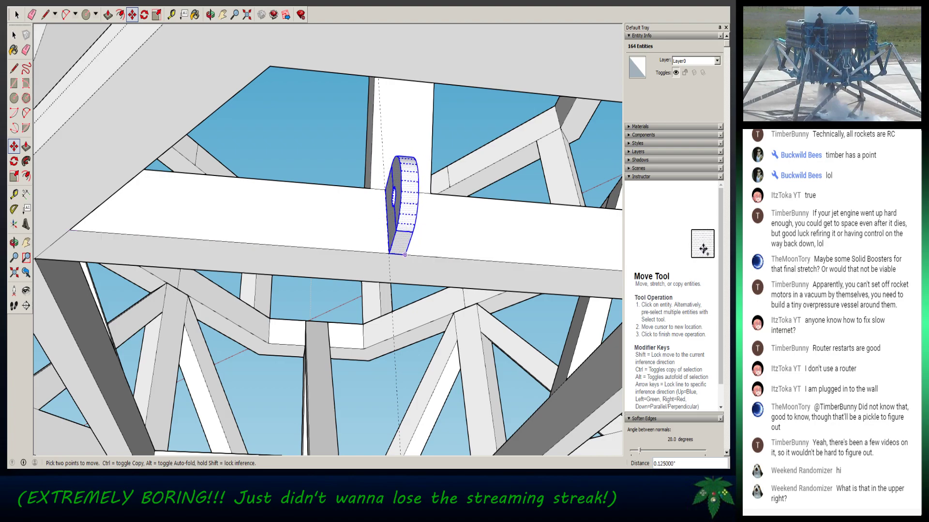
pyautogui.click(405, 255)
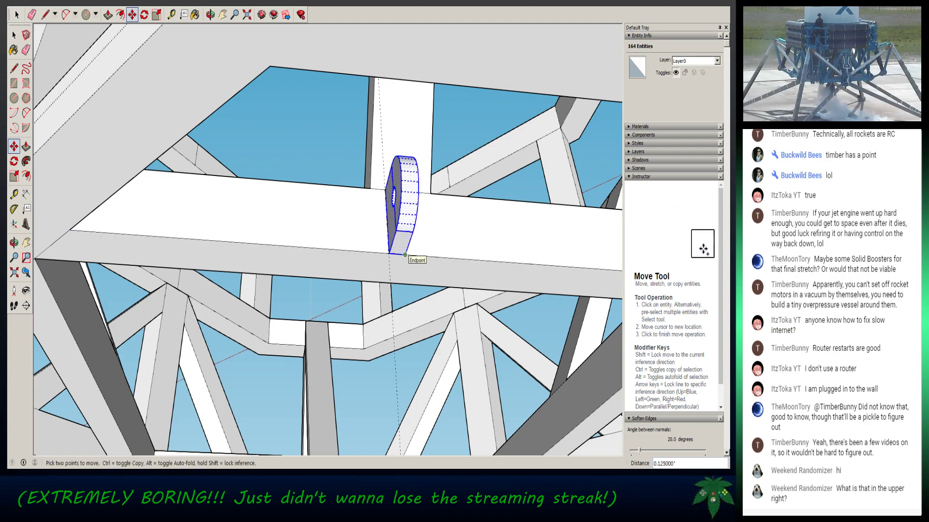
# - Move the tab 1.75 inches from the guide line along the brace towards one end
pyautogui.click(405, 254)
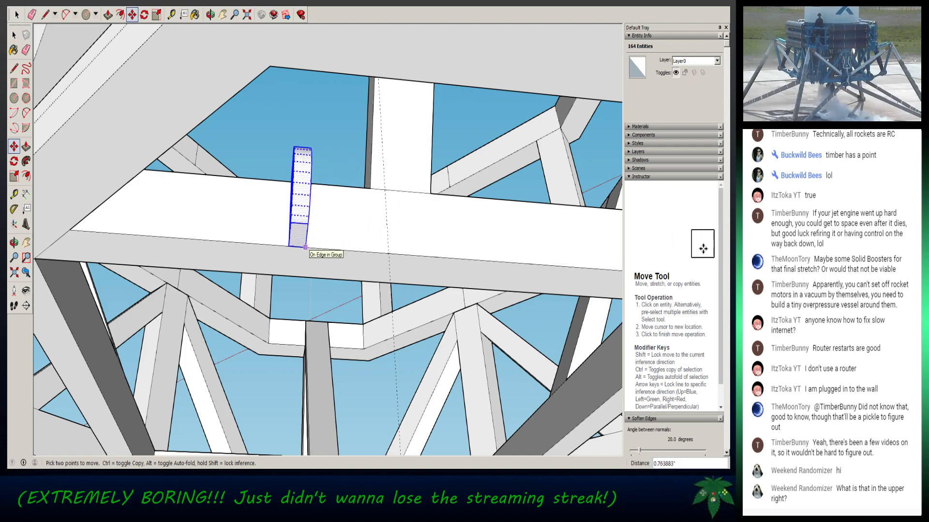
pyautogui.write('2')
pyautogui.press('Return')
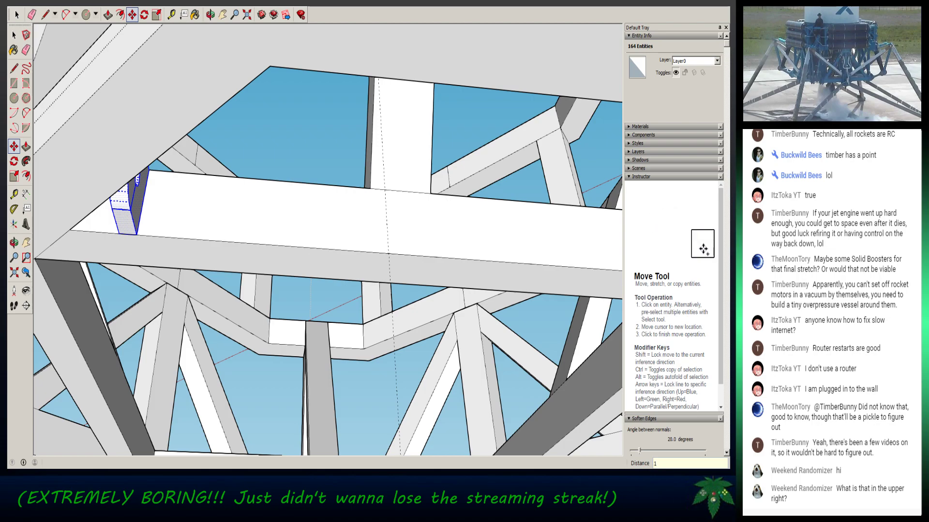
pyautogui.write('1.75')
pyautogui.press('Return')
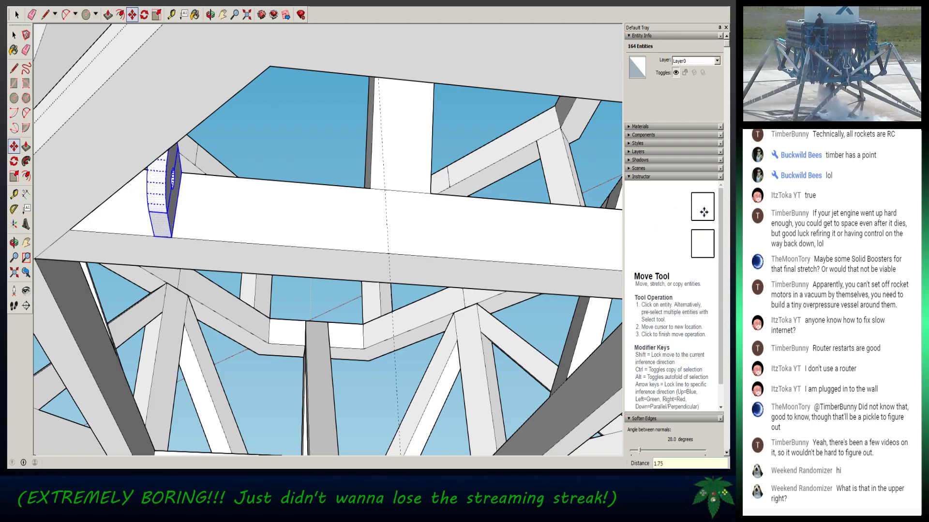
pyautogui.write('1.')
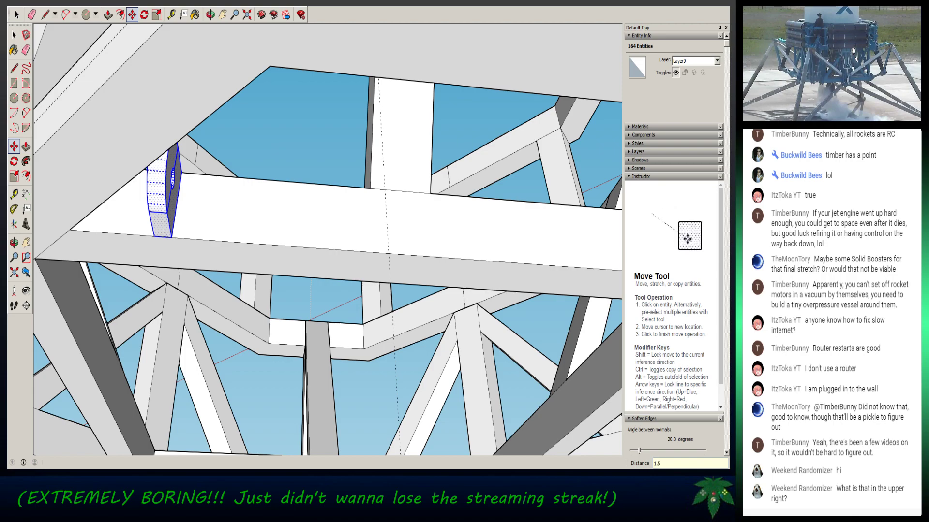
pyautogui.press('Return')
pyautogui.moveTo(328, 240); pyautogui.dragTo(290, 256, button='middle')
pyautogui.write('1')
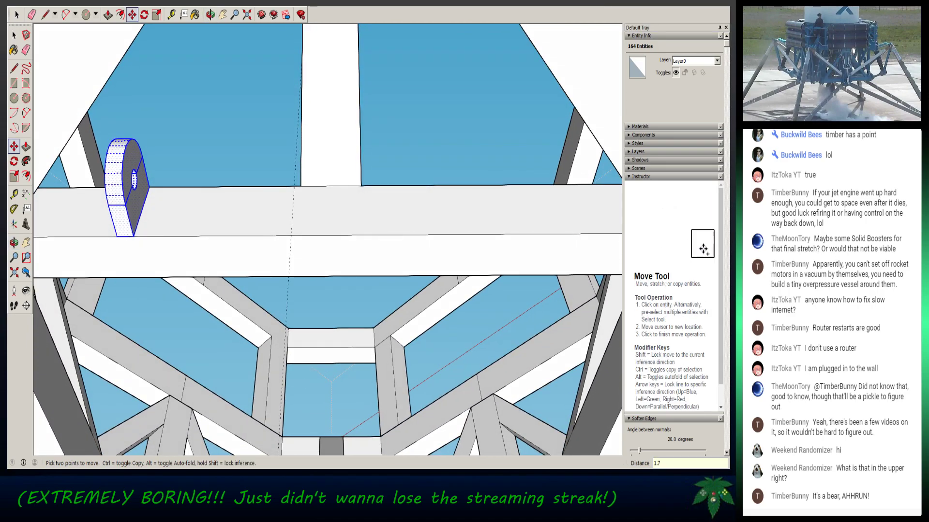
pyautogui.press('Return')
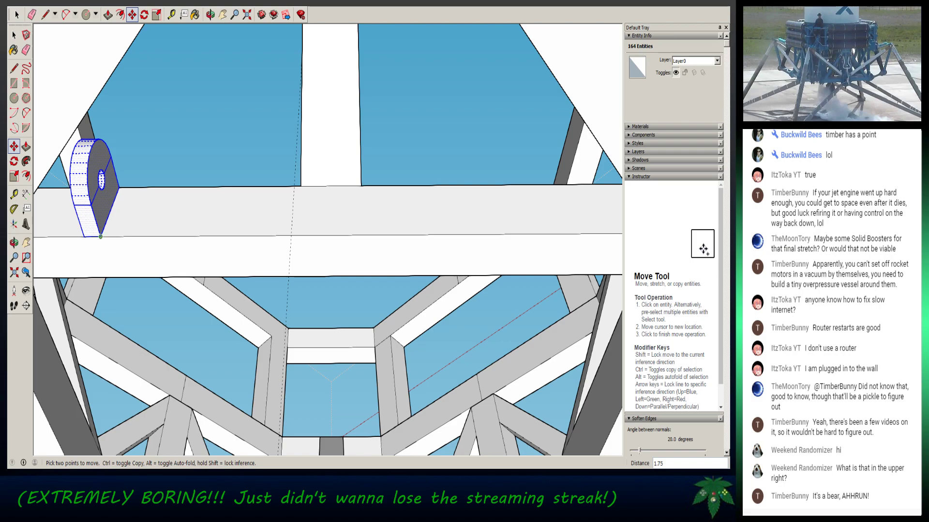
# - Copy the tab 3.5 inches along the brace towards its opposite end
pyautogui.click(101, 236)
pyautogui.press('ctrl')
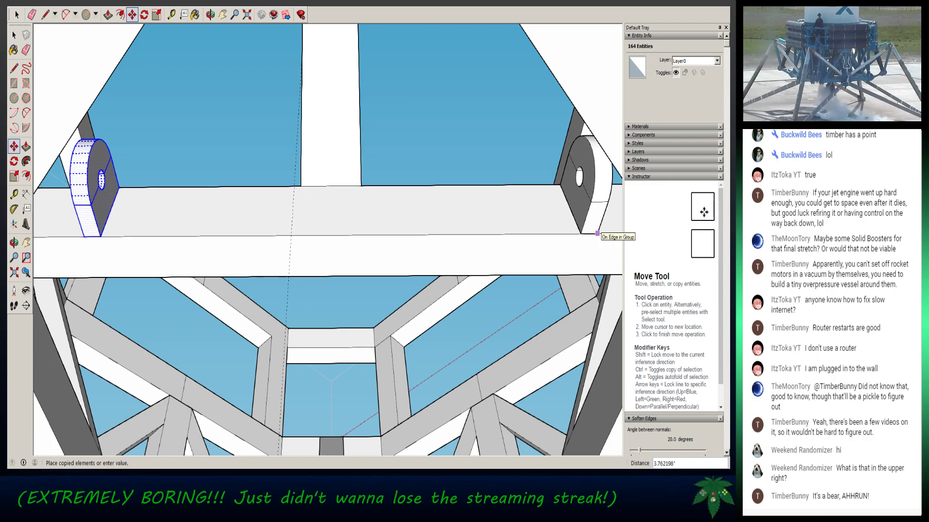
pyautogui.write('3')
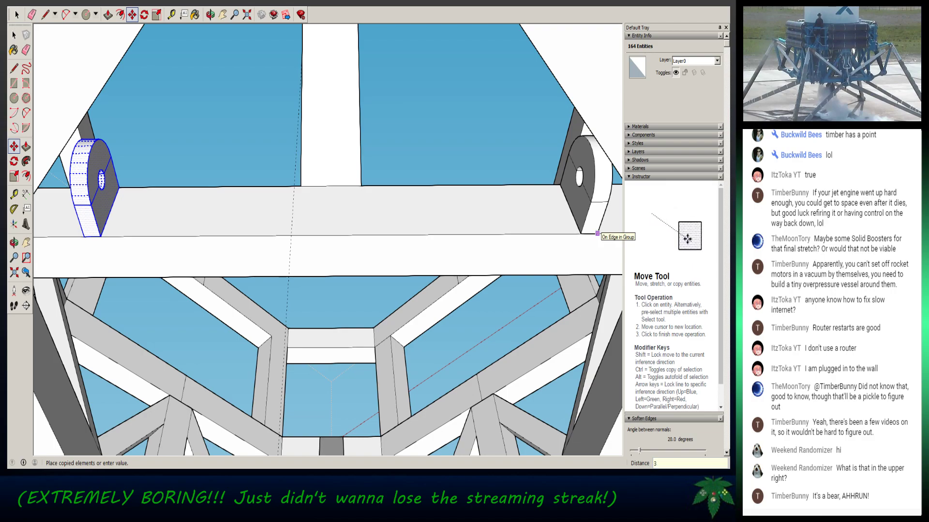
pyautogui.write('.5')
pyautogui.press('Return')
pyautogui.scroll(-2, 466, 240)
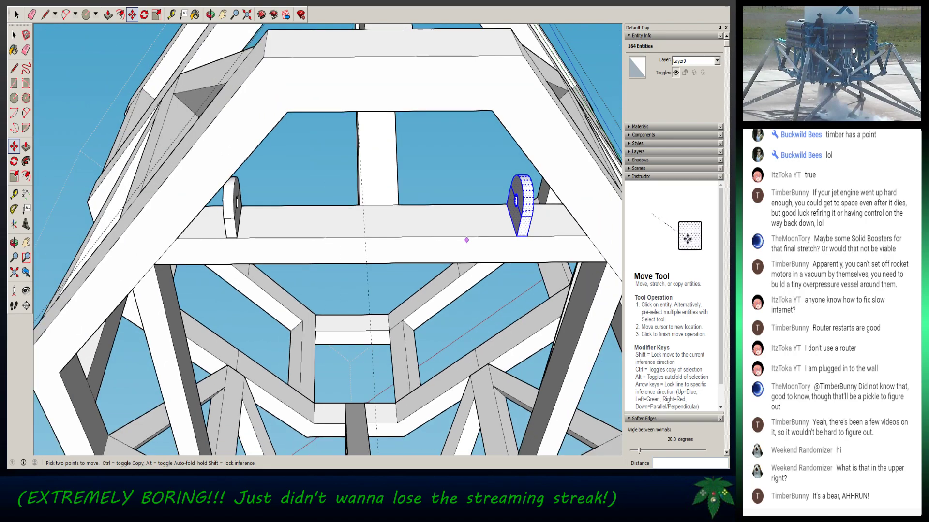
# - Select both tabs and rotate a copy of the pair 90 degrees about the frame's centre onto the adjacent brace
pyautogui.press('space')
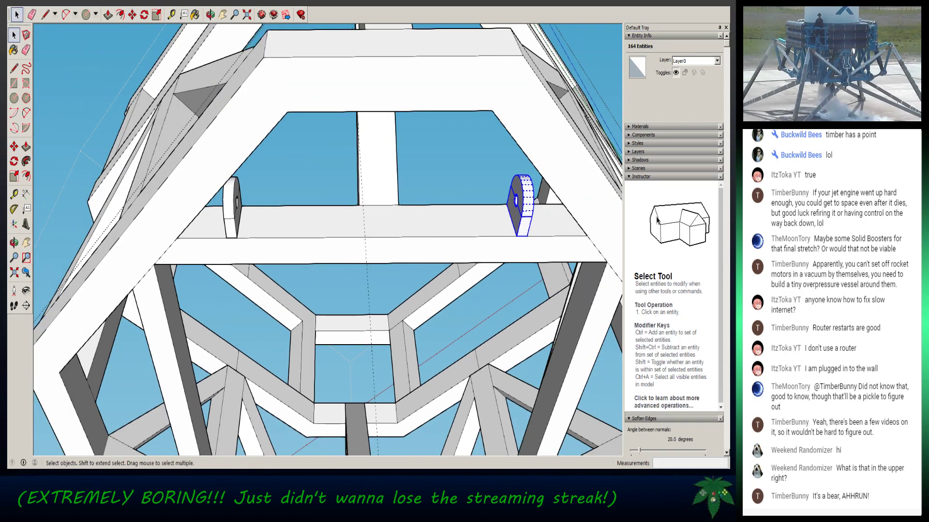
pyautogui.doubleClick(230, 228)
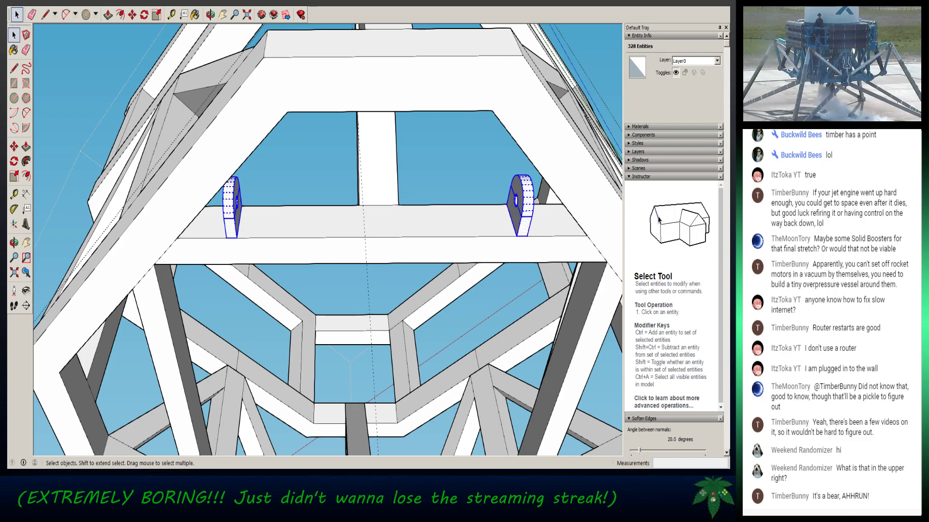
pyautogui.click(144, 15)
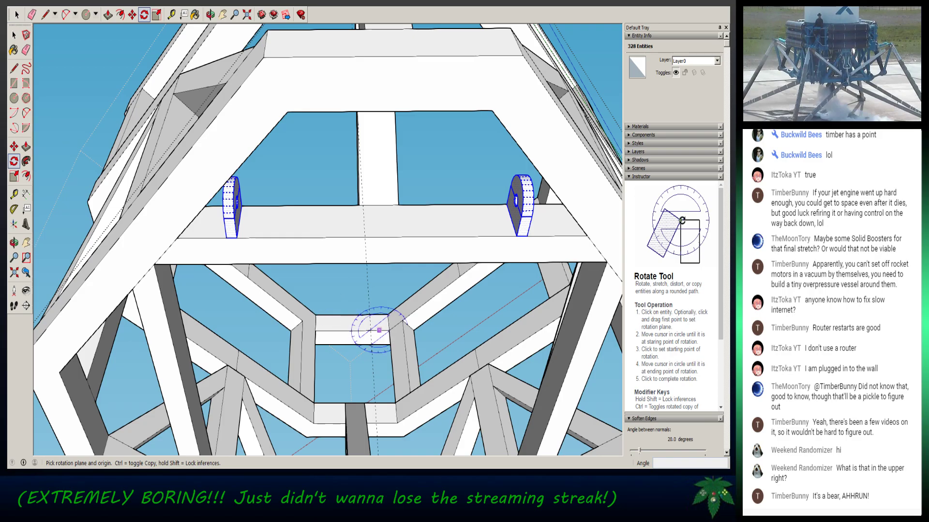
pyautogui.moveTo(379, 360); pyautogui.dragTo(463, 159, button='middle')
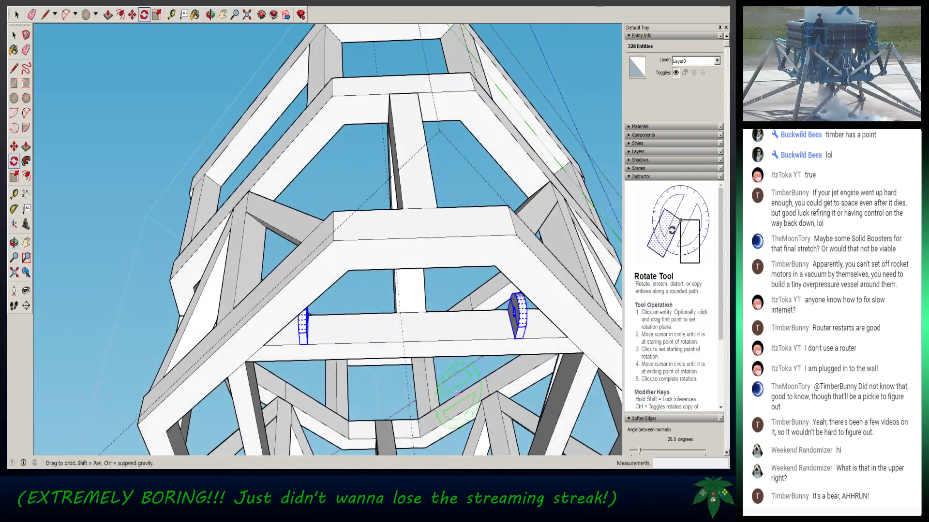
pyautogui.moveTo(459, 309); pyautogui.dragTo(411, 159, button='middle')
pyautogui.scroll(-5, 410, 159)
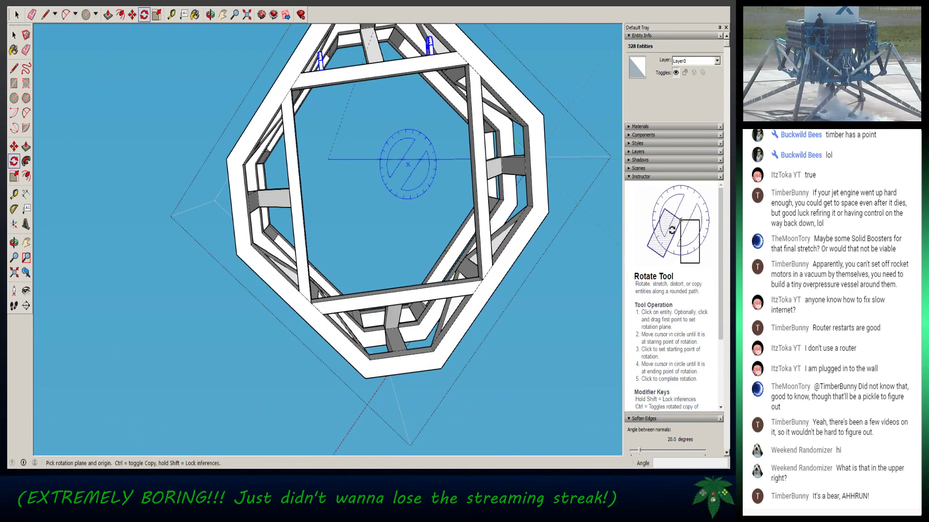
pyautogui.scroll(2, 397, 172)
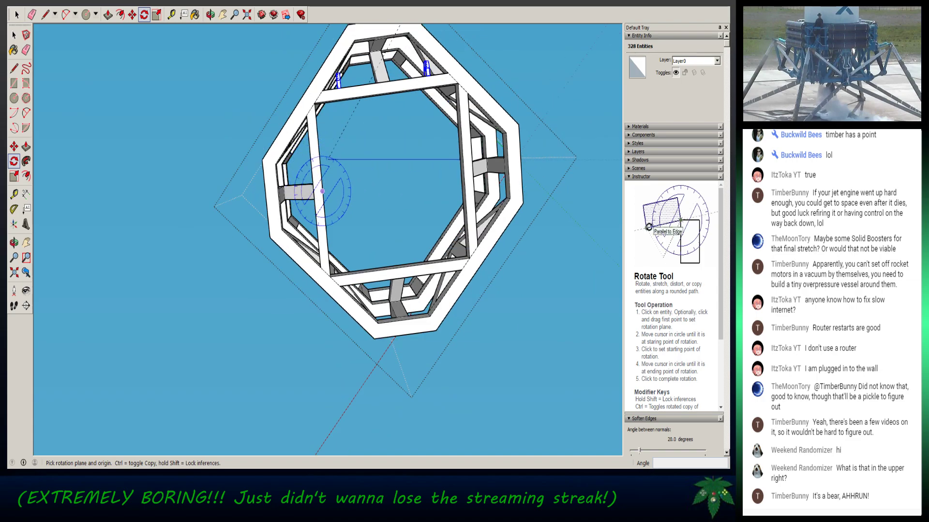
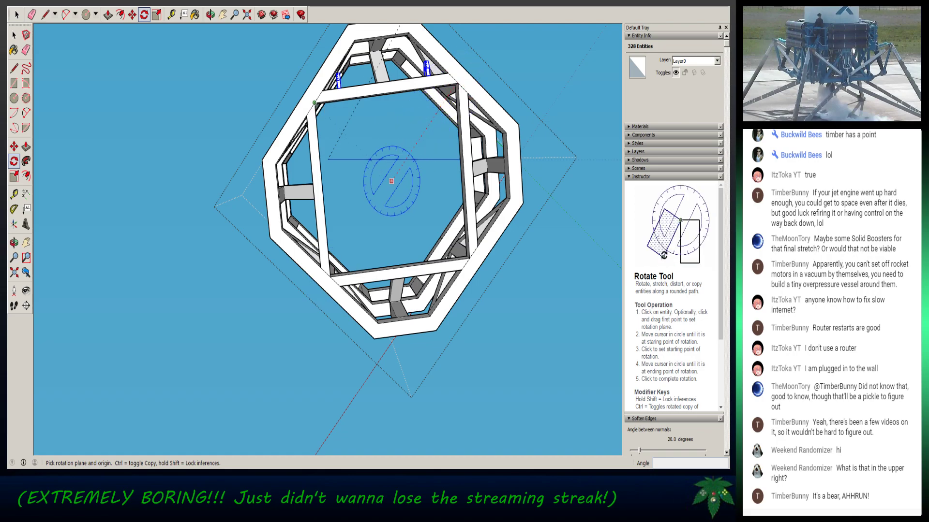
pyautogui.click(391, 180)
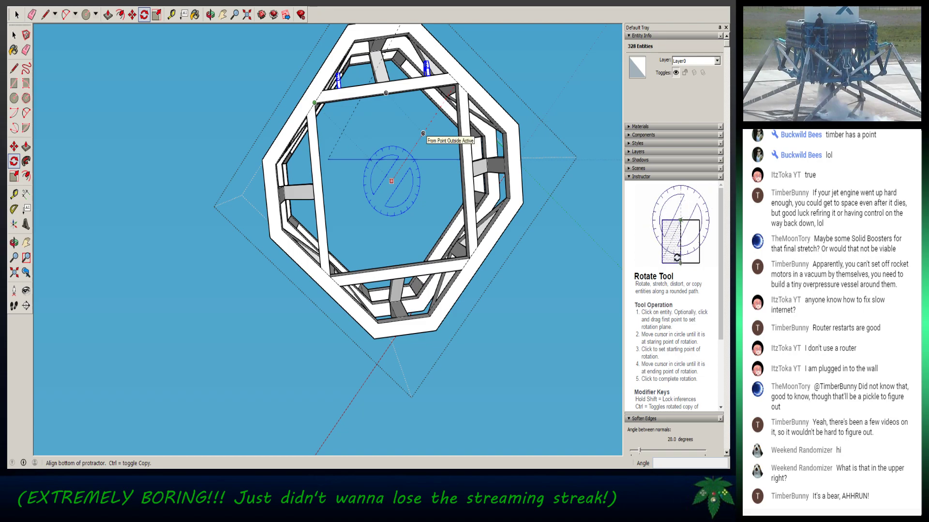
pyautogui.click(424, 133)
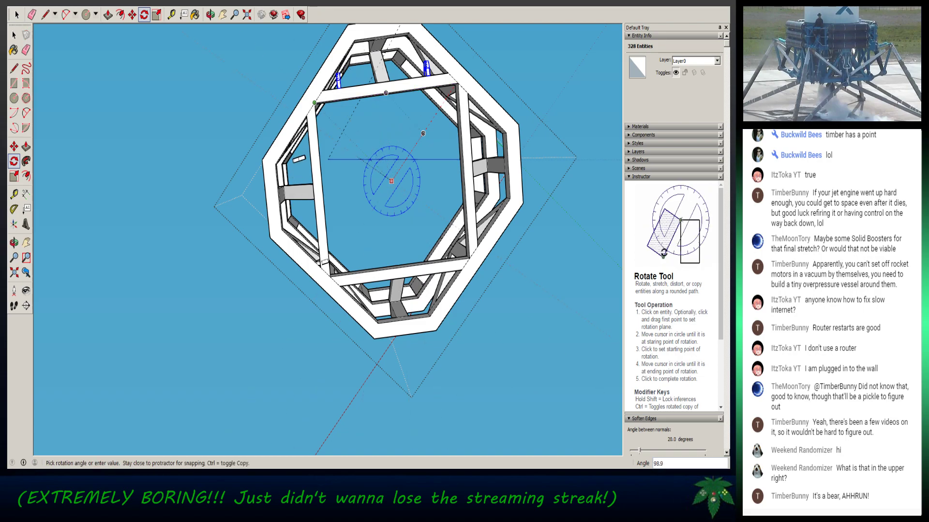
pyautogui.click(366, 154)
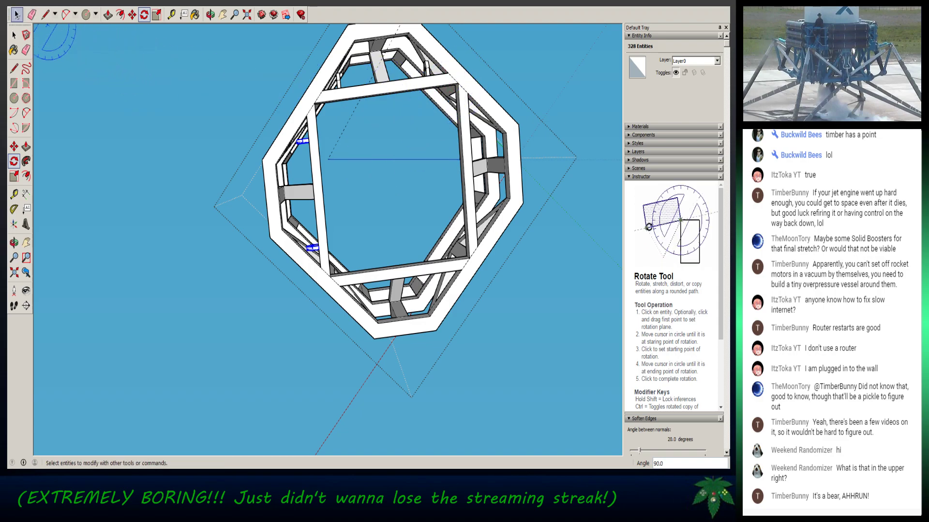
# - Rotate a copy of all four tabs 180 degrees about the frame's centre onto the remaining two braces, and leave the frame group
pyautogui.click(17, 15)
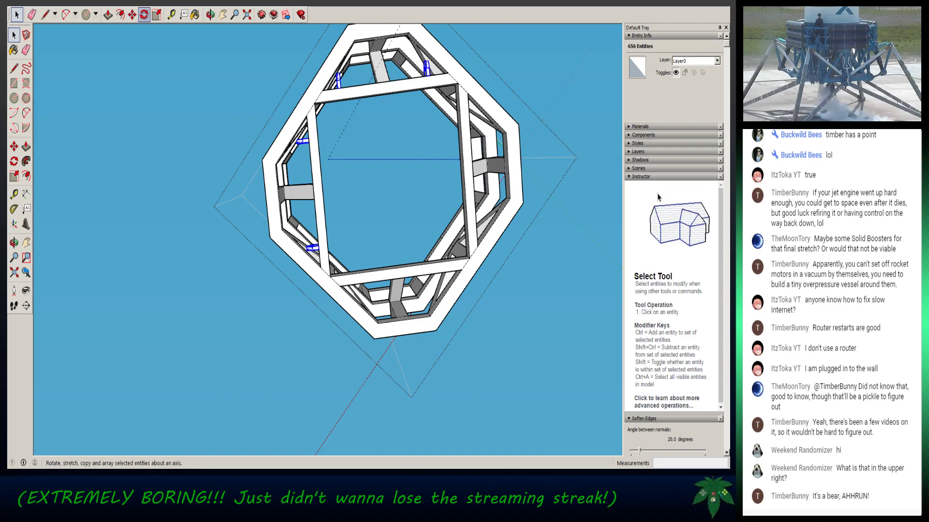
pyautogui.click(144, 14)
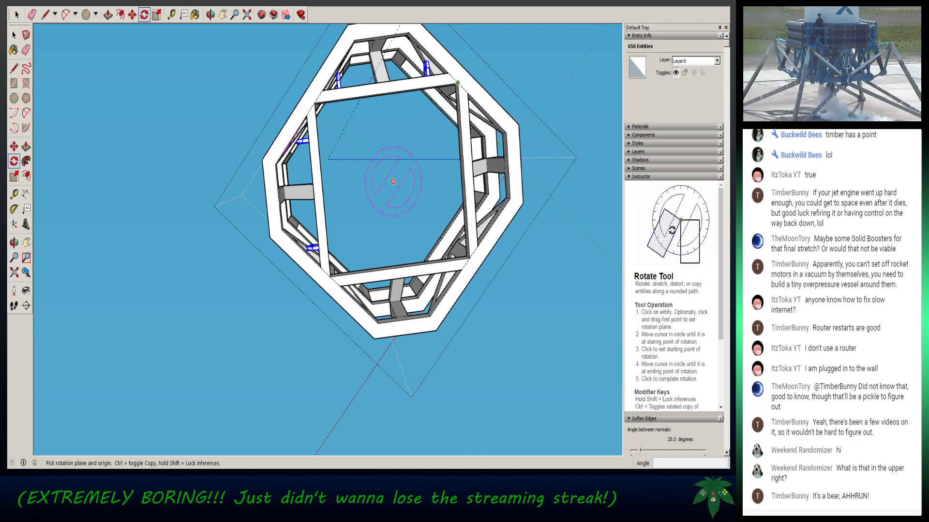
pyautogui.click(393, 182)
pyautogui.click(419, 208)
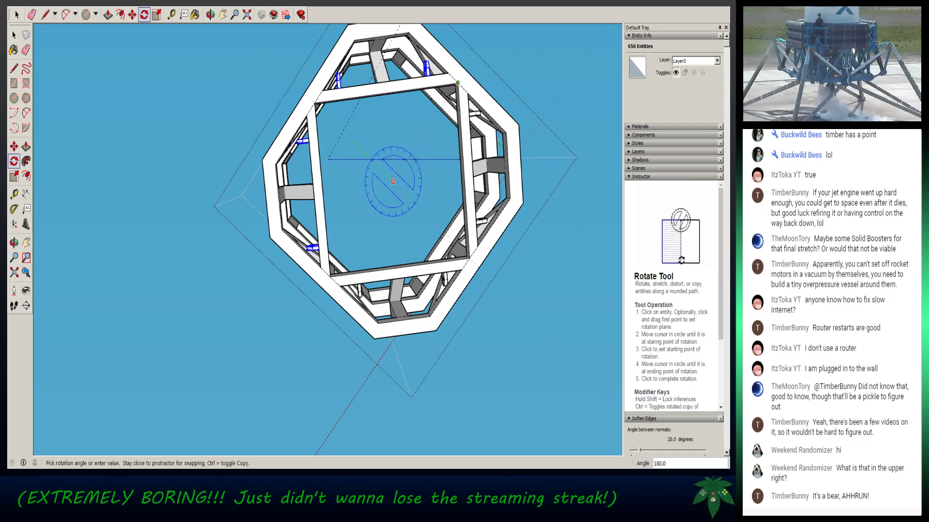
pyautogui.click(458, 82)
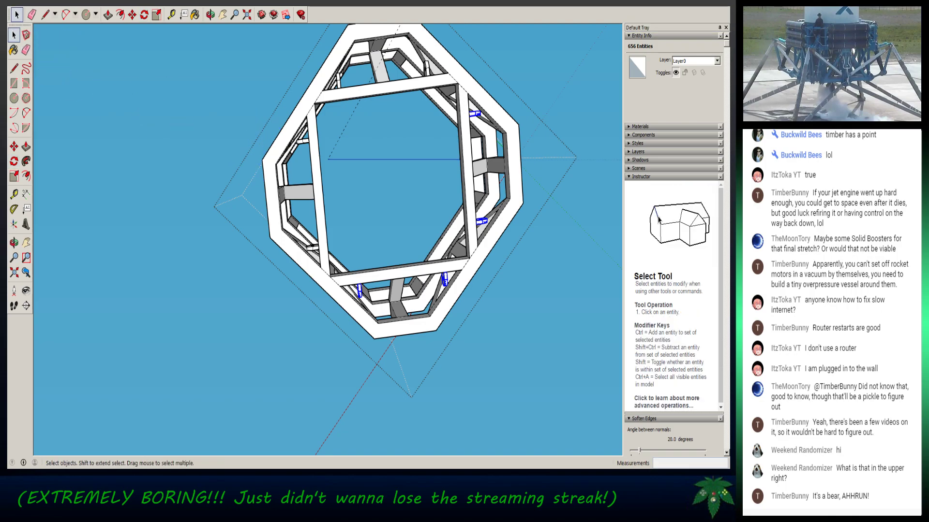
pyautogui.click(224, 183)
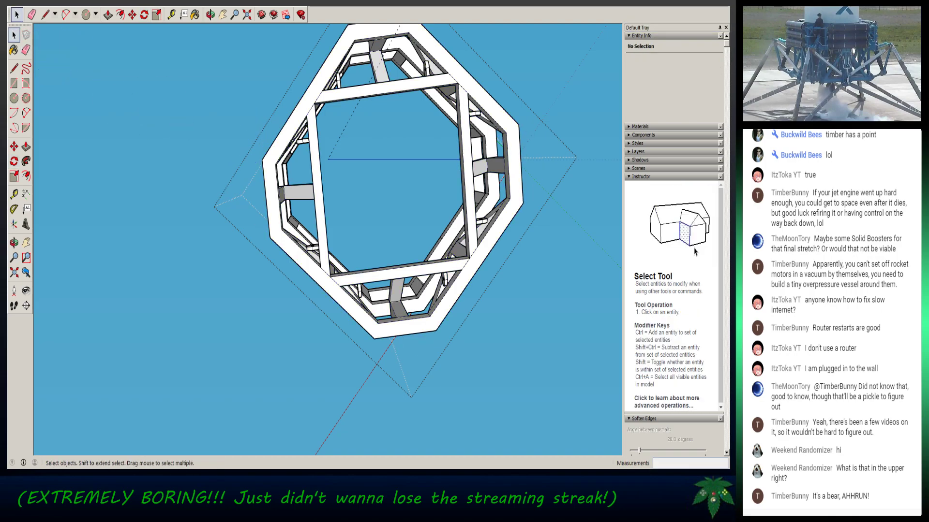
pyautogui.click(309, 263)
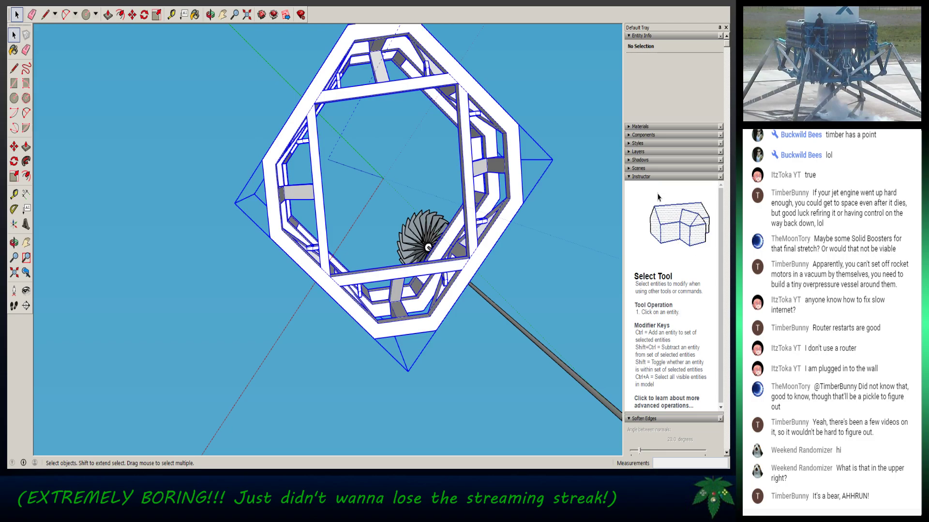
# - Open the bottom frame group and toggle the rest of the model's visibility to examine the braces with and without the mounting tabs
pyautogui.moveTo(310, 264); pyautogui.dragTo(316, 368, button='middle')
pyautogui.moveTo(338, 213); pyautogui.dragTo(449, 382, button='middle')
pyautogui.doubleClick(450, 382)
pyautogui.scroll(2, 450, 382)
pyautogui.scroll(4, 426, 362)
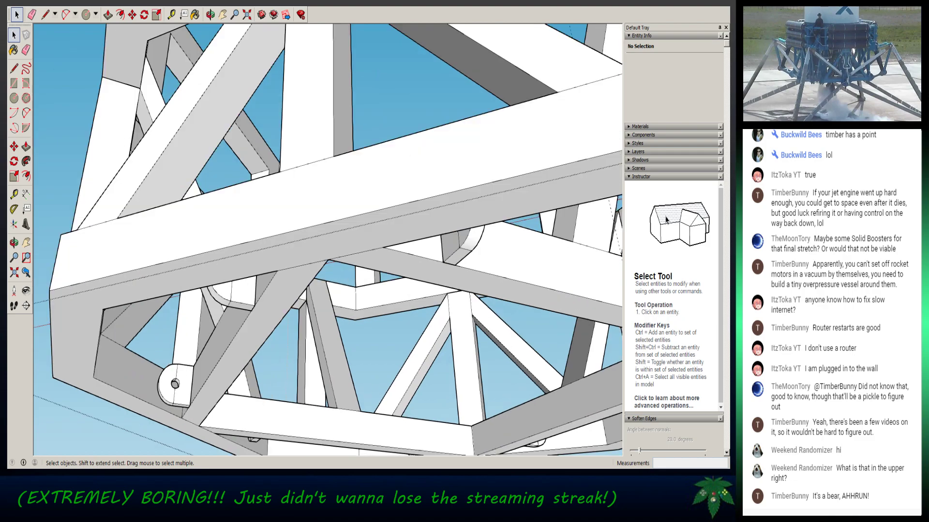
pyautogui.scroll(-4, 229, 346)
pyautogui.press('h')
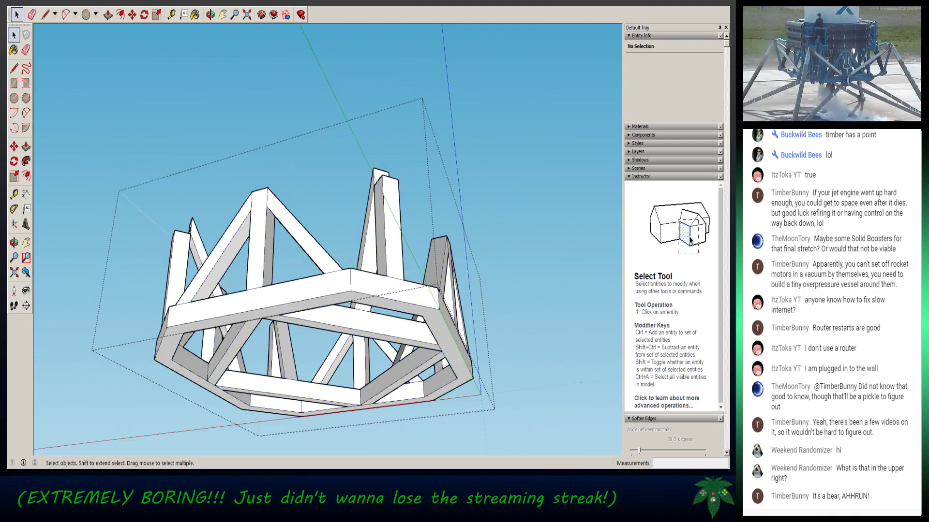
pyautogui.press('h')
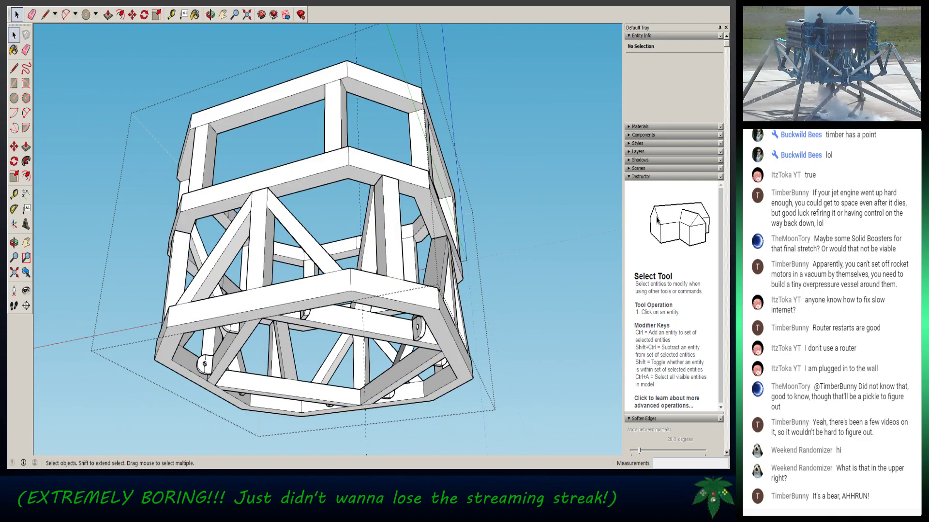
pyautogui.press('h')
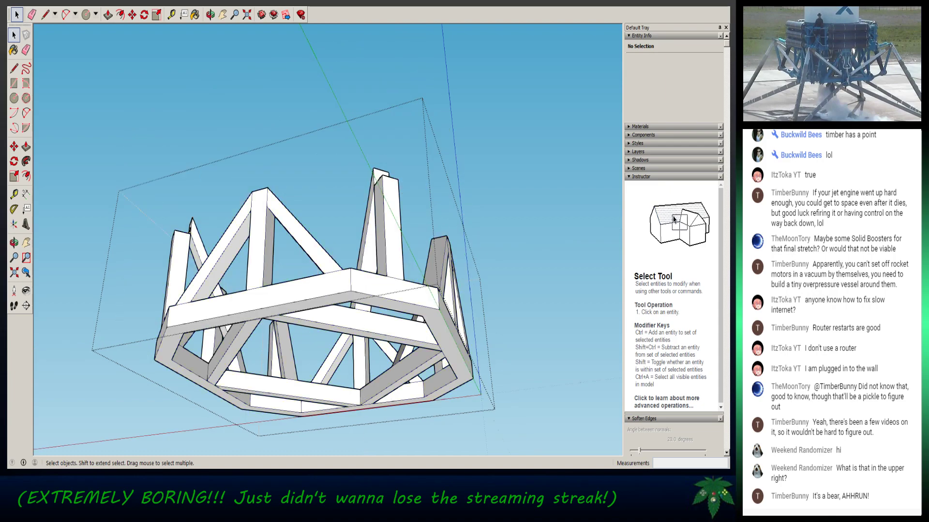
pyautogui.press('h')
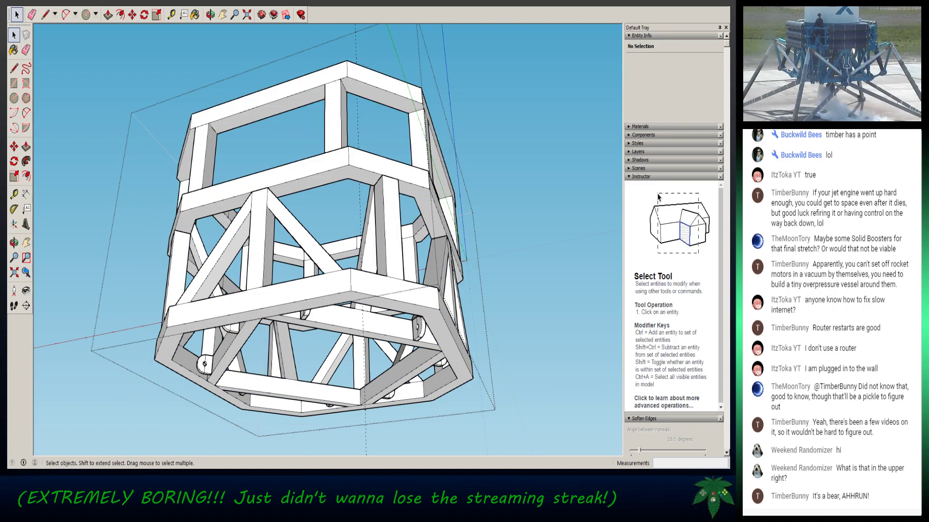
pyautogui.press('Escape')
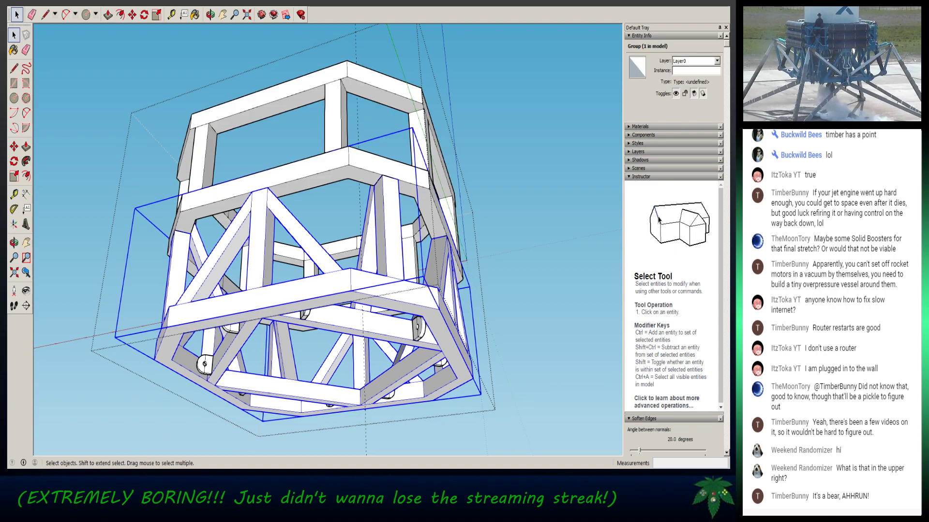
pyautogui.rightClick(334, 285)
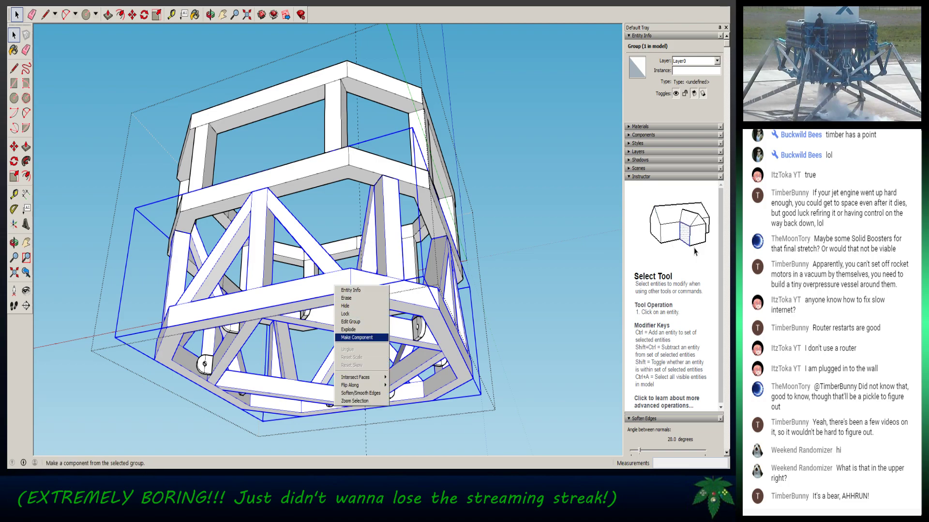
pyautogui.press('Up')
pyautogui.press('Up')
pyautogui.press('Escape')
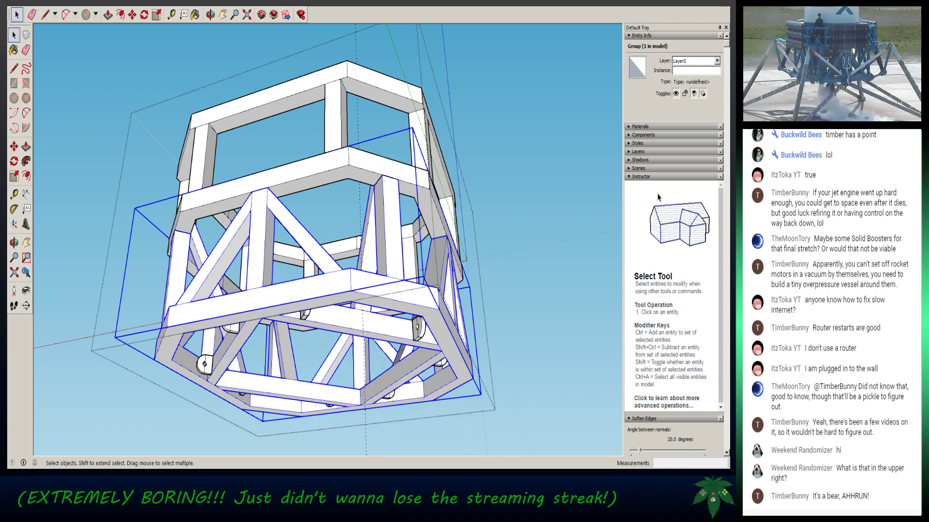
pyautogui.press('Escape')
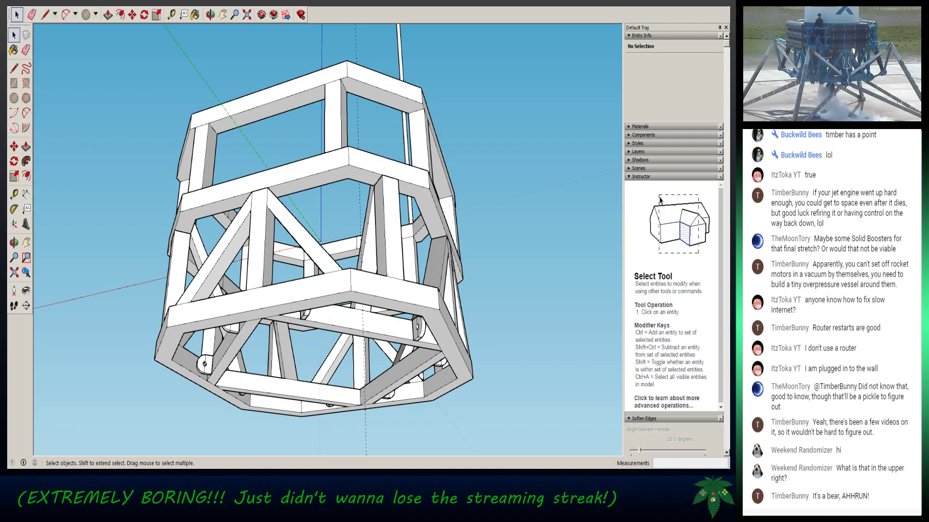
# - Open the main frame group and move its two upper frame parts up about 1.74 inches, away from the bottom frame
pyautogui.hotkey('ctrl', 'a')
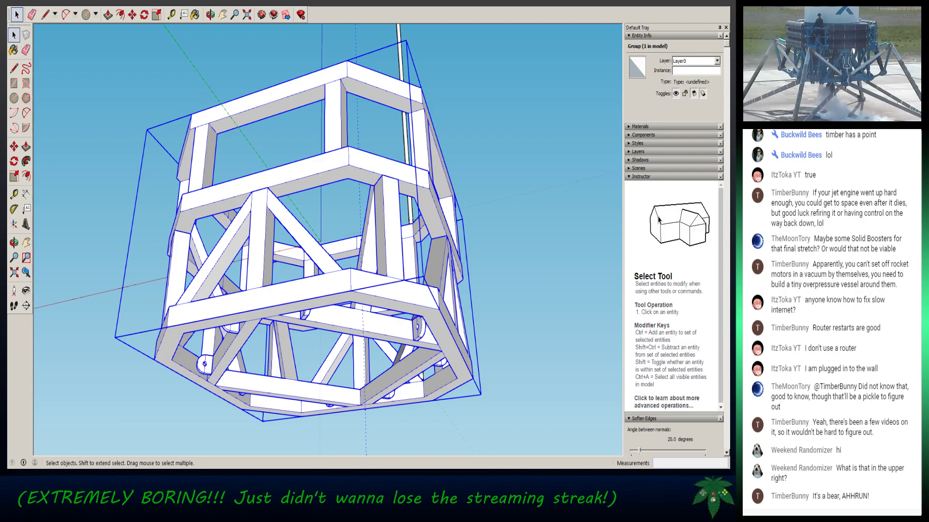
pyautogui.doubleClick(271, 95)
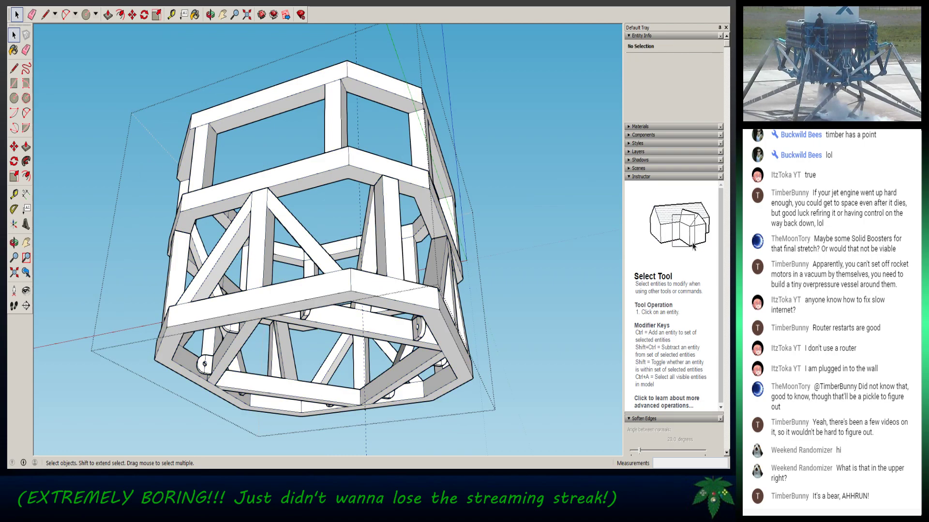
pyautogui.click(271, 95)
pyautogui.click(300, 169)
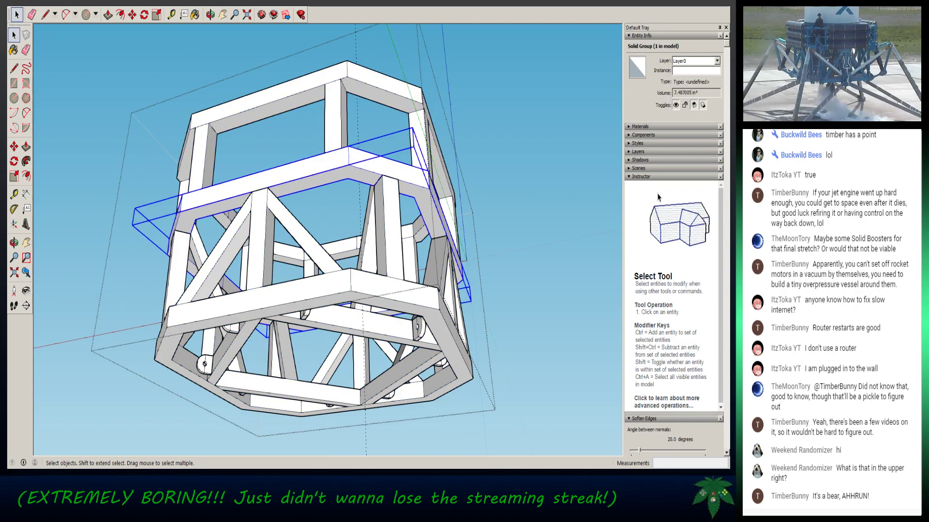
pyautogui.keyDown('shift'); pyautogui.click(270, 95); pyautogui.keyUp('shift')
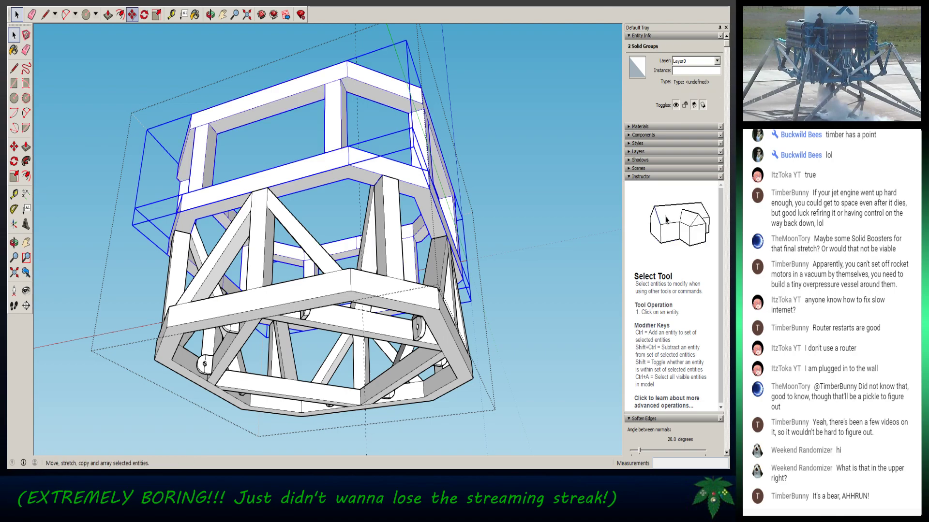
pyautogui.click(132, 14)
pyautogui.click(337, 123)
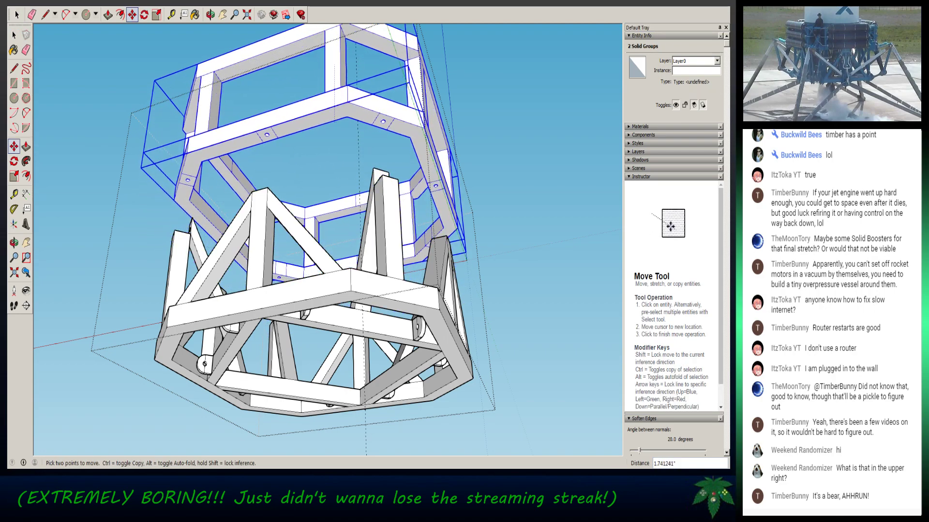
pyautogui.press('space')
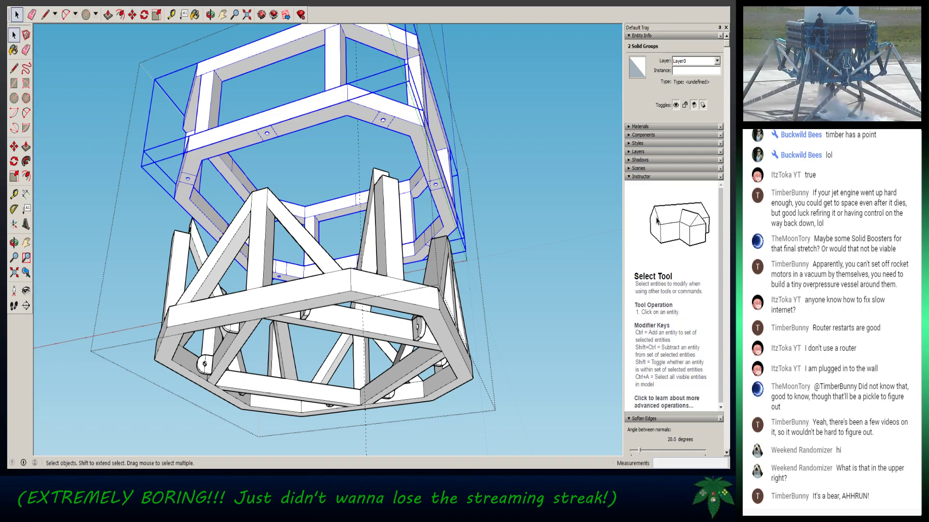
pyautogui.click(257, 296)
pyautogui.rightClick(256, 296)
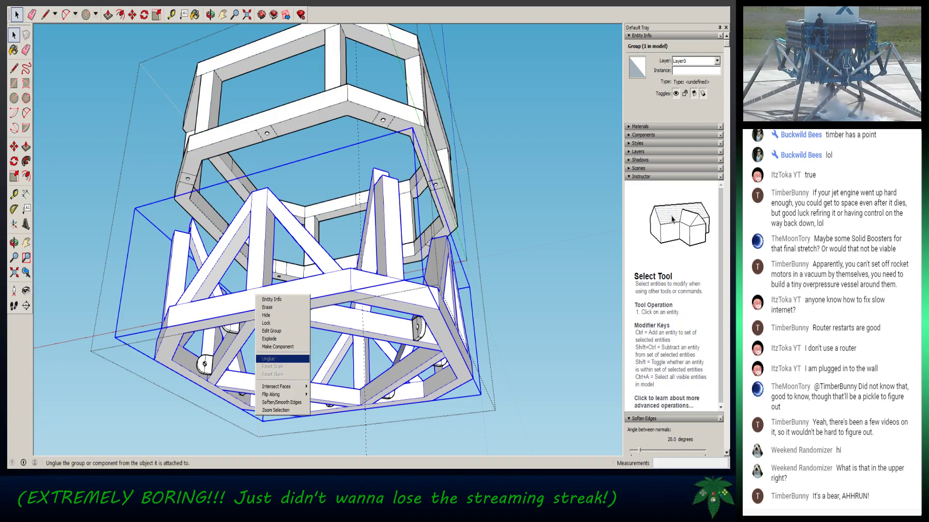
pyautogui.click(270, 331)
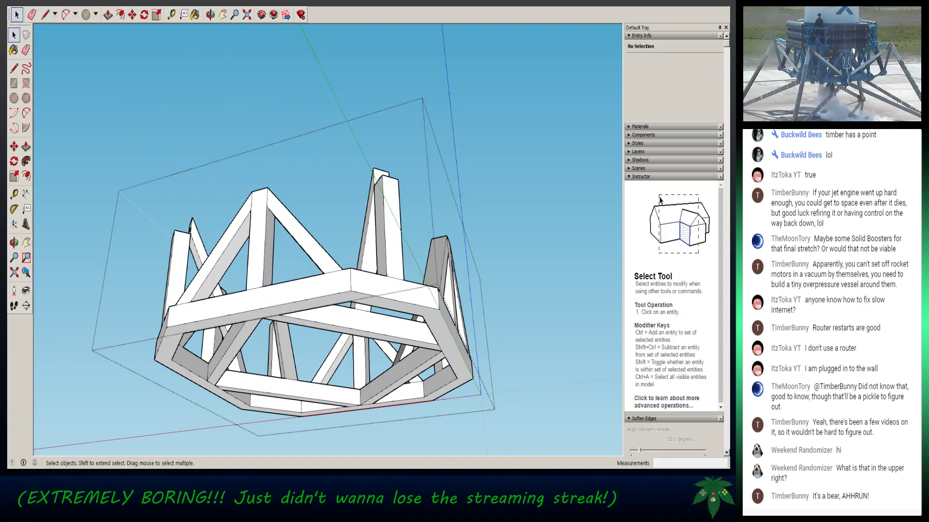
pyautogui.press('Escape')
# - Explode the bottom frame's nested group and regroup all its connected geometry together with the mounting tabs
pyautogui.rightClick(209, 309)
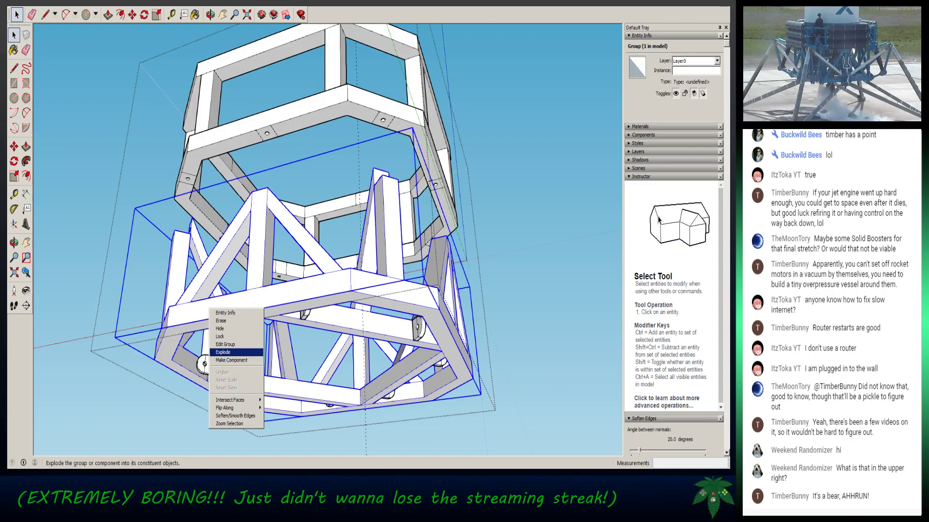
pyautogui.click(227, 352)
pyautogui.press('Escape')
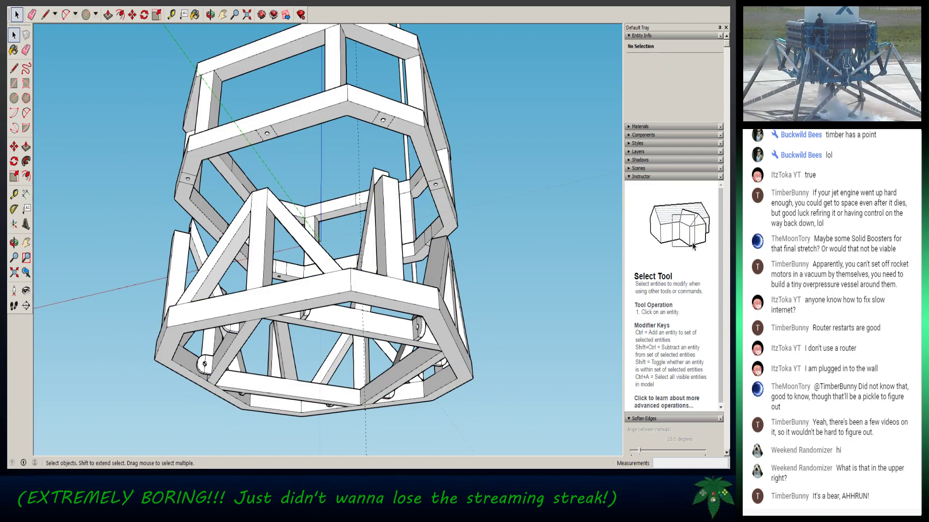
pyautogui.tripleClick(261, 302)
pyautogui.rightClick(256, 306)
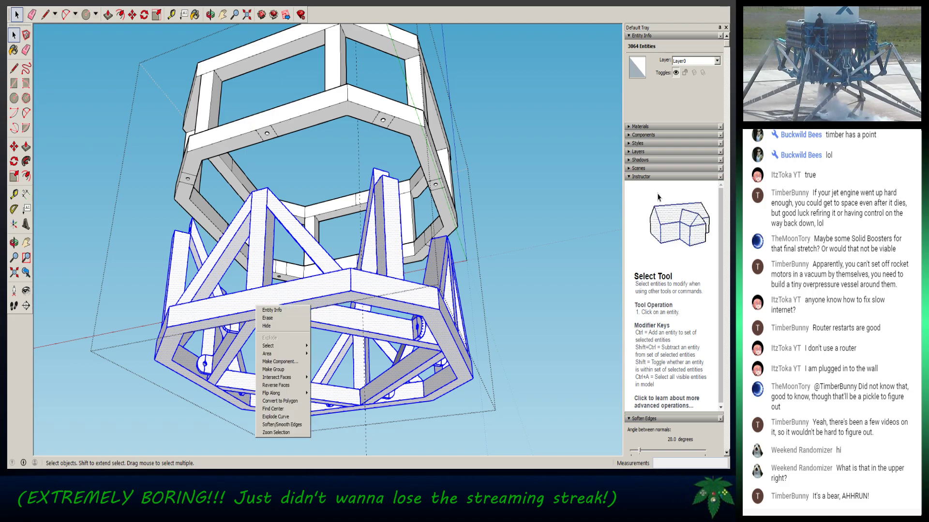
pyautogui.click(273, 369)
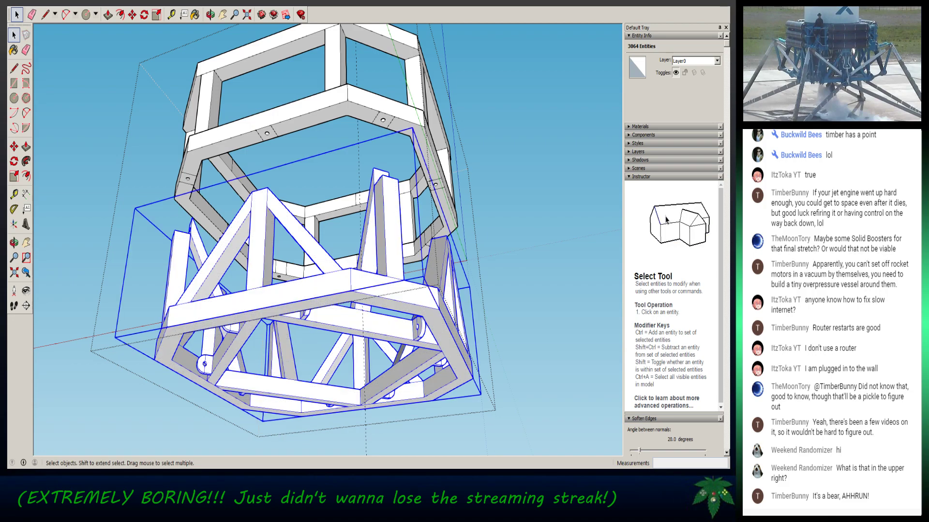
pyautogui.doubleClick(323, 362)
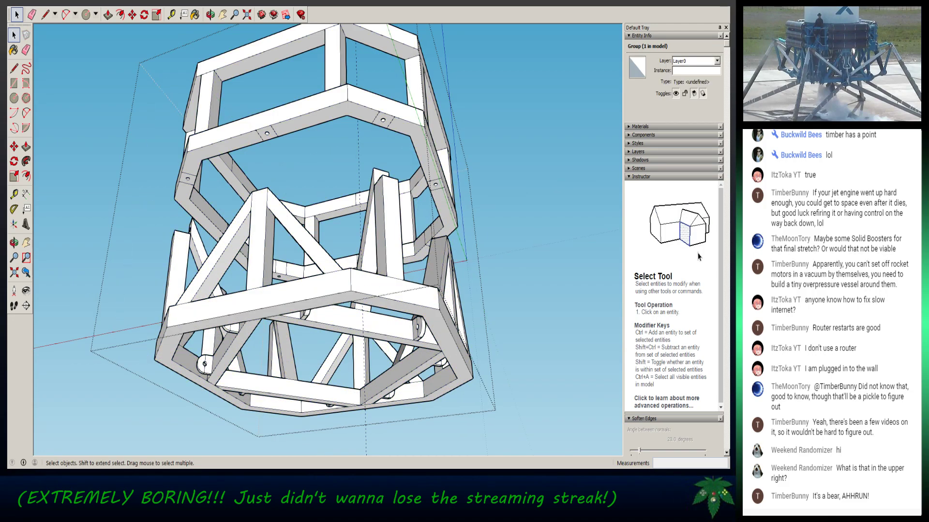
# - Examine the regrouped bottom frame's underside braces and mounting tabs from several angles
pyautogui.scroll(4, 320, 361)
pyautogui.moveTo(319, 361); pyautogui.dragTo(319, 329, button='middle')
pyautogui.scroll(-3, 357, 319)
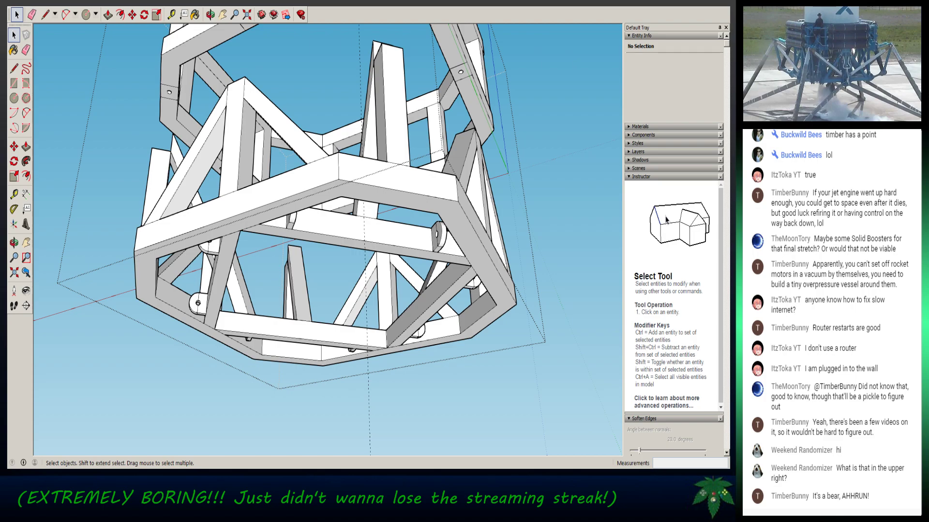
pyautogui.scroll(1, 375, 341)
pyautogui.moveTo(358, 319)
pyautogui.mouseDown(button='middle')
pyautogui.moveTo(356, 271)
pyautogui.moveTo(347, 289)
pyautogui.moveTo(360, 310)
pyautogui.mouseUp(button='middle')
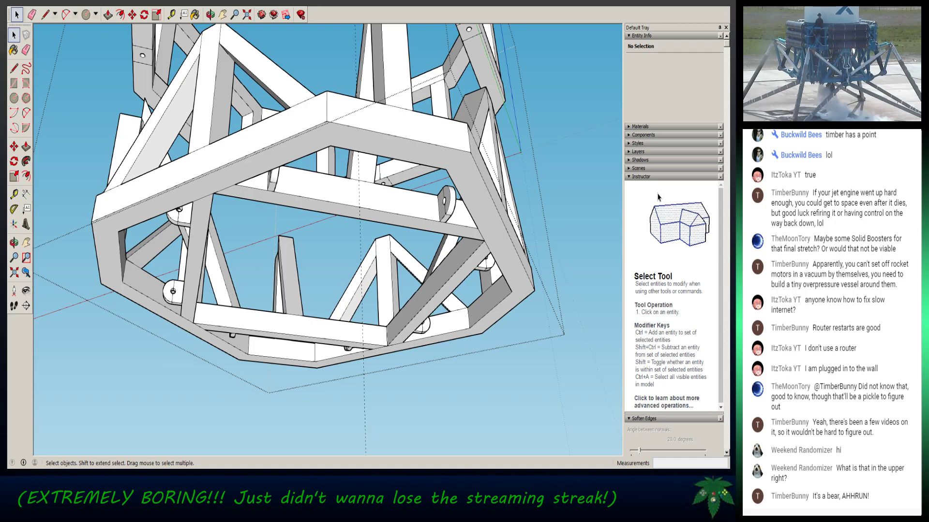
pyautogui.moveTo(348, 232); pyautogui.dragTo(300, 208, button='middle')
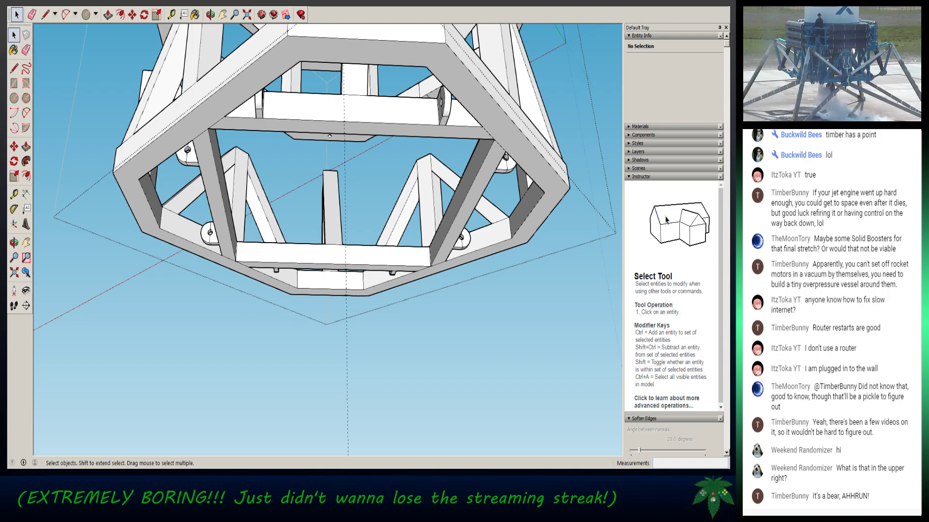
pyautogui.scroll(-1, 405, 325)
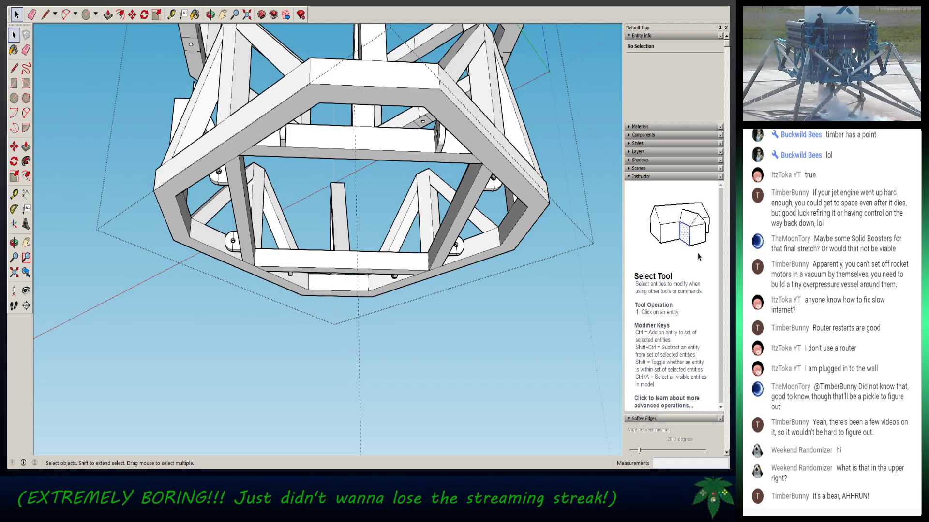
pyautogui.moveTo(406, 324); pyautogui.dragTo(411, 256, button='middle')
pyautogui.moveTo(316, 184); pyautogui.dragTo(169, 198, button='middle')
pyautogui.press('space')
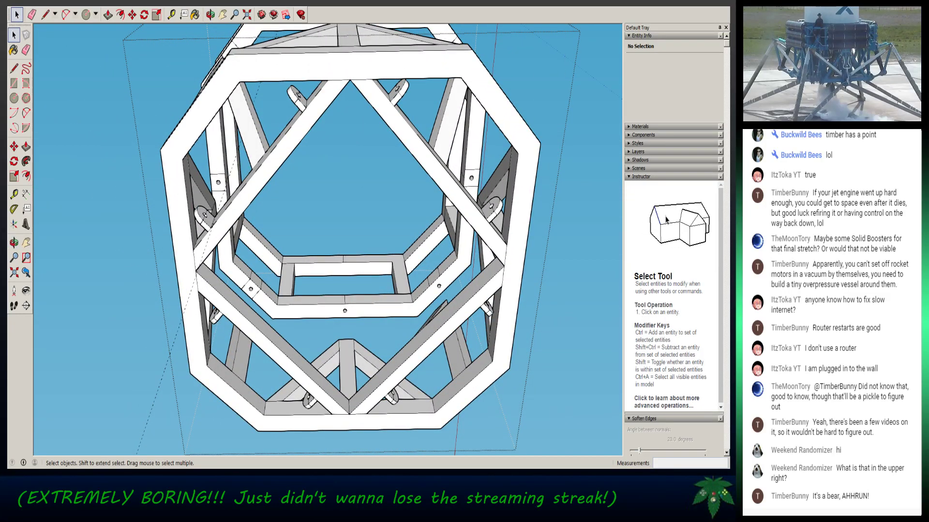
pyautogui.click(350, 66)
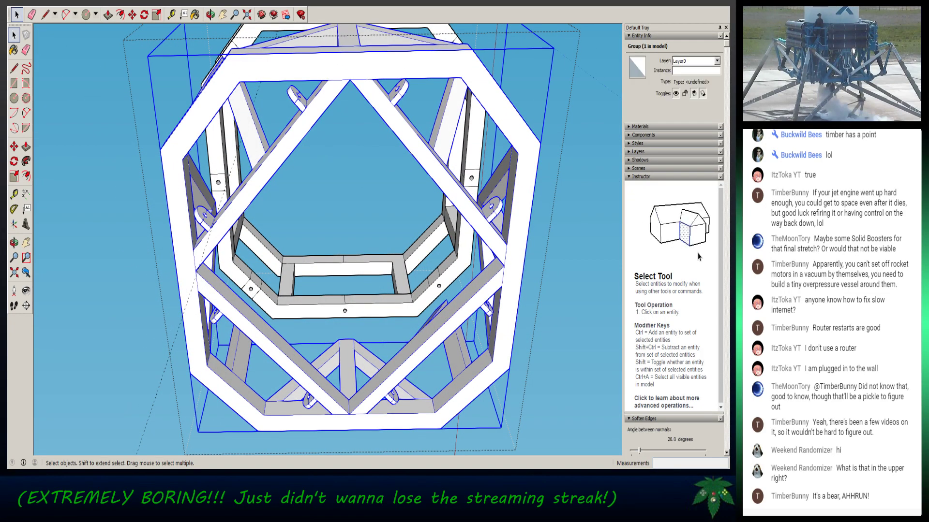
pyautogui.press('Return')
pyautogui.press('Escape')
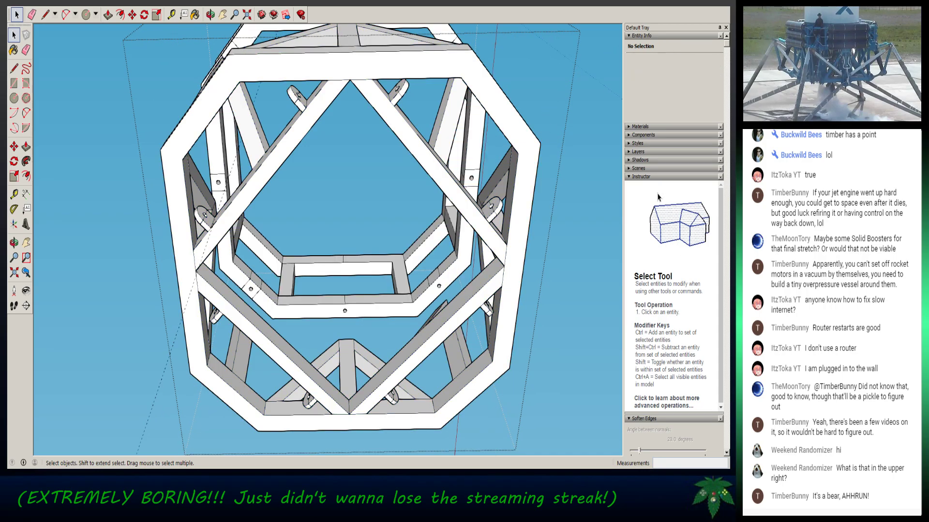
pyautogui.moveTo(339, 207); pyautogui.dragTo(407, 261, button='middle')
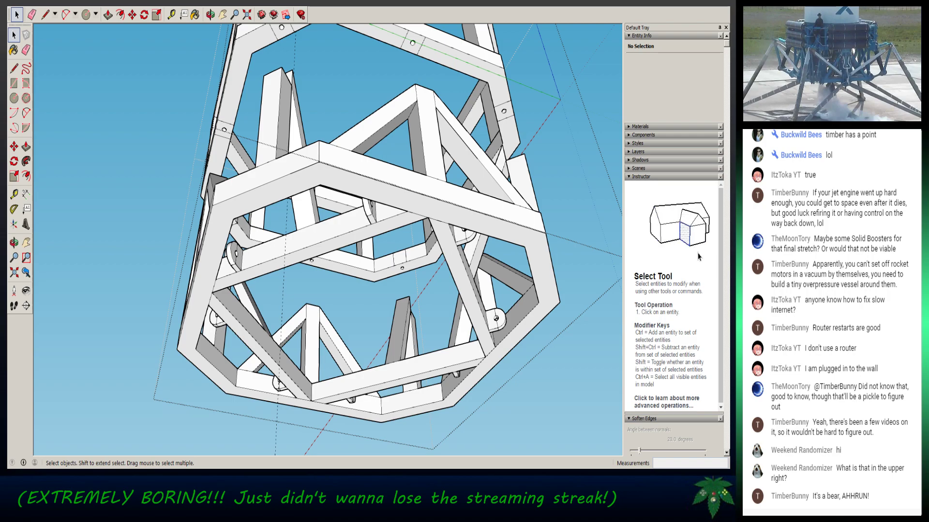
# - Measure the width across one mounting tab through its hole
pyautogui.scroll(6, 223, 257)
pyautogui.moveTo(271, 242); pyautogui.dragTo(172, 259, button='middle')
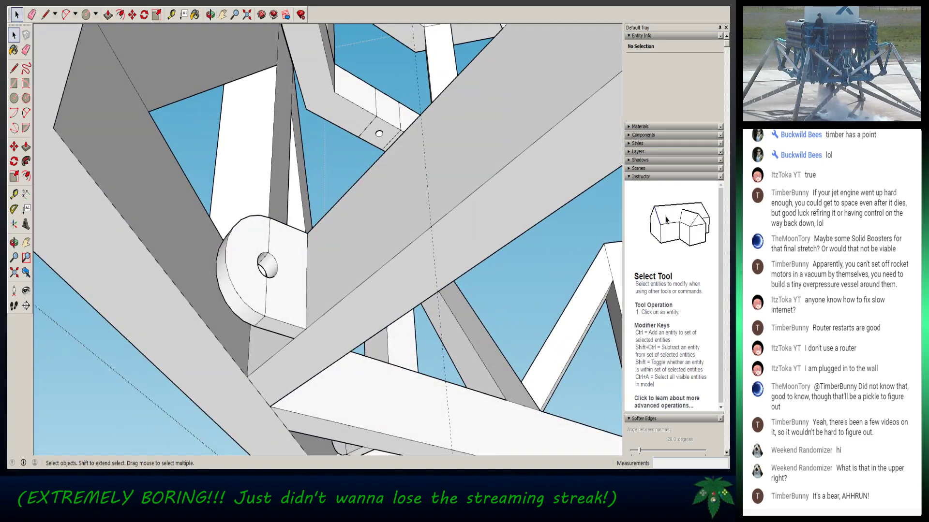
pyautogui.click(171, 14)
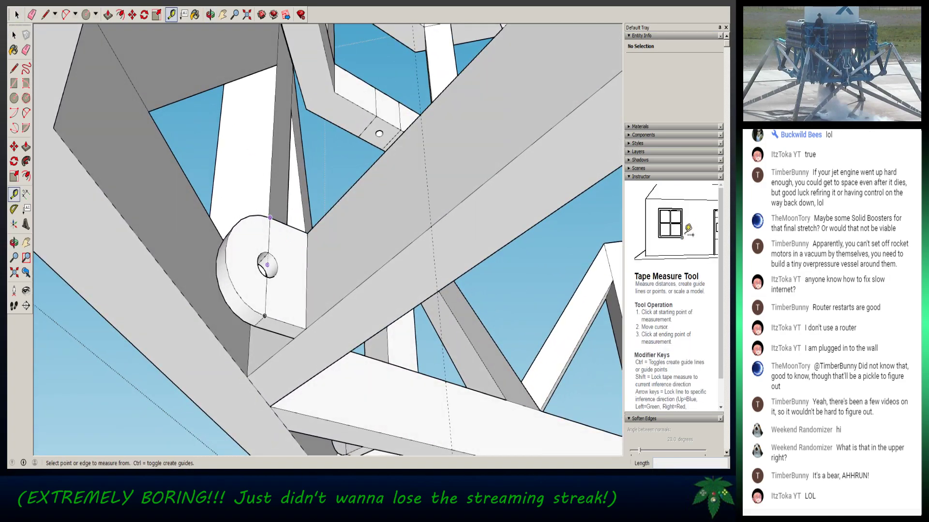
pyautogui.click(270, 218)
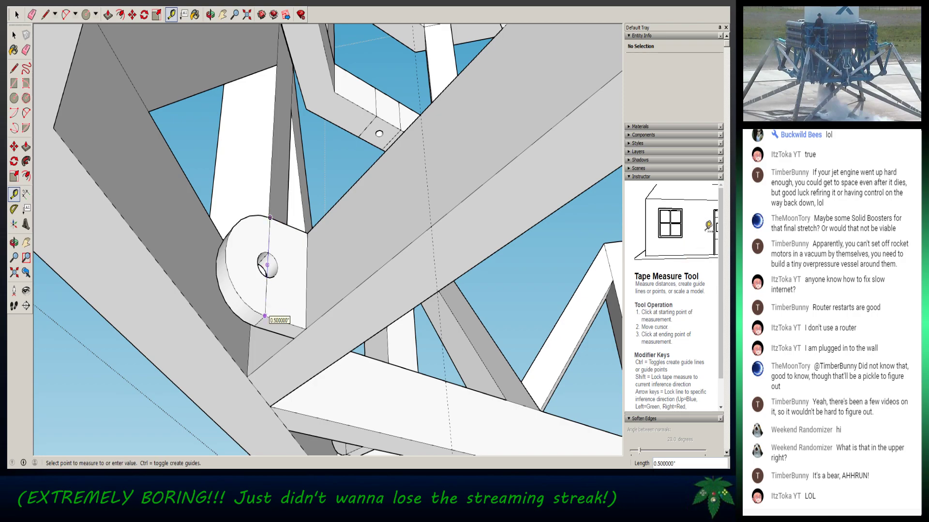
pyautogui.press('Escape')
pyautogui.scroll(-8, 354, 297)
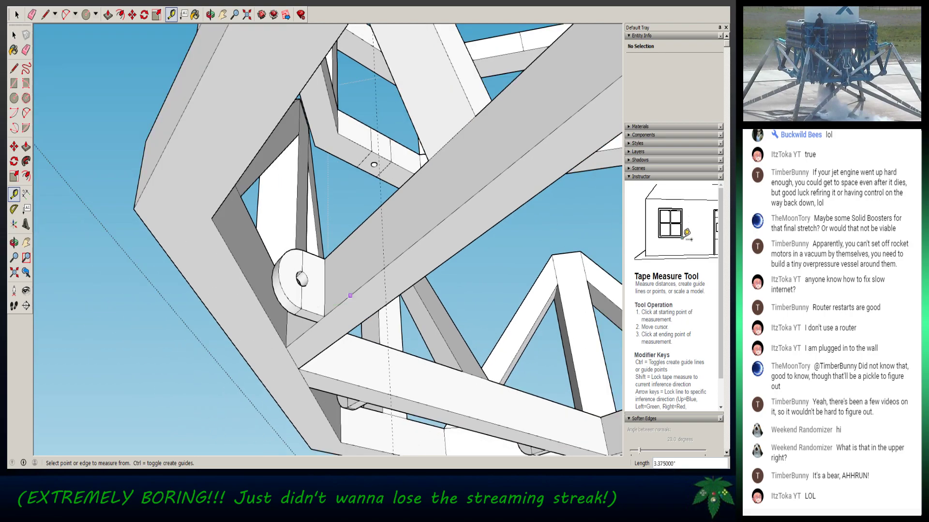
pyautogui.moveTo(355, 297); pyautogui.dragTo(339, 329, button='middle')
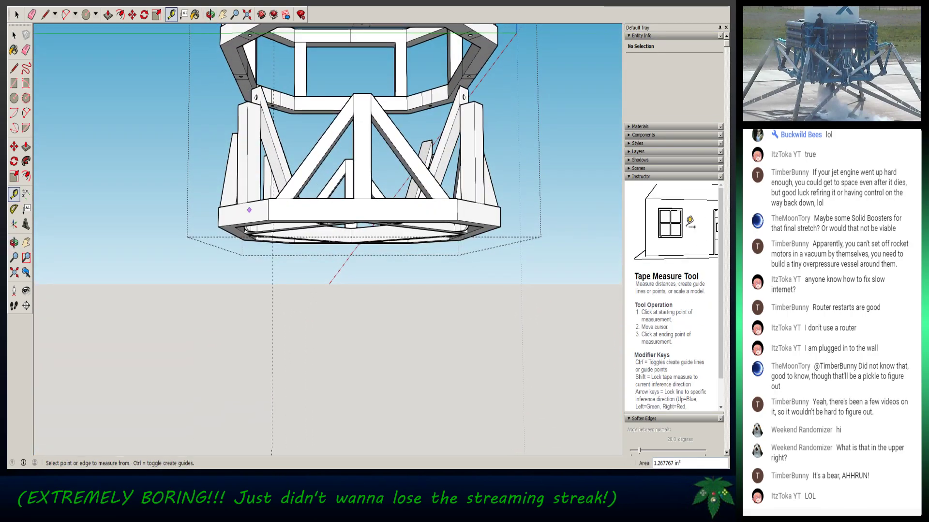
# - Draw a half-circle two-point arc below the bottom frame, 0.5 inches long with a 0.25 inch bulge
pyautogui.press('space')
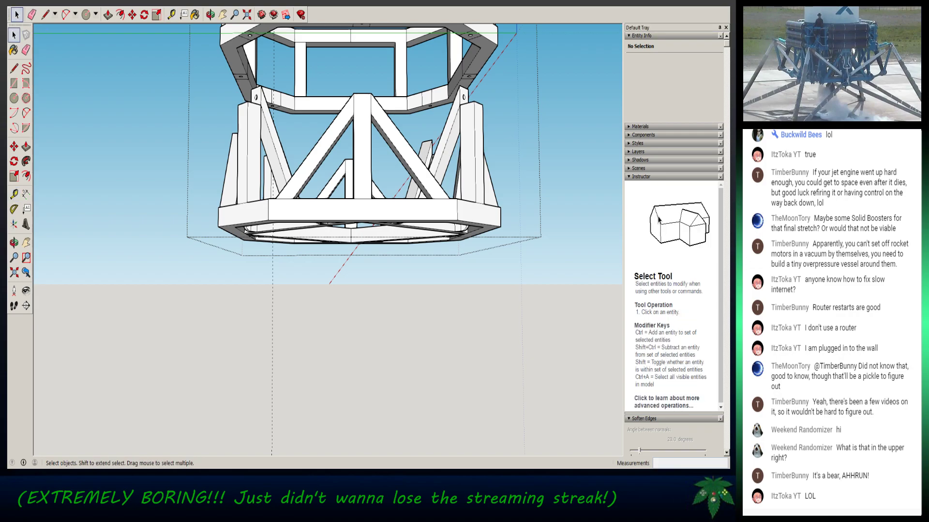
pyautogui.moveTo(358, 310); pyautogui.dragTo(343, 252, button='middle')
pyautogui.moveTo(358, 334); pyautogui.dragTo(358, 319, button='middle')
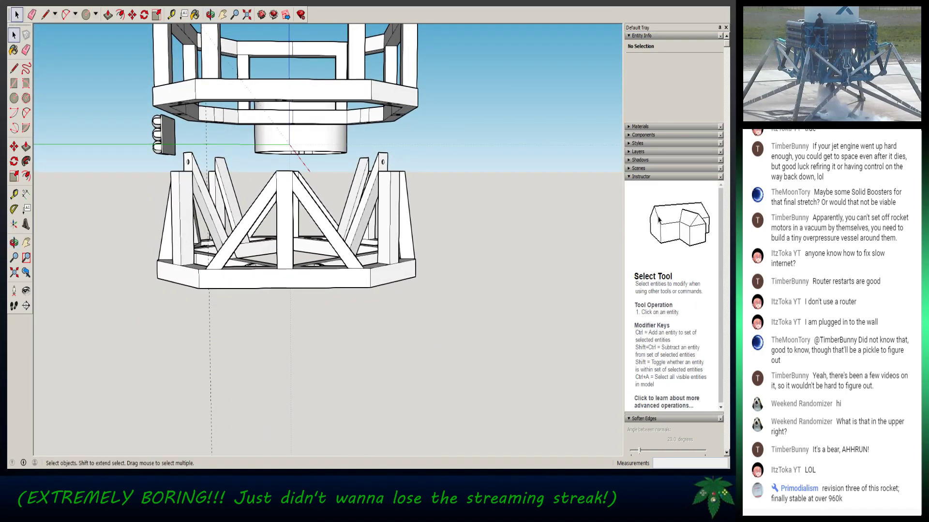
pyautogui.press('a')
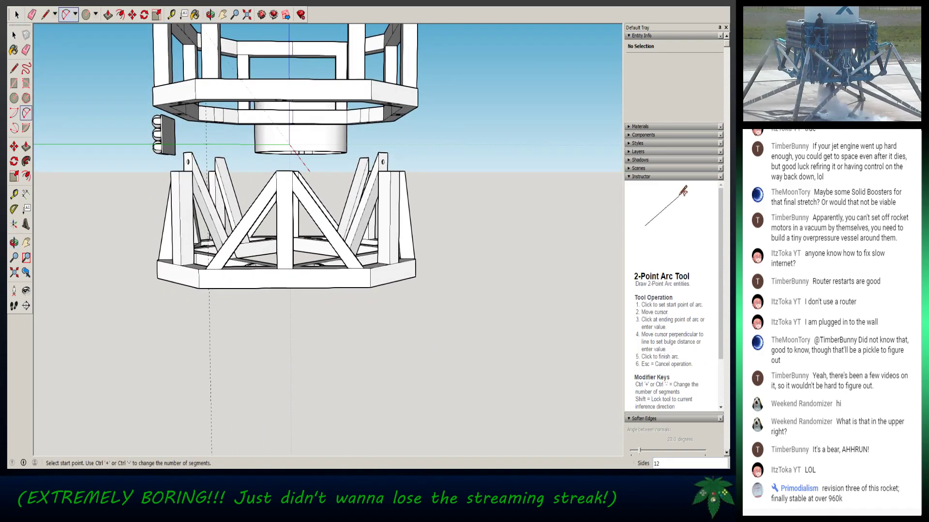
pyautogui.click(369, 358)
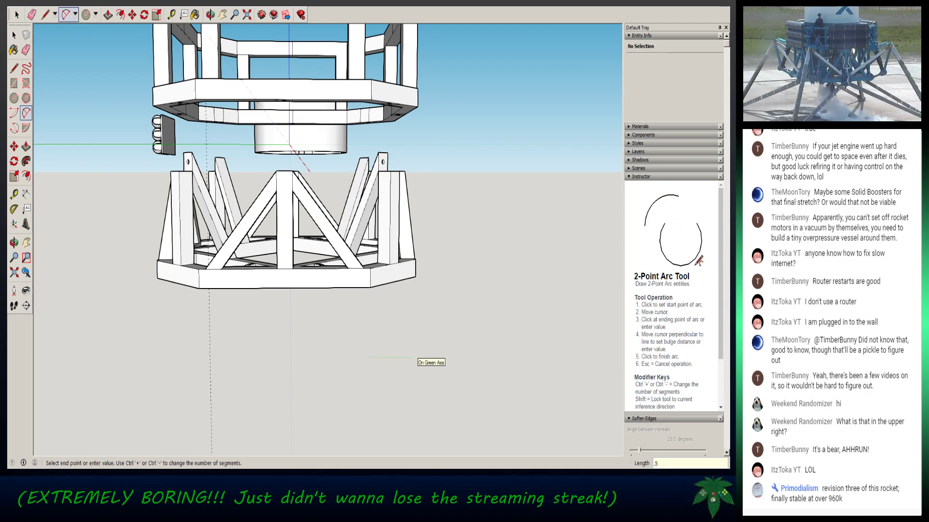
pyautogui.click(413, 358)
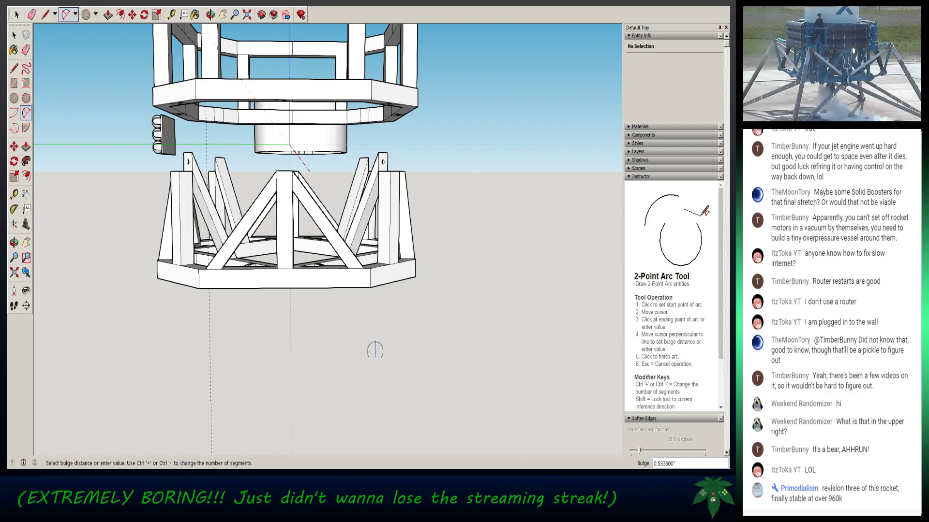
pyautogui.write('.5')
pyautogui.press('Return')
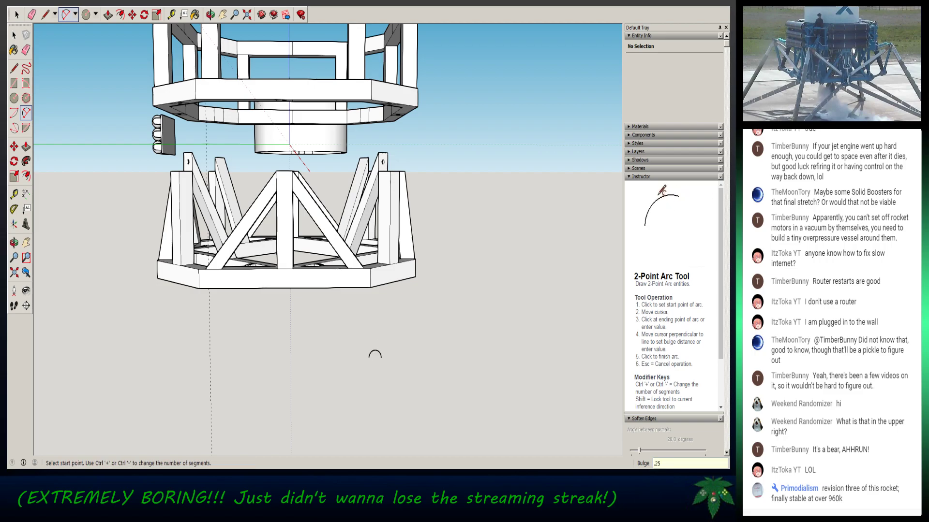
# - Start a vertical guide measurement straight down from the midpoint at the top of the new arc
pyautogui.scroll(4, 375, 351)
pyautogui.scroll(2, 375, 351)
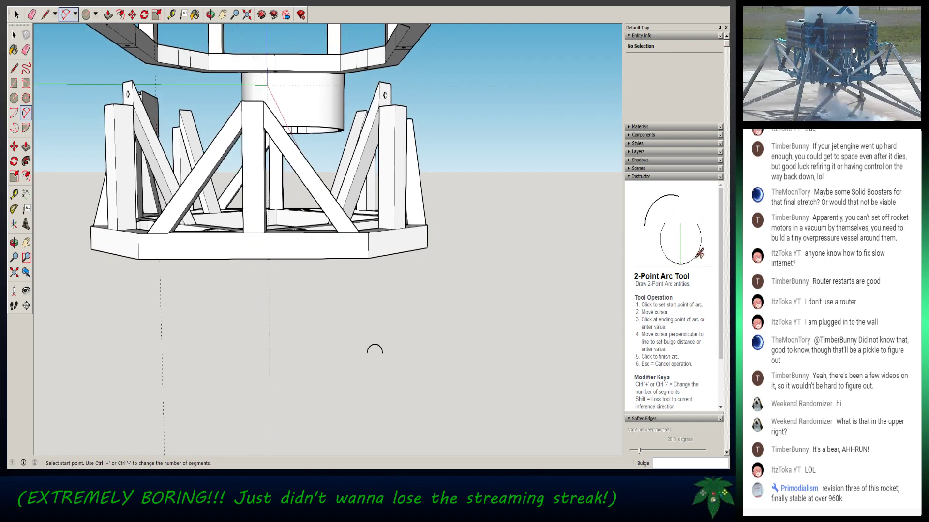
pyautogui.moveTo(375, 350); pyautogui.dragTo(363, 149, button='middle')
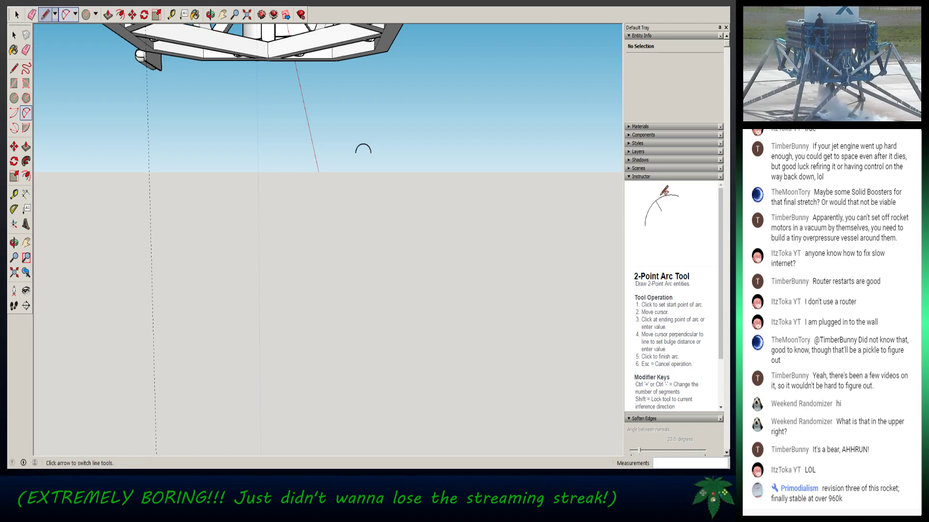
pyautogui.click(171, 15)
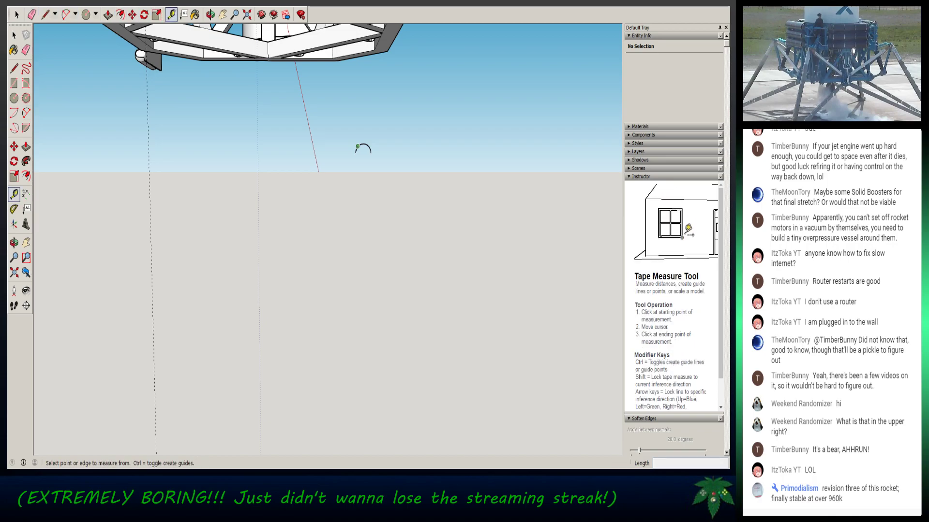
pyautogui.click(363, 145)
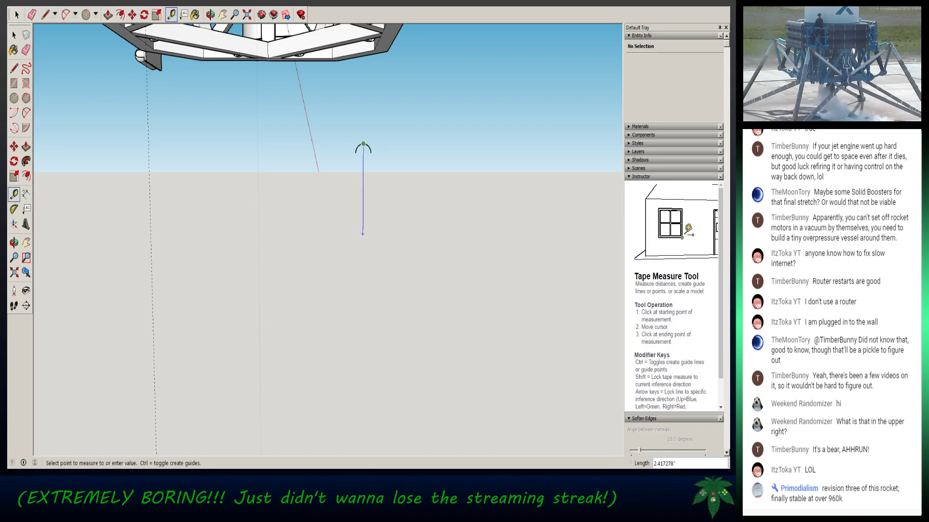
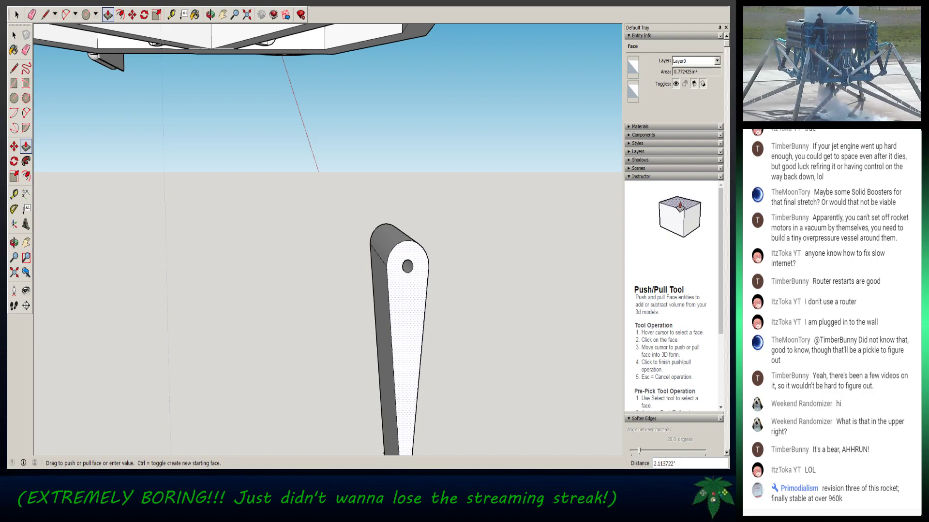
# - Extrude the tapered, round-topped profile with the hole 3.5 inches into a solid
pyautogui.press('Return')
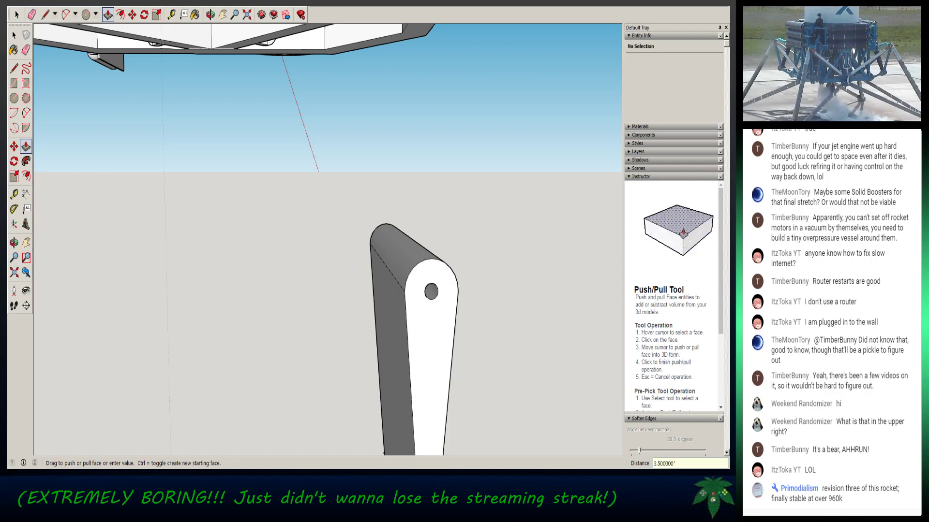
pyautogui.scroll(-3, 397, 329)
pyautogui.moveTo(413, 339); pyautogui.dragTo(339, 217, button='middle')
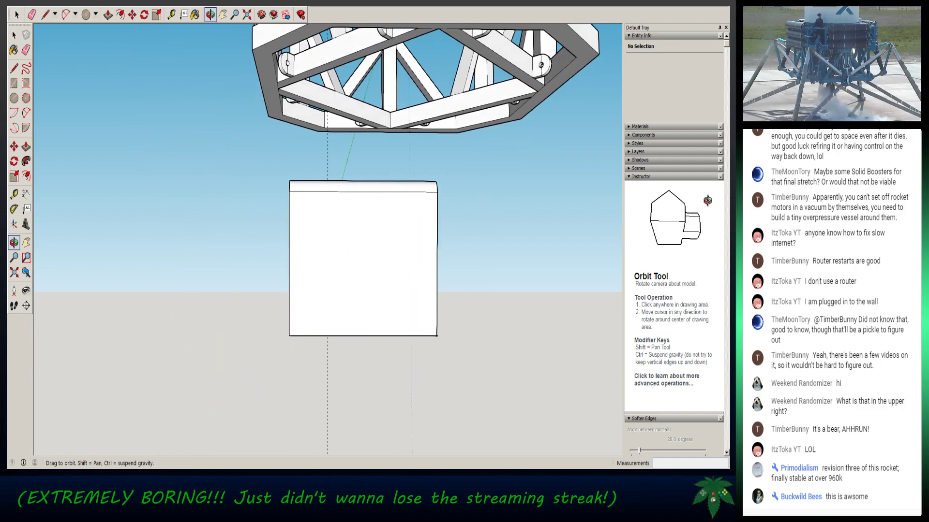
pyautogui.press('p')
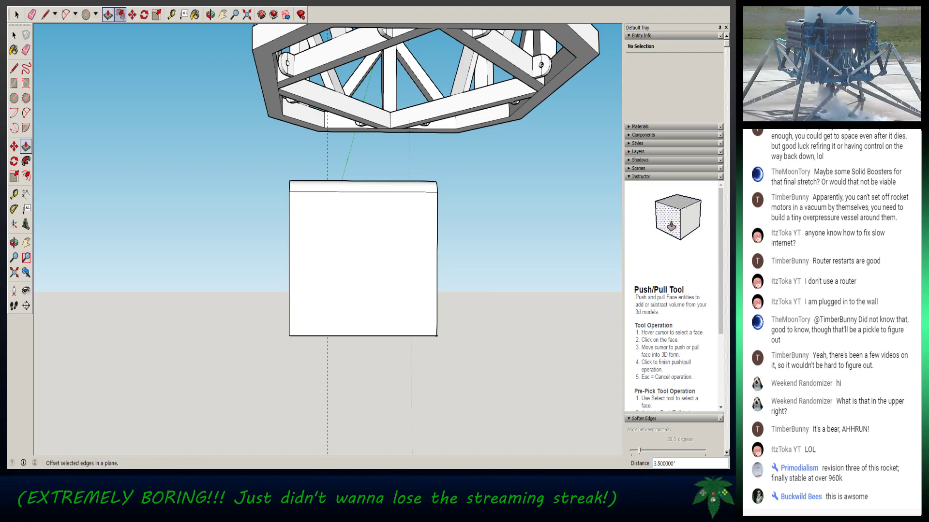
pyautogui.click(17, 15)
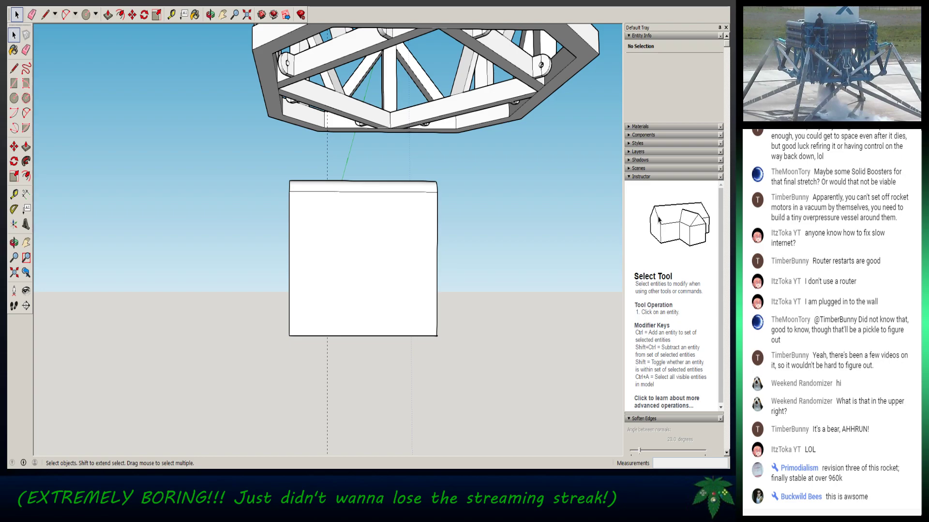
pyautogui.moveTo(290, 203); pyautogui.dragTo(401, 244, button='middle')
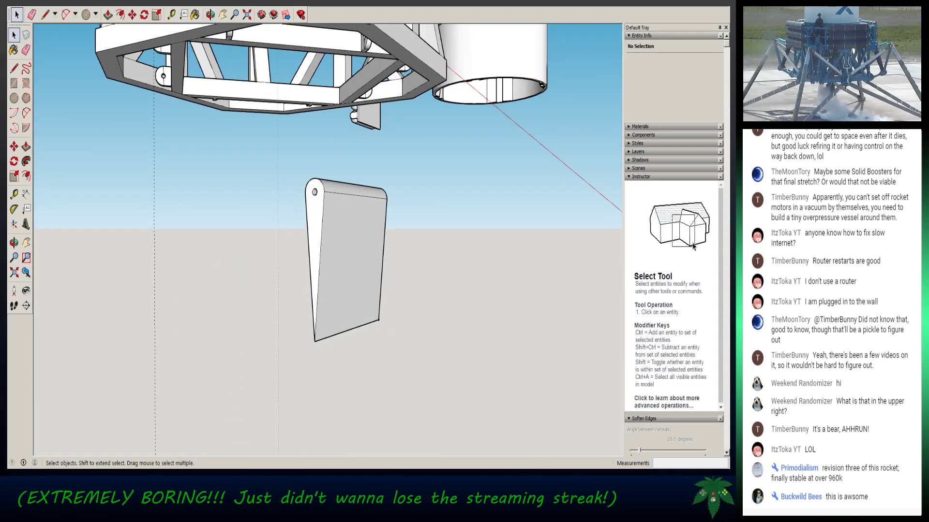
# - Draw a line across the end face between the arc's two ends through the hole, and delete the segment inside the hole
pyautogui.click(45, 15)
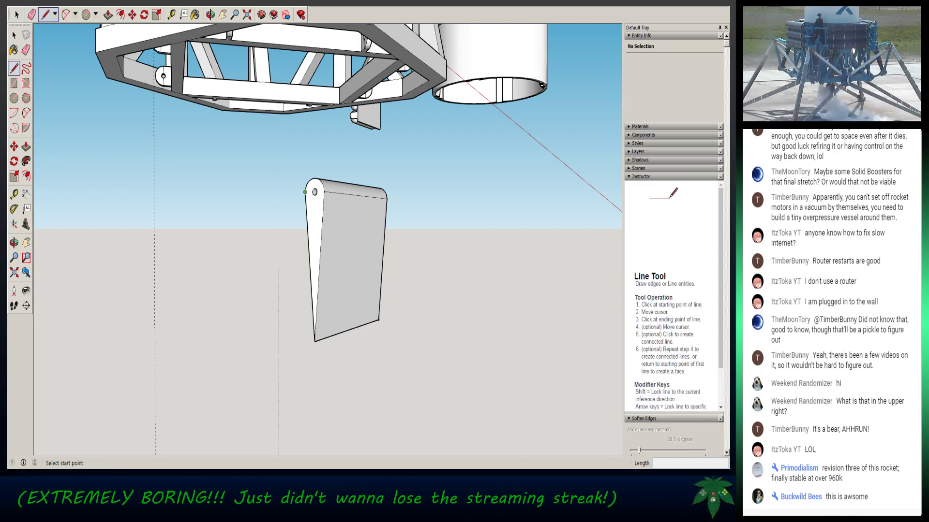
pyautogui.click(305, 192)
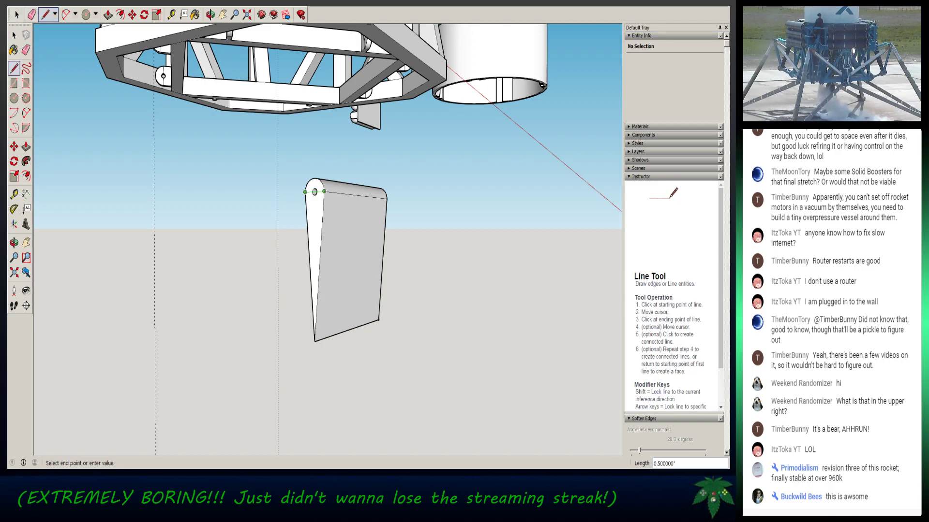
pyautogui.click(324, 192)
pyautogui.press('space')
pyautogui.scroll(3, 306, 196)
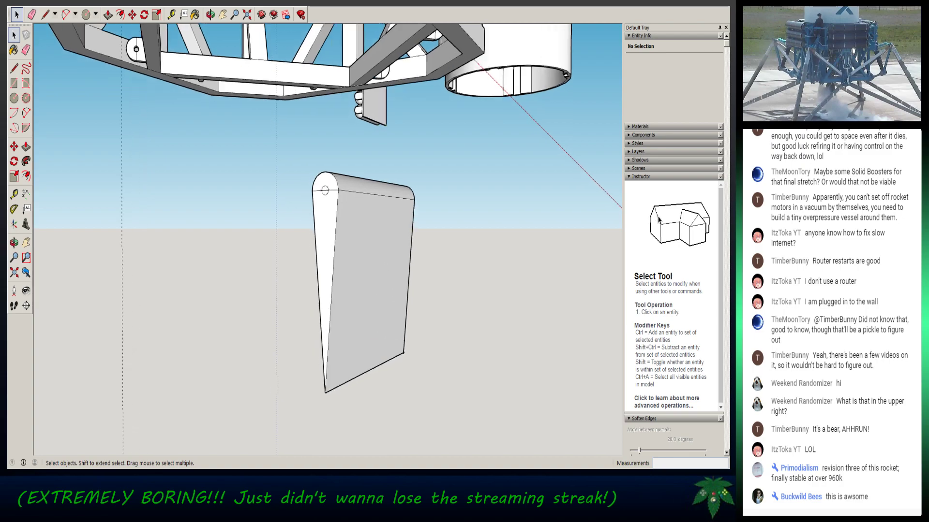
pyautogui.click(328, 193)
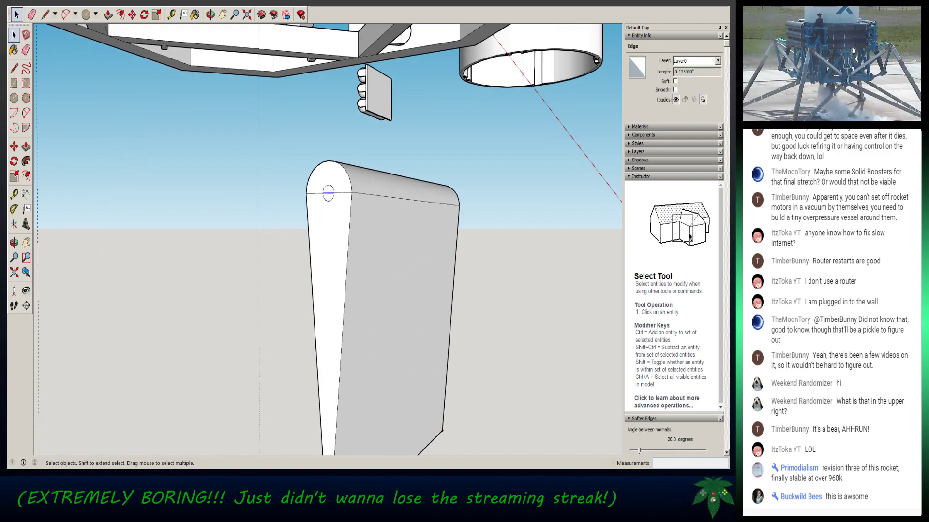
pyautogui.press('Escape')
pyautogui.scroll(-3, 374, 231)
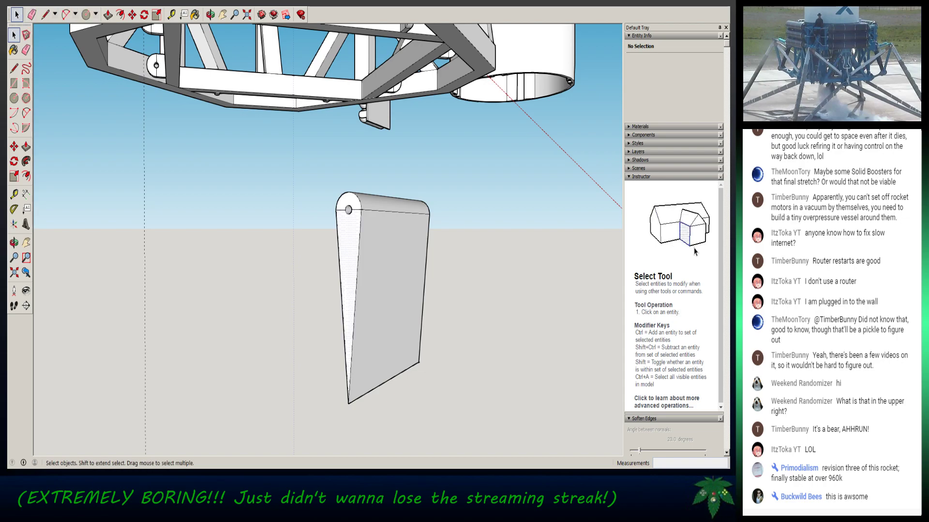
pyautogui.click(144, 14)
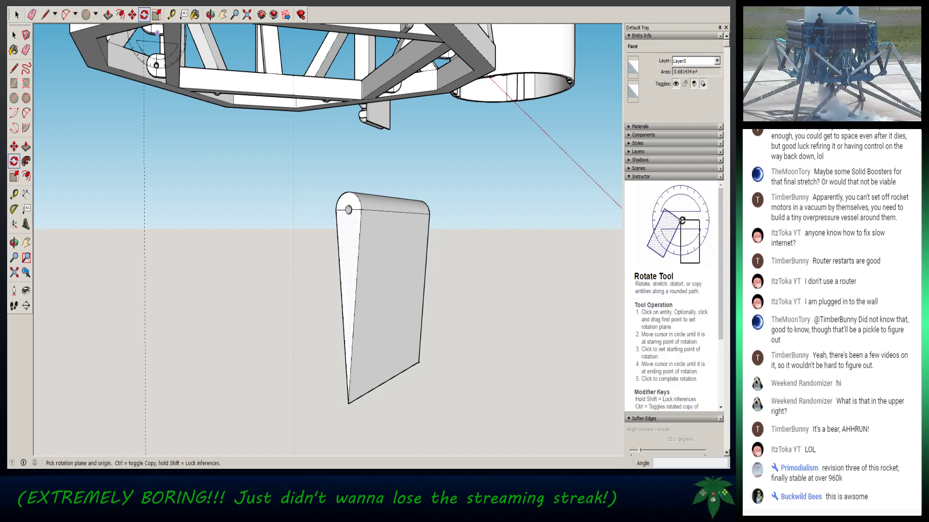
pyautogui.scroll(5, 344, 203)
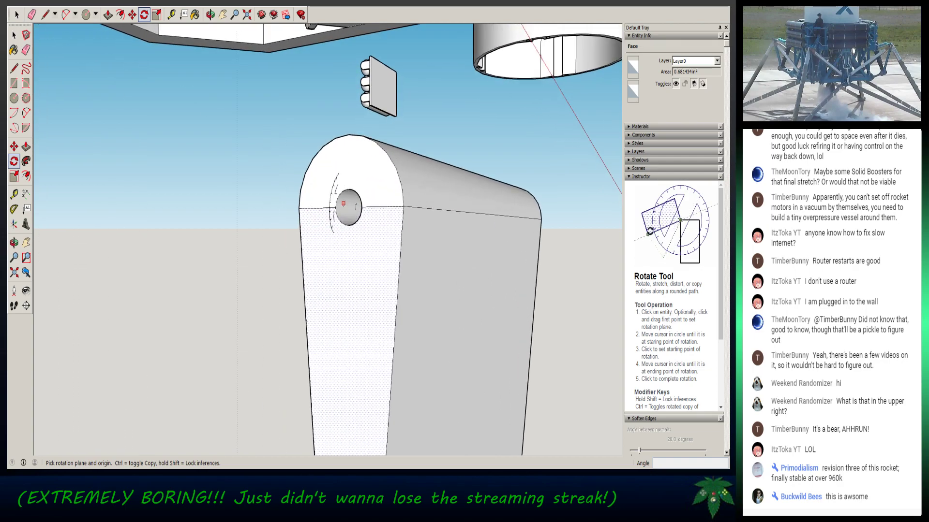
pyautogui.moveTo(336, 208); pyautogui.dragTo(382, 202, button='middle')
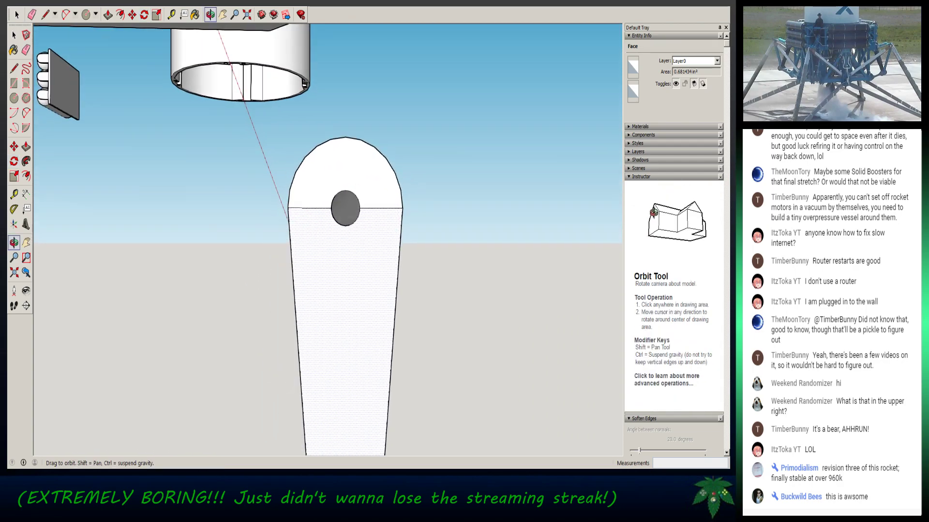
pyautogui.moveTo(307, 206); pyautogui.dragTo(338, 207, button='middle')
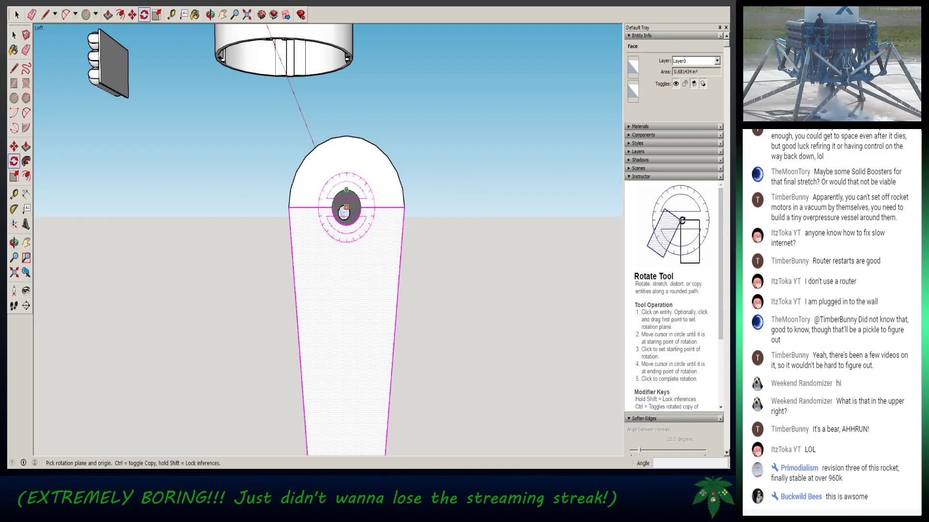
pyautogui.click(344, 209)
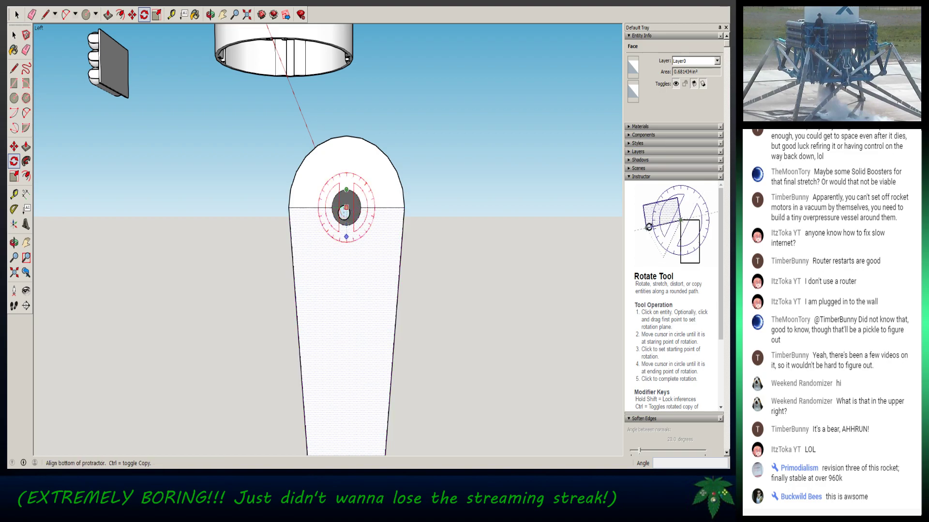
pyautogui.press('Escape')
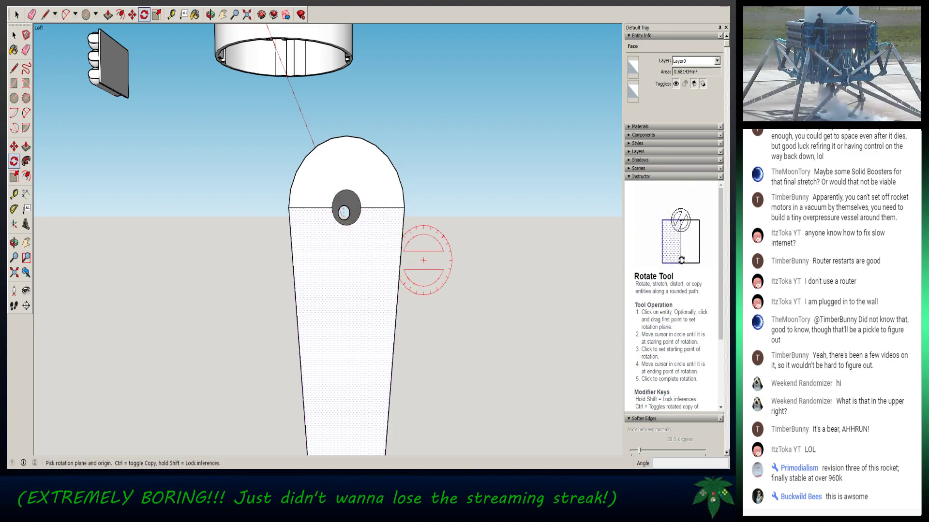
# - Rotate the lower part of the end face inward about the dividing line, trying 15 degrees and settling on 10 degrees
pyautogui.moveTo(484, 298); pyautogui.dragTo(152, 303, button='middle')
pyautogui.scroll(-1, 152, 303)
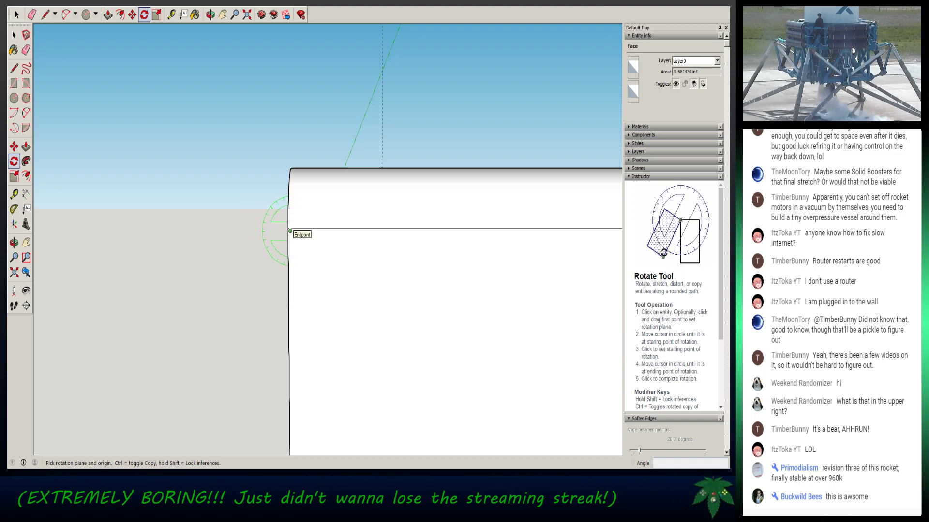
pyautogui.click(290, 227)
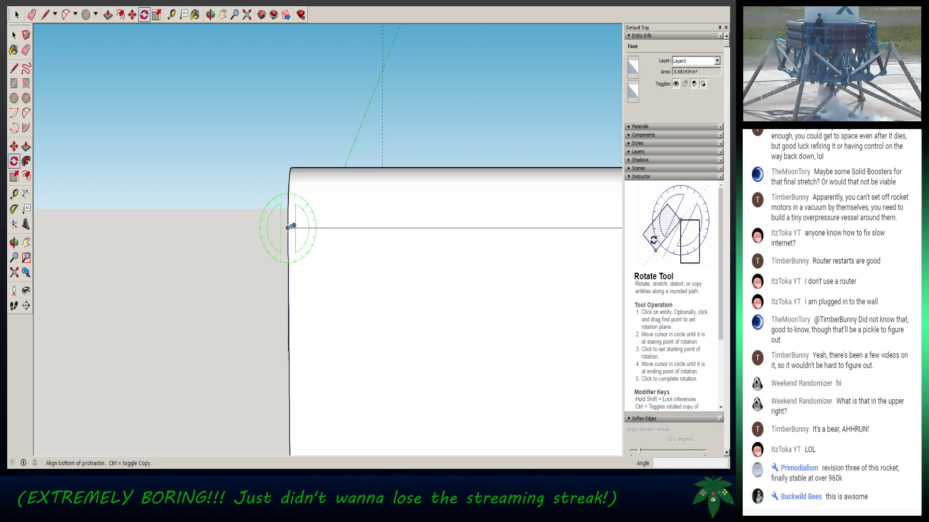
pyautogui.moveTo(290, 227); pyautogui.dragTo(338, 45, button='middle')
pyautogui.scroll(-5, 333, 116)
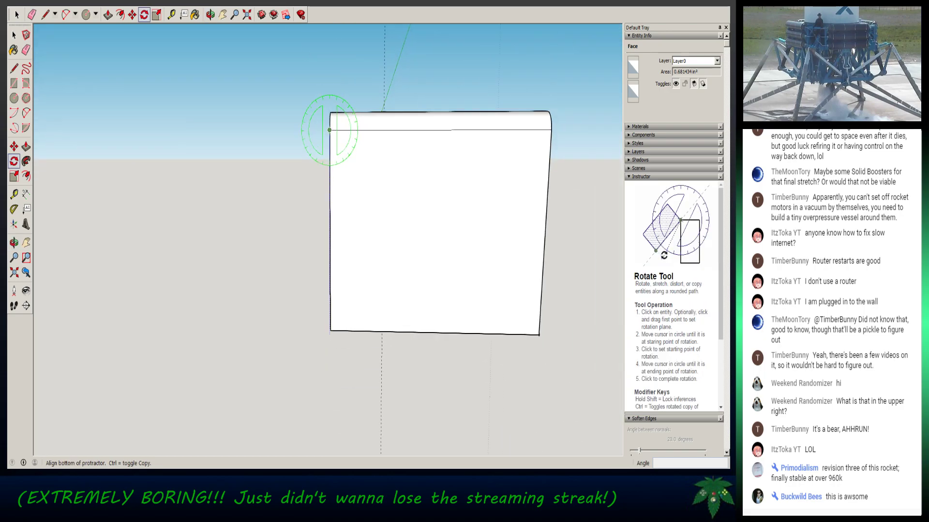
pyautogui.click(330, 331)
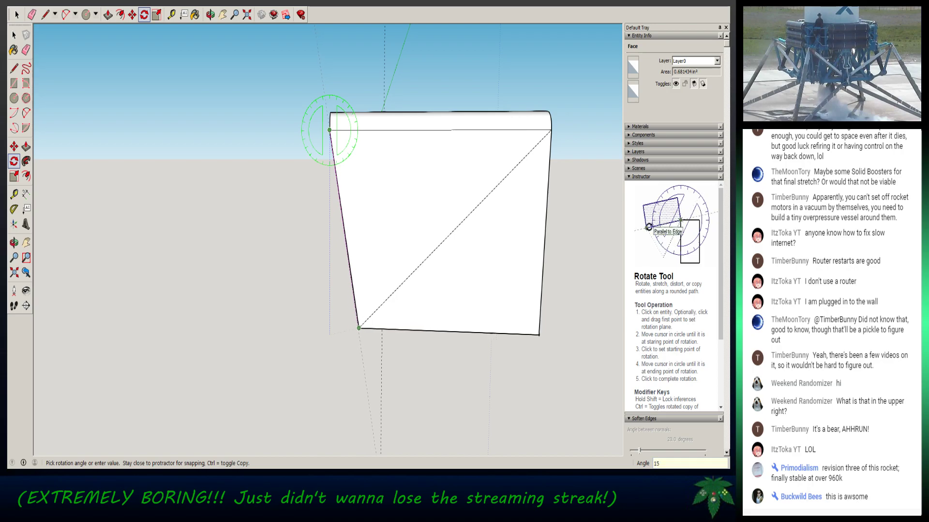
pyautogui.write('15')
pyautogui.press('Return')
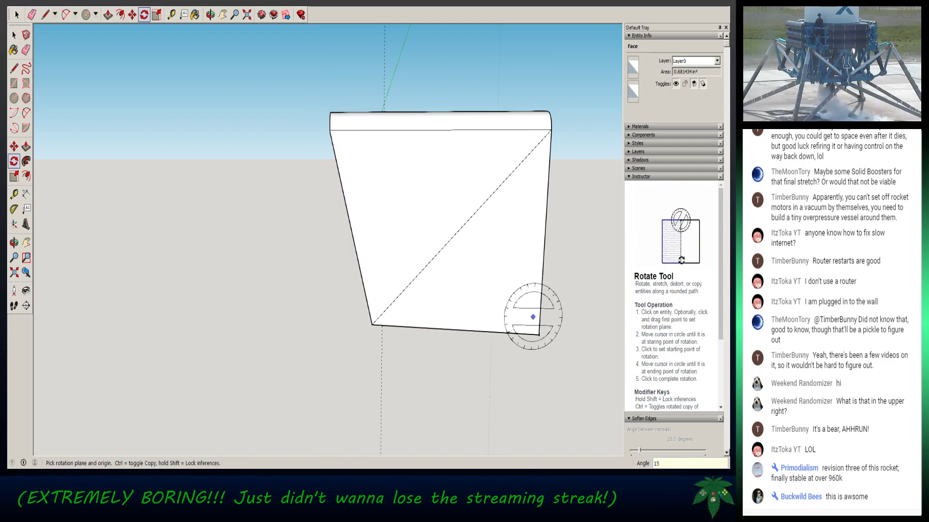
pyautogui.hotkey('ctrl', 'z')
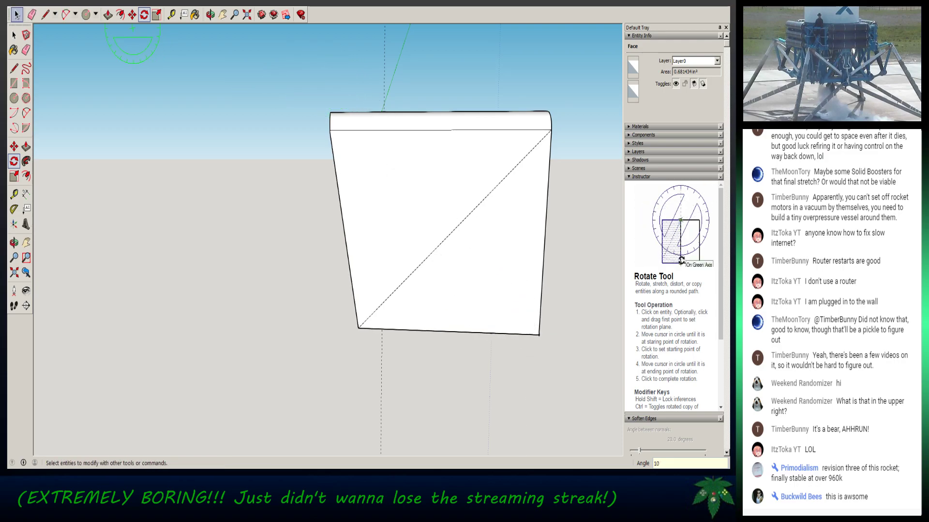
# - Draw a line across the opposite end face between the arc's two ends through the hole, and delete the segment inside the hole
pyautogui.click(17, 15)
pyautogui.moveTo(310, 228); pyautogui.dragTo(208, 208, button='middle')
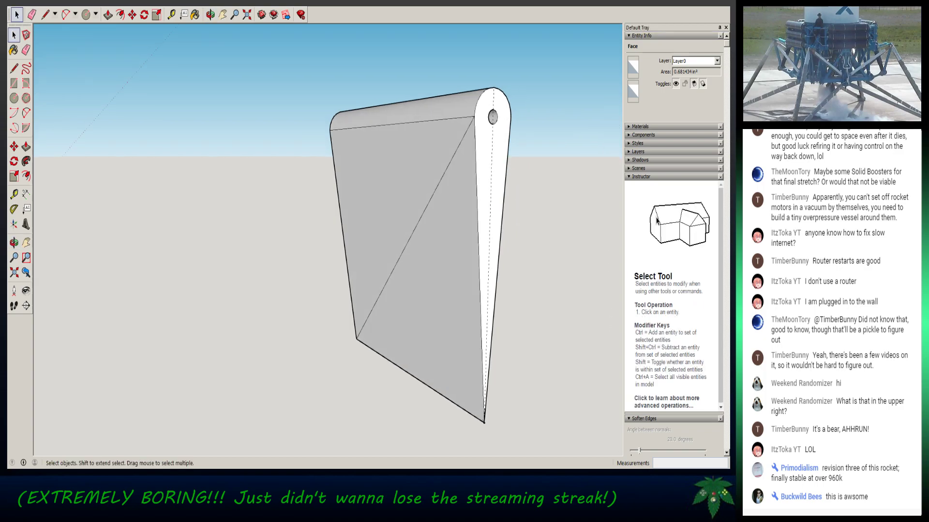
pyautogui.click(491, 203)
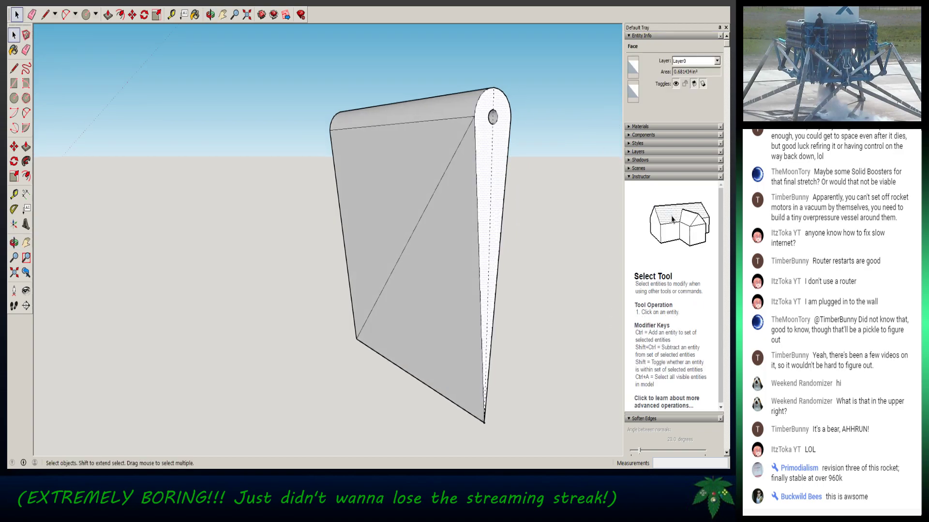
pyautogui.press('l')
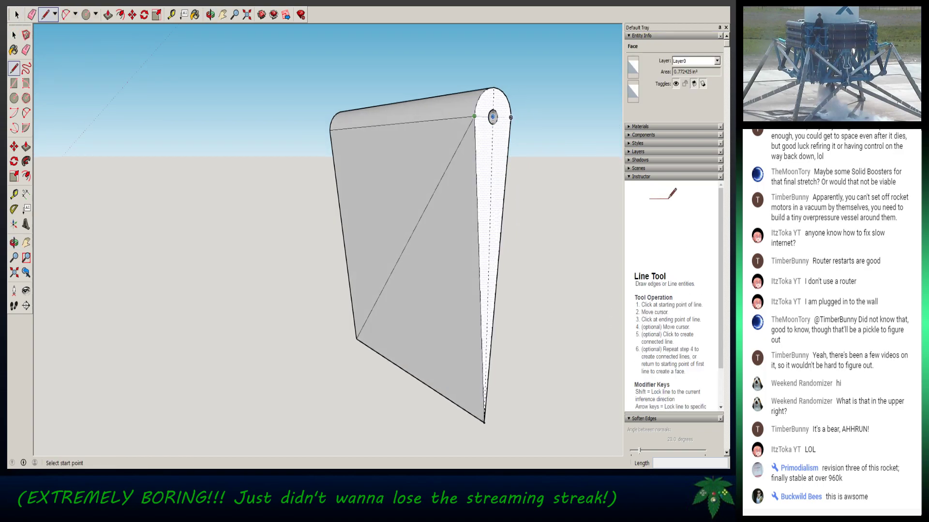
pyautogui.click(492, 117)
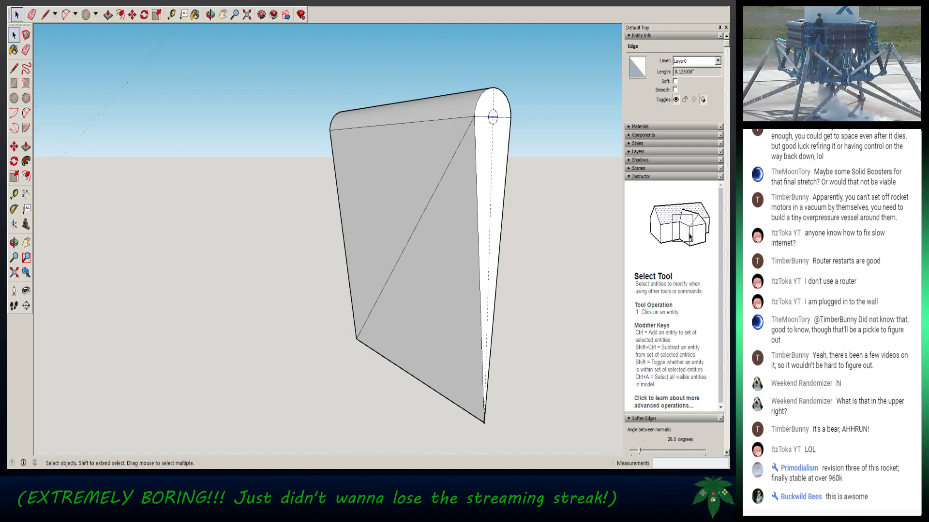
pyautogui.click(490, 118)
pyautogui.press('Delete')
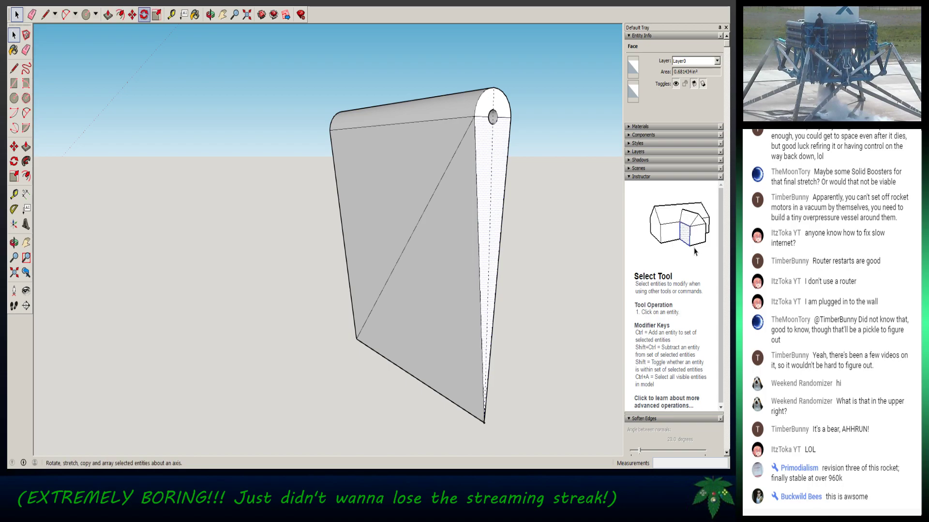
# - Rotate the lower part of this second end face 10 degrees inward about the outer end of its dividing line
pyautogui.click(144, 14)
pyautogui.moveTo(249, 208); pyautogui.dragTo(416, 182, button='middle')
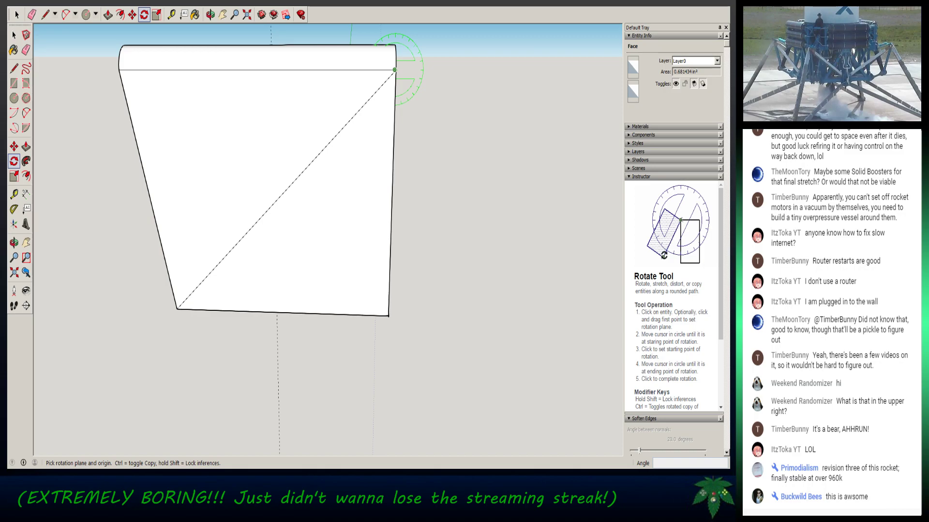
pyautogui.click(393, 69)
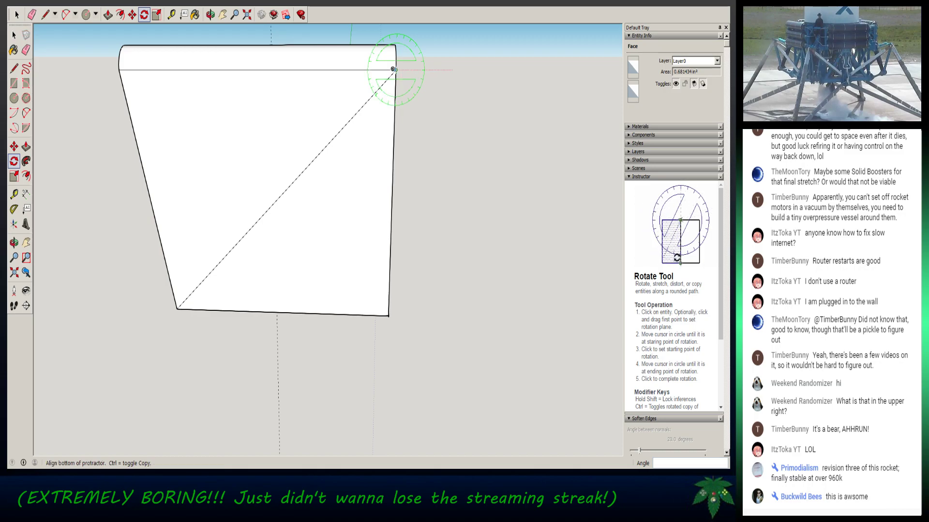
pyautogui.click(388, 315)
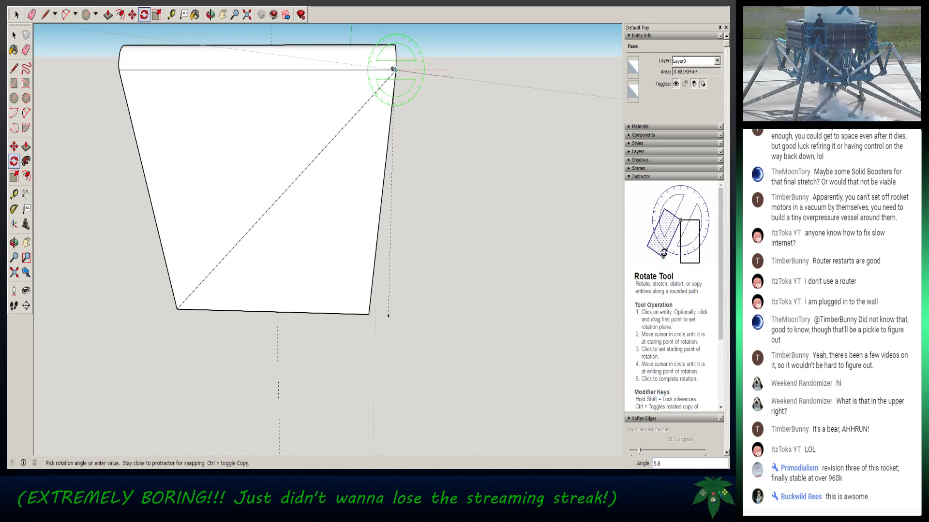
pyautogui.write('10')
pyautogui.press('Return')
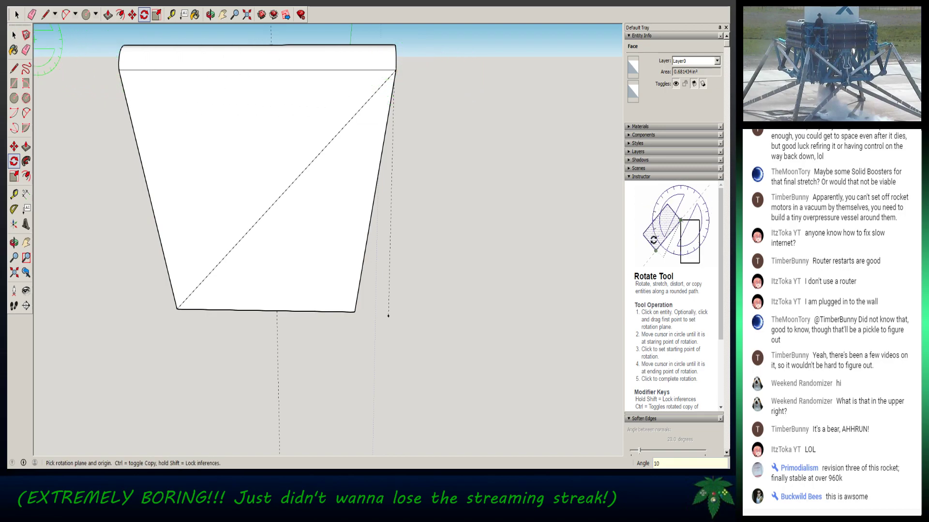
# - Try softening all edges of the model with the angle between normals raised to about 105 degrees
pyautogui.click(14, 34)
pyautogui.hotkey('ctrl', 'a')
pyautogui.rightClick(257, 125)
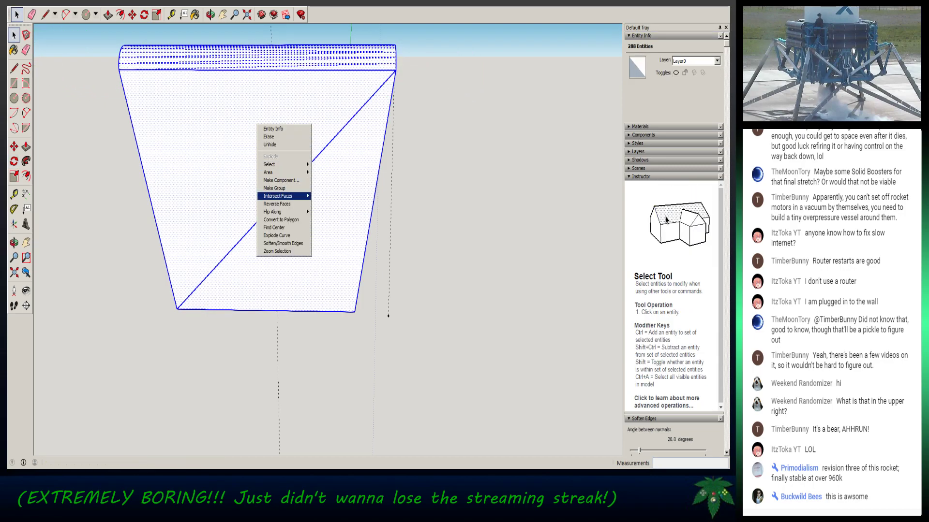
pyautogui.click(282, 243)
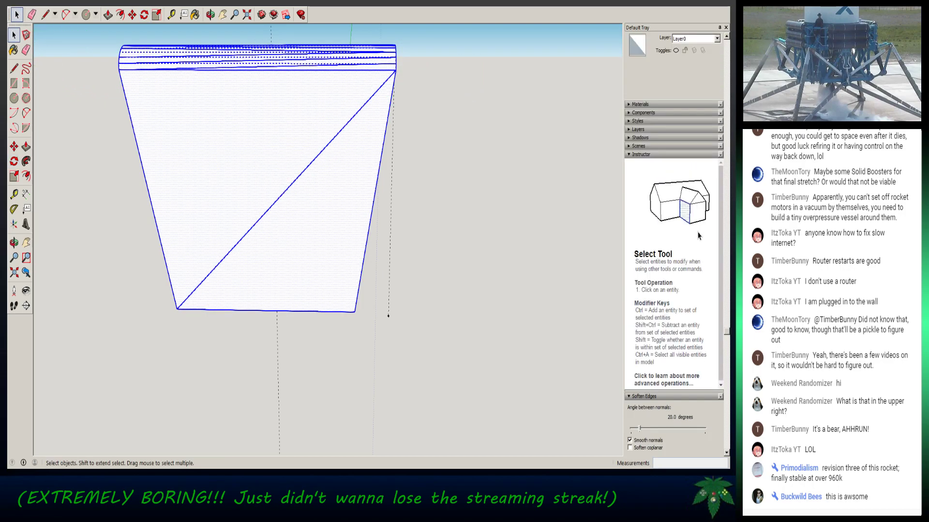
pyautogui.moveTo(640, 428); pyautogui.dragTo(674, 428)
pyautogui.click(488, 290)
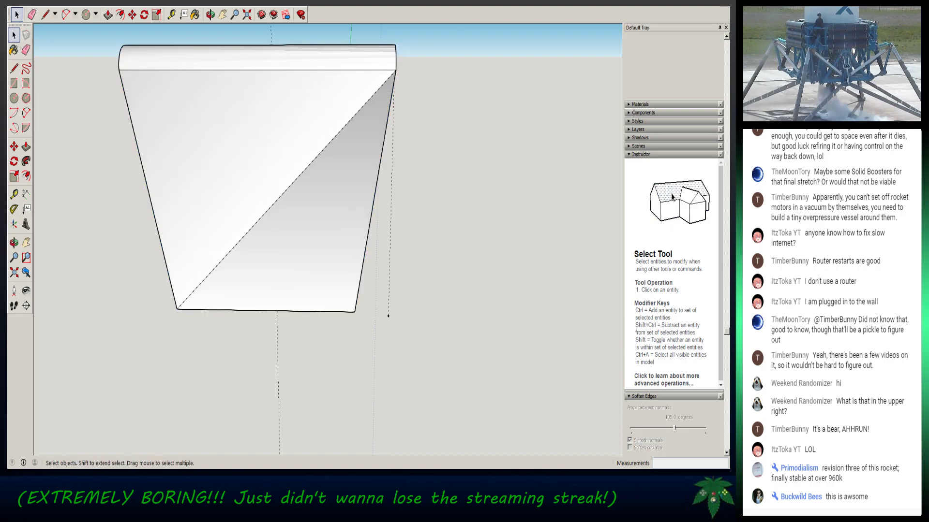
# - Soften the leg's edges at a 35.6-degree angle between normals, with coplanar softening enabled
pyautogui.moveTo(483, 290)
pyautogui.mouseDown(button='middle')
pyautogui.moveTo(435, 270)
pyautogui.moveTo(310, 264)
pyautogui.moveTo(474, 275)
pyautogui.moveTo(484, 285)
pyautogui.mouseUp(button='middle')
pyautogui.moveTo(338, 217); pyautogui.dragTo(351, 249, button='middle')
pyautogui.tripleClick(338, 242)
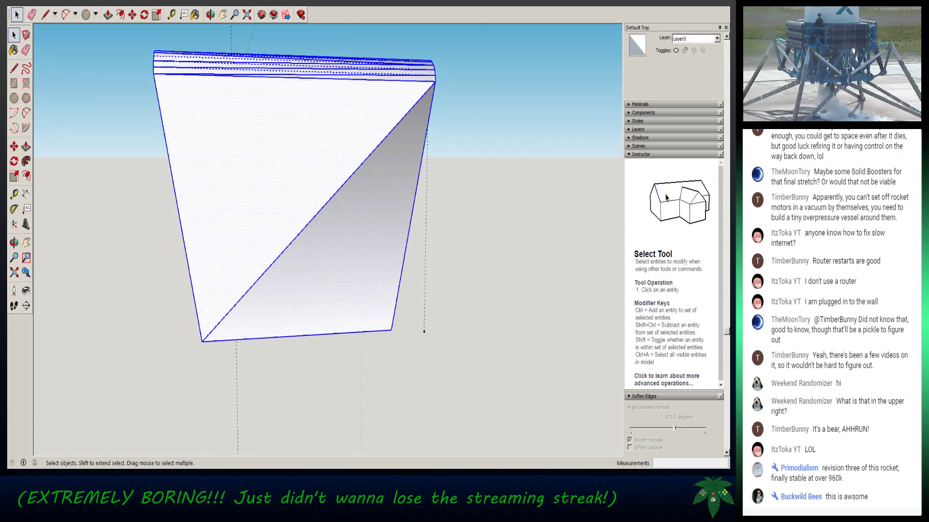
pyautogui.moveTo(675, 429); pyautogui.dragTo(656, 428)
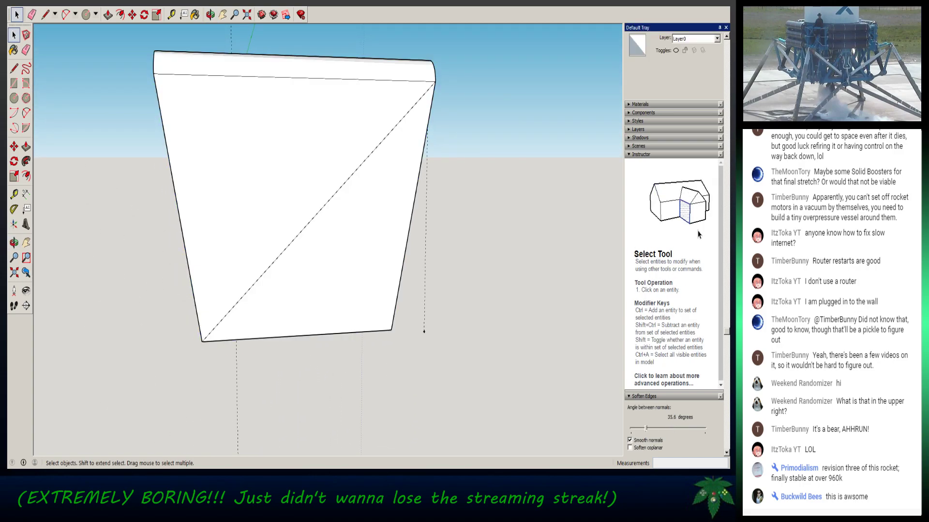
pyautogui.click(629, 447)
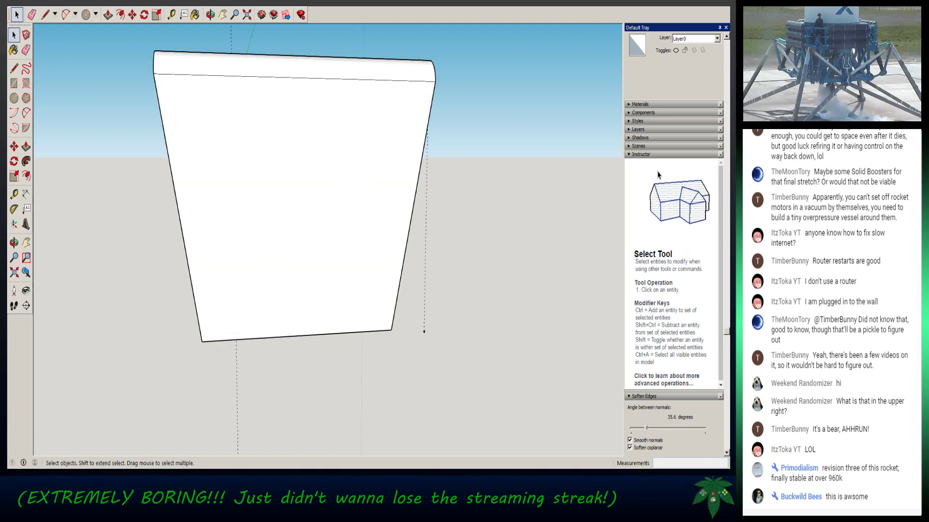
pyautogui.click(484, 242)
# - Make the leg's connected geometry into a group
pyautogui.moveTo(290, 242); pyautogui.dragTo(268, 265, button='middle')
pyautogui.scroll(-2, 269, 264)
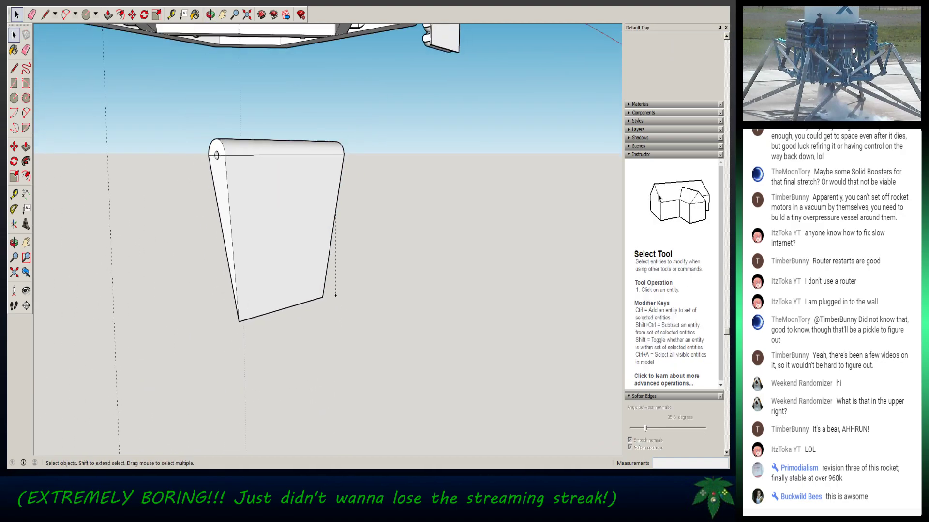
pyautogui.tripleClick(278, 221)
pyautogui.rightClick(278, 220)
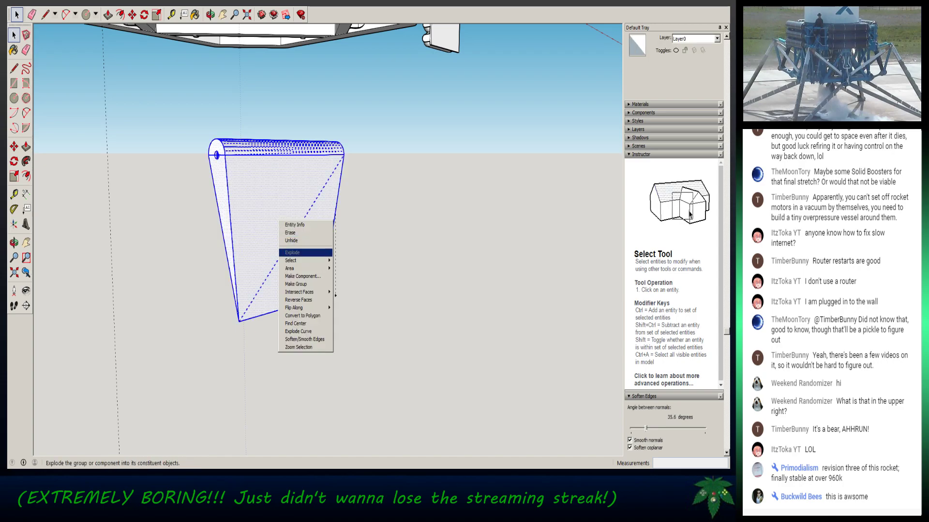
pyautogui.click(296, 284)
pyautogui.click(387, 285)
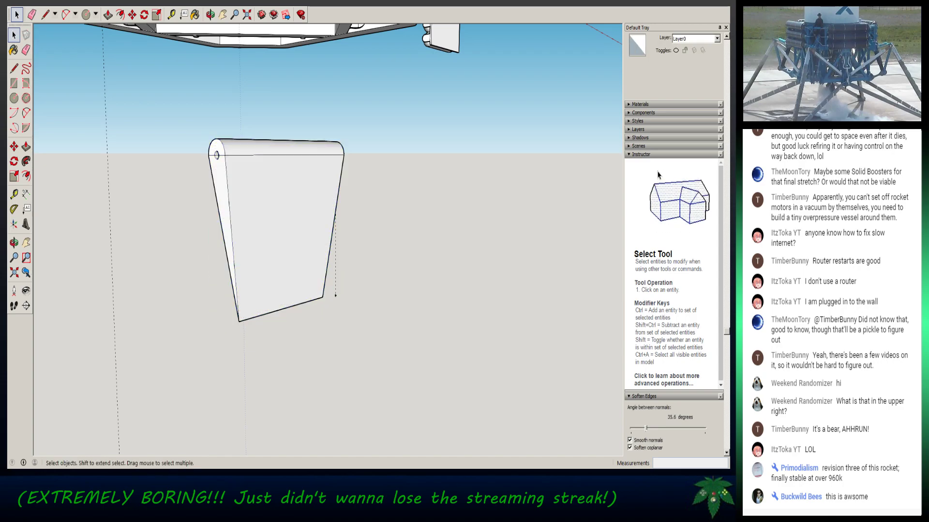
# - Examine the grouped leg's holed end face, tapered sides and position relative to the bottom frame
pyautogui.scroll(7, 218, 170)
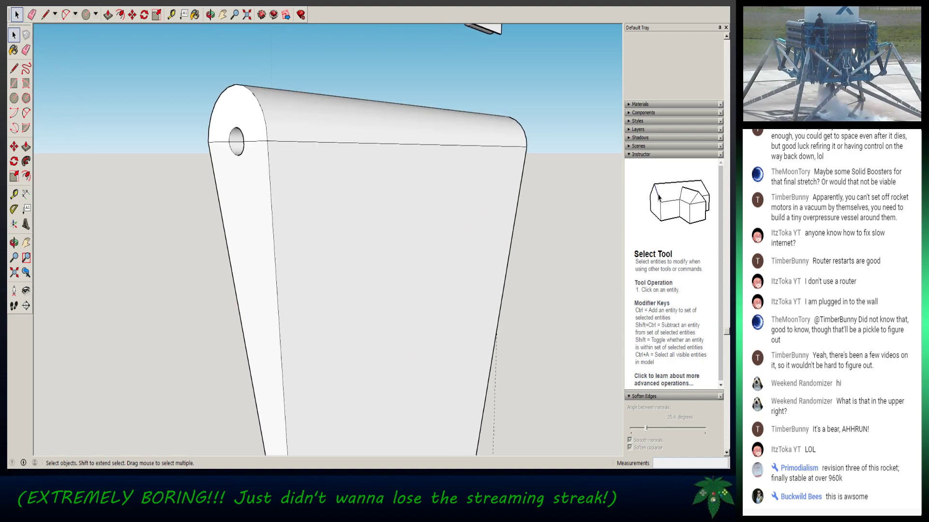
pyautogui.moveTo(218, 169)
pyautogui.mouseDown(button='middle')
pyautogui.moveTo(333, 180)
pyautogui.moveTo(317, 179)
pyautogui.mouseUp(button='middle')
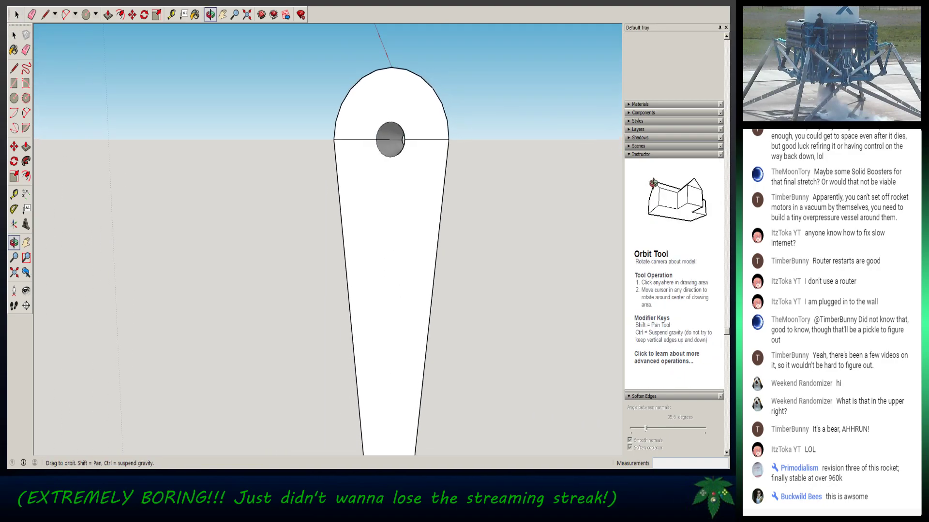
pyautogui.scroll(-8, 395, 194)
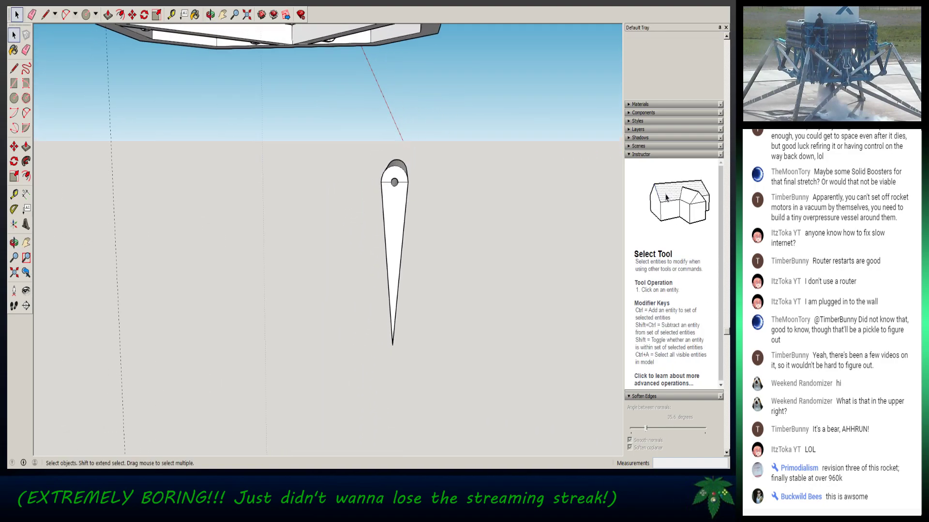
pyautogui.scroll(-1, 395, 194)
pyautogui.moveTo(395, 195); pyautogui.dragTo(227, 252, button='middle')
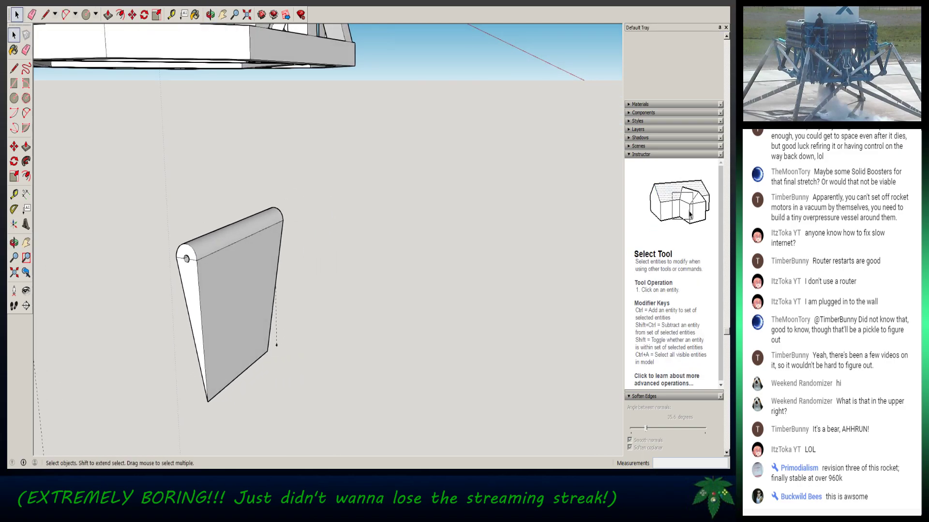
pyautogui.moveTo(228, 252); pyautogui.dragTo(295, 321, button='middle')
pyautogui.moveTo(310, 212); pyautogui.dragTo(348, 189, button='middle')
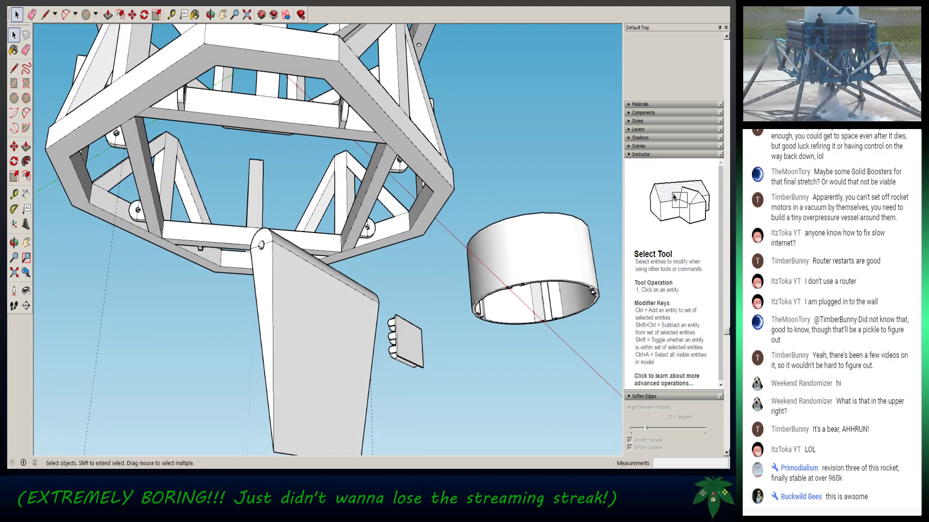
# - Start rotating the leg group, placing the rotation centre on the inner crossbeam of the octagonal bottom frame
pyautogui.tripleClick(317, 329)
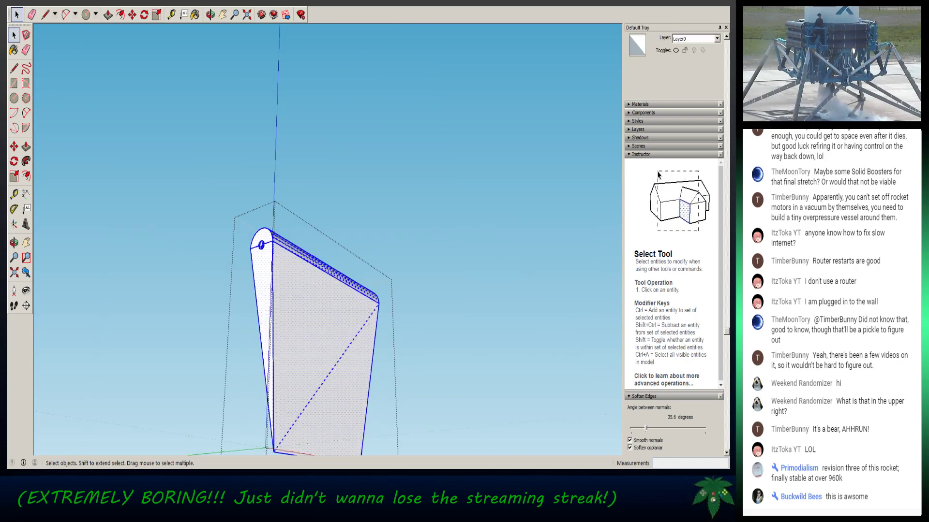
pyautogui.click(416, 270)
pyautogui.click(317, 328)
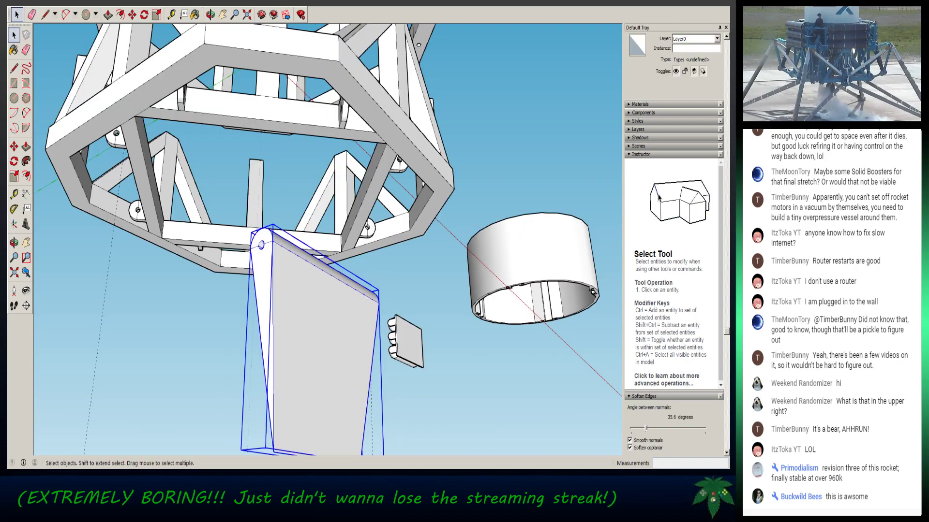
pyautogui.click(144, 15)
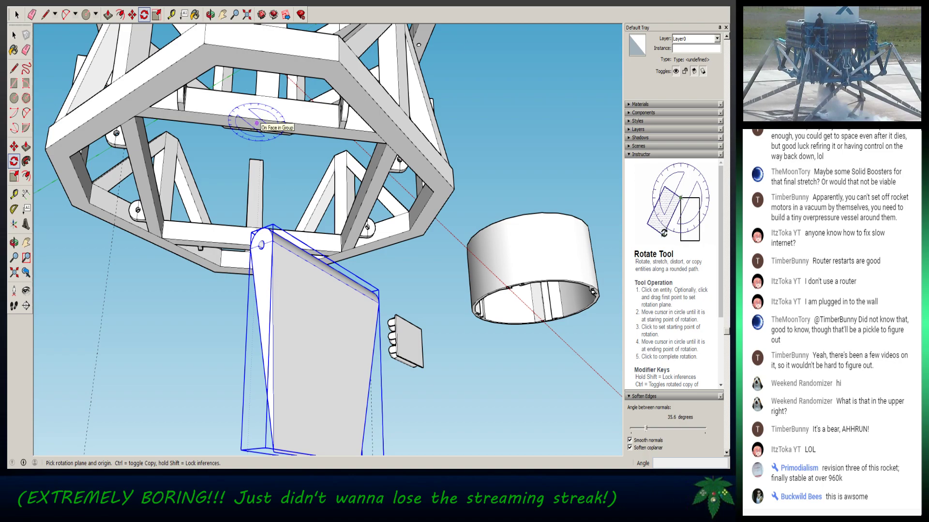
pyautogui.click(256, 123)
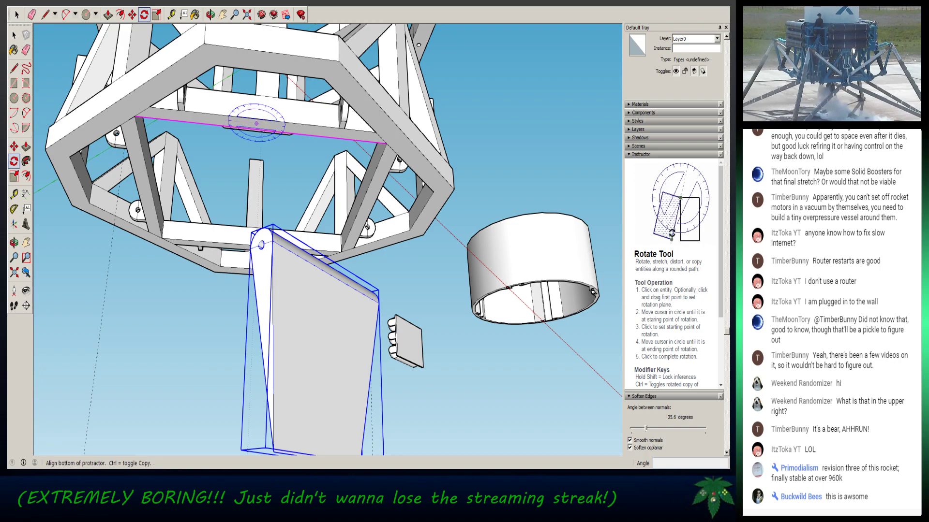
# - Rotate the tapered panel 45 degrees, using the frame's crossbar edge as the starting direction
pyautogui.click(385, 143)
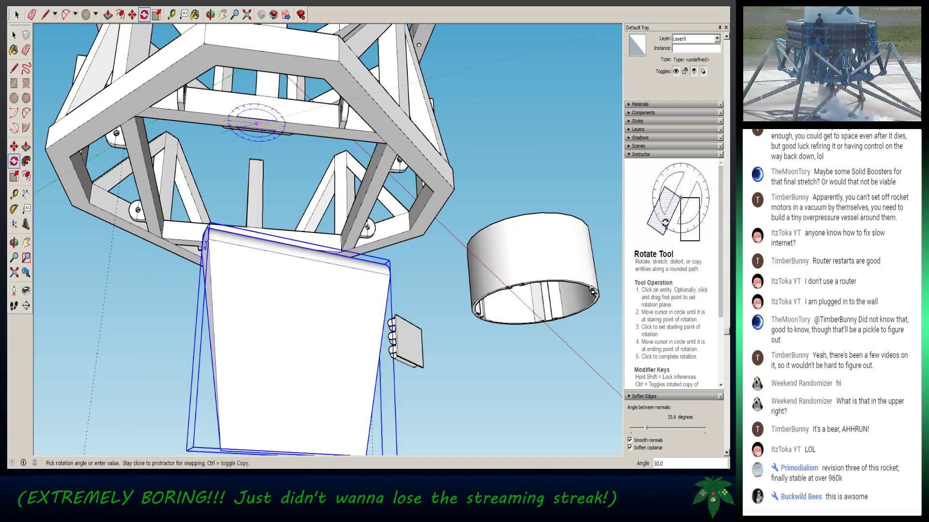
pyautogui.write('45')
pyautogui.press('Return')
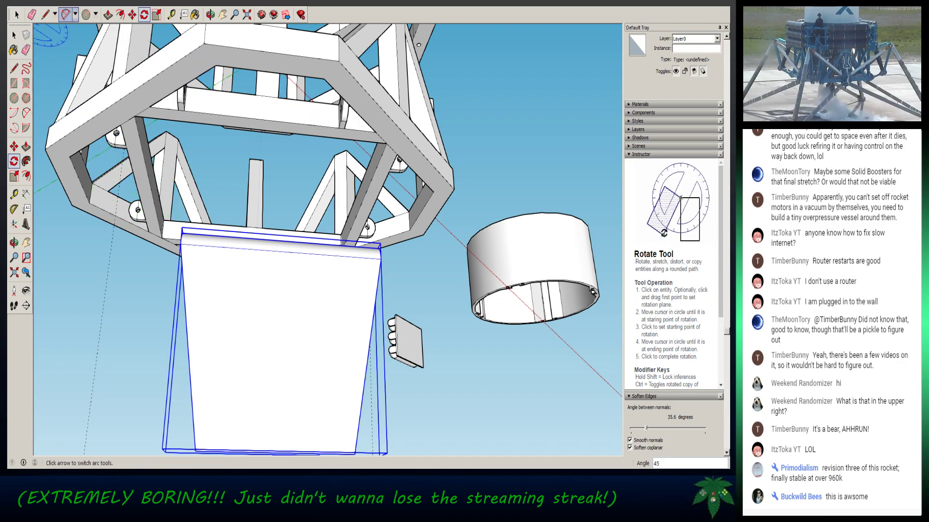
# - Move the tapered panel by an endpoint beside its pivot hole onto the mounting lug inside the lower frame
pyautogui.click(132, 15)
pyautogui.moveTo(295, 145); pyautogui.dragTo(328, 290, button='middle')
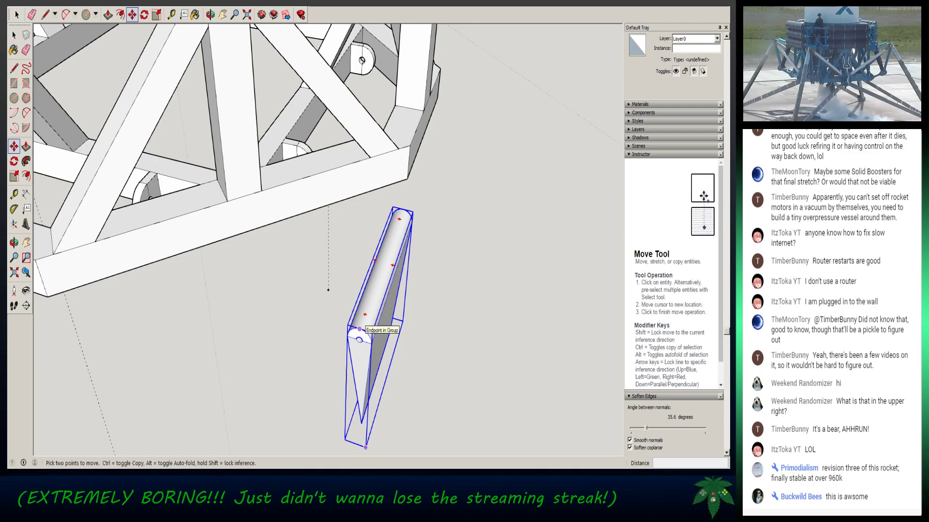
pyautogui.click(359, 330)
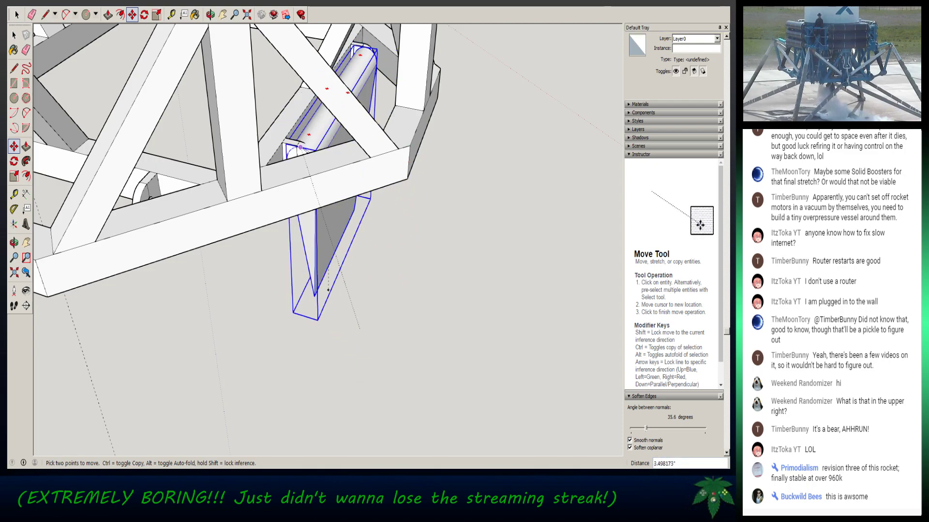
pyautogui.moveTo(300, 142); pyautogui.dragTo(334, 106, button='middle')
pyautogui.moveTo(280, 116); pyautogui.dragTo(367, 217, button='middle')
pyautogui.scroll(5, 290, 130)
pyautogui.scroll(-3, 289, 131)
pyautogui.moveTo(337, 126); pyautogui.dragTo(329, 110, button='middle')
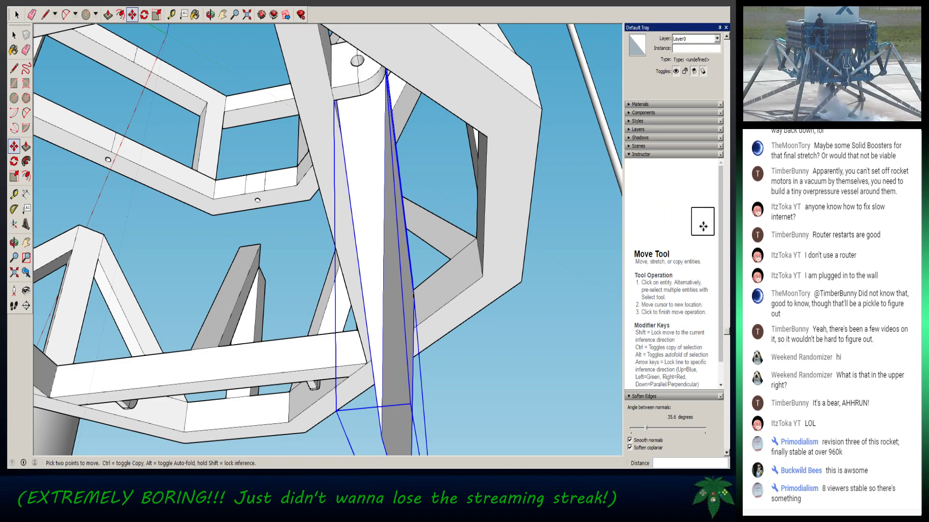
# - Shift the panel 0.0625" at the mounting lug, undoing and redoing the move to compare both positions
pyautogui.click(357, 61)
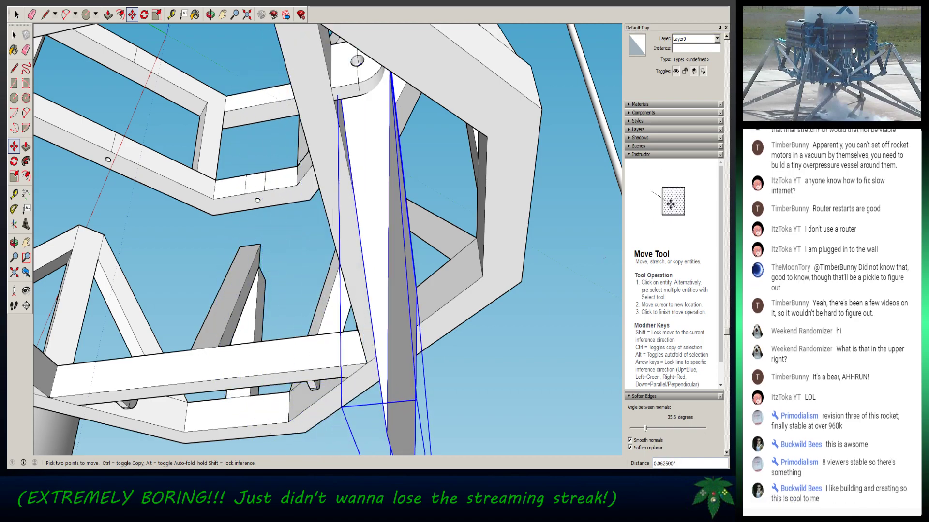
pyautogui.hotkey('ctrl', 'z')
pyautogui.hotkey('ctrl', 'y')
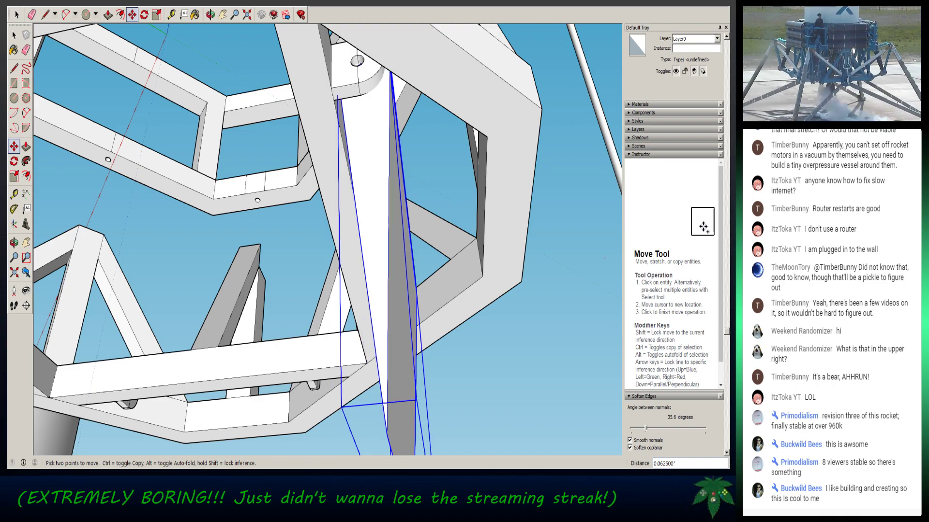
pyautogui.hotkey('ctrl', 'z')
pyautogui.hotkey('ctrl', 'y')
pyautogui.press('Escape')
pyautogui.moveTo(601, 256); pyautogui.dragTo(631, 235, button='middle')
pyautogui.moveTo(459, 133); pyautogui.dragTo(433, 155, button='middle')
pyautogui.moveTo(429, 99); pyautogui.dragTo(430, 90, button='middle')
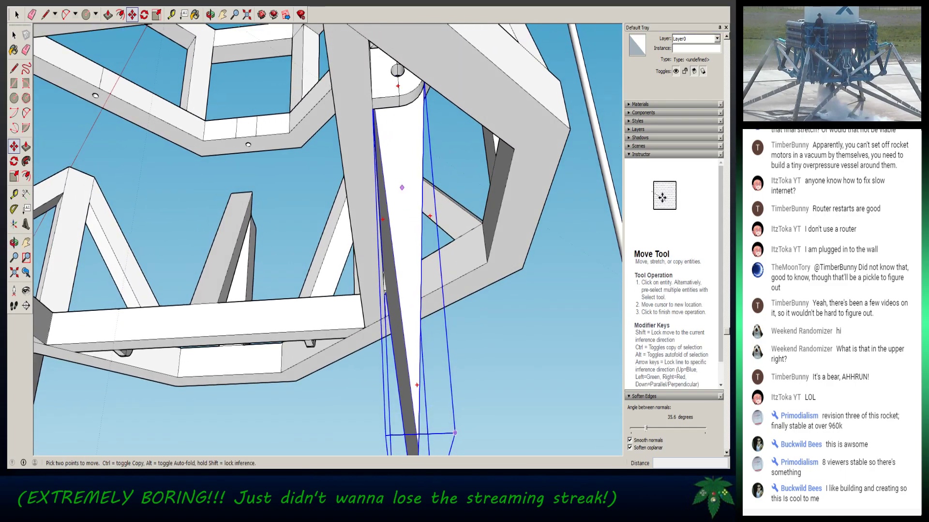
# - Undo the panel's placement in the frame
pyautogui.click(17, 14)
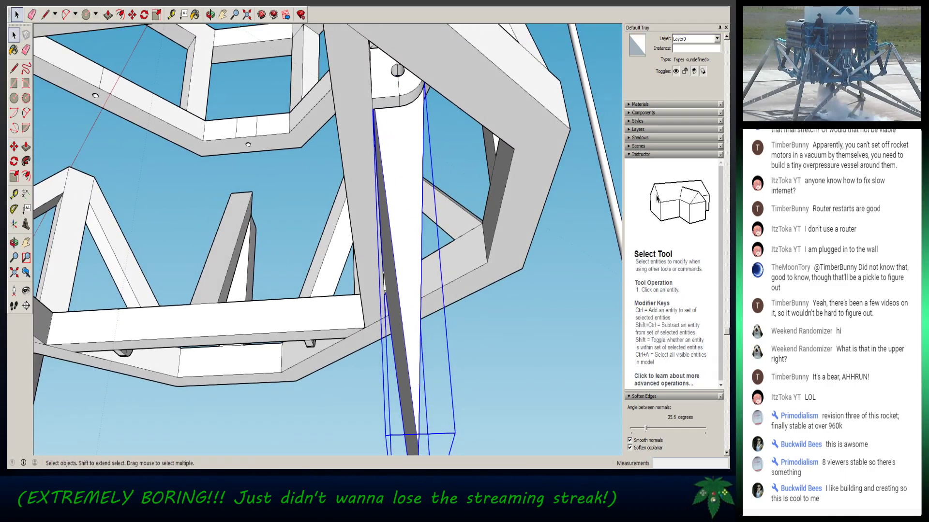
pyautogui.click(450, 78)
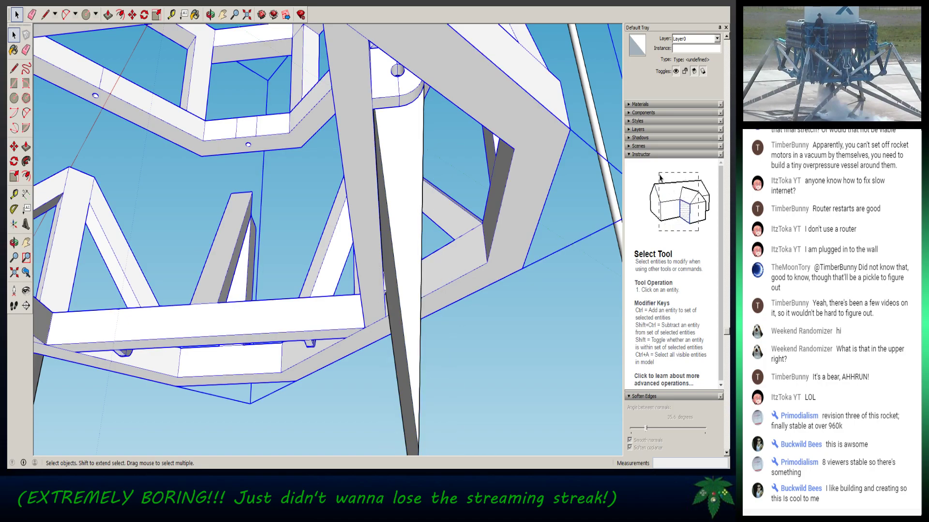
pyautogui.click(404, 194)
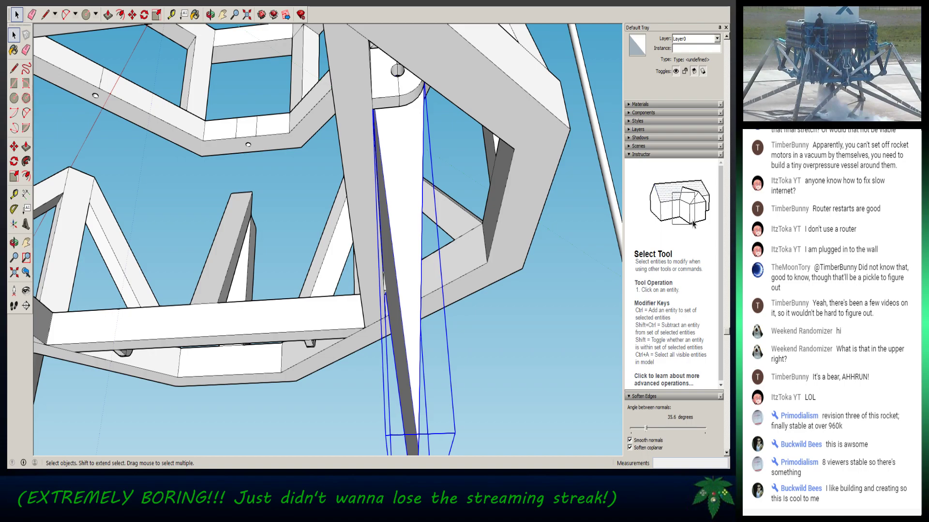
pyautogui.hotkey('ctrl', 'z')
pyautogui.scroll(-5, 411, 257)
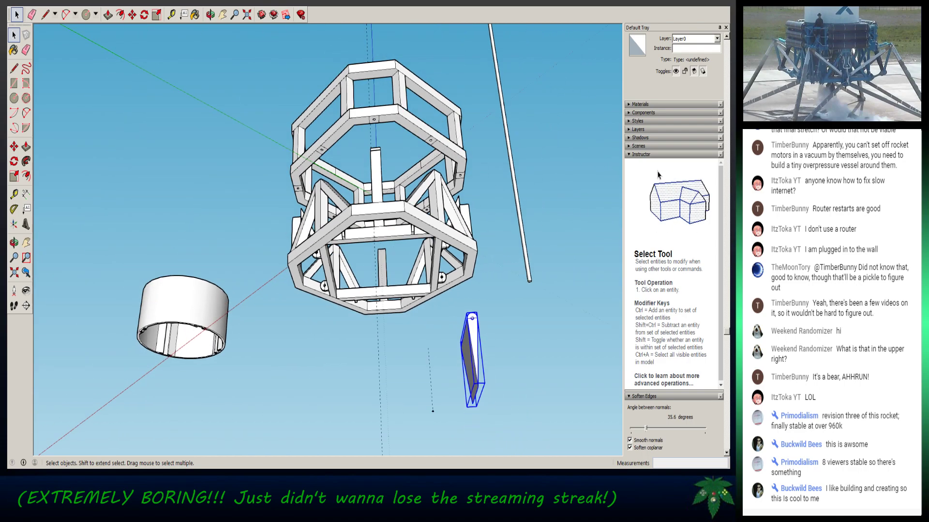
pyautogui.scroll(1, 508, 339)
pyautogui.scroll(4, 511, 352)
pyautogui.moveTo(511, 353); pyautogui.dragTo(501, 305, button='middle')
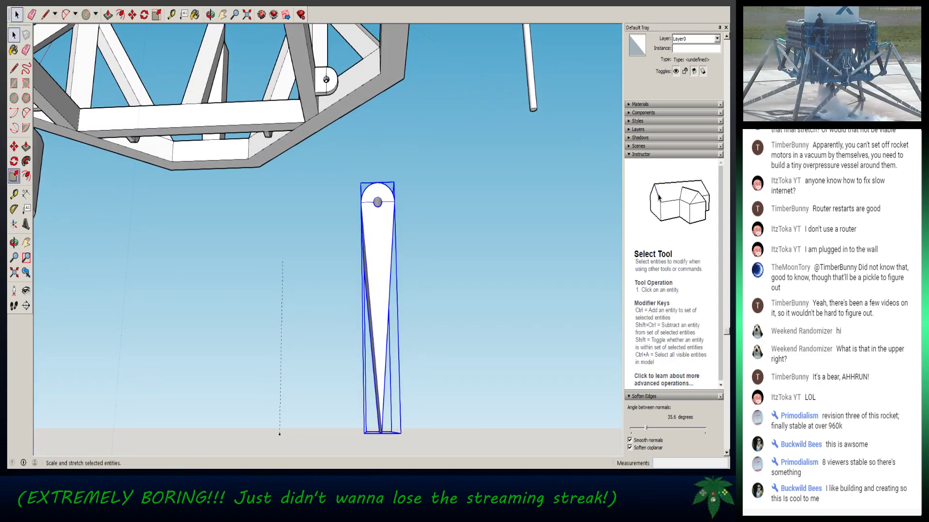
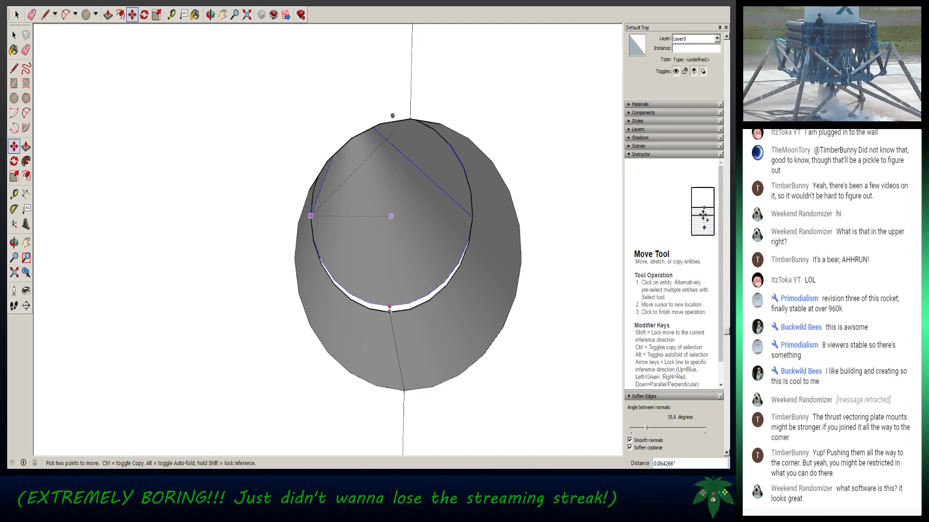
# - Move the panel so the edge of its pivot hole meets the edge of the mounting lug's hole
pyautogui.scroll(2, 311, 216)
pyautogui.moveTo(311, 215); pyautogui.dragTo(305, 209, button='middle')
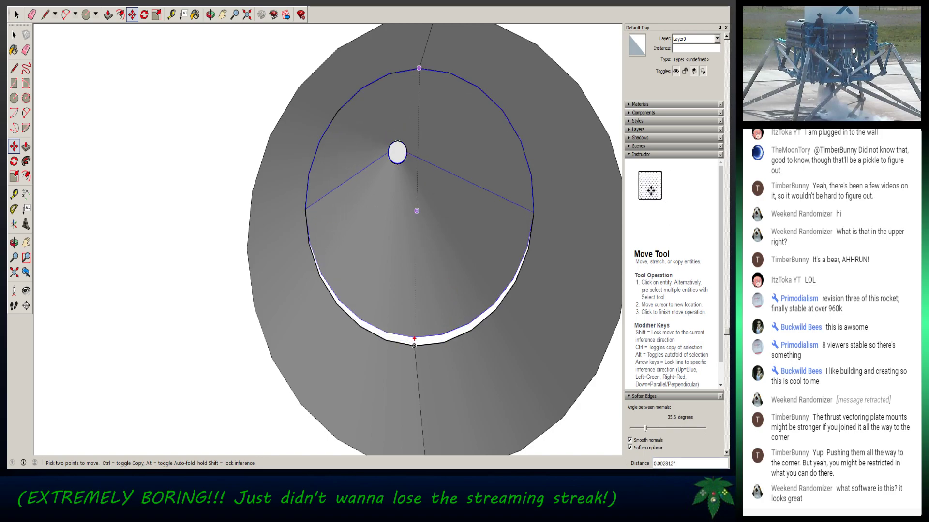
pyautogui.click(414, 345)
pyautogui.moveTo(471, 269)
pyautogui.mouseDown(button='middle')
pyautogui.moveTo(434, 258)
pyautogui.moveTo(474, 206)
pyautogui.moveTo(455, 165)
pyautogui.moveTo(462, 271)
pyautogui.mouseUp(button='middle')
pyautogui.moveTo(419, 334); pyautogui.dragTo(556, 338, button='middle')
pyautogui.moveTo(261, 251); pyautogui.dragTo(213, 249, button='middle')
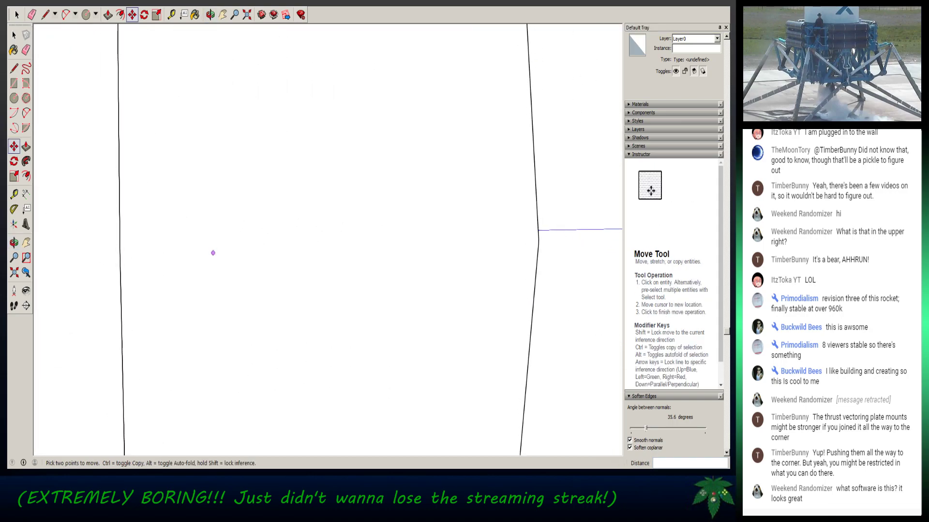
pyautogui.scroll(3, 229, 274)
pyautogui.scroll(-8, 383, 367)
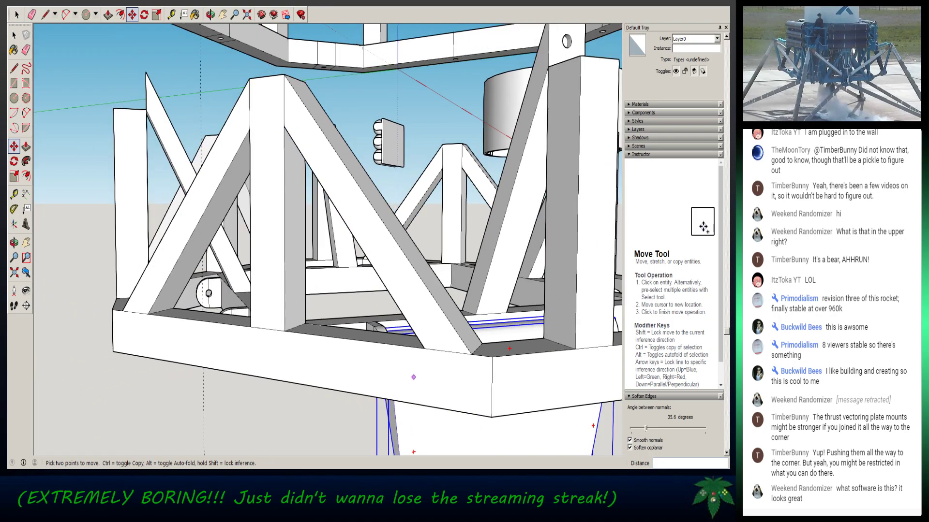
# - Test the panel's swing about the centre of the lug's hole with Rotate, finishing at 0 degrees
pyautogui.moveTo(414, 377); pyautogui.dragTo(323, 156, button='middle')
pyautogui.scroll(2, 358, 180)
pyautogui.press('q')
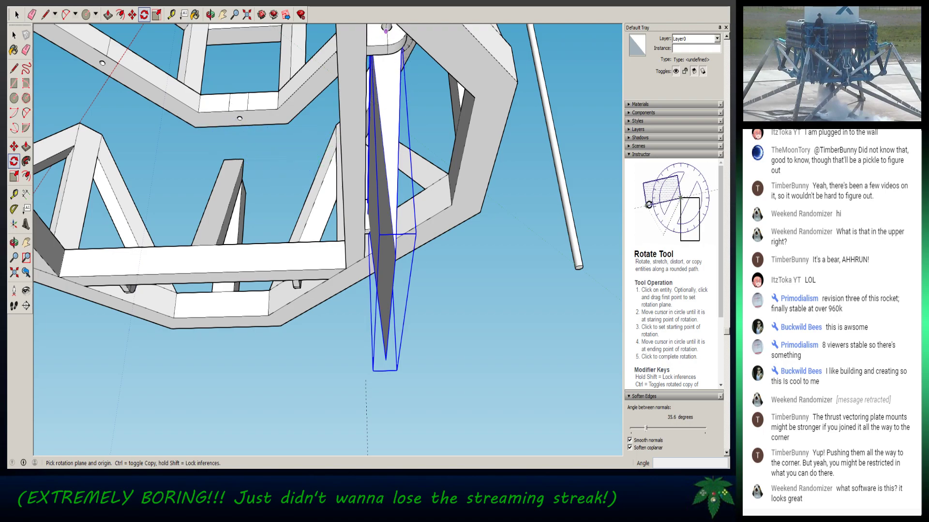
pyautogui.moveTo(388, 78); pyautogui.dragTo(363, 87, button='middle')
pyautogui.scroll(5, 361, 85)
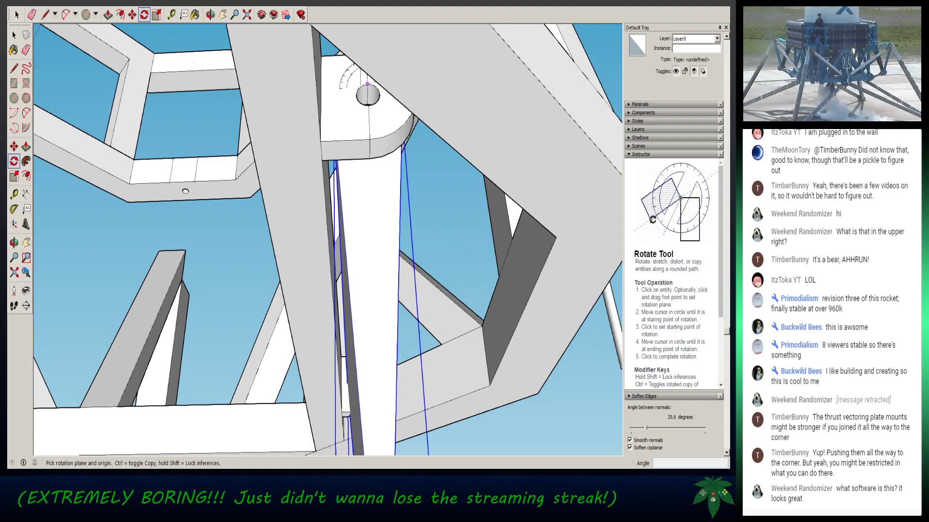
pyautogui.click(367, 95)
pyautogui.click(369, 132)
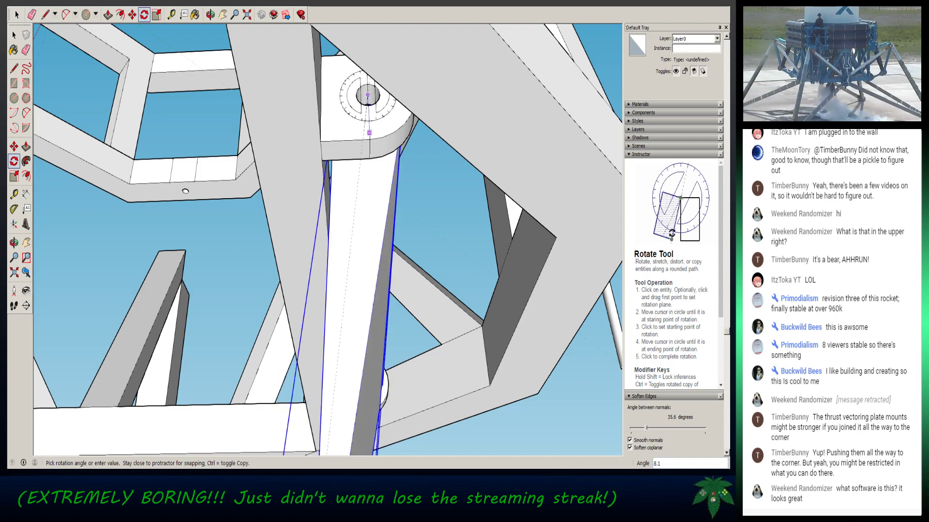
pyautogui.scroll(-3, 366, 138)
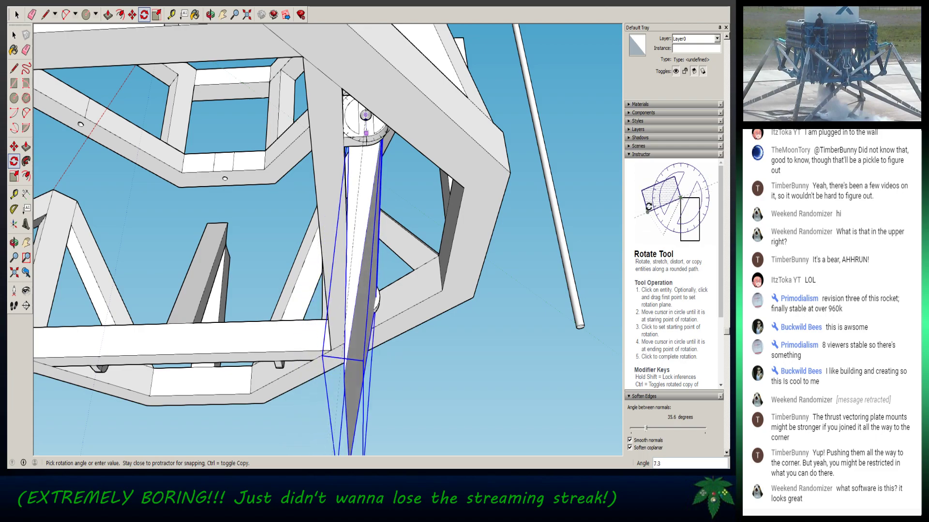
pyautogui.scroll(-3, 335, 339)
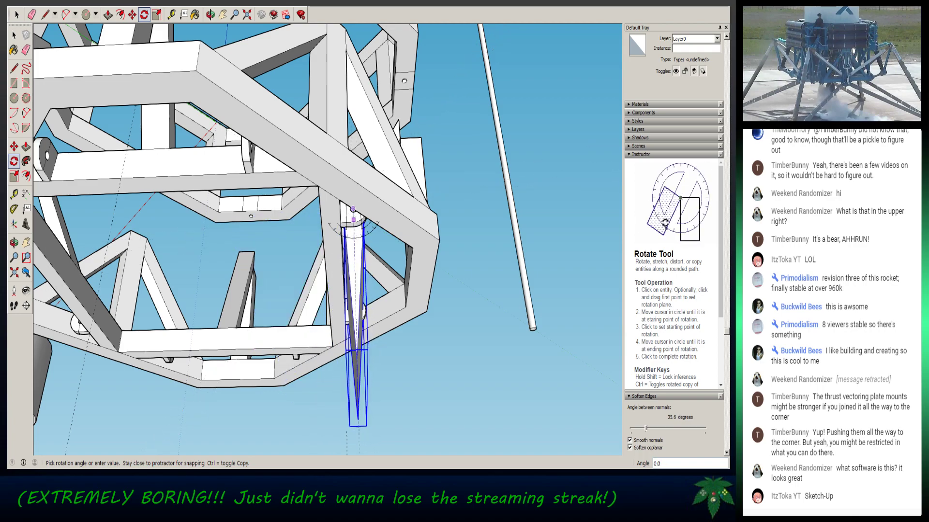
pyautogui.click(359, 429)
# - Open the frame group for editing and select all the geometry of the upper mounting lug
pyautogui.moveTo(458, 329); pyautogui.dragTo(302, 182, button='middle')
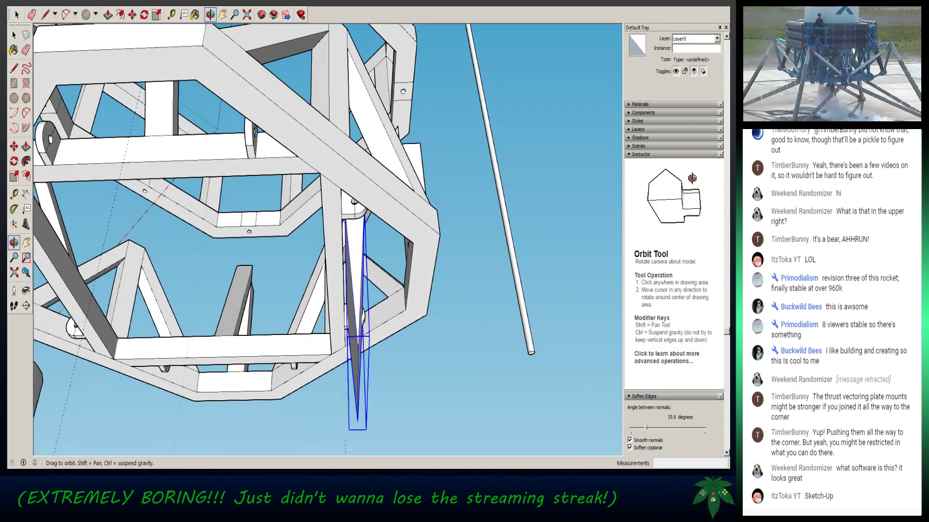
pyautogui.press('space')
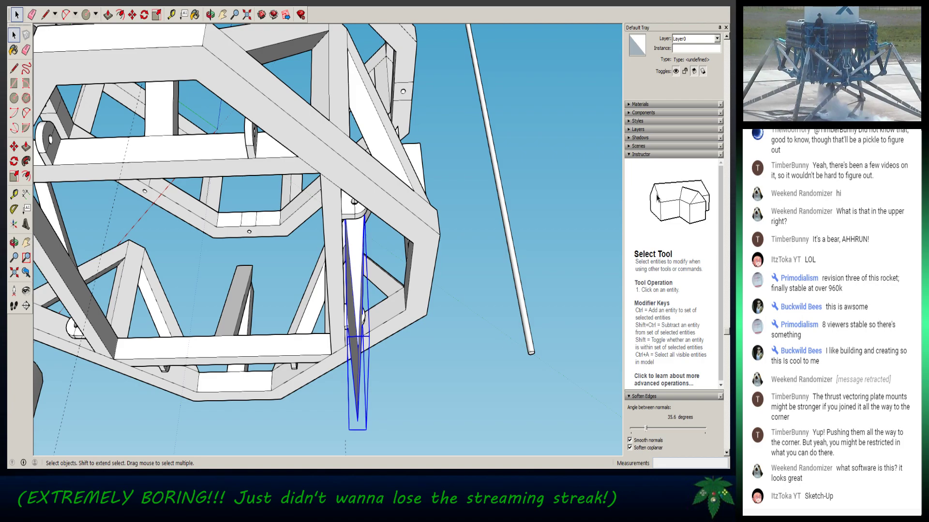
pyautogui.doubleClick(347, 214)
pyautogui.scroll(4, 348, 213)
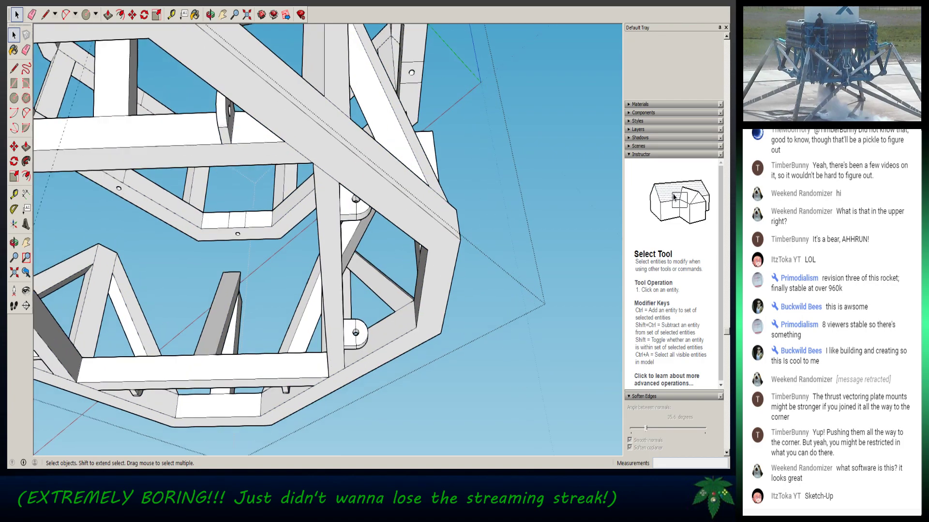
pyautogui.scroll(1, 261, 223)
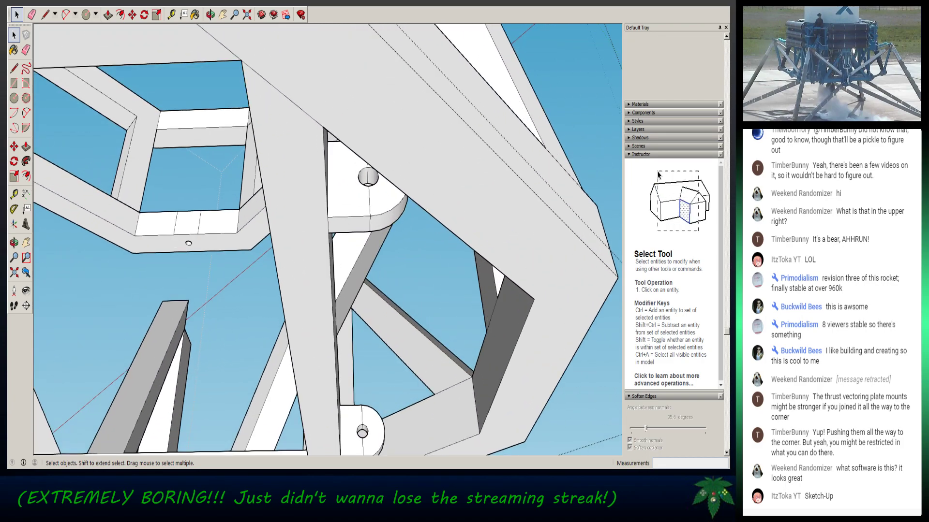
pyautogui.doubleClick(297, 218)
pyautogui.doubleClick(385, 201)
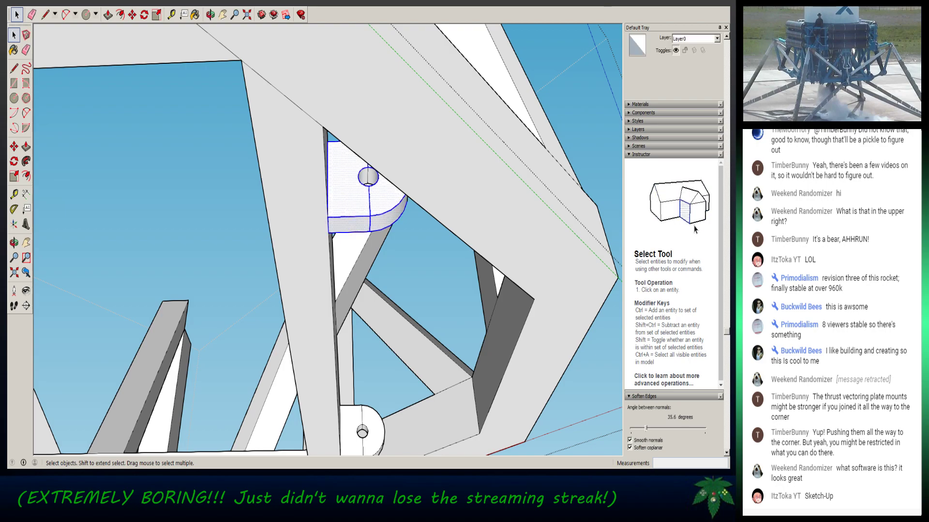
# - Copy the selected upper lug geometry from the frame's beam to the open space just below the frame's edge
pyautogui.moveTo(385, 201); pyautogui.dragTo(235, 148, button='middle')
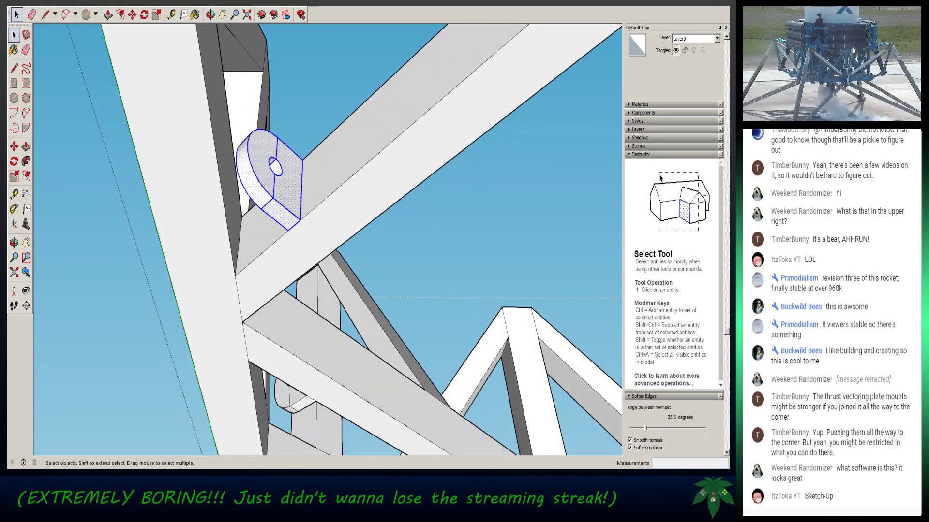
pyautogui.press('q')
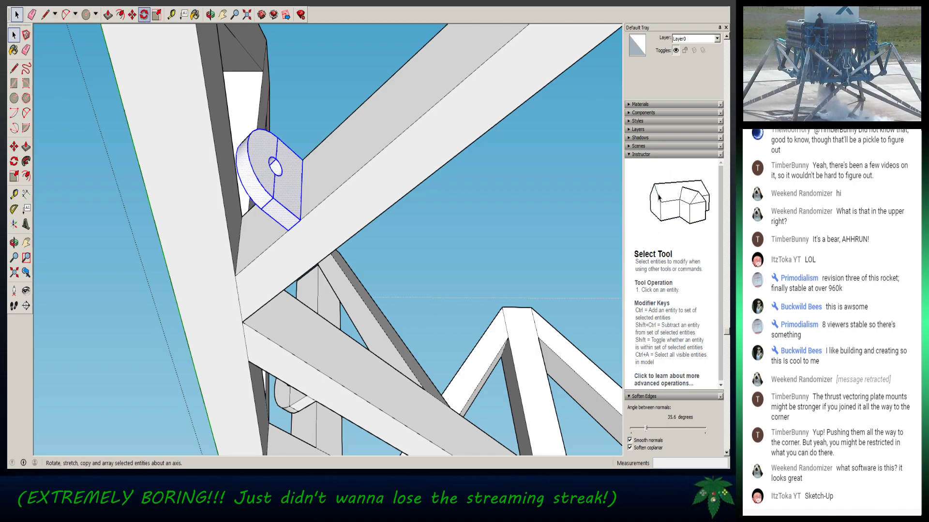
pyautogui.click(144, 14)
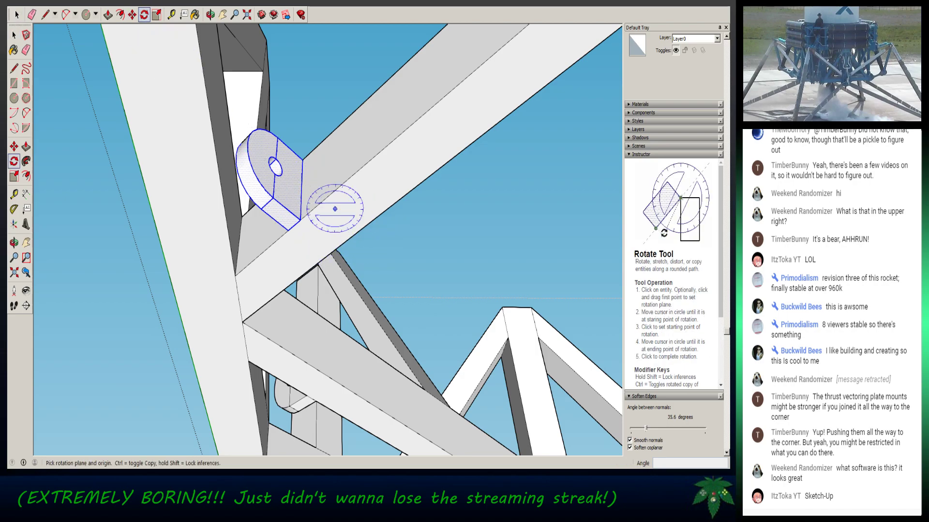
pyautogui.moveTo(384, 244); pyautogui.dragTo(266, 295, button='middle')
pyautogui.moveTo(348, 213); pyautogui.dragTo(322, 284, button='middle')
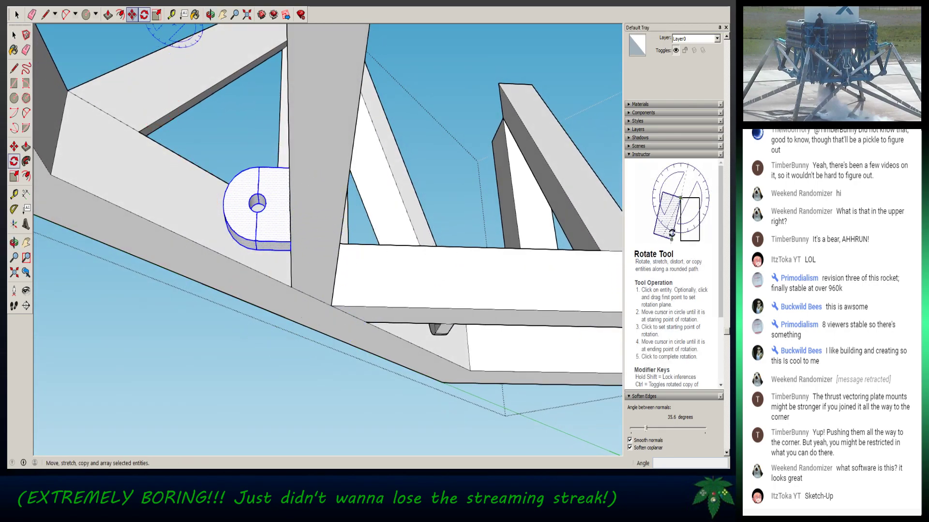
pyautogui.click(132, 15)
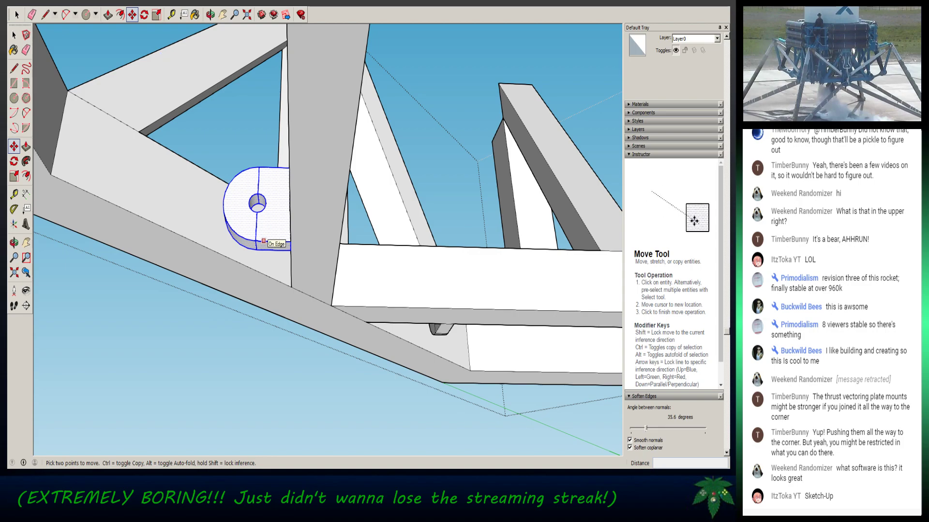
pyautogui.click(264, 240)
pyautogui.press('ctrl')
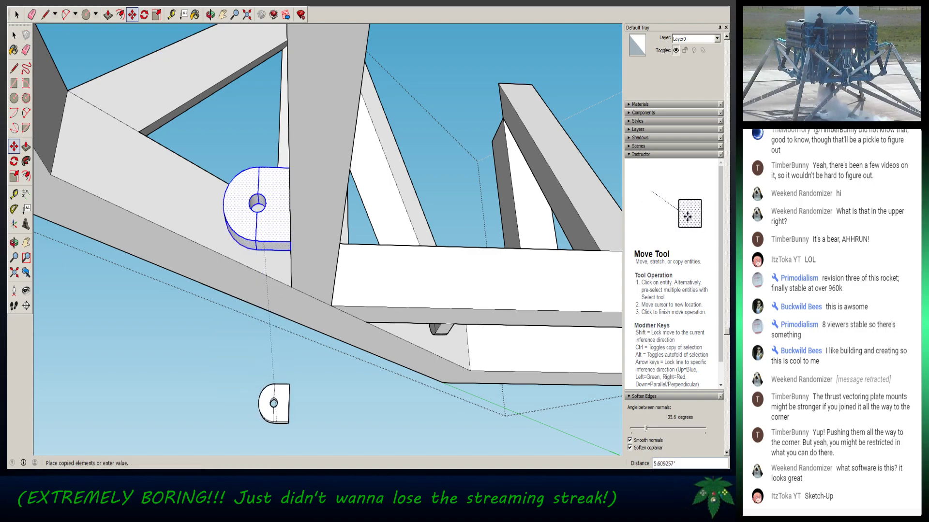
pyautogui.click(258, 424)
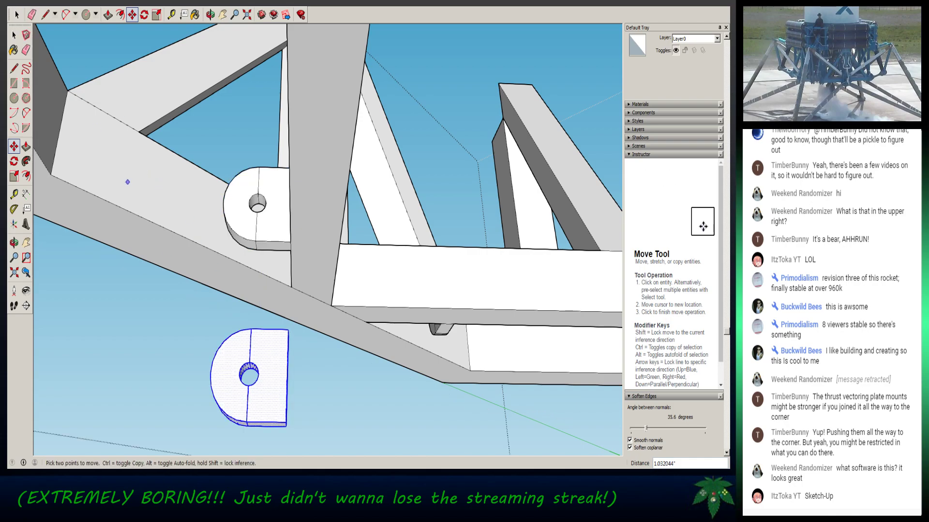
# - Make the copied lug geometry a group of its own and clear the selection
pyautogui.rightClick(271, 361)
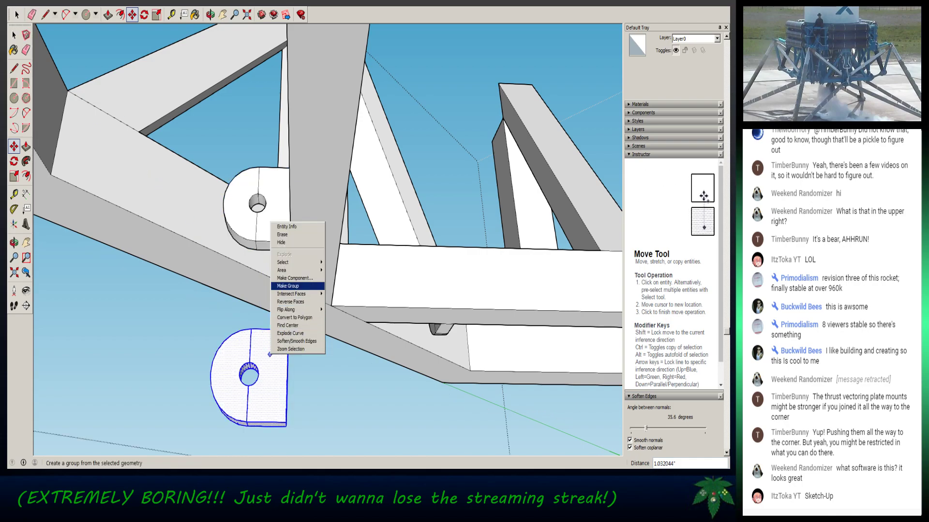
pyautogui.click(293, 285)
pyautogui.press('space')
pyautogui.click(17, 15)
pyautogui.click(145, 58)
# - Delete the faces and edges of the original upper lug from the frame's beam, including its hole
pyautogui.moveTo(146, 73); pyautogui.dragTo(309, 92, button='middle')
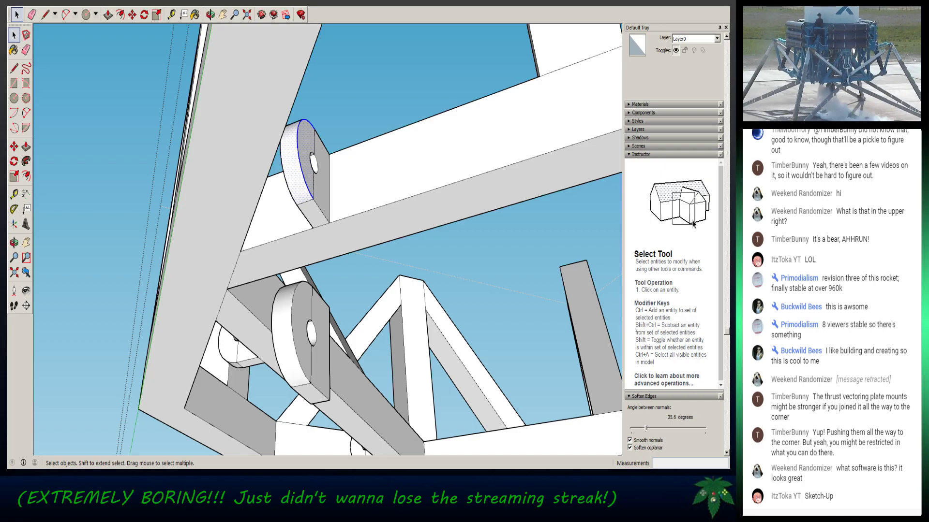
pyautogui.press('Delete')
pyautogui.click(317, 164)
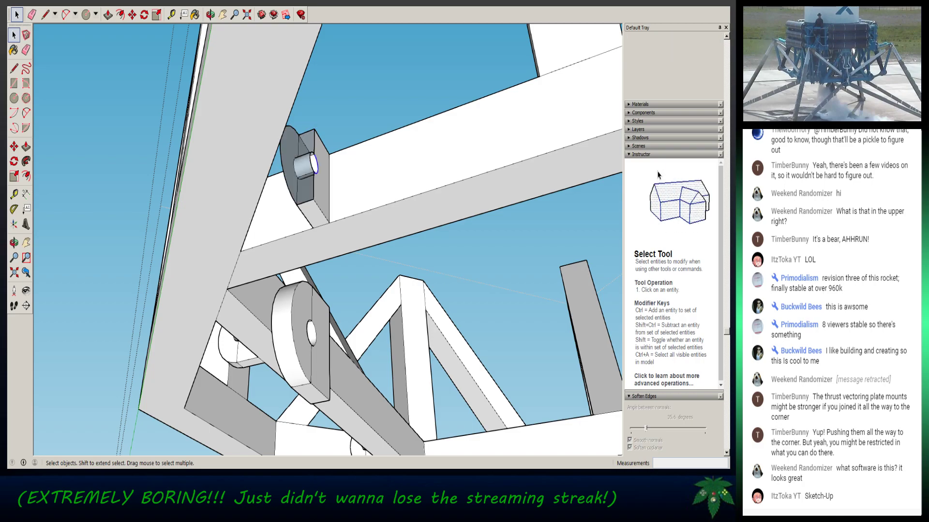
pyautogui.click(314, 164)
pyautogui.hotkey('ctrl', 'z')
pyautogui.hotkey('ctrl', 'z')
pyautogui.hotkey('ctrl', 'z')
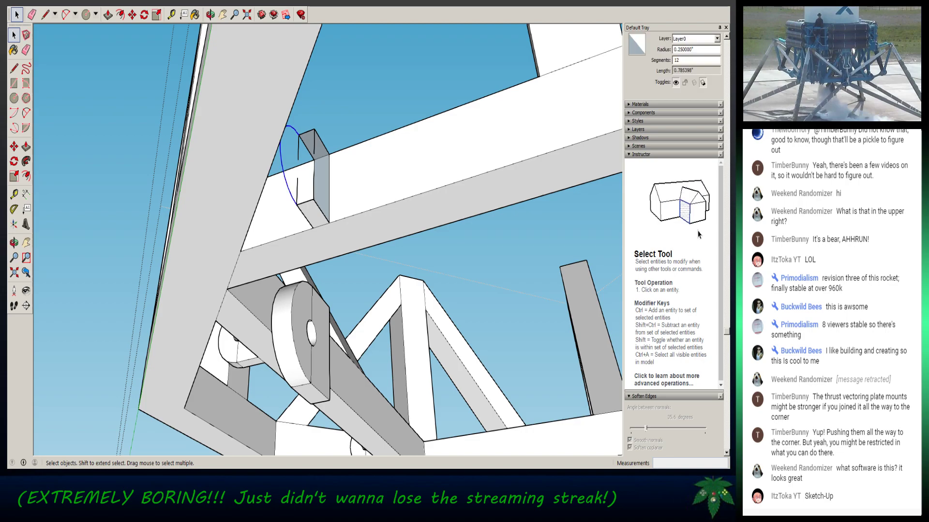
pyautogui.hotkey('ctrl', 'z')
pyautogui.hotkey('ctrl', 'z')
pyautogui.hotkey('ctrl', 'z')
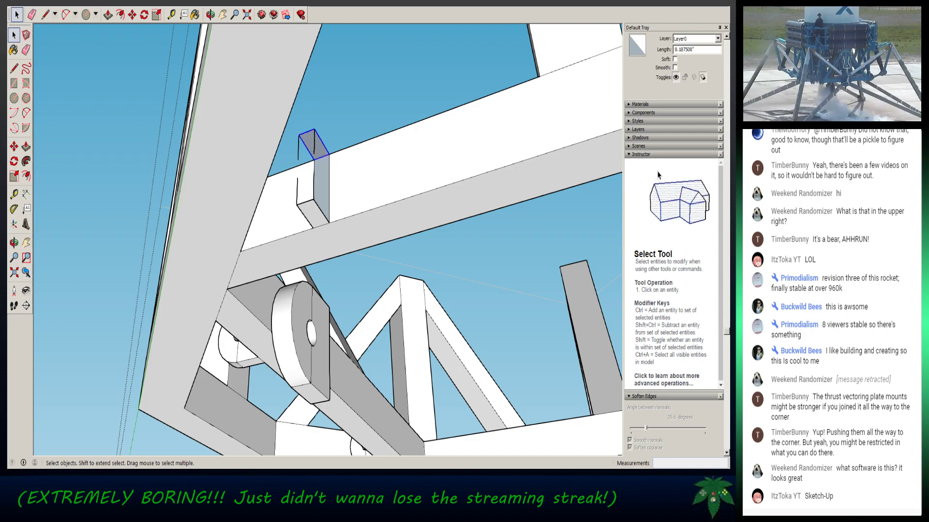
pyautogui.press('Escape')
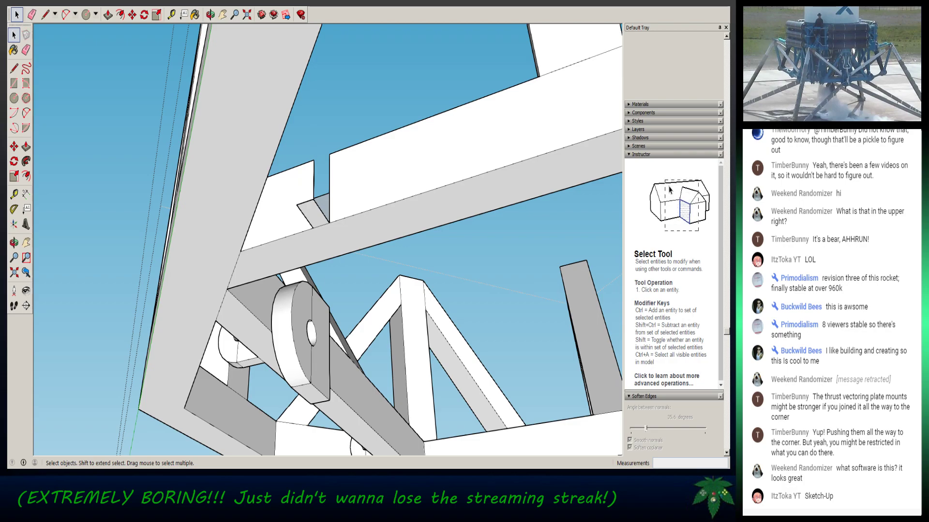
pyautogui.hotkey('ctrl', 'z')
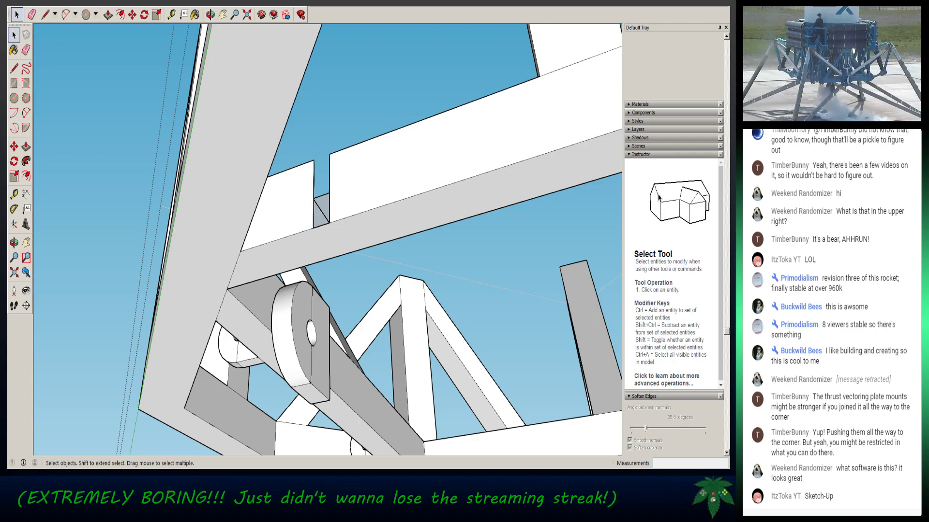
# - Draw a line across the top of the gap in the beam's face, between its two upper corners, to close the beam
pyautogui.press('l')
pyautogui.click(314, 160)
pyautogui.click(329, 154)
pyautogui.press('space')
pyautogui.click(387, 97)
pyautogui.press('Delete')
# - Examine the detached lug and the frame's remaining mounting lugs from below and from several sides
pyautogui.moveTo(333, 203); pyautogui.dragTo(183, 231, button='middle')
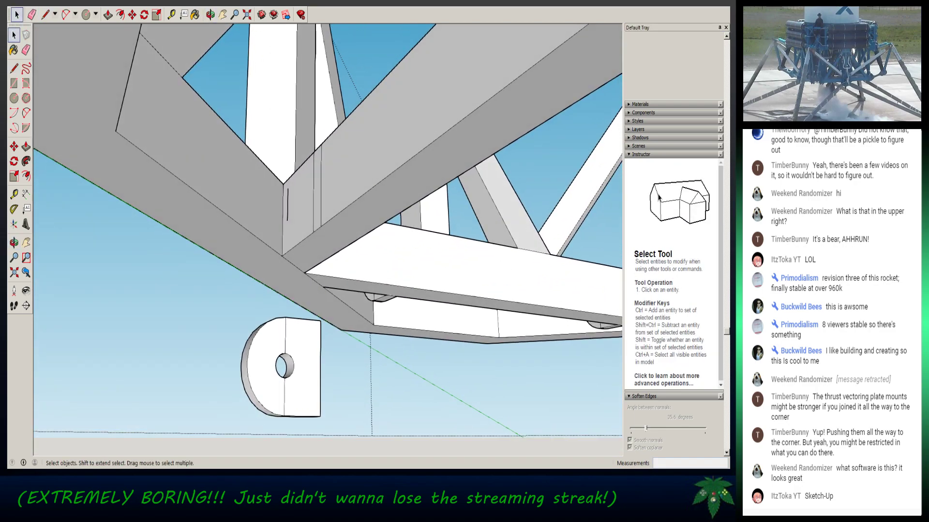
pyautogui.moveTo(310, 271); pyautogui.dragTo(338, 270, button='middle')
pyautogui.moveTo(261, 220); pyautogui.dragTo(386, 247, button='middle')
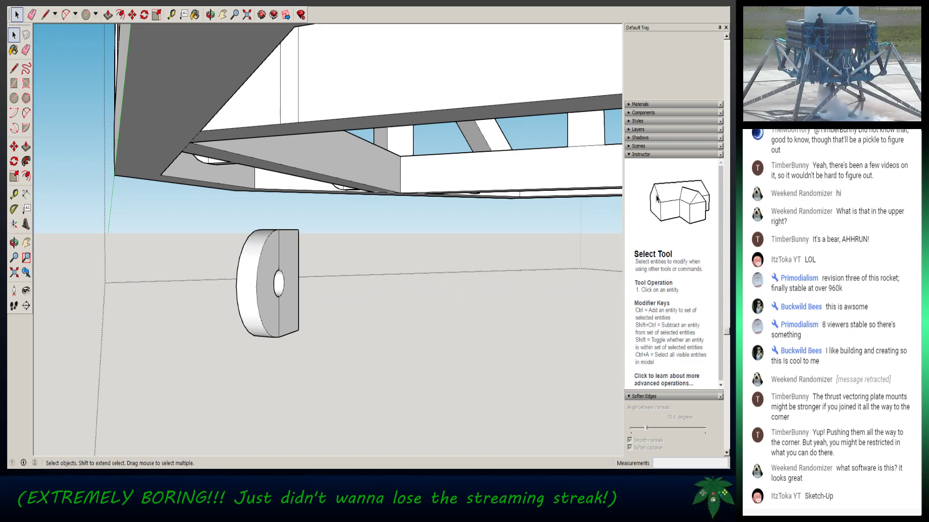
pyautogui.scroll(-7, 231, 222)
pyautogui.moveTo(231, 222); pyautogui.dragTo(387, 174, button='middle')
pyautogui.scroll(5, 290, 189)
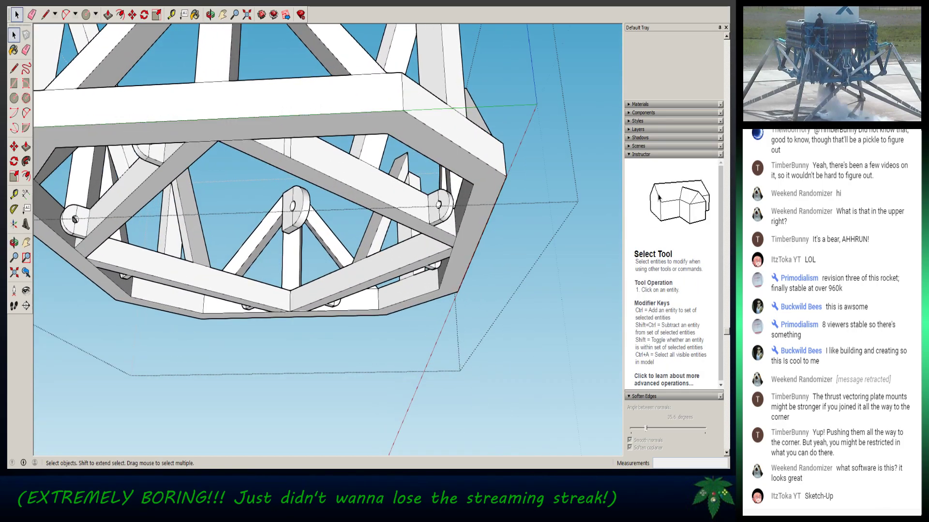
pyautogui.scroll(-2, 290, 189)
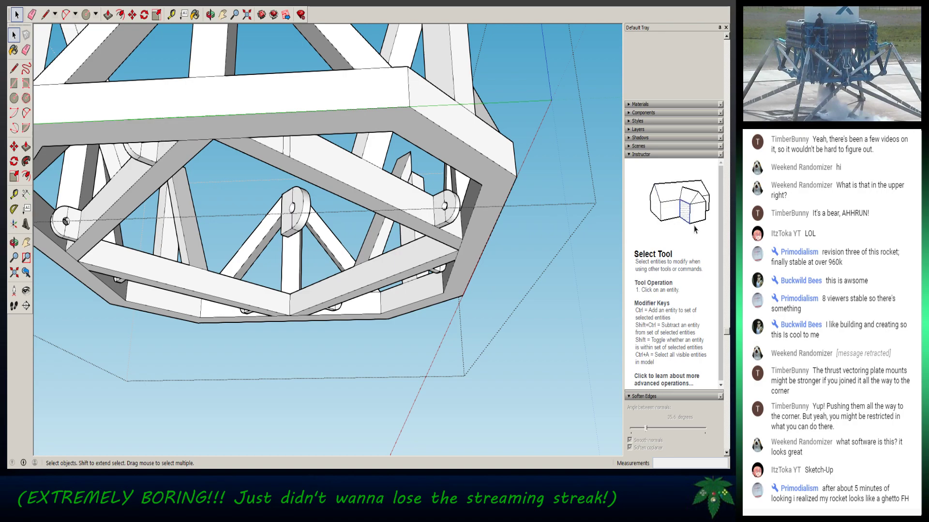
pyautogui.moveTo(291, 208); pyautogui.dragTo(309, 152, button='middle')
pyautogui.moveTo(328, 270)
pyautogui.mouseDown(button='middle')
pyautogui.moveTo(334, 140)
pyautogui.moveTo(353, 210)
pyautogui.mouseUp(button='middle')
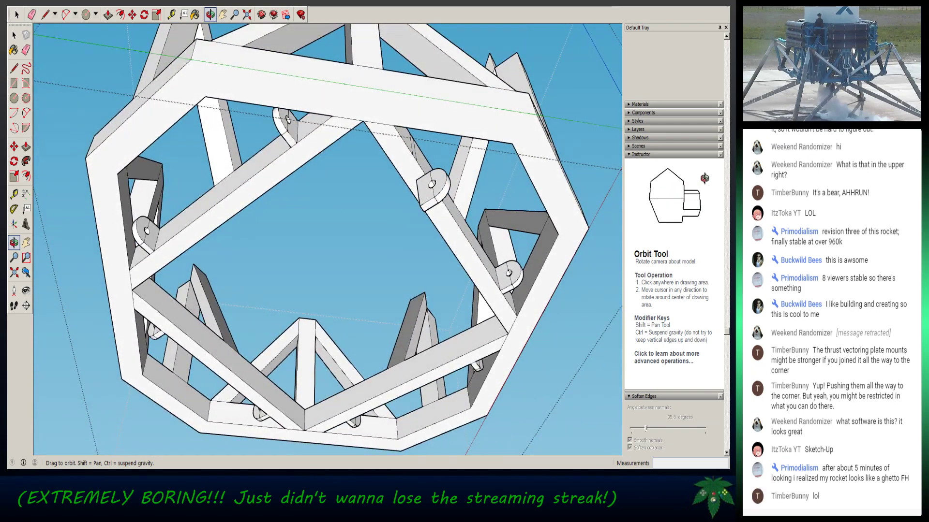
# - Rotate the detached lug group 180 degrees about a point on its flat side
pyautogui.press('space')
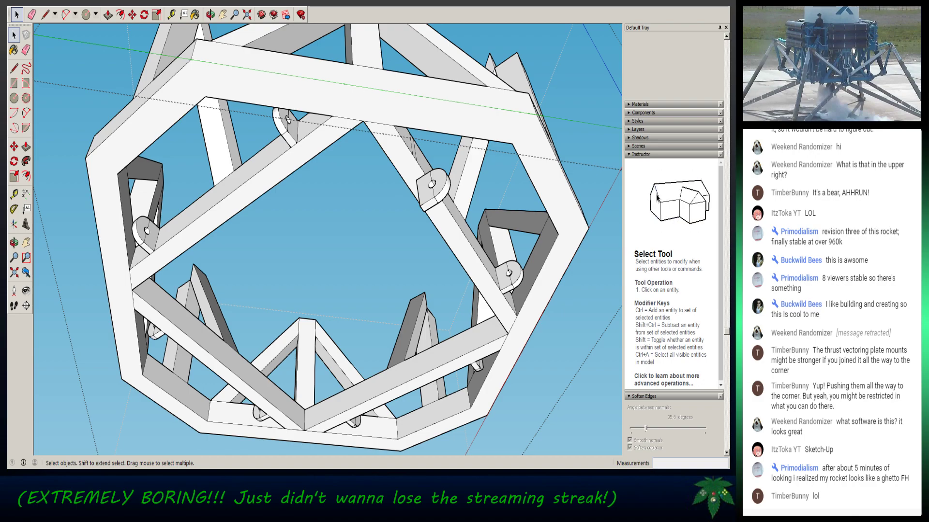
pyautogui.press('m')
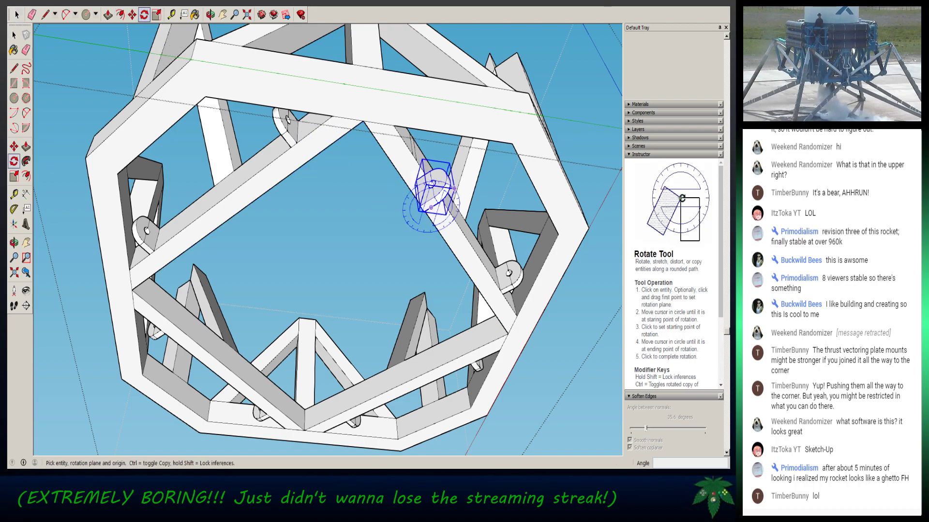
pyautogui.moveTo(431, 193); pyautogui.dragTo(484, 249, button='middle')
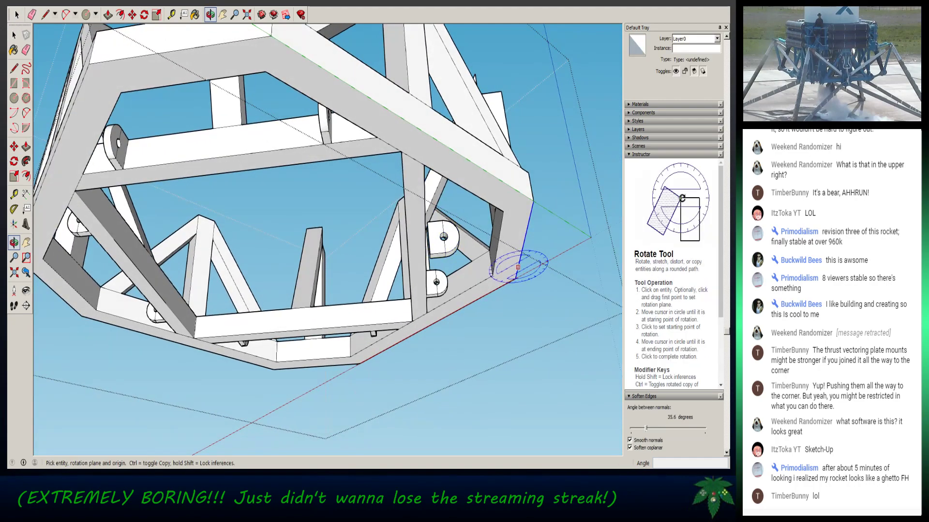
pyautogui.moveTo(443, 237); pyautogui.dragTo(444, 237)
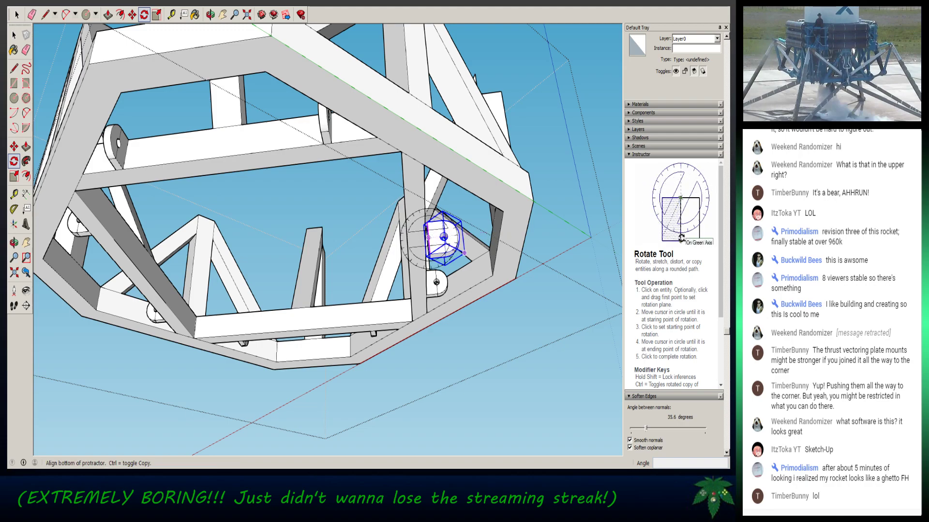
pyautogui.click(464, 253)
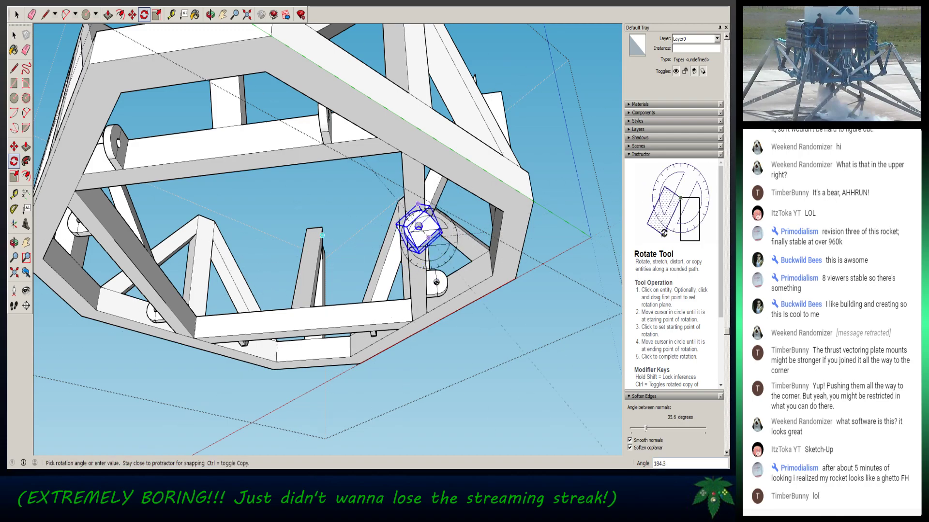
pyautogui.click(394, 229)
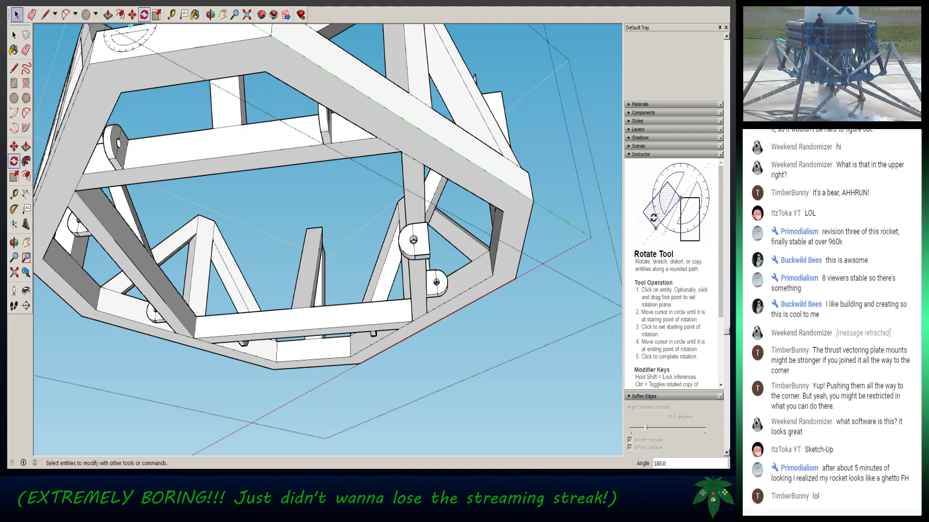
pyautogui.click(17, 15)
# - Move the rotated lug by the upper corner of its flat side onto the face of the frame's beam
pyautogui.click(14, 146)
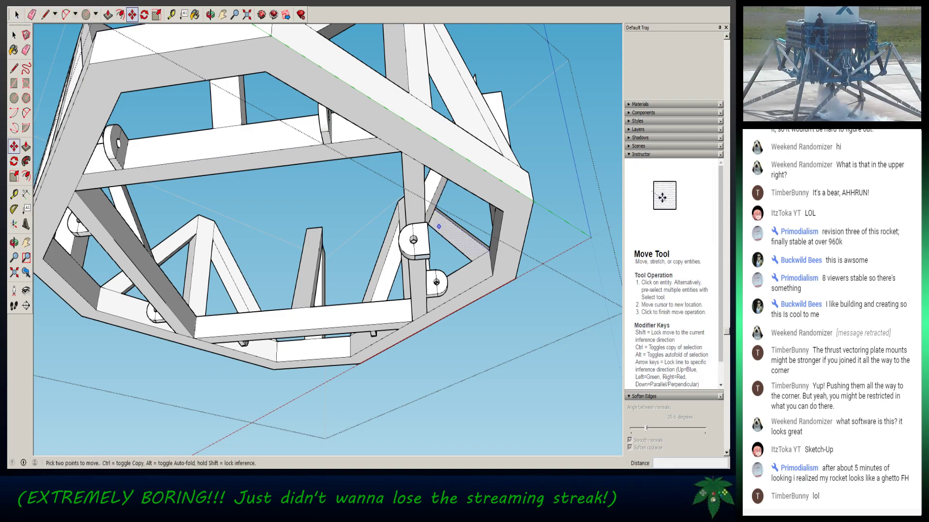
pyautogui.click(427, 222)
pyautogui.moveTo(376, 233); pyautogui.dragTo(462, 278, button='middle')
pyautogui.scroll(4, 460, 278)
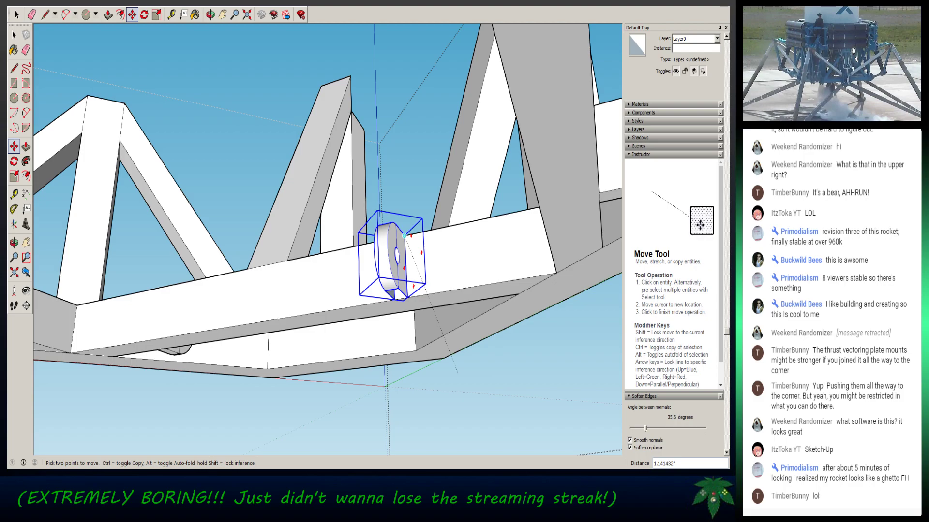
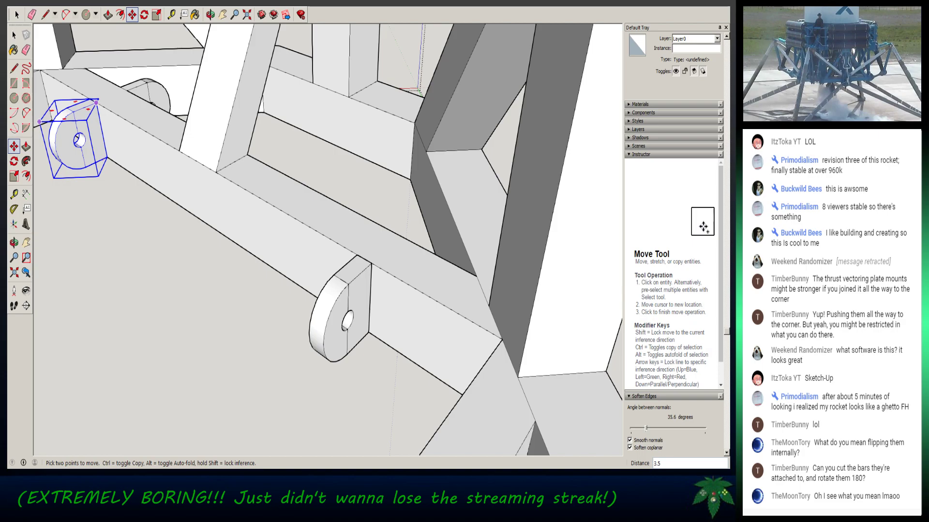
# - Move the far lug outward along the beam's upper edge, trying a distance of 0.25 and settling on 0.5 inches
pyautogui.click(96, 102)
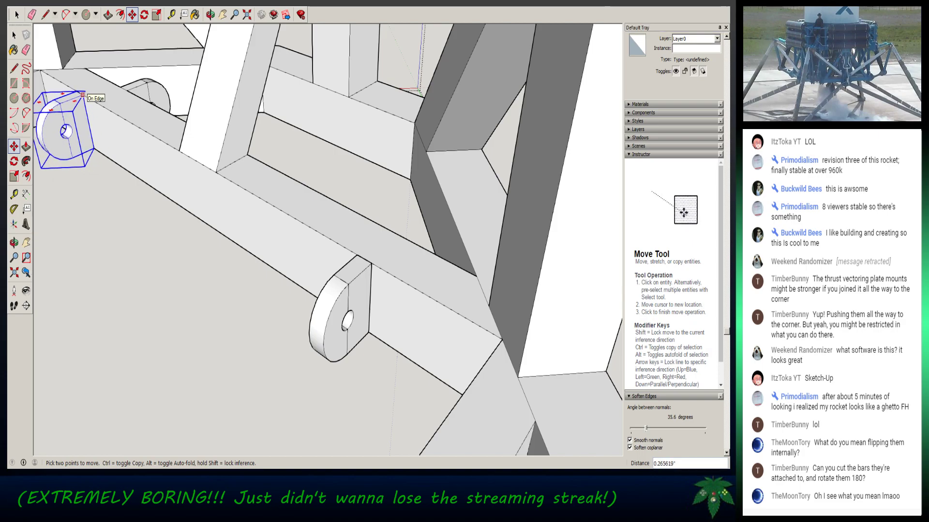
pyautogui.write('.25')
pyautogui.press('Return')
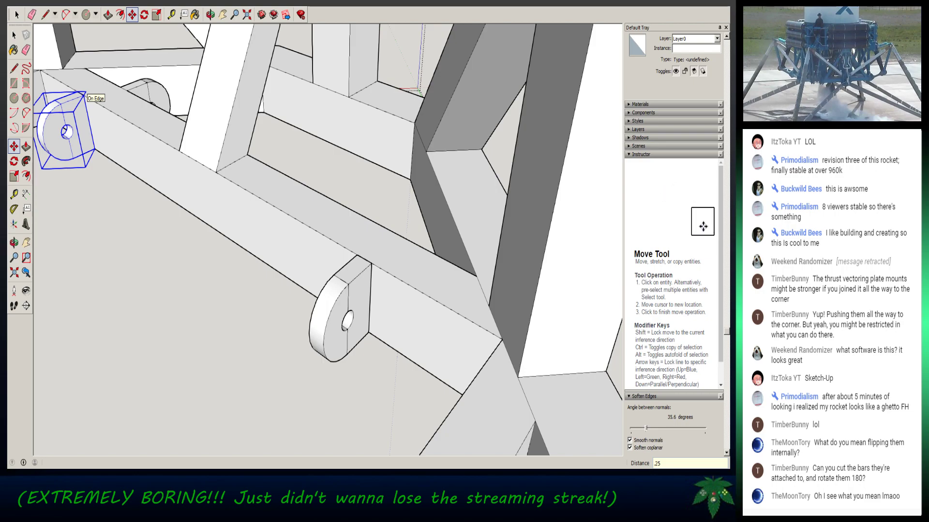
pyautogui.write('.5')
pyautogui.press('Return')
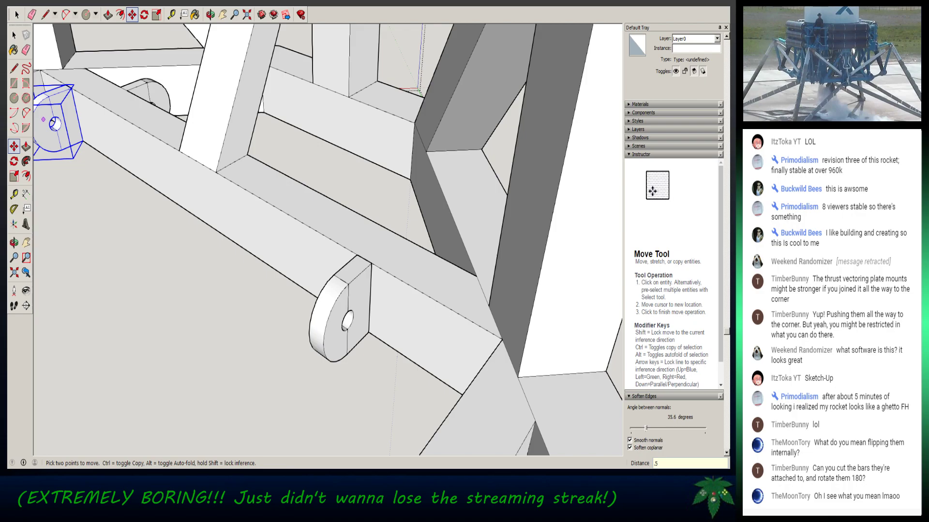
# - Move the near lug 0.5 inches along the beam's upper edge, away from the far lug
pyautogui.press('space')
pyautogui.click(338, 310)
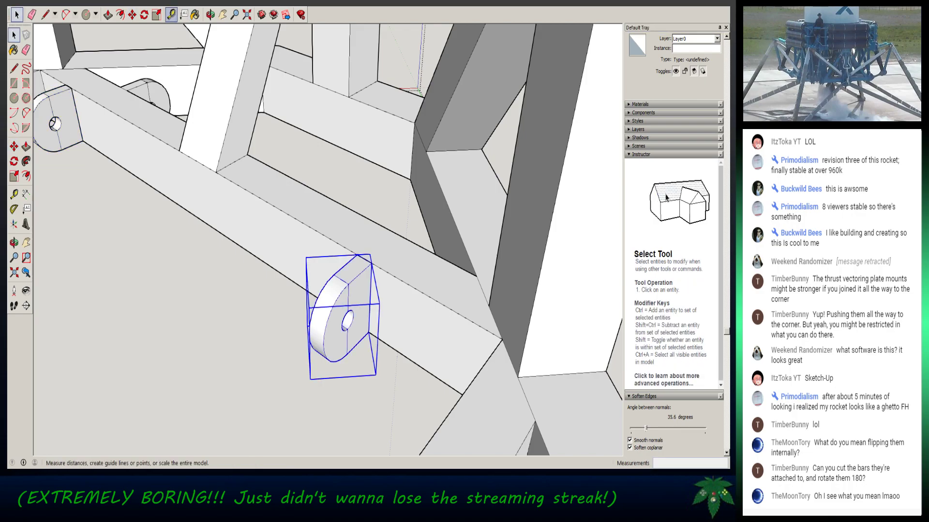
pyautogui.click(132, 15)
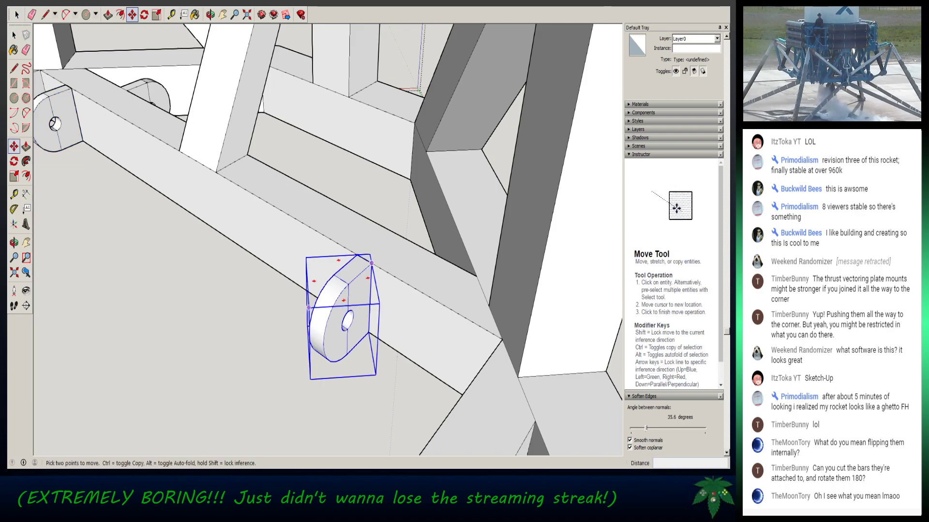
pyautogui.click(371, 263)
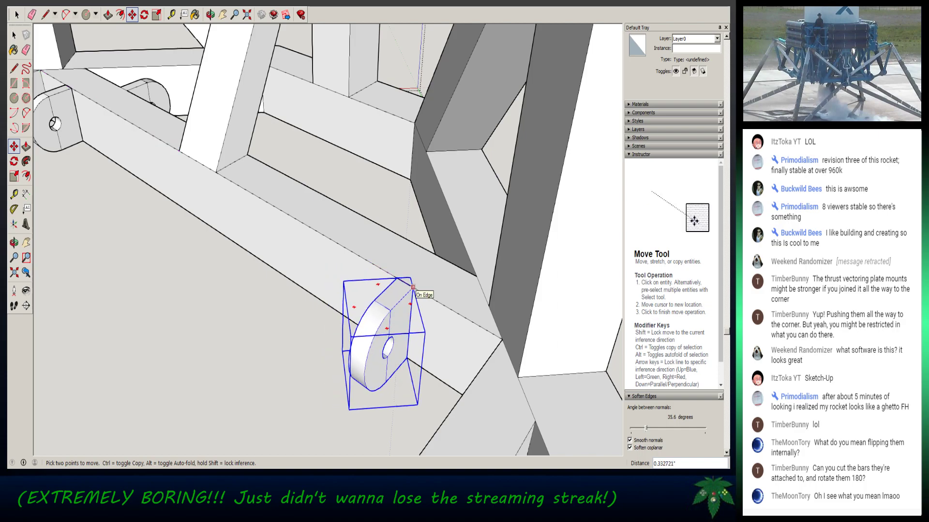
pyautogui.write('.5')
pyautogui.press('Return')
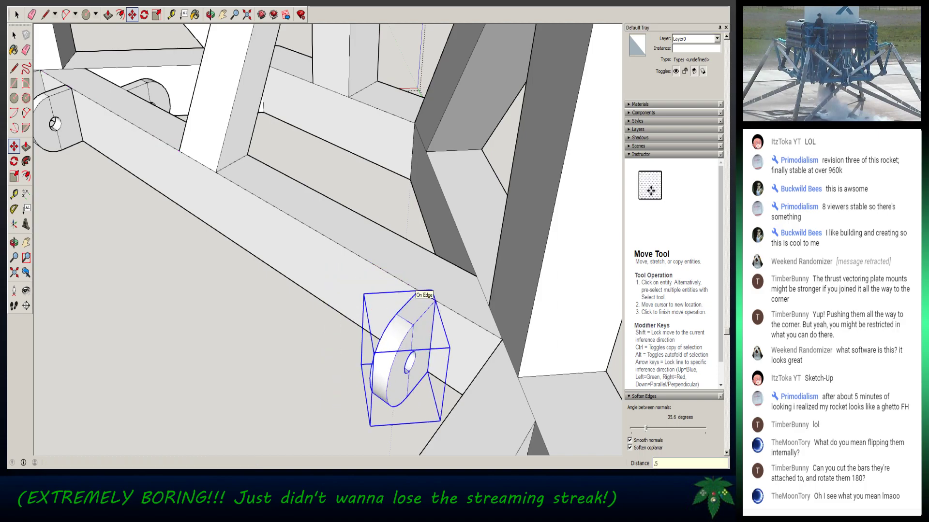
# - Move the left lug on the rear beam 0.25 inches along the beam toward its middle
pyautogui.moveTo(387, 310); pyautogui.dragTo(528, 168, button='middle')
pyautogui.scroll(-8, 252, 148)
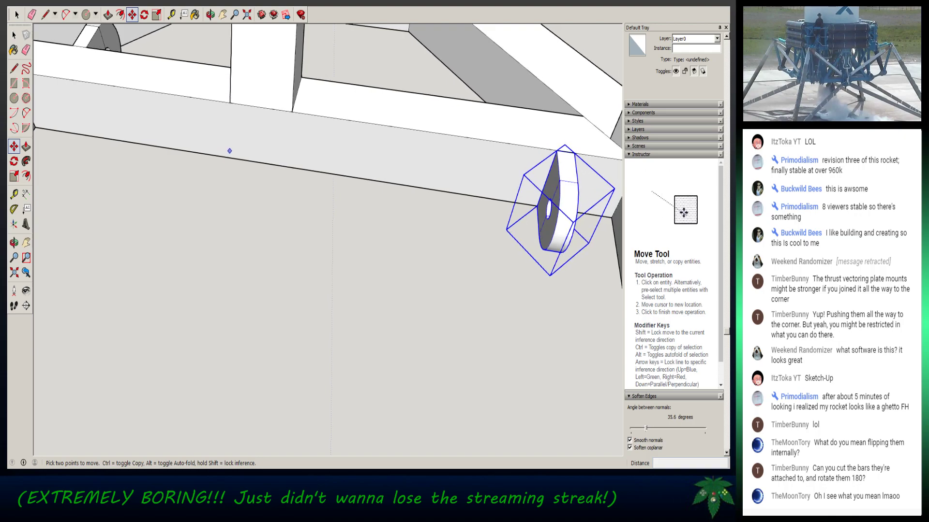
pyautogui.moveTo(251, 148); pyautogui.dragTo(382, 155, button='middle')
pyautogui.moveTo(442, 227); pyautogui.dragTo(438, 232, button='middle')
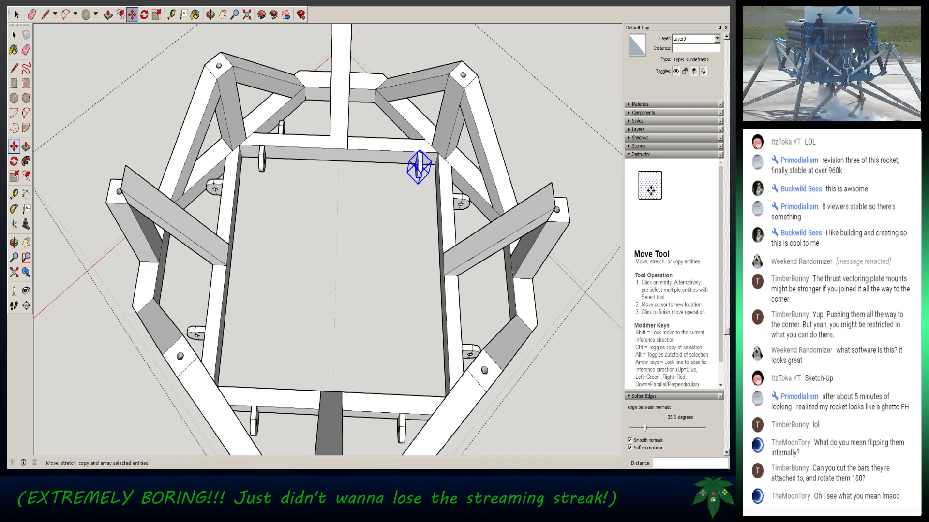
pyautogui.press('space')
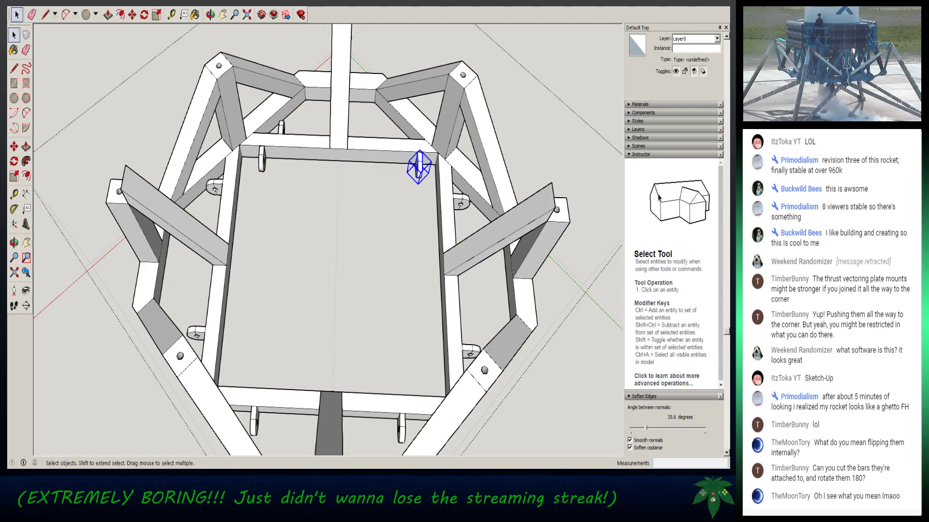
pyautogui.press('m')
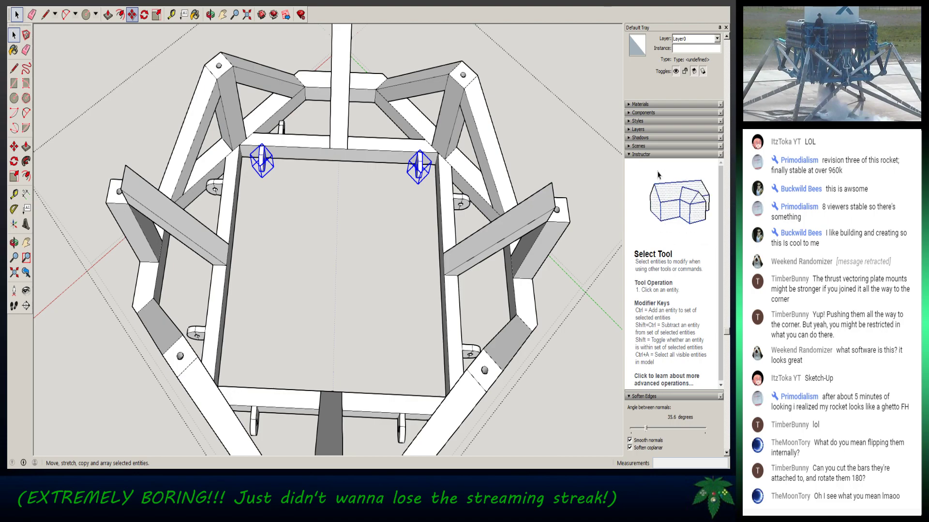
pyautogui.press('space')
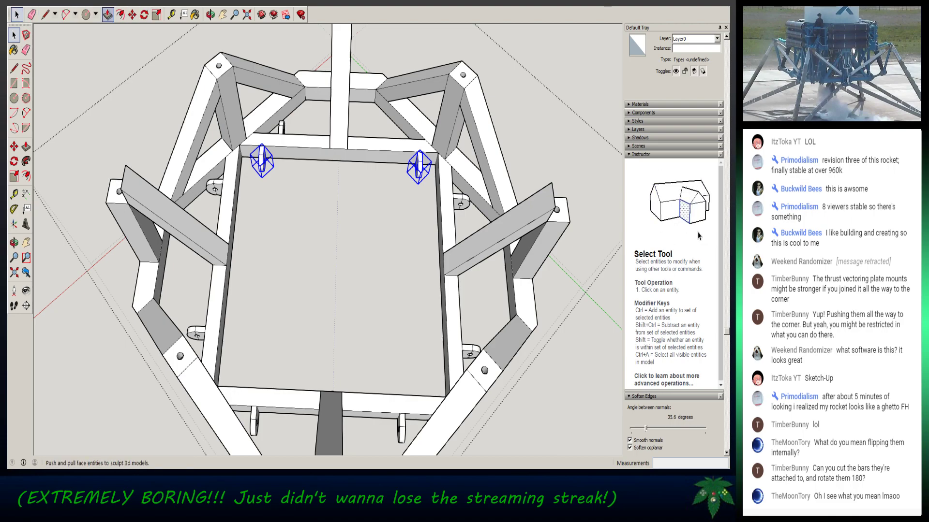
pyautogui.press('t')
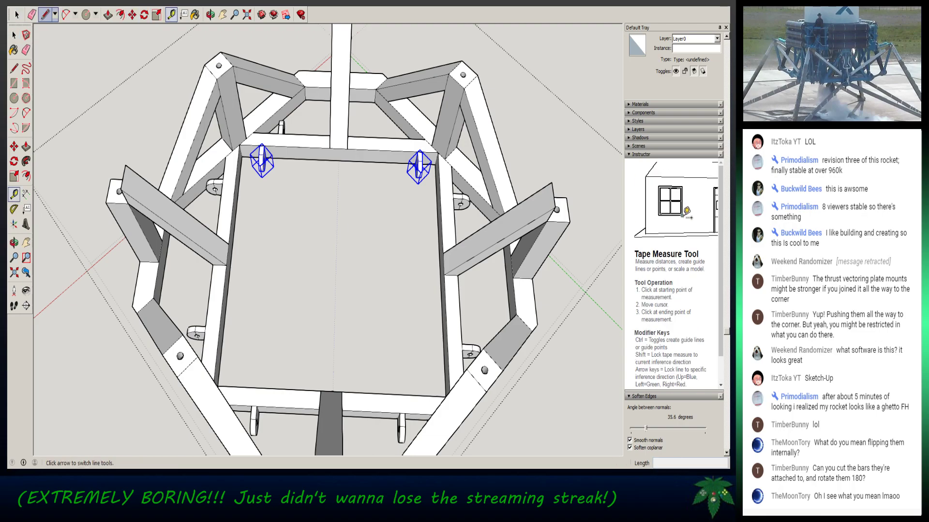
pyautogui.click(16, 14)
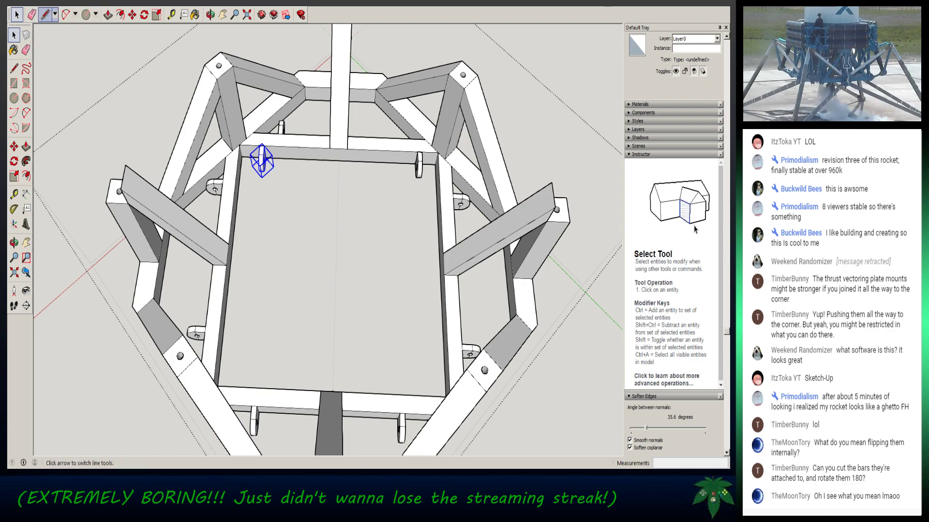
pyautogui.click(132, 14)
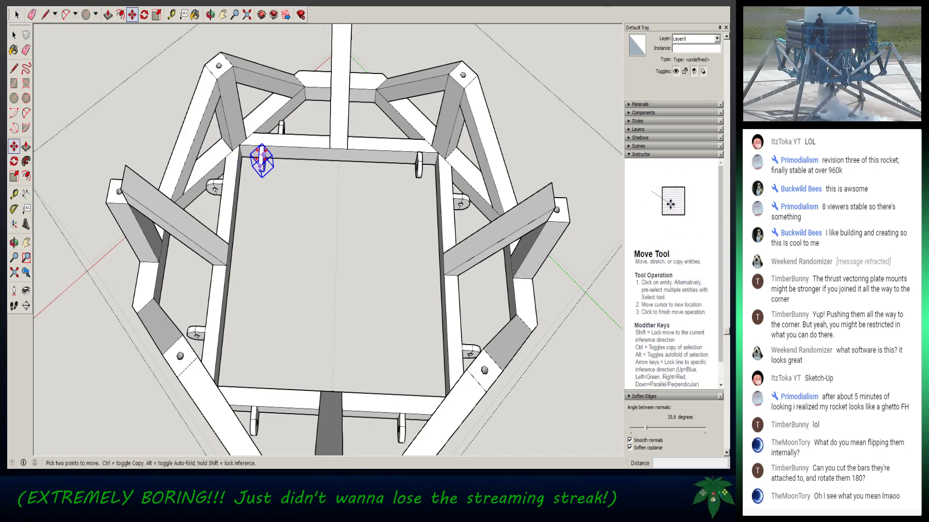
pyautogui.click(262, 147)
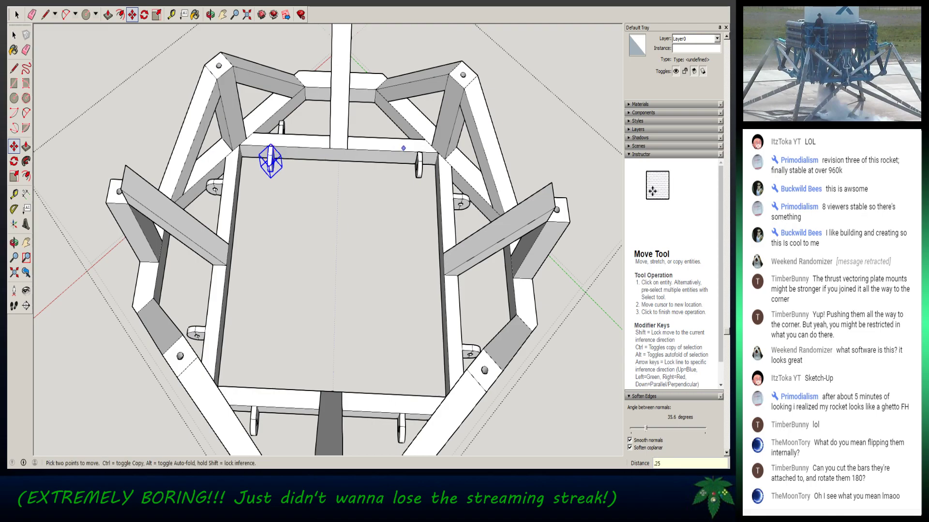
pyautogui.press('space')
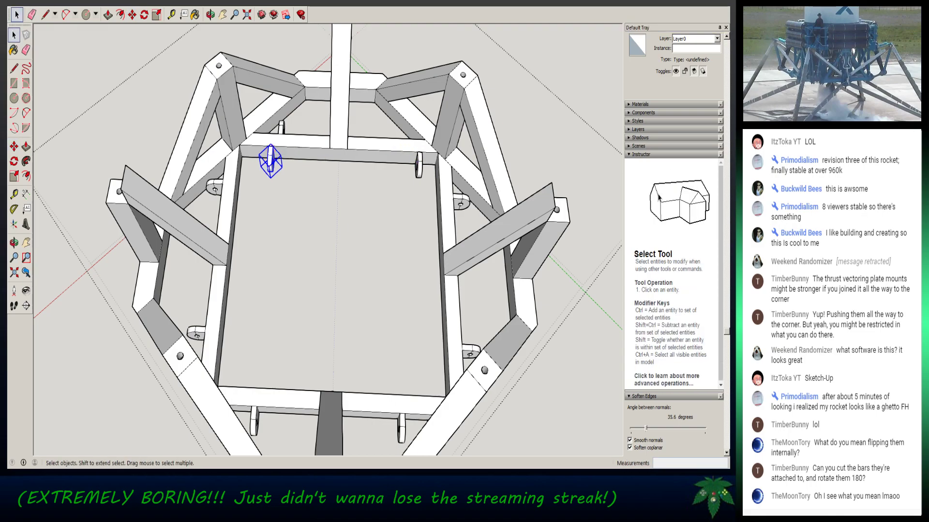
# - Move the right lug on the same beam 0.25 inches along the beam toward its middle
pyautogui.hotkey('ctrl', 't')
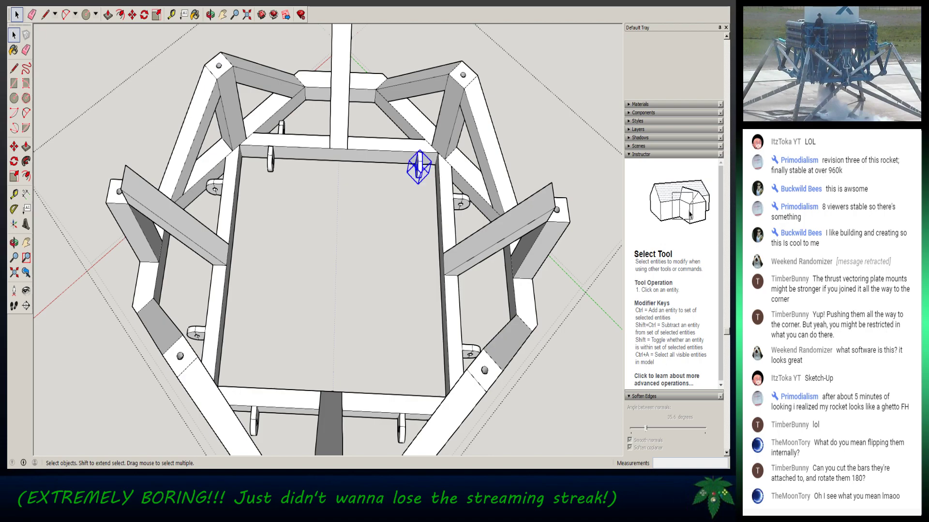
pyautogui.click(418, 167)
pyautogui.press('m')
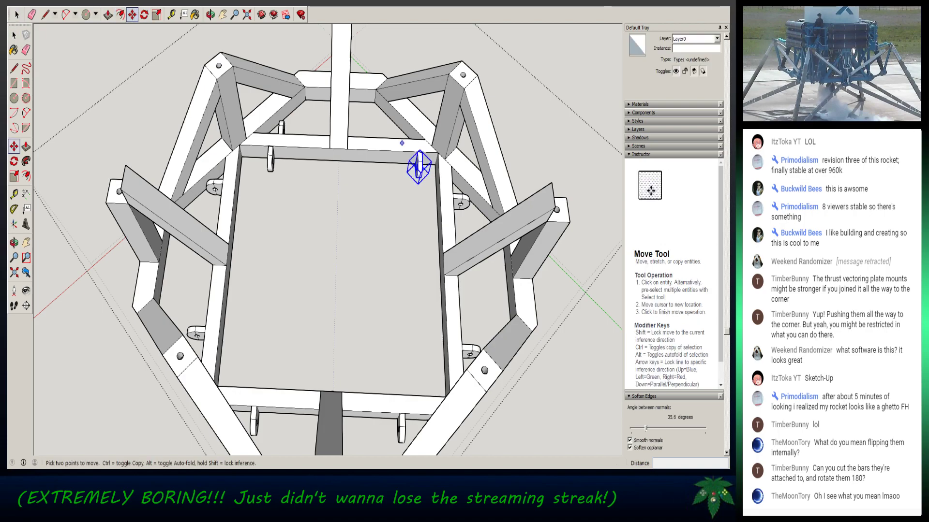
pyautogui.click(418, 167)
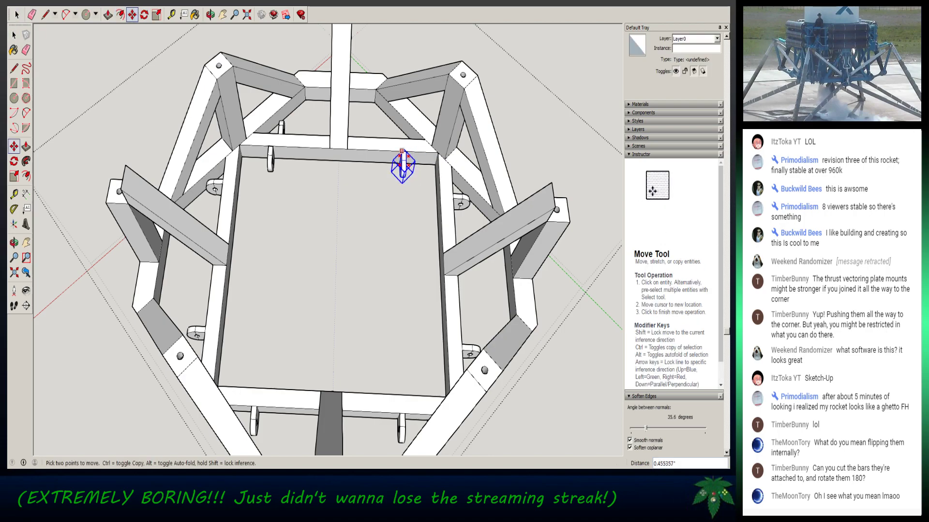
pyautogui.press('Return')
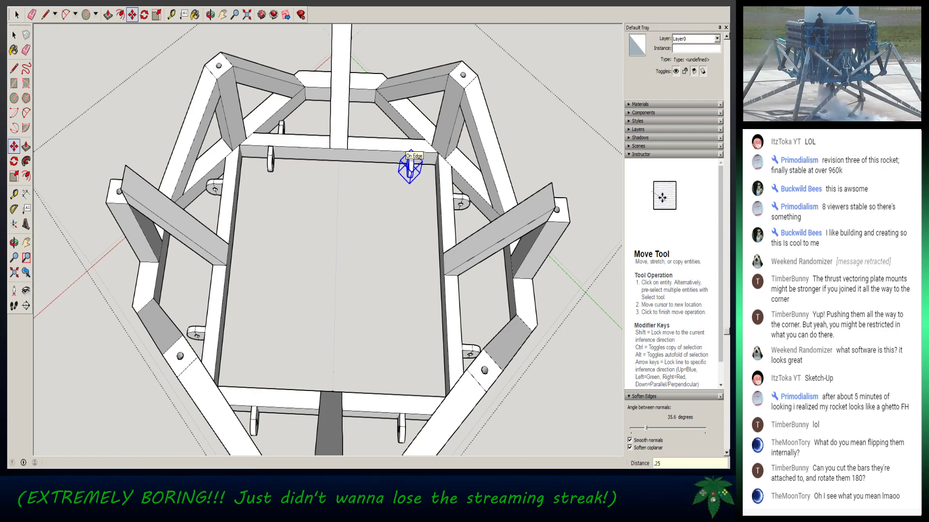
pyautogui.press('space')
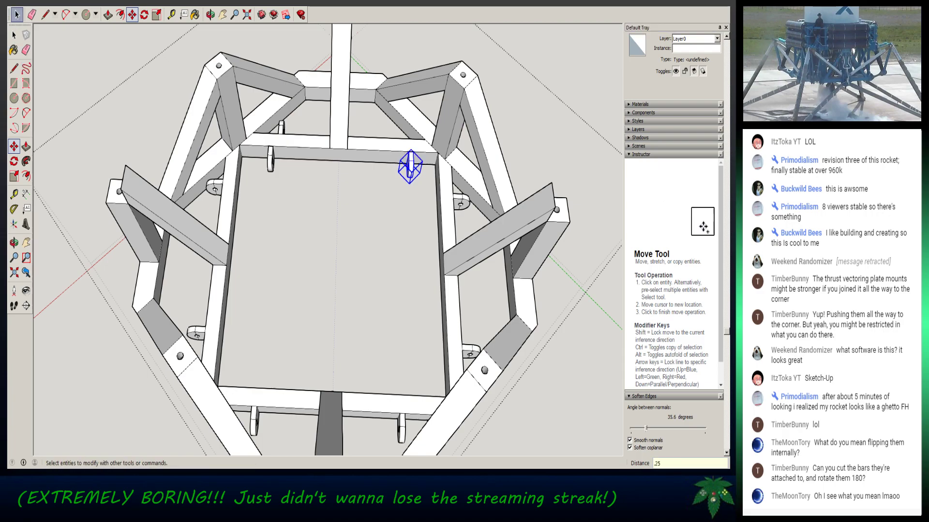
# - Make a rotated copy of both lugs at 90 degrees about the centre of the square frame opening
pyautogui.click(17, 14)
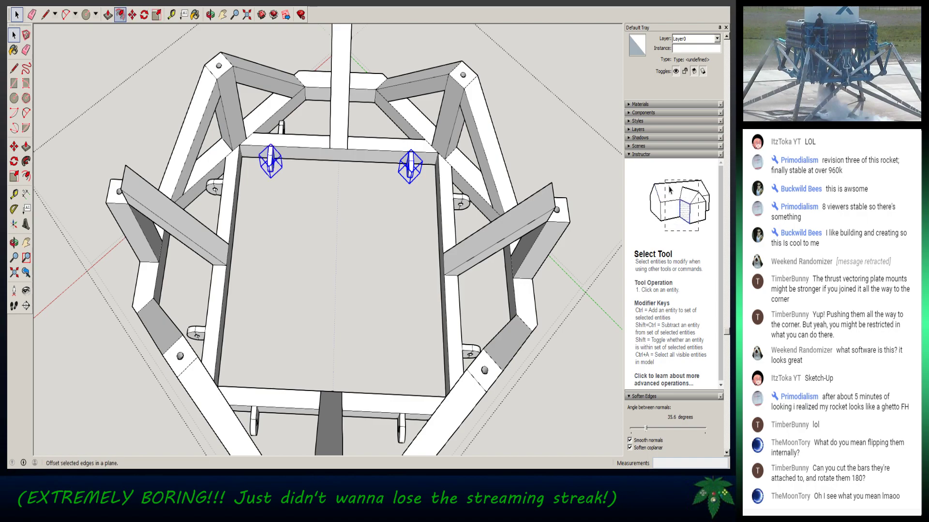
pyautogui.click(145, 15)
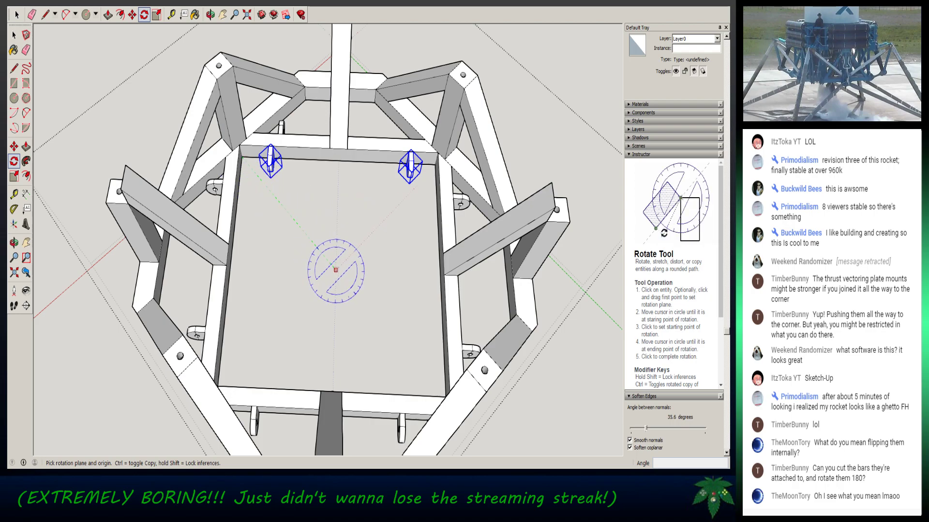
pyautogui.click(334, 269)
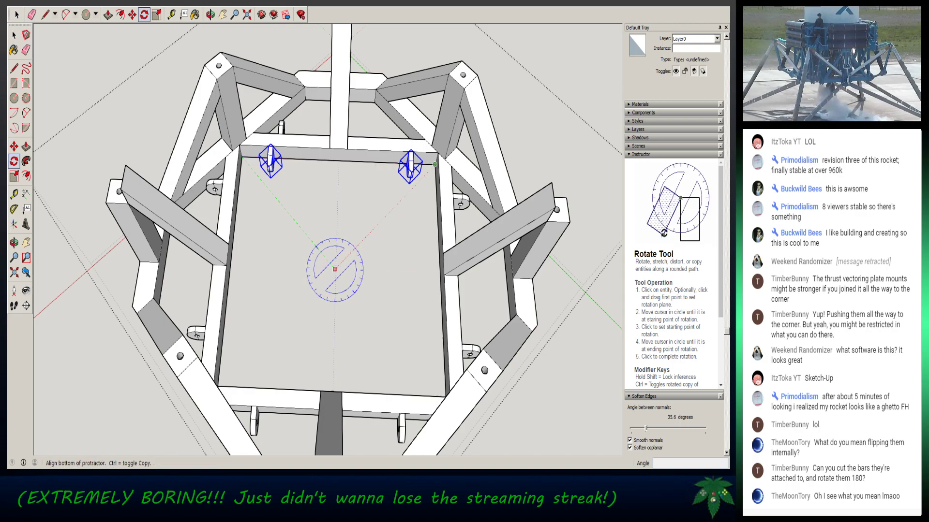
pyautogui.click(435, 164)
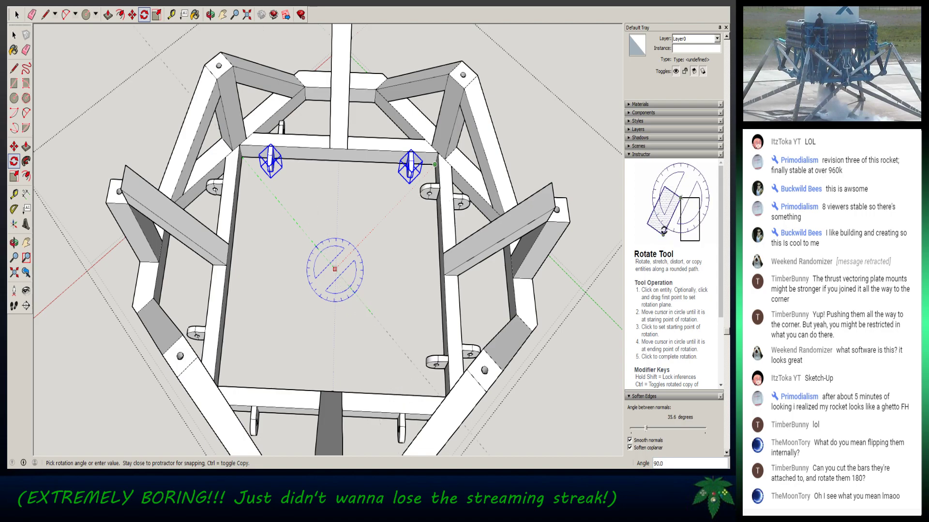
pyautogui.click(435, 164)
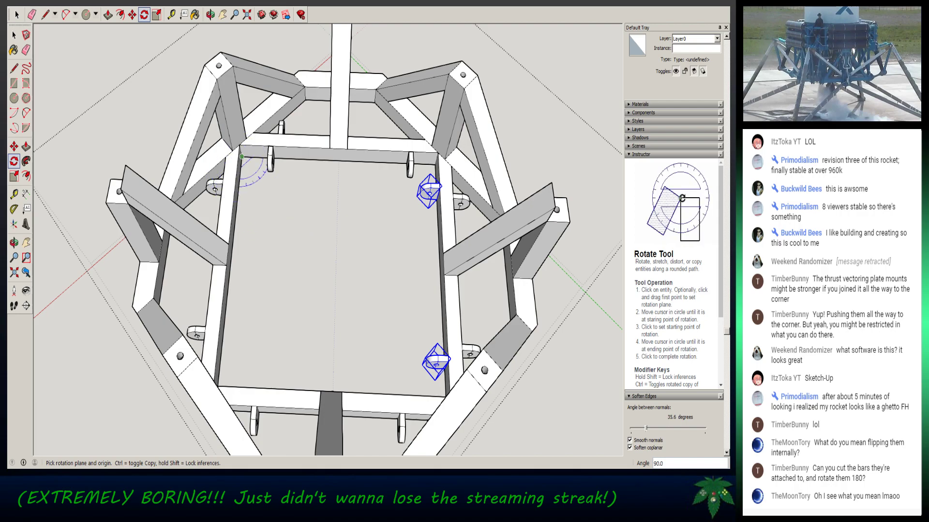
pyautogui.press('space')
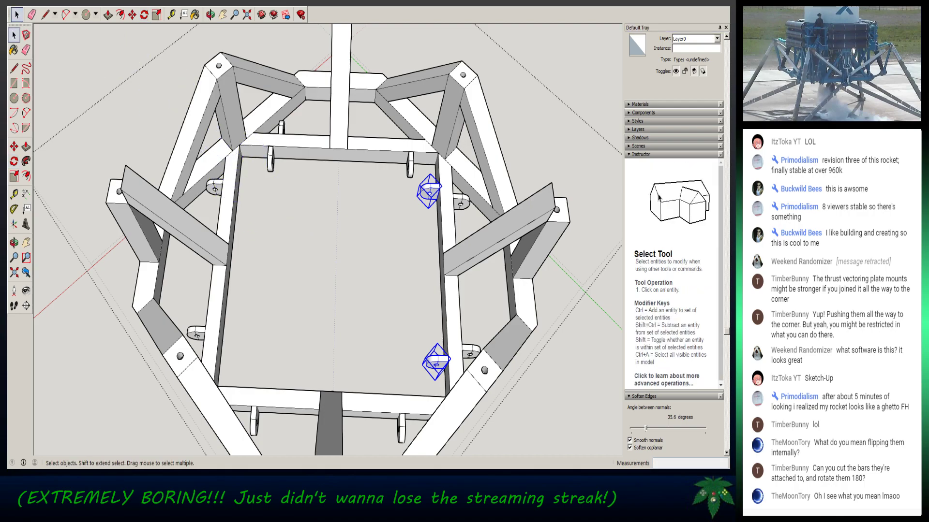
# - Make a rotated copy of all four inner lugs at 180 degrees about the centre of the square frame opening
pyautogui.doubleClick(271, 160)
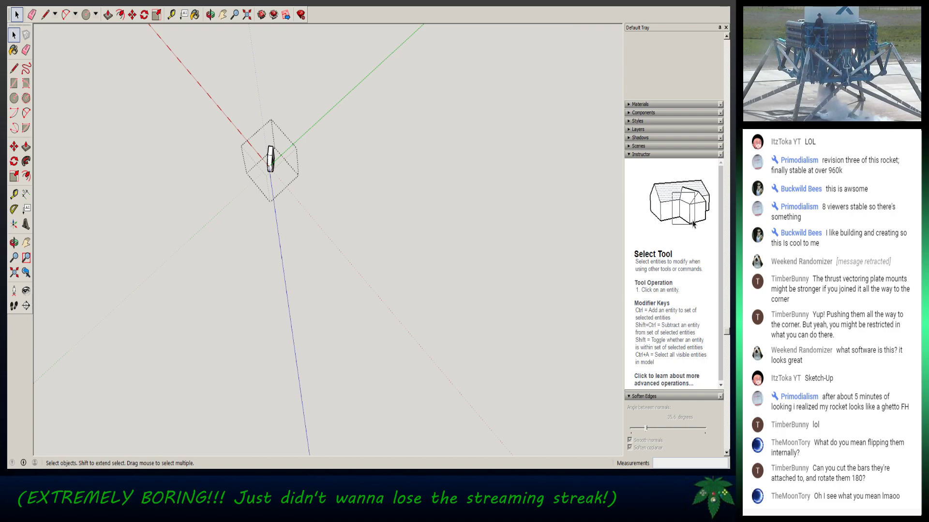
pyautogui.press('Escape')
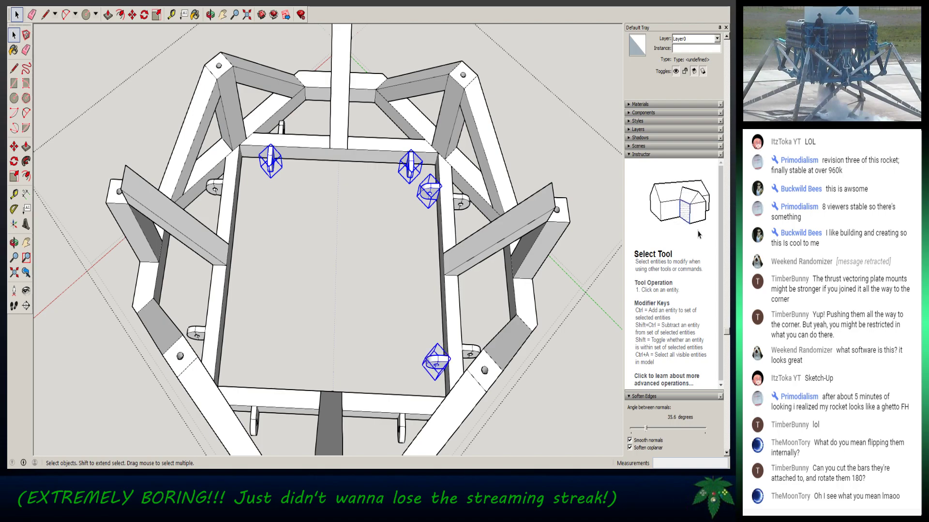
pyautogui.click(144, 14)
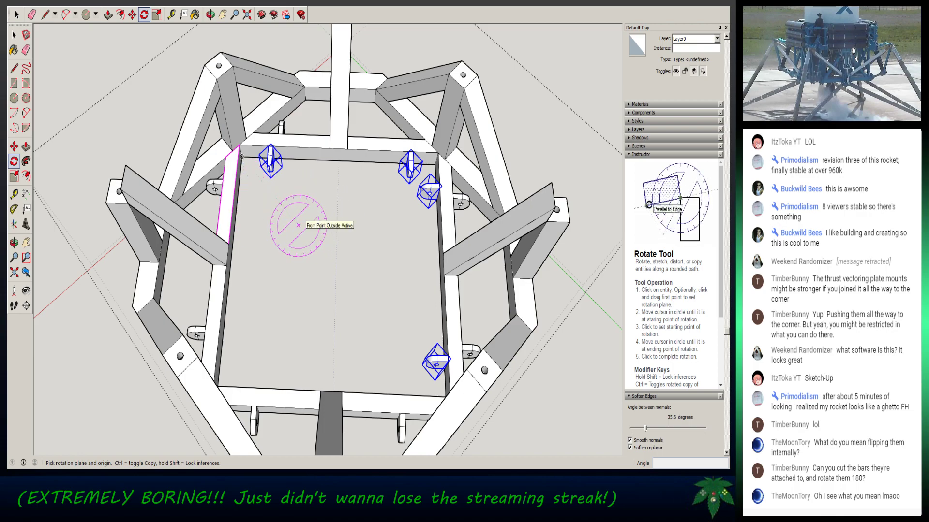
pyautogui.click(334, 268)
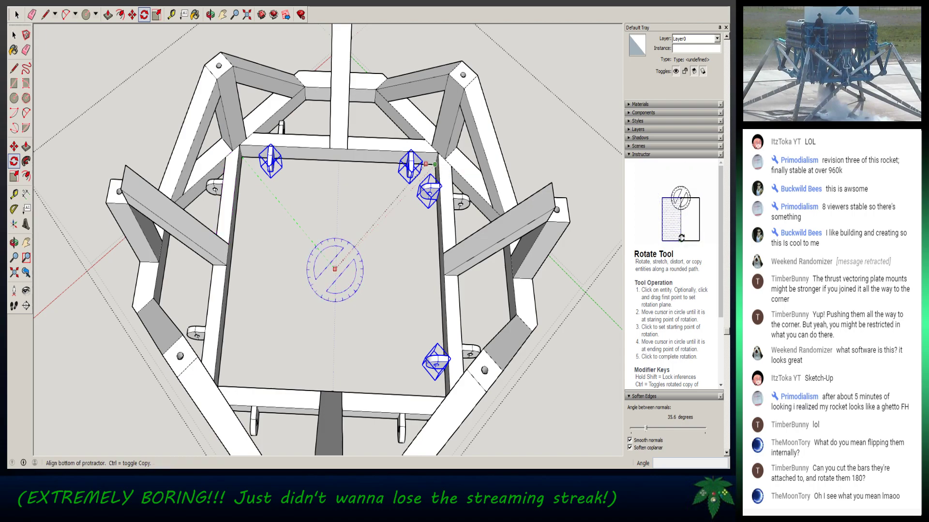
pyautogui.click(242, 157)
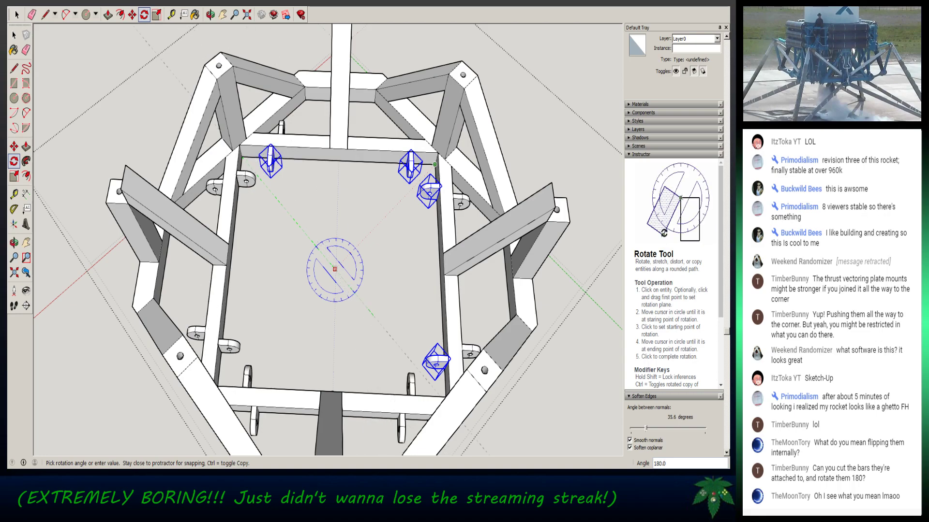
pyautogui.click(309, 263)
pyautogui.press('space')
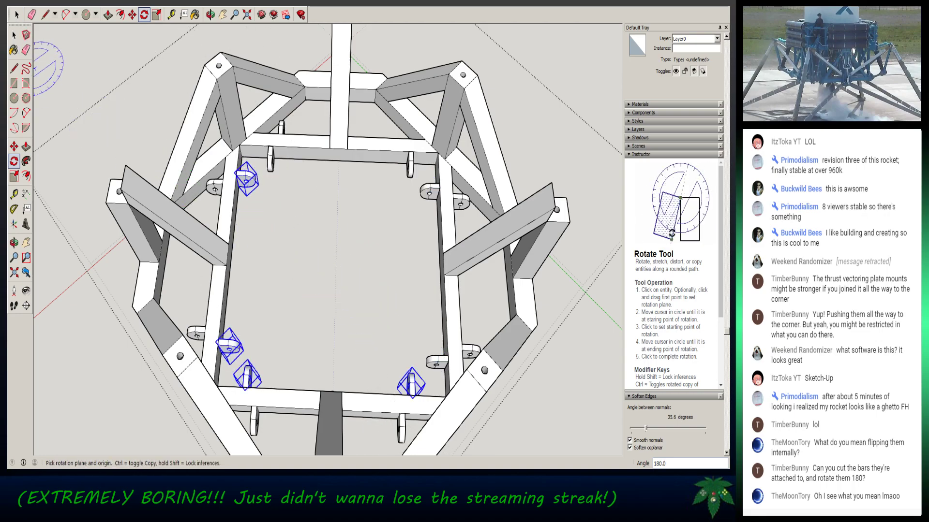
pyautogui.click(215, 190)
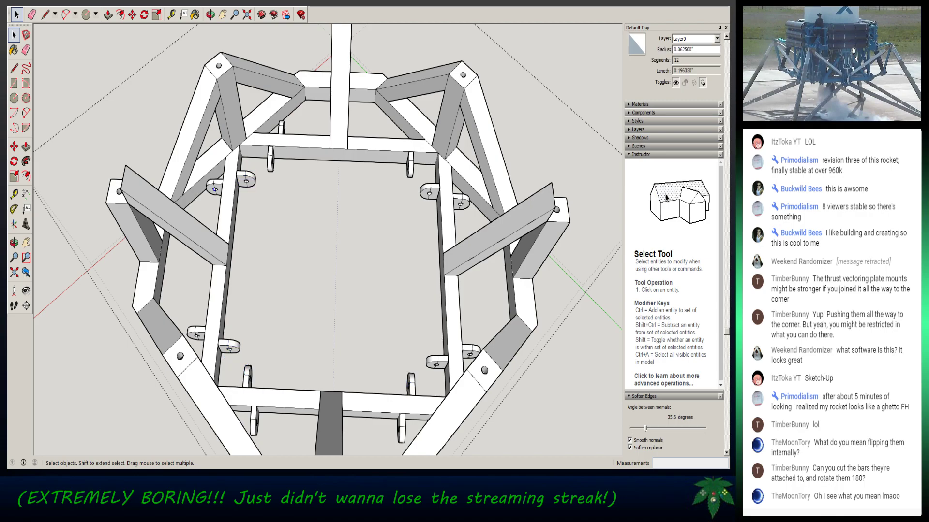
pyautogui.hotkey('ctrl', 'a')
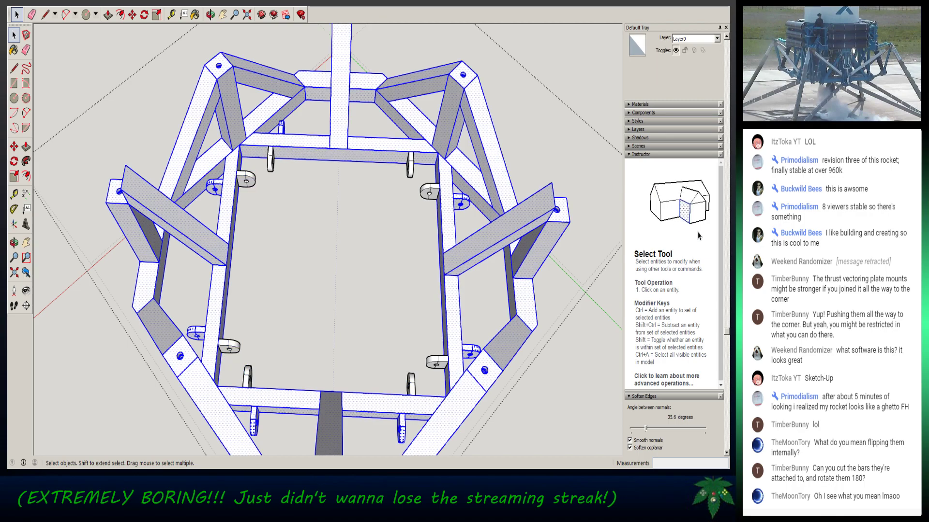
pyautogui.click(329, 271)
# - Delete the original built-in lug on the outer side of the beam, opposite its new inner copy
pyautogui.moveTo(309, 271); pyautogui.dragTo(384, 152, button='middle')
pyautogui.scroll(5, 280, 233)
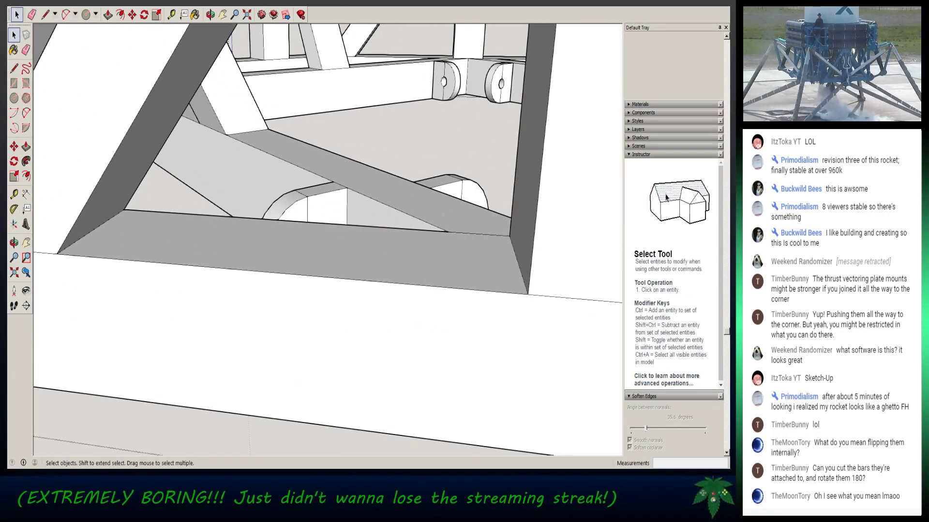
pyautogui.moveTo(295, 271); pyautogui.dragTo(333, 198, button='middle')
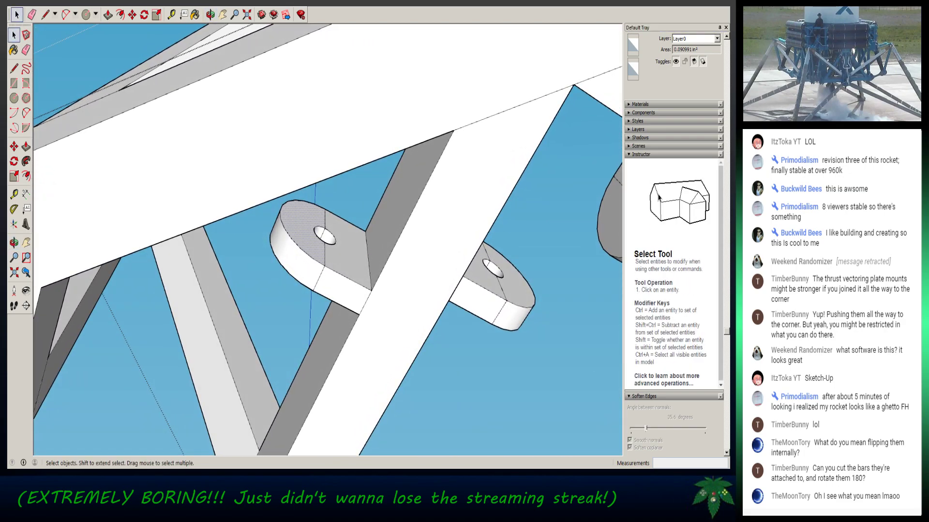
pyautogui.moveTo(348, 200); pyautogui.dragTo(295, 245)
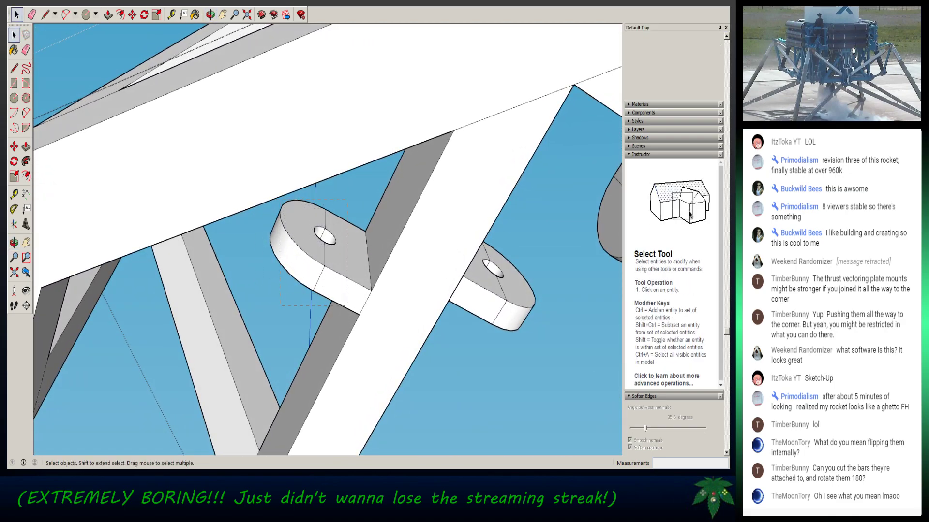
pyautogui.moveTo(301, 268); pyautogui.dragTo(300, 268)
pyautogui.moveTo(301, 268); pyautogui.dragTo(316, 227, button='middle')
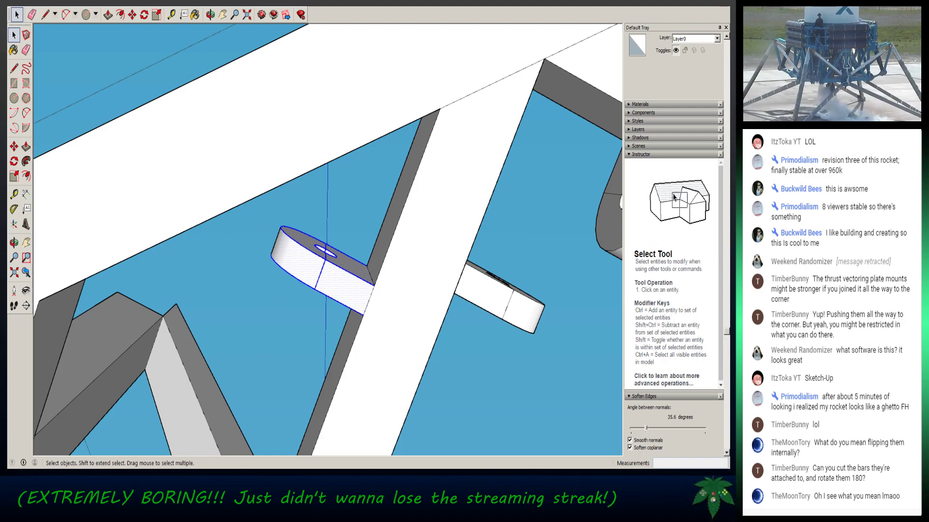
pyautogui.press('Delete')
# - Reverse the leftover rectangular face on the beam where the deleted lug was attached
pyautogui.moveTo(319, 241); pyautogui.dragTo(346, 230, button='middle')
pyautogui.rightClick(534, 102)
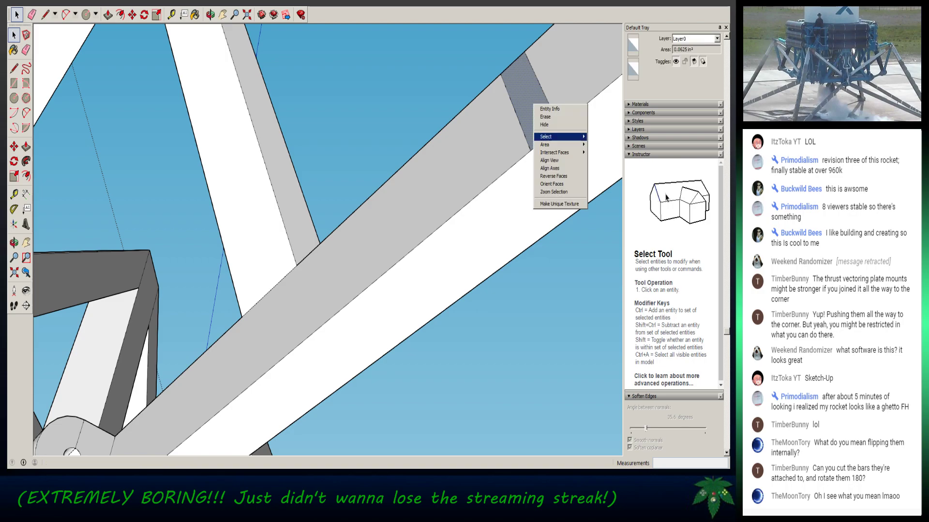
pyautogui.click(556, 179)
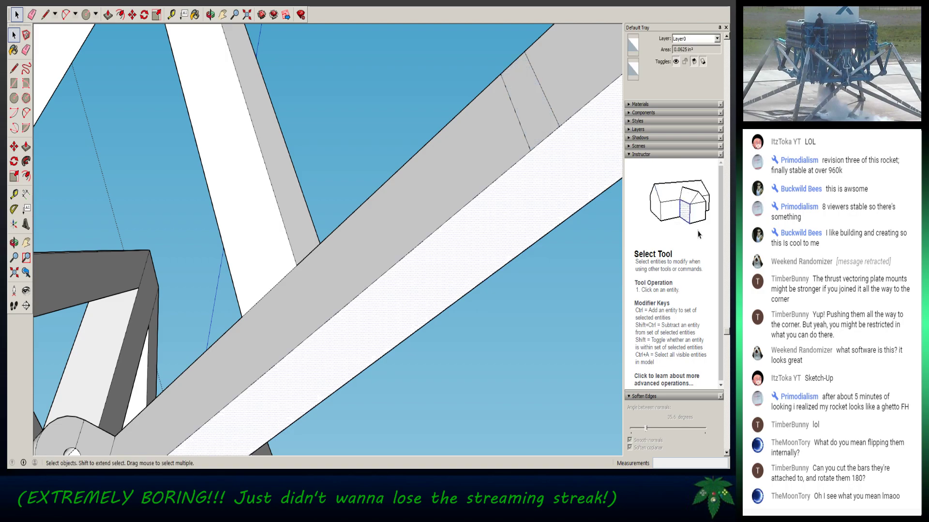
# - Delete the built-in outer lug in the triangular opening beside the corner joint and reverse the leftover face on its beam
pyautogui.moveTo(338, 300); pyautogui.dragTo(450, 239, button='middle')
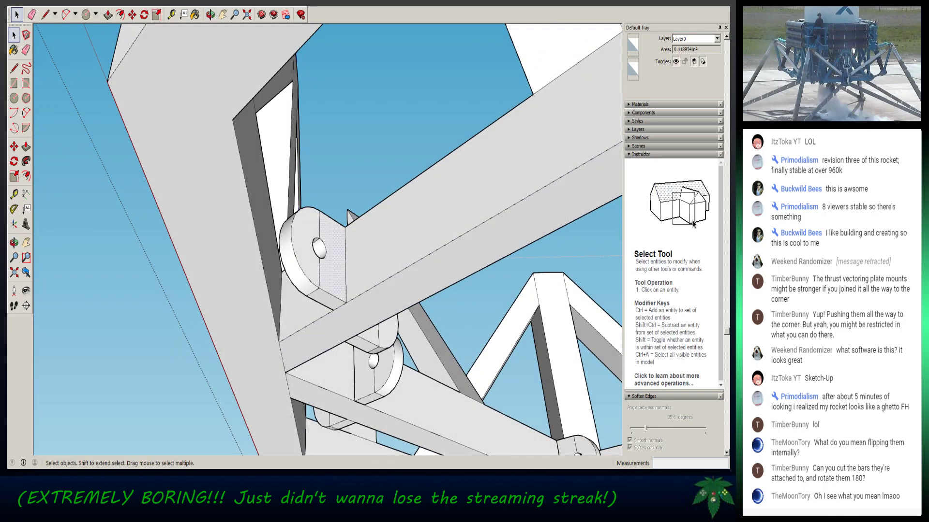
pyautogui.moveTo(449, 240)
pyautogui.mouseDown(button='middle')
pyautogui.moveTo(478, 179)
pyautogui.moveTo(503, 223)
pyautogui.moveTo(473, 271)
pyautogui.moveTo(464, 241)
pyautogui.mouseUp(button='middle')
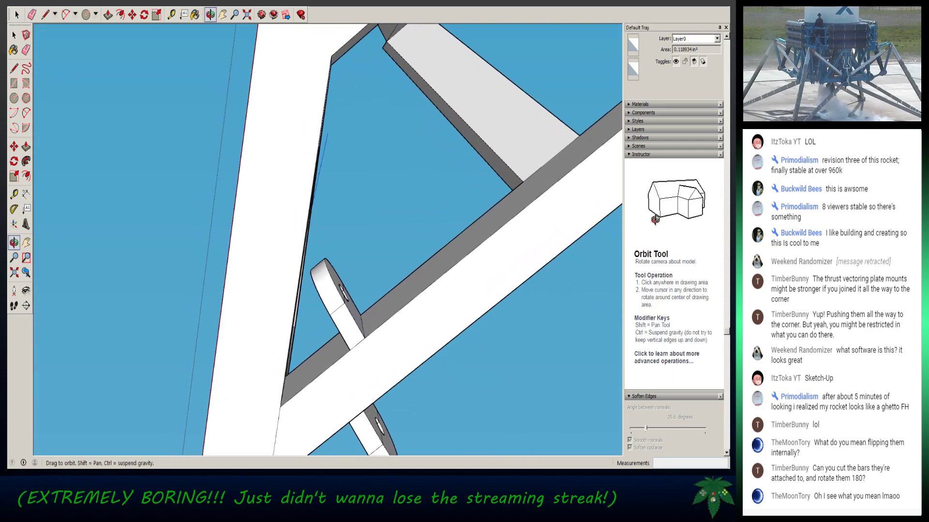
pyautogui.moveTo(314, 274)
pyautogui.mouseDown(button='middle')
pyautogui.moveTo(291, 269)
pyautogui.moveTo(329, 241)
pyautogui.mouseUp(button='middle')
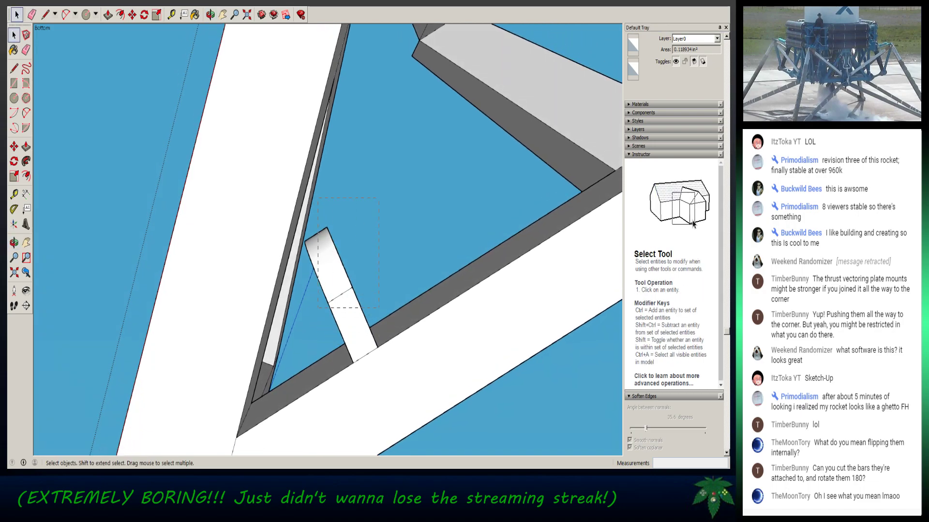
pyautogui.press('Delete')
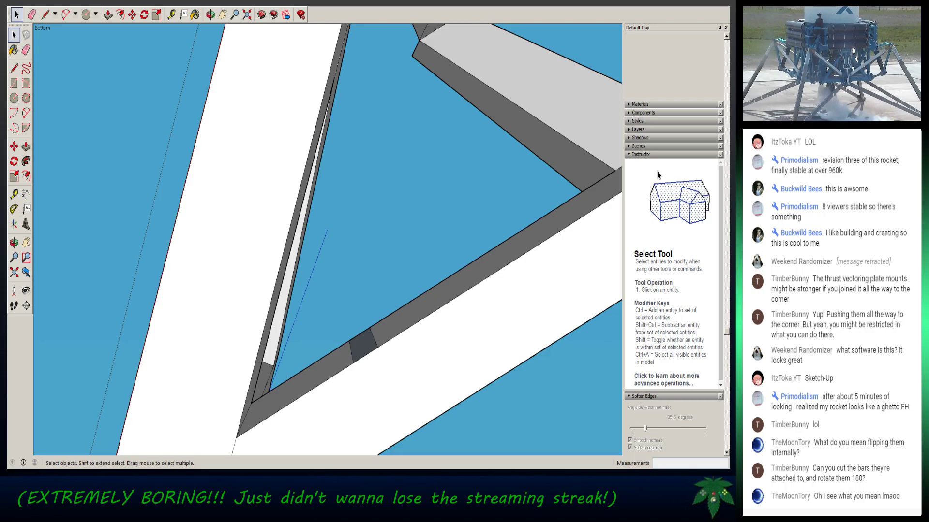
pyautogui.rightClick(369, 341)
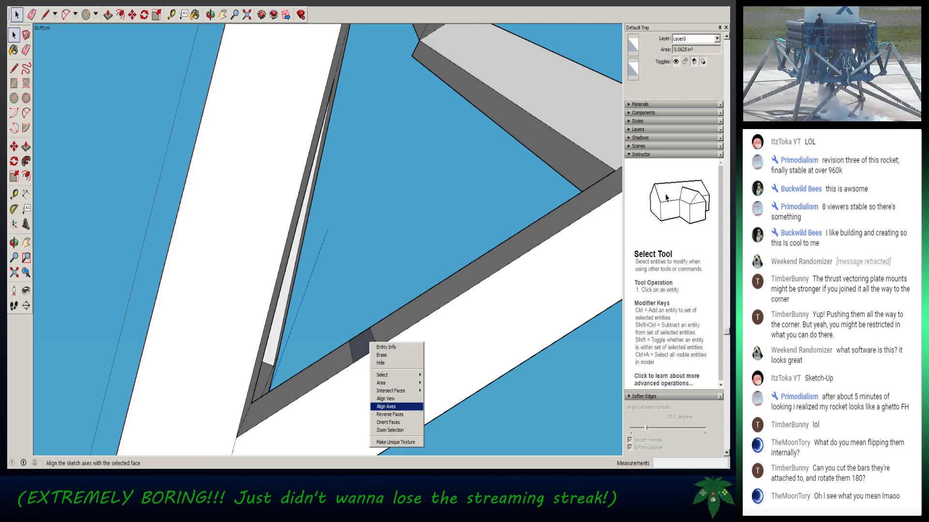
pyautogui.click(384, 415)
pyautogui.click(386, 372)
# - Delete the outer lug on the adjoining beam across the same corner and reverse the rectangular face left behind
pyautogui.scroll(-7, 386, 372)
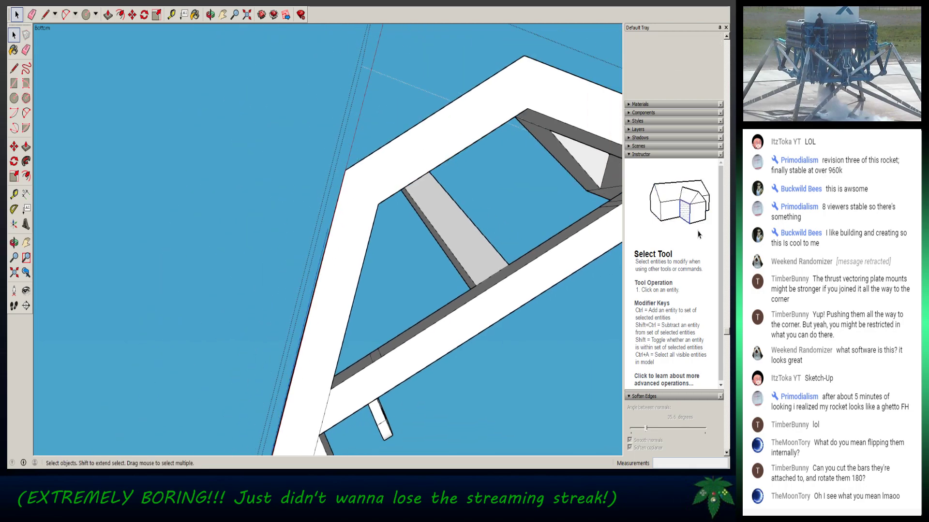
pyautogui.keyDown('shift'); pyautogui.moveTo(385, 375); pyautogui.dragTo(338, 82, button='middle'); pyautogui.keyUp('shift')
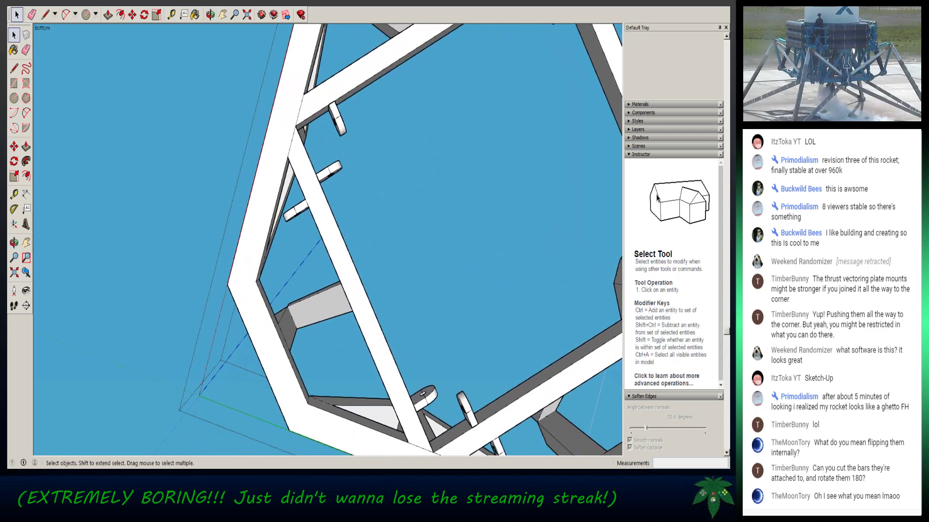
pyautogui.scroll(6, 278, 217)
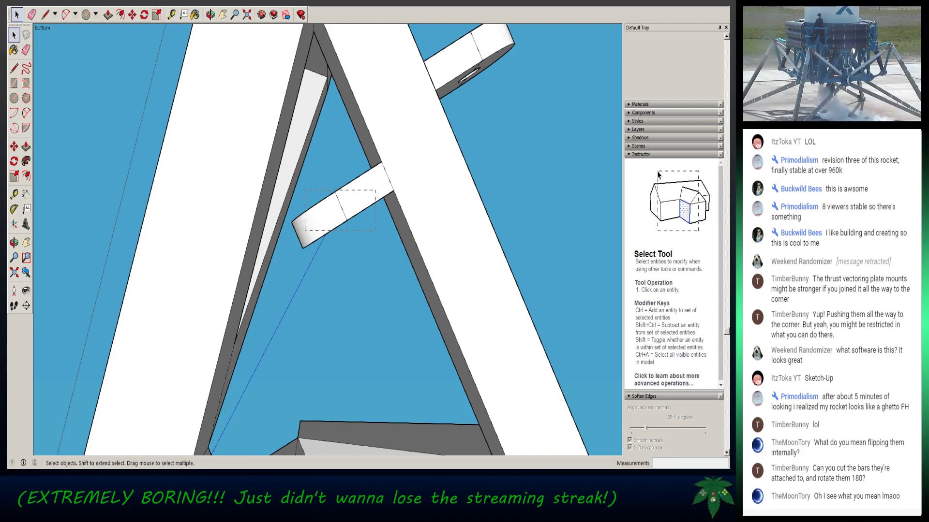
pyautogui.press('Delete')
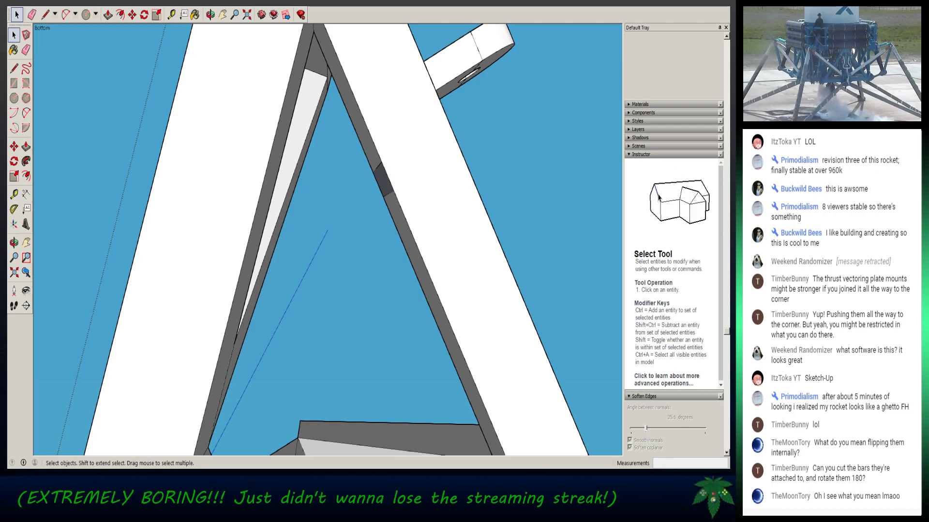
pyautogui.rightClick(383, 182)
pyautogui.click(411, 255)
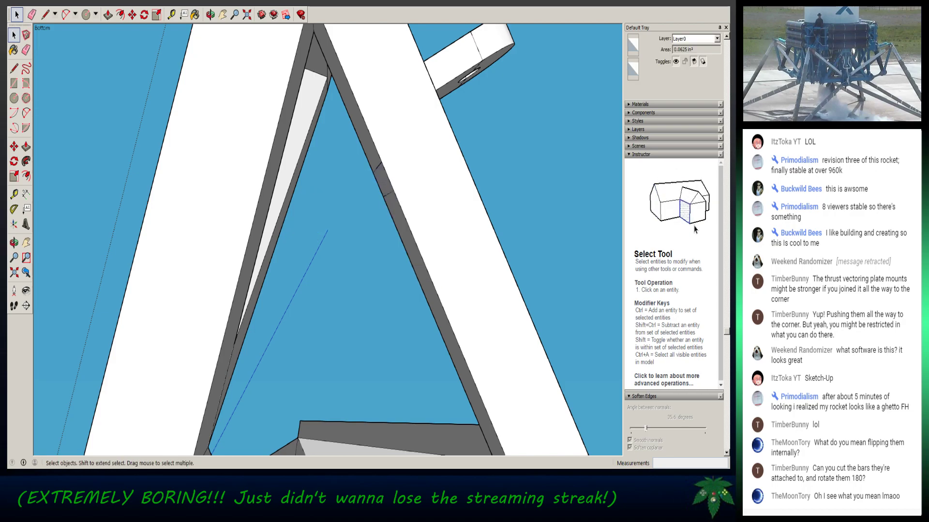
# - Delete the outer lug near the next corner joint of the lower frame and reverse the leftover face on that beam
pyautogui.moveTo(411, 255); pyautogui.dragTo(213, 217, button='middle')
pyautogui.moveTo(271, 218); pyautogui.dragTo(360, 221, button='middle')
pyautogui.moveTo(311, 171); pyautogui.dragTo(334, 147, button='middle')
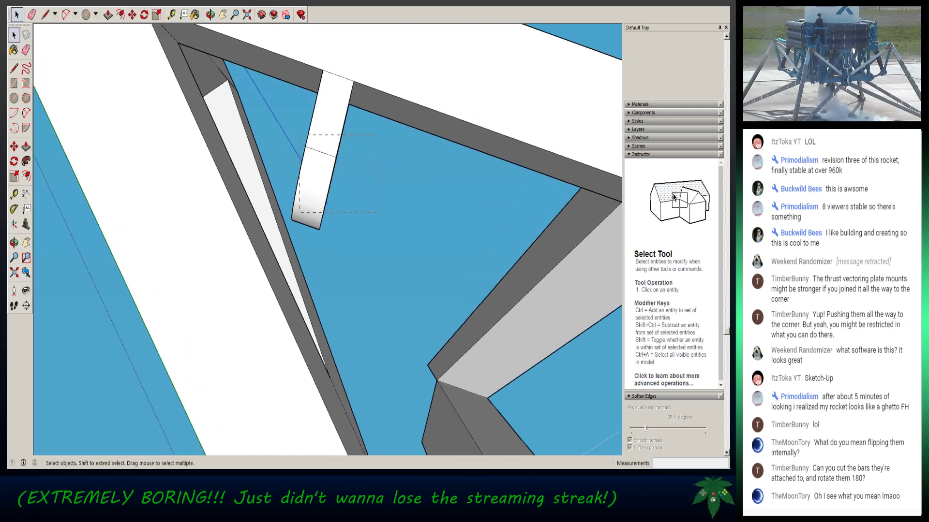
pyautogui.moveTo(379, 135); pyautogui.dragTo(300, 234)
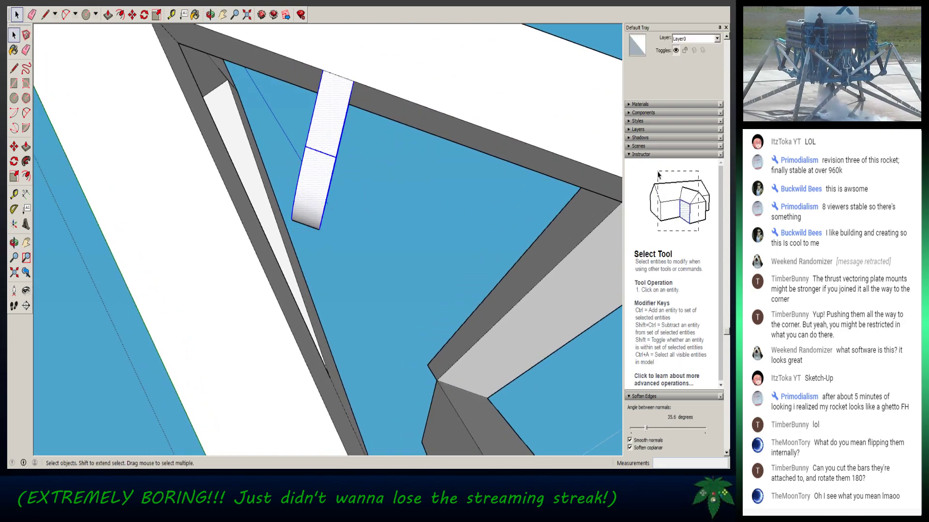
pyautogui.press('Delete')
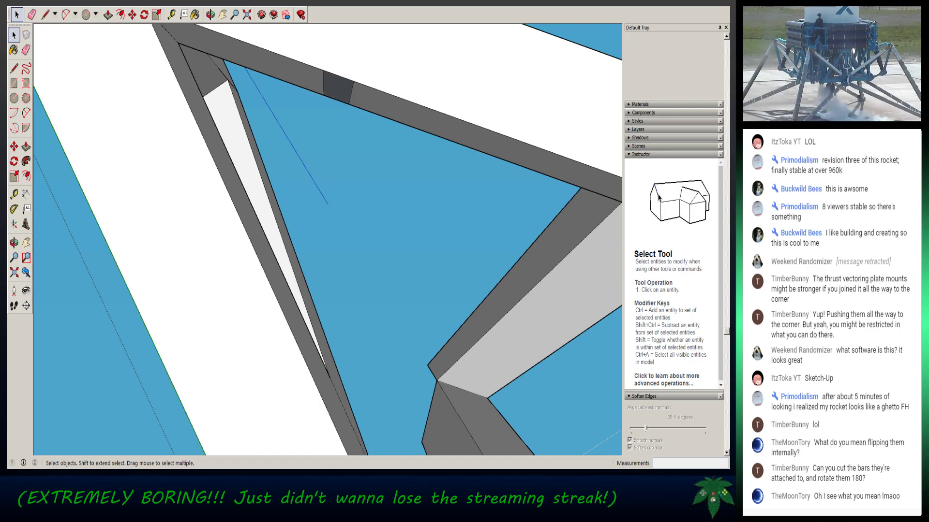
pyautogui.click(338, 76)
pyautogui.rightClick(337, 86)
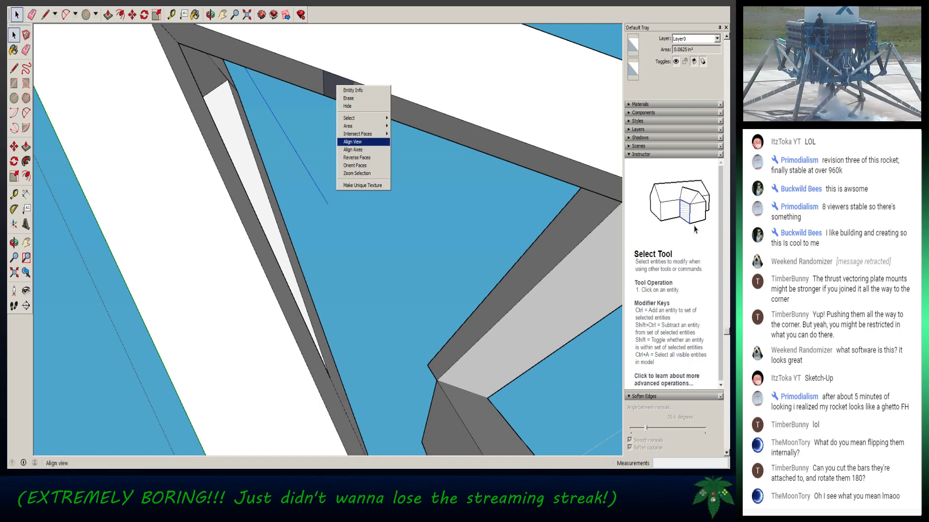
pyautogui.click(356, 157)
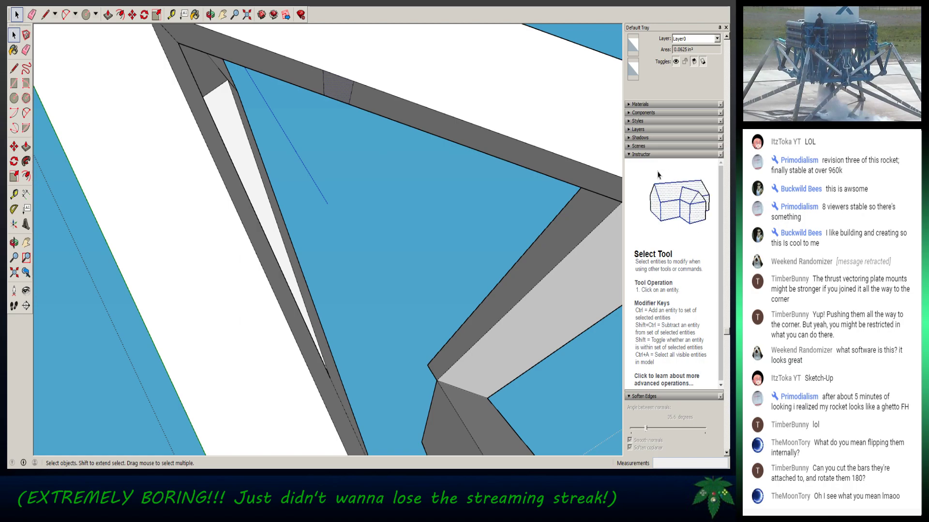
# - Delete the built-in lug on the outer side of the next beam, opposite its inner copy near the corner joint
pyautogui.moveTo(356, 157); pyautogui.dragTo(310, 150, button='middle')
pyautogui.moveTo(310, 193); pyautogui.dragTo(256, 233, button='middle')
pyautogui.scroll(-5, 260, 162)
pyautogui.scroll(5, 156, 172)
pyautogui.scroll(-2, 179, 189)
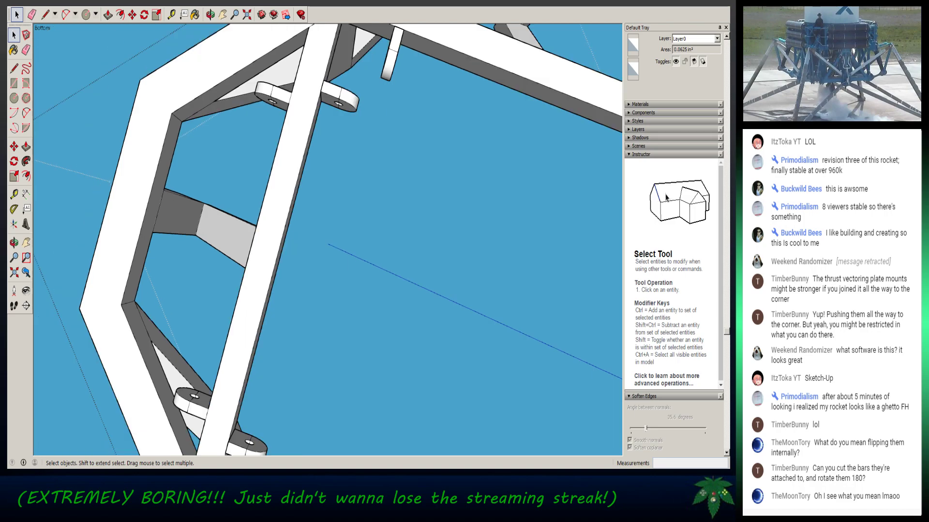
pyautogui.moveTo(334, 244)
pyautogui.mouseDown(button='middle')
pyautogui.moveTo(338, 226)
pyautogui.moveTo(336, 247)
pyautogui.mouseUp(button='middle')
pyautogui.scroll(3, 346, 261)
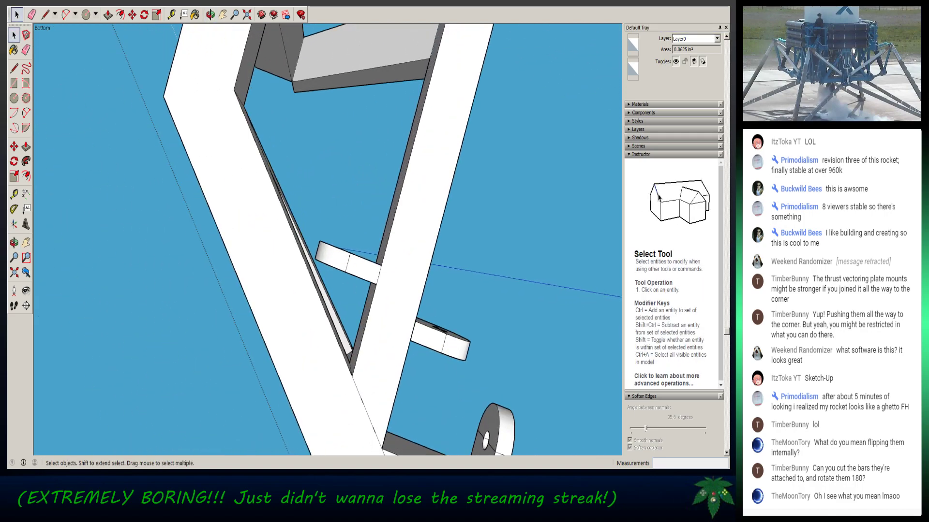
pyautogui.press('Delete')
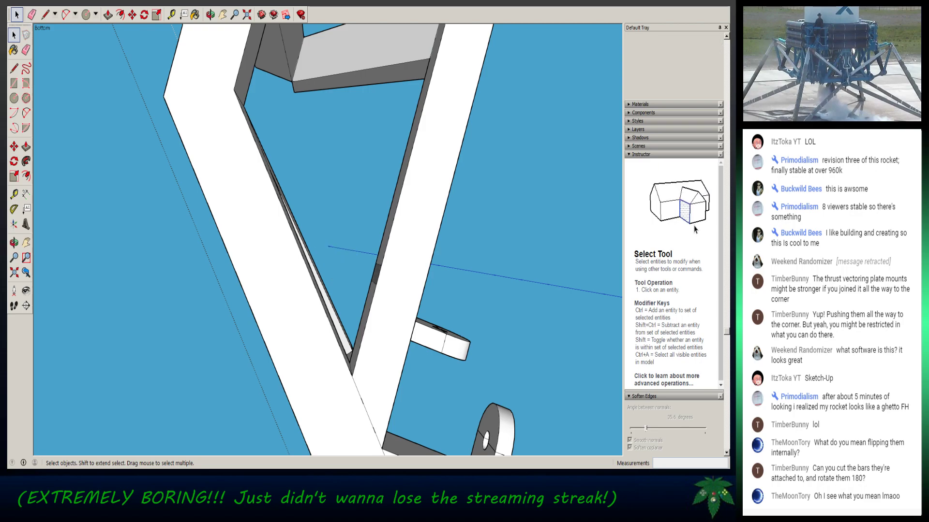
# - Reverse the rectangular face left on the beam's outer side by the deleted lug
pyautogui.rightClick(374, 270)
pyautogui.click(387, 284)
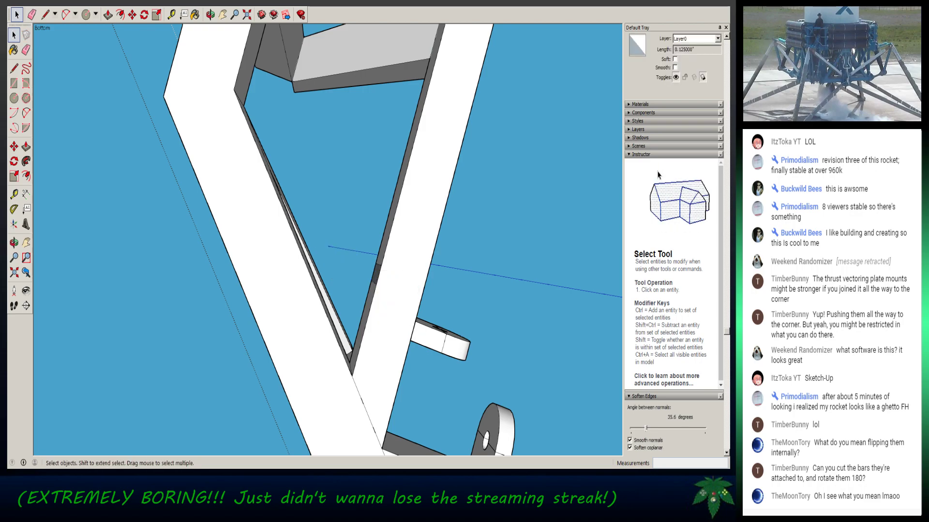
pyautogui.moveTo(382, 280)
pyautogui.mouseDown(button='middle')
pyautogui.moveTo(394, 349)
pyautogui.moveTo(416, 256)
pyautogui.mouseUp(button='middle')
pyautogui.moveTo(406, 324); pyautogui.dragTo(386, 405, button='middle')
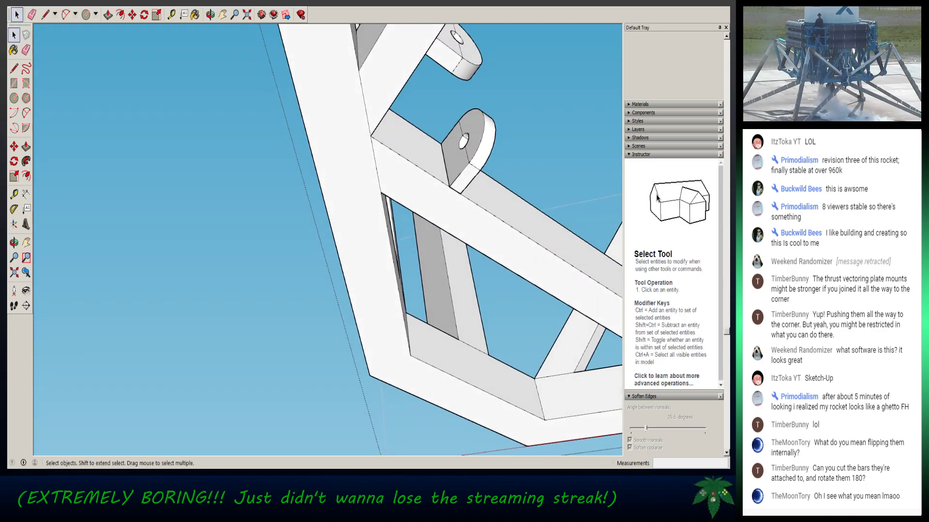
pyautogui.moveTo(386, 309); pyautogui.dragTo(376, 394, button='middle')
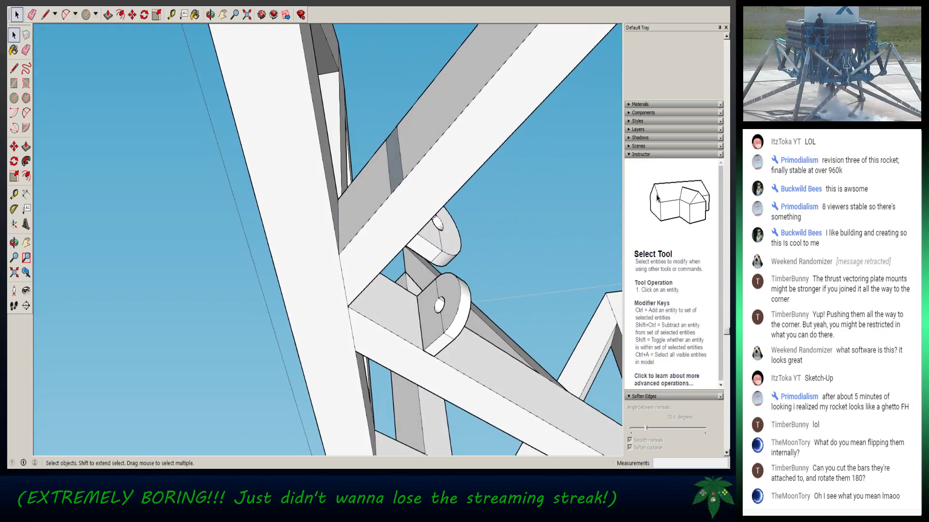
pyautogui.rightClick(397, 167)
pyautogui.click(424, 241)
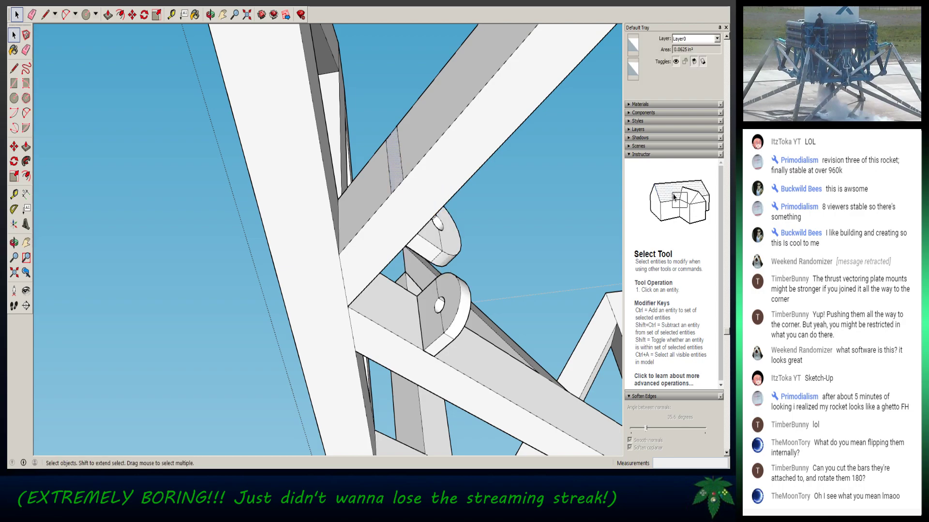
# - Delete the rounded end, pin hole and side faces of the next built-in outer lug
pyautogui.moveTo(424, 241); pyautogui.dragTo(376, 300, button='middle')
pyautogui.moveTo(382, 242)
pyautogui.mouseDown(button='middle')
pyautogui.moveTo(339, 300)
pyautogui.moveTo(341, 281)
pyautogui.moveTo(350, 345)
pyautogui.mouseUp(button='middle')
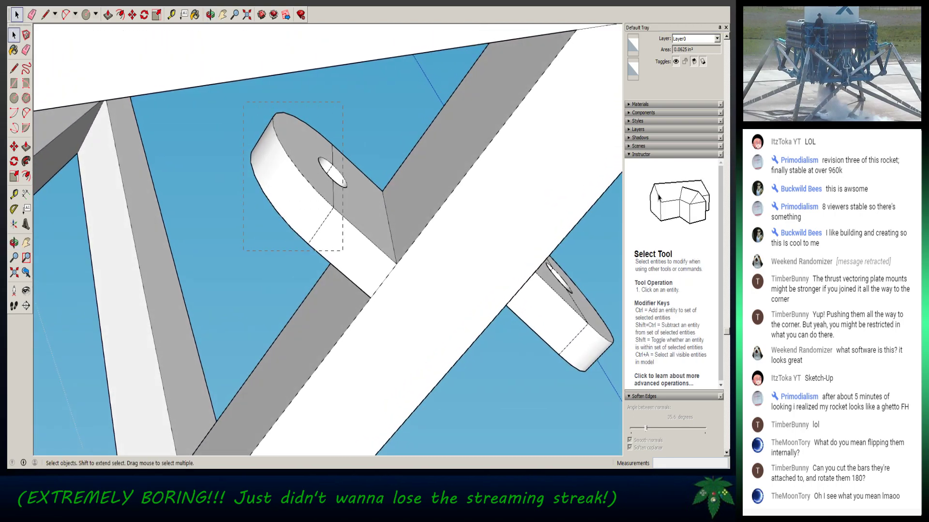
pyautogui.moveTo(243, 251); pyautogui.dragTo(243, 252)
pyautogui.moveTo(372, 123); pyautogui.dragTo(313, 173)
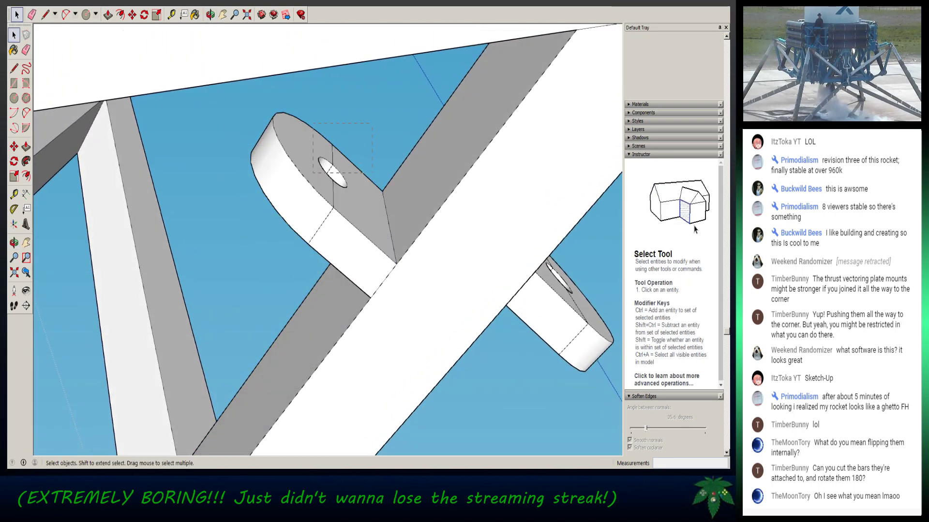
pyautogui.moveTo(264, 200); pyautogui.dragTo(264, 200)
pyautogui.press('Delete')
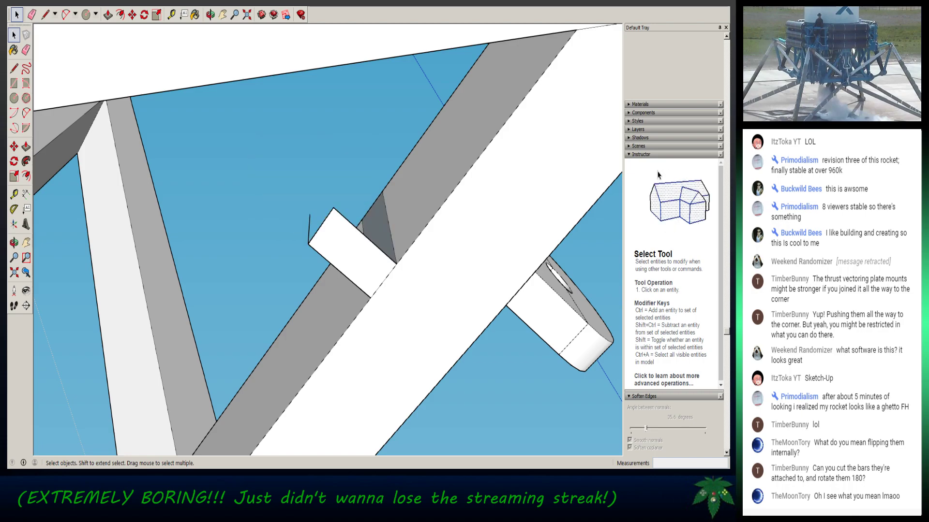
# - Delete the lug's remaining rectangular face and stray edge, and reverse the leftover face on the beam
pyautogui.doubleClick(352, 253)
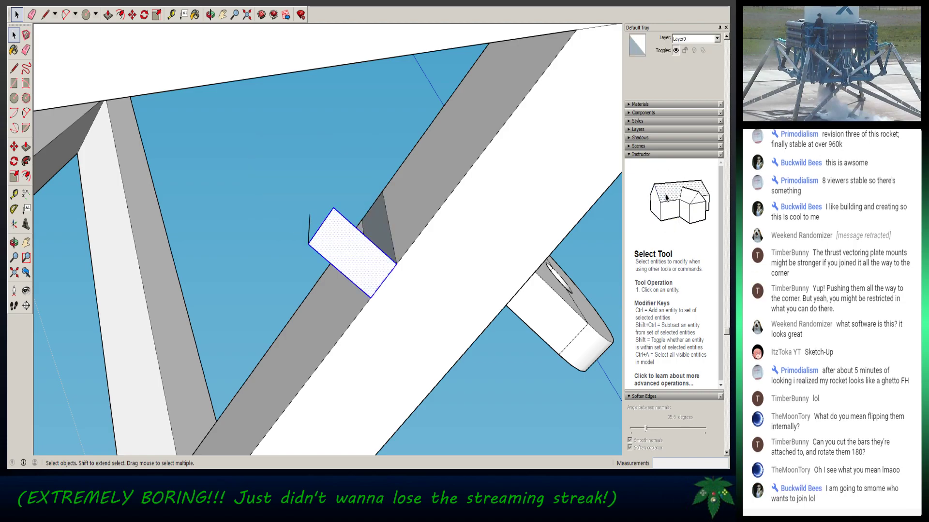
pyautogui.press('Delete')
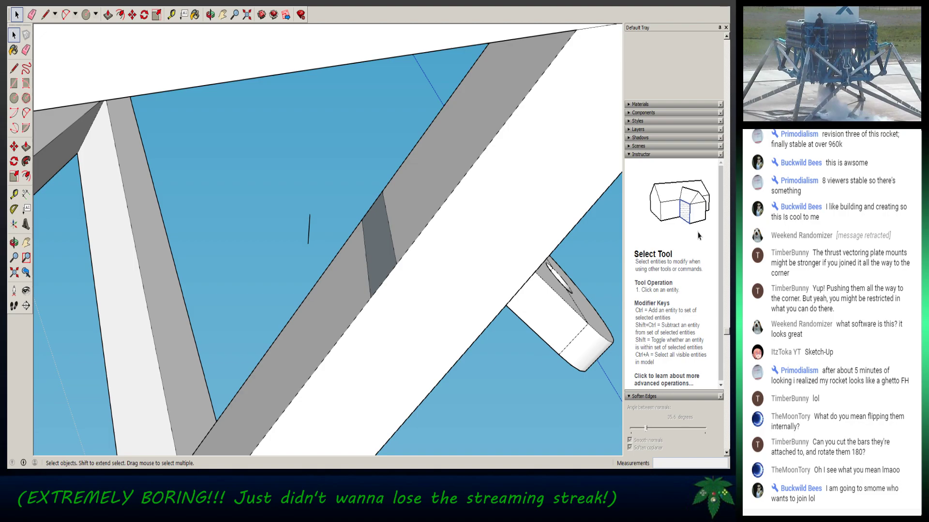
pyautogui.click(309, 233)
pyautogui.press('Delete')
pyautogui.rightClick(387, 245)
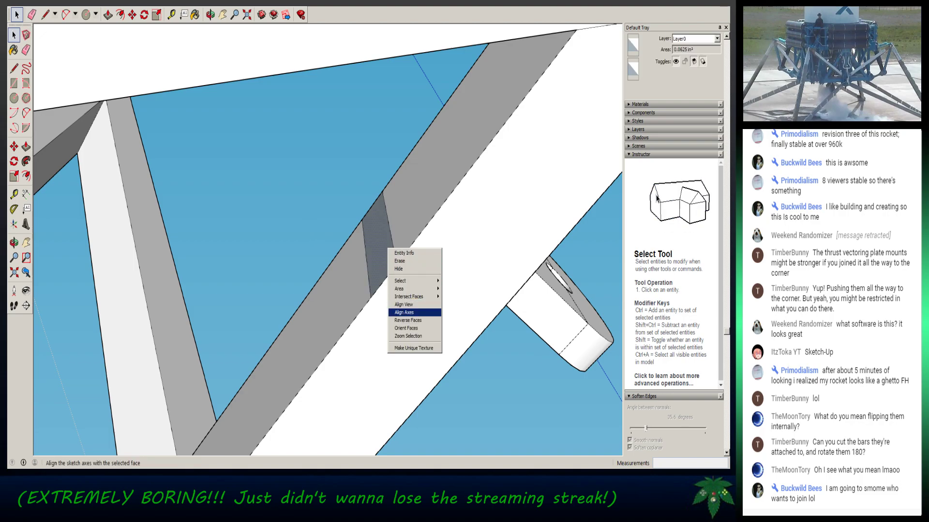
pyautogui.click(409, 320)
# - Delete the remaining built-in outer lug near the corner joint, including its rounded end, pin hole and side faces
pyautogui.scroll(-5, 247, 238)
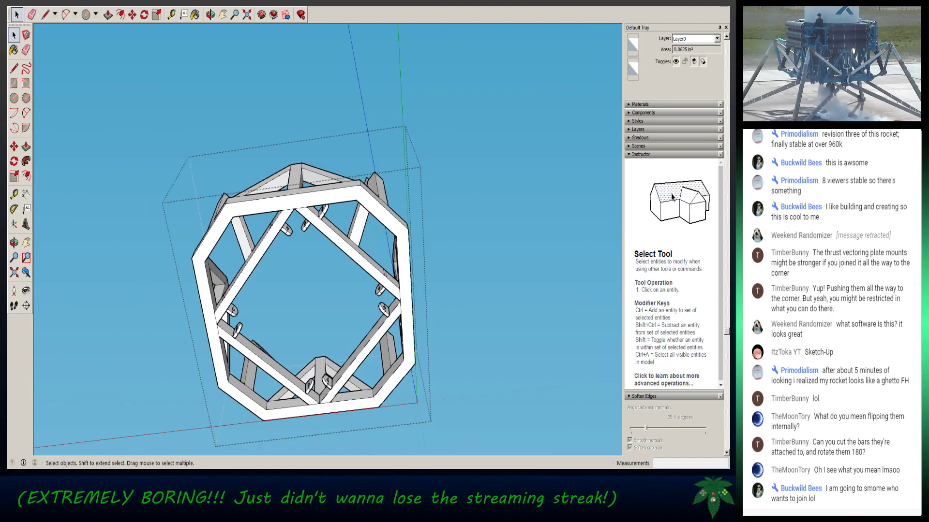
pyautogui.scroll(6, 319, 224)
pyautogui.scroll(-4, 271, 237)
pyautogui.scroll(6, 307, 276)
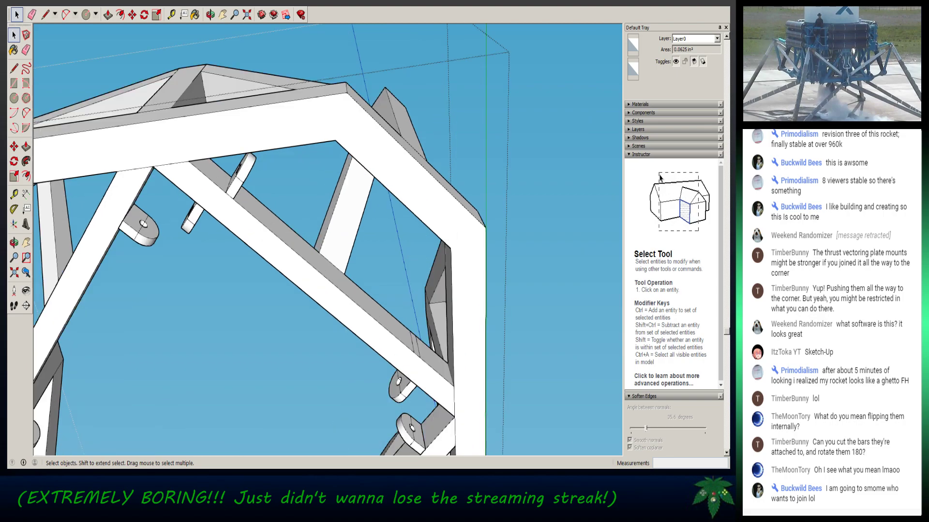
pyautogui.moveTo(209, 175); pyautogui.dragTo(307, 111, button='middle')
pyautogui.scroll(6, 308, 110)
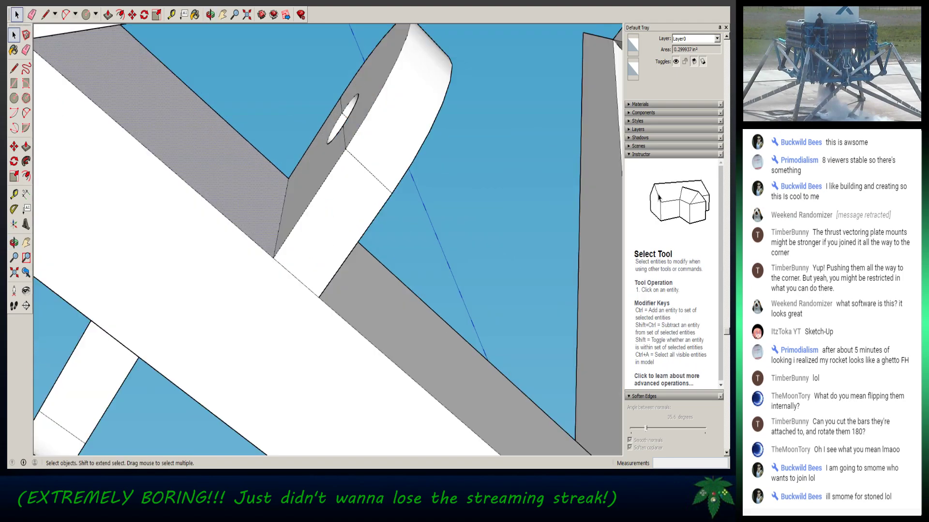
pyautogui.scroll(-4, 307, 110)
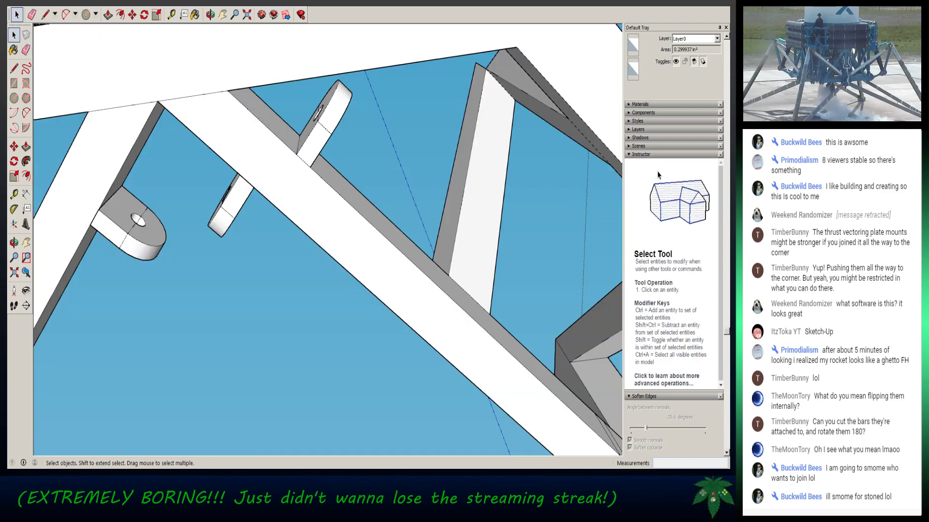
pyautogui.doubleClick(336, 111)
pyautogui.keyDown('shift'); pyautogui.doubleClick(326, 103); pyautogui.keyUp('shift')
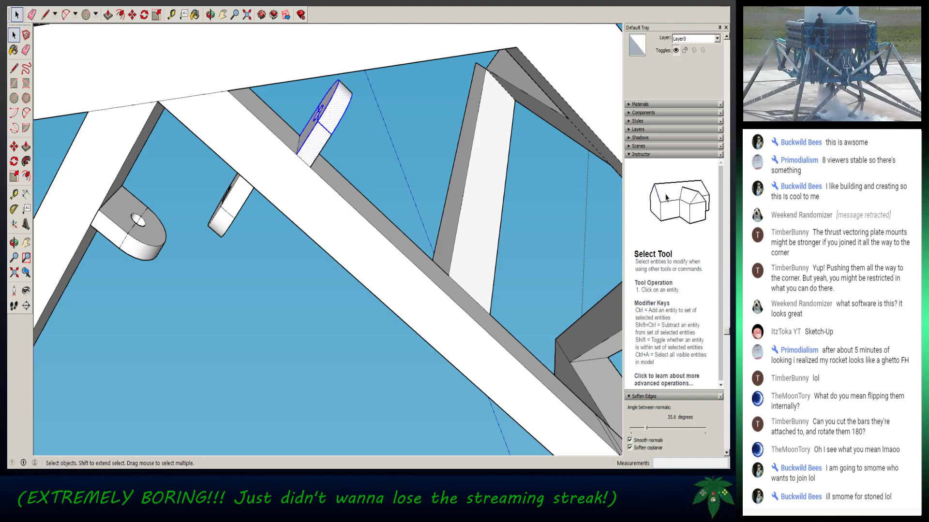
pyautogui.press('Delete')
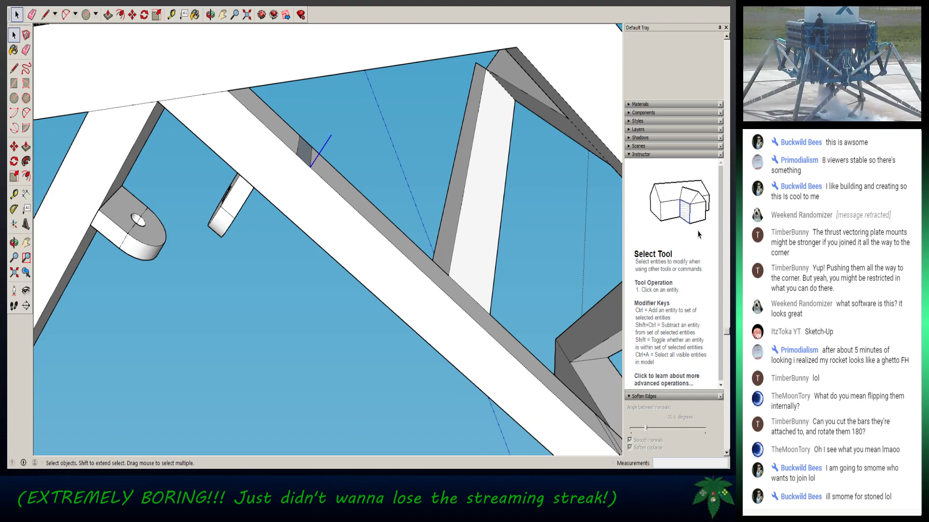
# - Reverse the leftover rectangular face on the beam's outer side and leave the frame group
pyautogui.rightClick(304, 151)
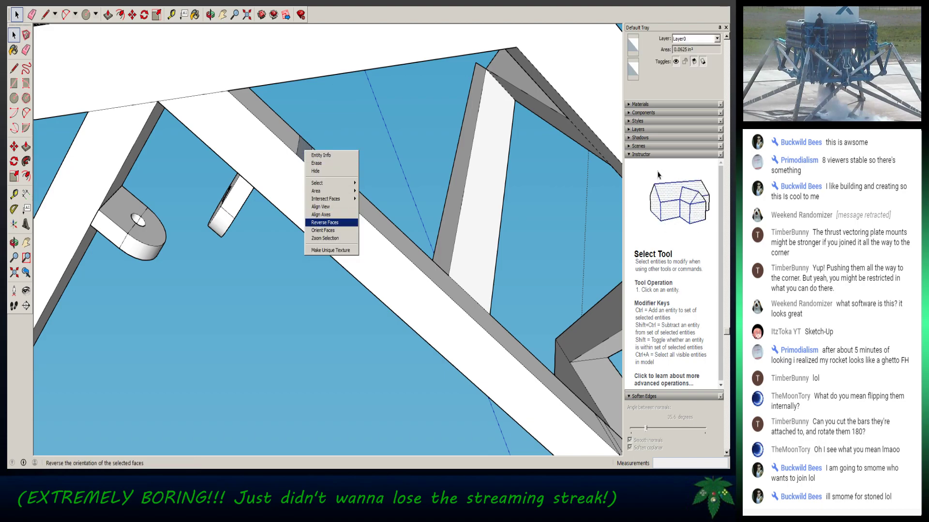
pyautogui.click(324, 223)
pyautogui.click(334, 205)
pyautogui.scroll(-8, 334, 205)
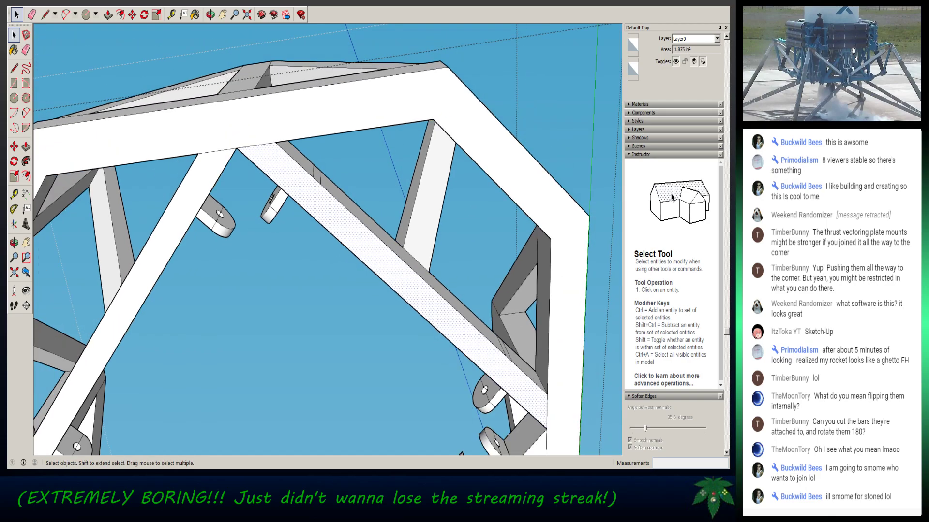
pyautogui.moveTo(333, 205); pyautogui.dragTo(338, 317, button='middle')
pyautogui.press('Escape')
pyautogui.press('Escape')
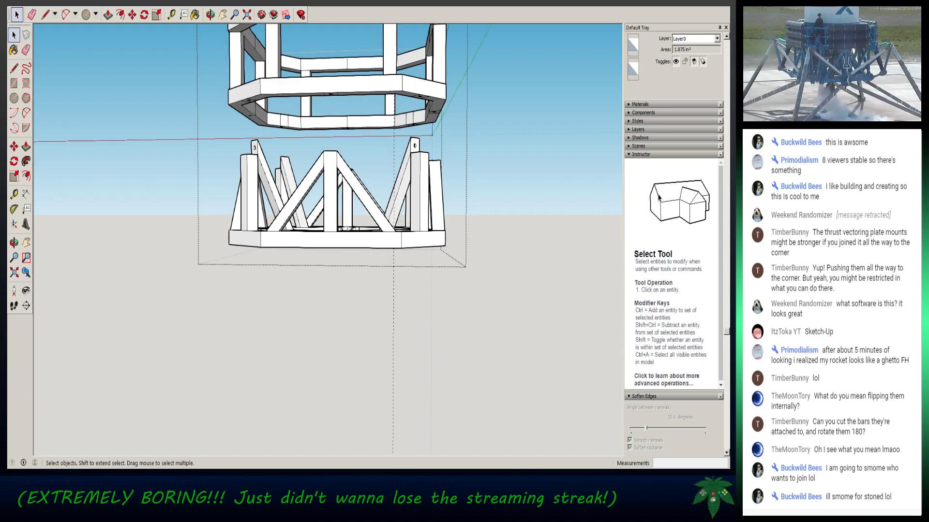
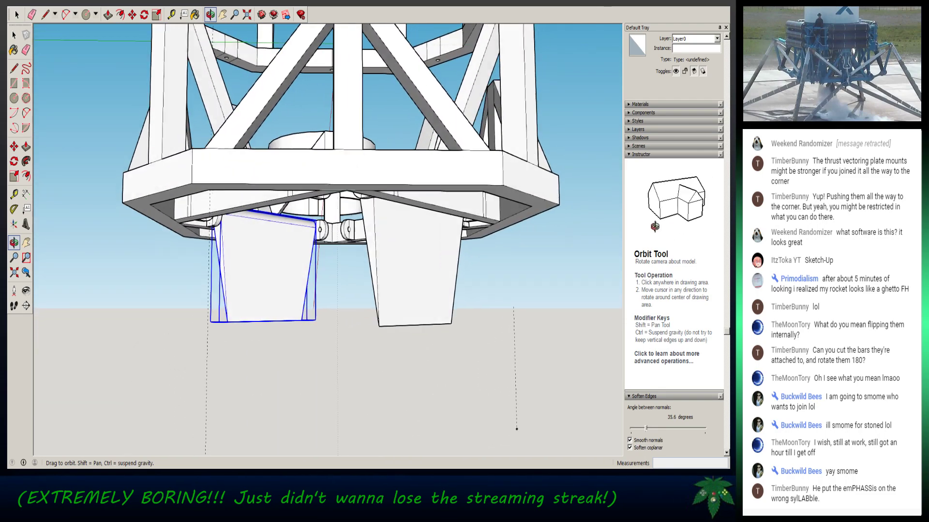
# - Try to rotate the selected thrust vectoring plate 90 degrees about the frame's center onto the adjoining beam
pyautogui.moveTo(348, 220); pyautogui.dragTo(356, 213, button='middle')
pyautogui.press('m')
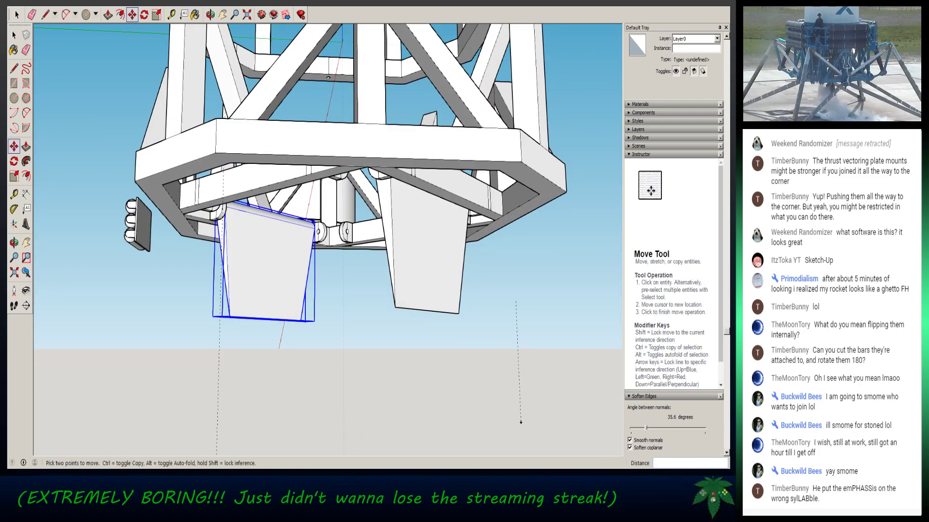
pyautogui.click(144, 15)
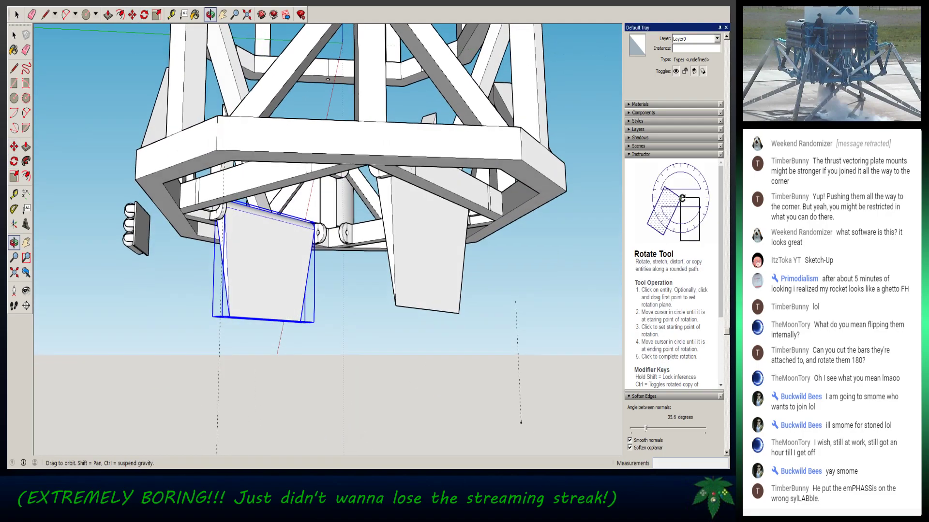
pyautogui.moveTo(241, 212); pyautogui.dragTo(354, 67, button='middle')
pyautogui.moveTo(323, 211)
pyautogui.mouseDown(button='middle')
pyautogui.moveTo(319, 128)
pyautogui.moveTo(329, 220)
pyautogui.mouseUp(button='middle')
pyautogui.moveTo(336, 319)
pyautogui.mouseDown(button='middle')
pyautogui.moveTo(336, 329)
pyautogui.moveTo(336, 306)
pyautogui.mouseUp(button='middle')
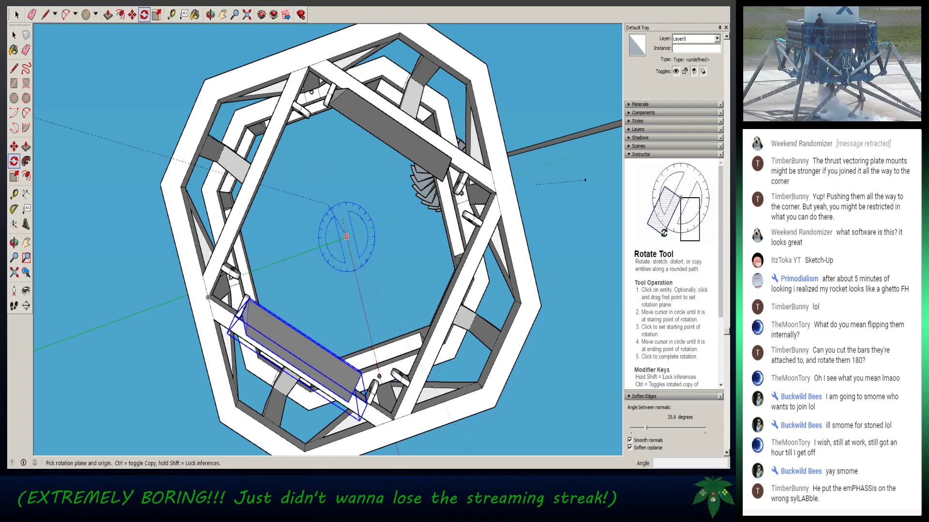
pyautogui.click(353, 264)
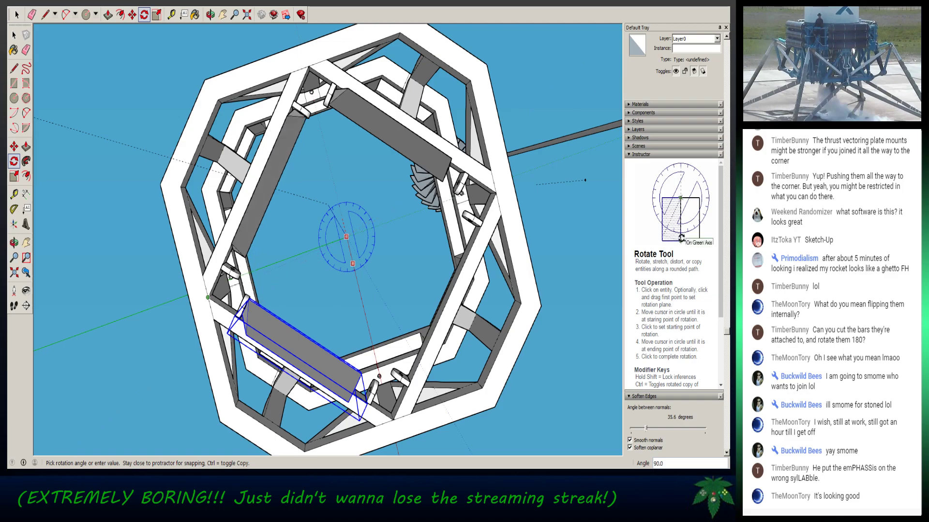
pyautogui.press('Escape')
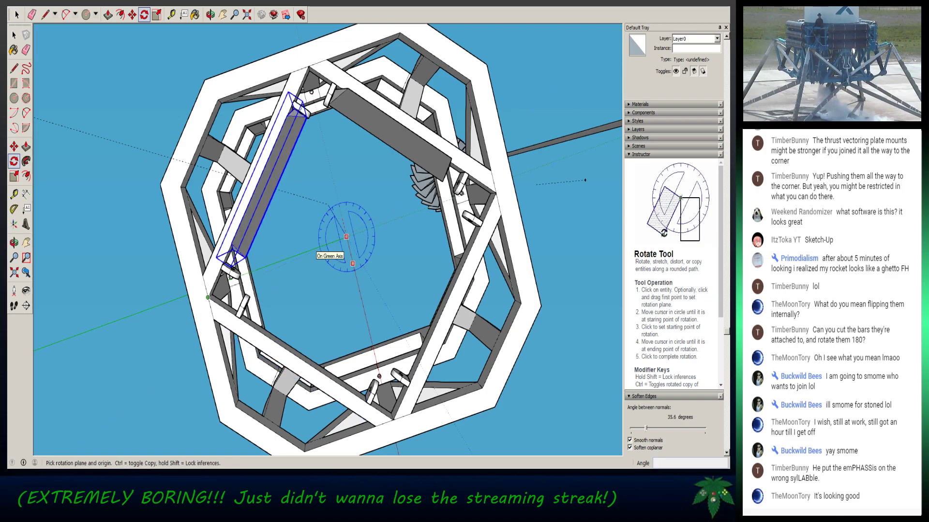
# - Undo the plate's rotation and the earlier plate copy on the opposite beam
pyautogui.hotkey('ctrl', 'z')
pyautogui.hotkey('ctrl', 'z')
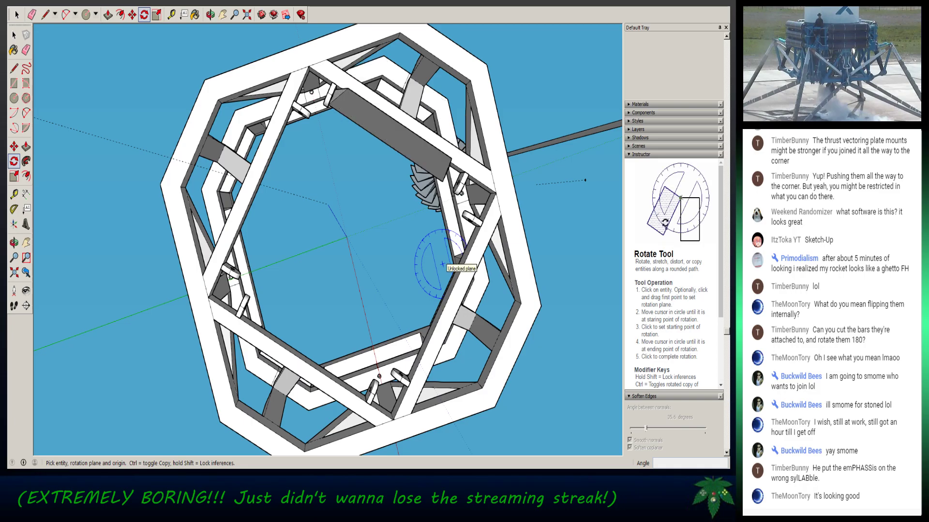
pyautogui.moveTo(442, 208); pyautogui.dragTo(333, 233, button='middle')
pyautogui.hotkey('ctrl', 'a')
pyautogui.scroll(5, 332, 234)
pyautogui.scroll(-5, 361, 189)
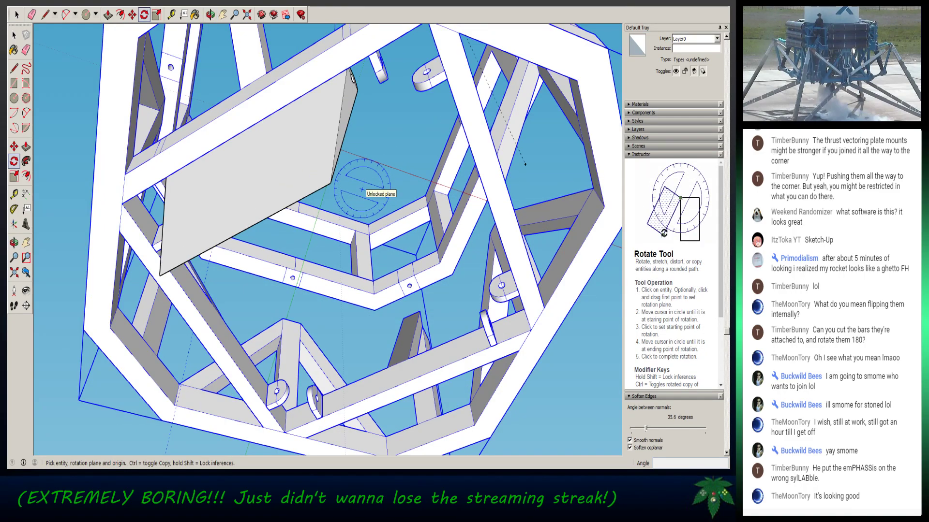
# - Try to scale the remaining plate uniformly by about 1.11 up to the beam's lug, and undo it
pyautogui.press('space')
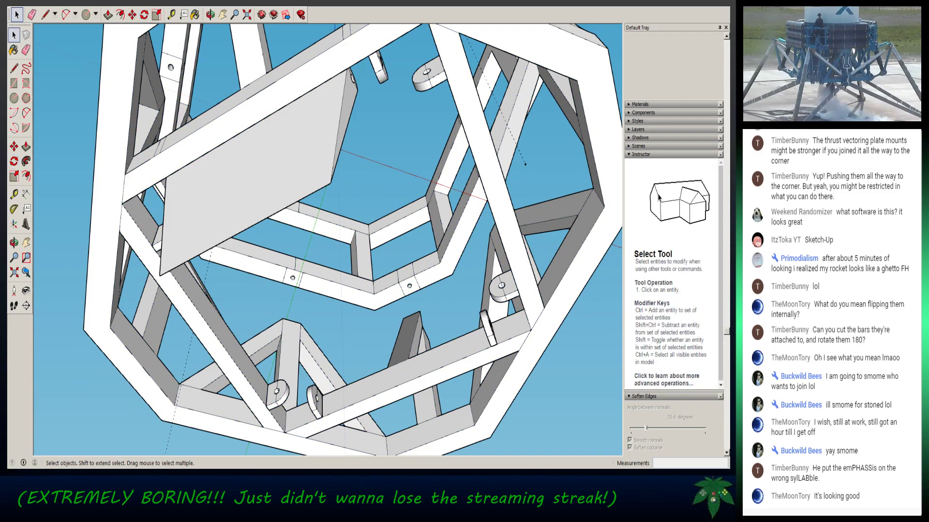
pyautogui.click(251, 174)
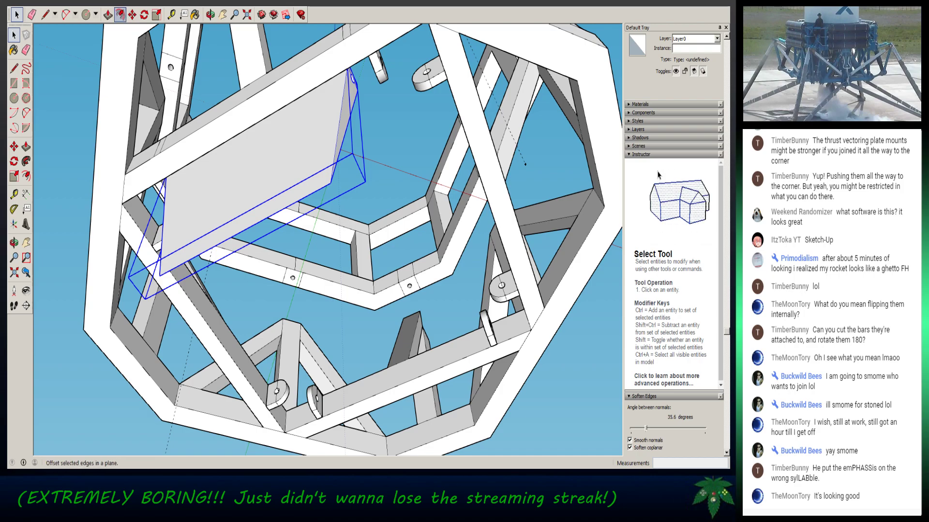
pyautogui.click(132, 15)
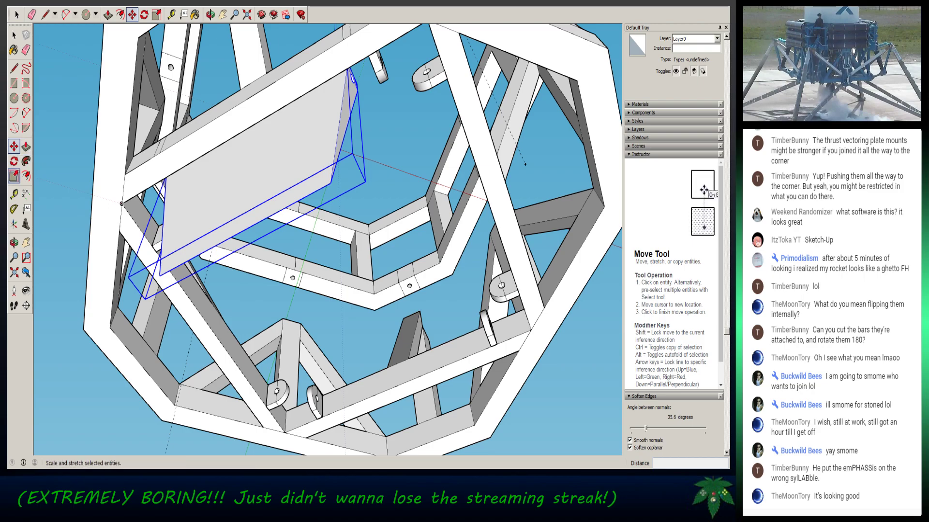
pyautogui.click(14, 175)
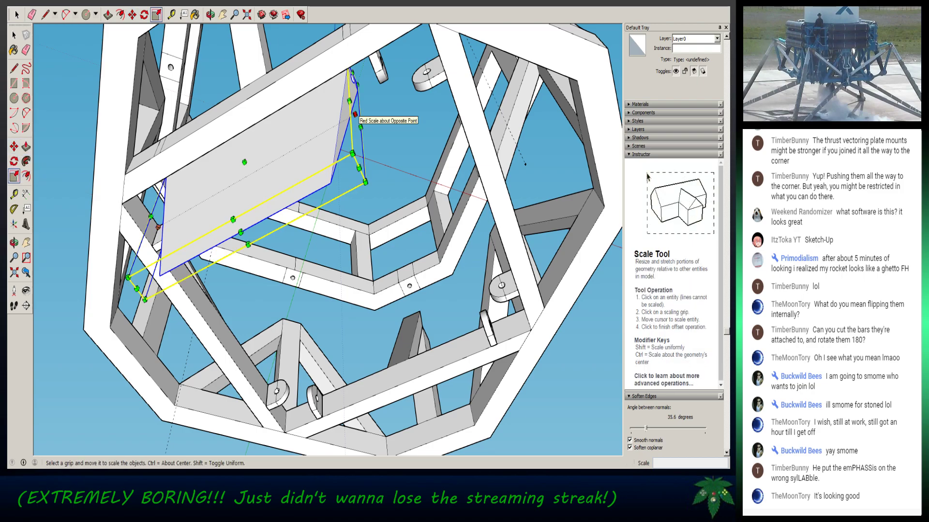
pyautogui.click(355, 114)
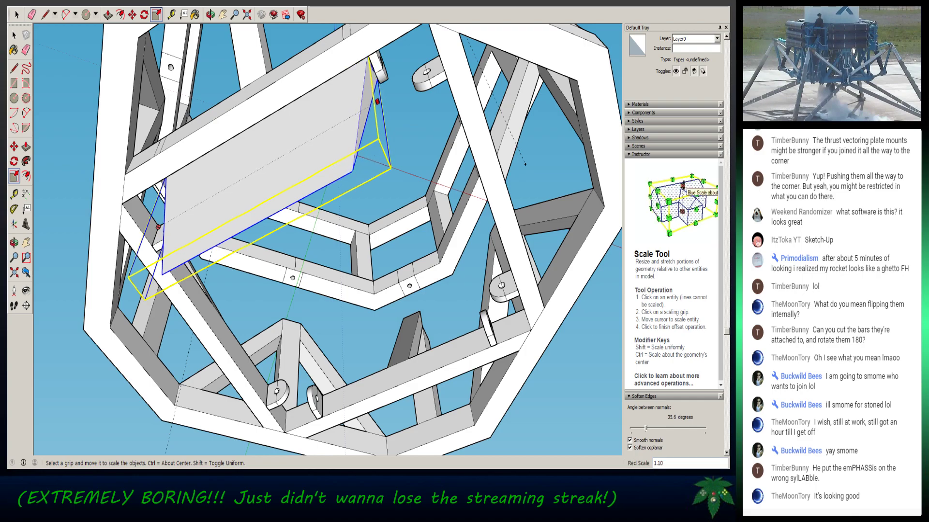
pyautogui.scroll(5, 379, 100)
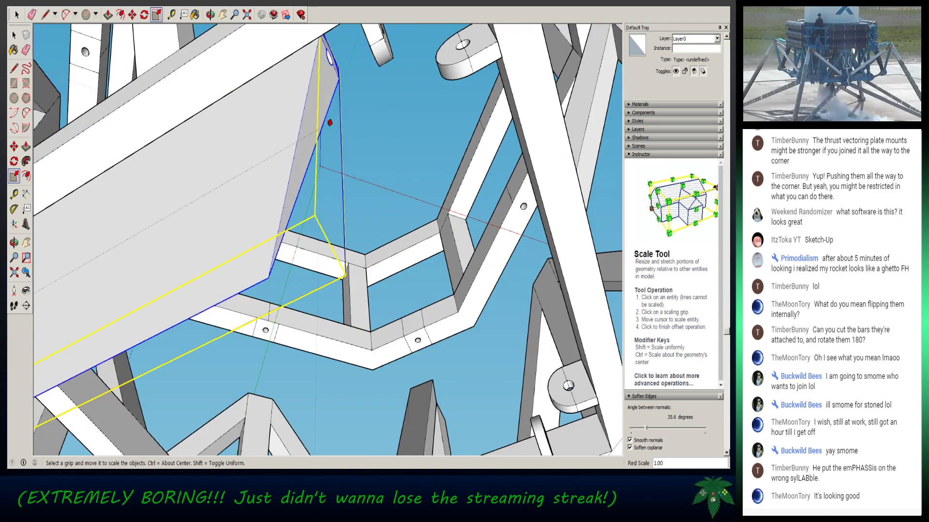
pyautogui.press('shift')
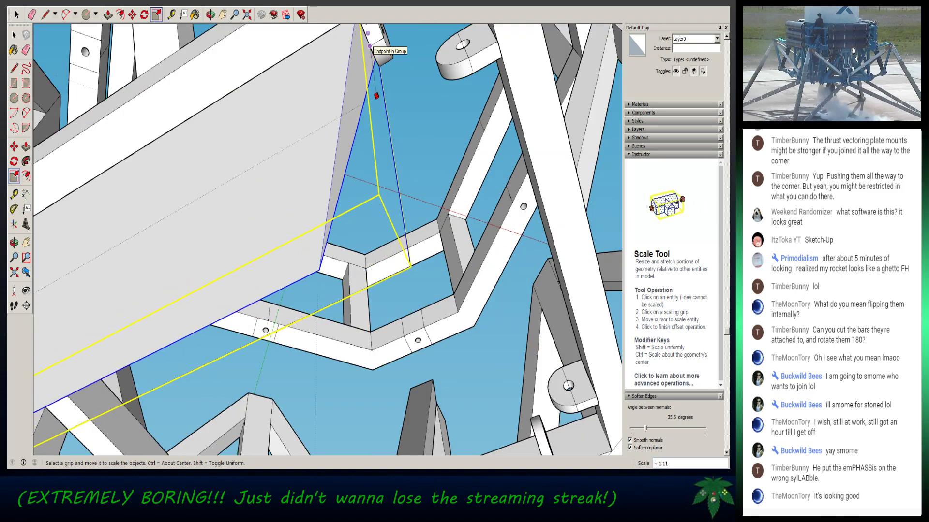
pyautogui.click(369, 46)
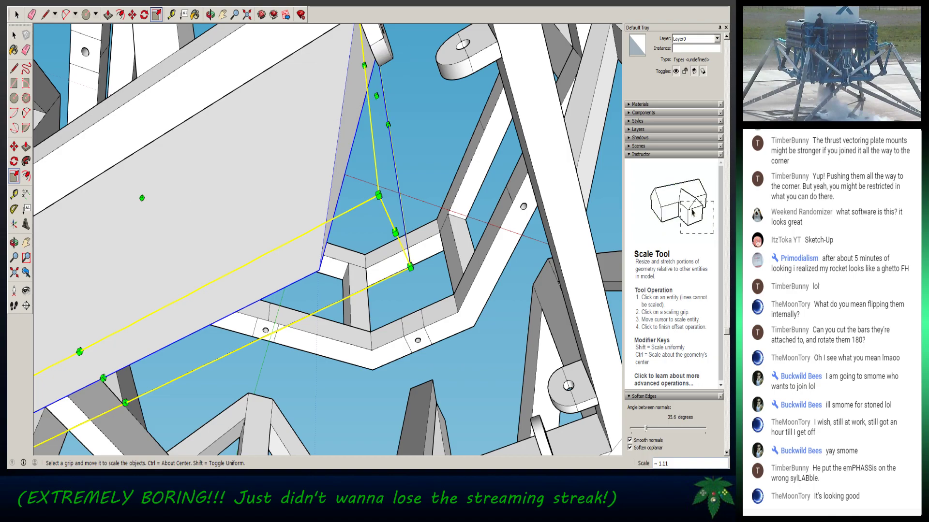
pyautogui.moveTo(329, 193); pyautogui.dragTo(346, 72, button='middle')
pyautogui.moveTo(315, 281); pyautogui.dragTo(292, 196, button='middle')
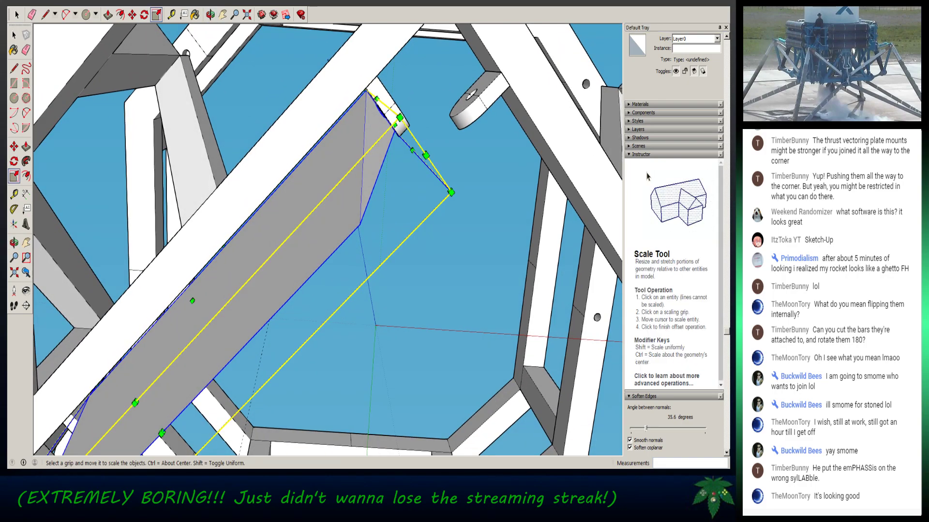
pyautogui.hotkey('ctrl', 'z')
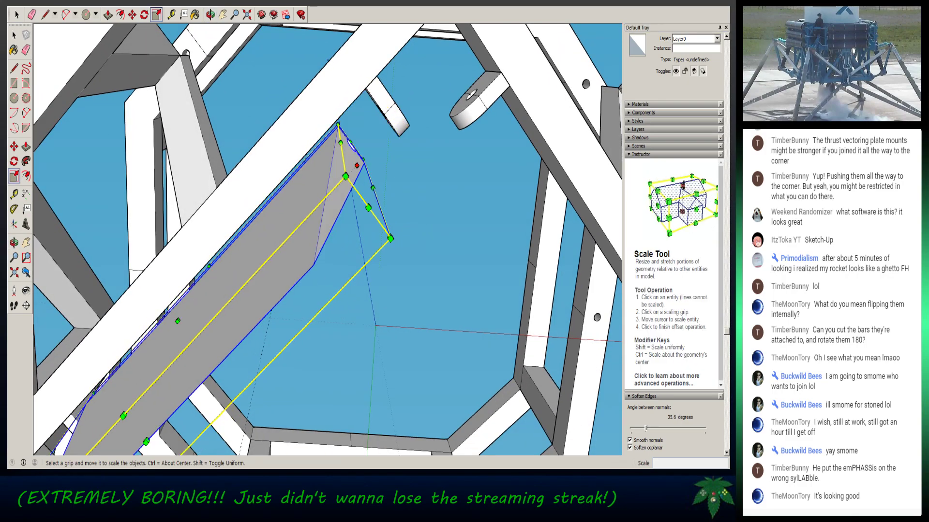
# - Scale the plate along its length only by about 1.11 so its end meets the beam's lug
pyautogui.moveTo(357, 166); pyautogui.dragTo(649, 177)
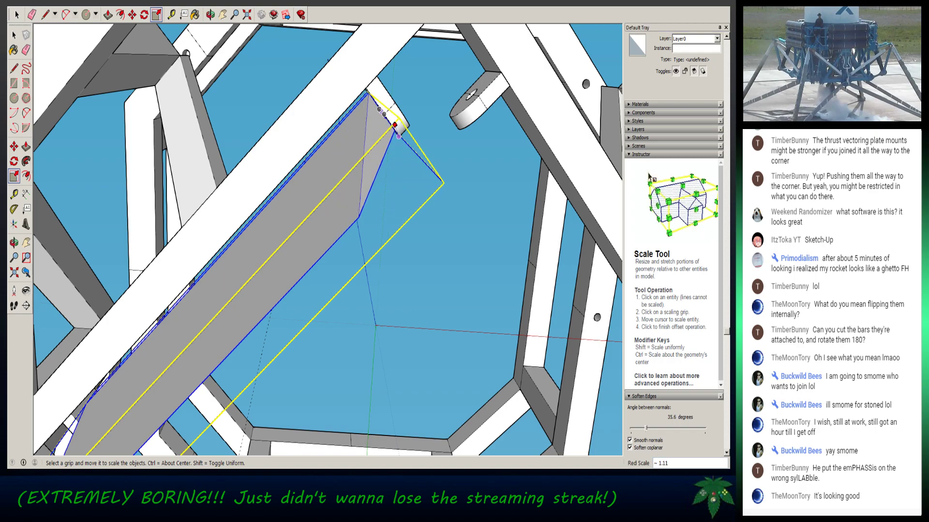
pyautogui.moveTo(398, 137)
pyautogui.mouseDown()
pyautogui.moveTo(357, 166)
pyautogui.moveTo(399, 137)
pyautogui.mouseUp()
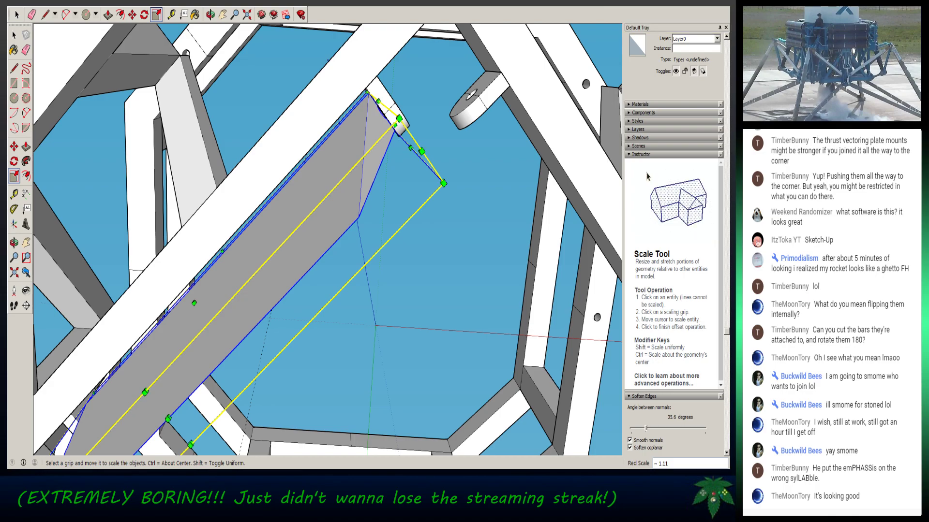
pyautogui.click(16, 15)
pyautogui.moveTo(397, 203); pyautogui.dragTo(410, 275, button='middle')
pyautogui.moveTo(407, 232); pyautogui.dragTo(286, 179, button='middle')
pyautogui.moveTo(320, 261); pyautogui.dragTo(310, 233, button='middle')
pyautogui.scroll(-3, 353, 239)
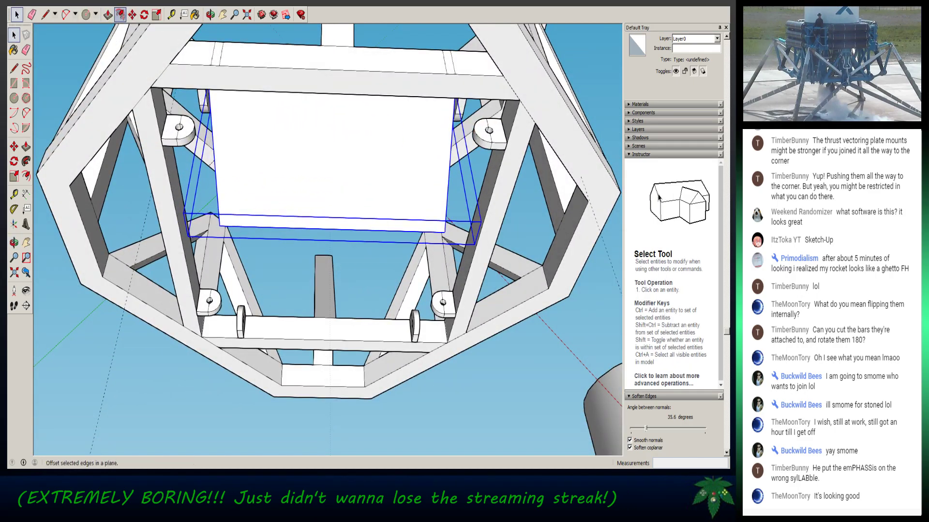
# - Copy the widened plate to the opposite beam, placing it by the pin hole of that beam's lug
pyautogui.click(132, 14)
pyautogui.moveTo(200, 252); pyautogui.dragTo(445, 273, button='middle')
pyautogui.scroll(6, 421, 101)
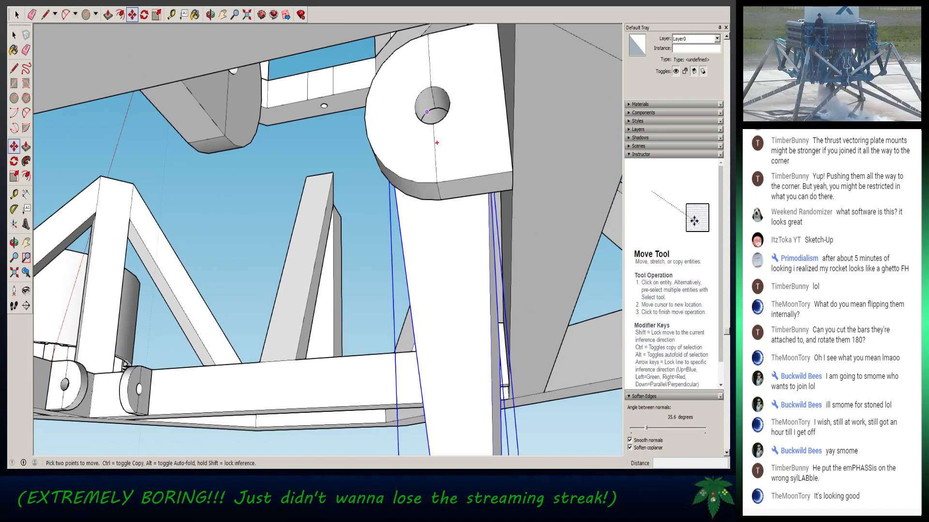
pyautogui.moveTo(437, 108); pyautogui.dragTo(449, 176, button='middle')
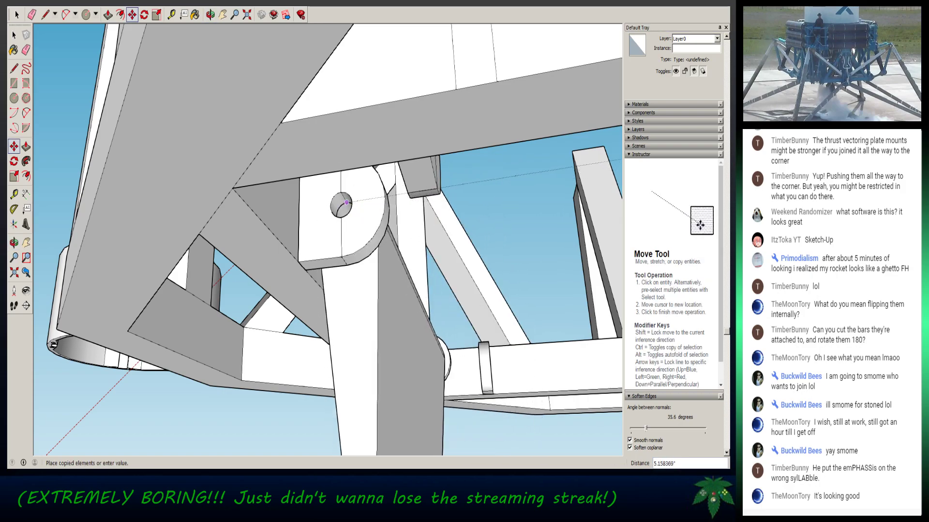
pyautogui.click(346, 203)
pyautogui.scroll(-8, 321, 315)
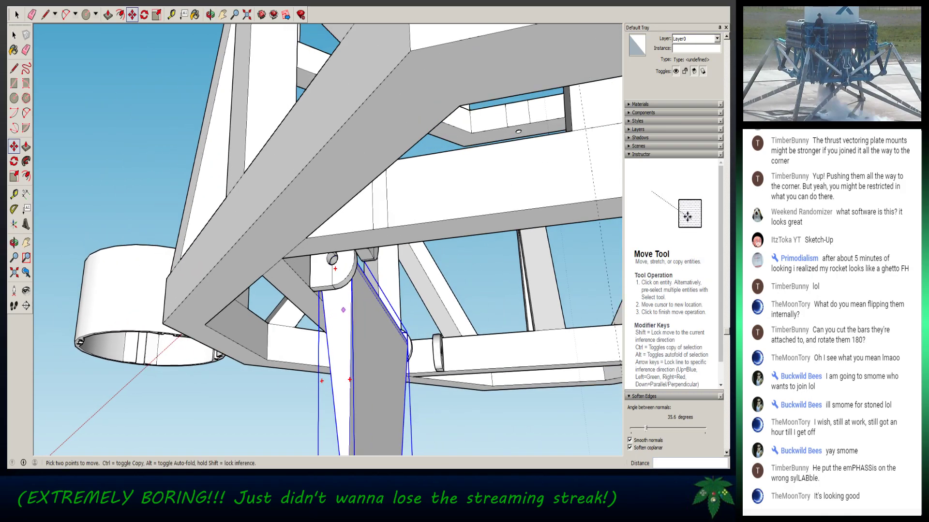
# - Copy both plates onto the other two beams by rotating them 90° about the centre of the frame
pyautogui.moveTo(344, 310); pyautogui.dragTo(411, 217, button='middle')
pyautogui.moveTo(172, 441); pyautogui.dragTo(278, 450, button='middle')
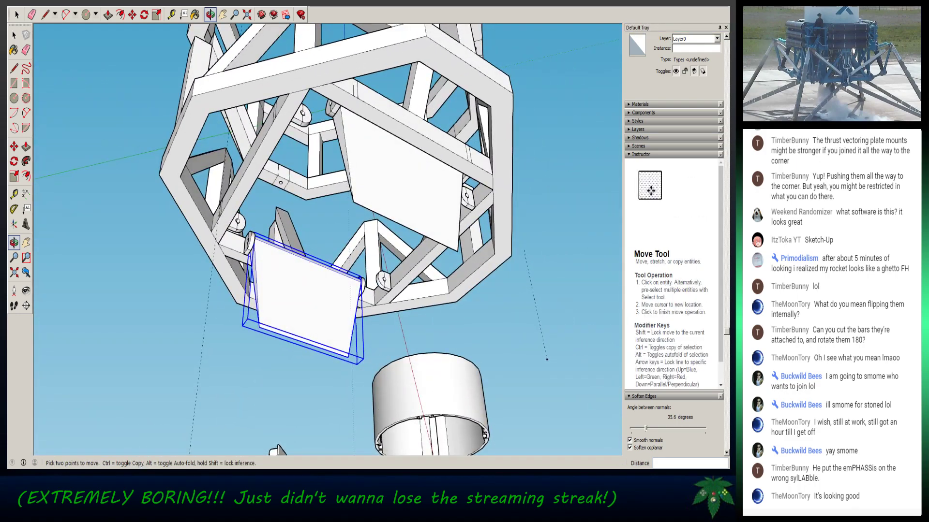
pyautogui.click(17, 14)
pyautogui.keyDown('shift'); pyautogui.click(402, 179); pyautogui.keyUp('shift')
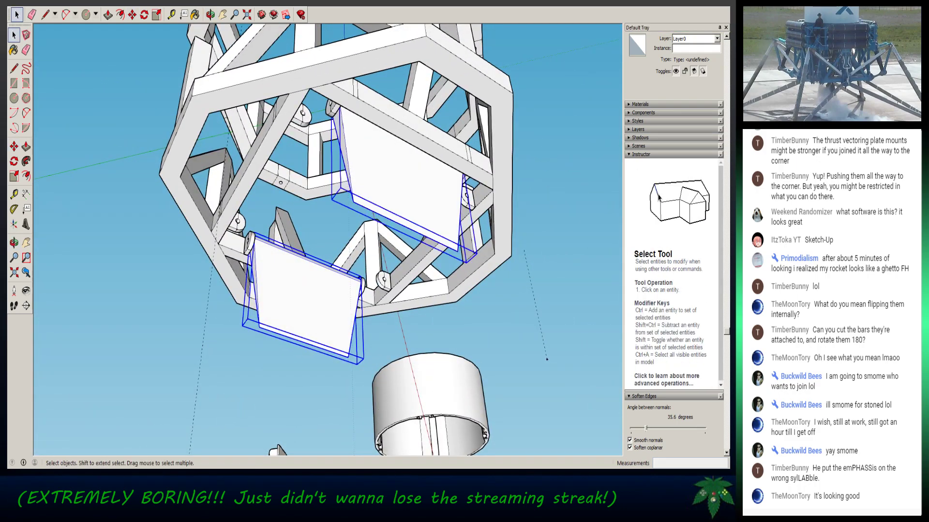
pyautogui.click(144, 15)
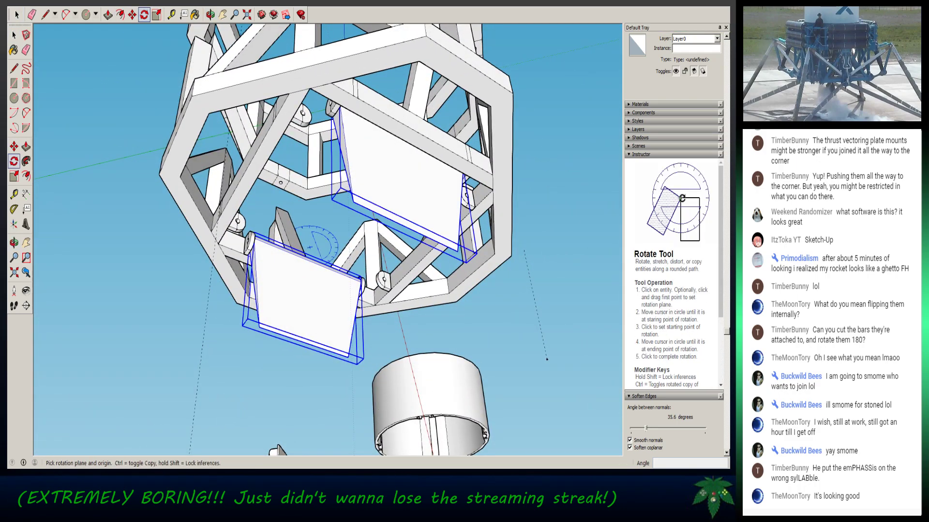
pyautogui.moveTo(323, 283); pyautogui.dragTo(266, 160, button='middle')
pyautogui.moveTo(315, 302); pyautogui.dragTo(340, 286, button='middle')
pyautogui.press('q')
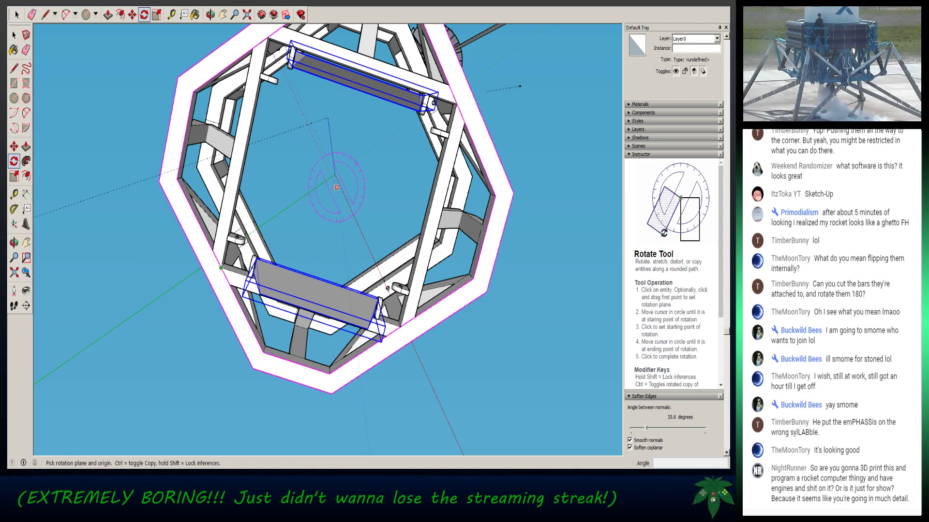
pyautogui.moveTo(337, 188); pyautogui.dragTo(332, 167)
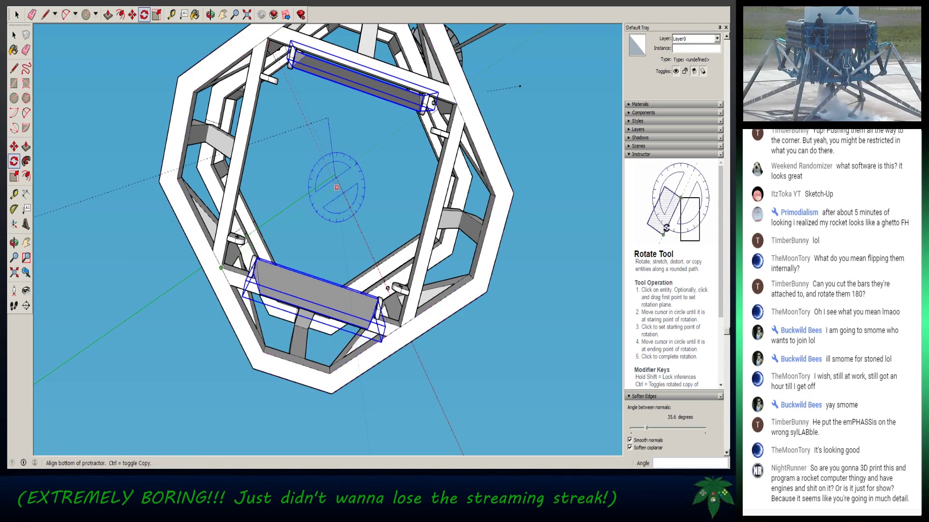
pyautogui.click(327, 118)
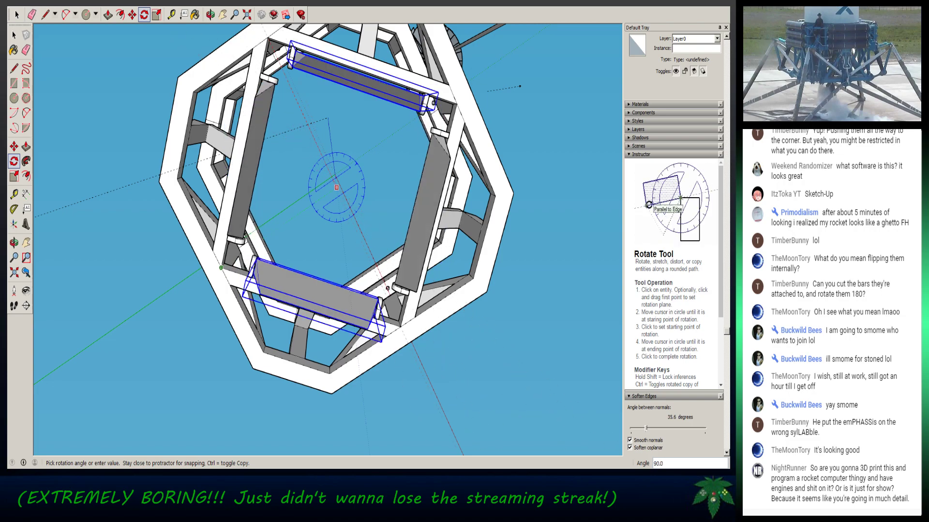
pyautogui.click(221, 268)
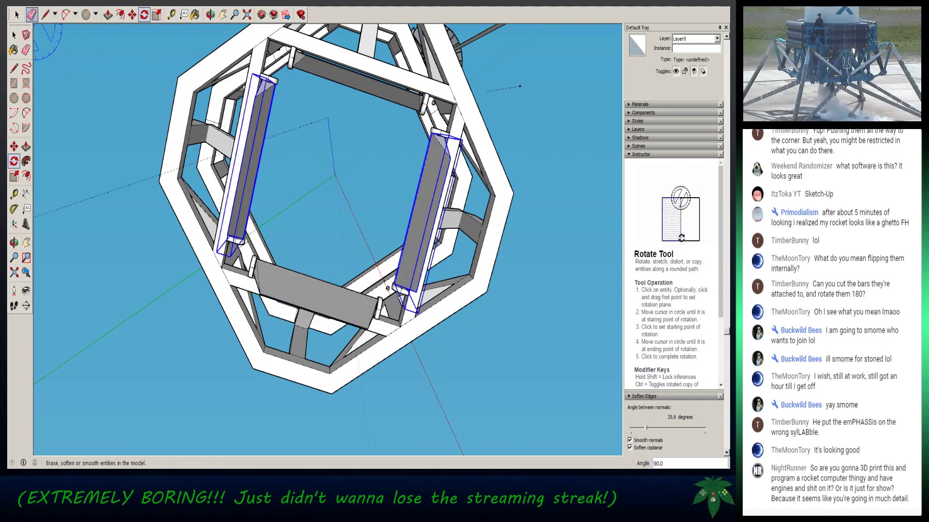
pyautogui.click(17, 15)
pyautogui.click(121, 107)
# - Try rotating one of the plates 15° about the pin hole of its beam's lug
pyautogui.moveTo(194, 121); pyautogui.dragTo(213, 143, button='middle')
pyautogui.moveTo(241, 193)
pyautogui.mouseDown(button='middle')
pyautogui.moveTo(300, 319)
pyautogui.moveTo(358, 341)
pyautogui.moveTo(314, 275)
pyautogui.moveTo(309, 257)
pyautogui.moveTo(328, 252)
pyautogui.moveTo(367, 319)
pyautogui.moveTo(360, 322)
pyautogui.moveTo(397, 314)
pyautogui.moveTo(367, 316)
pyautogui.moveTo(387, 337)
pyautogui.mouseUp(button='middle')
pyautogui.scroll(5, 358, 319)
pyautogui.moveTo(360, 227); pyautogui.dragTo(358, 225, button='middle')
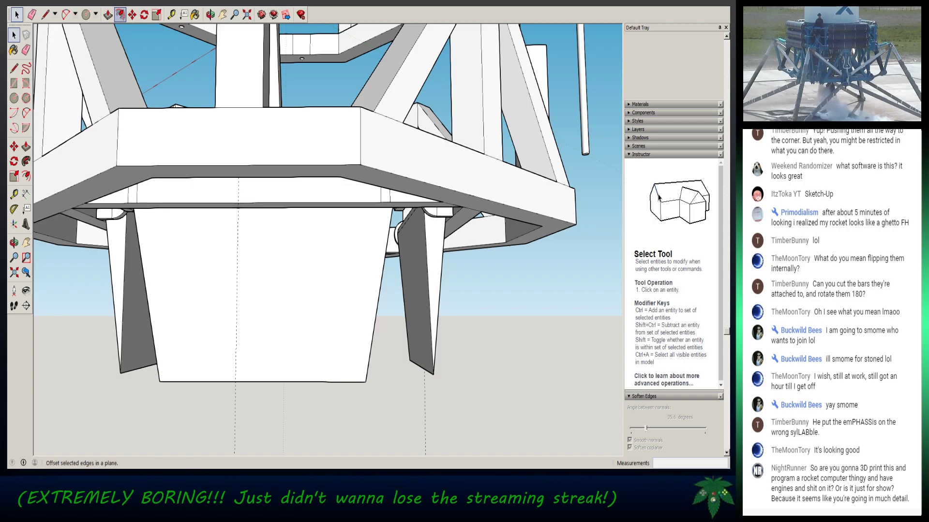
pyautogui.click(144, 15)
pyautogui.scroll(6, 80, 256)
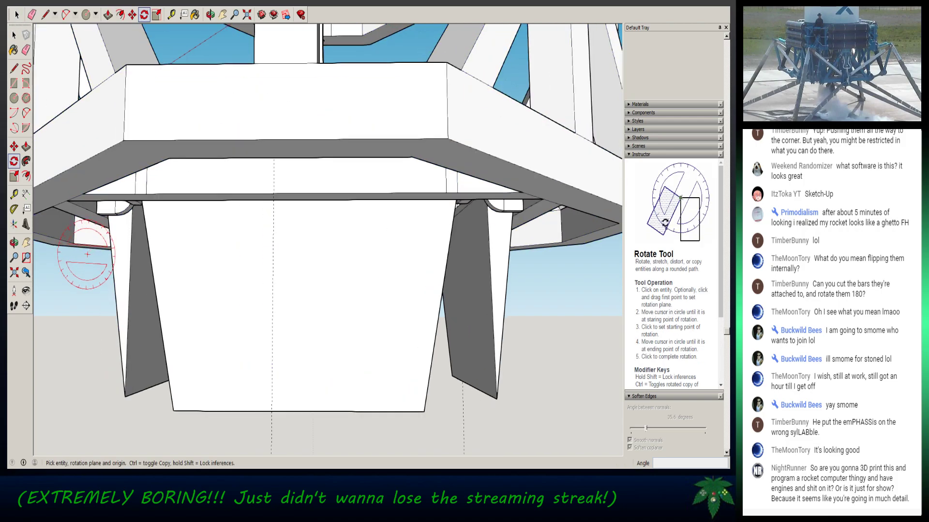
pyautogui.scroll(3, 86, 250)
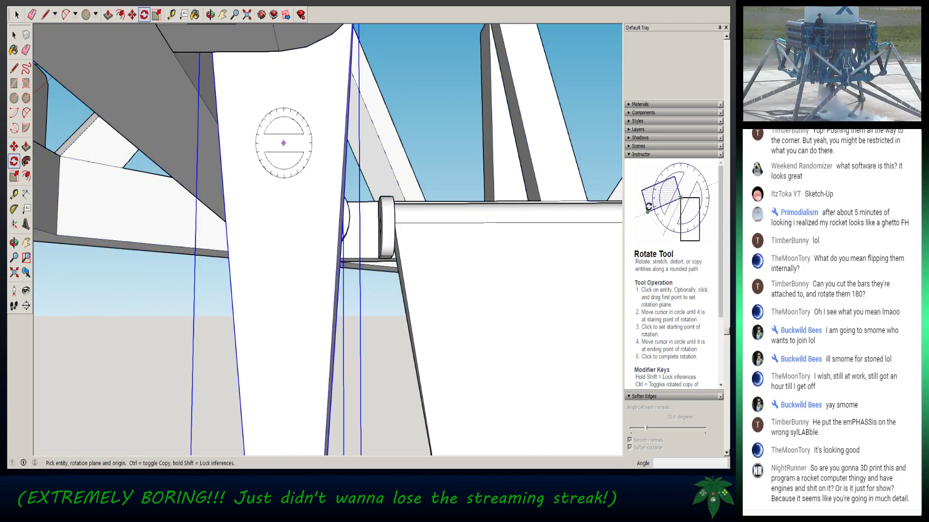
pyautogui.moveTo(280, 91); pyautogui.dragTo(310, 290, button='middle')
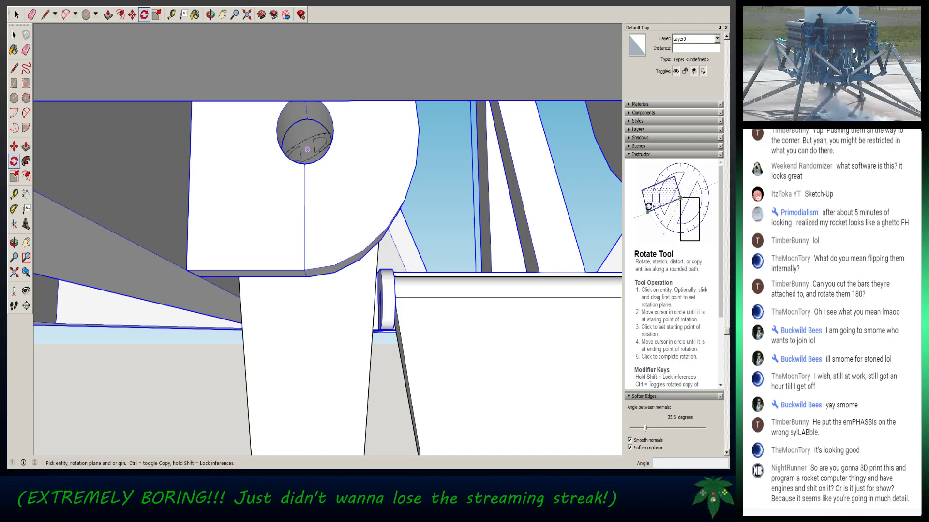
pyautogui.press('space')
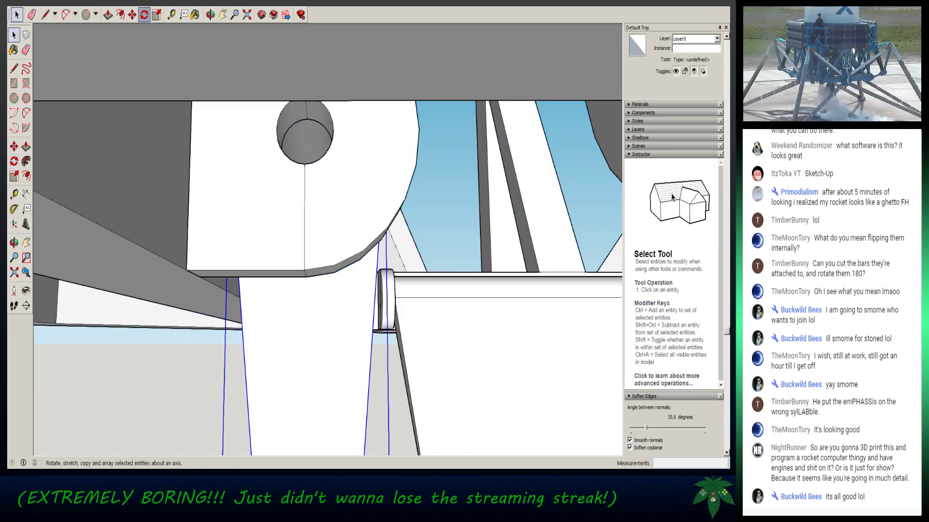
pyautogui.click(144, 15)
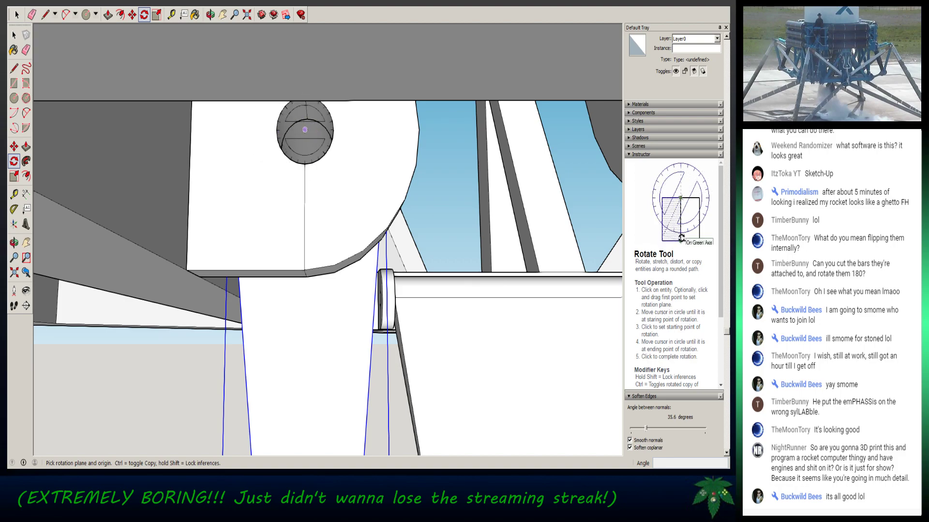
pyautogui.click(304, 239)
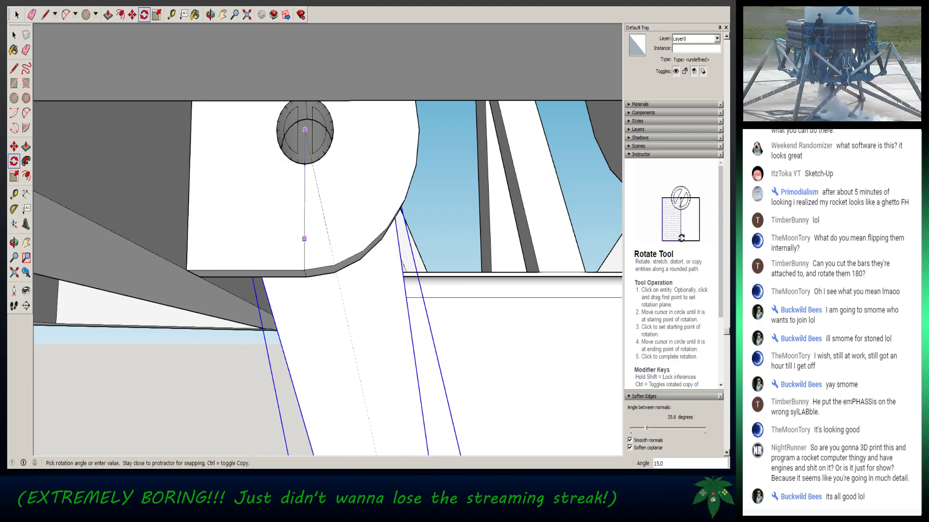
pyautogui.press('Return')
# - Try rotating the adjacent plate 30° about its own lug's pin hole
pyautogui.moveTo(383, 290); pyautogui.dragTo(368, 251, button='middle')
pyautogui.moveTo(502, 452); pyautogui.dragTo(193, 320, button='middle')
pyautogui.moveTo(503, 242); pyautogui.dragTo(454, 300, button='middle')
pyautogui.scroll(3, 480, 213)
pyautogui.moveTo(344, 182); pyautogui.dragTo(325, 198, button='middle')
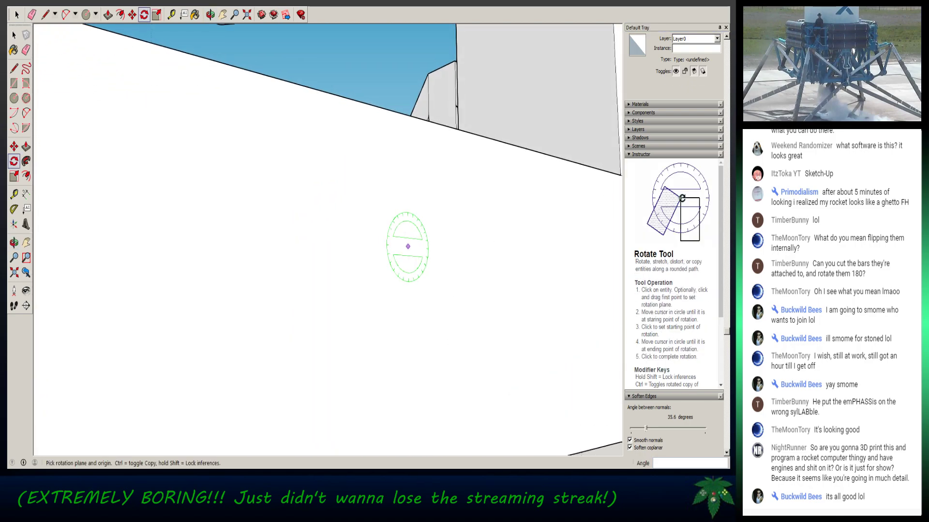
pyautogui.scroll(-2, 421, 305)
pyautogui.moveTo(423, 306); pyautogui.dragTo(423, 203, button='middle')
pyautogui.moveTo(364, 102); pyautogui.dragTo(363, 98, button='middle')
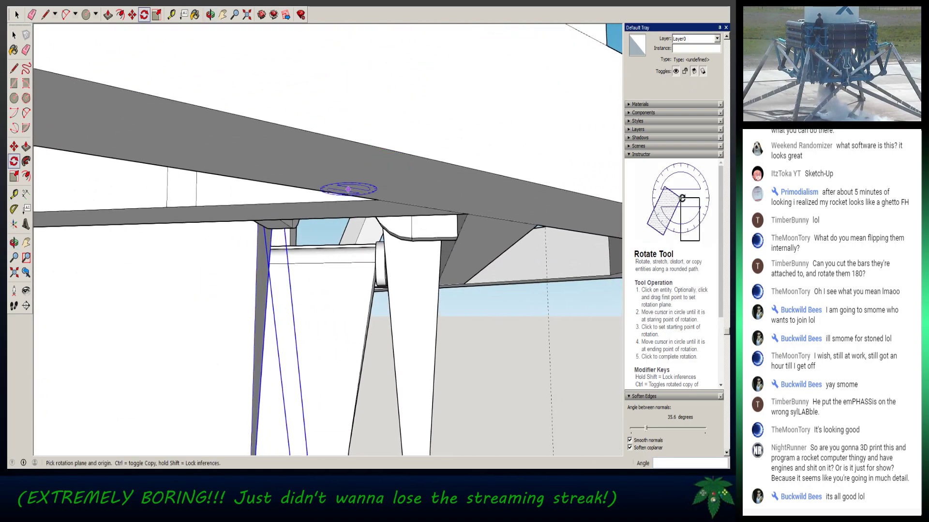
pyautogui.click(17, 14)
pyautogui.scroll(4, 422, 309)
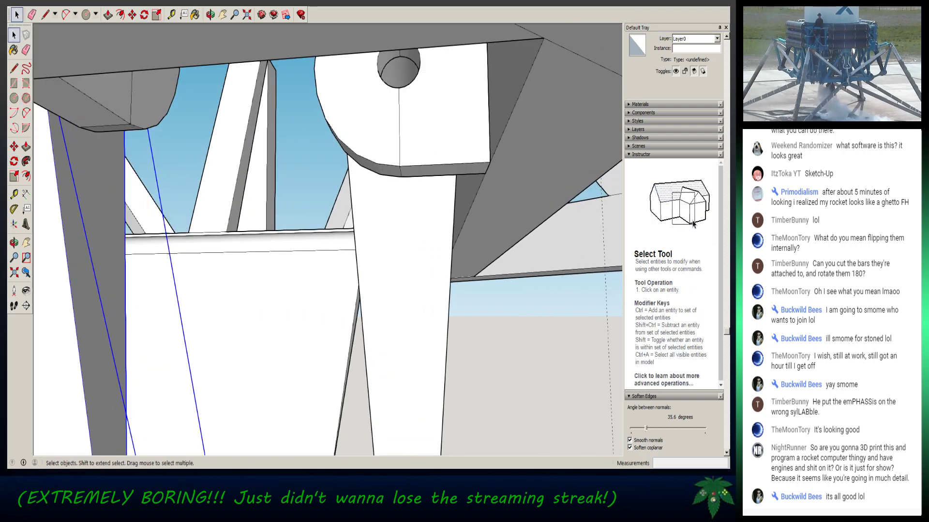
pyautogui.click(404, 252)
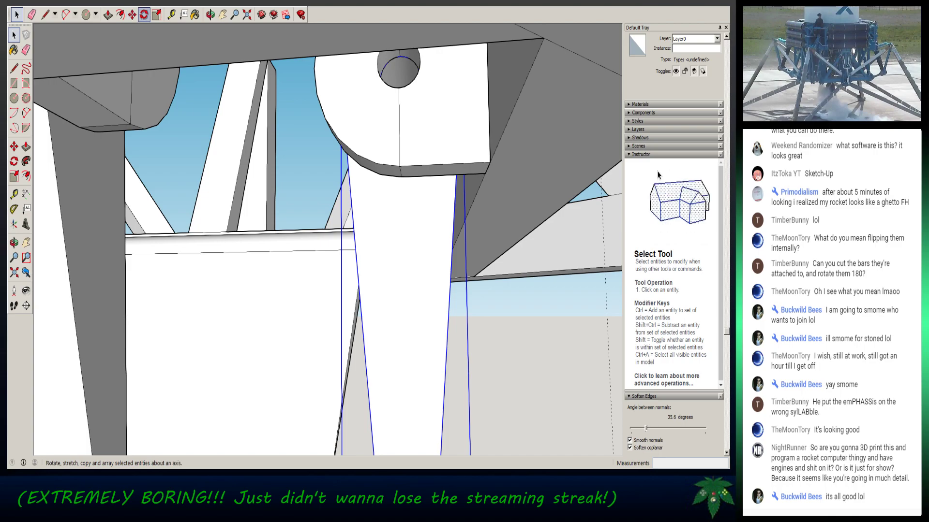
pyautogui.click(144, 14)
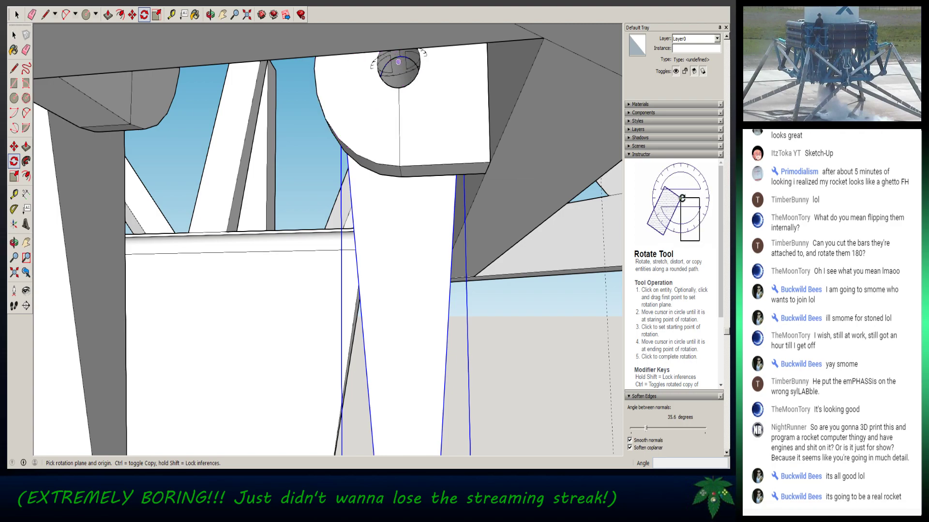
pyautogui.moveTo(406, 83); pyautogui.dragTo(415, 108, button='middle')
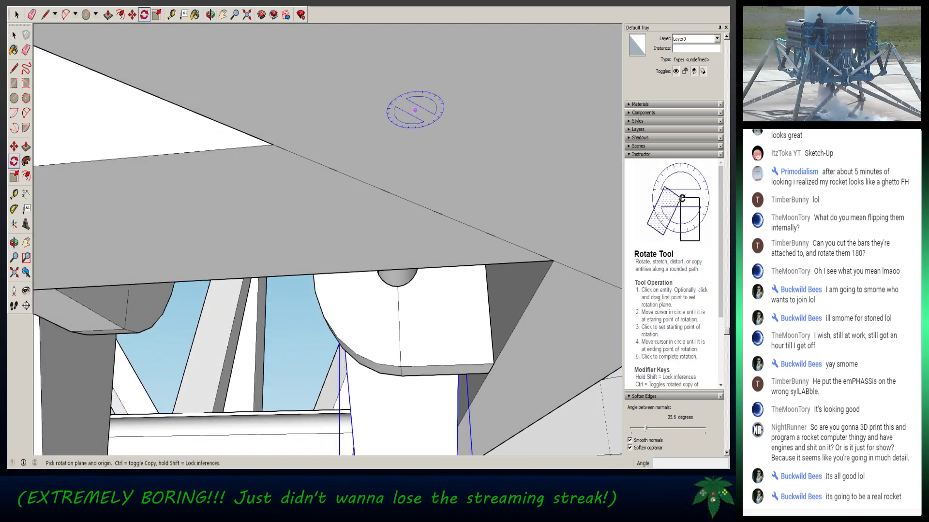
pyautogui.scroll(-2, 394, 293)
pyautogui.moveTo(395, 309); pyautogui.dragTo(390, 254, button='middle')
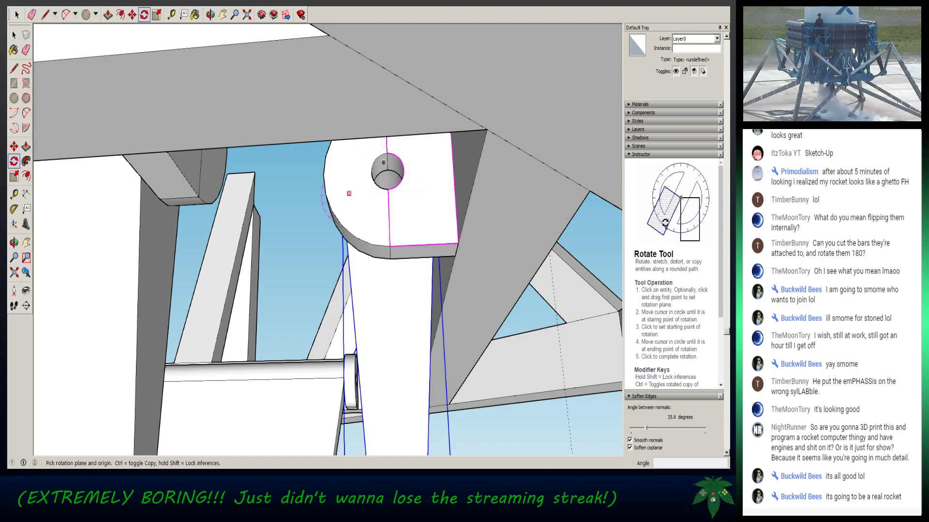
pyautogui.click(386, 171)
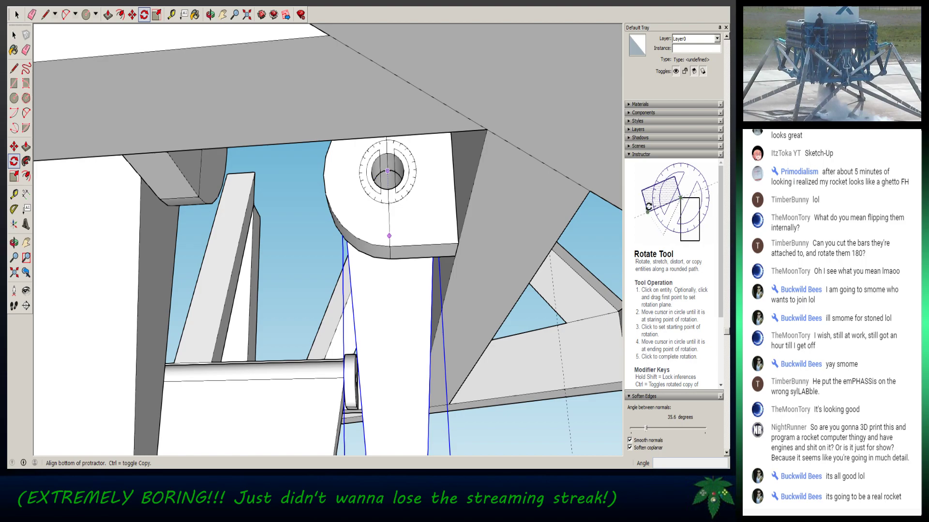
pyautogui.click(389, 236)
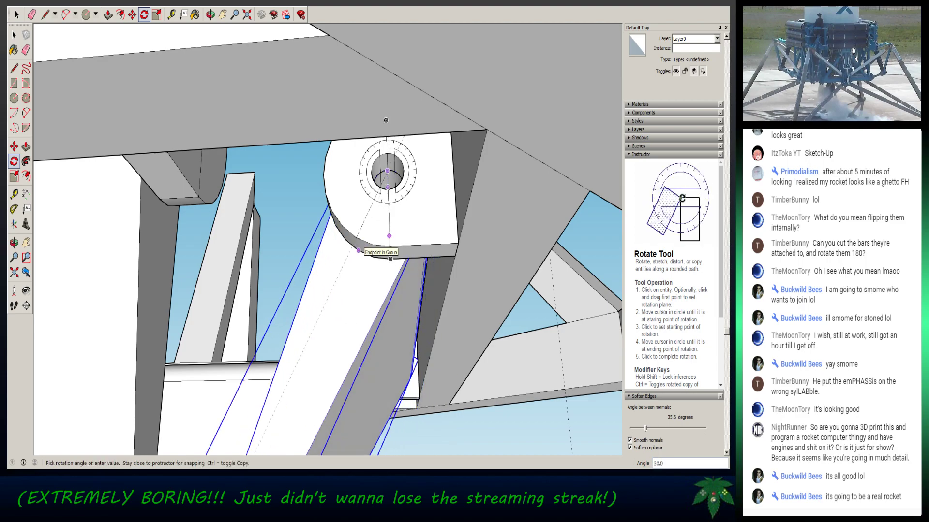
pyautogui.click(358, 251)
pyautogui.scroll(-3, 359, 312)
pyautogui.moveTo(359, 314); pyautogui.dragTo(399, 268, button='middle')
pyautogui.moveTo(387, 227); pyautogui.dragTo(366, 218, button='middle')
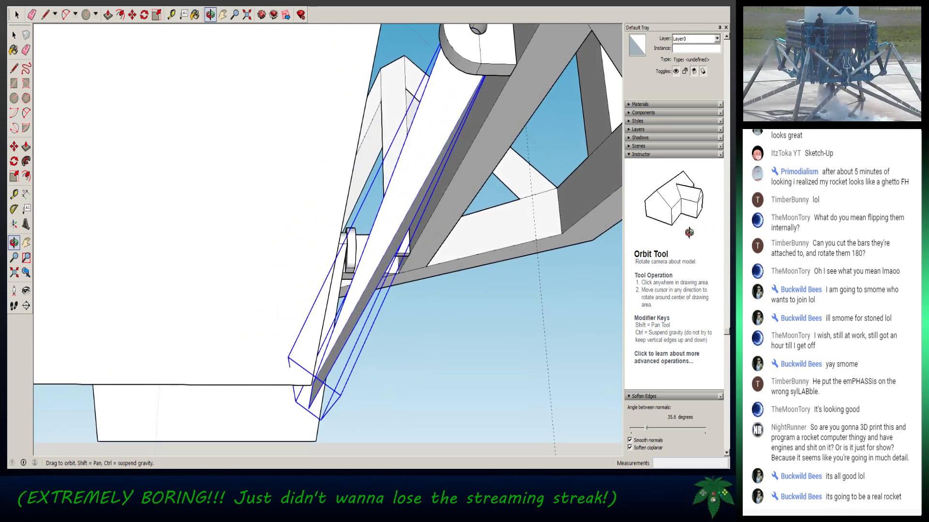
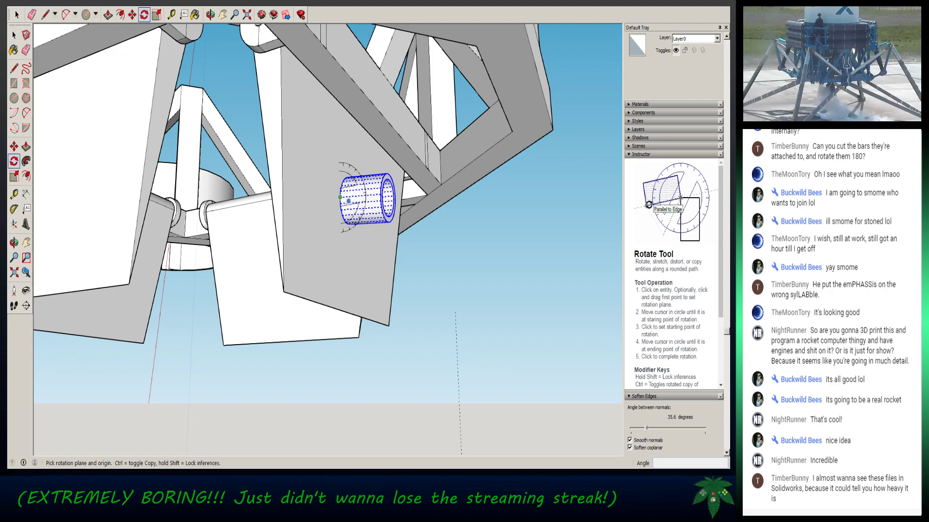
pyautogui.click(348, 200)
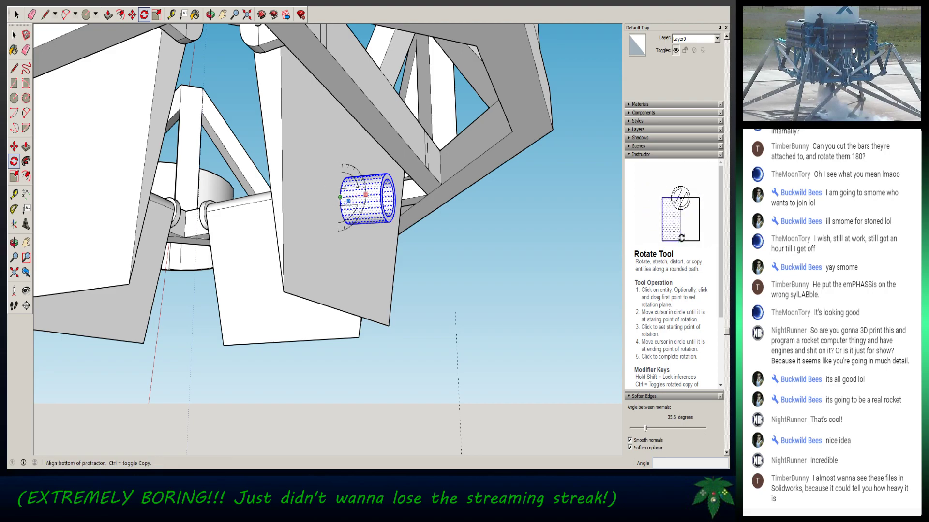
pyautogui.click(365, 194)
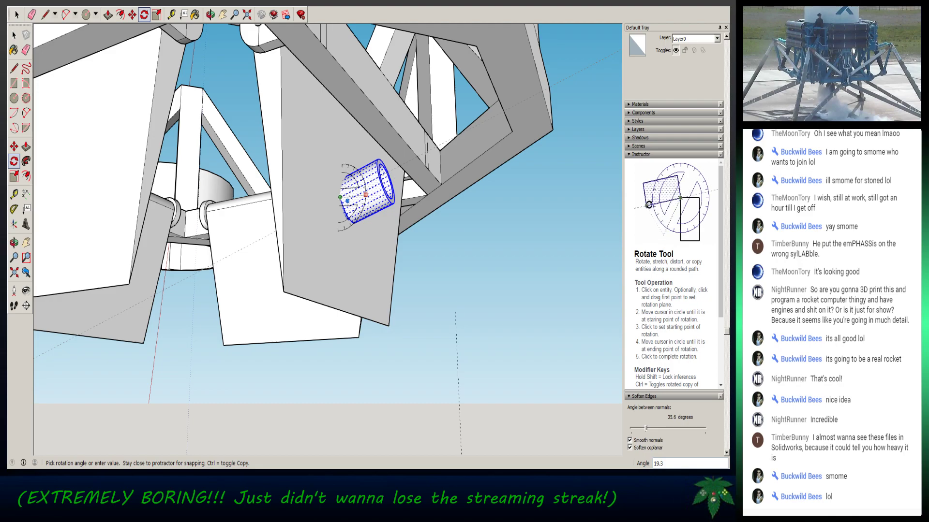
pyautogui.press('Escape')
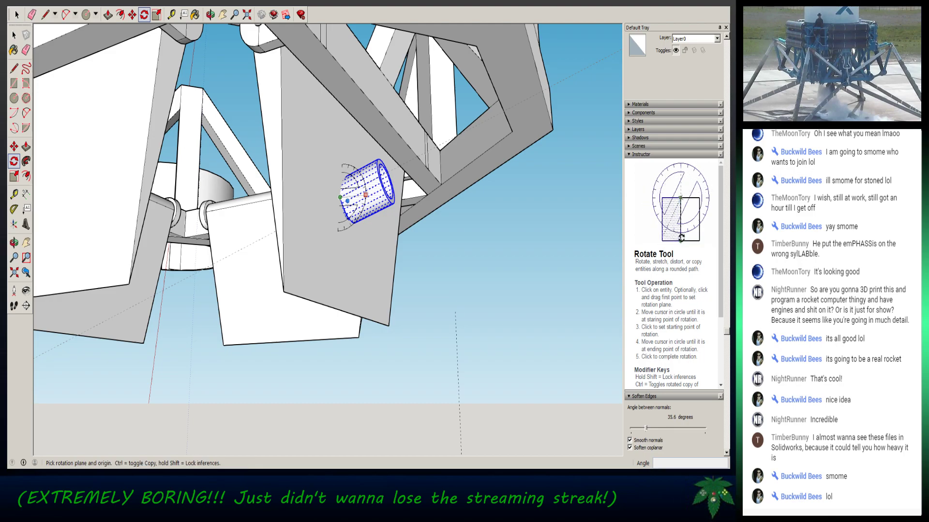
pyautogui.press('space')
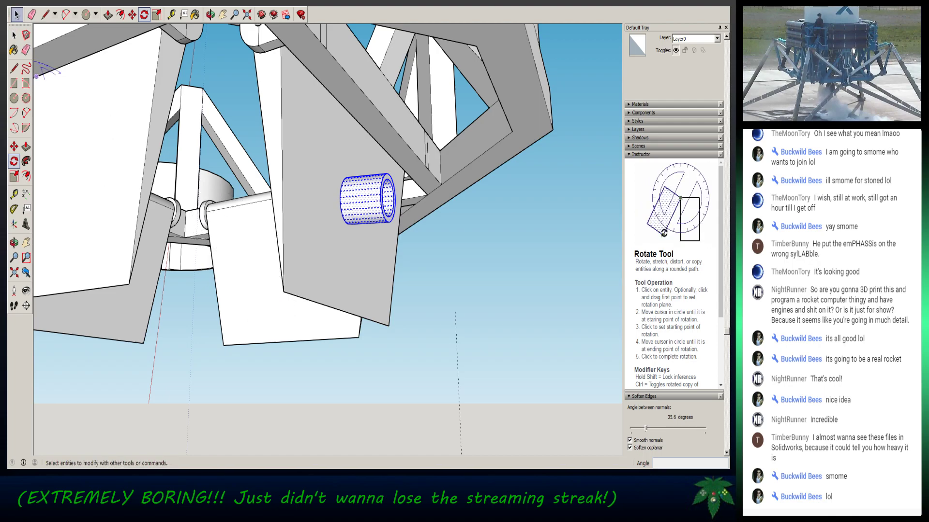
pyautogui.press('q')
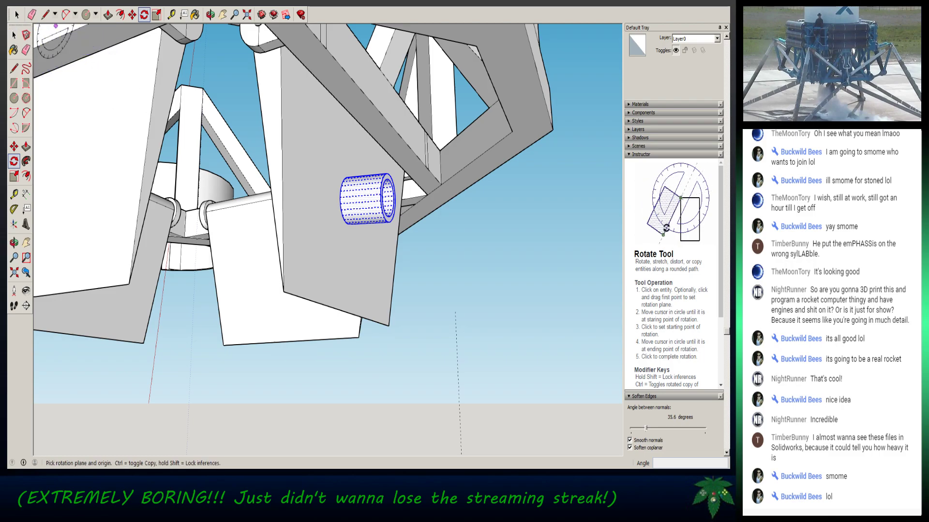
# - Undo the last edits to the tube on the plate, back to the solid cylinder
pyautogui.press('space')
pyautogui.hotkey('ctrl', 'z')
pyautogui.hotkey('ctrl', 'z')
pyautogui.hotkey('ctrl', 'z')
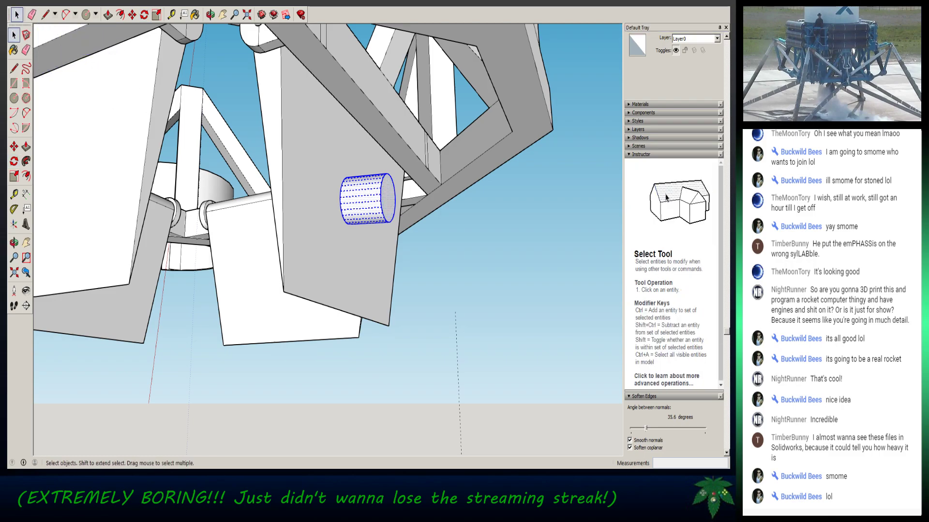
pyautogui.scroll(-2, 410, 267)
pyautogui.scroll(-6, 406, 252)
pyautogui.moveTo(406, 252)
pyautogui.mouseDown(button='middle')
pyautogui.moveTo(191, 276)
pyautogui.moveTo(136, 310)
pyautogui.moveTo(97, 310)
pyautogui.moveTo(109, 305)
pyautogui.mouseUp(button='middle')
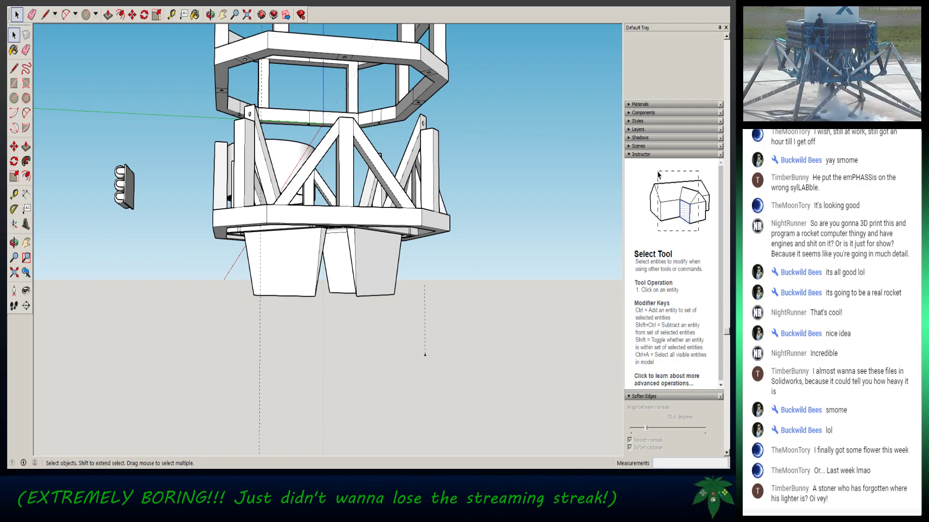
# - Examine the four thrust vectoring plates from below the lower frame, selecting the front two in turn
pyautogui.moveTo(290, 218); pyautogui.dragTo(445, 169, button='middle')
pyautogui.scroll(-1, 426, 271)
pyautogui.moveTo(367, 217); pyautogui.dragTo(406, 218, button='middle')
pyautogui.scroll(3, 358, 373)
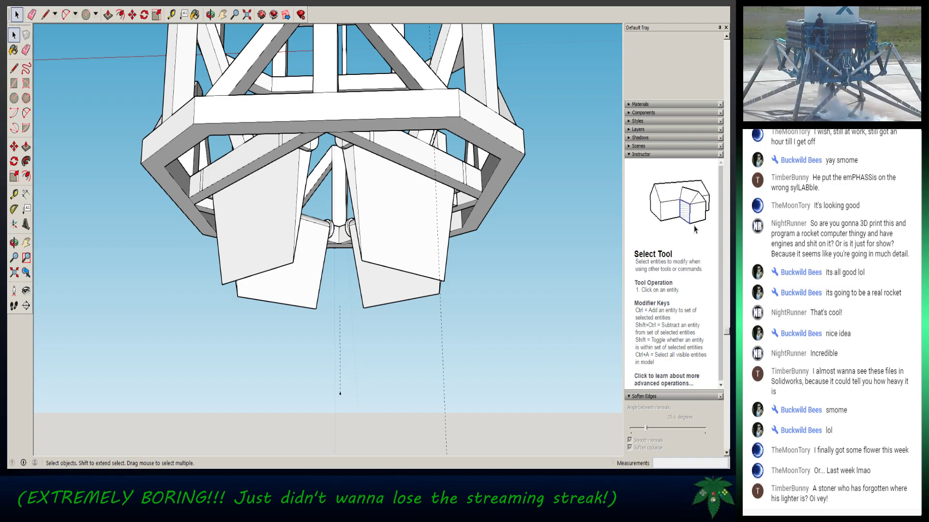
pyautogui.click(402, 217)
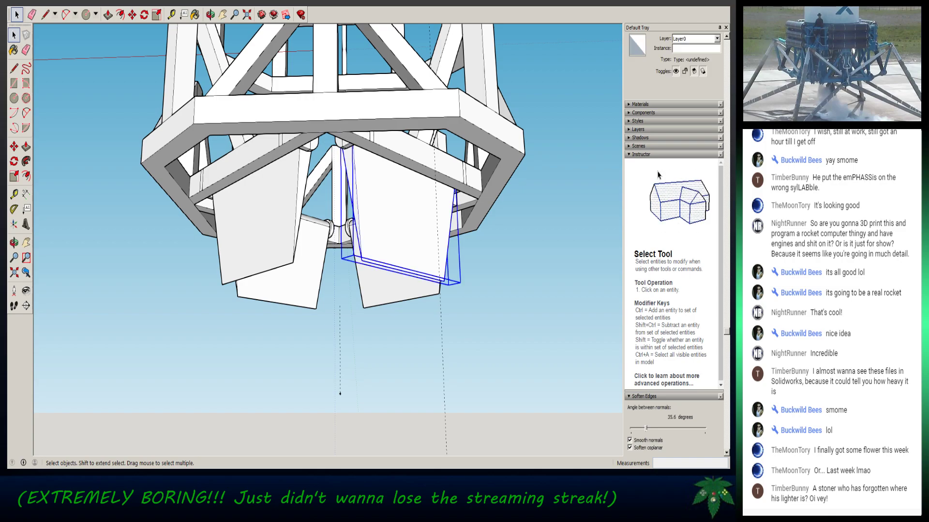
pyautogui.click(484, 309)
pyautogui.click(402, 213)
pyautogui.click(258, 218)
pyautogui.click(293, 285)
pyautogui.click(401, 218)
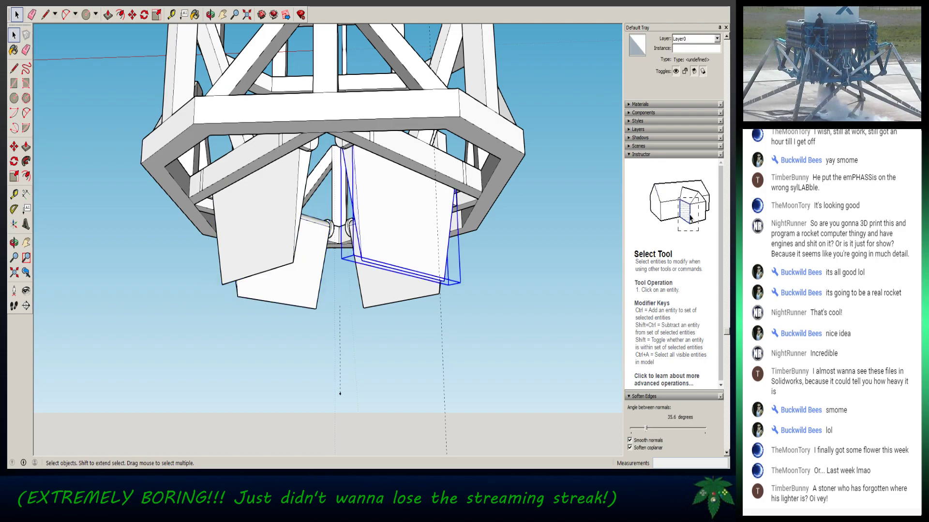
# - Undo the plate copies back to a single thrust vectoring plate, and open that plate for editing
pyautogui.hotkey('ctrl', 'z')
pyautogui.hotkey('ctrl', 'z')
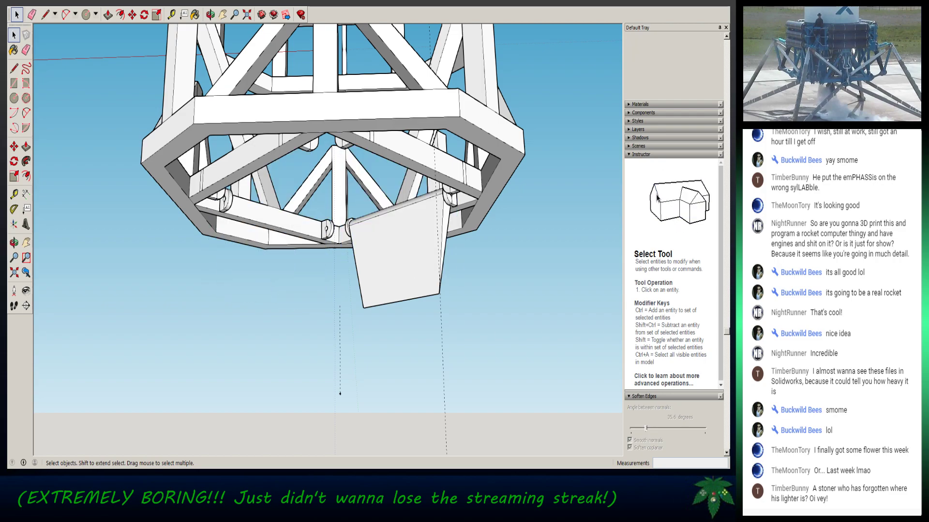
pyautogui.moveTo(426, 242); pyautogui.dragTo(271, 247, button='middle')
pyautogui.doubleClick(266, 249)
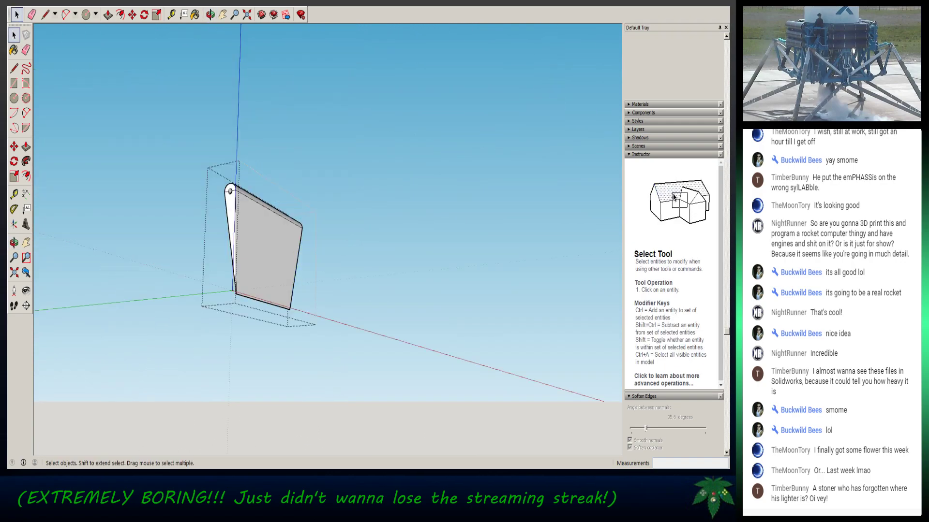
pyautogui.hotkey('shift', 'z')
pyautogui.moveTo(387, 208); pyautogui.dragTo(259, 263, button='middle')
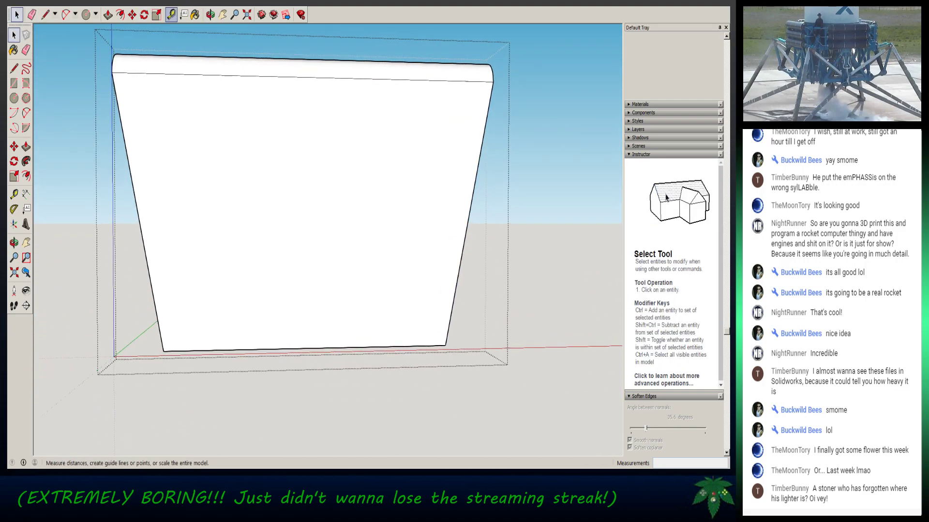
# - Add a Tape Measure guide along one diagonal of the plate's large face and try adding another between the two opposite corners
pyautogui.click(170, 14)
pyautogui.click(112, 73)
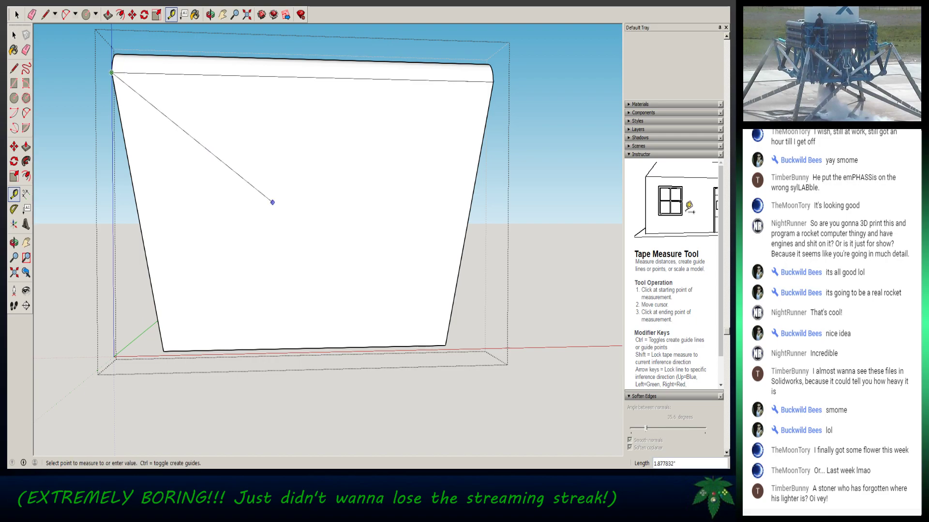
pyautogui.click(445, 345)
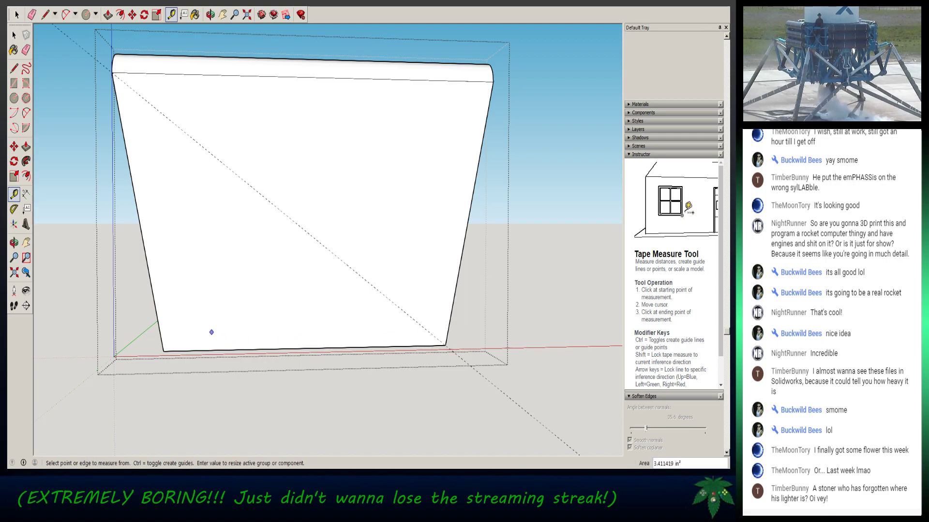
pyautogui.click(163, 351)
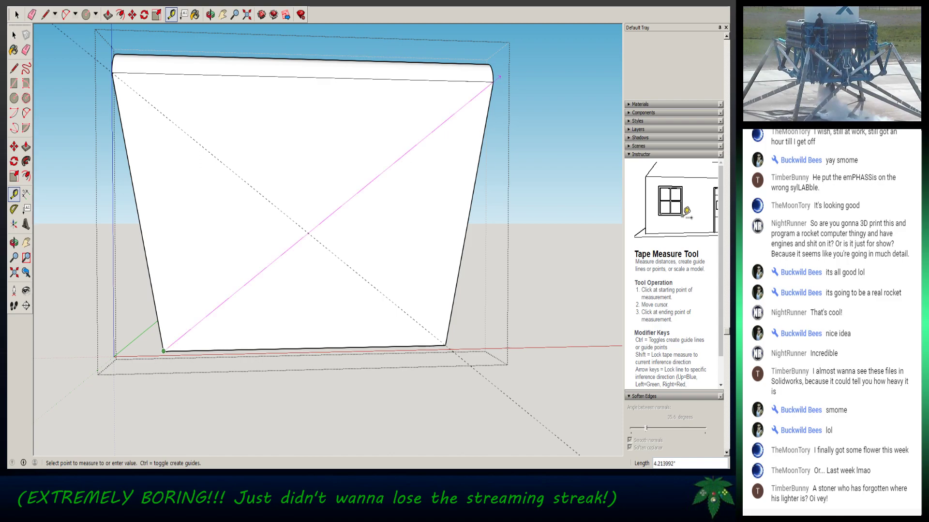
pyautogui.click(493, 82)
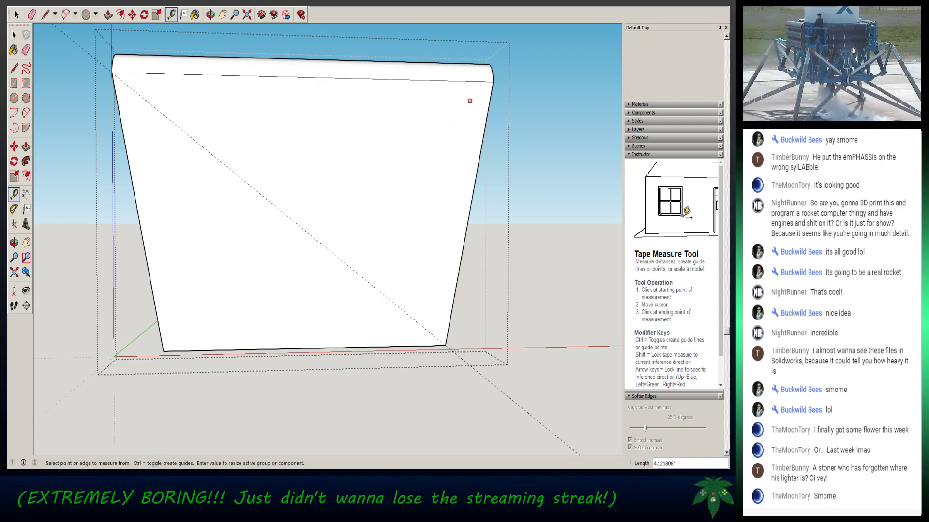
pyautogui.click(493, 82)
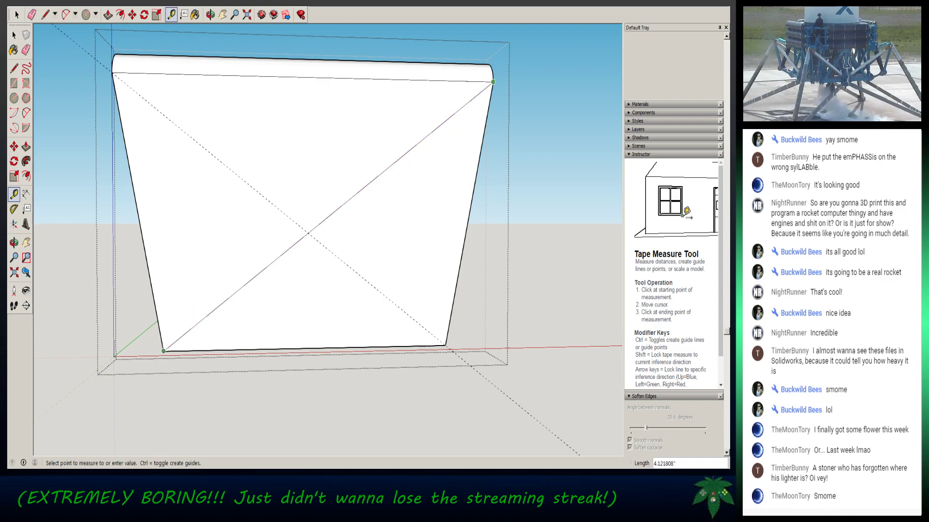
pyautogui.click(164, 351)
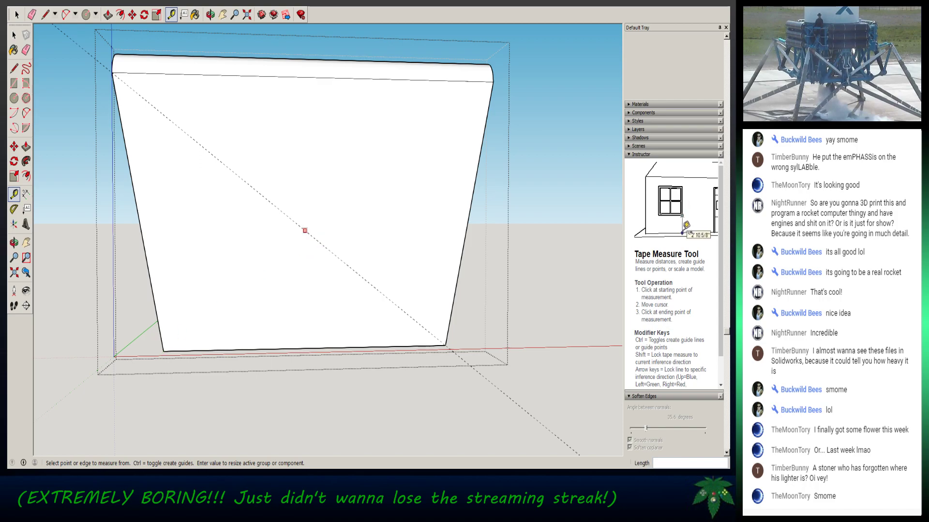
# - Add a vertical guide from the centre of the plate's large face to its lower edge
pyautogui.click(307, 233)
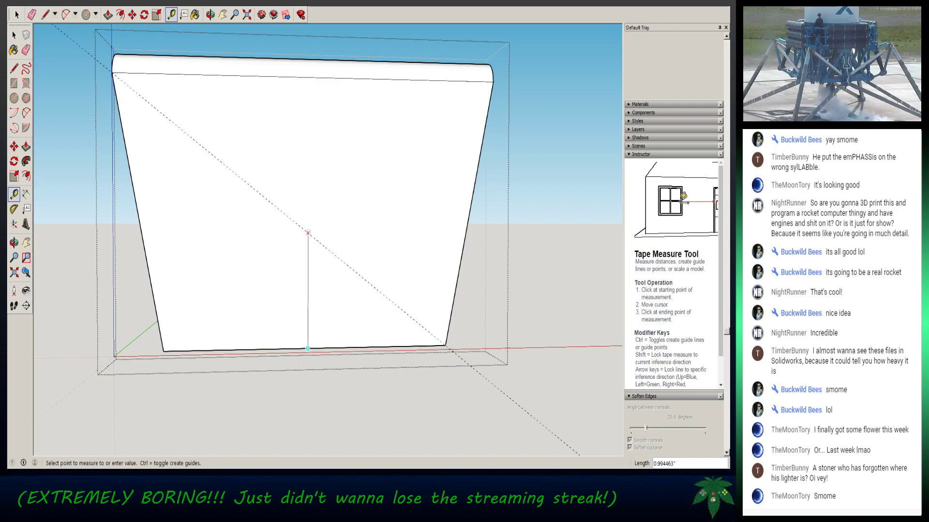
pyautogui.click(307, 233)
pyautogui.click(307, 348)
pyautogui.click(308, 289)
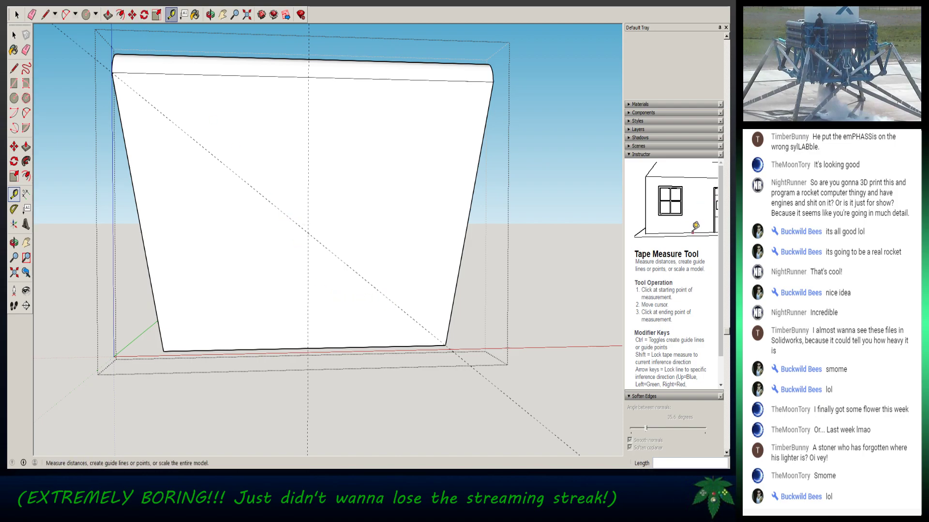
pyautogui.click(310, 344)
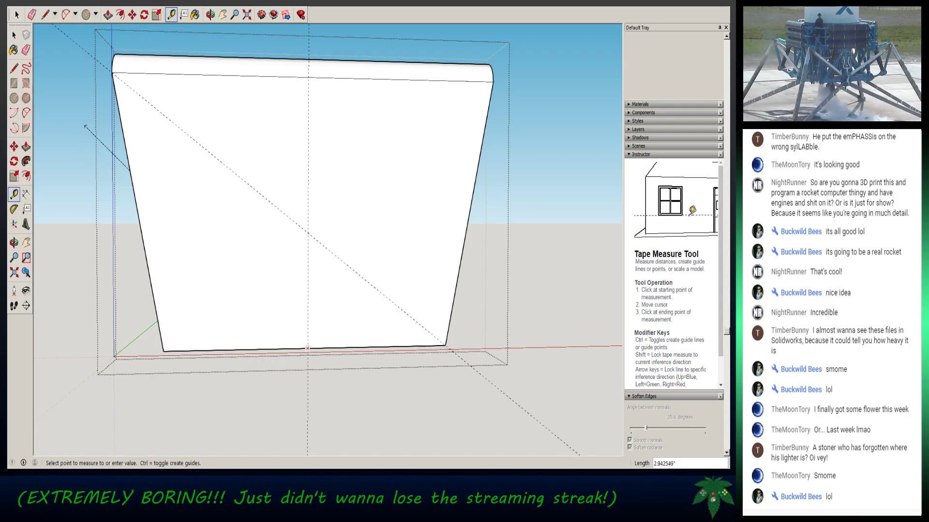
pyautogui.press('space')
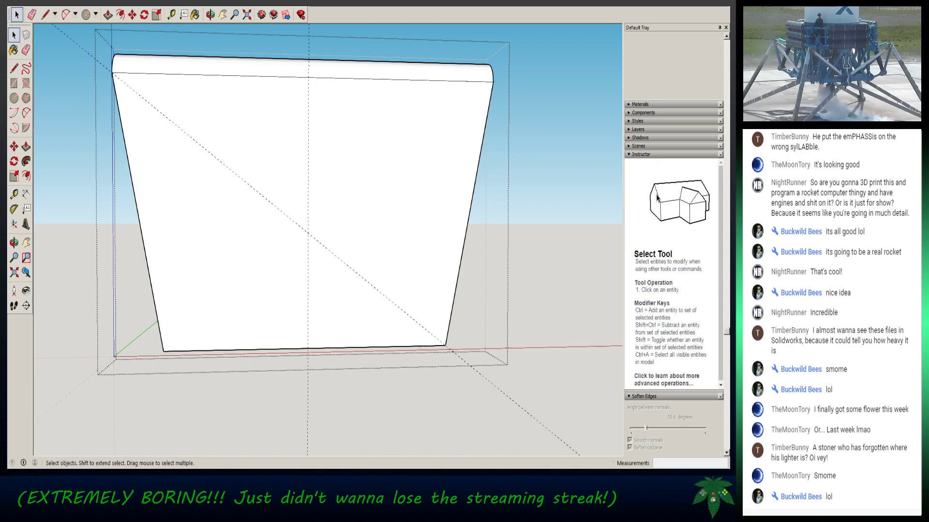
pyautogui.moveTo(310, 232); pyautogui.dragTo(387, 207, button='middle')
pyautogui.scroll(3, 309, 215)
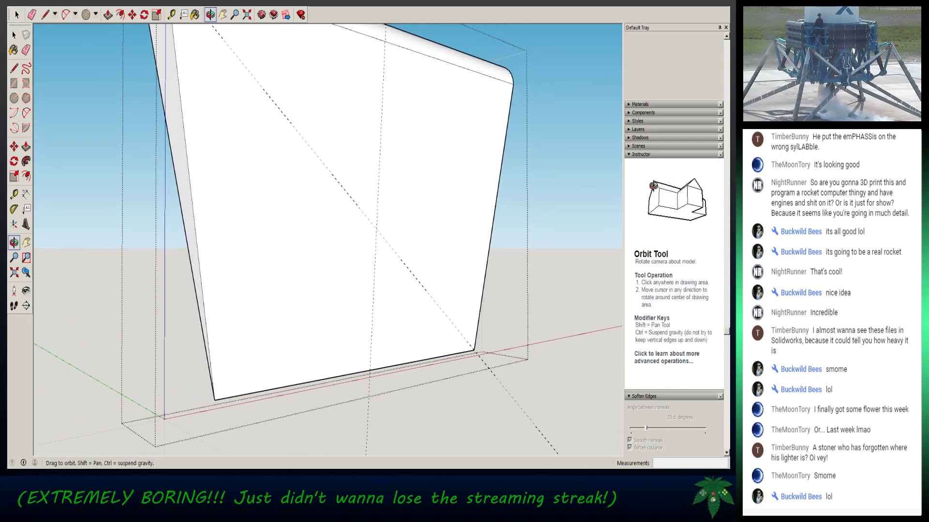
pyautogui.scroll(2, 406, 236)
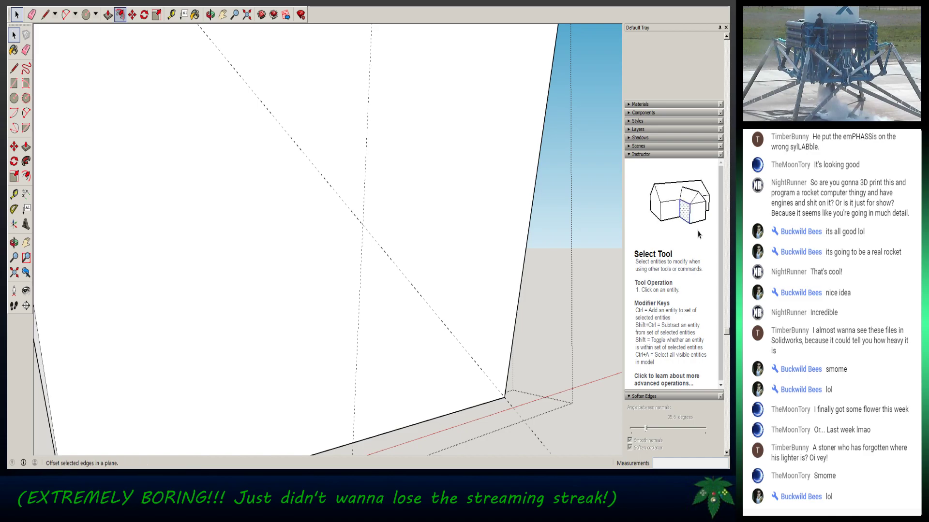
pyautogui.click(107, 15)
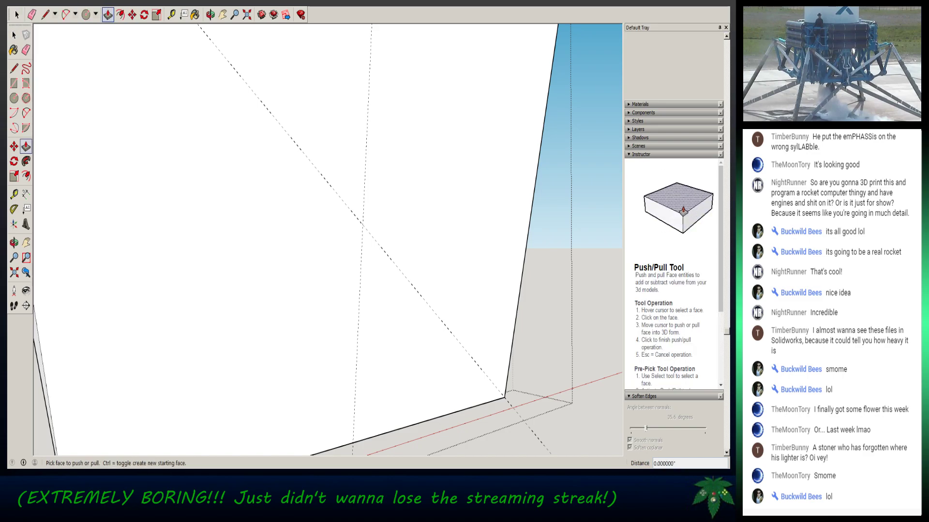
pyautogui.click(16, 15)
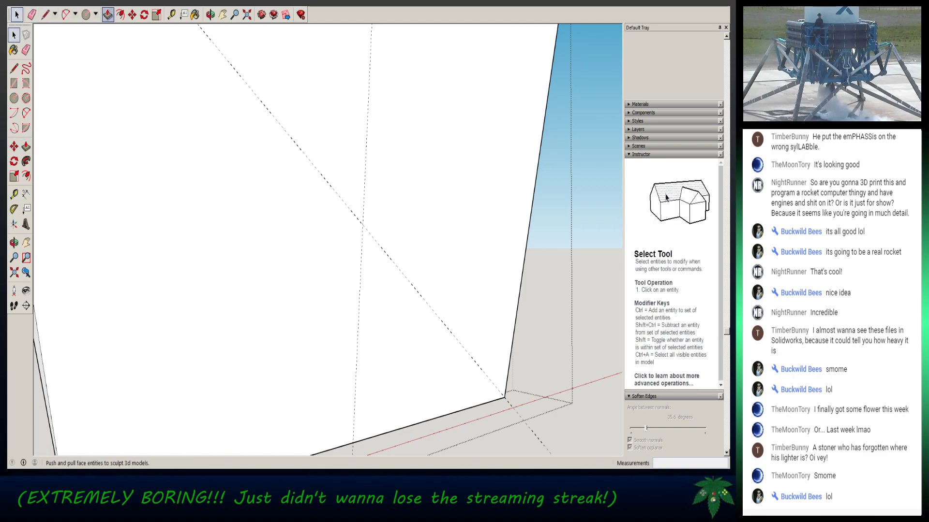
pyautogui.click(95, 15)
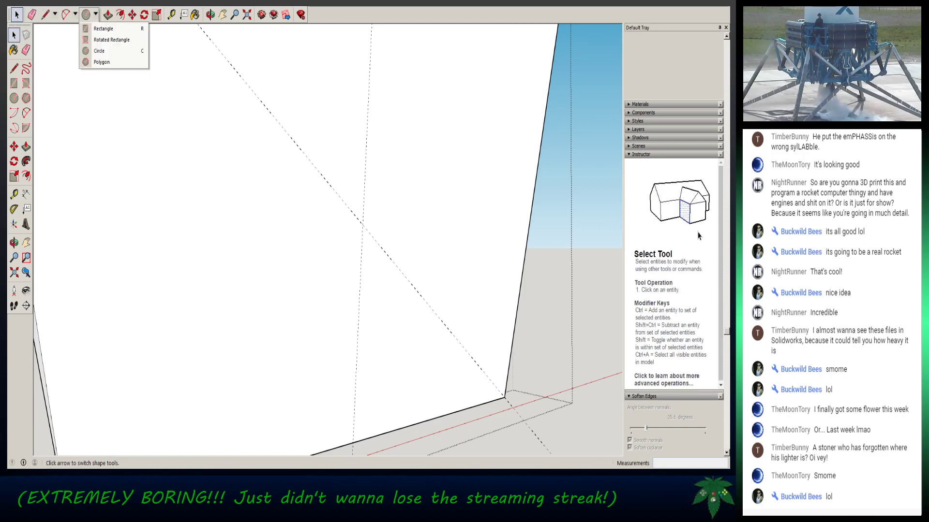
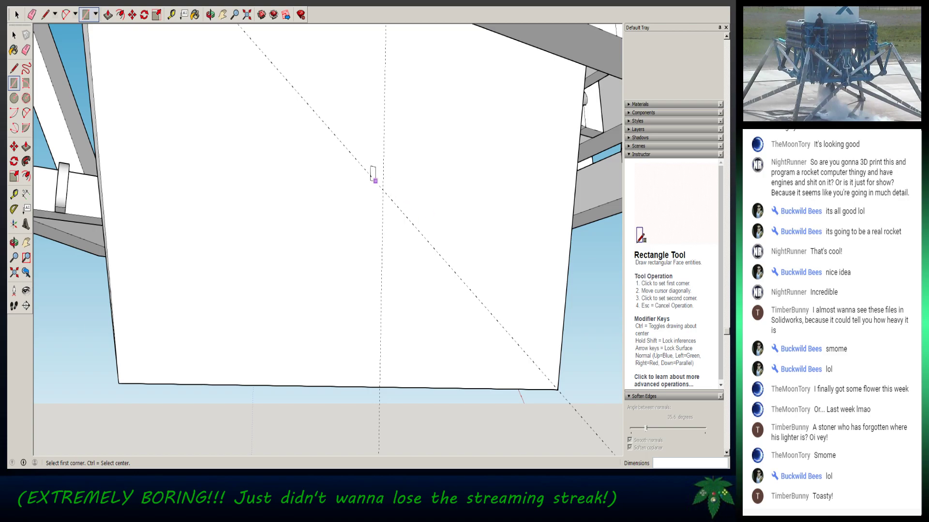
pyautogui.scroll(2, 375, 180)
pyautogui.scroll(-4, 341, 158)
pyautogui.moveTo(364, 159); pyautogui.dragTo(336, 247, button='middle')
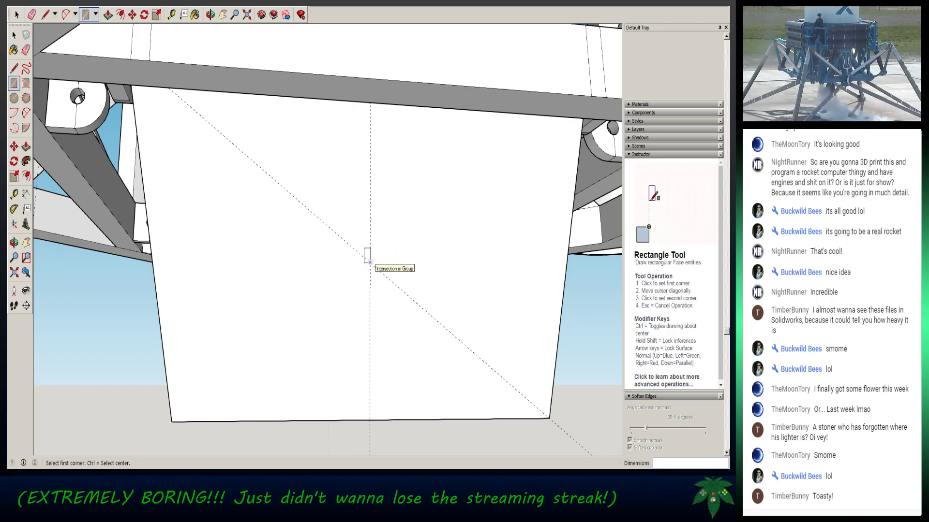
pyautogui.press('space')
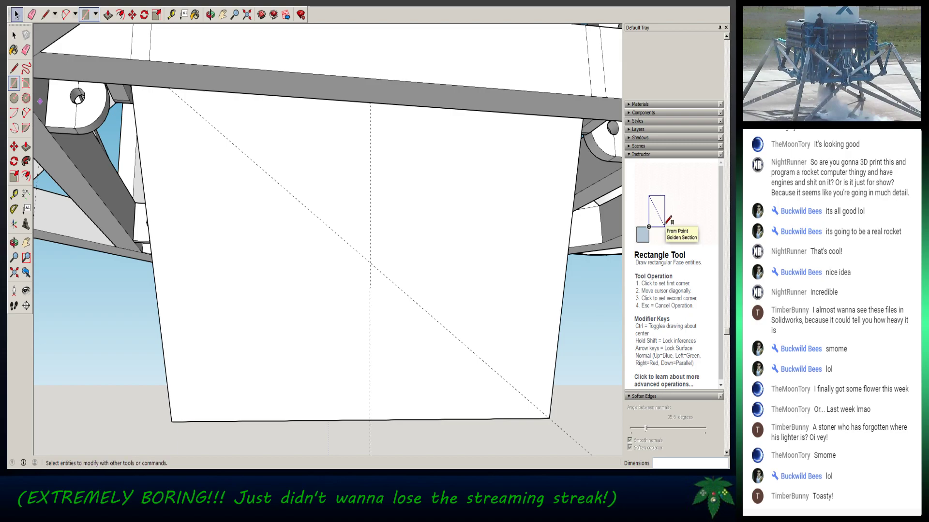
# - Reopen the plate for editing and try grouping all of its geometry
pyautogui.doubleClick(370, 263)
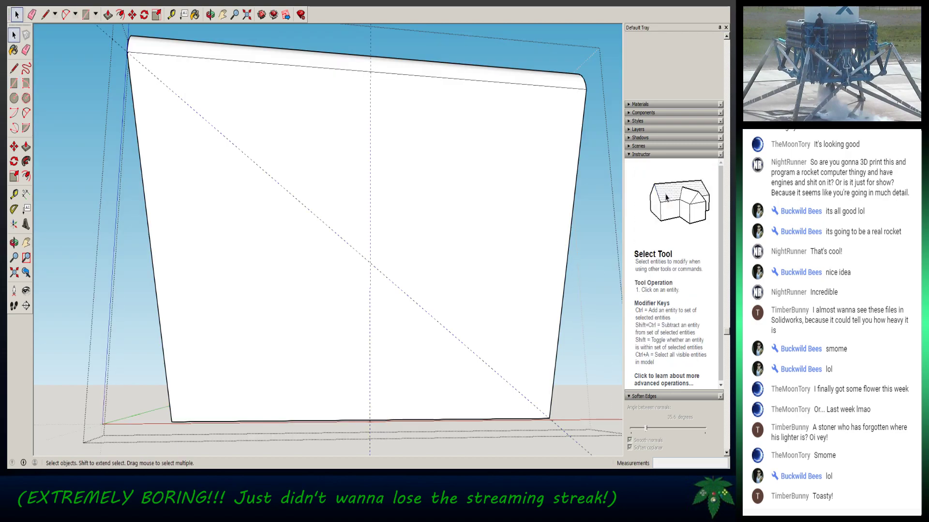
pyautogui.tripleClick(260, 251)
pyautogui.rightClick(260, 251)
pyautogui.press('Down')
pyautogui.press('Down')
pyautogui.press('Down')
pyautogui.press('Down')
pyautogui.press('Down')
pyautogui.press('Down')
pyautogui.press('Down')
pyautogui.press('Down')
pyautogui.press('Down')
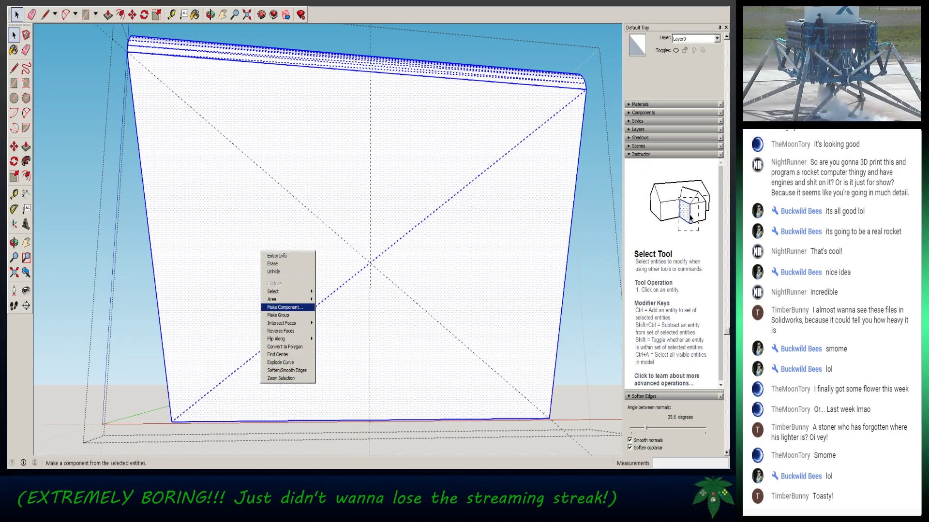
pyautogui.press('Up')
pyautogui.press('Up')
pyautogui.press('Return')
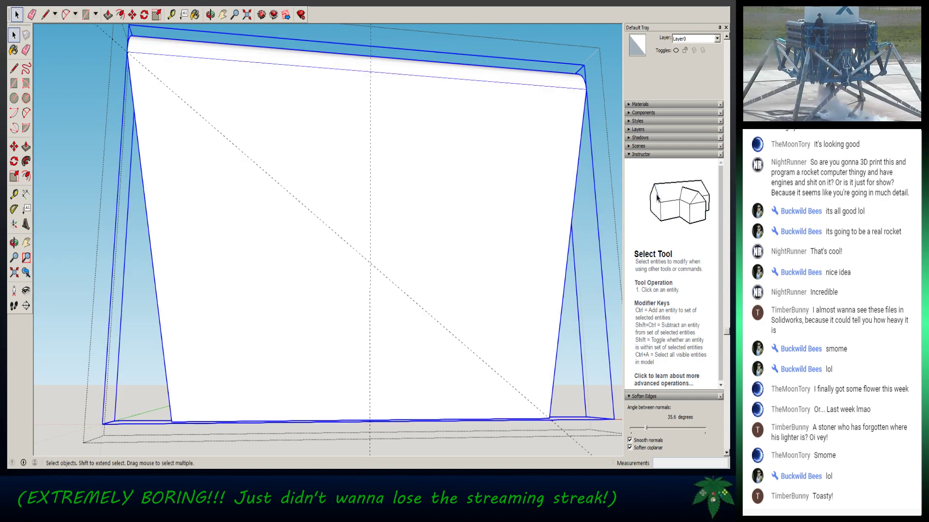
# - Try starting a rectangle on the grouped plate at the intersection of the guides
pyautogui.press('r')
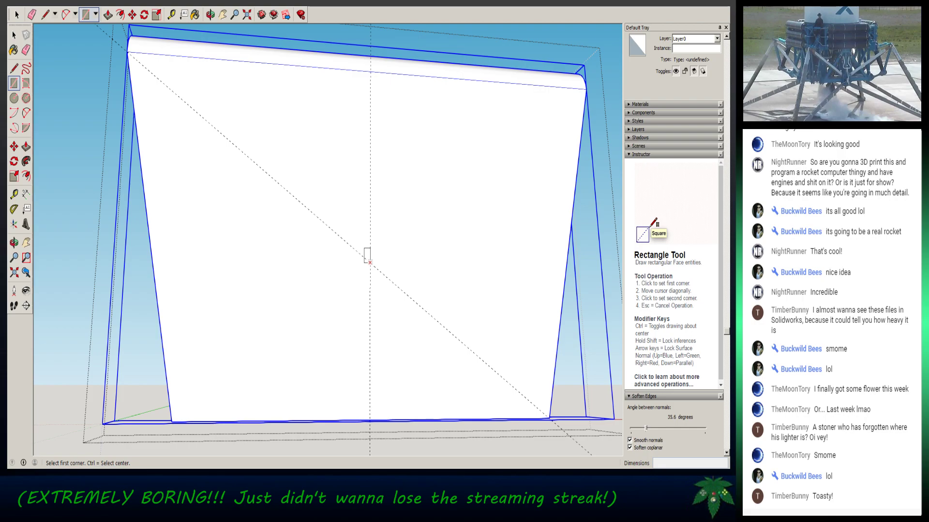
pyautogui.click(370, 263)
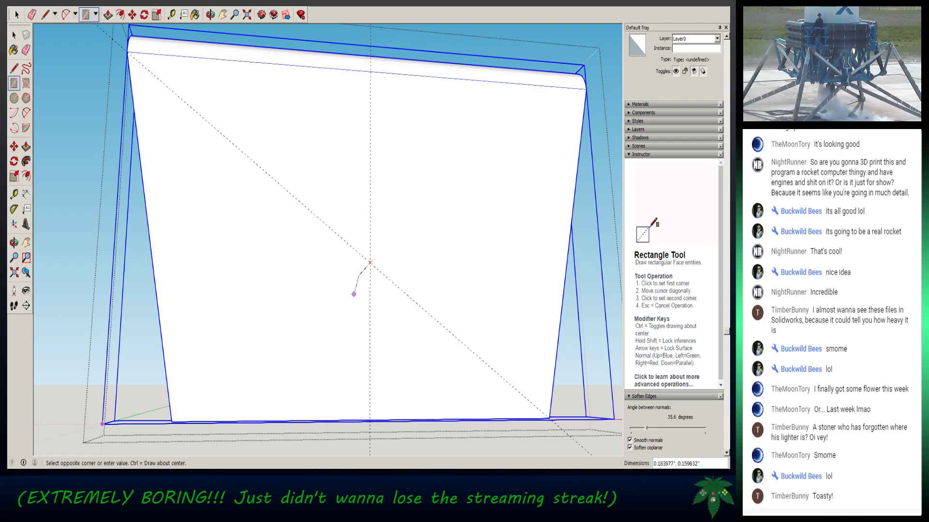
pyautogui.press('Escape')
pyautogui.hotkey('ctrl', 't')
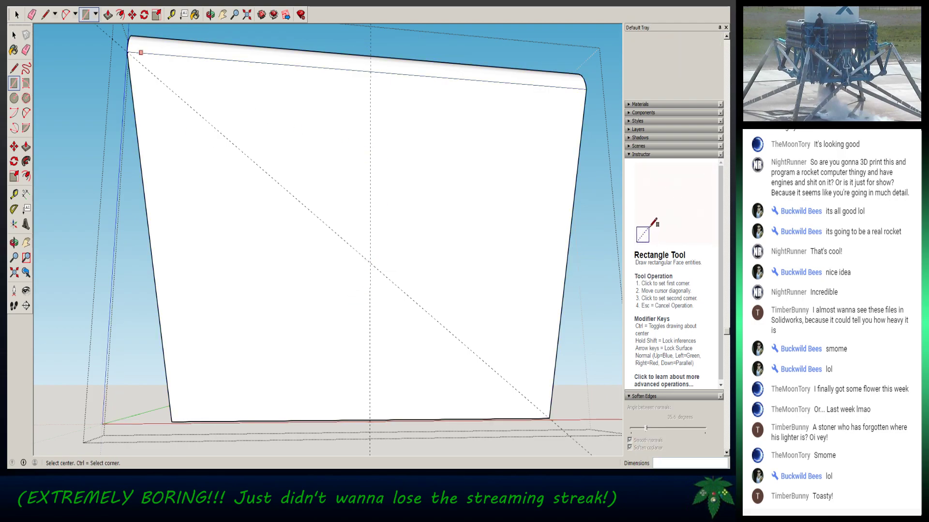
pyautogui.press('space')
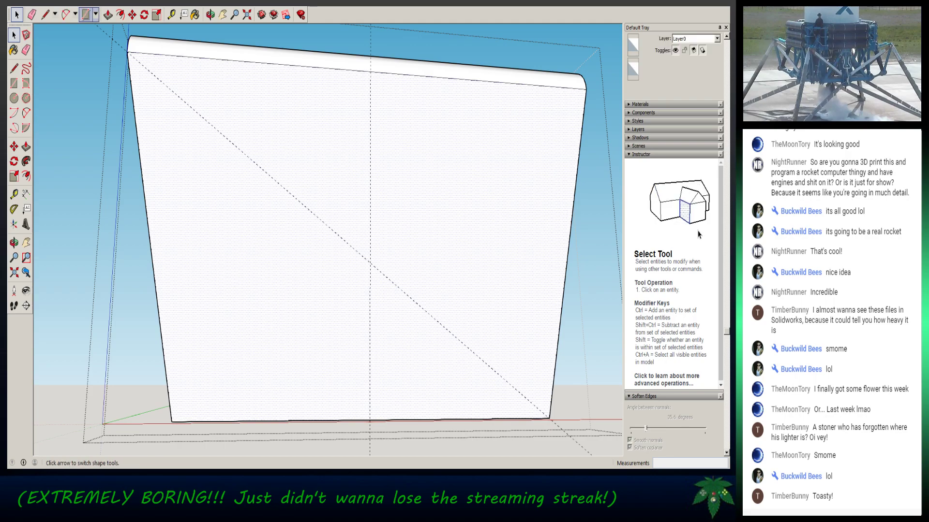
# - Try drawing a rectangle directly on the plate's selected large face, starting from the intersection of the diagonal and vertical guides
pyautogui.press('r')
pyautogui.click(370, 263)
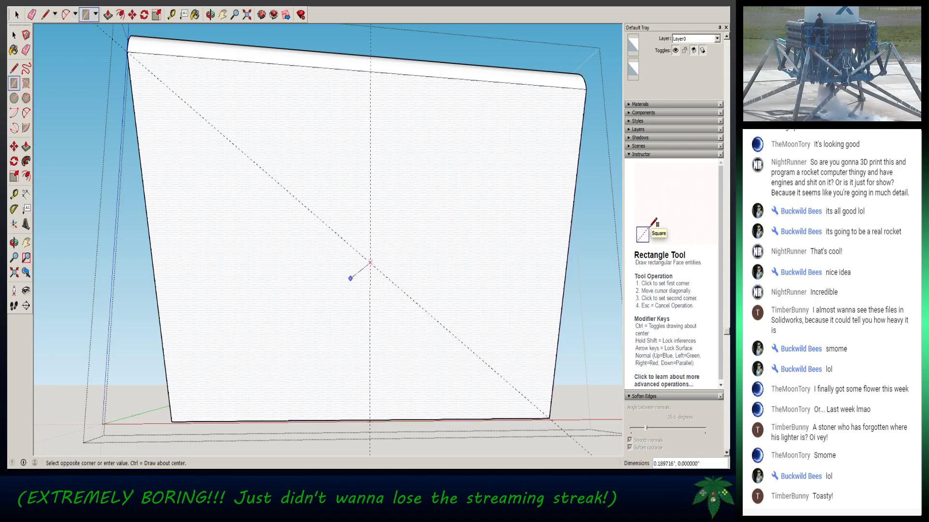
pyautogui.moveTo(357, 326); pyautogui.dragTo(473, 260, button='middle')
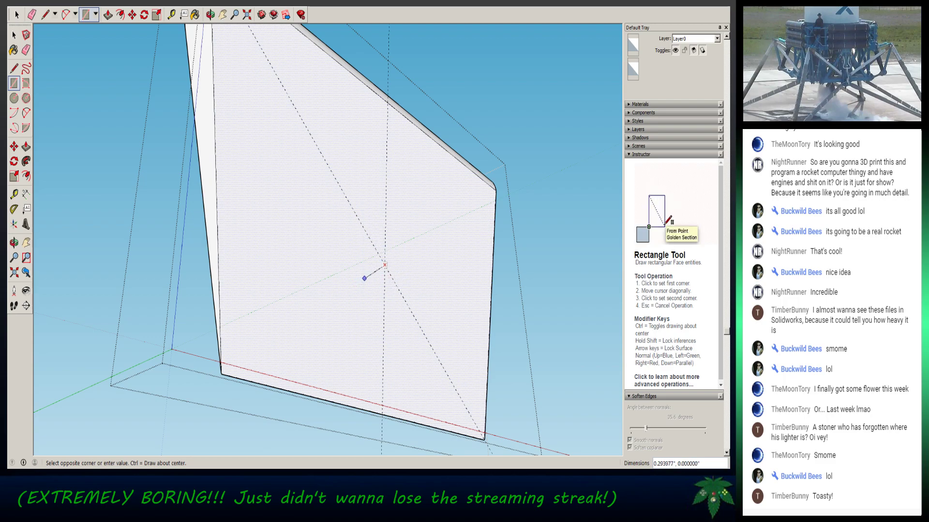
pyautogui.press('Escape')
pyautogui.click(385, 265)
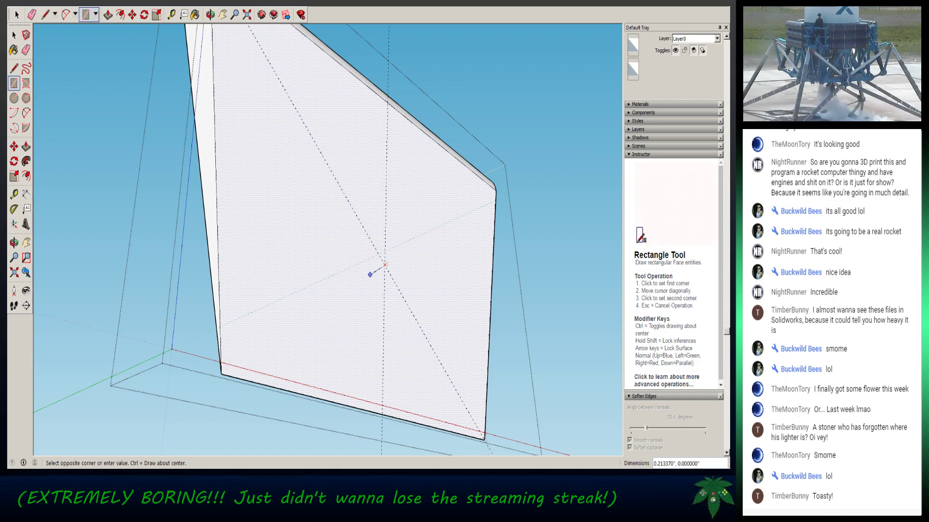
pyautogui.moveTo(372, 310); pyautogui.dragTo(440, 317, button='middle')
pyautogui.moveTo(334, 315); pyautogui.dragTo(302, 319, button='middle')
pyautogui.press('Escape')
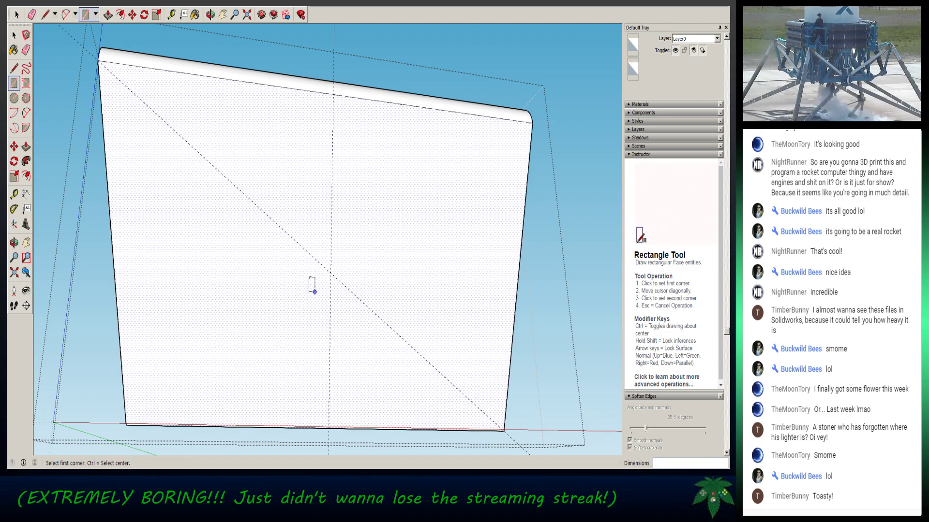
pyautogui.moveTo(325, 289); pyautogui.dragTo(333, 291, button='middle')
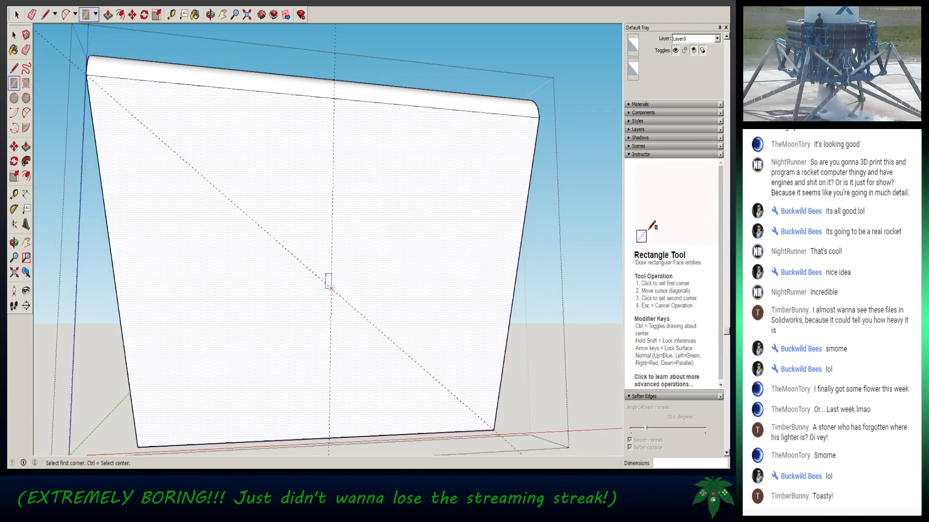
pyautogui.click(330, 289)
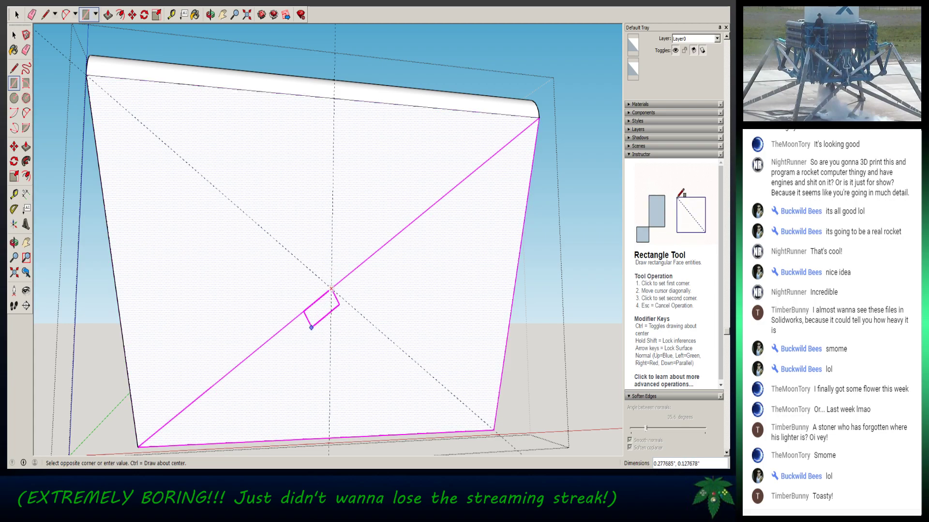
pyautogui.press('Escape')
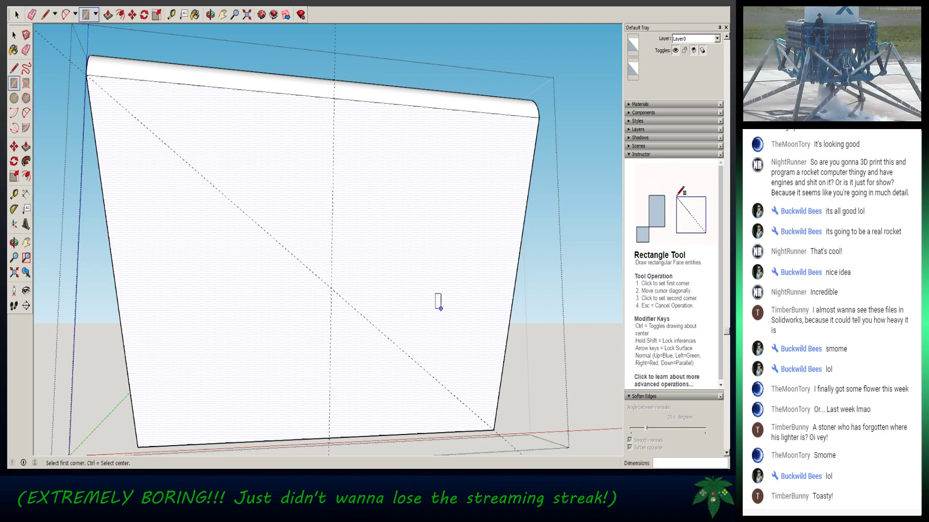
pyautogui.scroll(1, 395, 352)
pyautogui.moveTo(338, 328)
pyautogui.mouseDown(button='middle')
pyautogui.moveTo(432, 321)
pyautogui.moveTo(338, 314)
pyautogui.moveTo(329, 331)
pyautogui.mouseUp(button='middle')
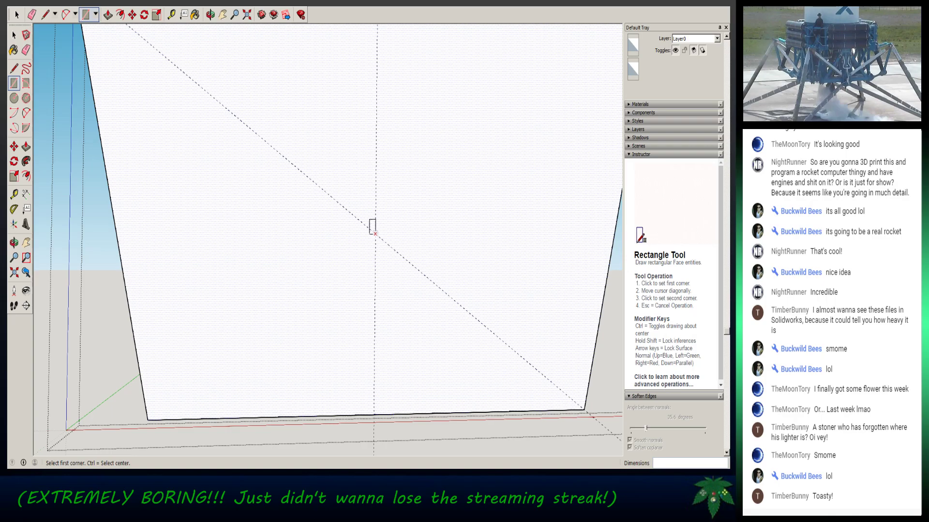
pyautogui.click(374, 235)
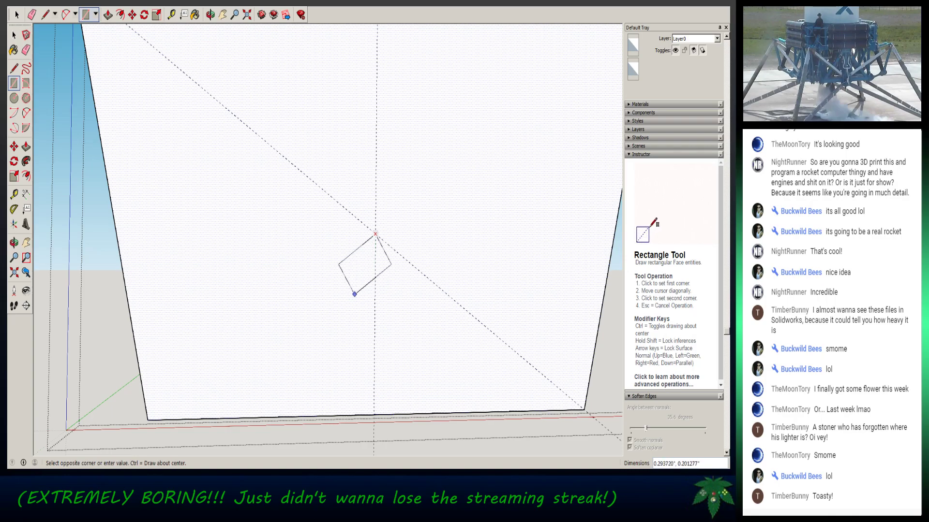
pyautogui.press('Escape')
pyautogui.press('ctrl')
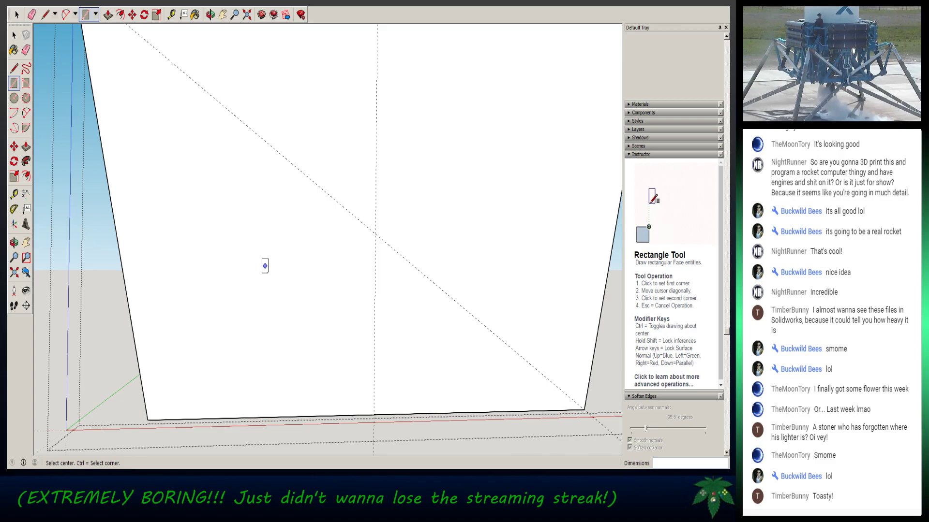
# - Leave the plate's editing context and try selecting the small holed lug inside the lower frame's group
pyautogui.scroll(-3, 261, 262)
pyautogui.click(17, 15)
pyautogui.click(92, 111)
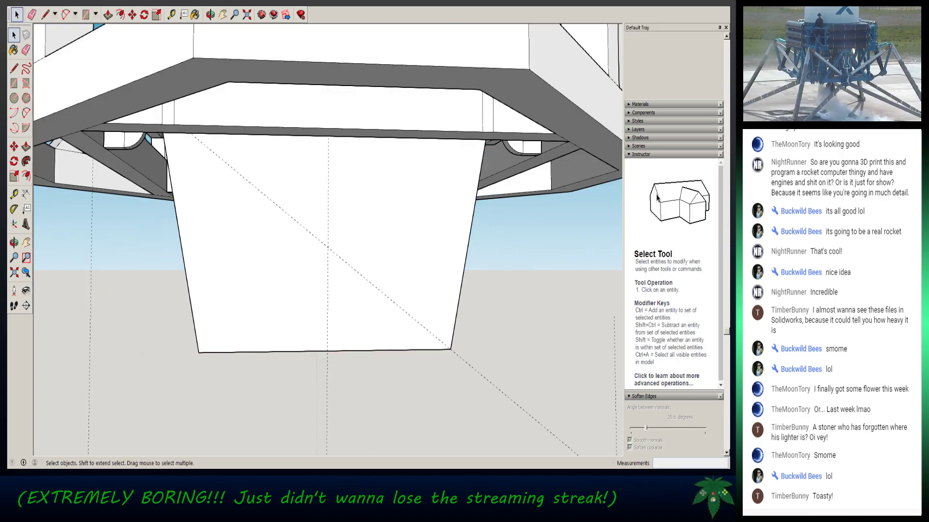
pyautogui.moveTo(145, 194); pyautogui.dragTo(280, 173, button='middle')
pyautogui.moveTo(338, 160); pyautogui.dragTo(315, 152, button='middle')
pyautogui.press('space')
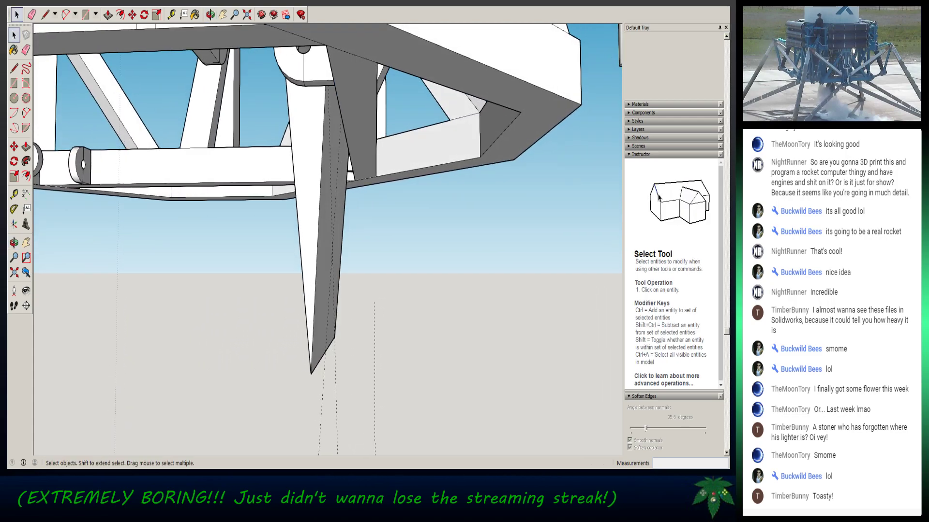
pyautogui.doubleClick(358, 126)
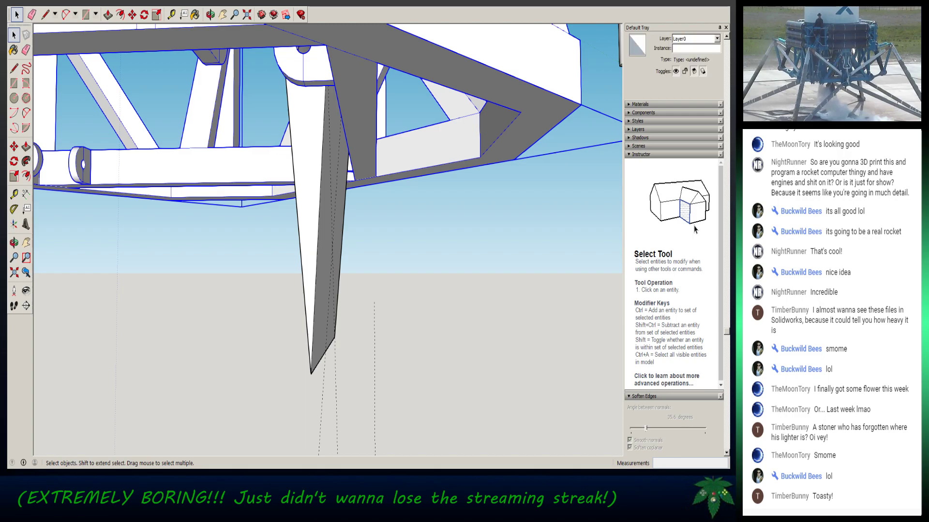
pyautogui.doubleClick(338, 163)
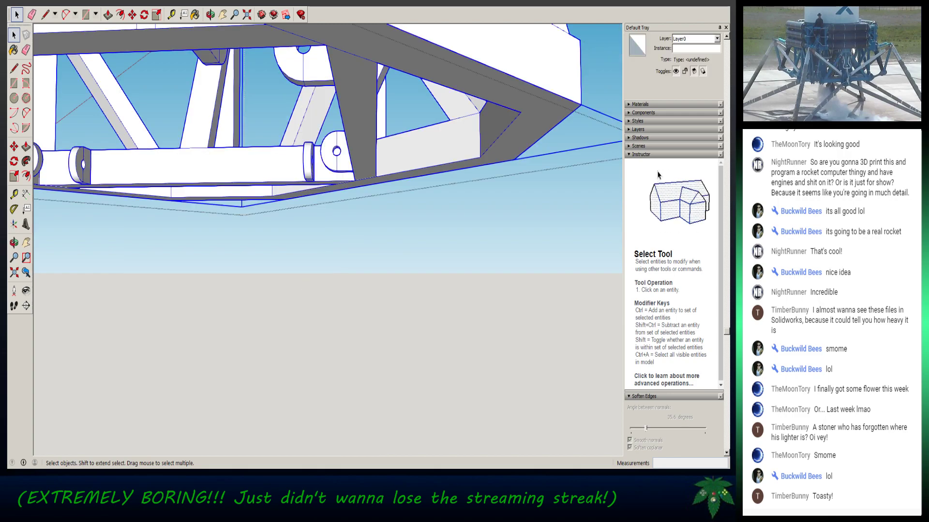
pyautogui.click(338, 163)
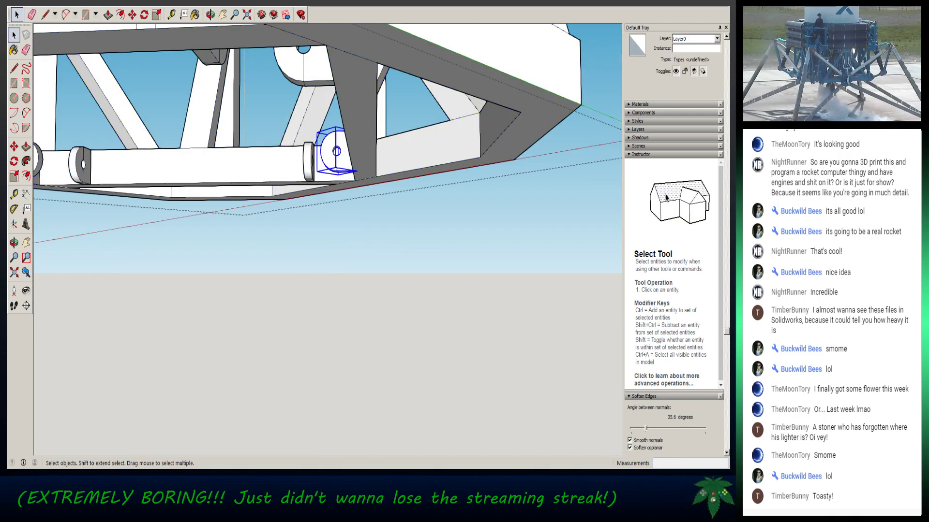
pyautogui.press('Escape')
pyautogui.press('Escape')
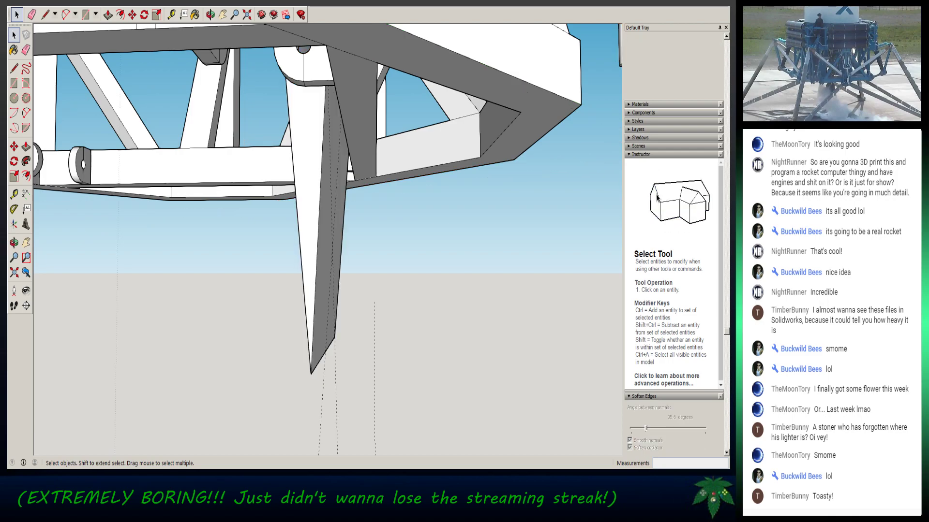
# - Reopen the thrust vectoring plate for editing, with its large face and crossing guides in view
pyautogui.doubleClick(325, 208)
pyautogui.doubleClick(325, 208)
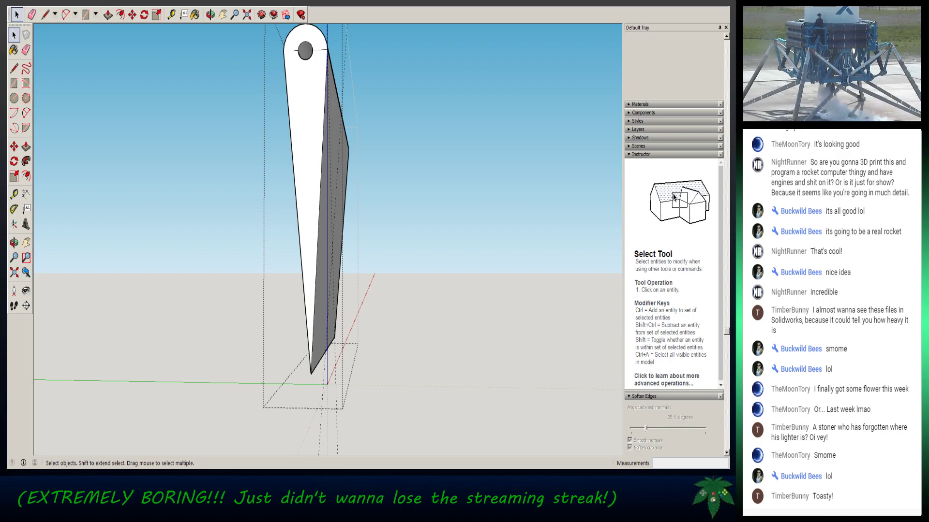
pyautogui.moveTo(325, 208); pyautogui.dragTo(159, 203, button='middle')
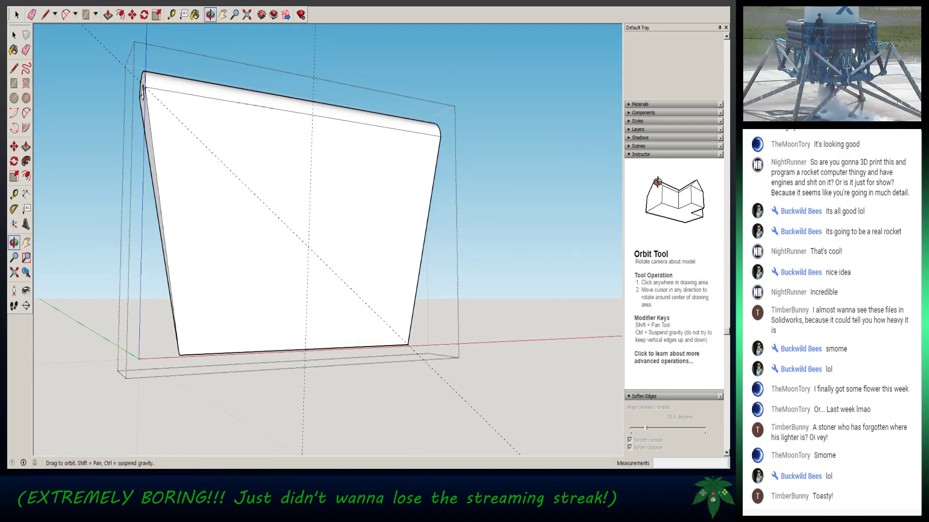
pyautogui.press('space')
pyautogui.moveTo(310, 203); pyautogui.dragTo(283, 199, button='middle')
pyautogui.scroll(4, 198, 231)
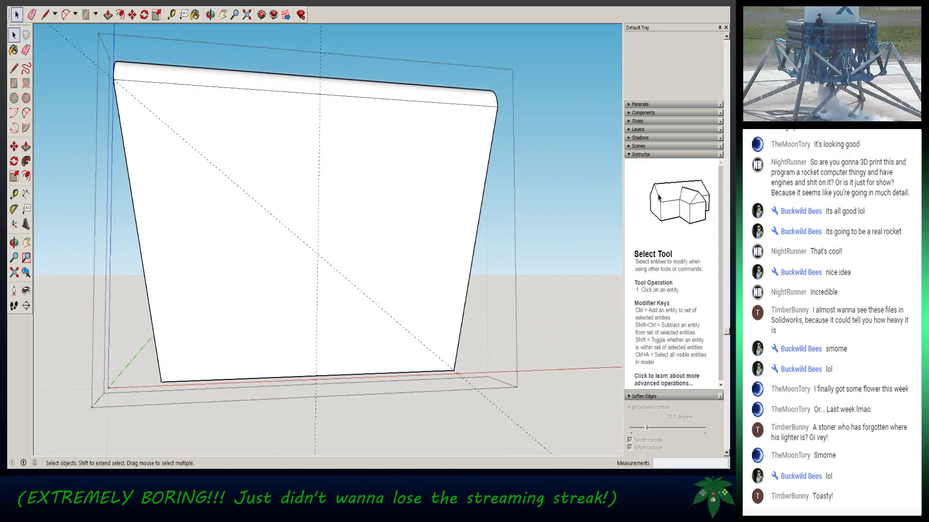
pyautogui.moveTo(199, 231)
pyautogui.mouseDown(button='middle')
pyautogui.moveTo(218, 261)
pyautogui.moveTo(244, 223)
pyautogui.moveTo(209, 222)
pyautogui.mouseUp(button='middle')
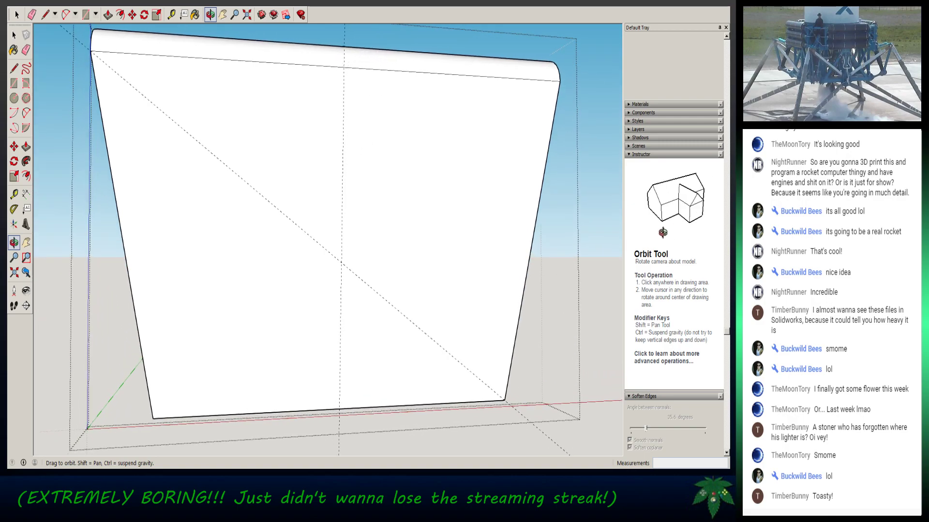
# - Add a guide point on the plate's lower edge, 1/8" to one side of the vertical centre guide
pyautogui.press('space')
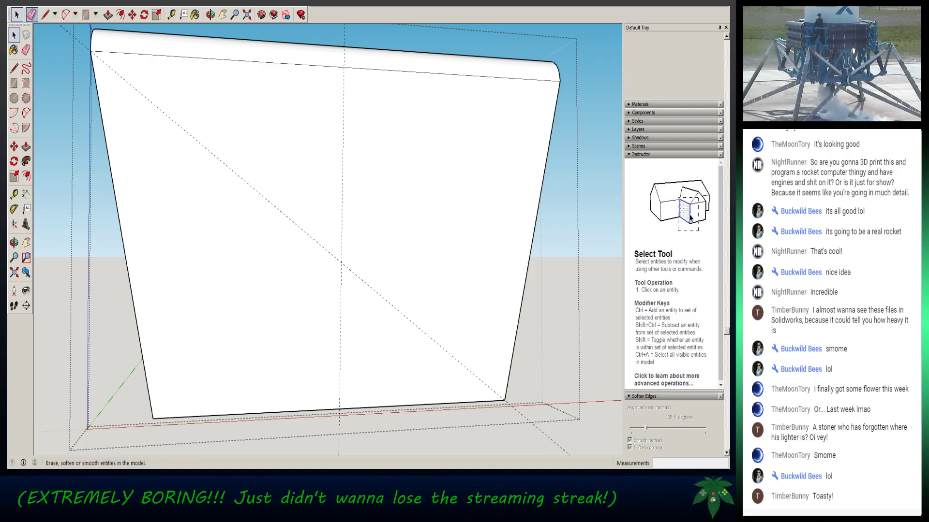
pyautogui.click(107, 15)
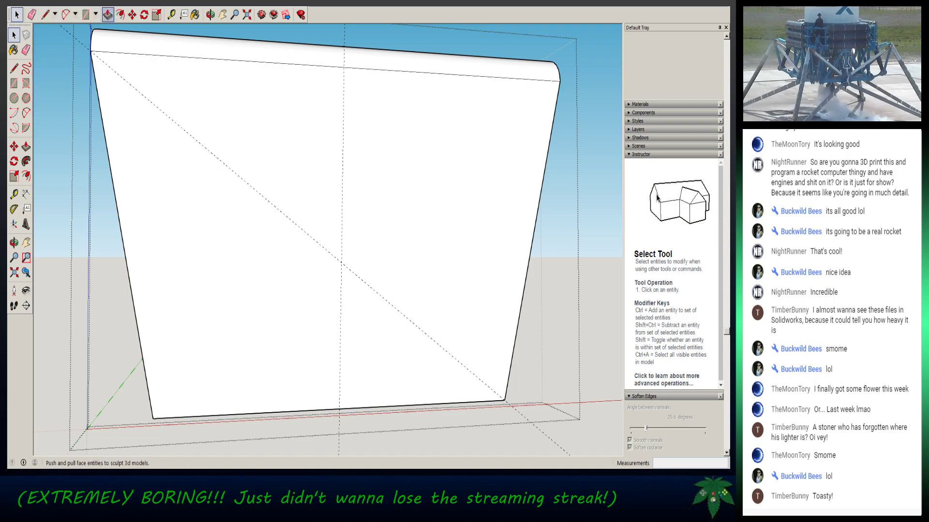
pyautogui.press('s')
pyautogui.press('t')
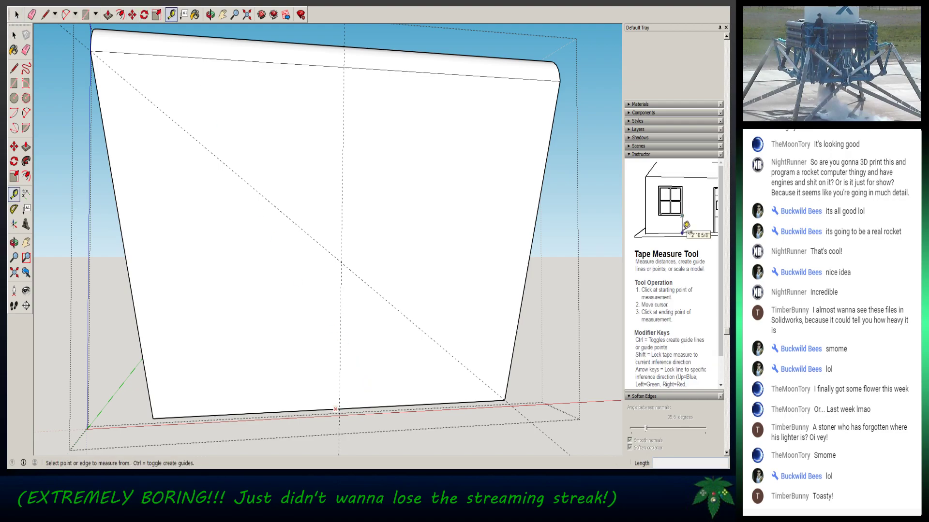
pyautogui.click(339, 408)
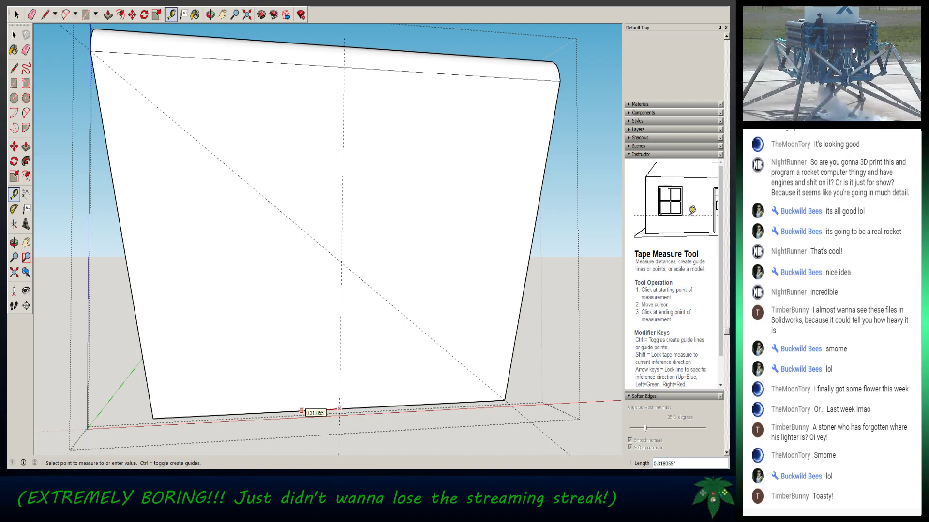
pyautogui.write('1/8')
pyautogui.press('Return')
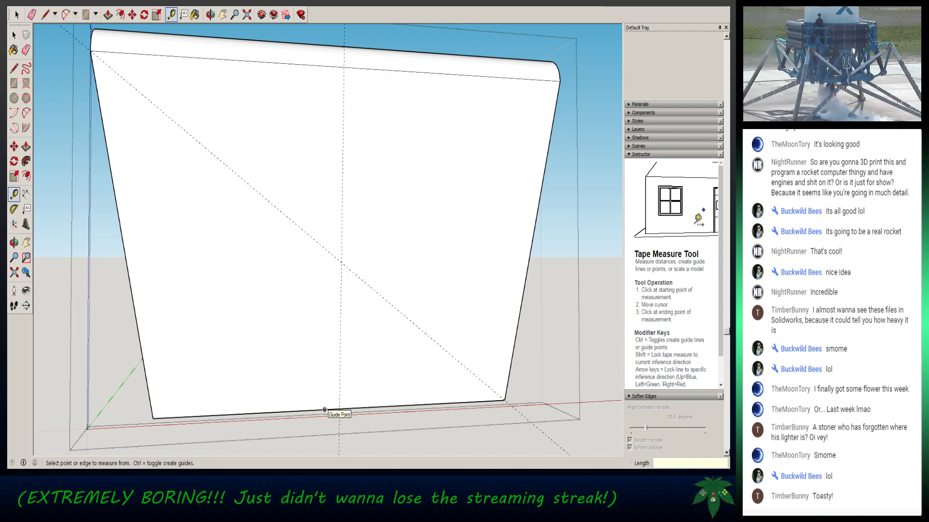
pyautogui.click(325, 411)
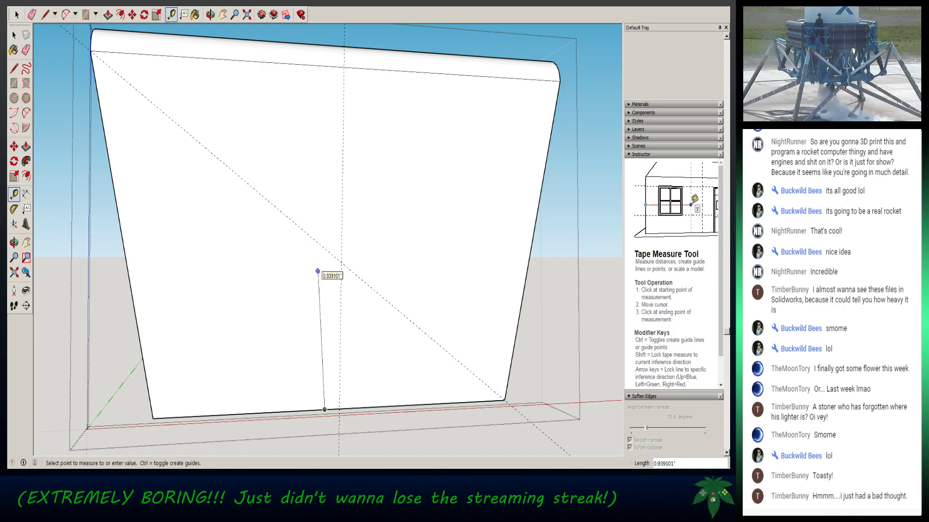
pyautogui.press('Escape')
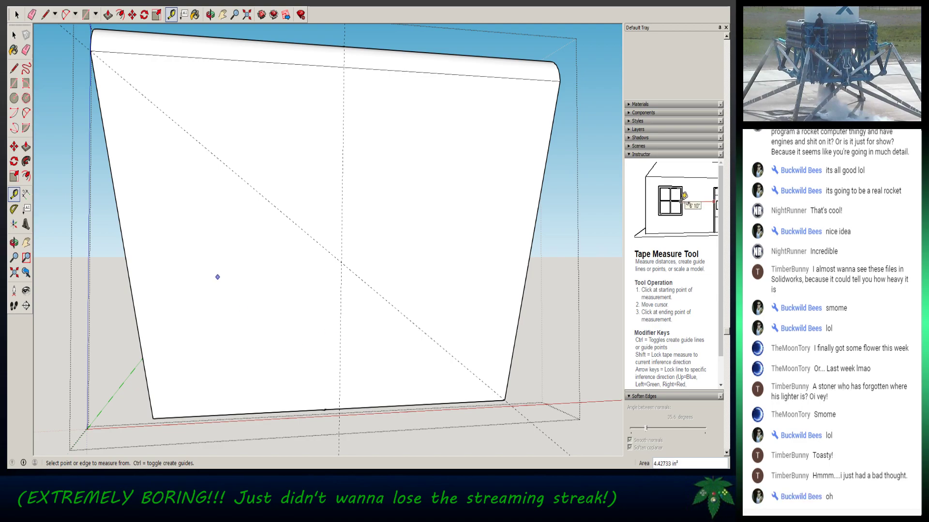
pyautogui.click(14, 35)
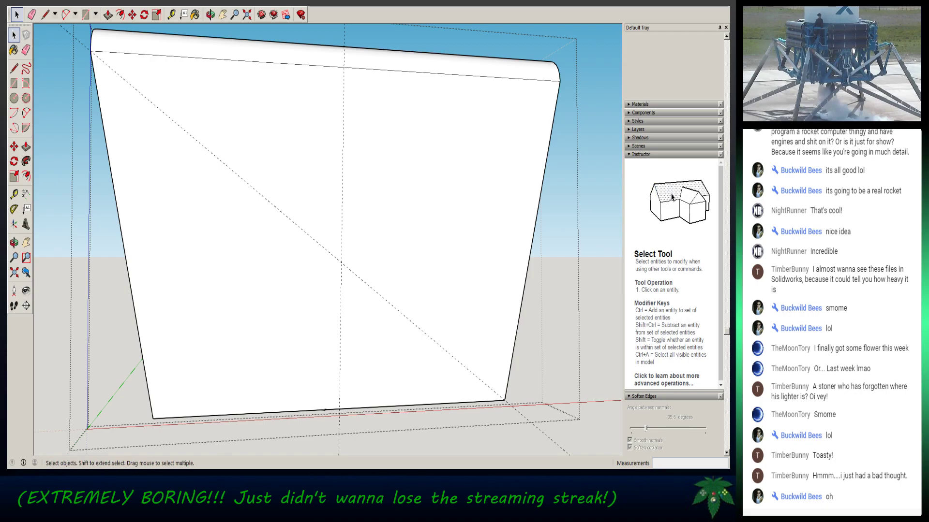
# - Leave the plate's editing context, examine its fit in the lower frame, and measure from the crossbeam's corner to the nearby lug
pyautogui.scroll(-6, 315, 324)
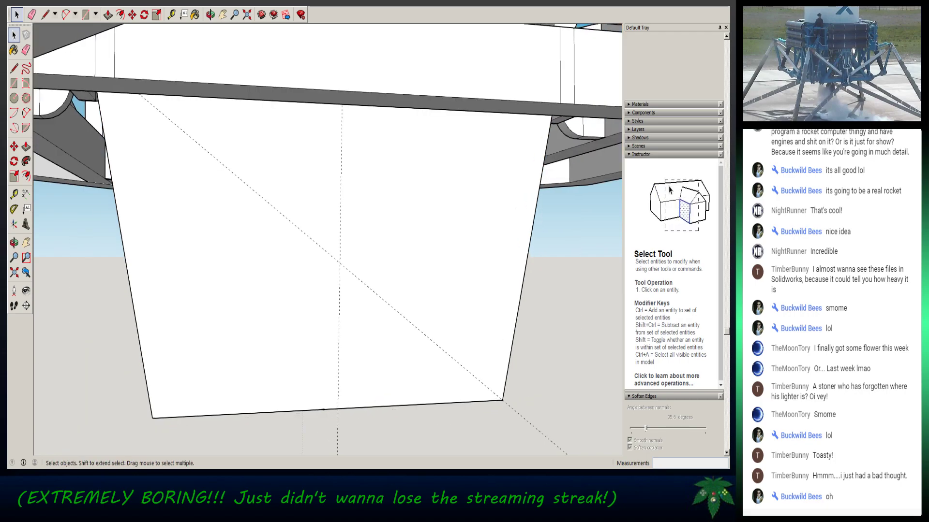
pyautogui.moveTo(315, 300); pyautogui.dragTo(397, 199, button='middle')
pyautogui.moveTo(338, 232)
pyautogui.mouseDown(button='middle')
pyautogui.moveTo(370, 232)
pyautogui.moveTo(336, 233)
pyautogui.moveTo(325, 275)
pyautogui.moveTo(314, 196)
pyautogui.mouseUp(button='middle')
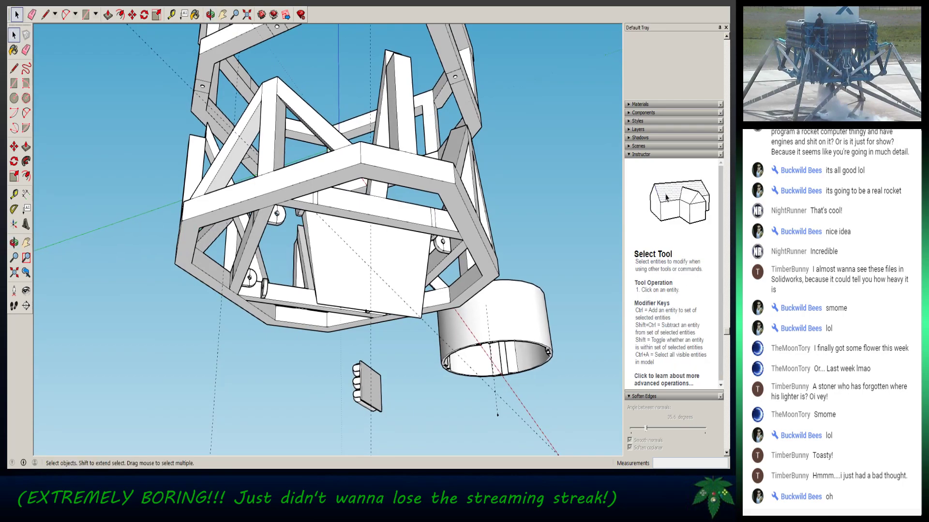
pyautogui.scroll(6, 368, 339)
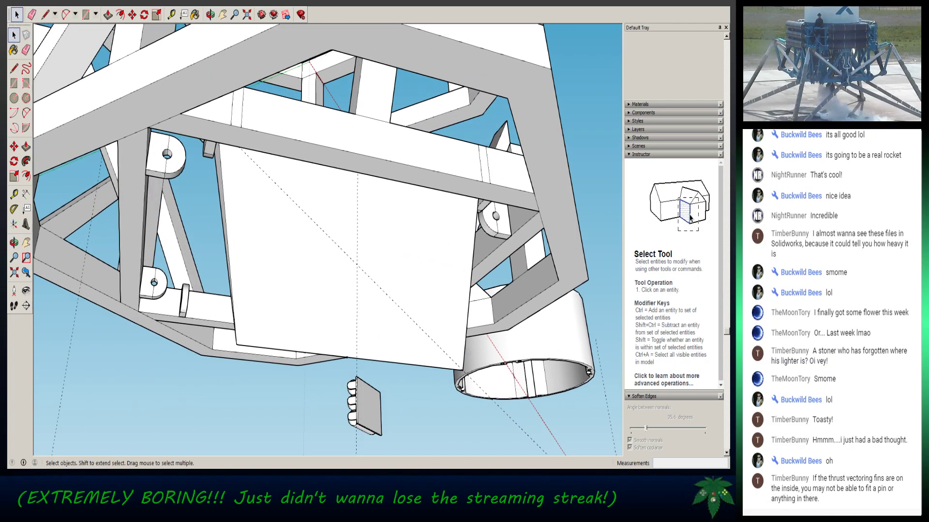
pyautogui.scroll(2, 356, 264)
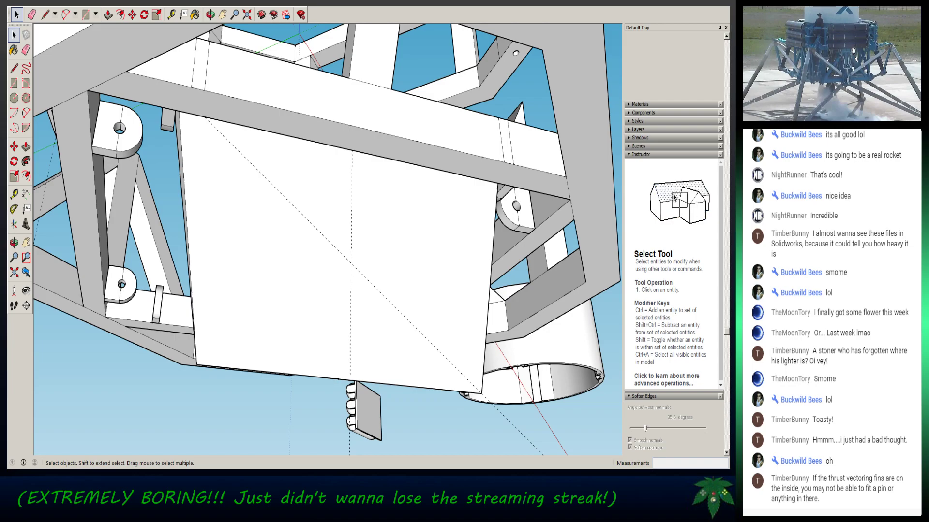
pyautogui.moveTo(351, 265)
pyautogui.mouseDown(button='middle')
pyautogui.moveTo(419, 257)
pyautogui.moveTo(444, 267)
pyautogui.moveTo(397, 262)
pyautogui.mouseUp(button='middle')
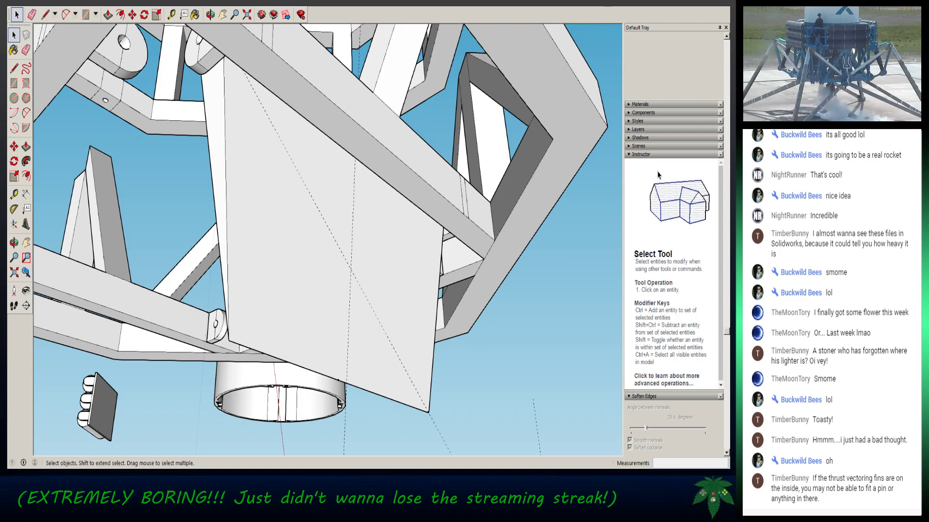
pyautogui.moveTo(358, 261)
pyautogui.mouseDown(button='middle')
pyautogui.moveTo(346, 232)
pyautogui.moveTo(309, 218)
pyautogui.mouseUp(button='middle')
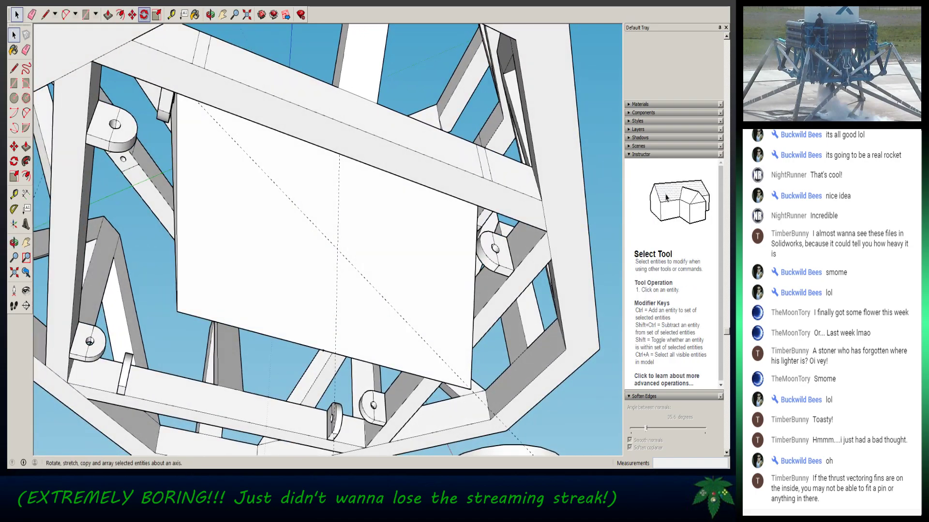
pyautogui.click(171, 15)
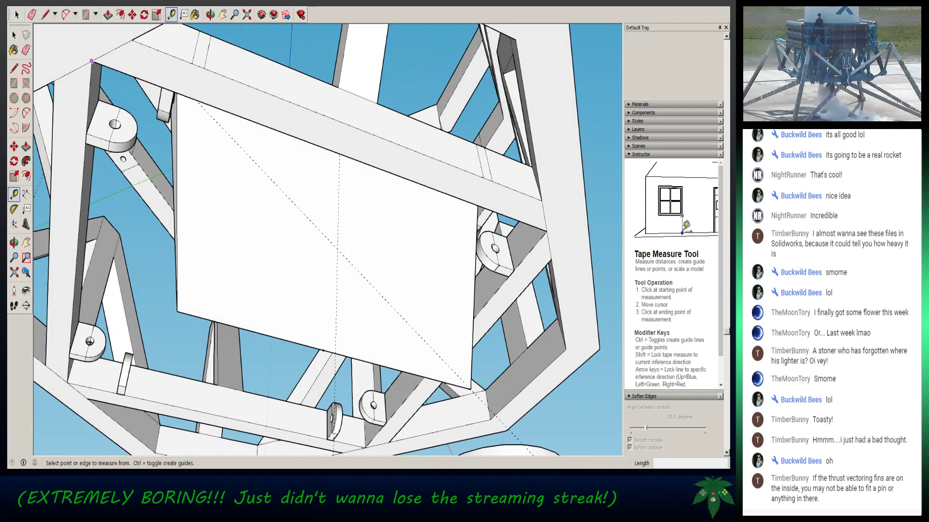
pyautogui.click(91, 61)
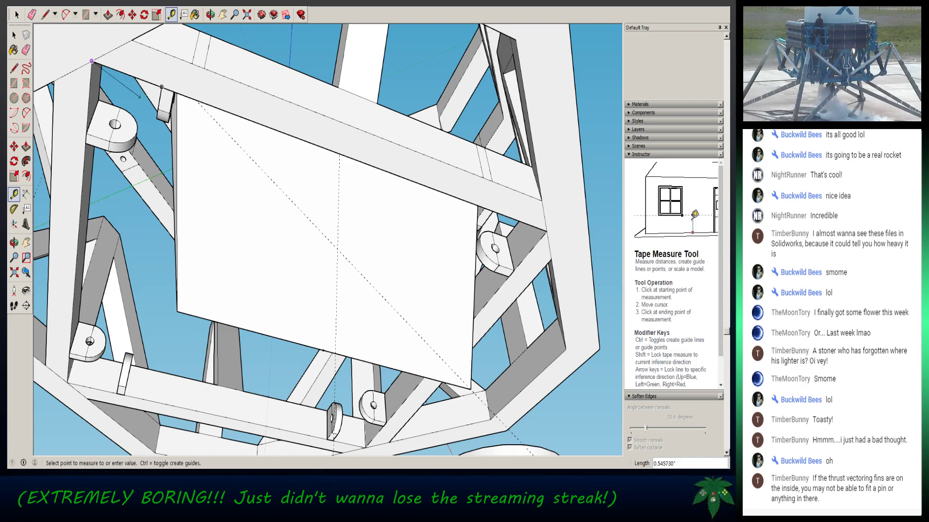
pyautogui.press('Escape')
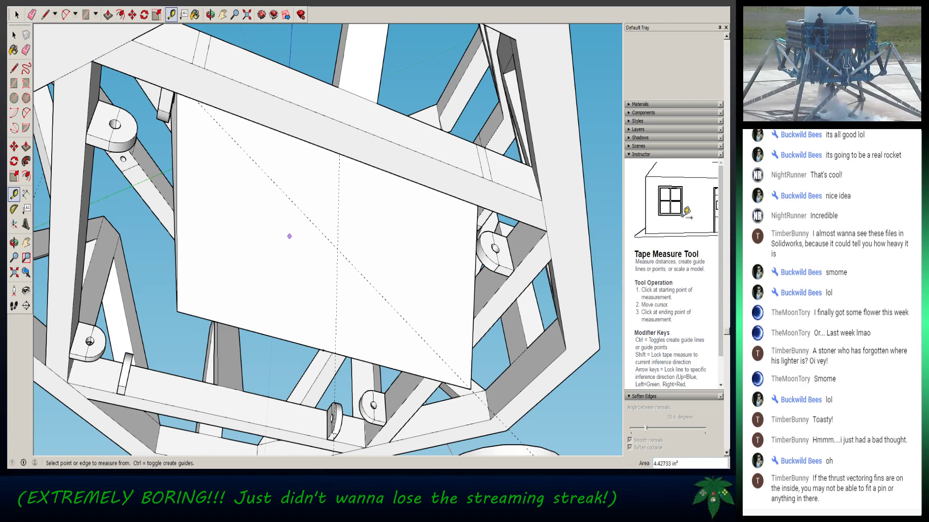
pyautogui.scroll(-3, 289, 236)
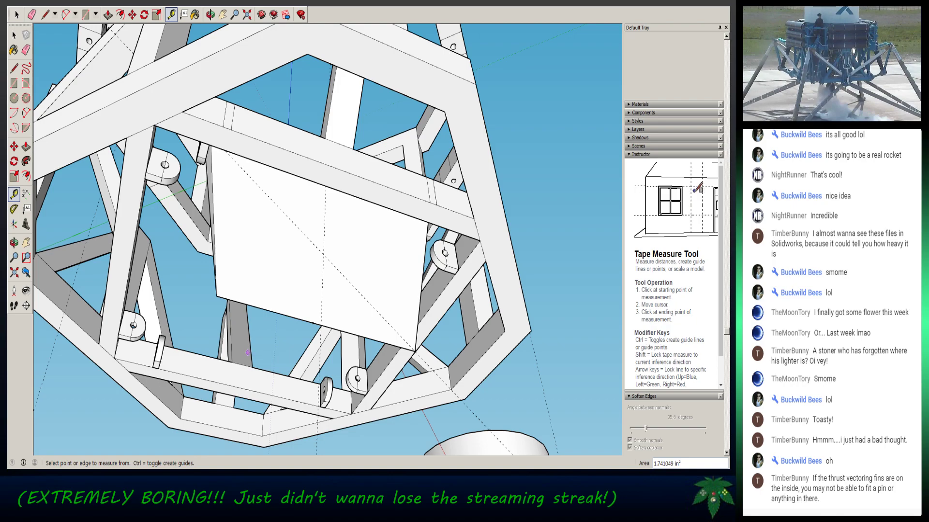
pyautogui.moveTo(245, 355); pyautogui.dragTo(276, 268, button='middle')
pyautogui.moveTo(421, 145); pyautogui.dragTo(425, 213, button='middle')
pyautogui.scroll(2, 411, 213)
pyautogui.moveTo(374, 189); pyautogui.dragTo(369, 211, button='middle')
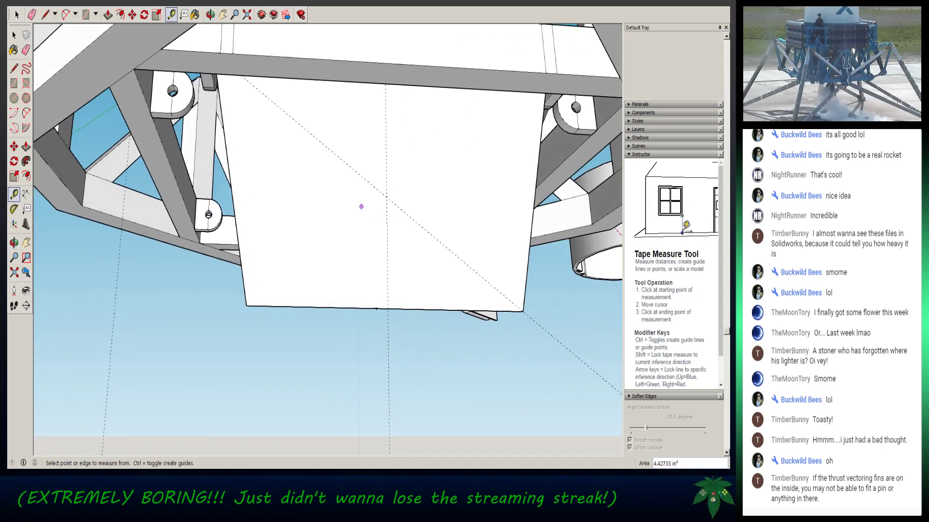
pyautogui.click(86, 14)
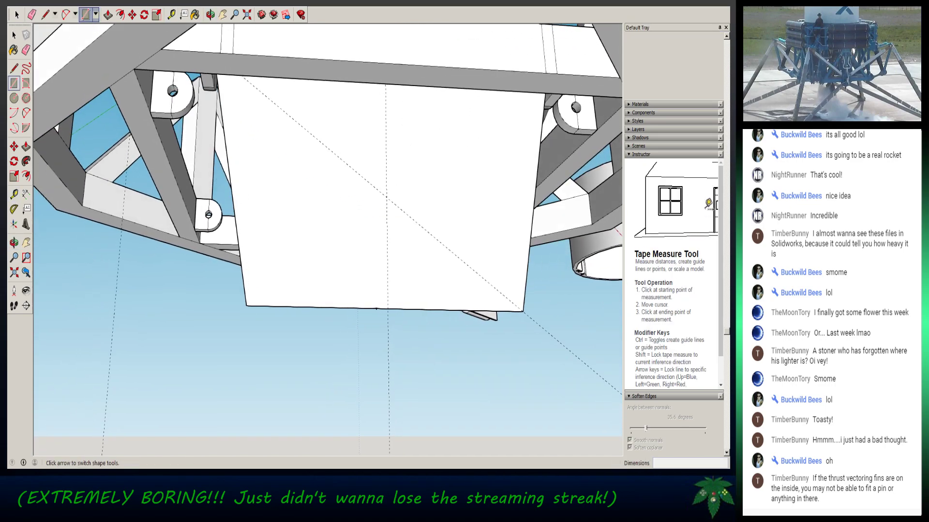
pyautogui.click(348, 217)
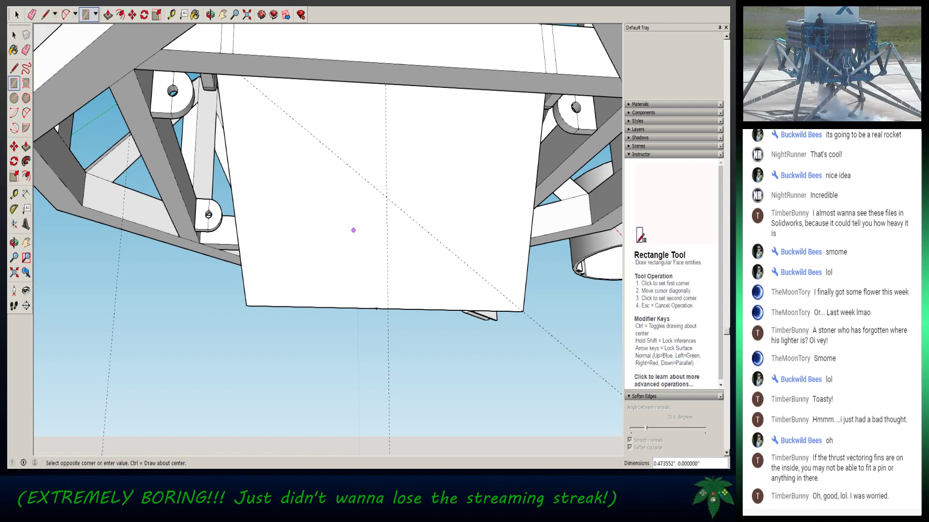
pyautogui.press('Escape')
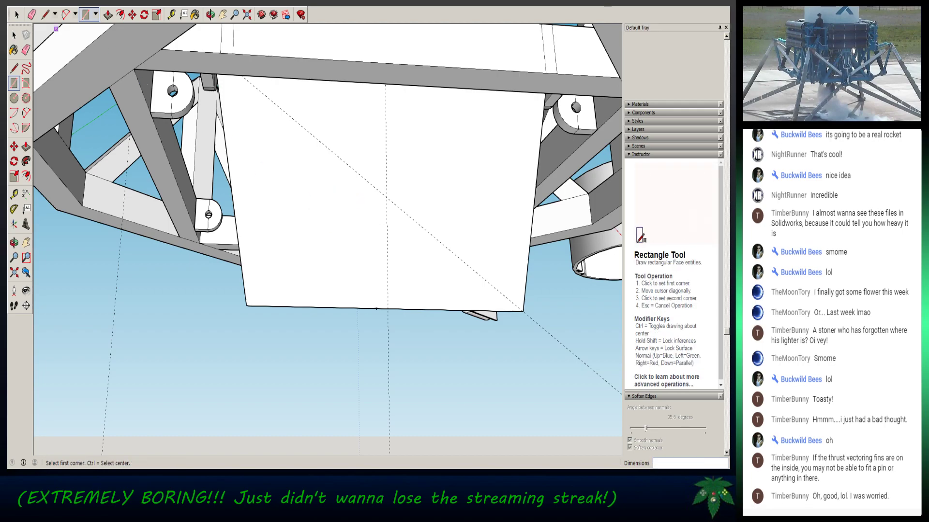
# - Reopen the thrust vectoring plate for editing, with its large face and crossing guides in view
pyautogui.click(17, 14)
pyautogui.doubleClick(339, 194)
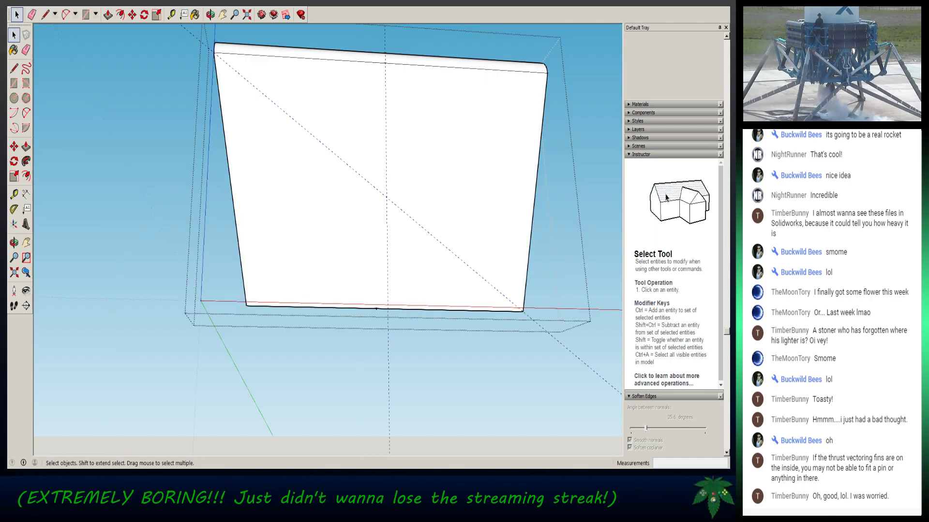
pyautogui.scroll(4, 385, 256)
pyautogui.moveTo(385, 257); pyautogui.dragTo(360, 298, button='middle')
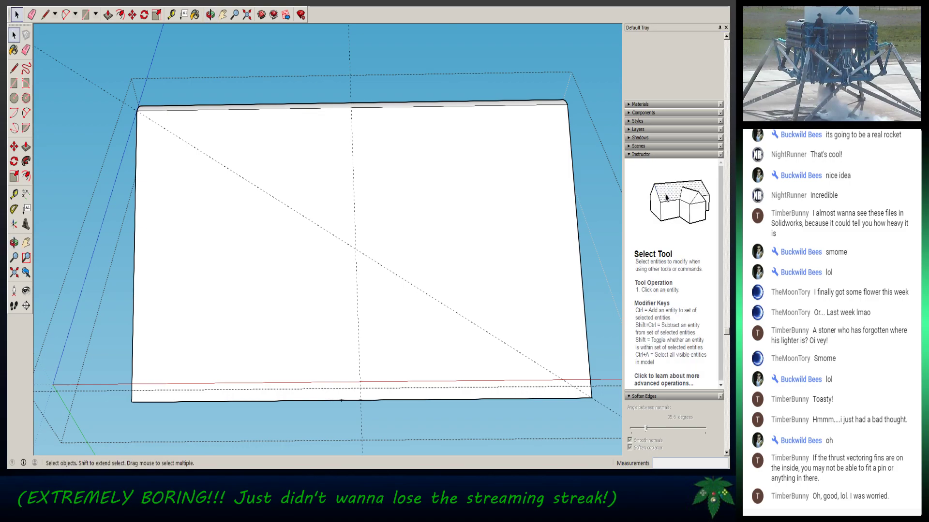
pyautogui.click(86, 14)
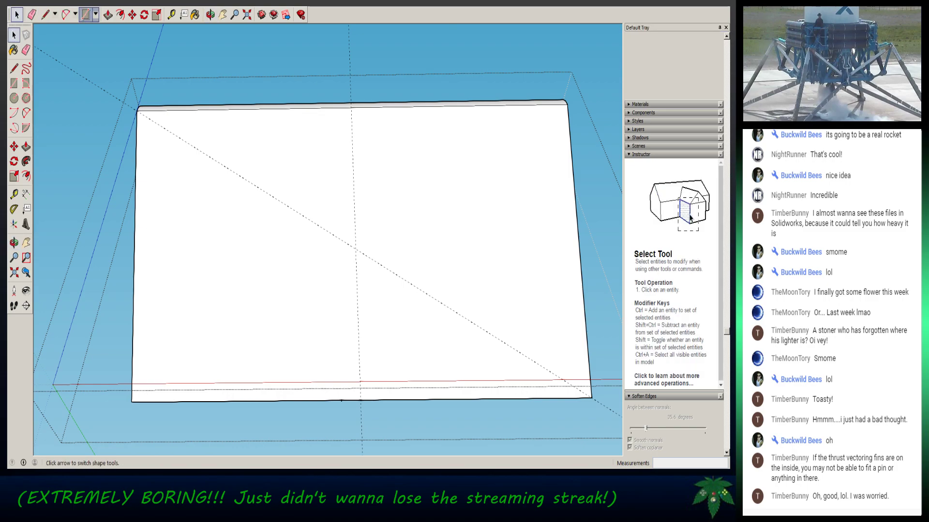
pyautogui.click(356, 249)
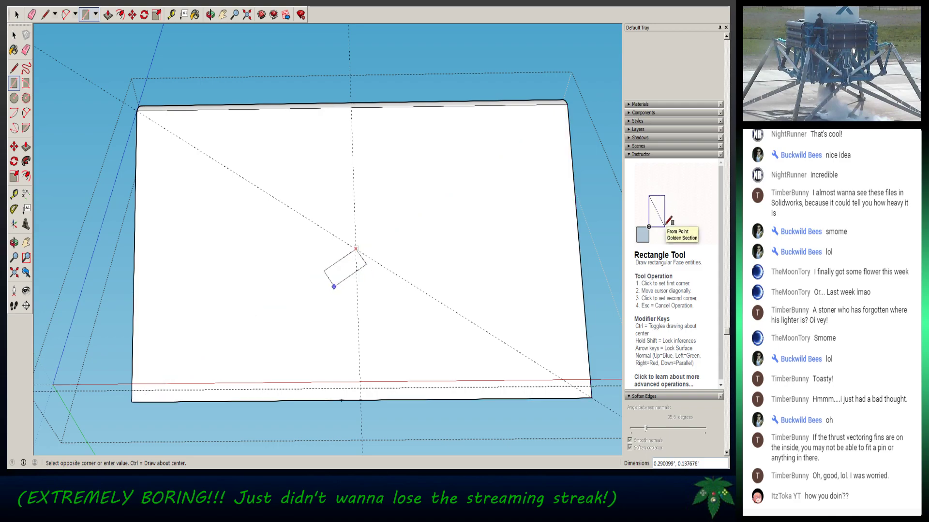
pyautogui.press('Escape')
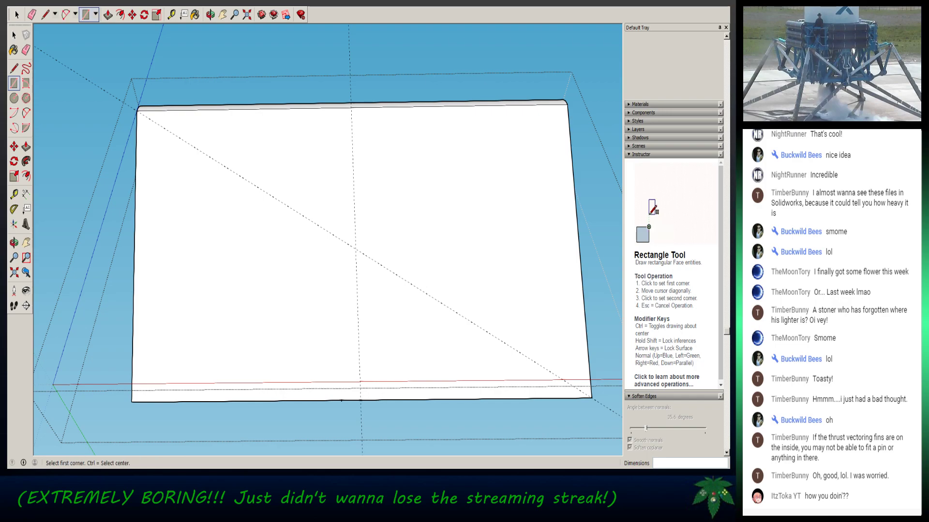
# - Add a horizontal guide across the plate's face through the crossing of the vertical and diagonal guides
pyautogui.press('t')
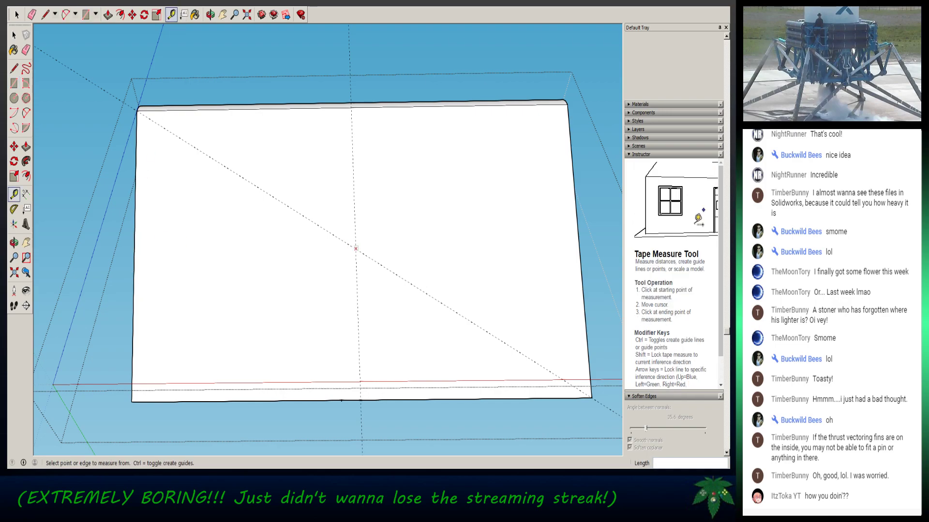
pyautogui.click(355, 248)
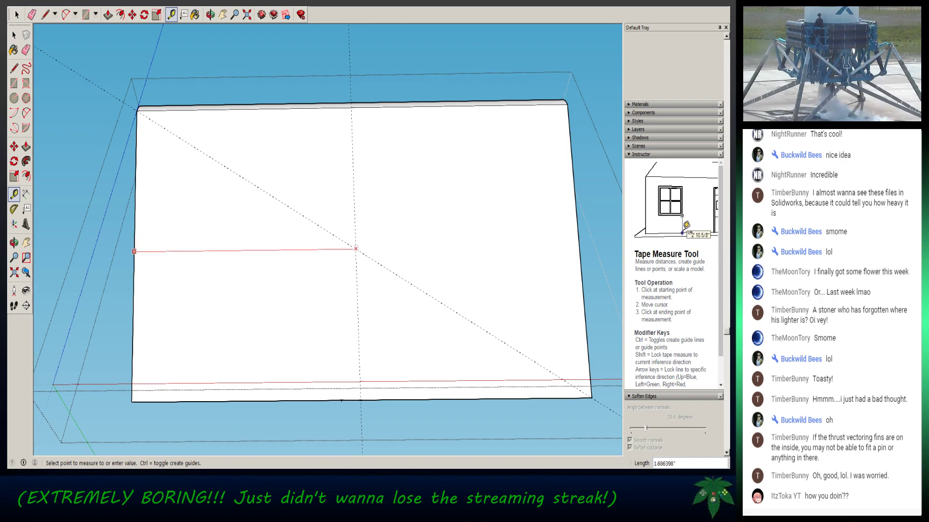
pyautogui.click(134, 251)
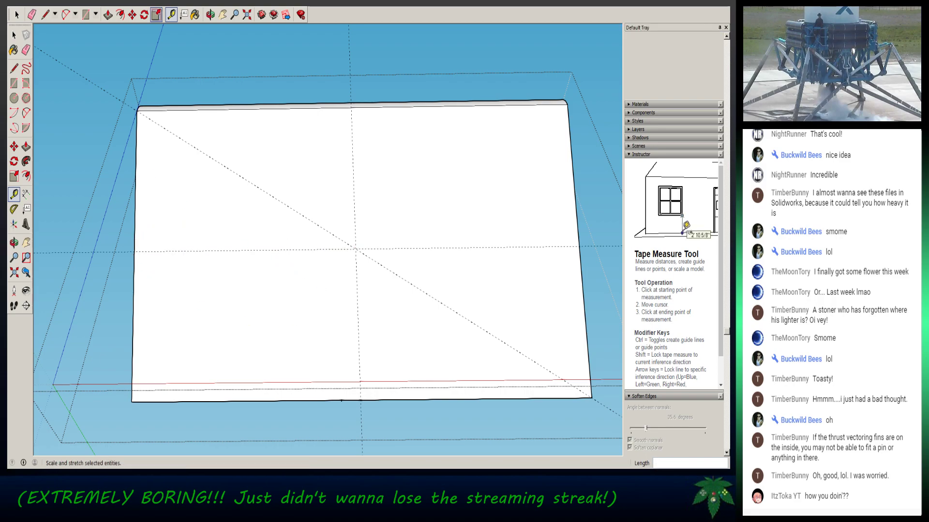
pyautogui.click(86, 14)
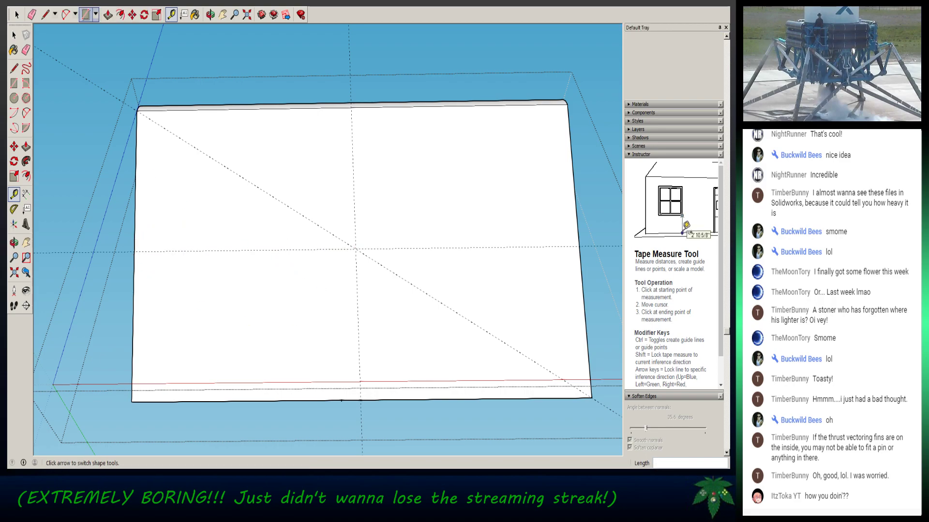
pyautogui.click(356, 248)
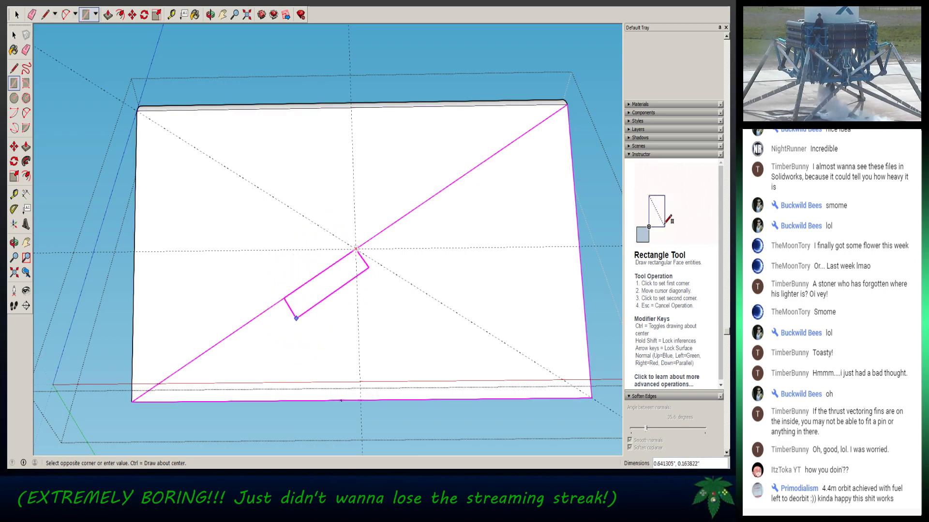
pyautogui.press('Escape')
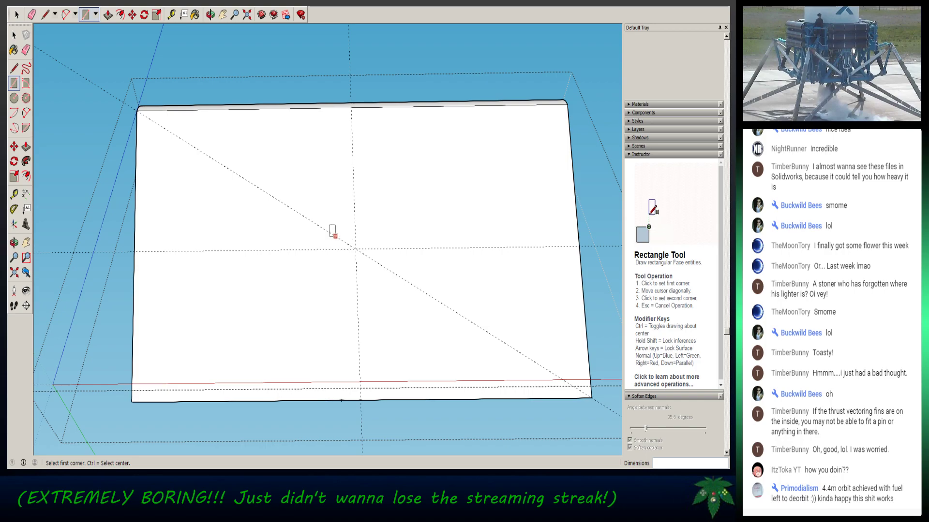
pyautogui.click(327, 230)
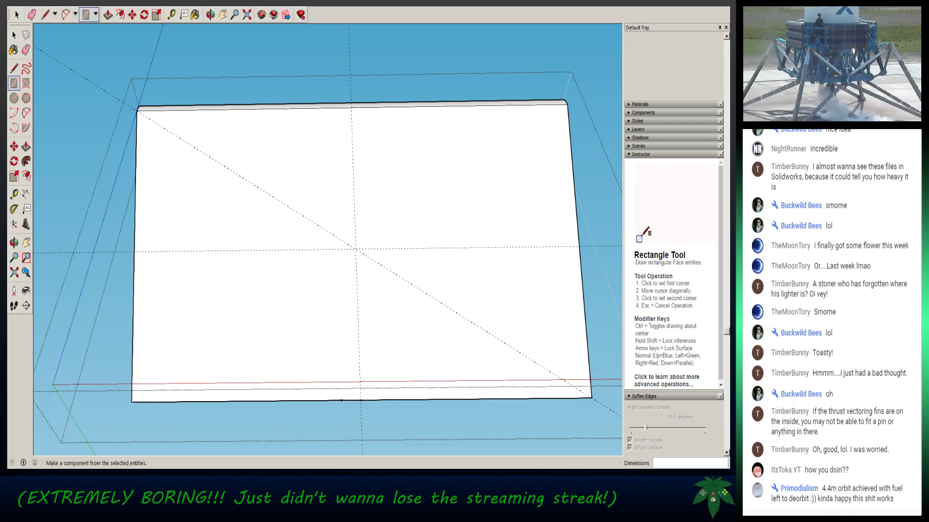
pyautogui.click(17, 15)
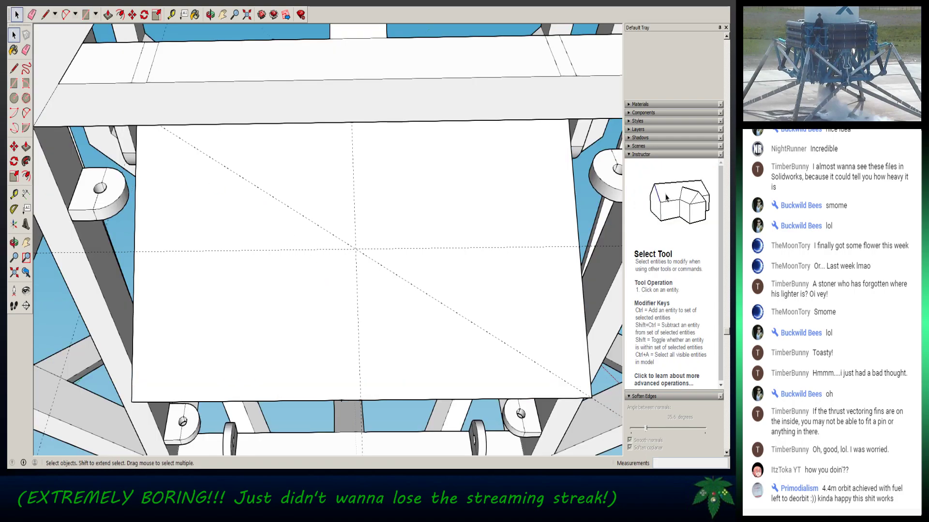
pyautogui.click(86, 14)
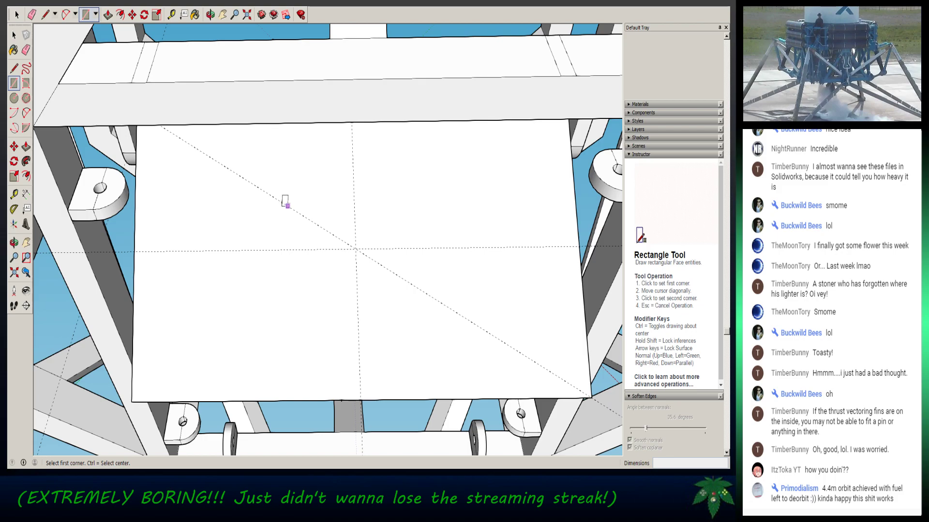
pyautogui.click(288, 206)
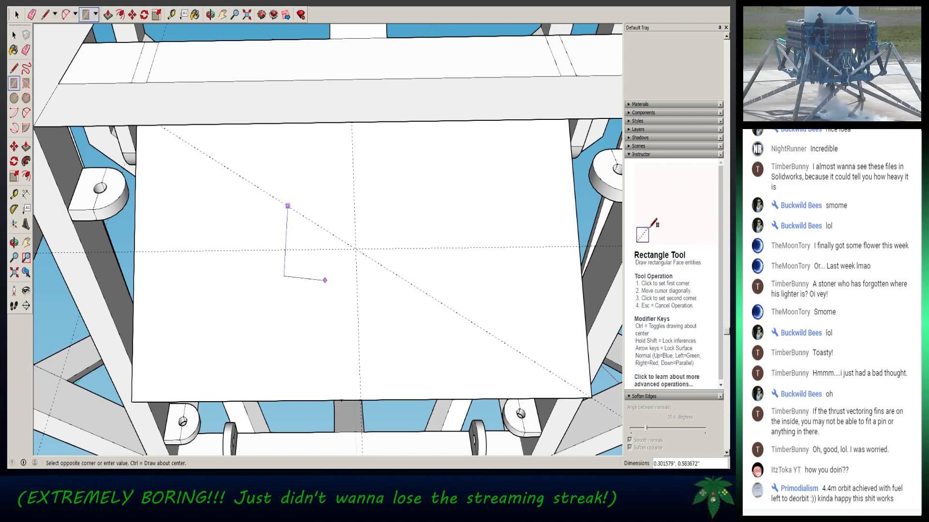
pyautogui.press('Escape')
pyautogui.press('space')
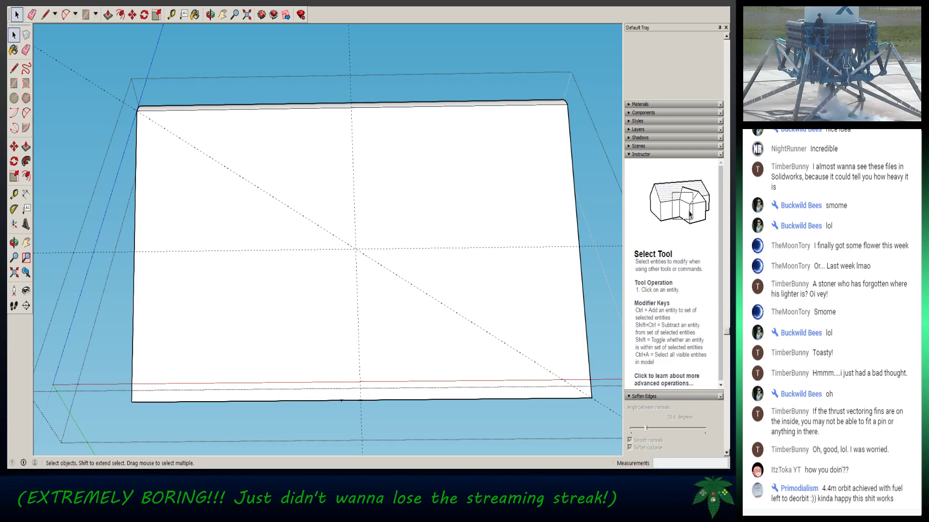
# - Measure along the horizontal guide from the plate's left edge to the centre crossing of the guides
pyautogui.click(172, 15)
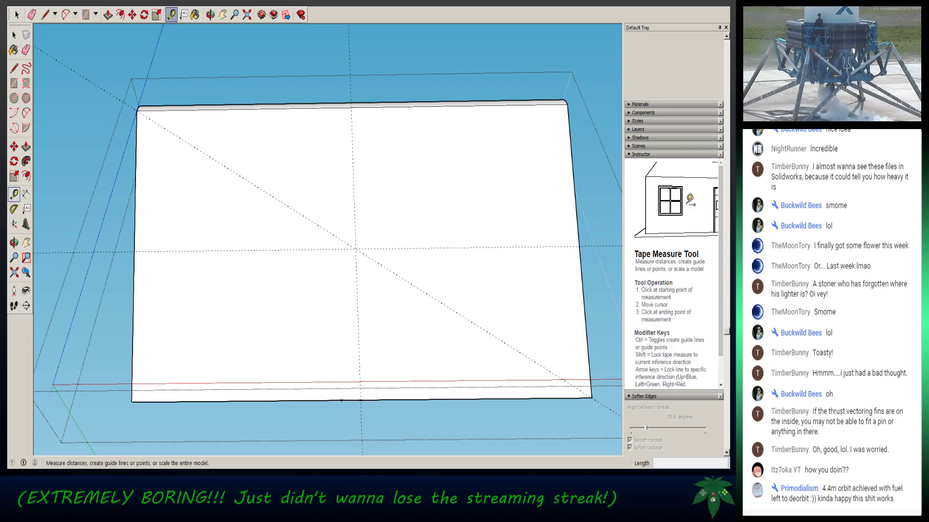
pyautogui.click(134, 251)
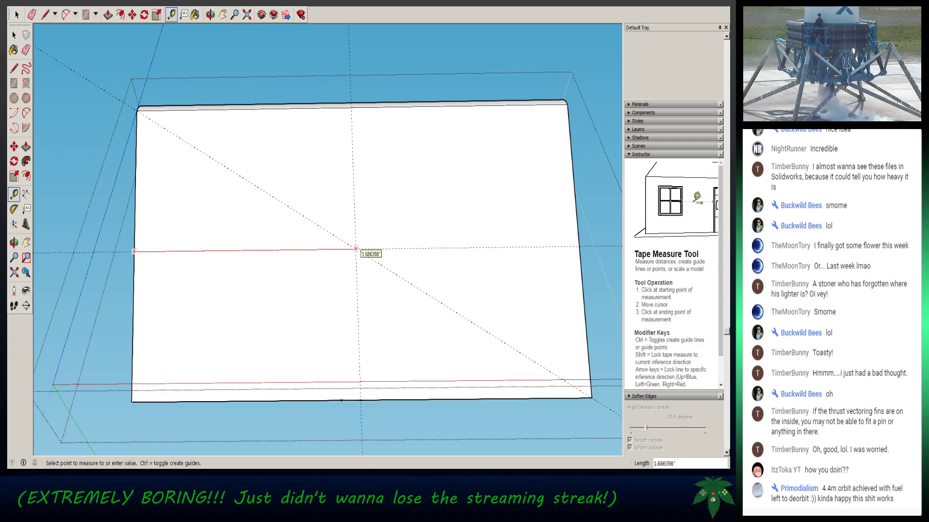
pyautogui.press('Escape')
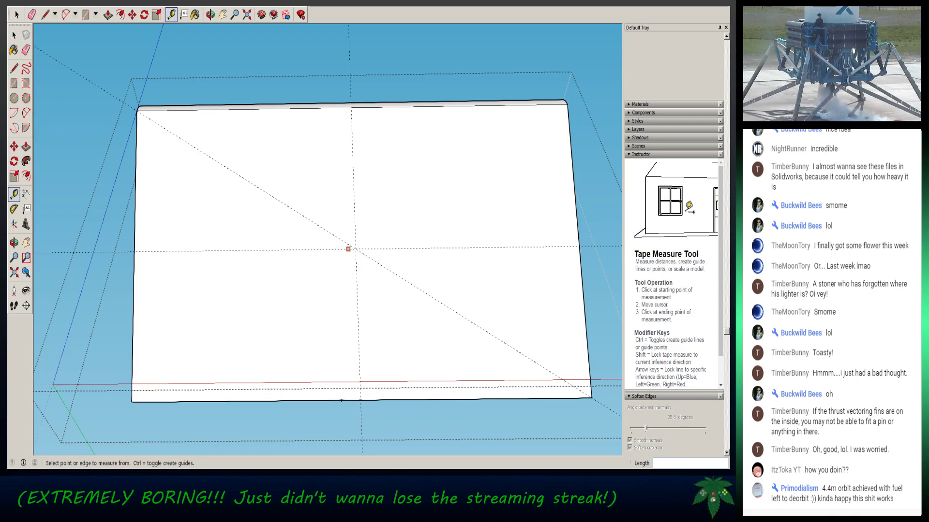
# - Add a guide point on the horizontal guide, 0.25" left of the plate's centre crossing
pyautogui.click(355, 248)
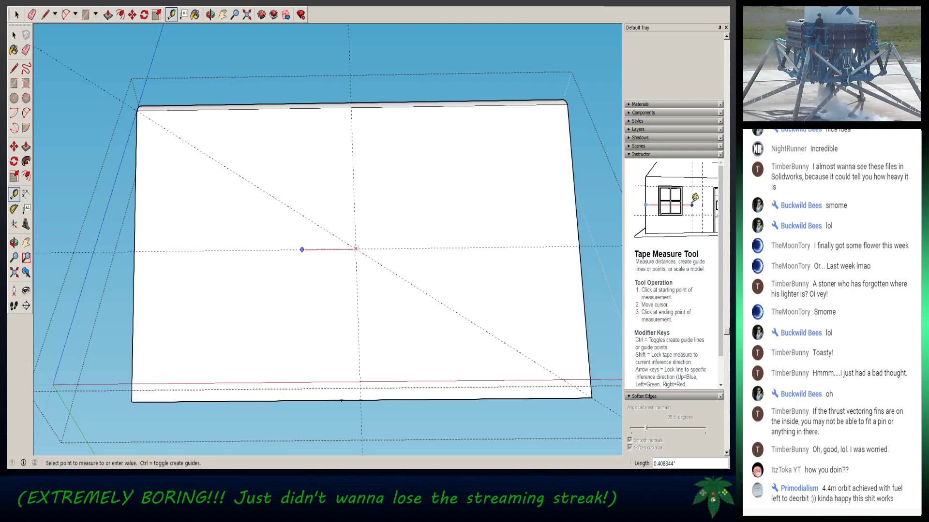
pyautogui.write('.25')
pyautogui.press('Return')
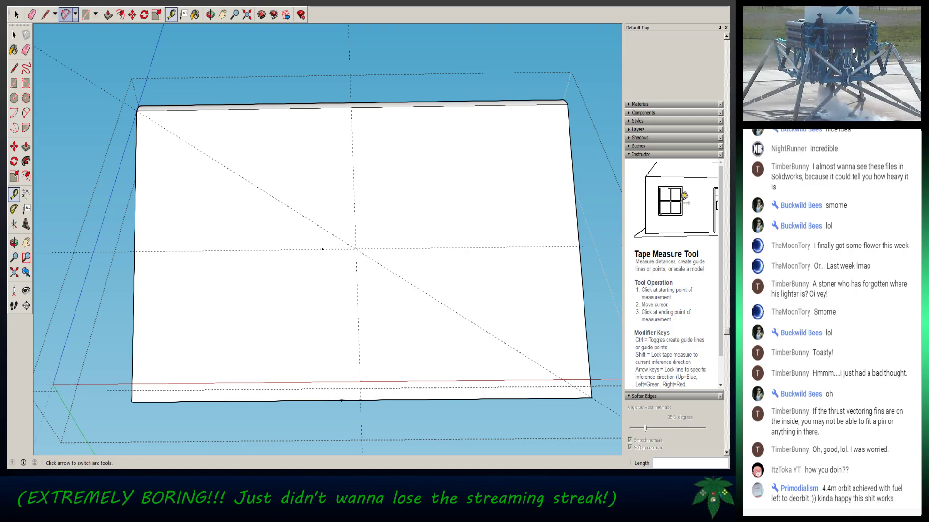
# - Try a 1/8" by 1/4" rectangle below the horizontal guide from the 0.25" guide point, then undo it and the point
pyautogui.click(85, 15)
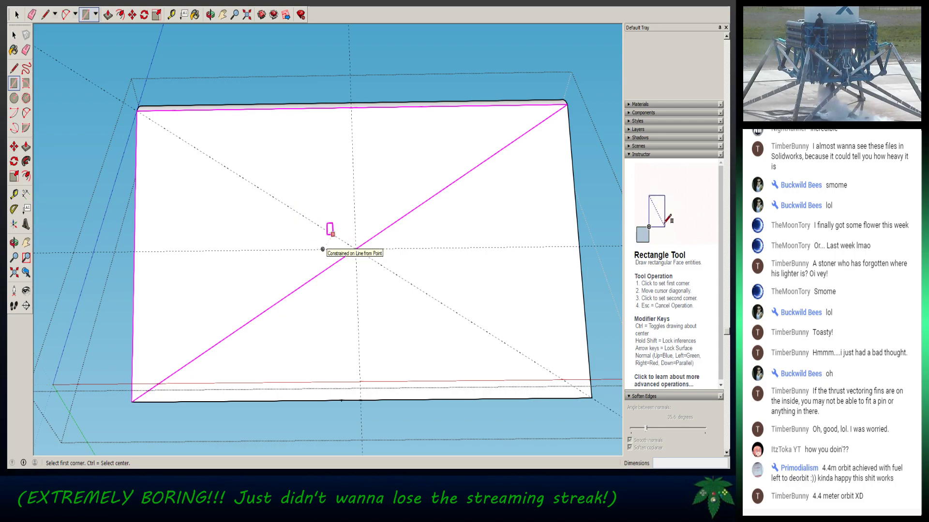
pyautogui.click(333, 234)
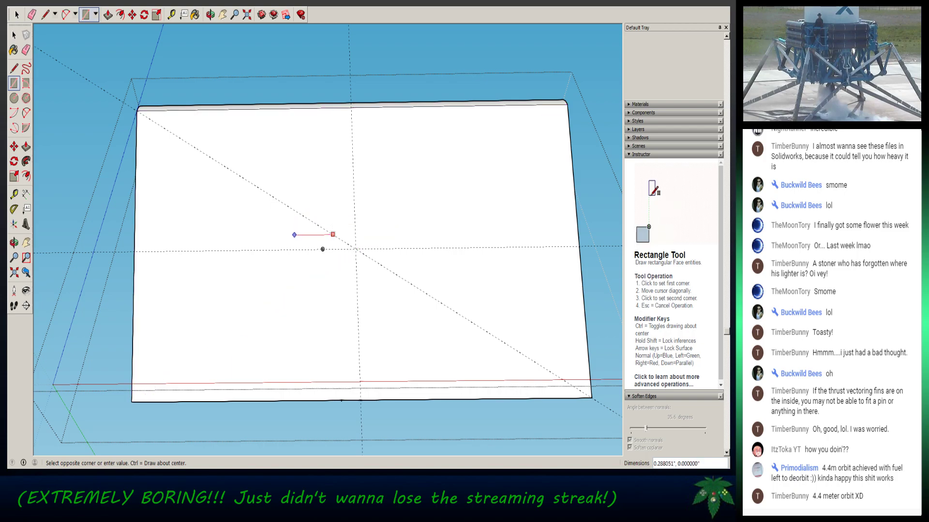
pyautogui.press('Escape')
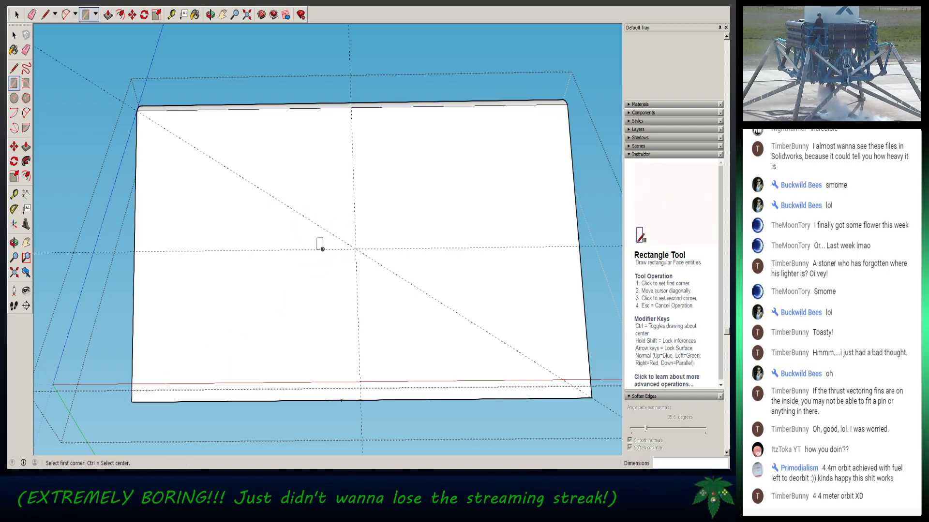
pyautogui.click(297, 234)
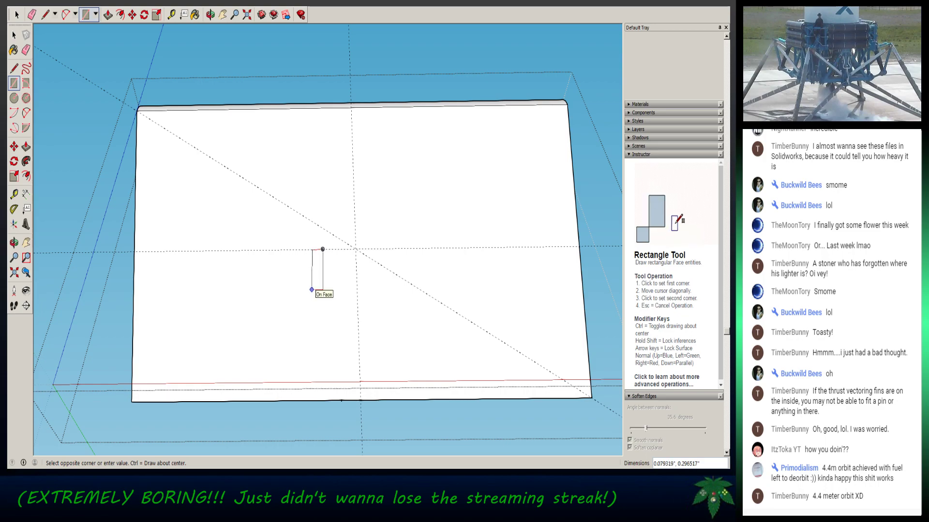
pyautogui.write('1/8,1/4')
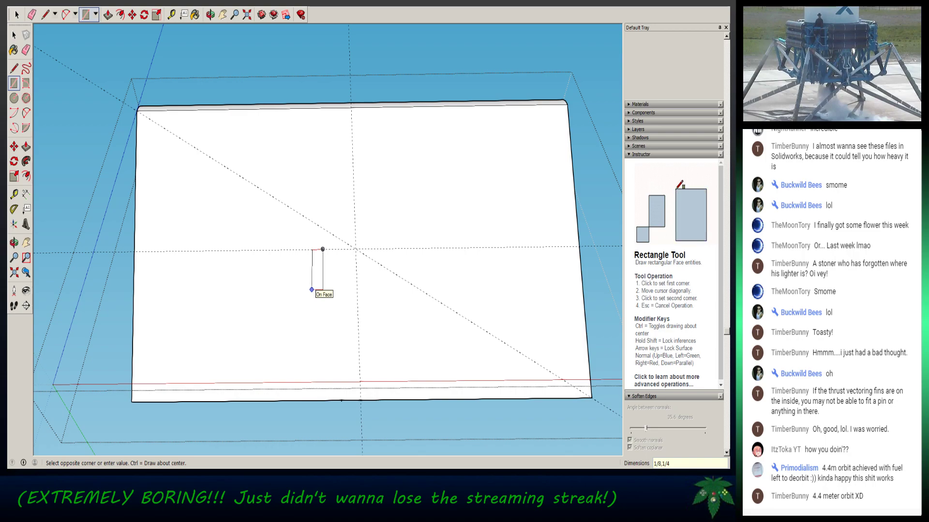
pyautogui.press('Return')
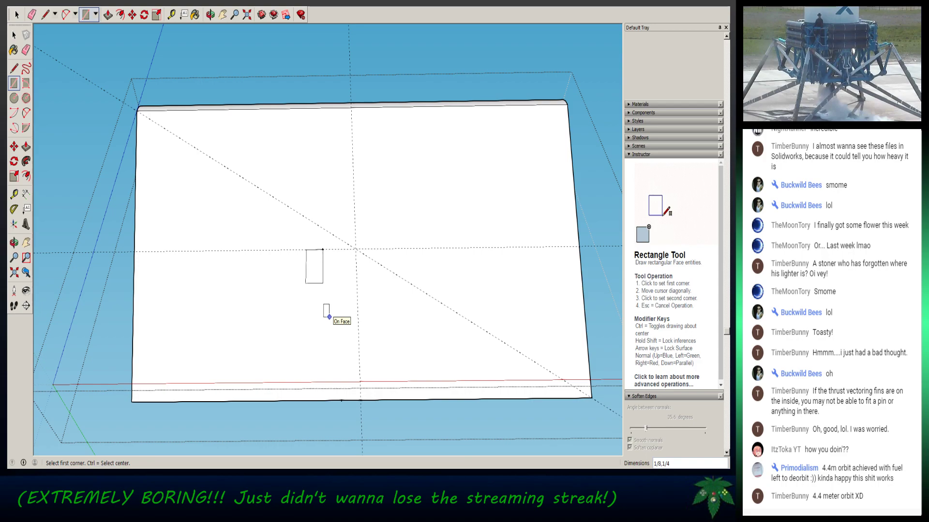
pyautogui.press('space')
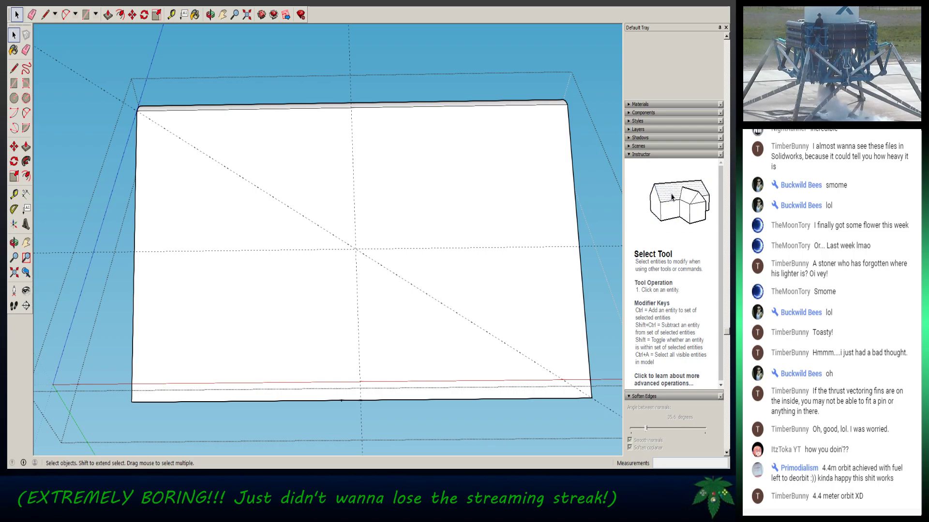
# - Add a guide point on the horizontal guide, about 0.13" left of the plate's centre crossing
pyautogui.press('t')
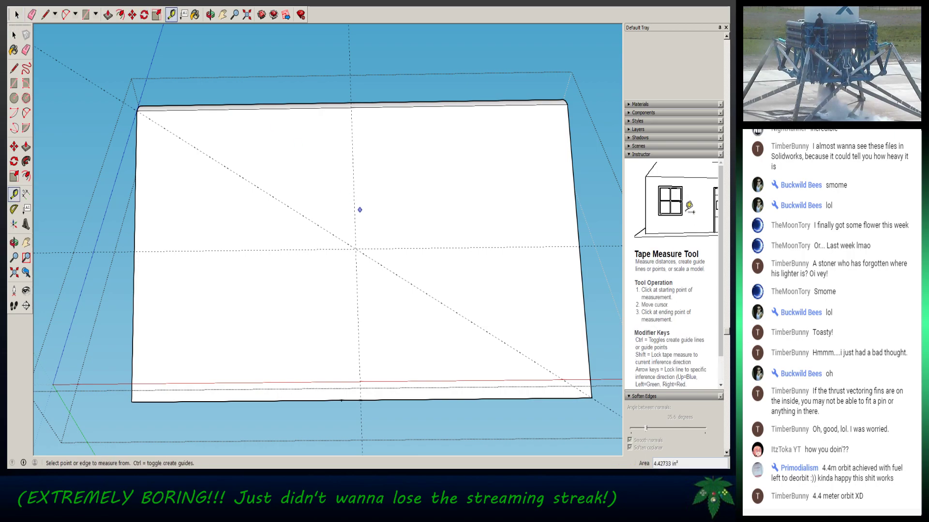
pyautogui.click(356, 249)
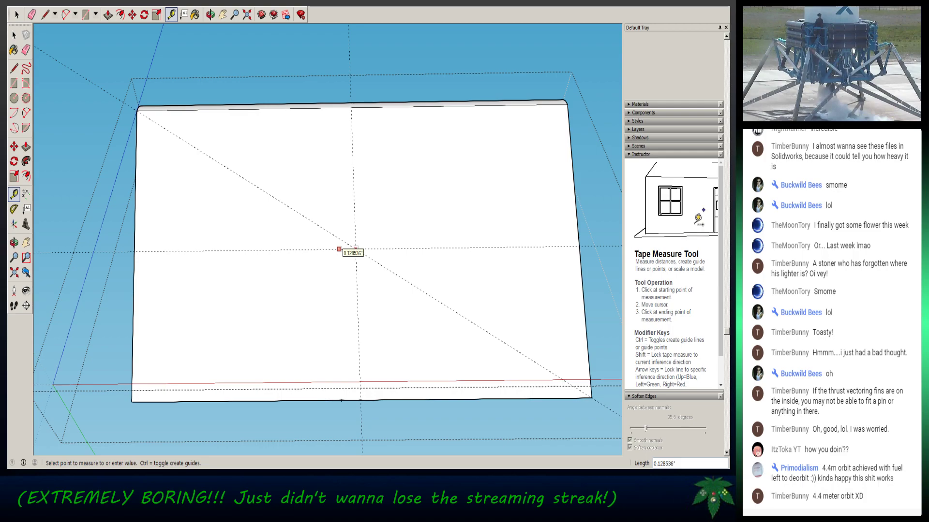
pyautogui.click(339, 249)
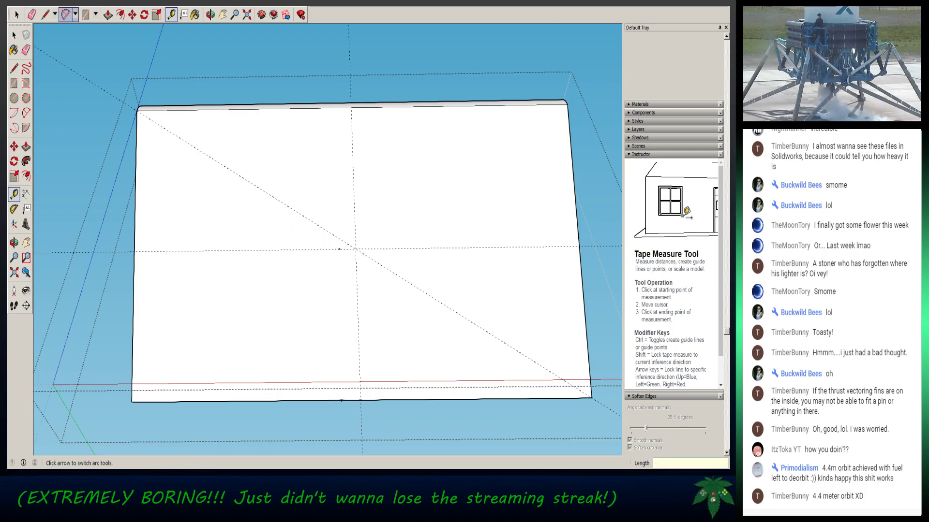
# - Draw a 1/8" wide by 1/4" high rectangle on the plate's face, down and left from the new guide point
pyautogui.press('r')
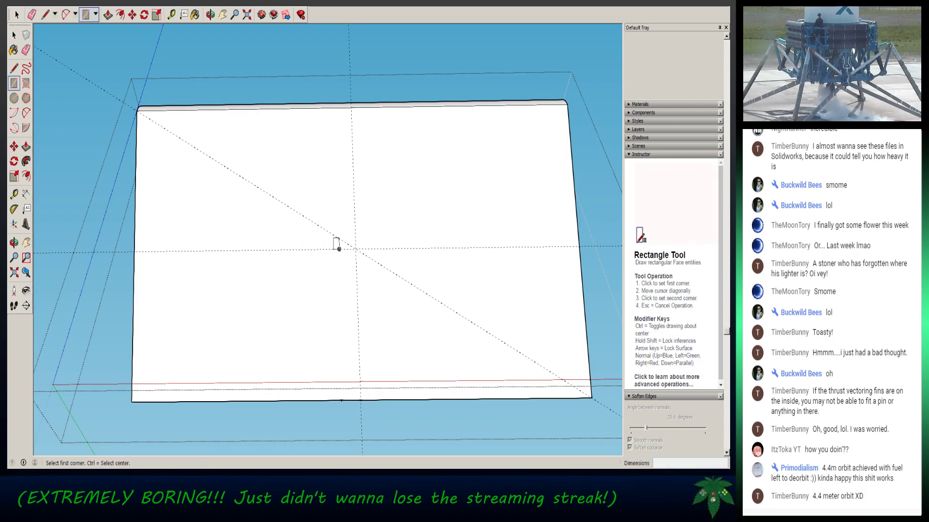
pyautogui.click(338, 248)
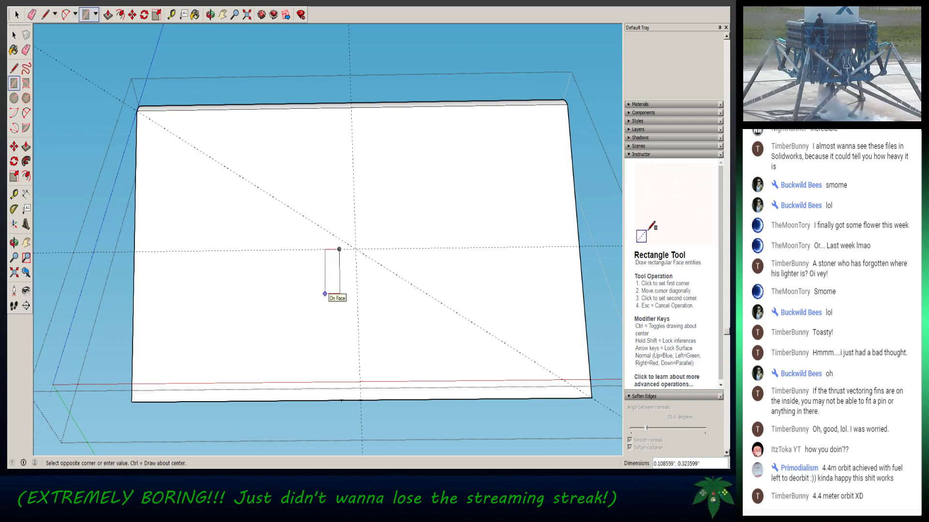
pyautogui.write('1/8,')
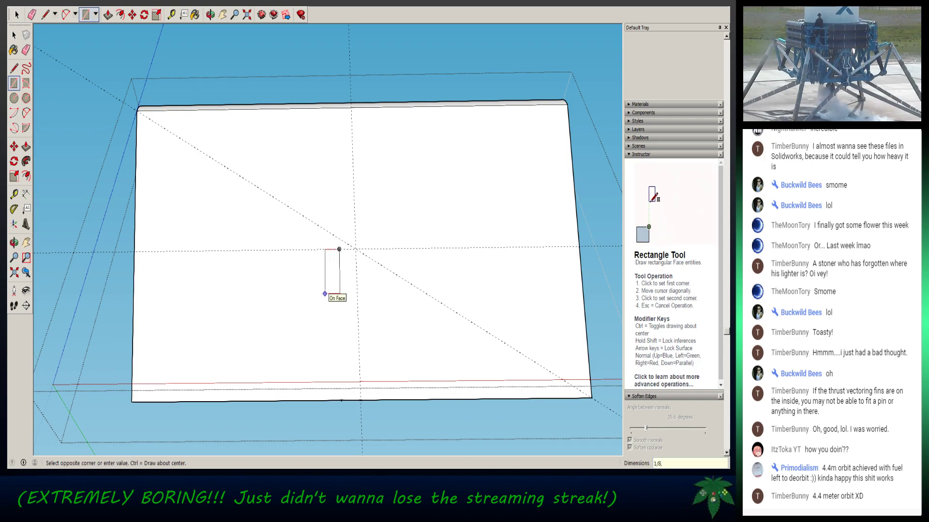
pyautogui.write('1/4')
pyautogui.press('Return')
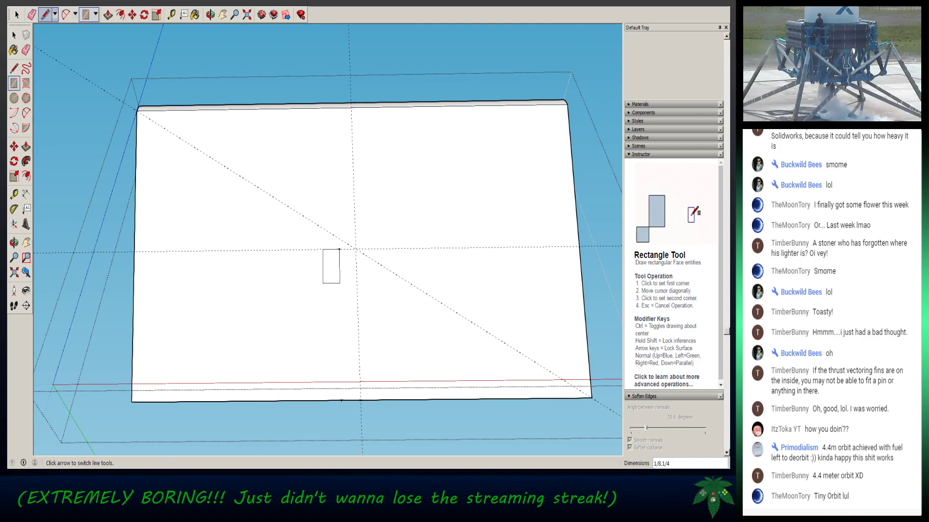
# - Try to push/pull the small rectangle drawn on the plate's face
pyautogui.click(107, 15)
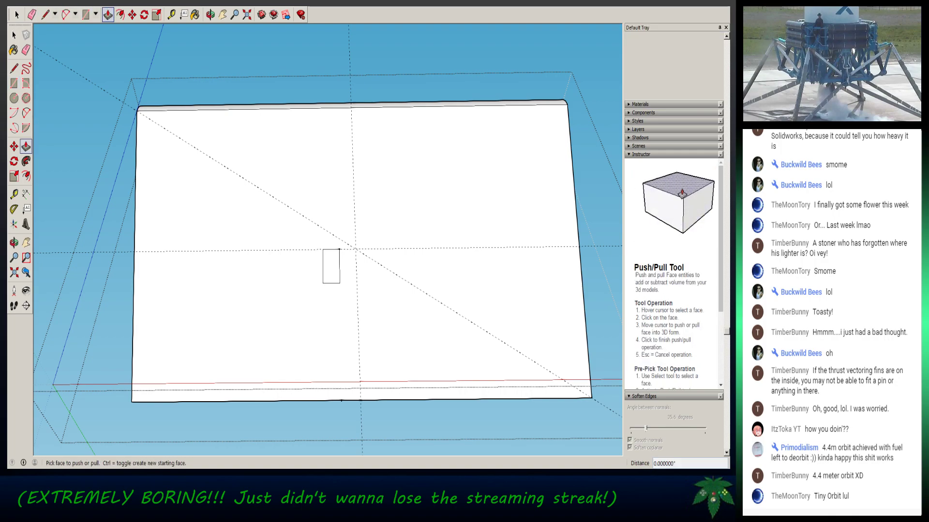
pyautogui.moveTo(299, 271); pyautogui.dragTo(343, 271, button='middle')
pyautogui.scroll(3, 343, 271)
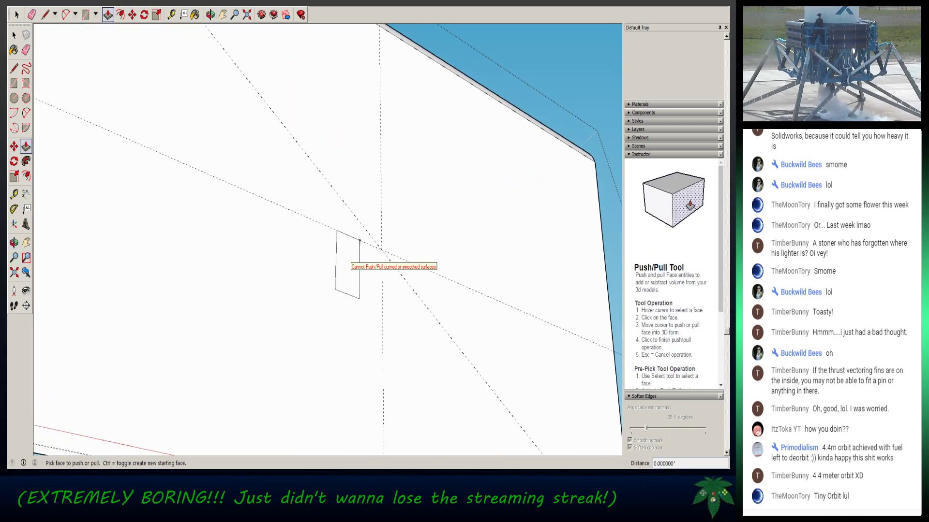
pyautogui.press('space')
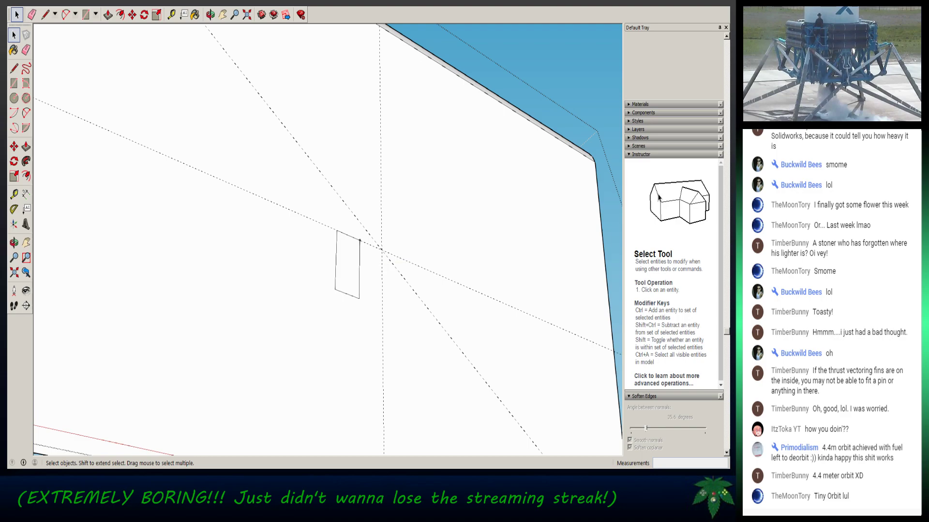
pyautogui.press('p')
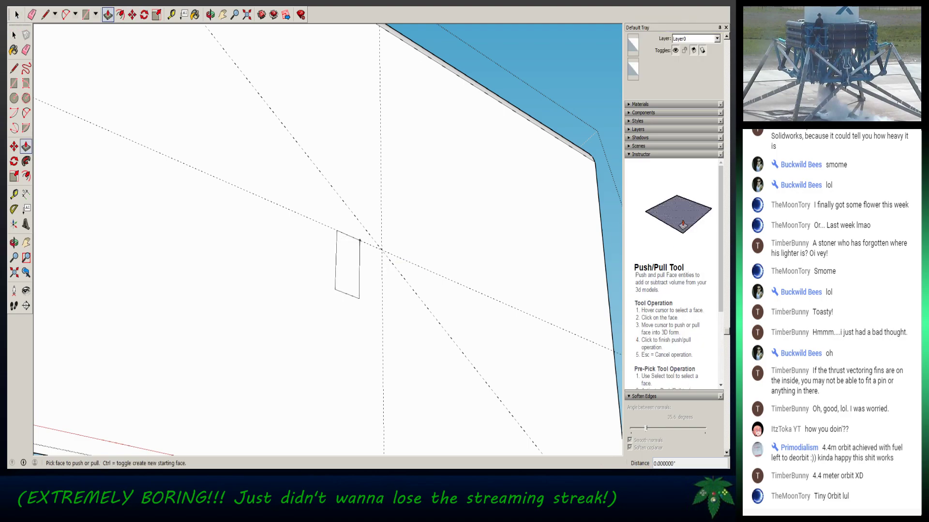
pyautogui.press('space')
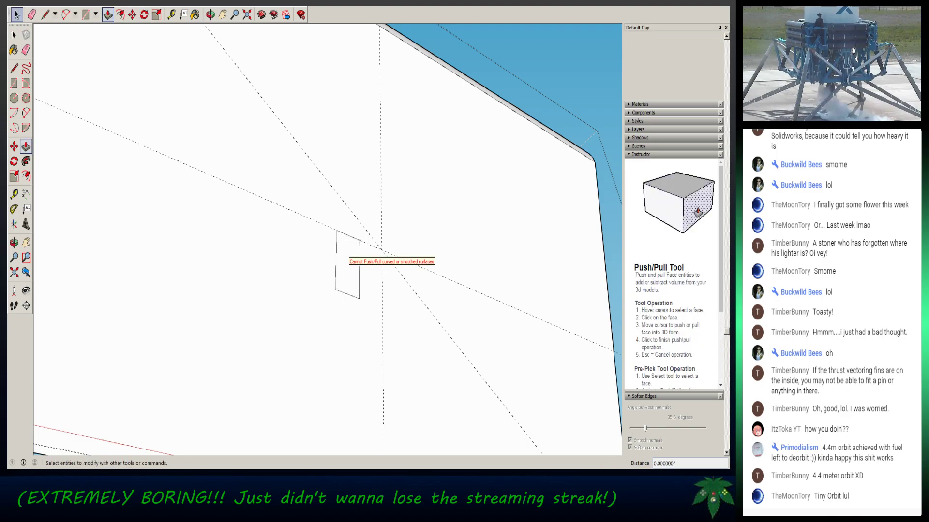
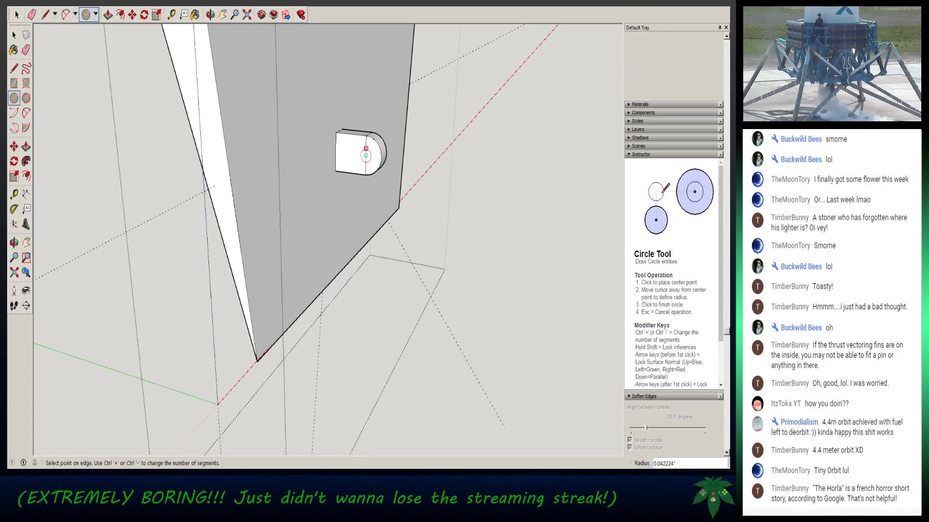
# - Try circle radii of .125 and 132 at the centre of the lug's rounded end, and undo the circle
pyautogui.write('.12')
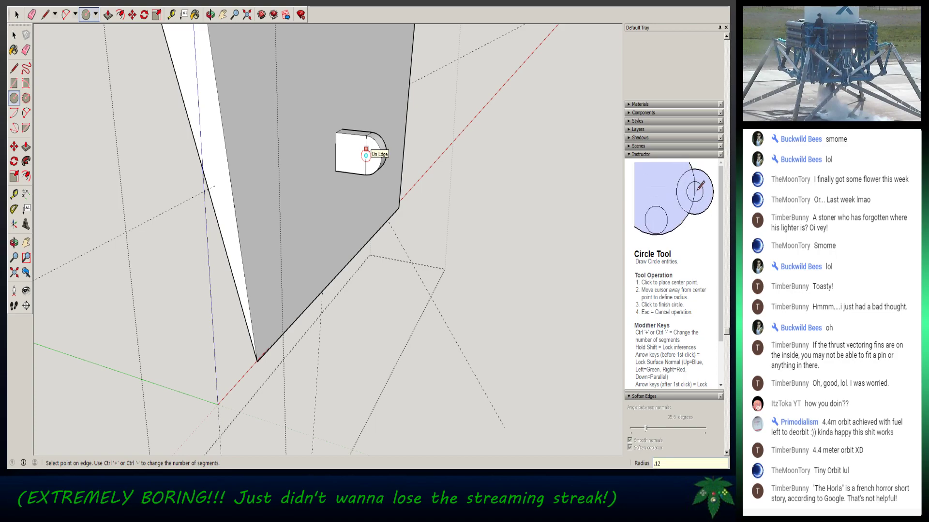
pyautogui.write('5')
pyautogui.press('Return')
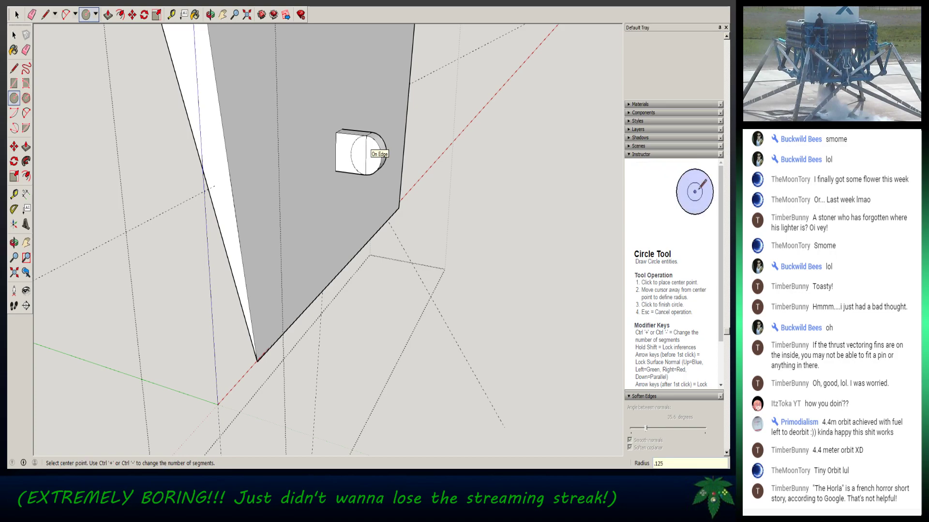
pyautogui.write('132')
pyautogui.press('Return')
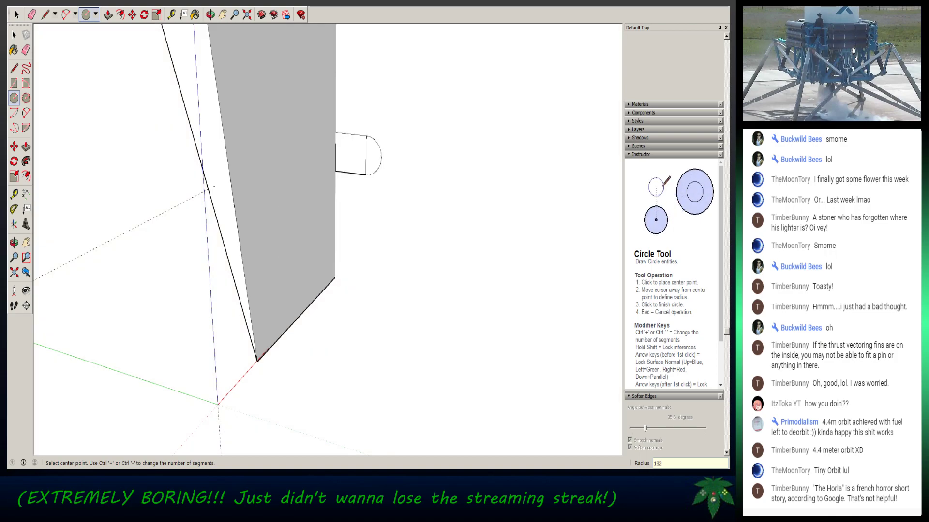
pyautogui.hotkey('ctrl', 'z')
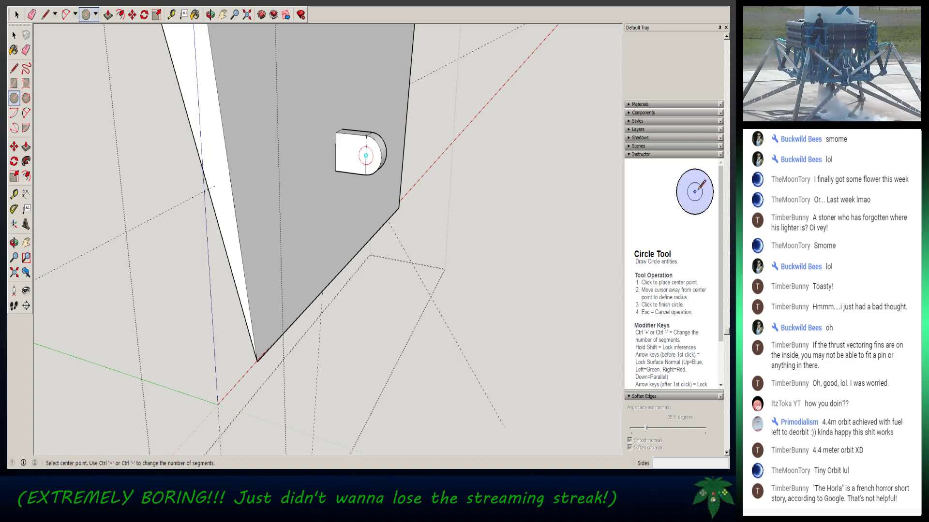
# - Draw a circle with a 1/16" radius at the centre of the lug's rounded end, after first trying 1/32"
pyautogui.click(366, 155)
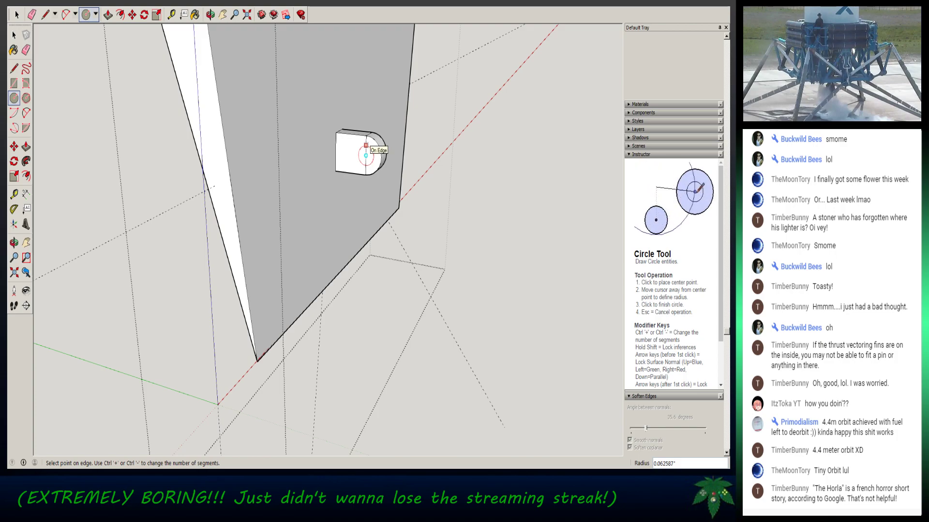
pyautogui.write('1')
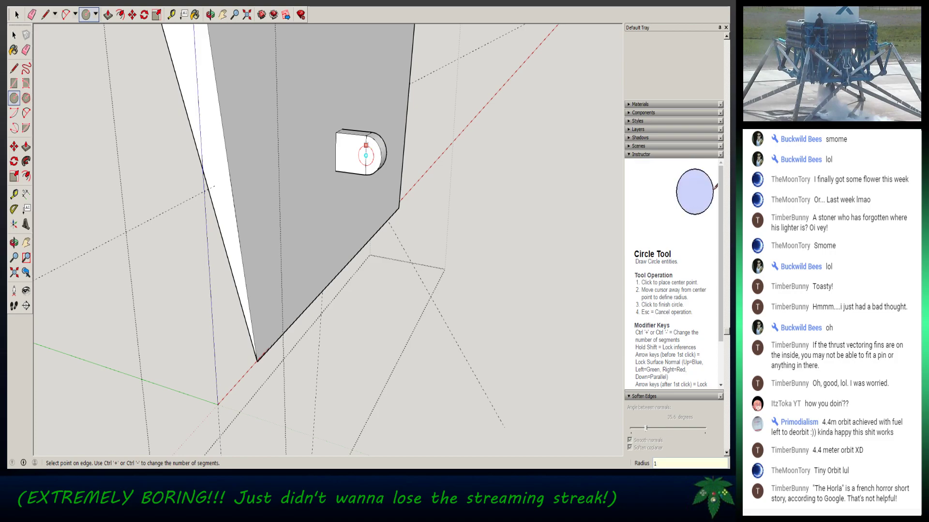
pyautogui.write('/32')
pyautogui.press('Return')
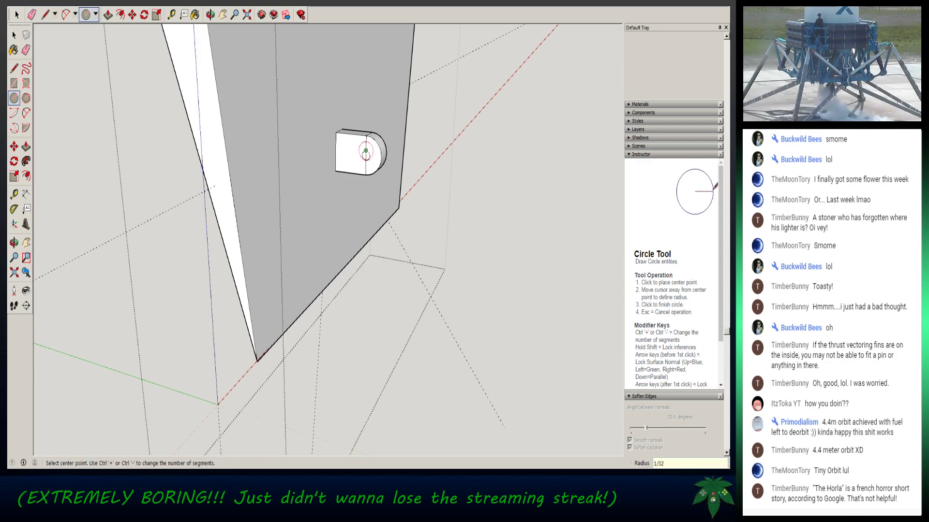
pyautogui.scroll(2, 415, 132)
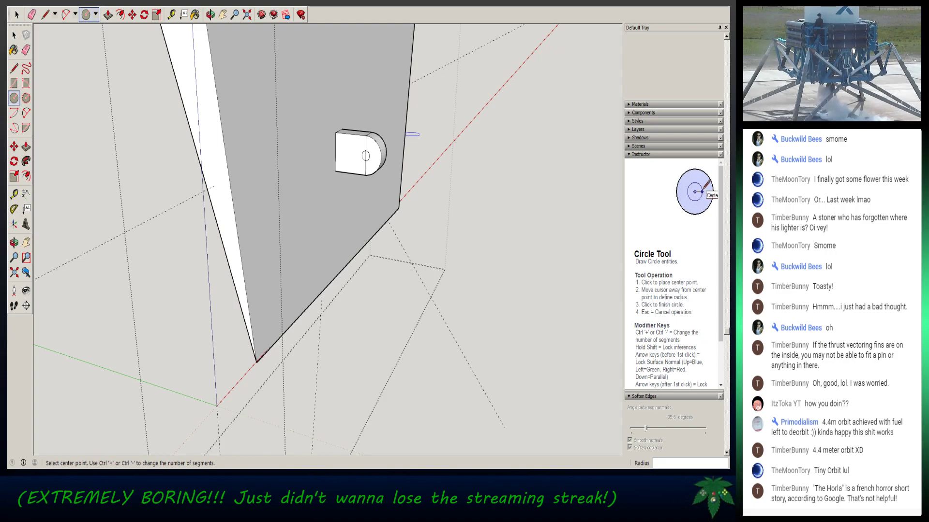
pyautogui.write('1/16')
pyautogui.press('Return')
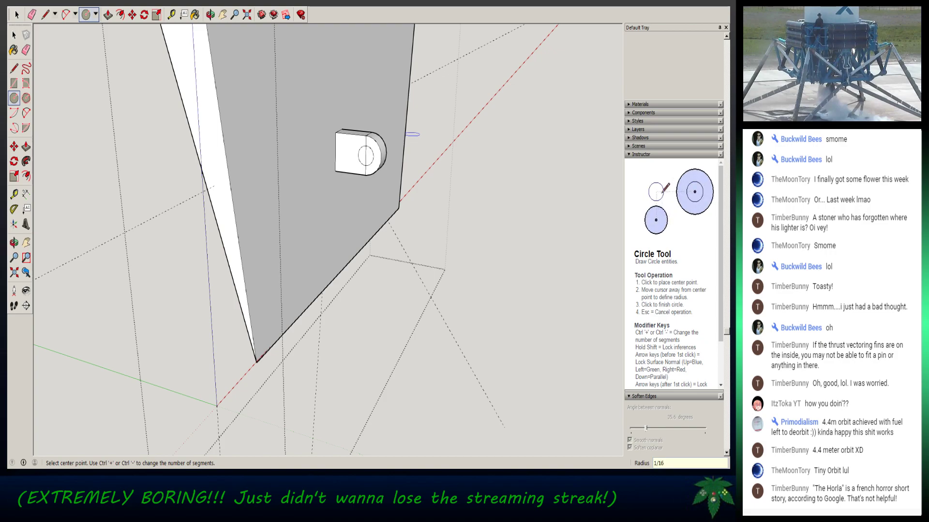
# - Delete the edge segment inside the circle, undoing the removal of the circular face so it is kept
pyautogui.press('space')
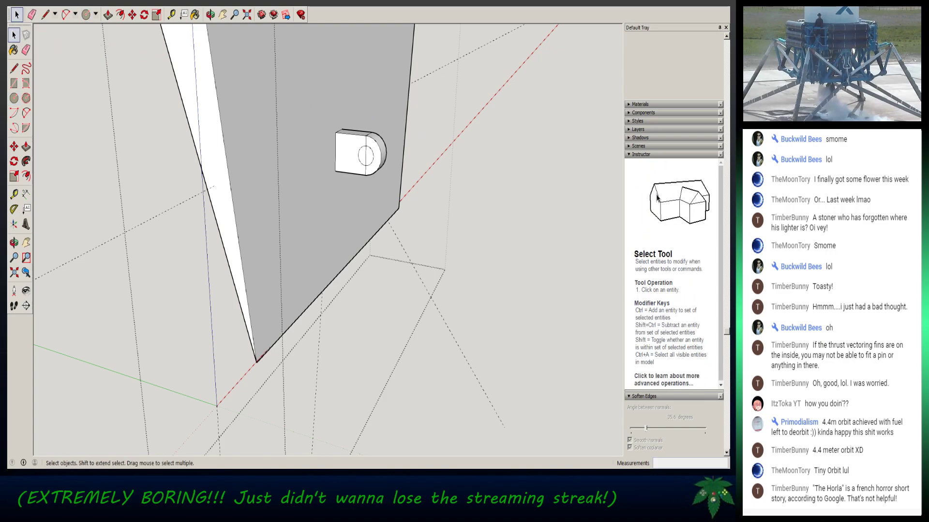
pyautogui.click(366, 156)
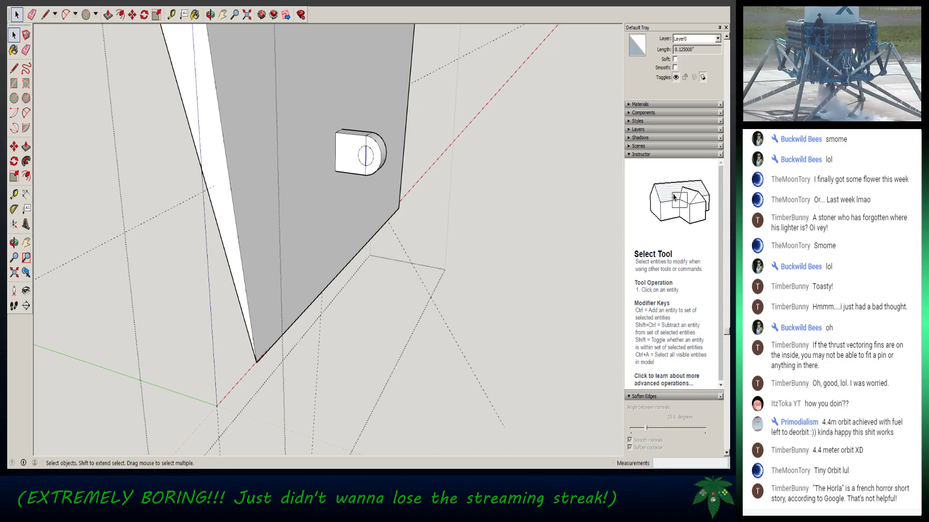
pyautogui.press('Delete')
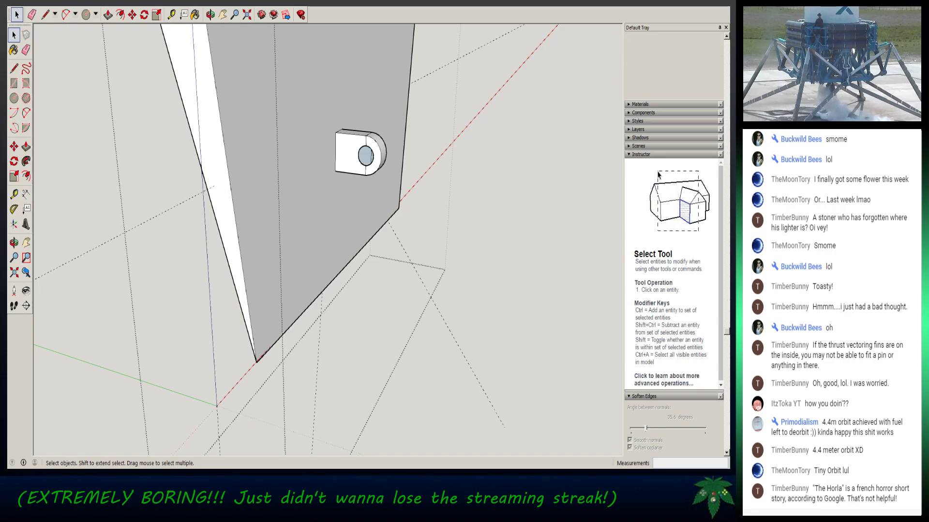
pyautogui.hotkey('ctrl', 'z')
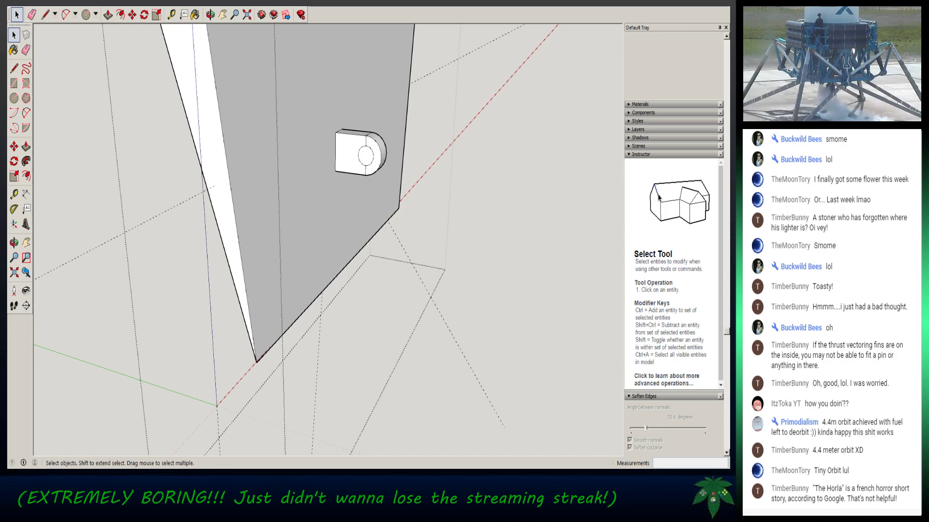
# - Push the circular face about 0.125" through the lug's full thickness to cut the pin hole
pyautogui.click(144, 15)
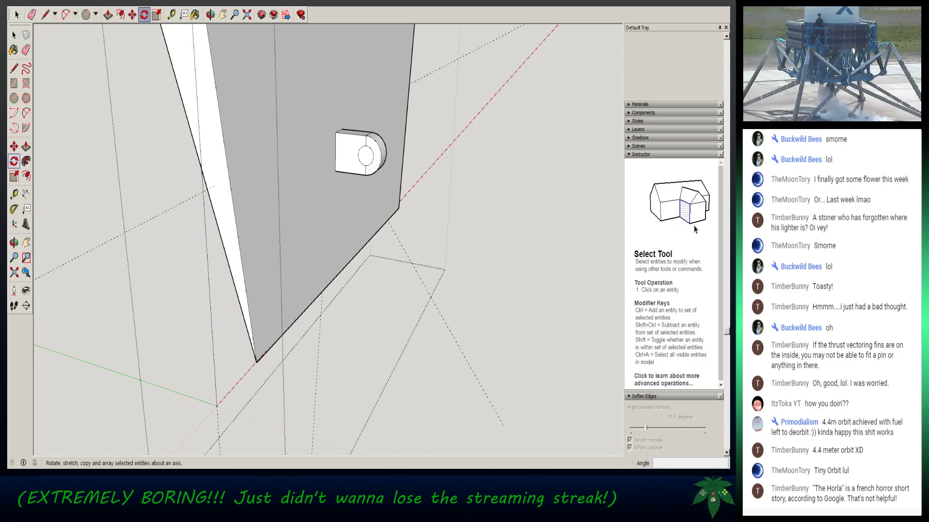
pyautogui.click(108, 15)
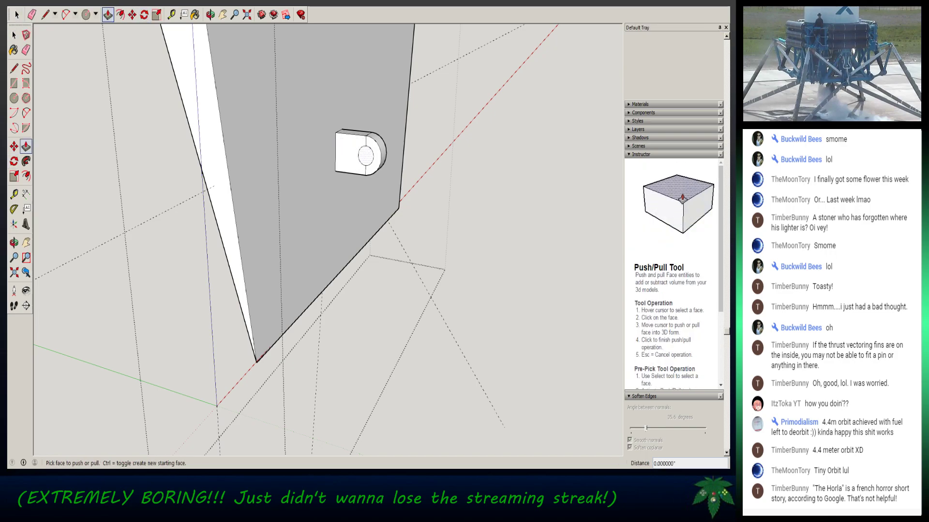
pyautogui.click(365, 155)
pyautogui.click(389, 141)
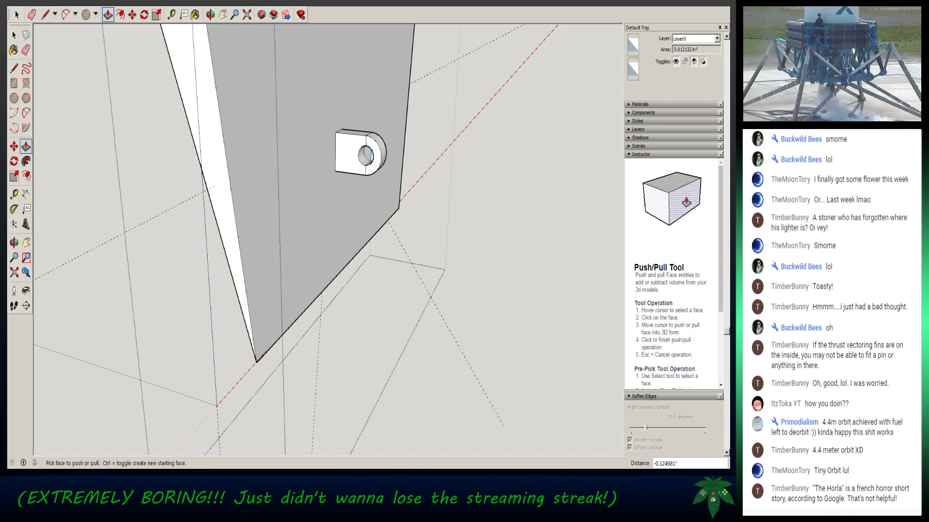
# - Select the whole lug and copy it 0.5" along the red axis from its corner across the plate's face
pyautogui.click(17, 14)
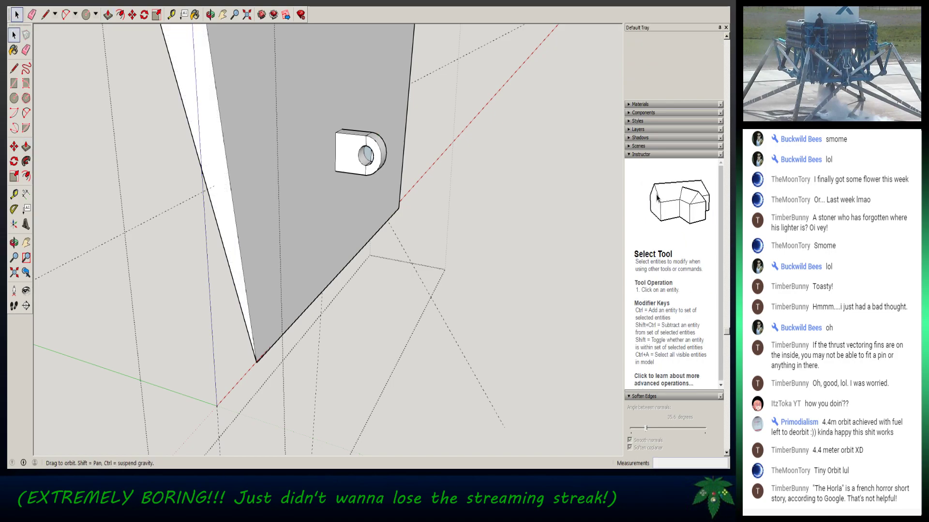
pyautogui.moveTo(309, 213); pyautogui.dragTo(358, 205, button='middle')
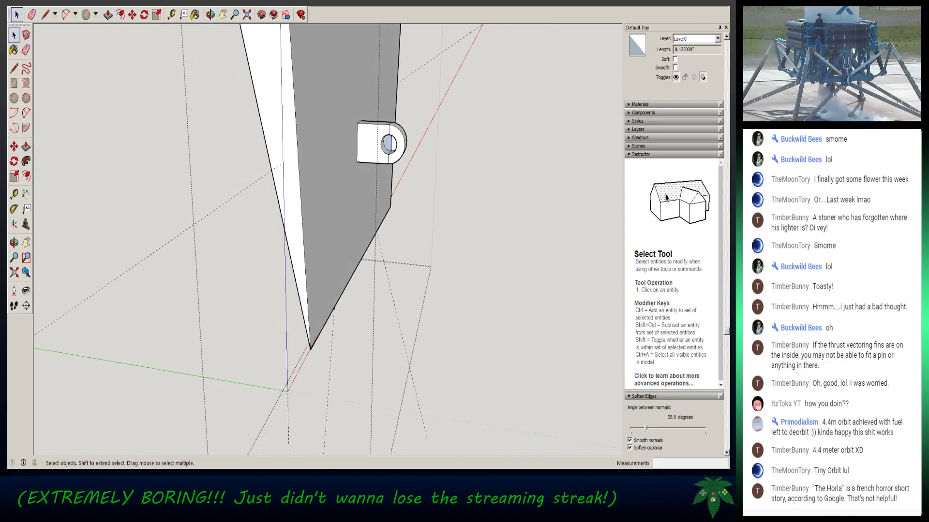
pyautogui.moveTo(367, 208); pyautogui.dragTo(304, 206, button='middle')
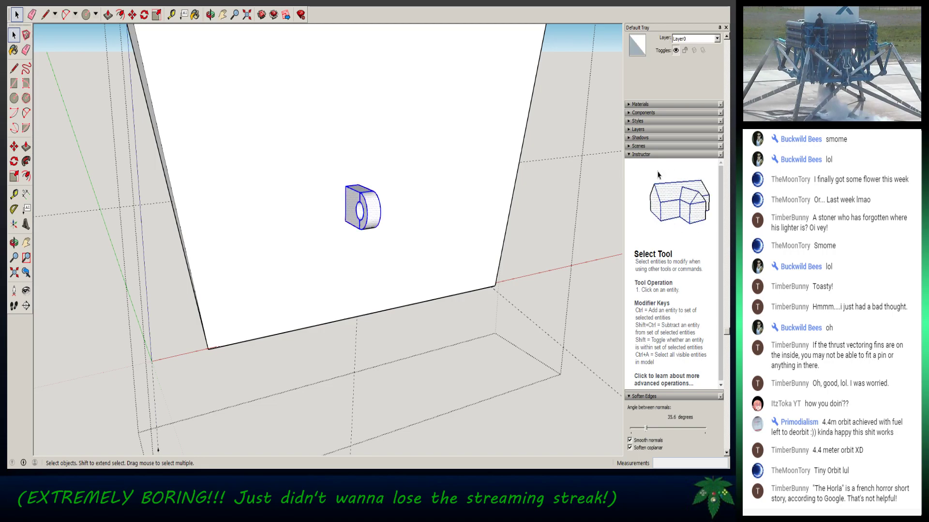
pyautogui.moveTo(339, 242); pyautogui.dragTo(326, 128, button='middle')
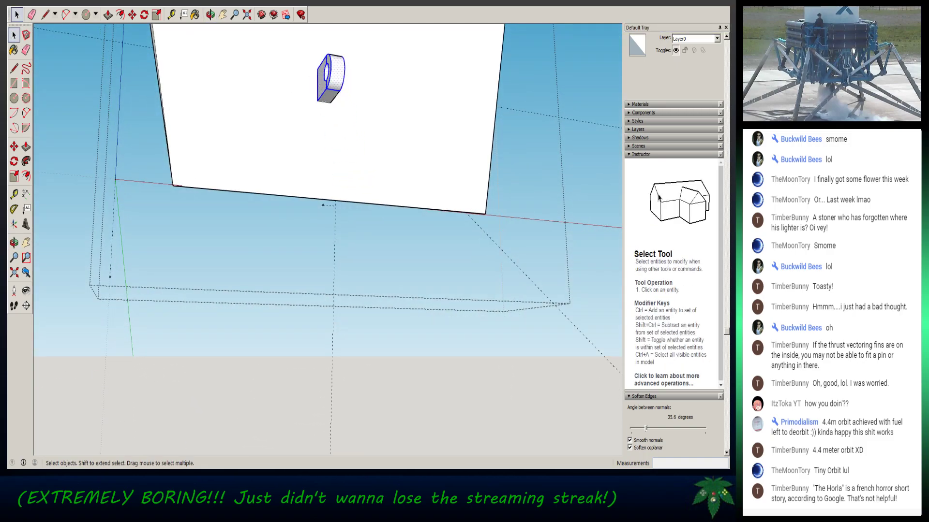
pyautogui.moveTo(323, 205); pyautogui.dragTo(305, 252, button='middle')
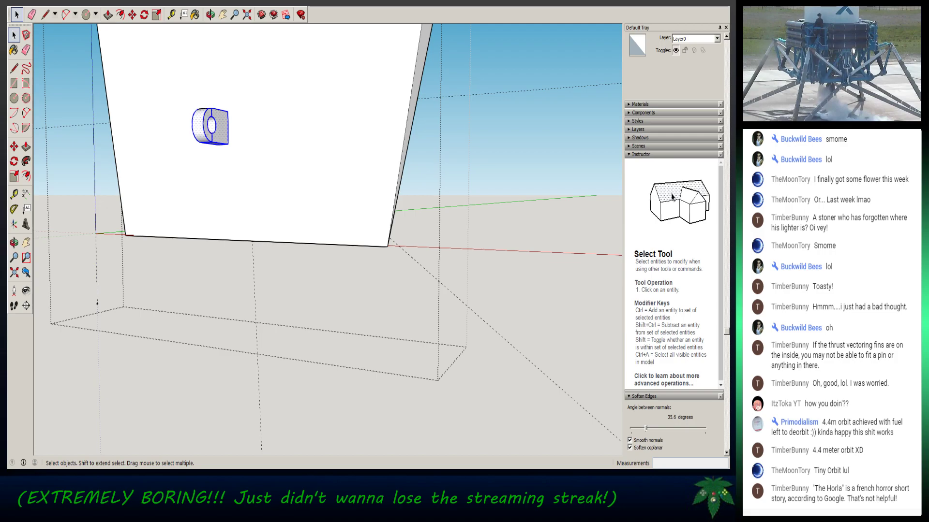
pyautogui.click(132, 14)
pyautogui.moveTo(241, 145); pyautogui.dragTo(285, 241, button='middle')
pyautogui.moveTo(218, 170); pyautogui.dragTo(238, 162, button='middle')
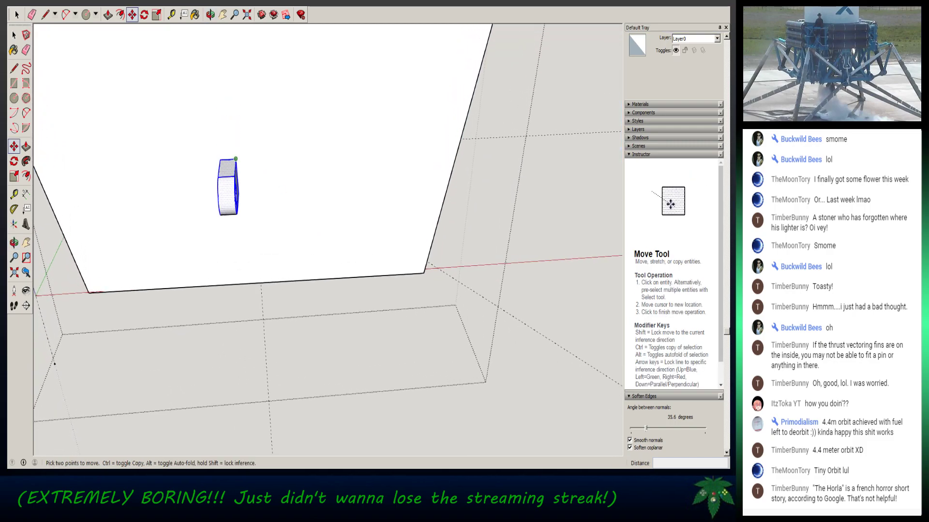
pyautogui.click(236, 159)
pyautogui.press('ctrl')
pyautogui.press('ctrl')
pyautogui.press('ctrl')
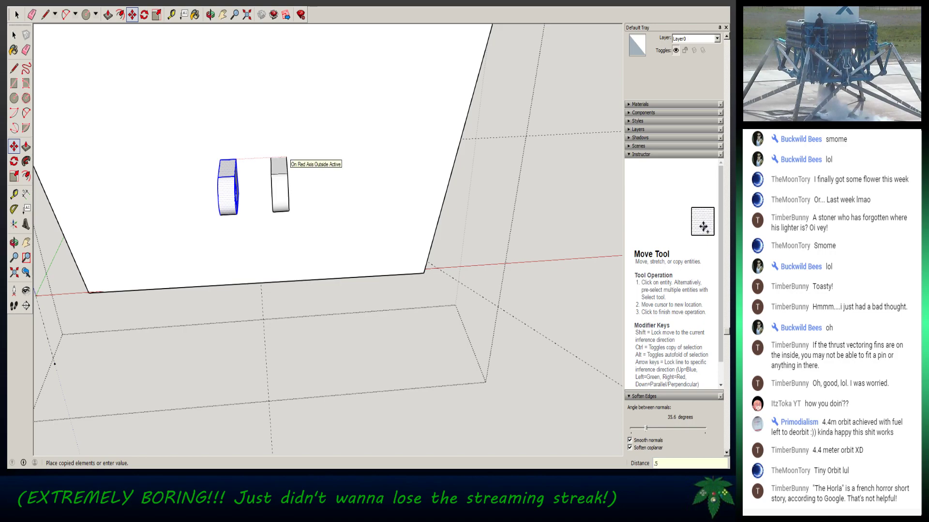
pyautogui.press('Return')
# - Measure the gap between the facing sides of the two lugs and delete the copied lug
pyautogui.moveTo(225, 245); pyautogui.dragTo(278, 271, button='middle')
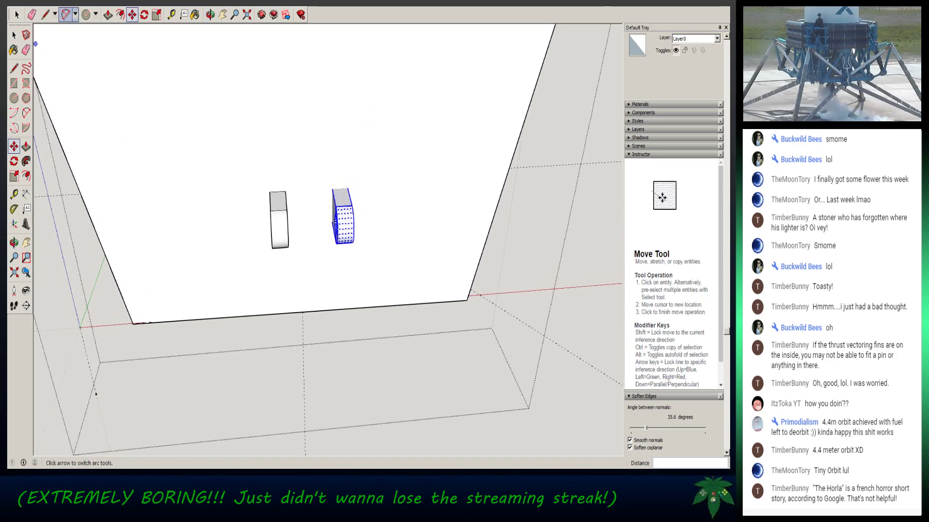
pyautogui.press('t')
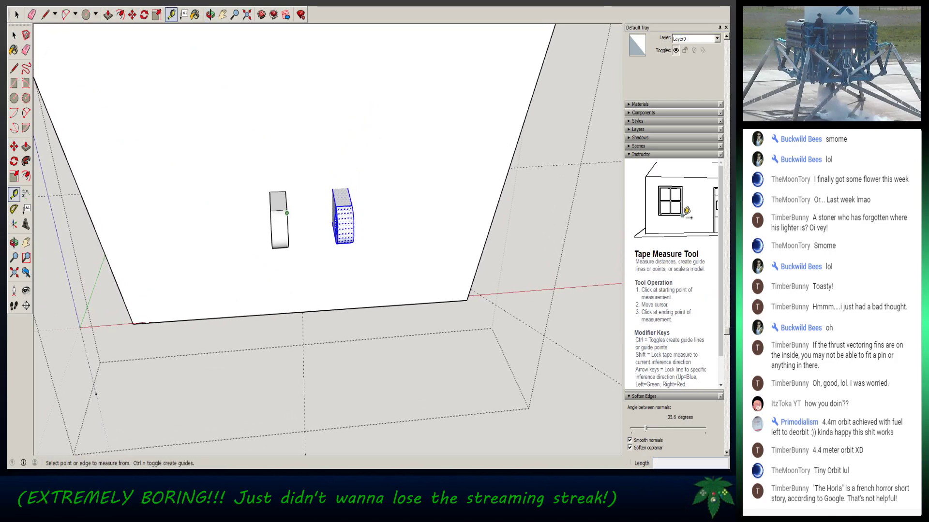
pyautogui.click(287, 209)
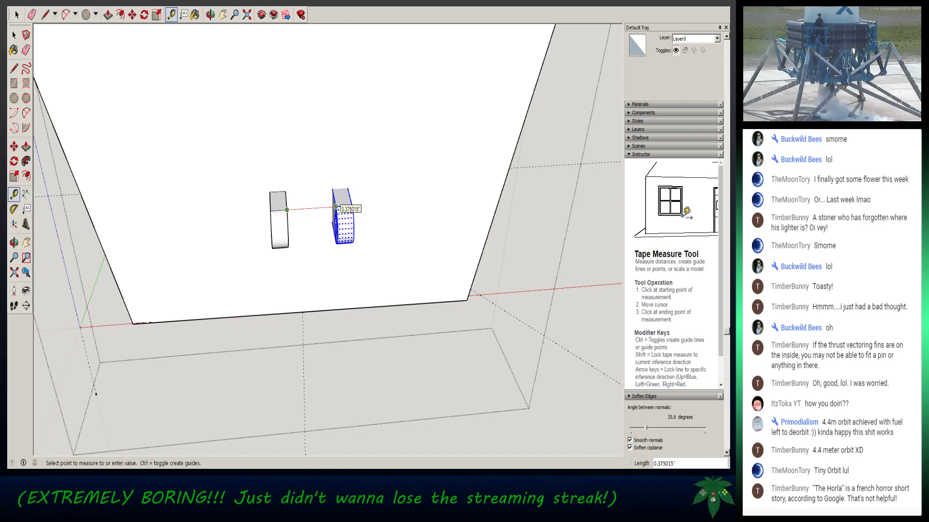
pyautogui.click(335, 207)
pyautogui.moveTo(218, 284); pyautogui.dragTo(280, 92, button='middle')
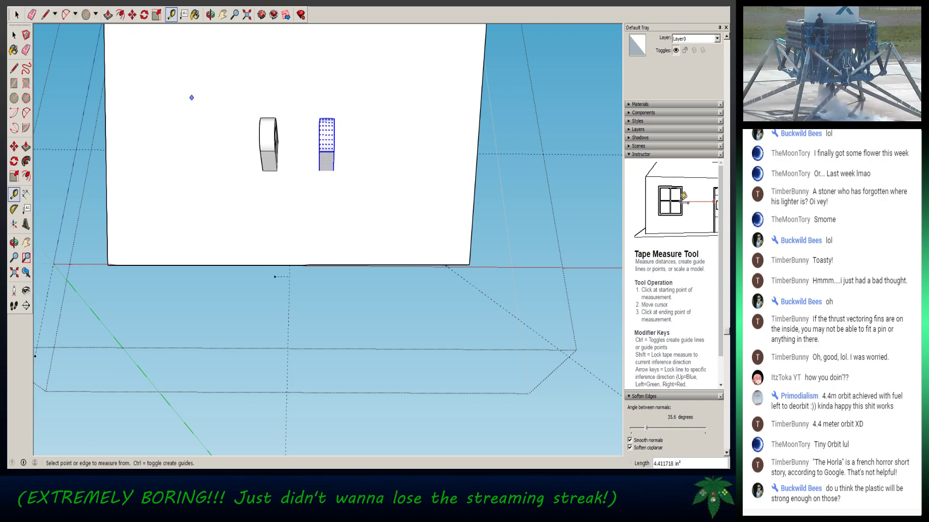
pyautogui.press('Delete')
# - Select all faces and edges of the remaining lug, including its pin hole, leaving the plate unselected
pyautogui.click(17, 14)
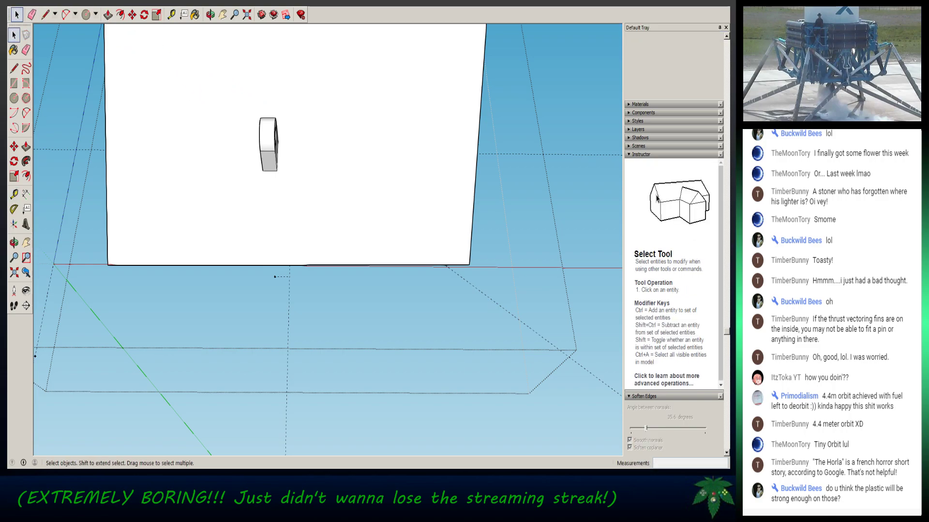
pyautogui.scroll(3, 220, 126)
pyautogui.doubleClick(314, 141)
pyautogui.moveTo(315, 145); pyautogui.dragTo(245, 140, button='middle')
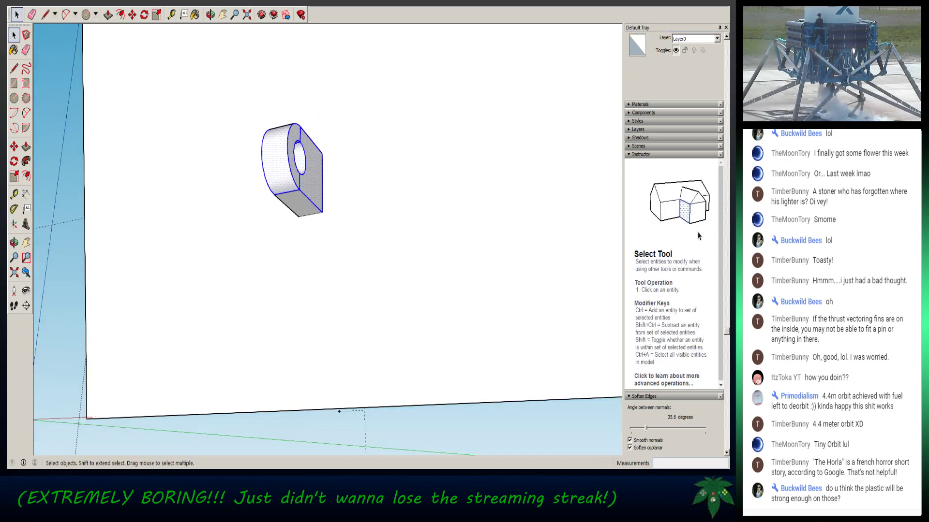
pyautogui.moveTo(291, 169); pyautogui.dragTo(343, 255, button='middle')
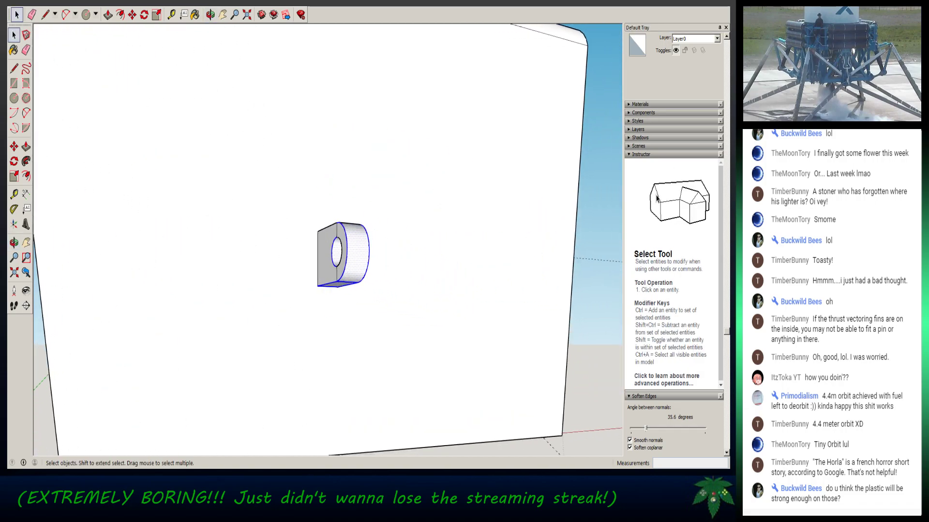
pyautogui.hotkey('ctrl', 'a')
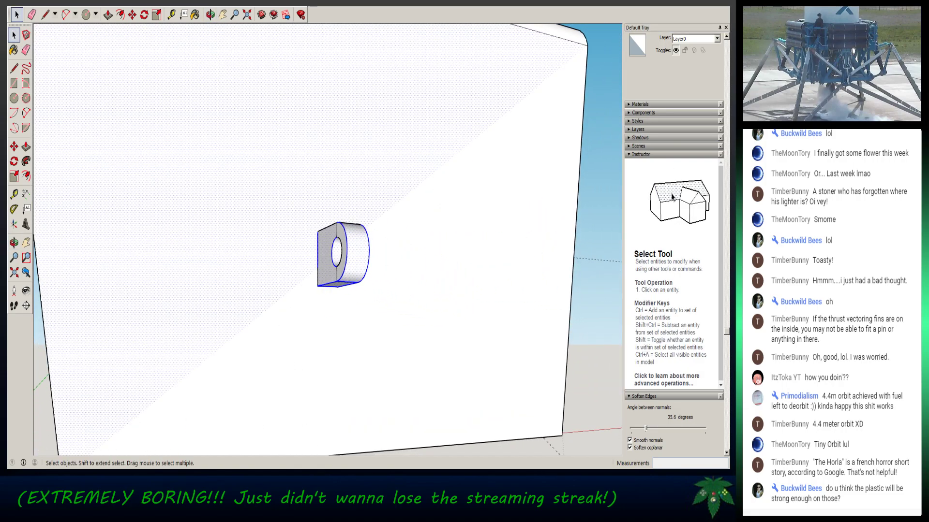
pyautogui.hotkey('ctrl', 't')
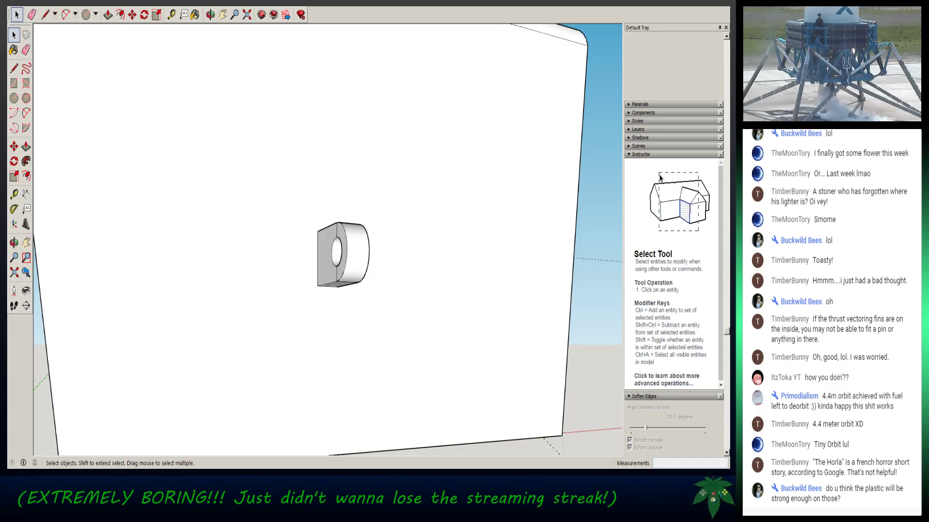
pyautogui.doubleClick(326, 256)
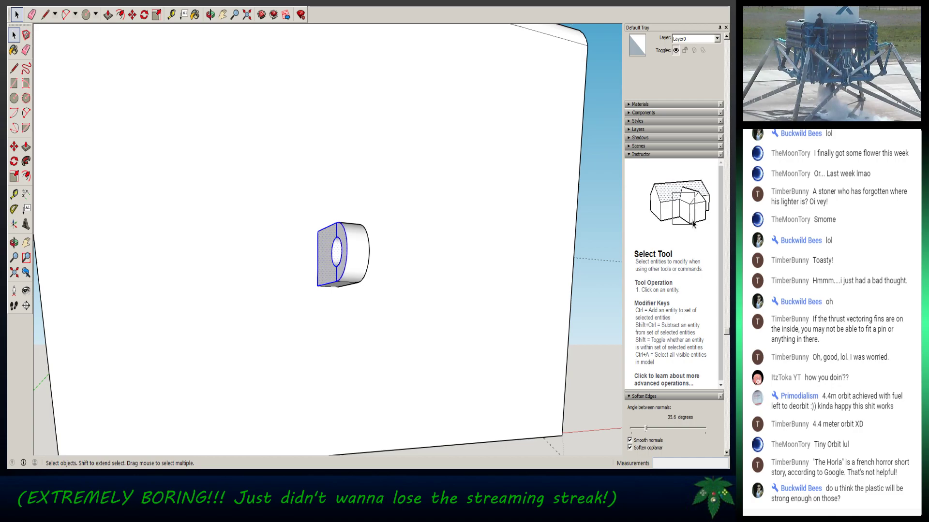
pyautogui.moveTo(343, 254); pyautogui.dragTo(168, 331, button='middle')
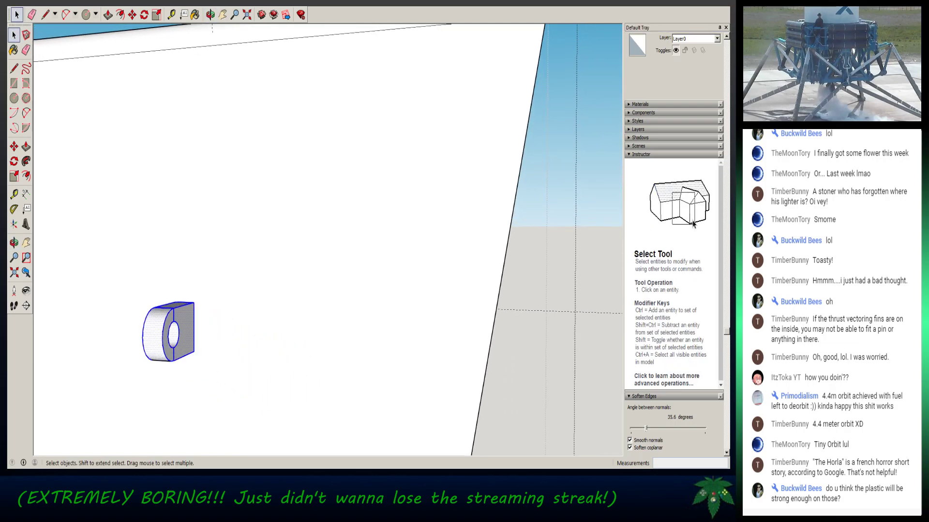
pyautogui.scroll(6, 156, 334)
pyautogui.moveTo(156, 333); pyautogui.dragTo(106, 284, button='middle')
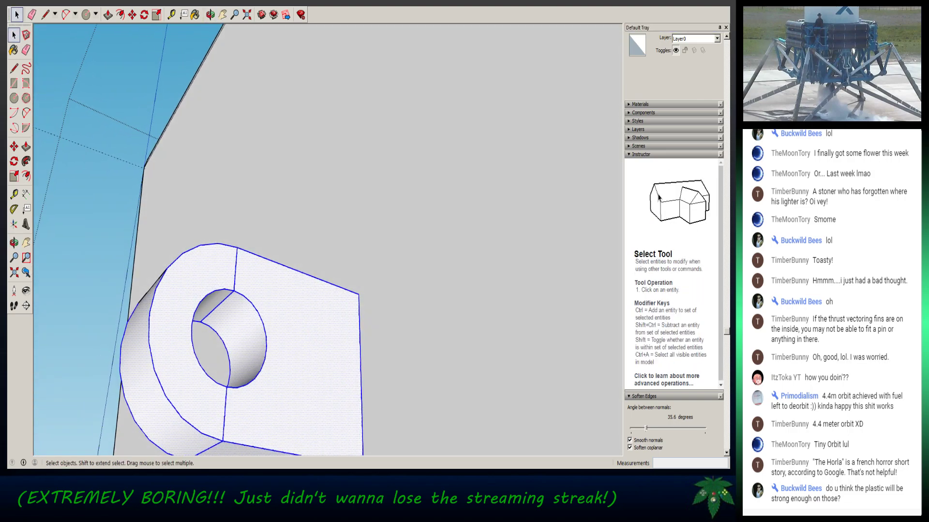
pyautogui.moveTo(232, 310); pyautogui.dragTo(380, 320, button='middle')
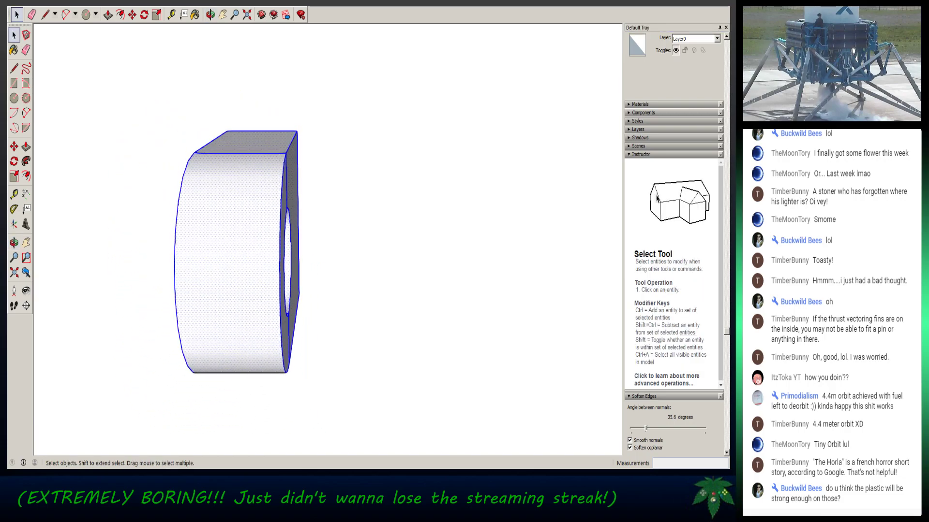
pyautogui.scroll(-10, 381, 320)
pyautogui.scroll(3, 430, 359)
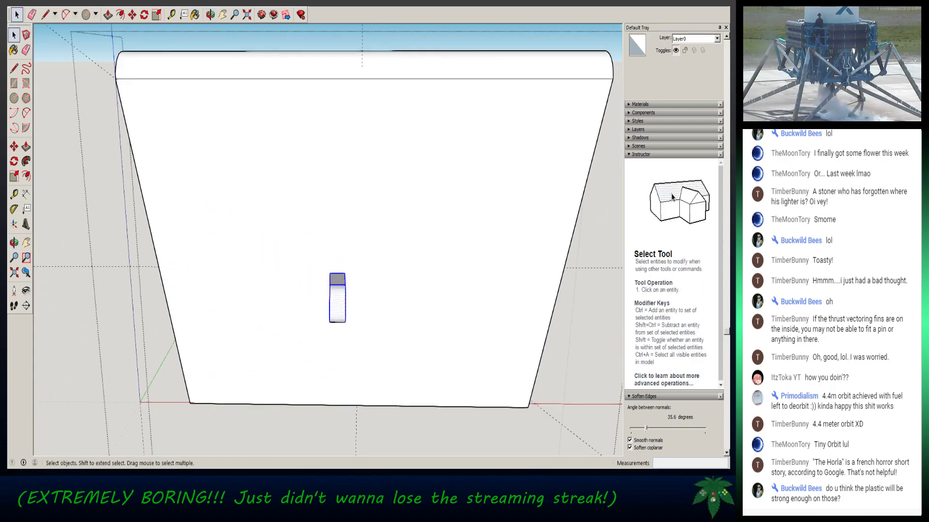
pyautogui.scroll(-1, 430, 359)
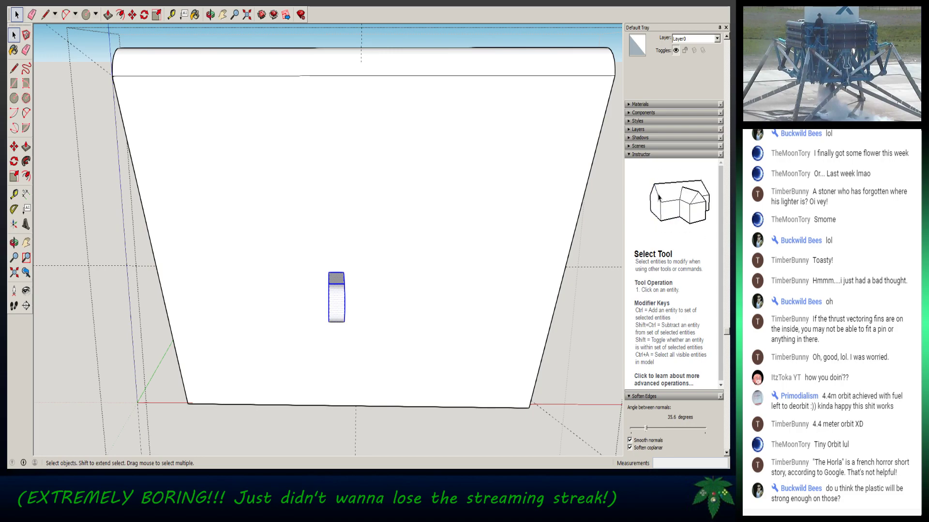
pyautogui.keyDown('shift'); pyautogui.moveTo(430, 359); pyautogui.dragTo(377, 382, button='middle'); pyautogui.keyUp('shift')
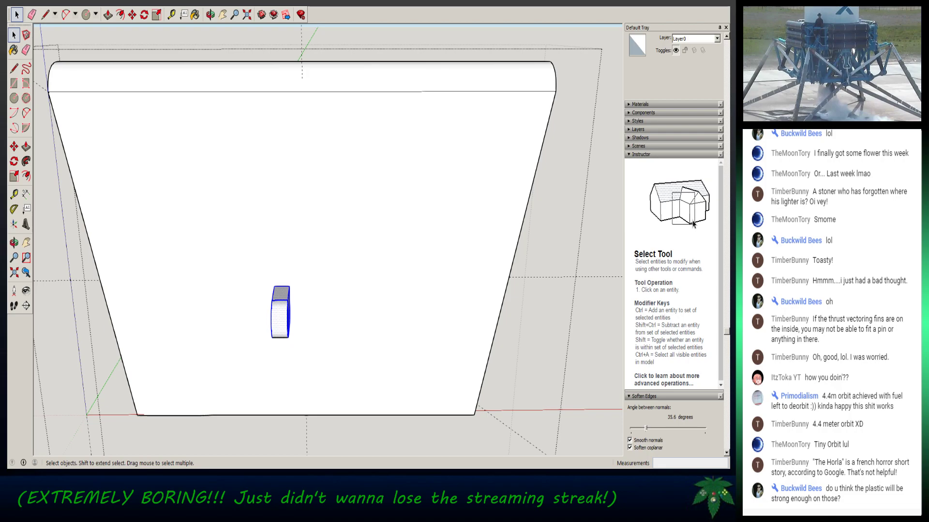
pyautogui.click(132, 15)
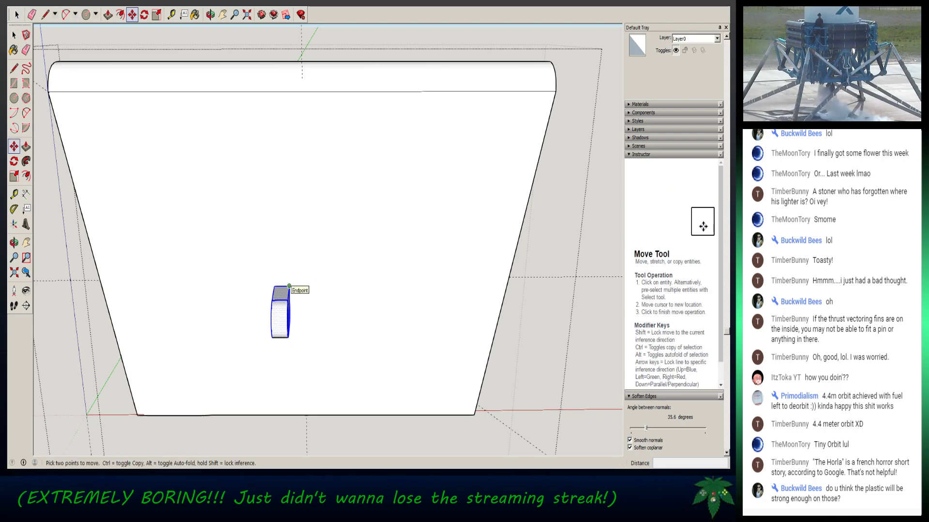
pyautogui.click(289, 287)
pyautogui.press('ctrl')
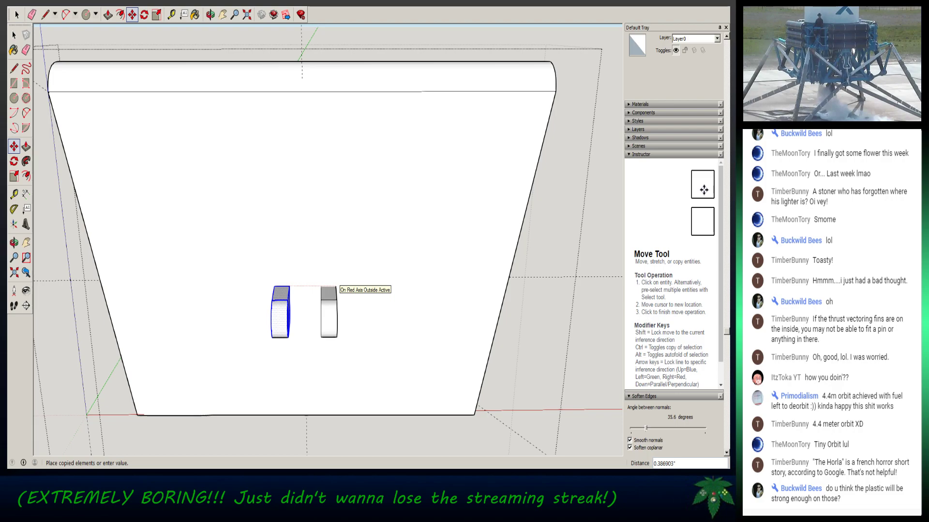
pyautogui.press('Escape')
pyautogui.click(289, 287)
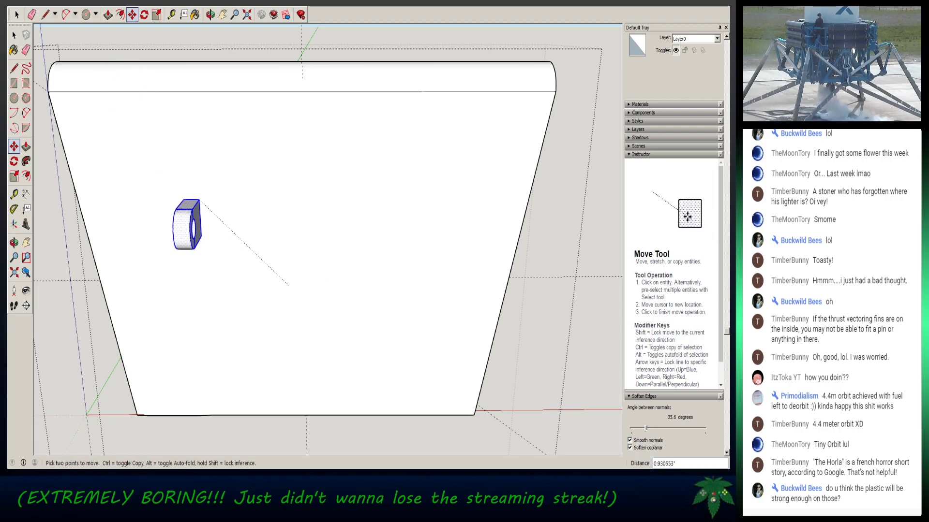
pyautogui.press('Escape')
pyautogui.press('t')
pyautogui.click(171, 15)
pyautogui.click(274, 286)
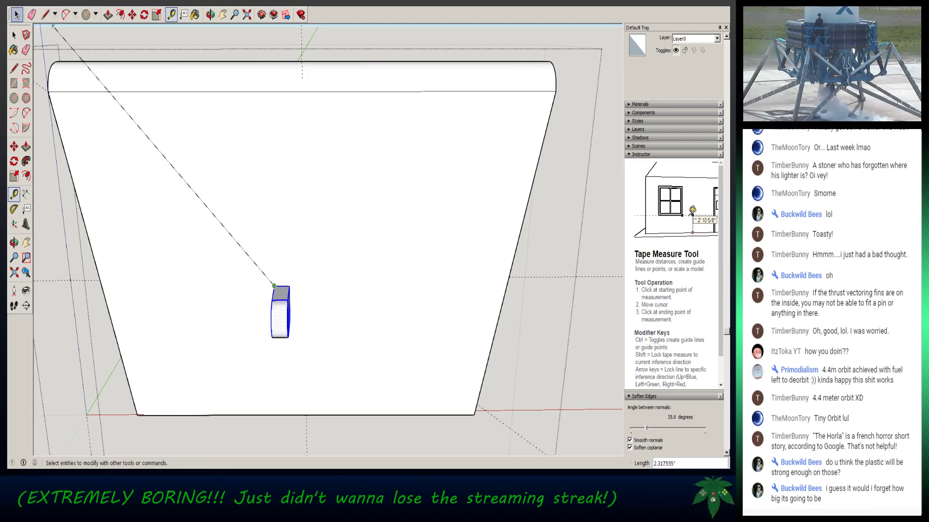
# - Copy the selected lug 3/8" along the red axis across the plate's face and clear the selection
pyautogui.click(132, 15)
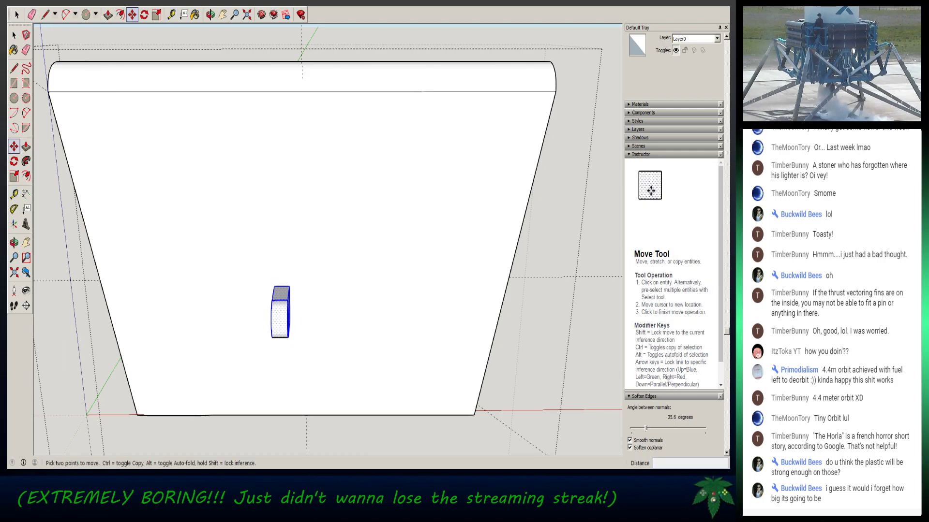
pyautogui.click(287, 301)
pyautogui.press('ctrl')
pyautogui.write('3/8')
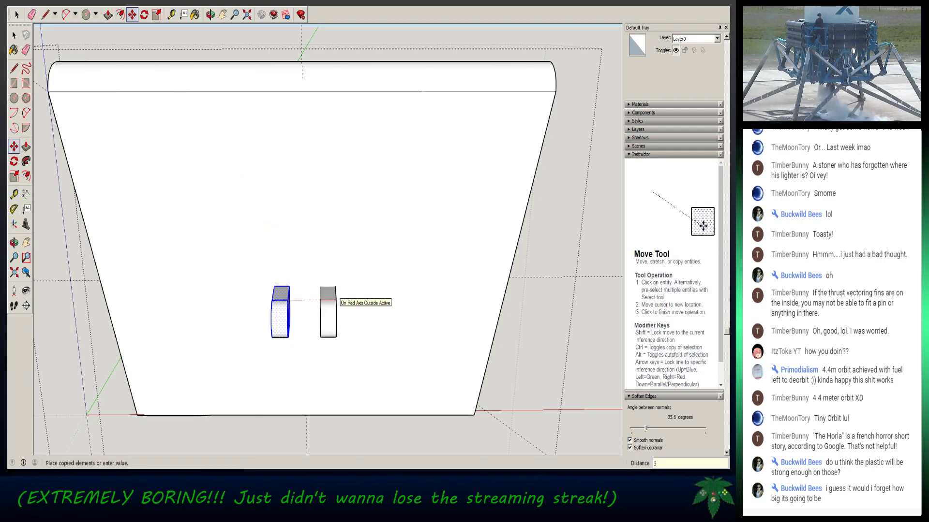
pyautogui.press('Return')
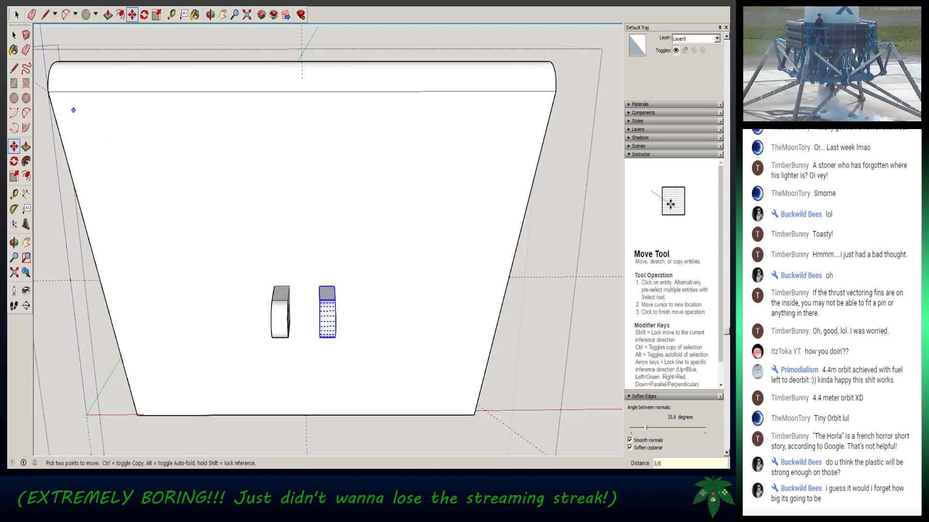
pyautogui.press('space')
pyautogui.hotkey('ctrl', 't')
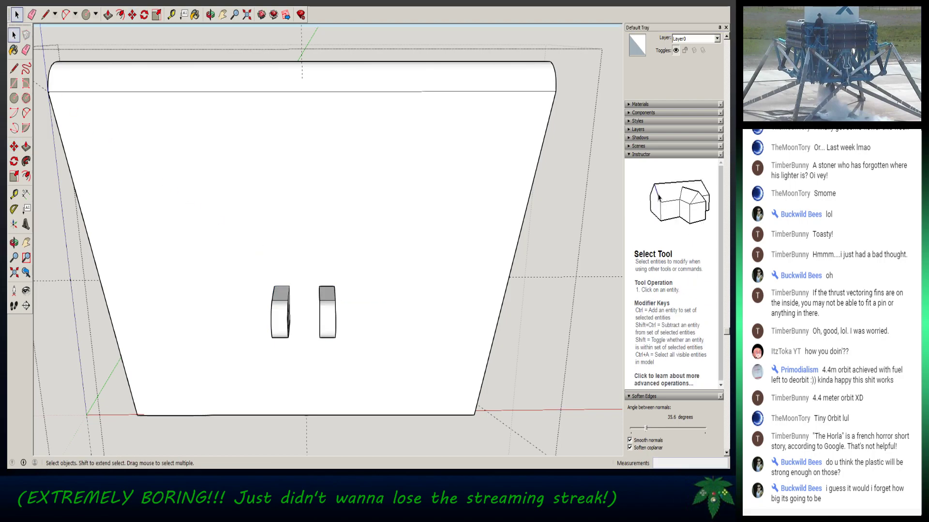
# - Hide the two back faces of the plate, opposite the lugs, to expose the plate's interior
pyautogui.scroll(5, 270, 345)
pyautogui.moveTo(269, 345); pyautogui.dragTo(395, 321, button='middle')
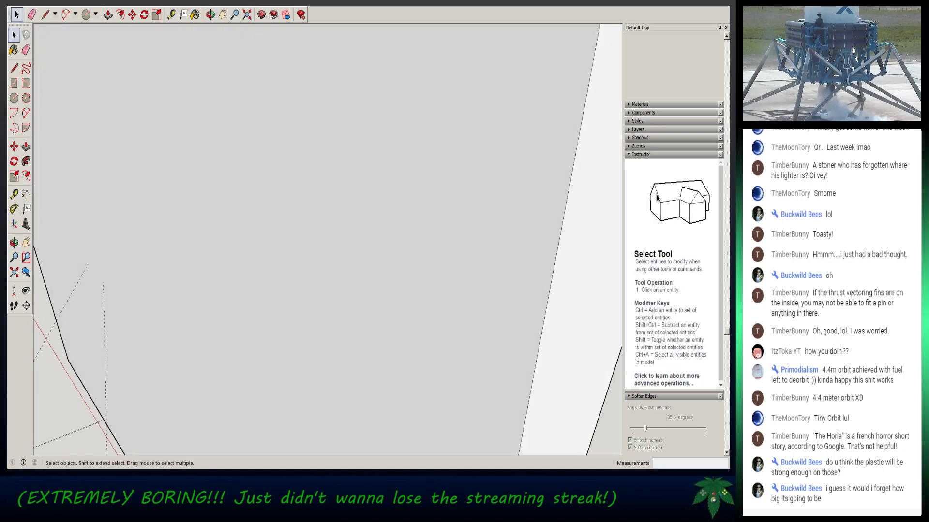
pyautogui.moveTo(435, 250); pyautogui.dragTo(335, 250, button='middle')
pyautogui.rightClick(335, 250)
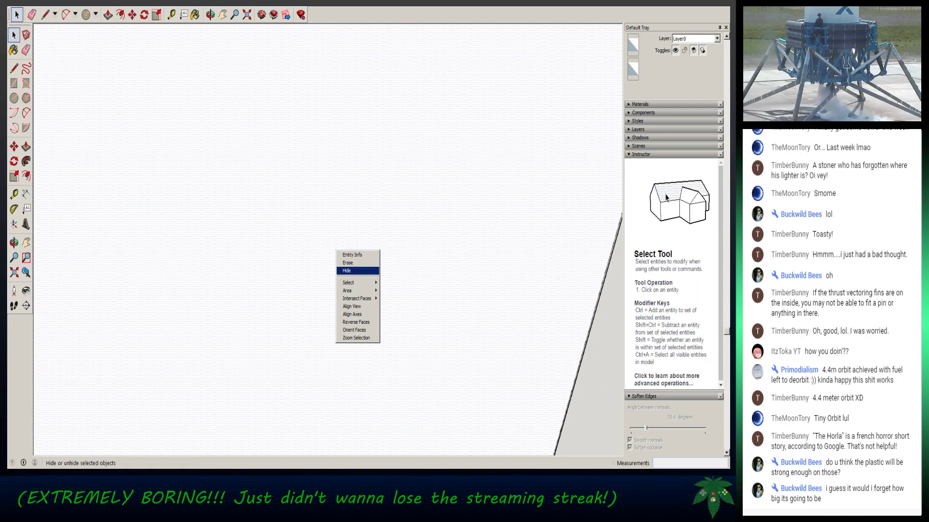
pyautogui.click(347, 271)
pyautogui.scroll(-3, 314, 272)
pyautogui.moveTo(314, 272); pyautogui.dragTo(532, 210, button='middle')
# - Delete the plate face portions that close off the bases of both lugs from inside the plate
pyautogui.press('Delete')
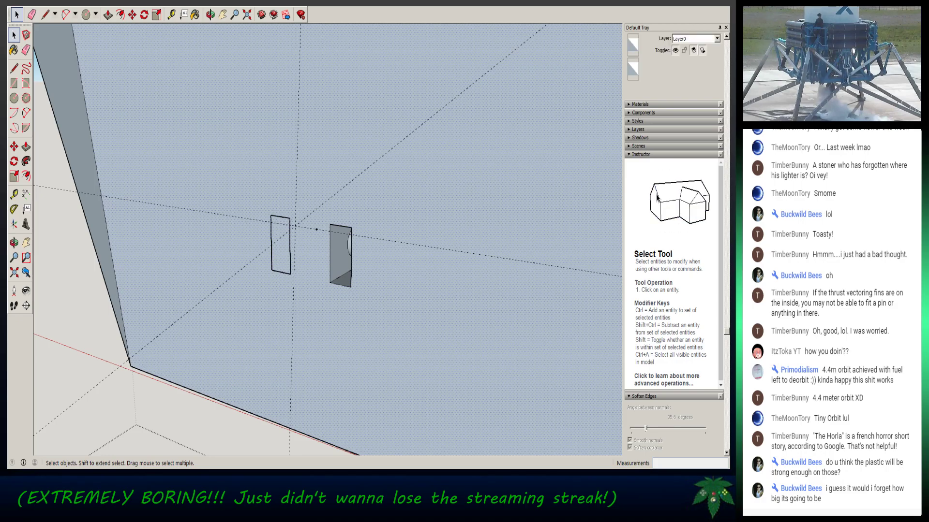
pyautogui.rightClick(271, 228)
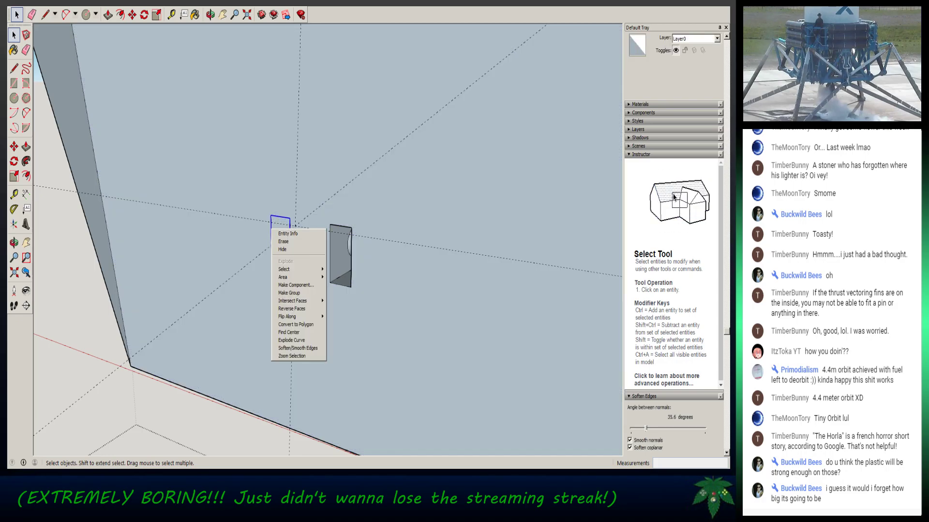
pyautogui.press('Up')
pyautogui.press('Right')
pyautogui.press('Return')
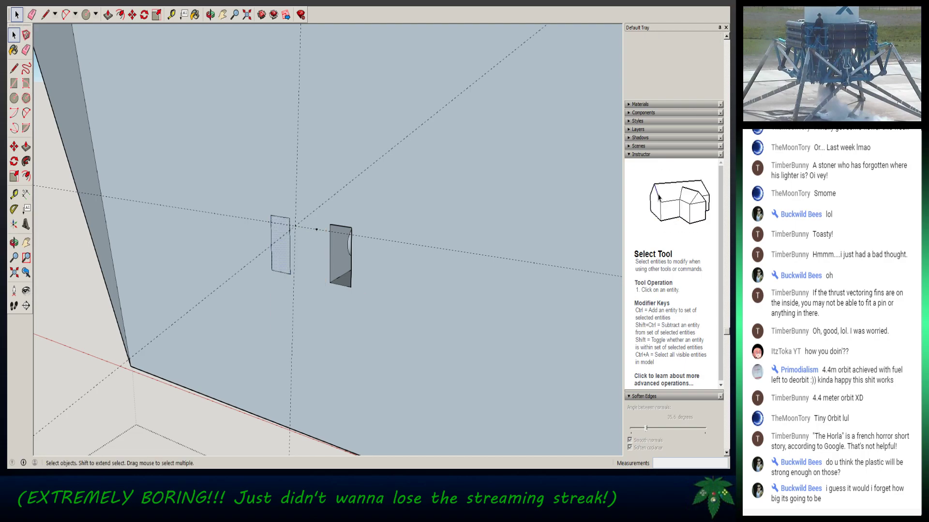
pyautogui.press('Delete')
pyautogui.moveTo(280, 247); pyautogui.dragTo(266, 224, button='middle')
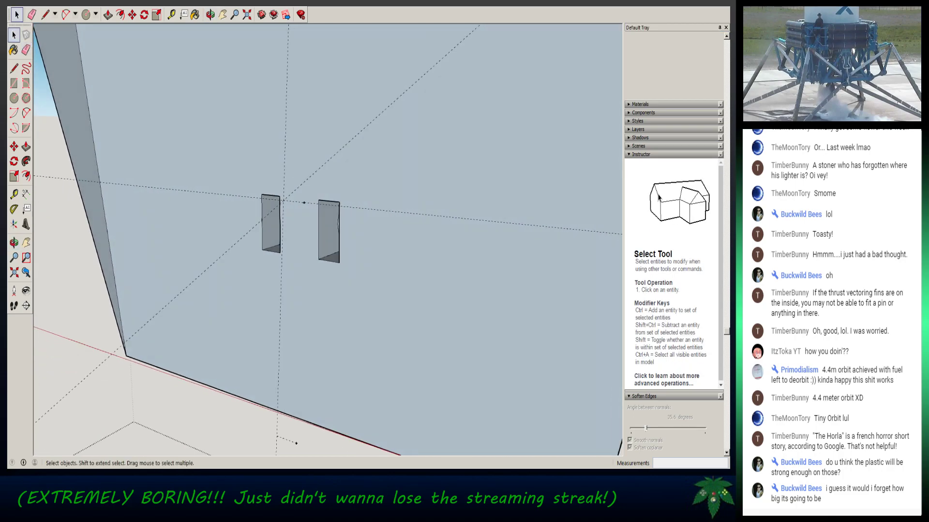
# - Unhide the plate's two back faces, showing hidden geometry only while restoring them
pyautogui.click(36, 4)
pyautogui.click(52, 31)
pyautogui.rightClick(193, 125)
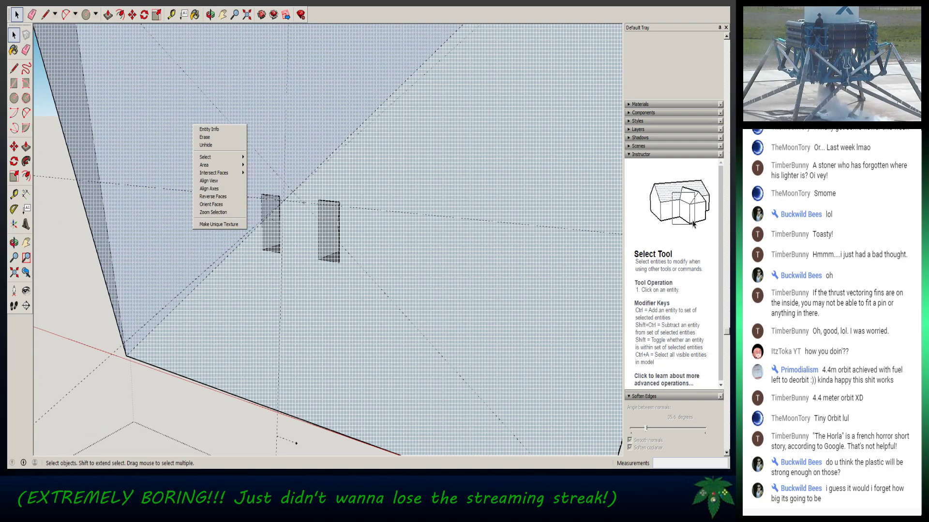
pyautogui.click(206, 145)
pyautogui.rightClick(370, 249)
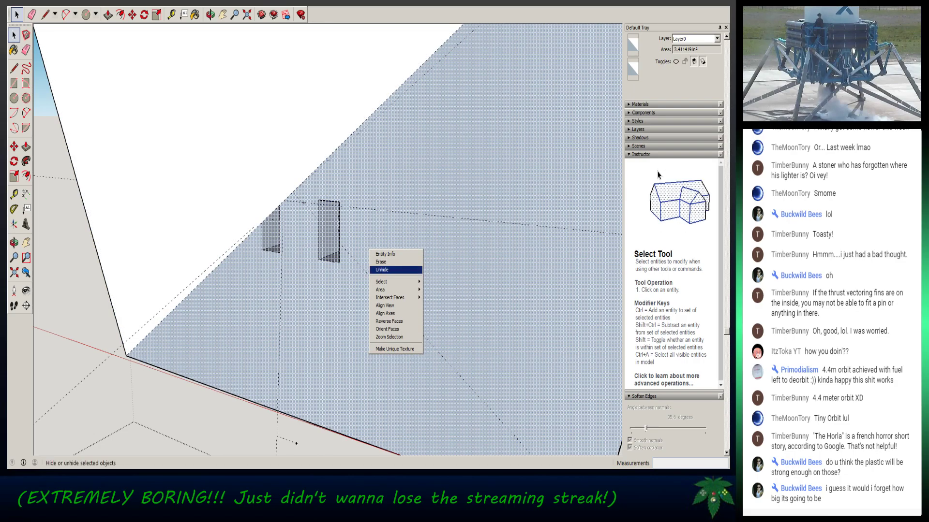
pyautogui.click(383, 270)
pyautogui.click(23, 3)
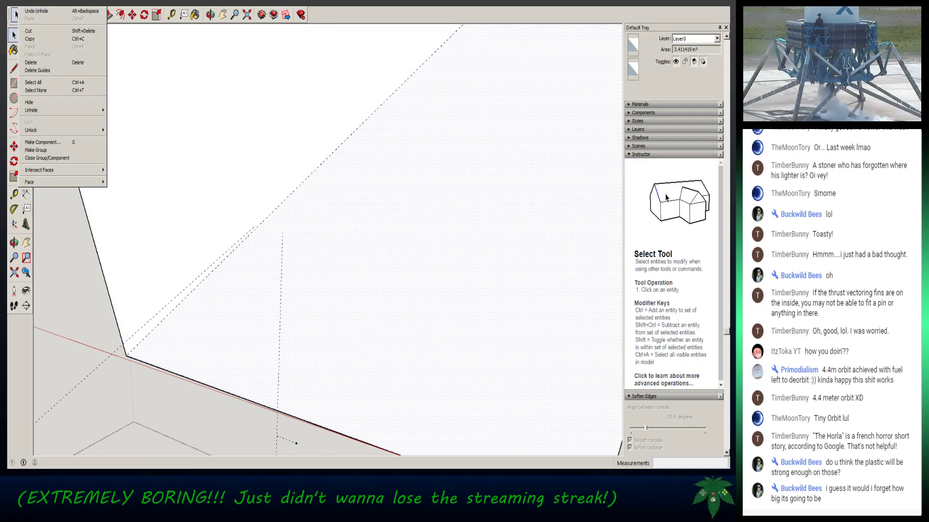
pyautogui.moveTo(35, 3)
pyautogui.click(52, 31)
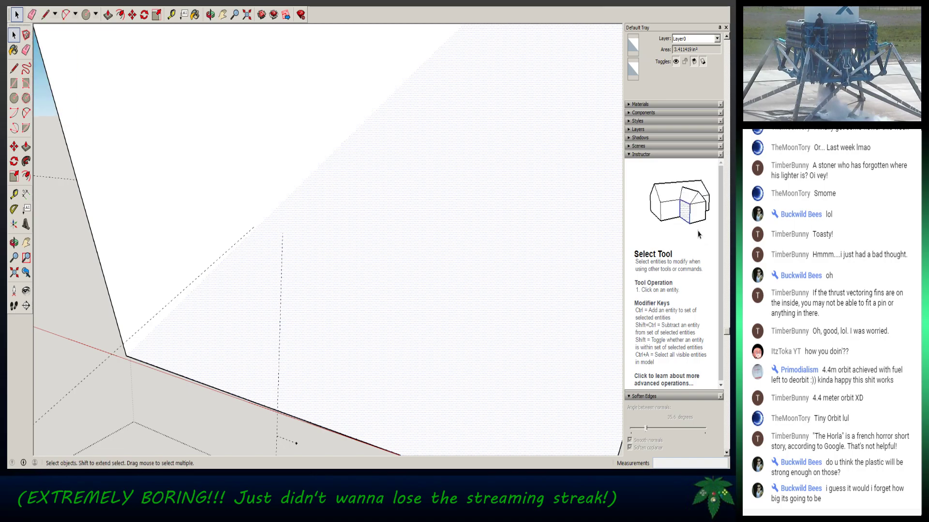
# - Close the plate component for editing and return to the full rocket frame
pyautogui.scroll(-5, 135, 309)
pyautogui.moveTo(309, 291); pyautogui.dragTo(116, 244, button='middle')
pyautogui.moveTo(271, 251); pyautogui.dragTo(373, 243, button='middle')
pyautogui.scroll(4, 366, 252)
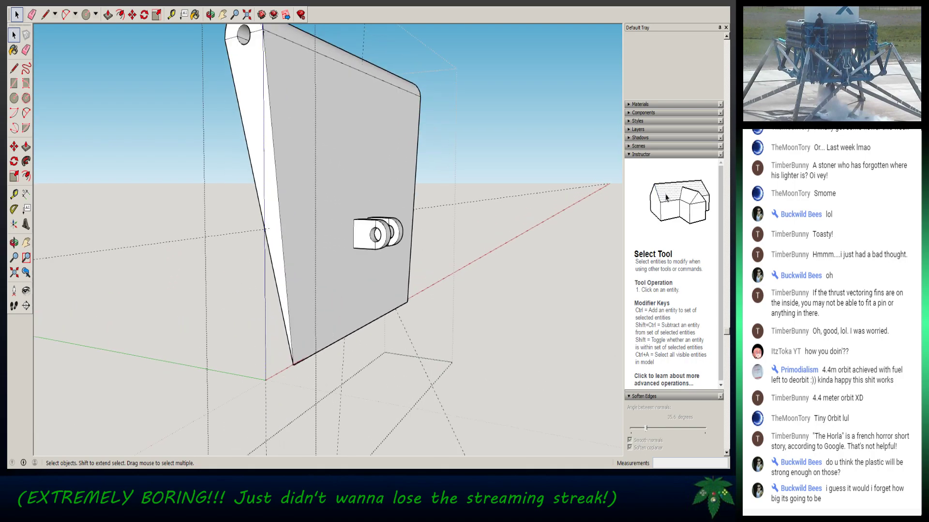
pyautogui.press('Escape')
pyautogui.scroll(-5, 331, 264)
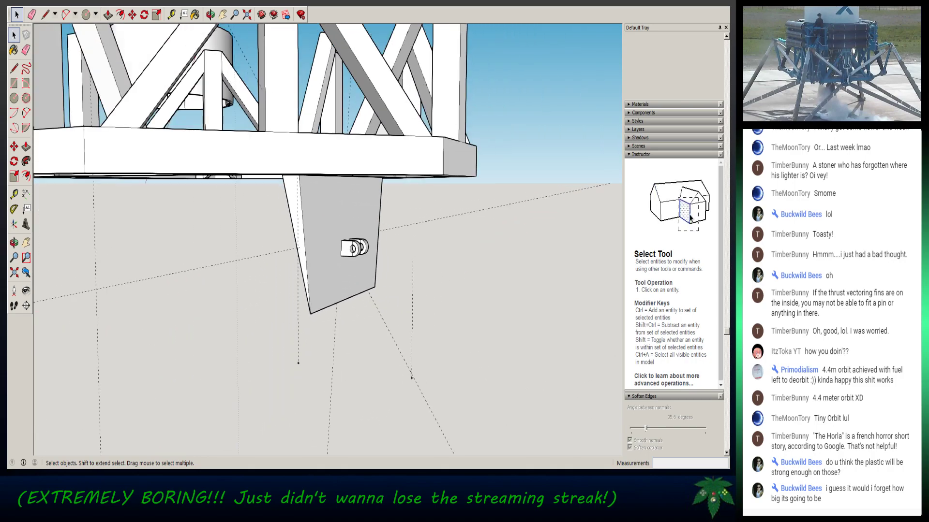